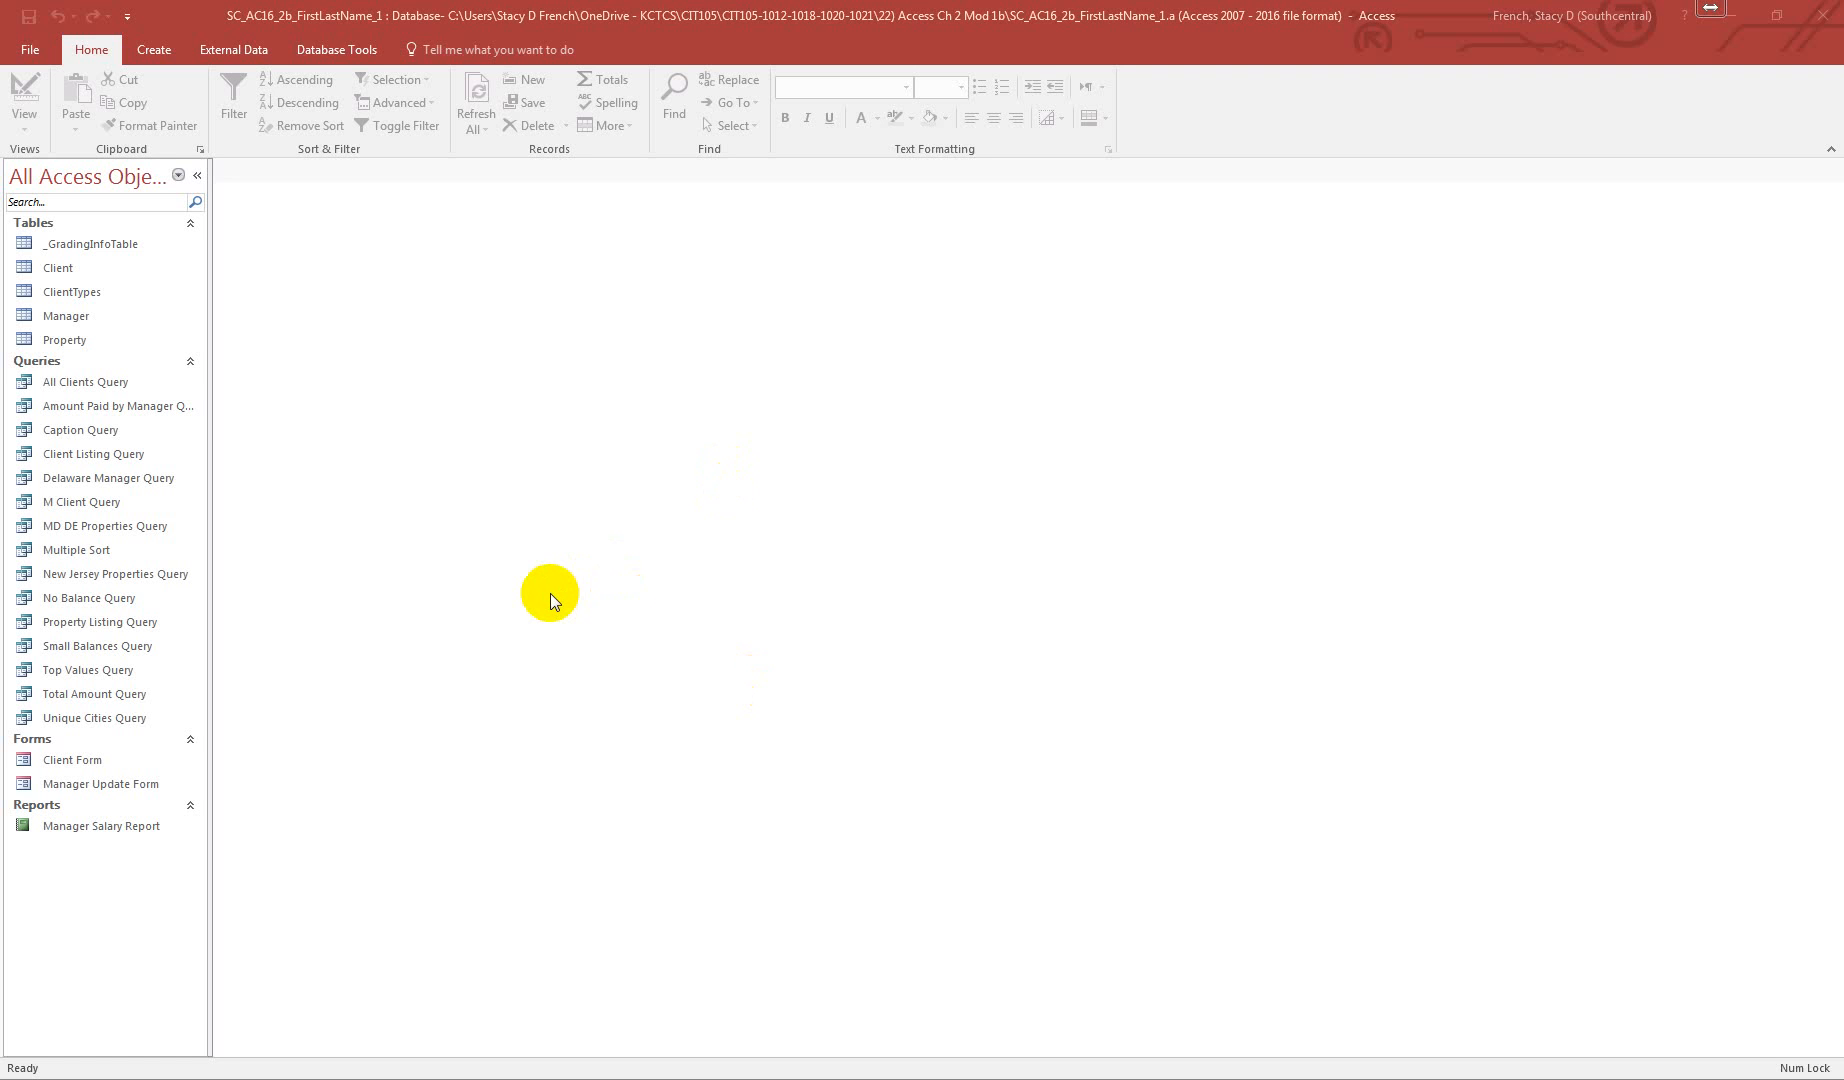
- Remove the ClientNumber field from the Property Listing Query design, saving the change and closing the query
left_click(97, 622)
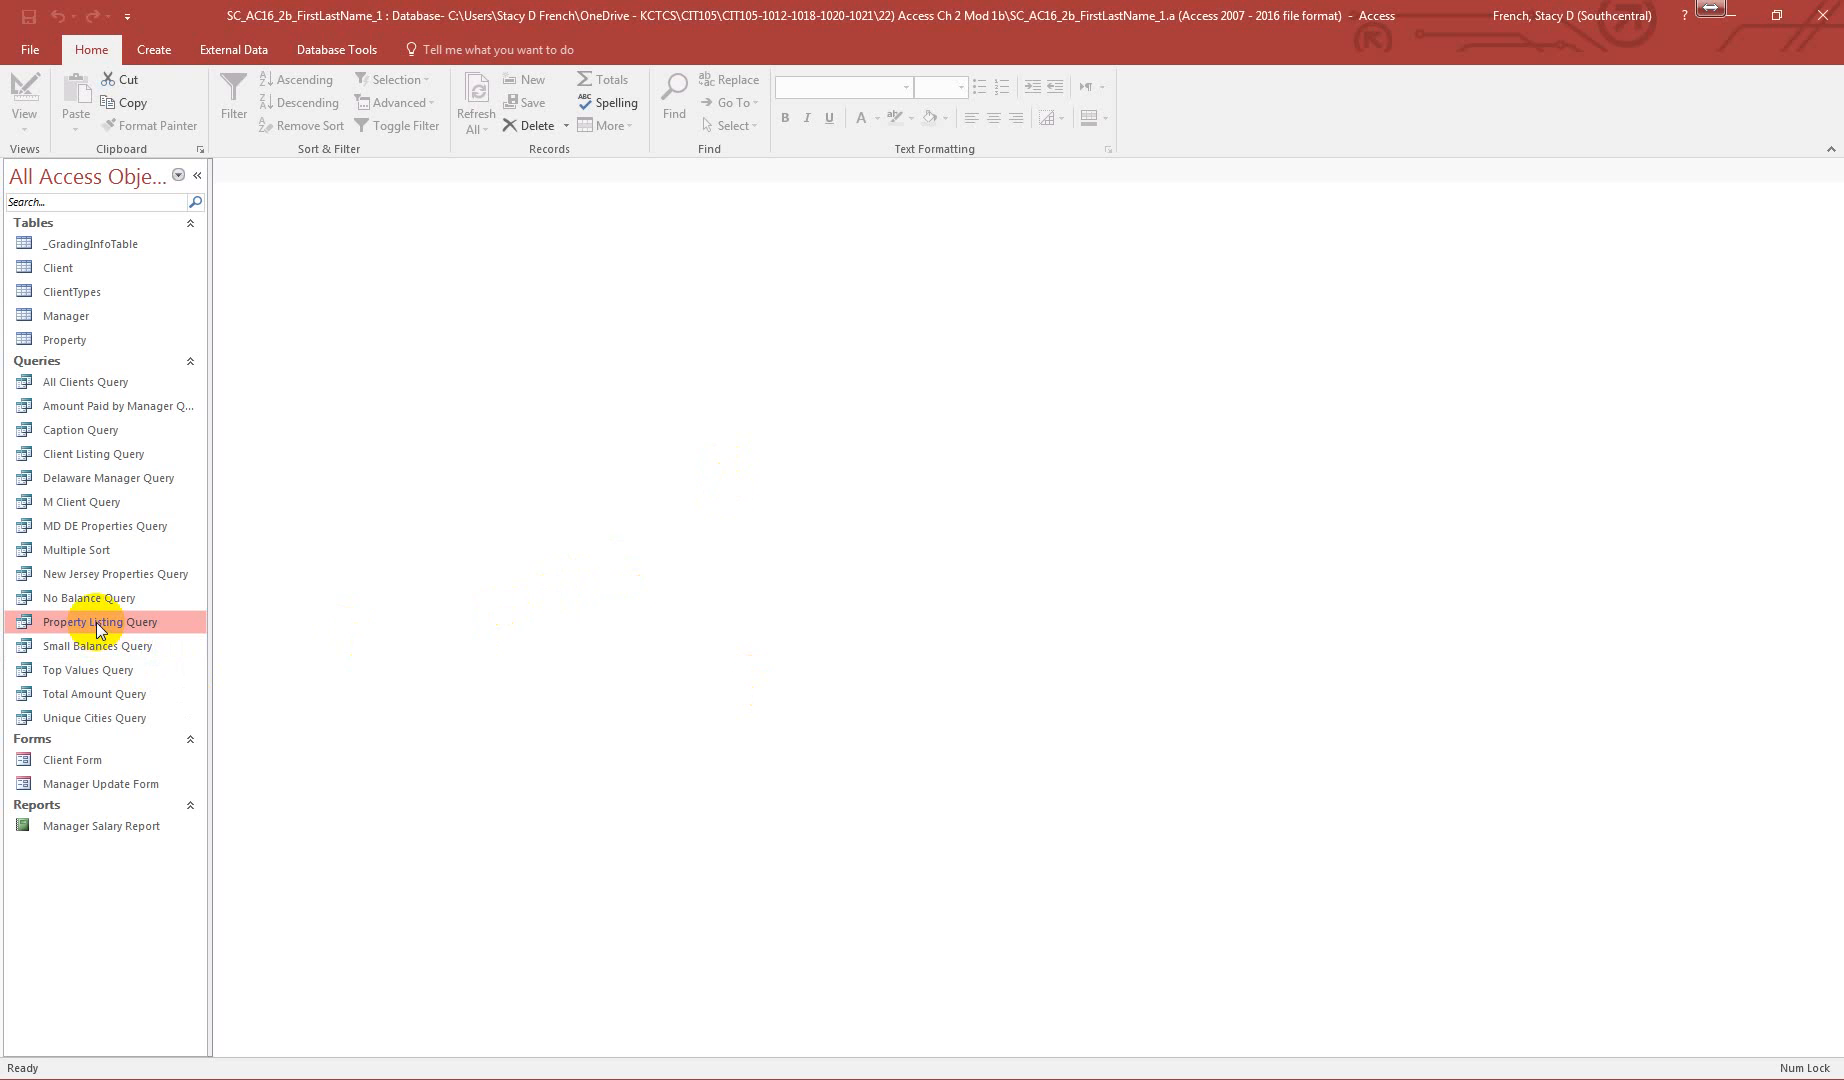
right_click(97, 622)
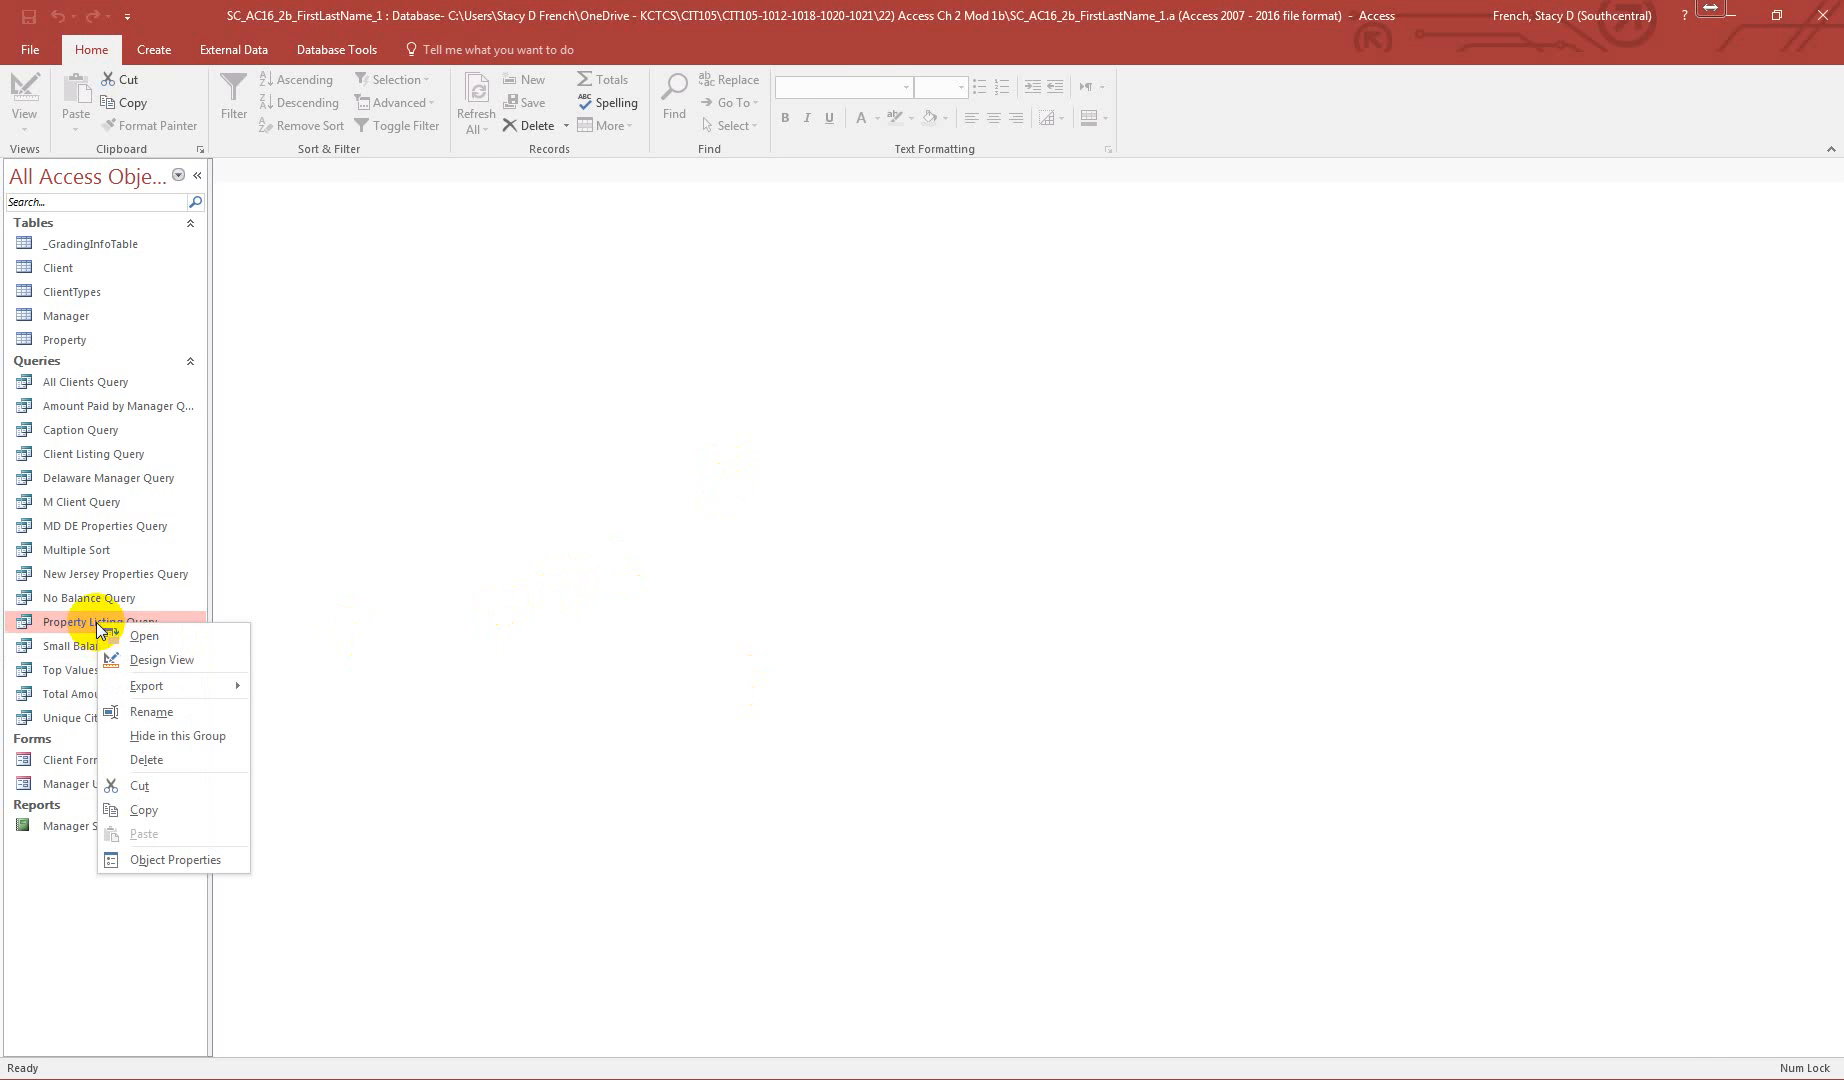
left_click(173, 655)
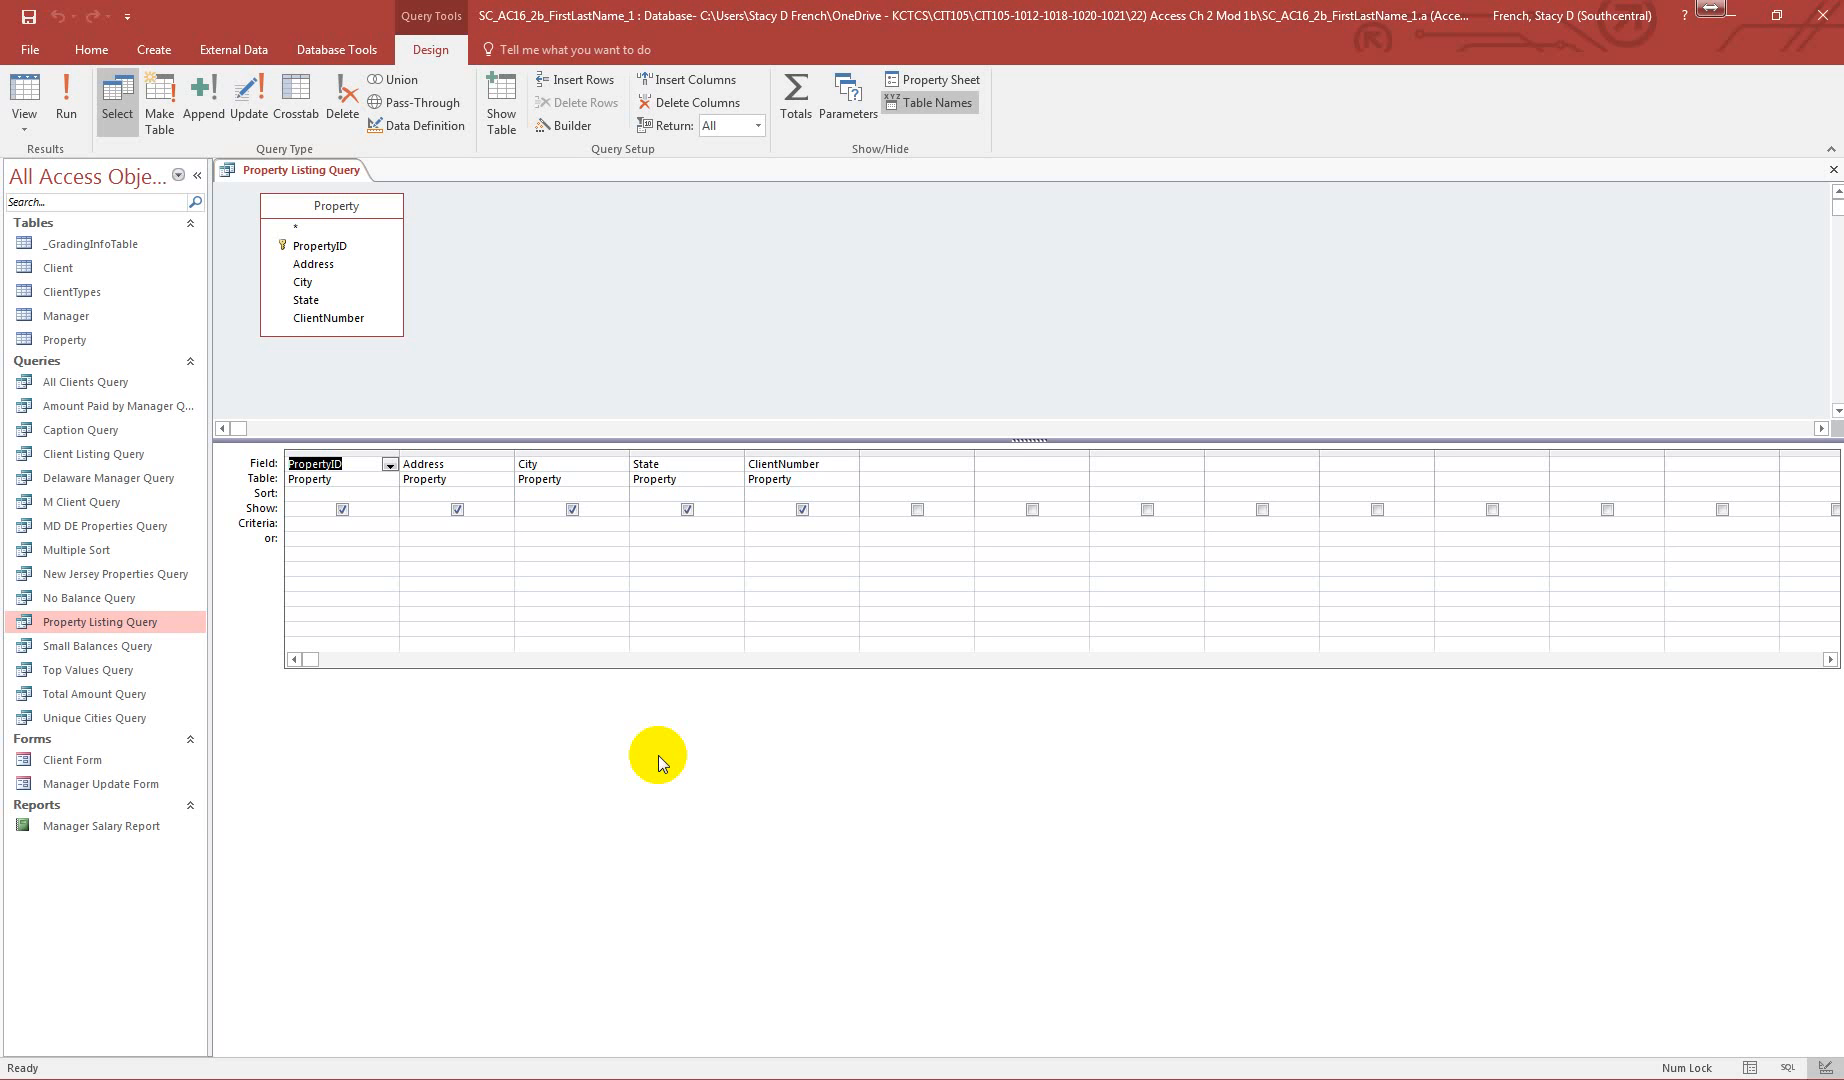
left_click(796, 451)
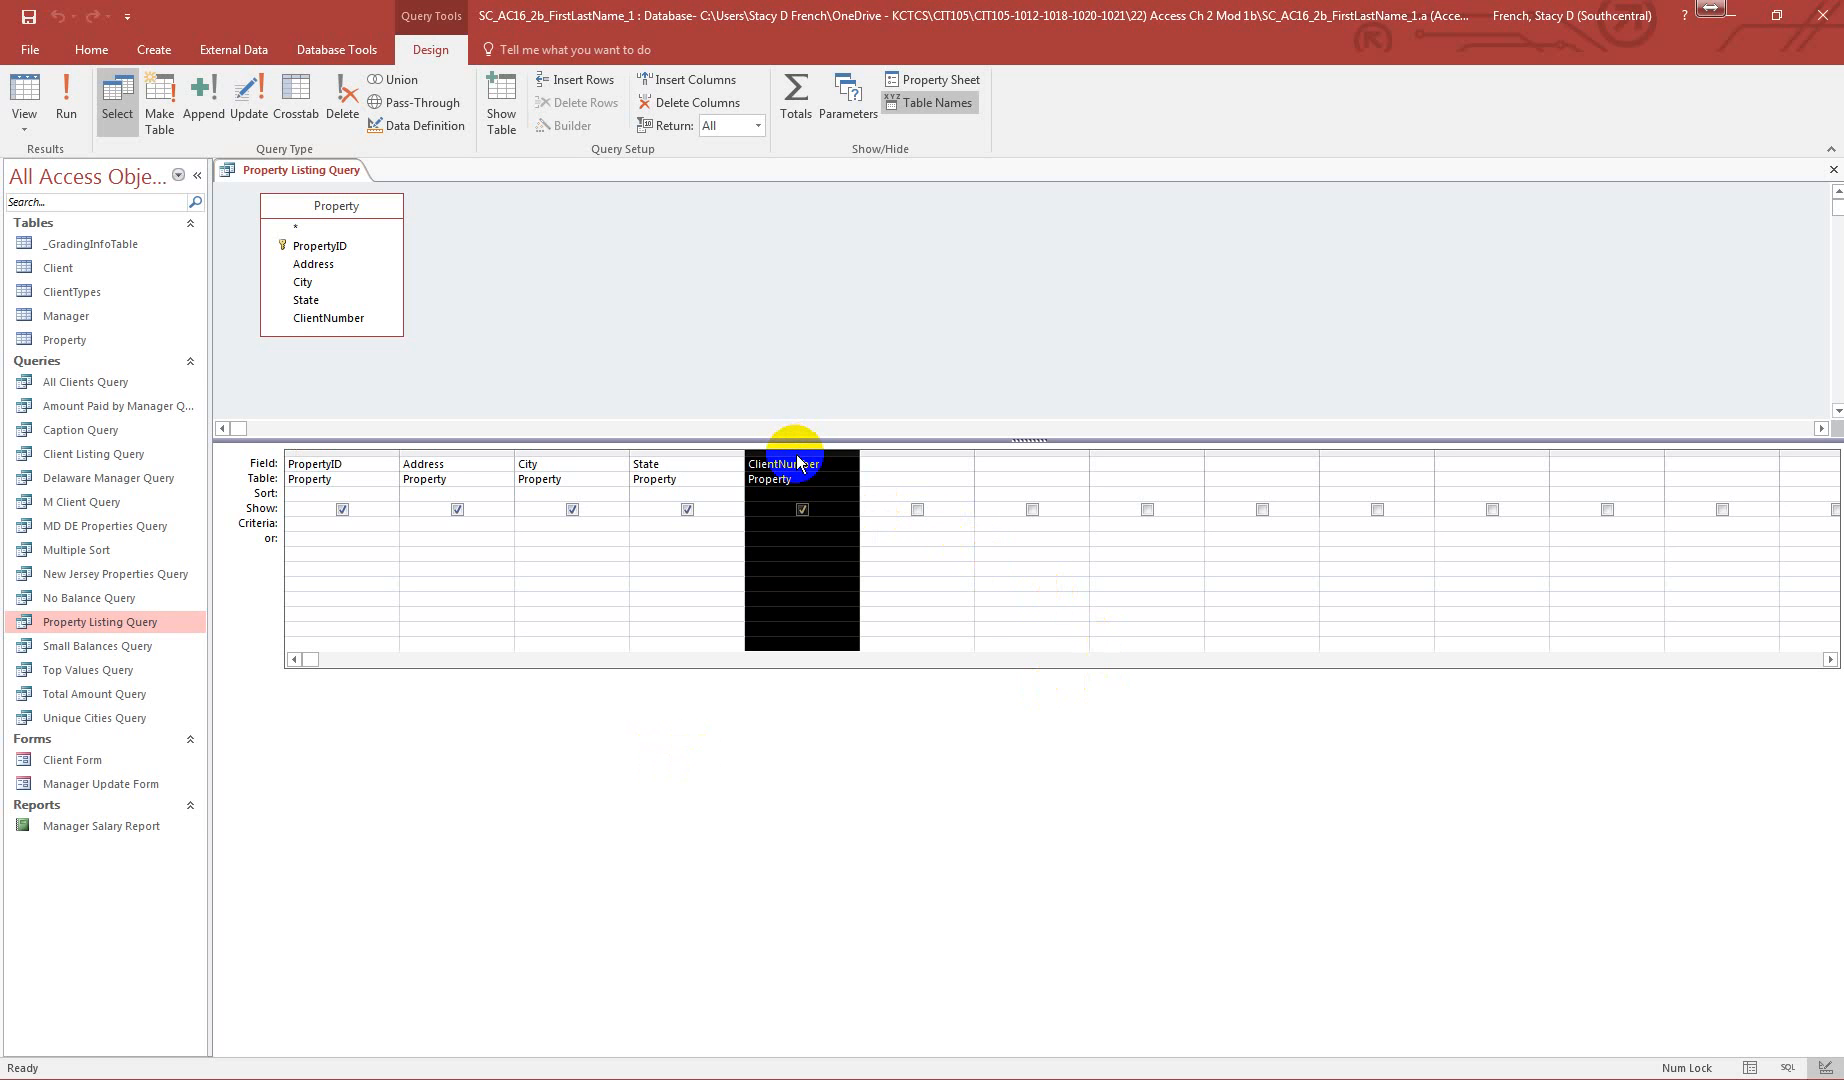
key("Delete")
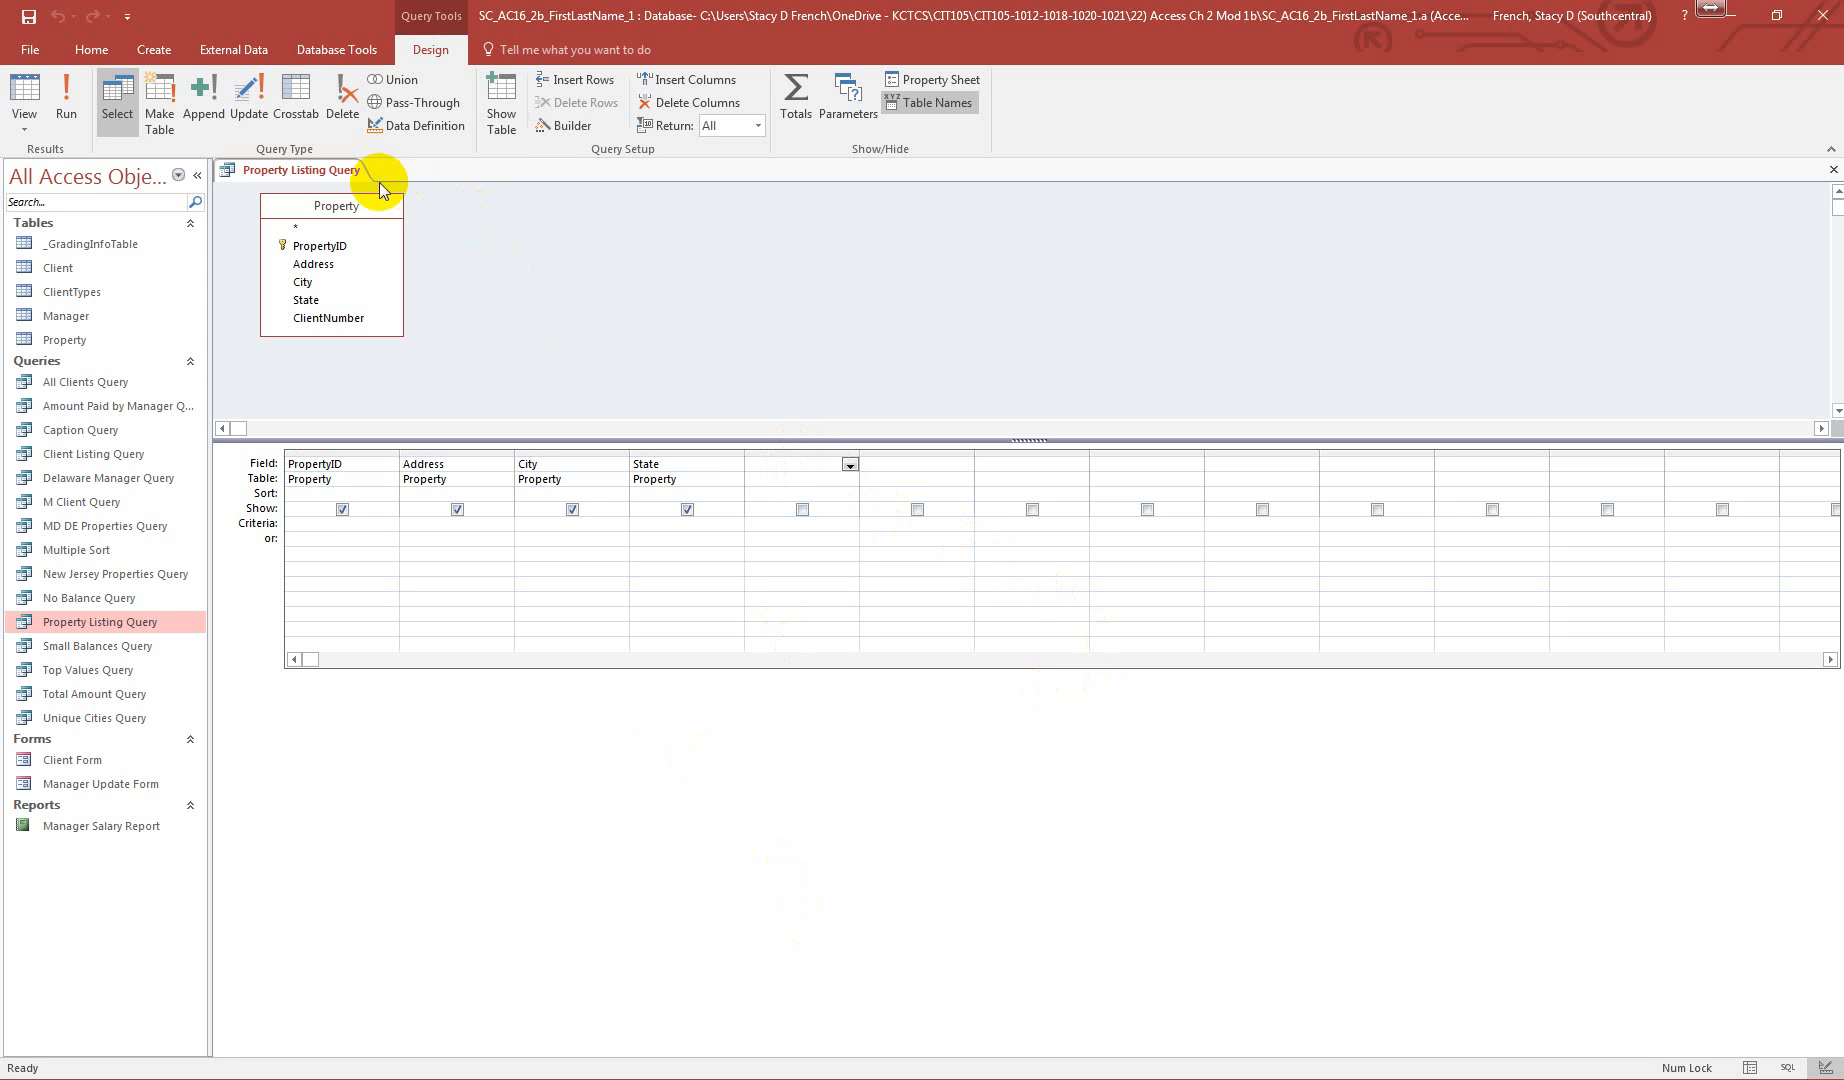
left_click(1833, 169)
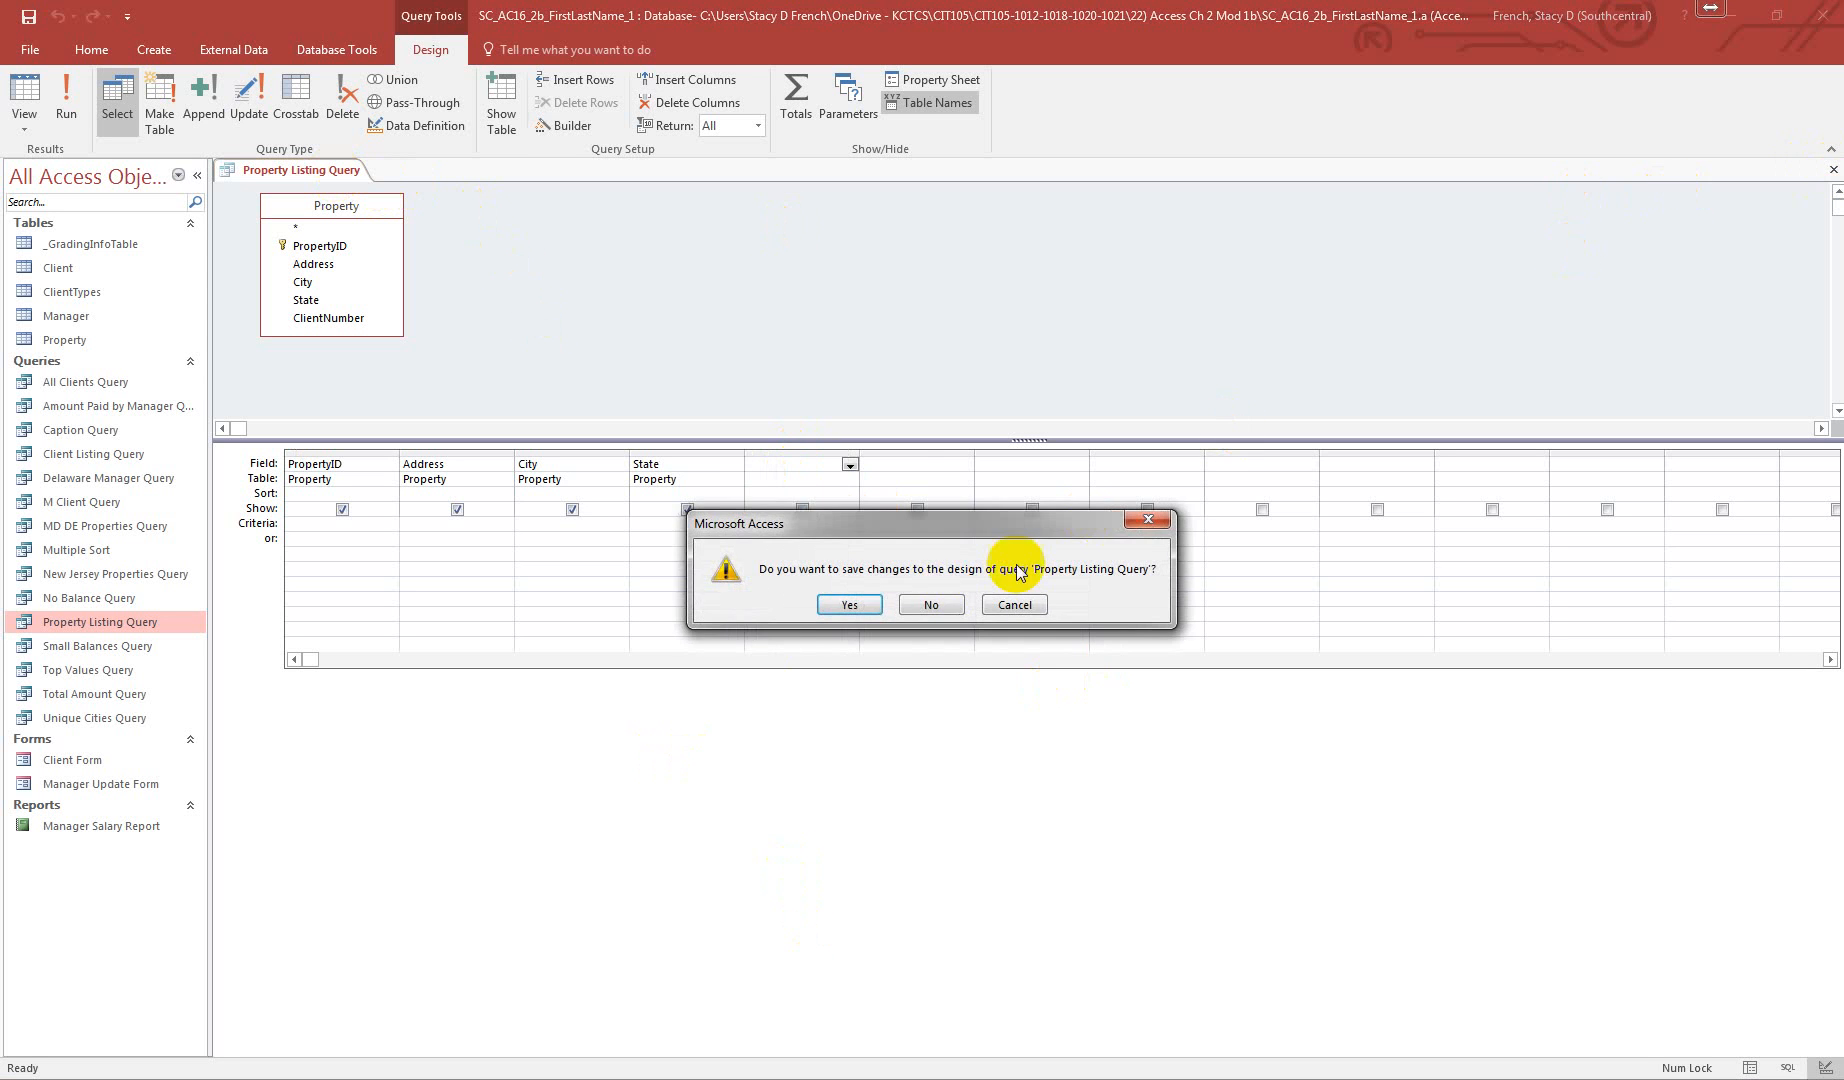
left_click(853, 605)
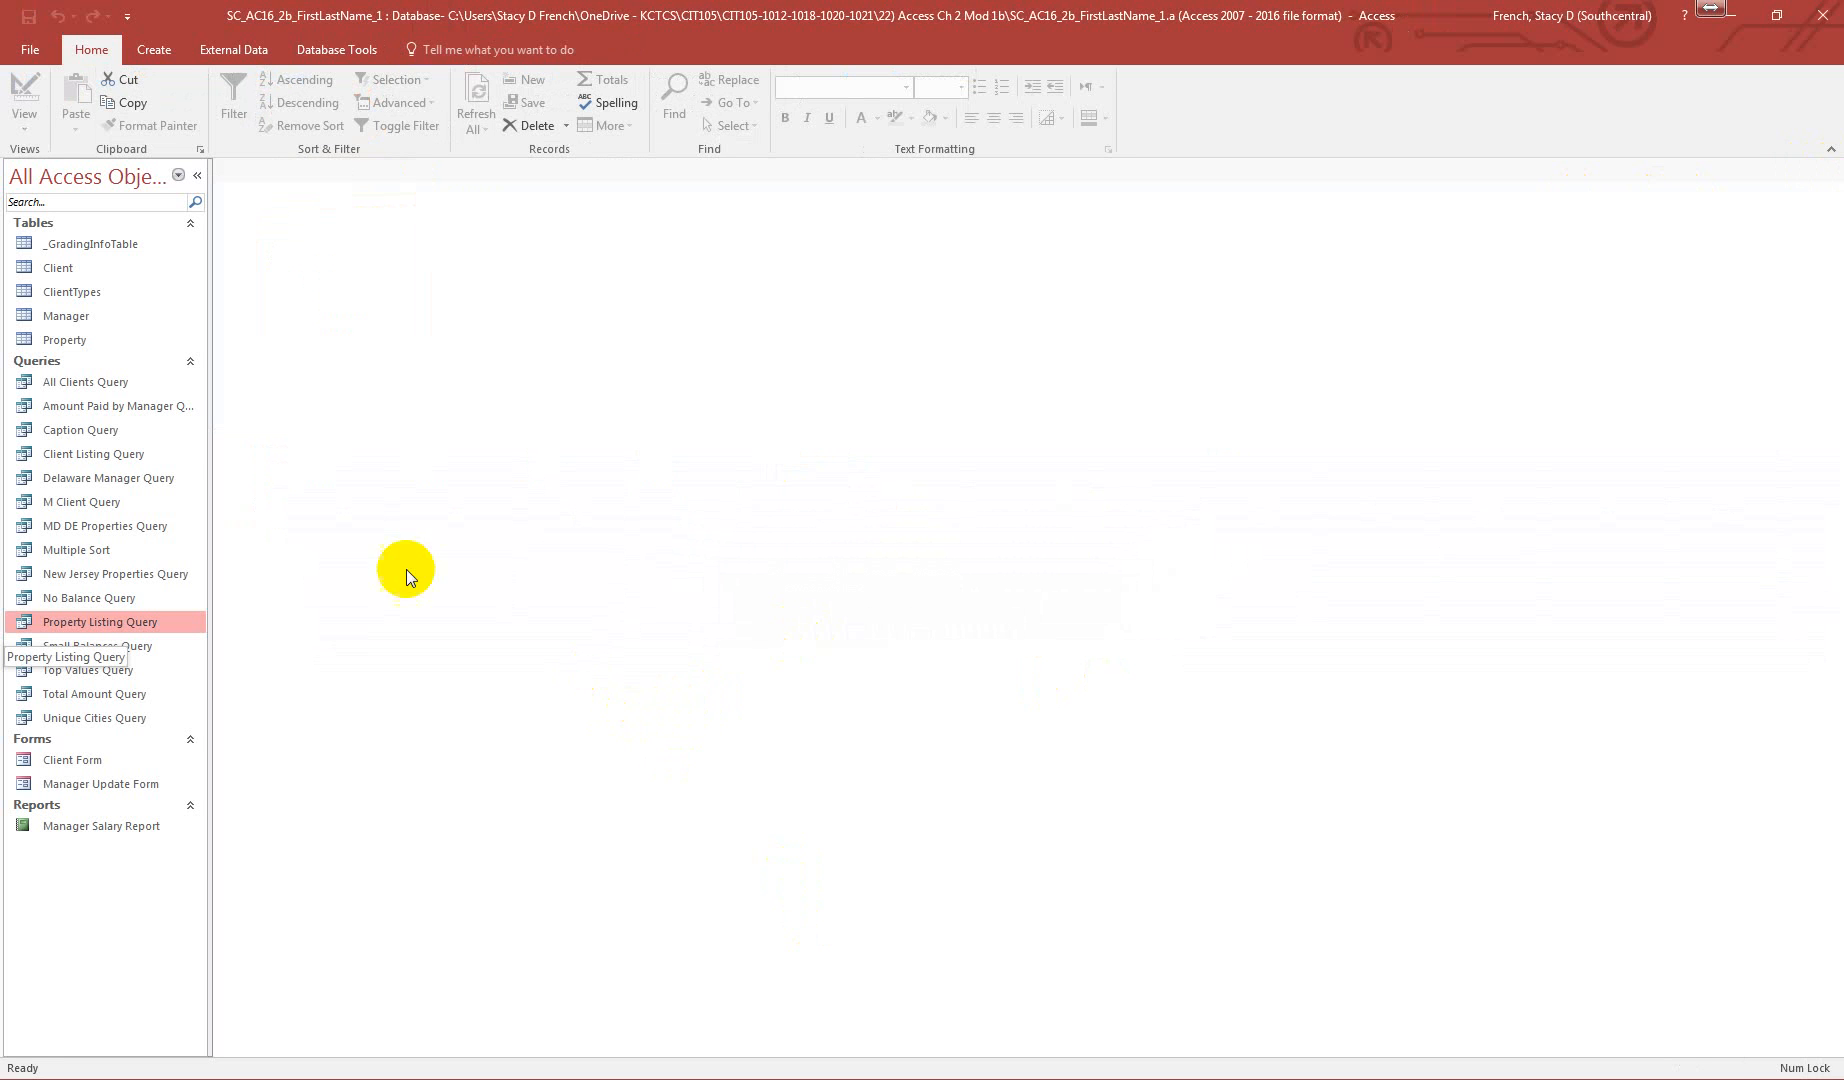
- Create a new query in Design View with the Manager table, enlarging its field list and the design grid area
left_click(83, 316)
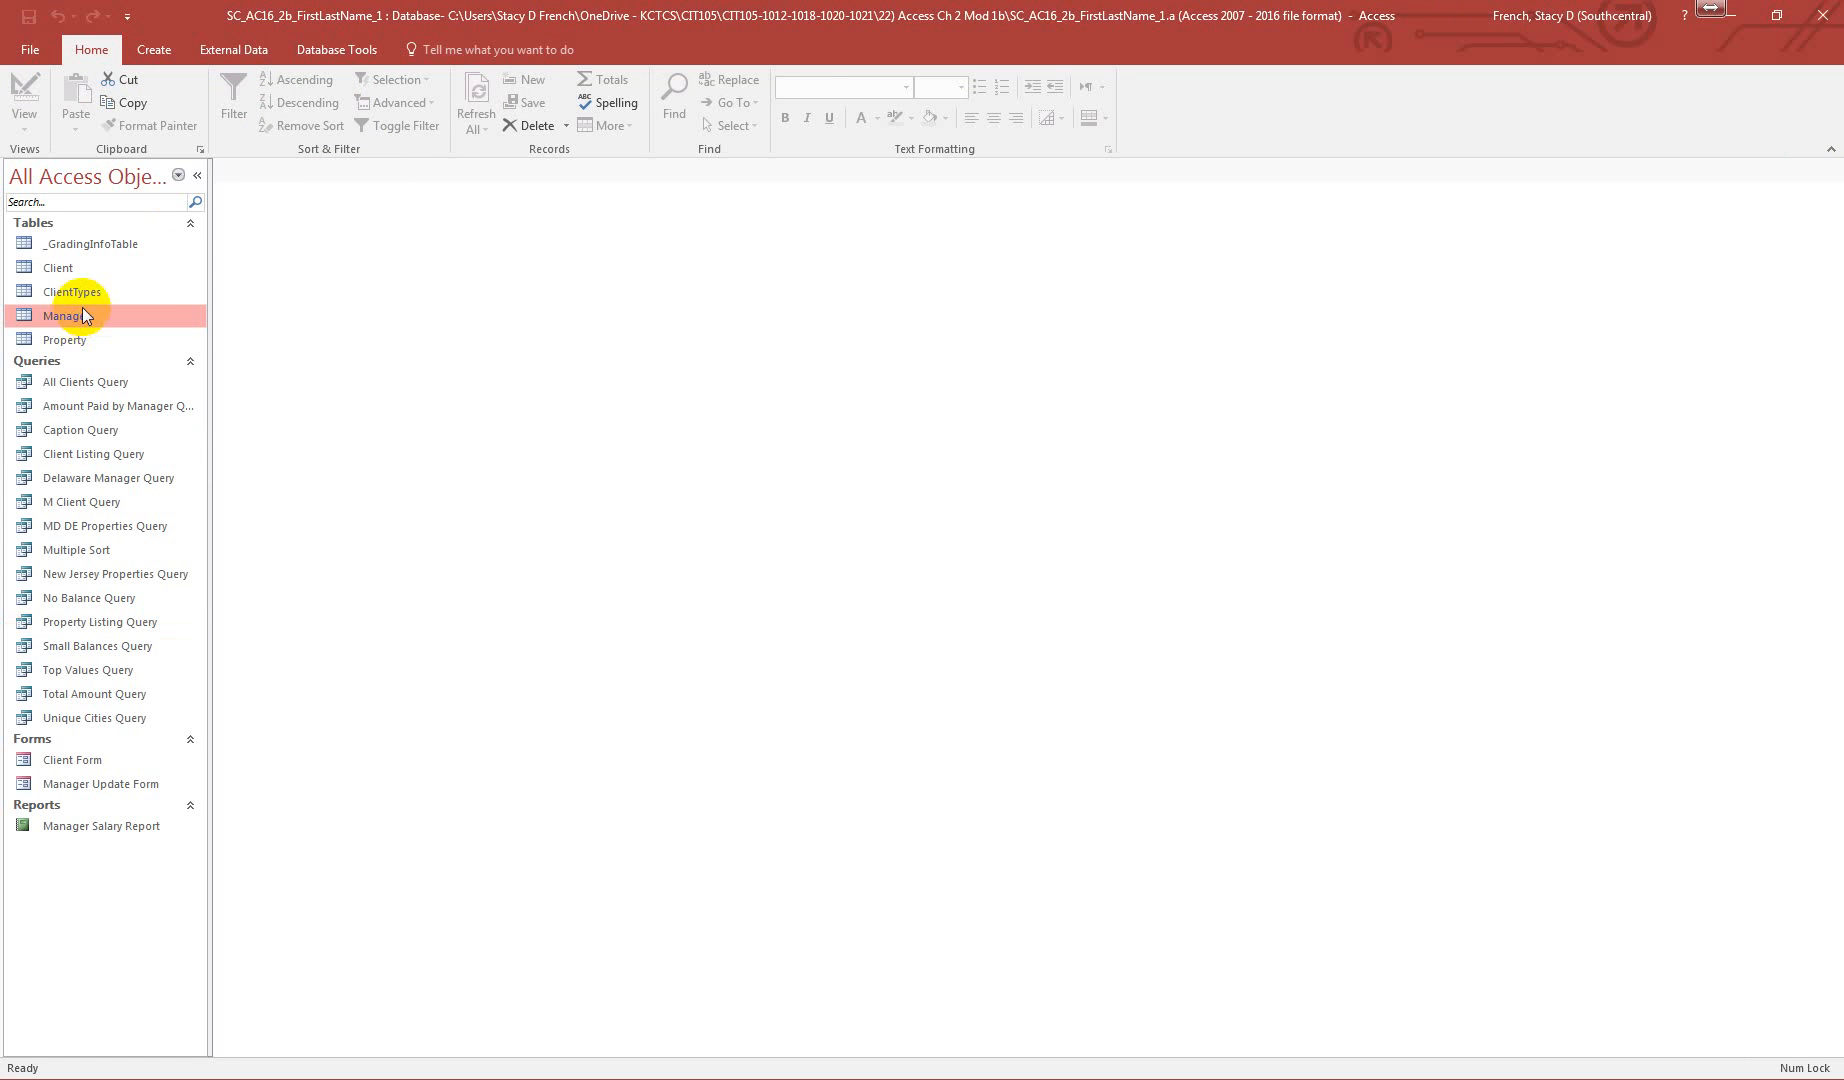
left_click(154, 49)
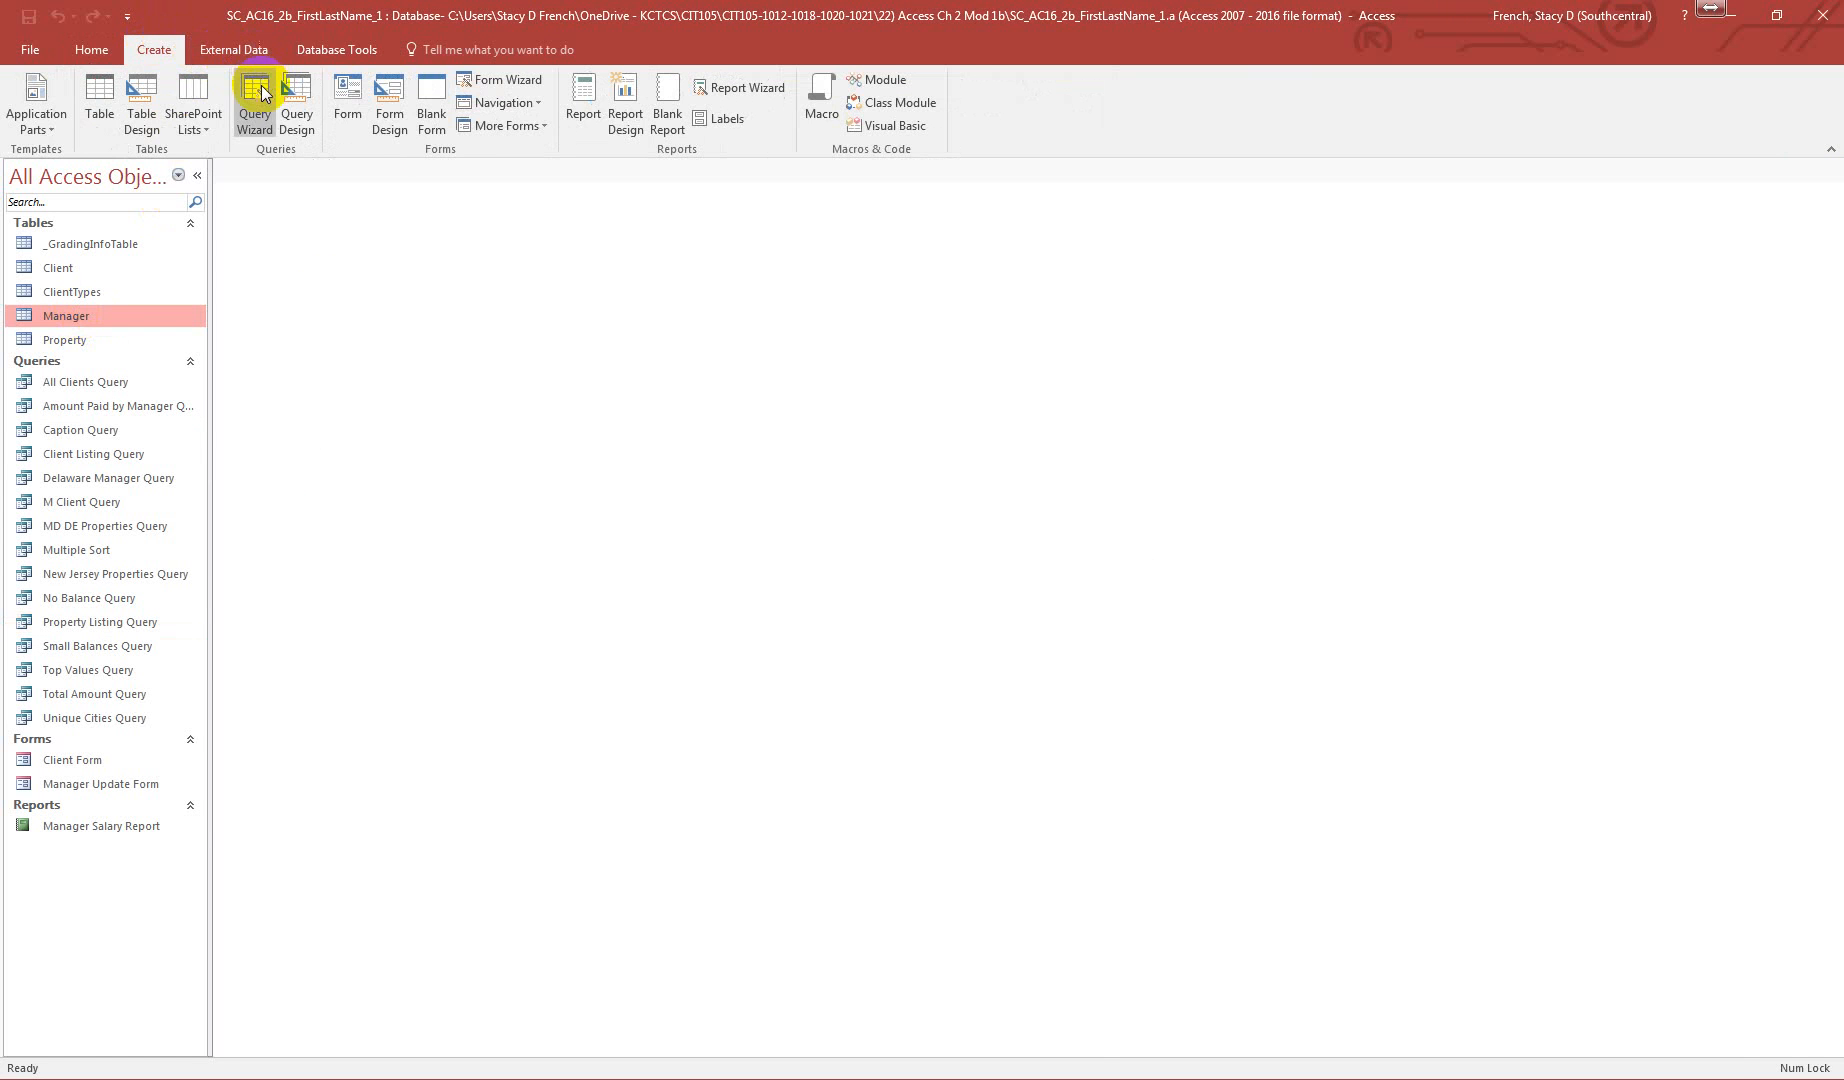
left_click(298, 95)
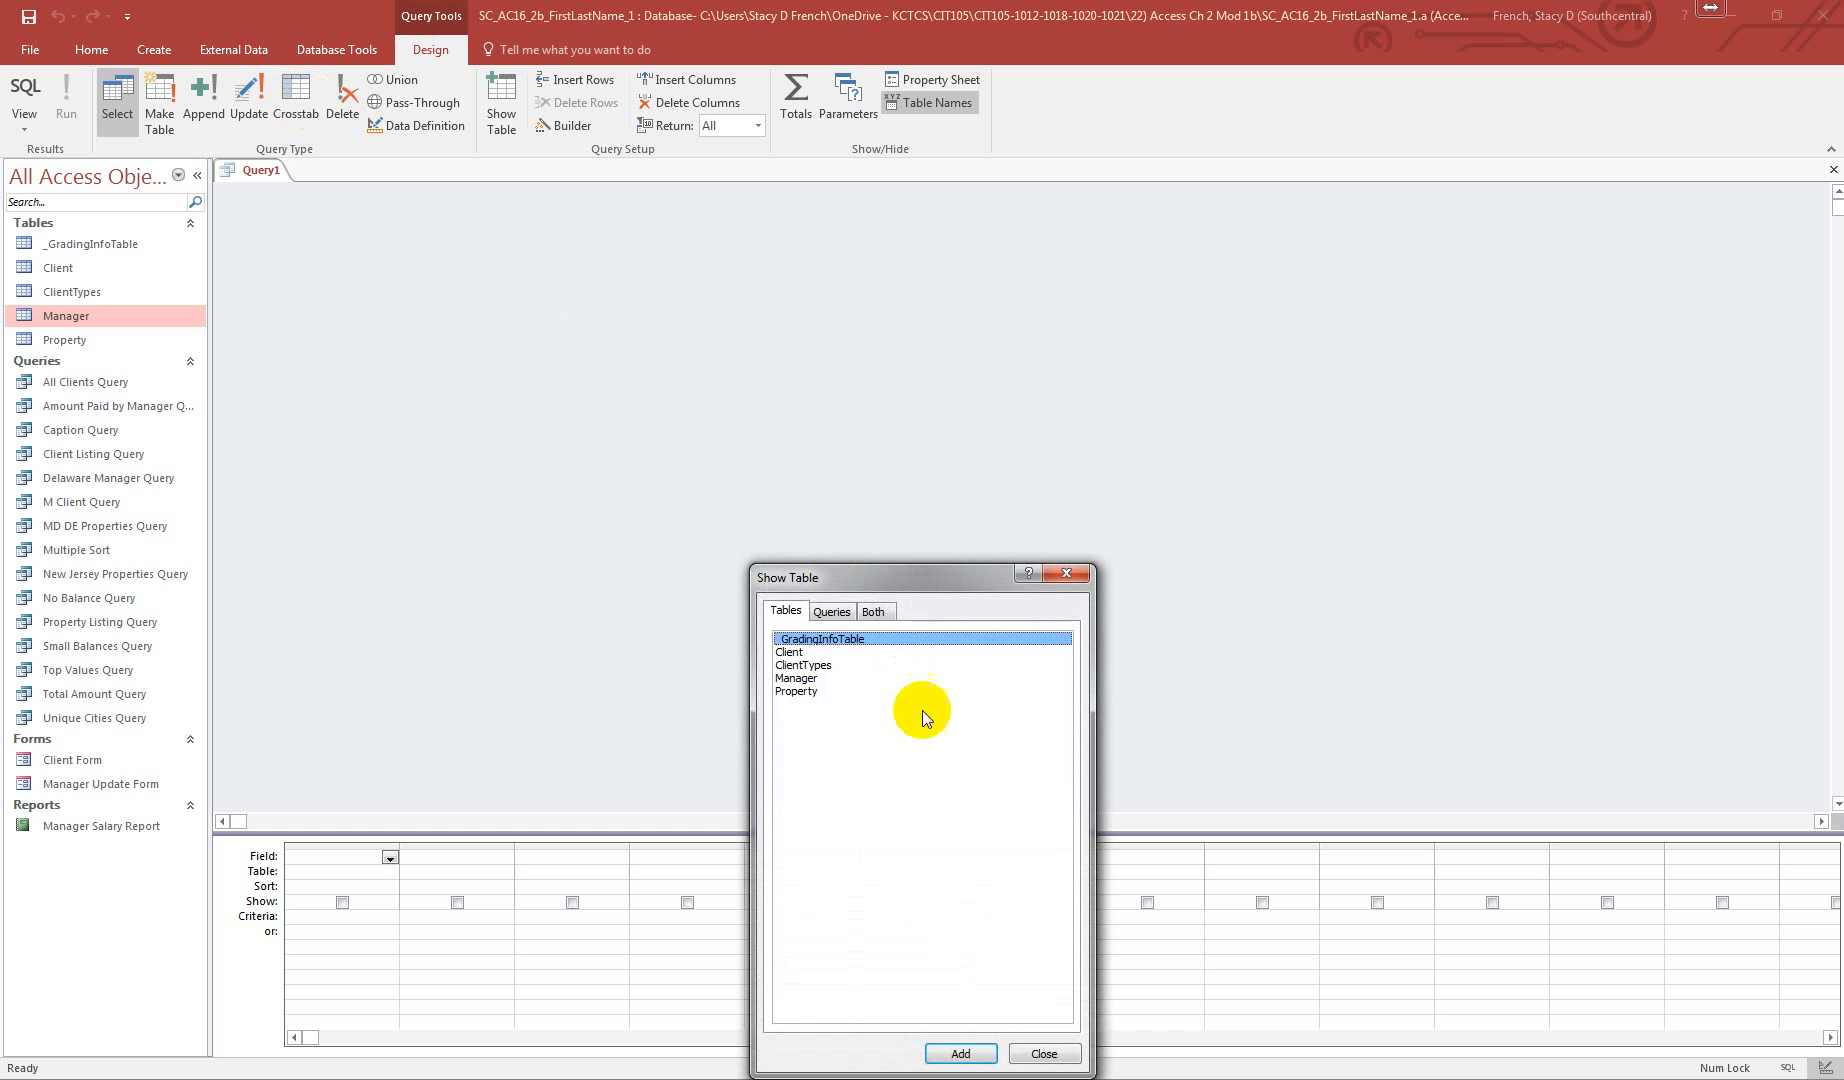
double_click(798, 678)
left_click(1042, 1053)
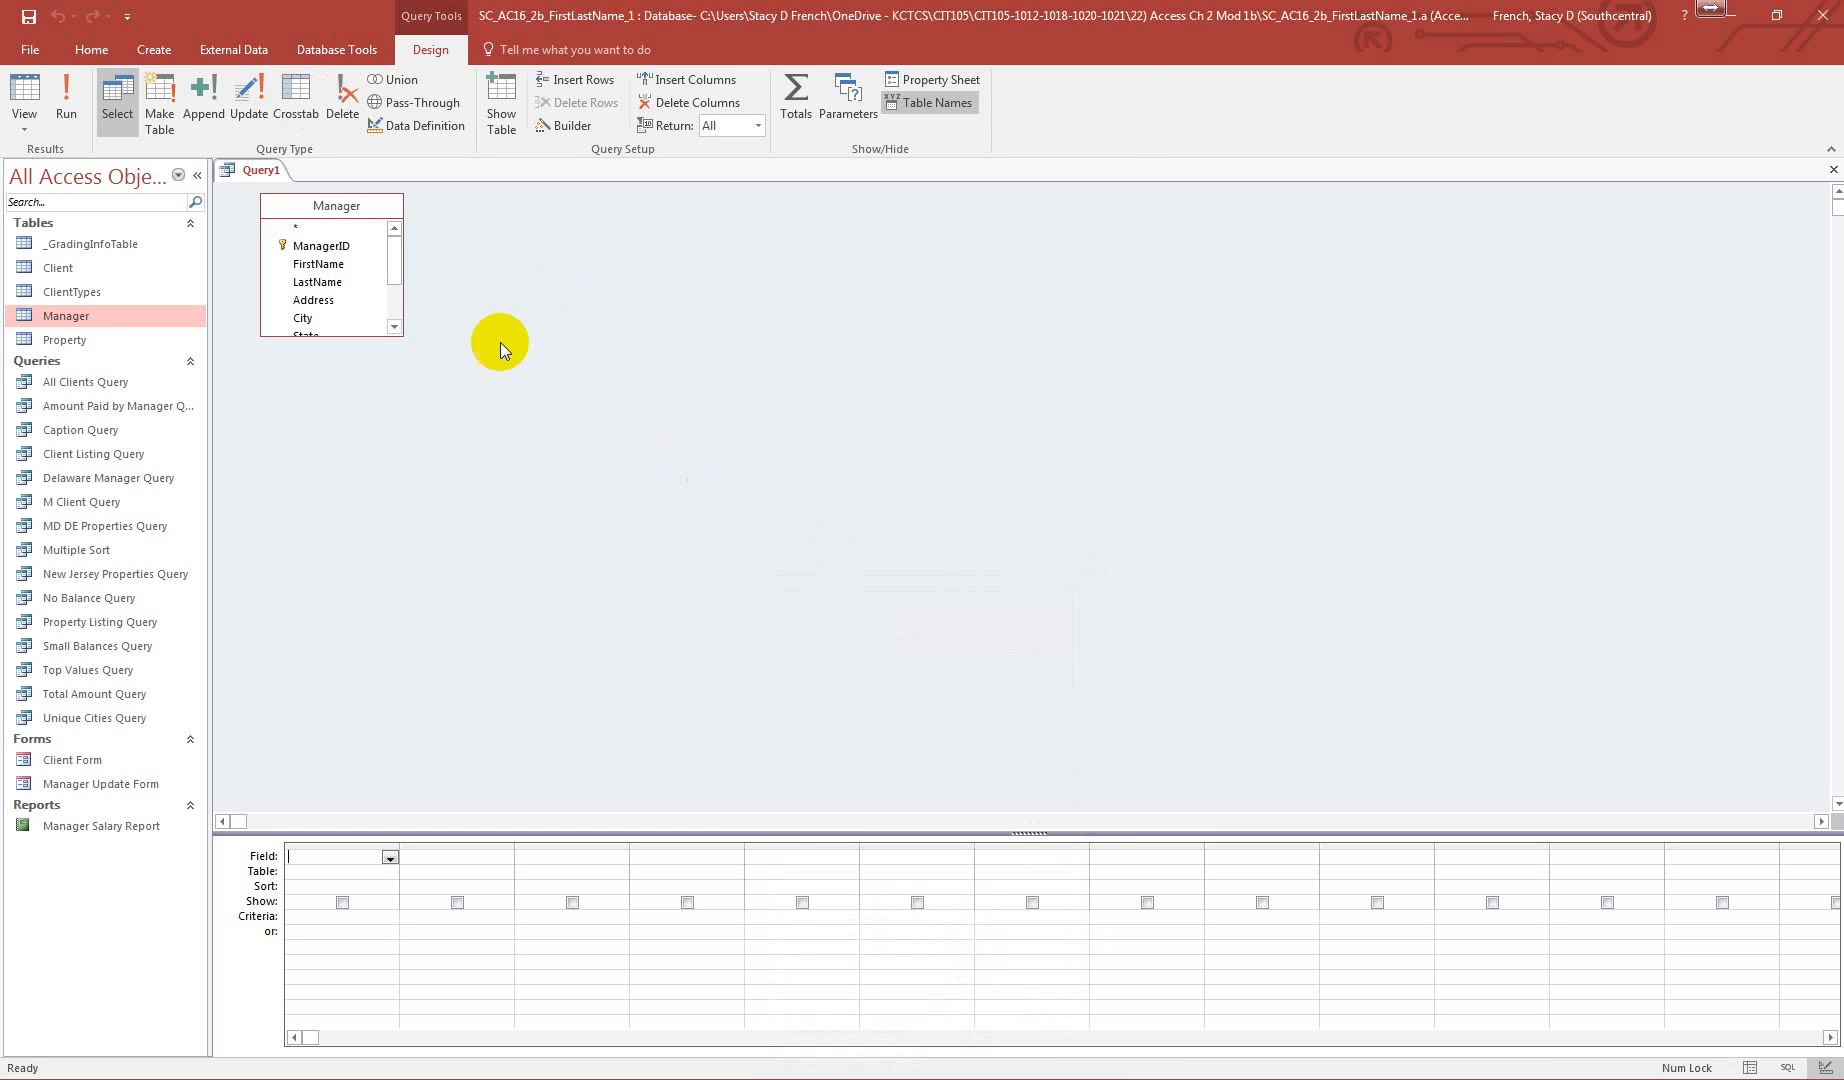
left_click_drag(358, 334, 365, 444)
left_click_drag(591, 827, 589, 545)
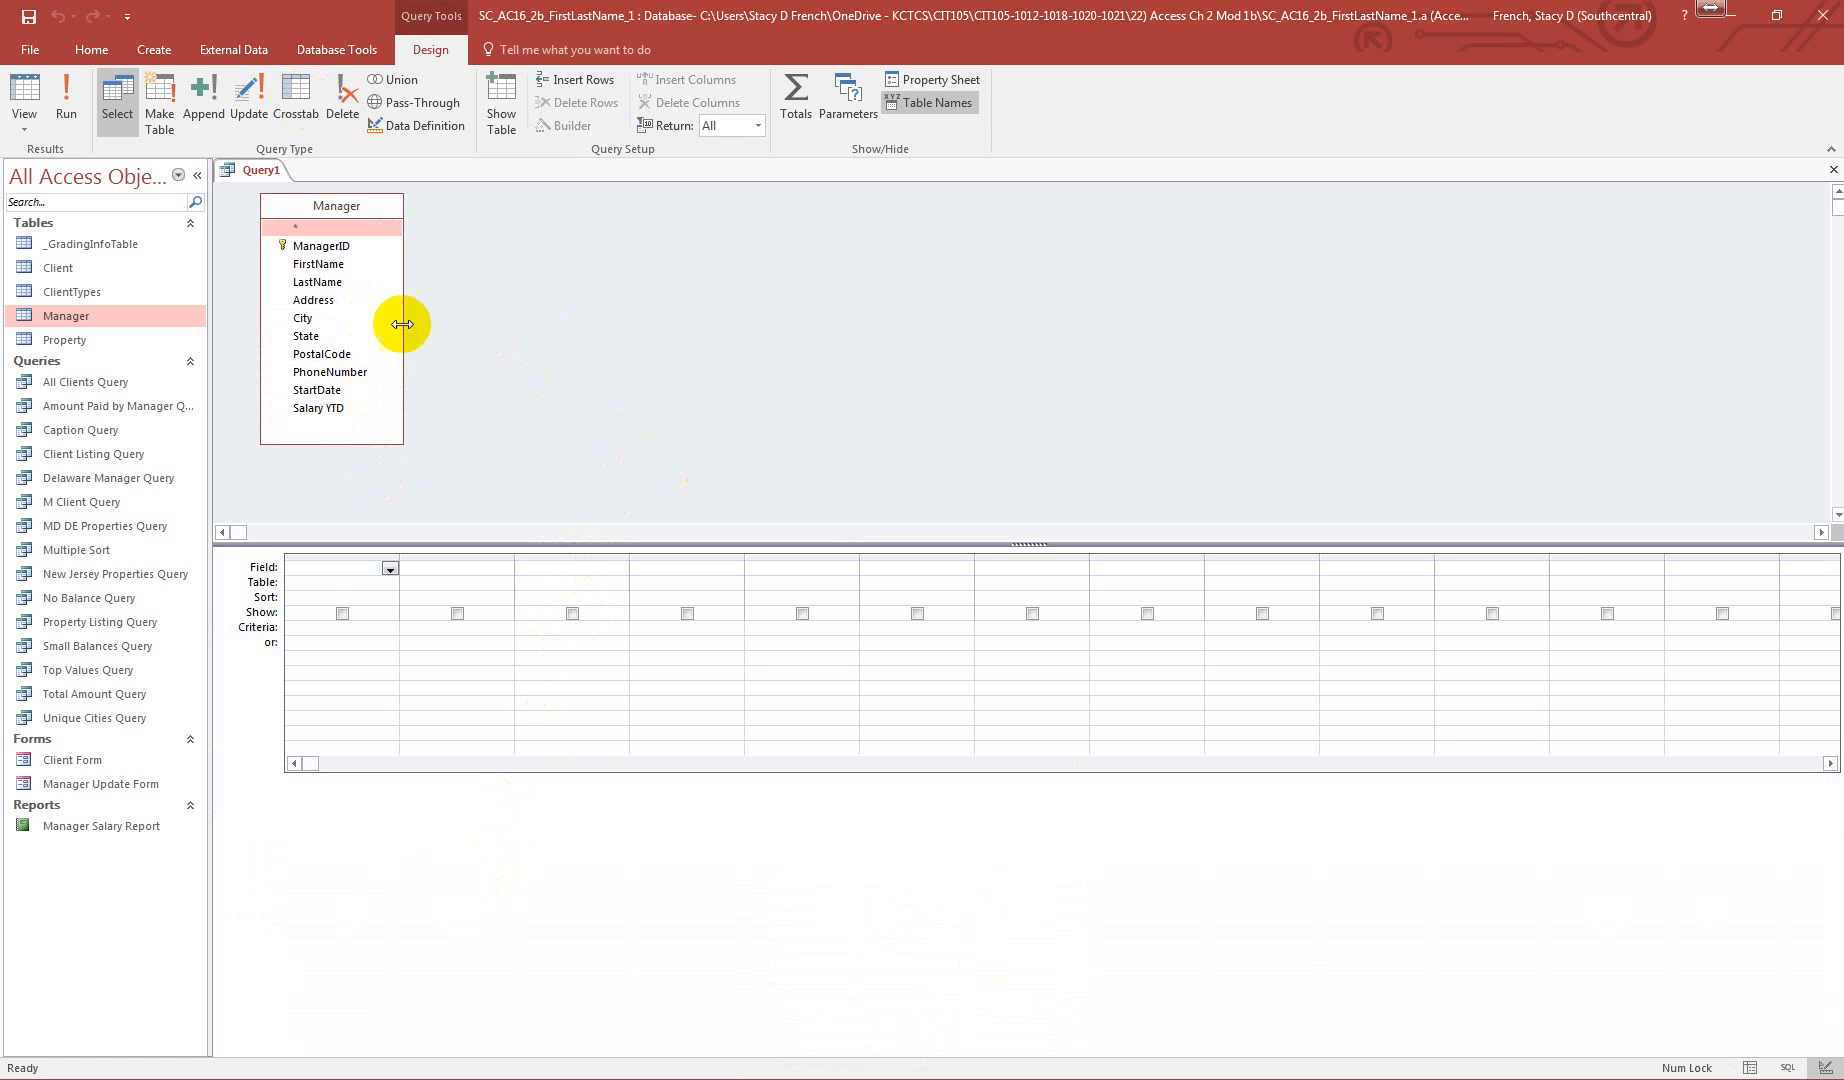
- Add the ManagerID, LastName, FirstName and StartDate fields from the Manager table to the query grid, in that order
double_click(321, 246)
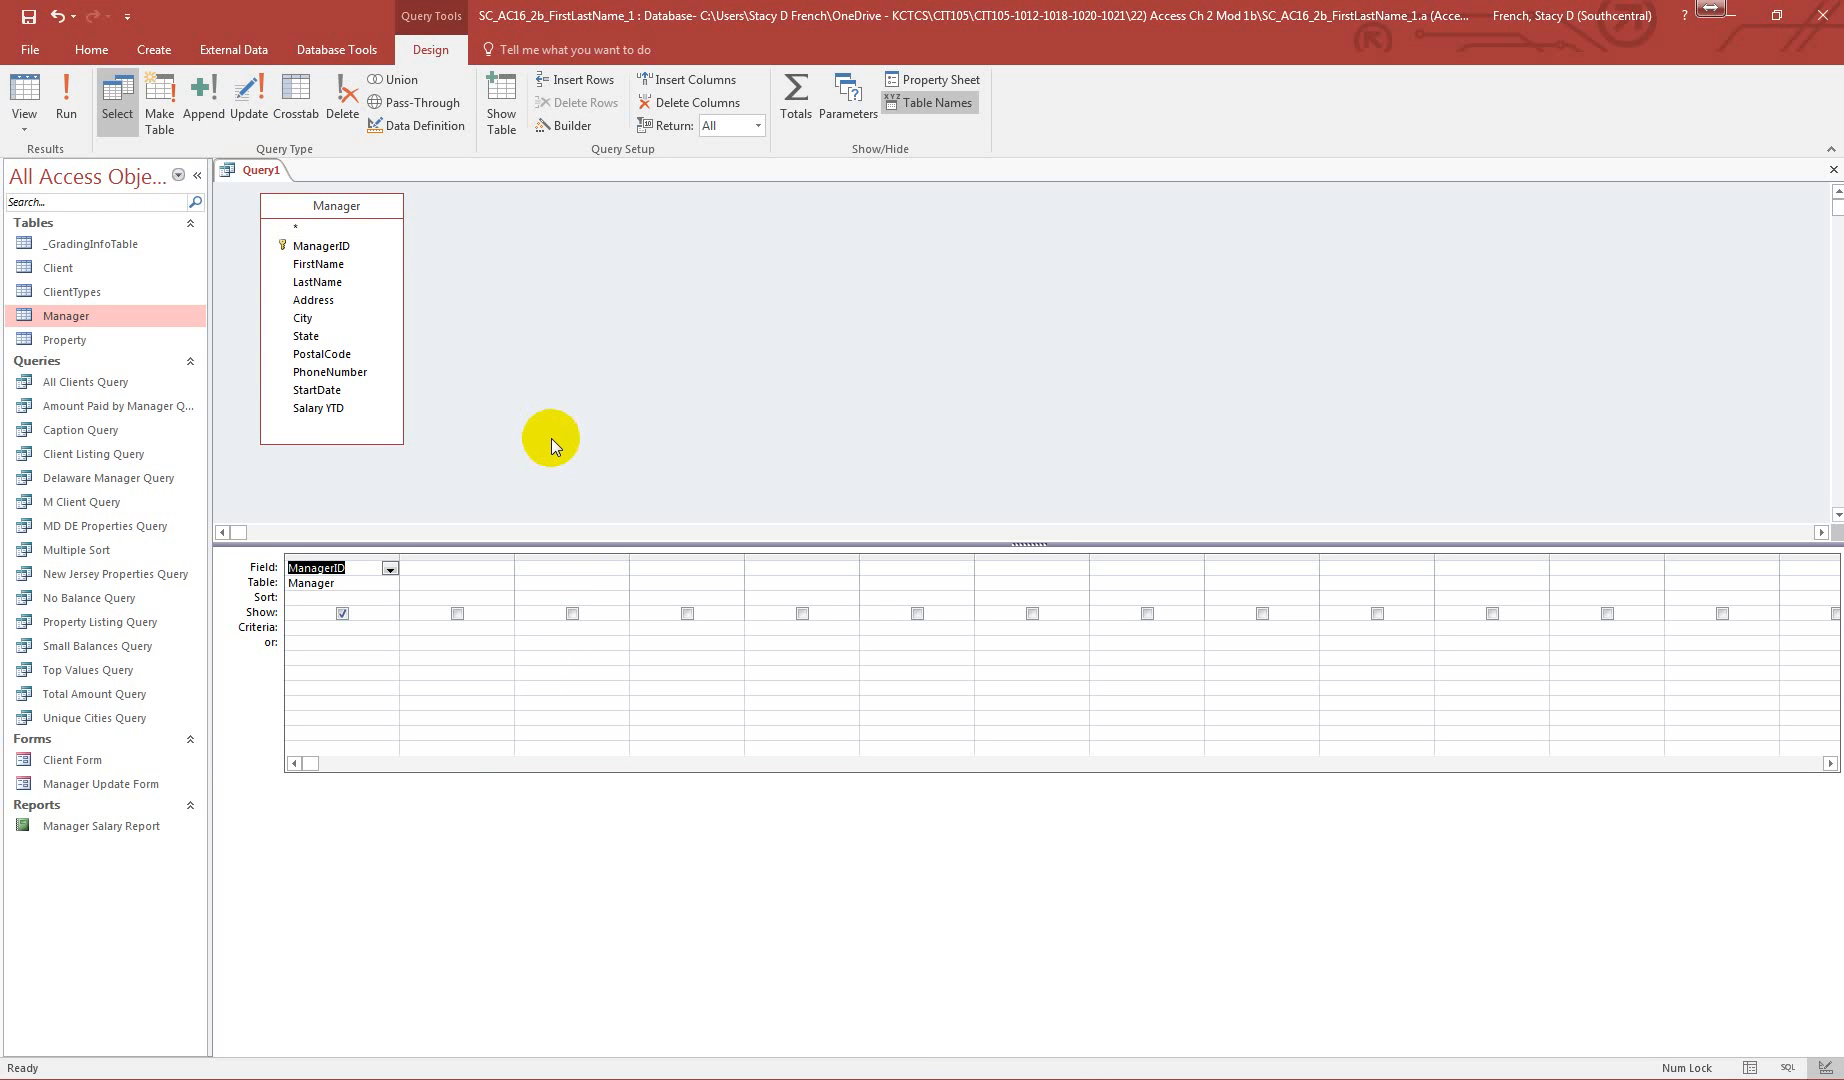
left_click(322, 282)
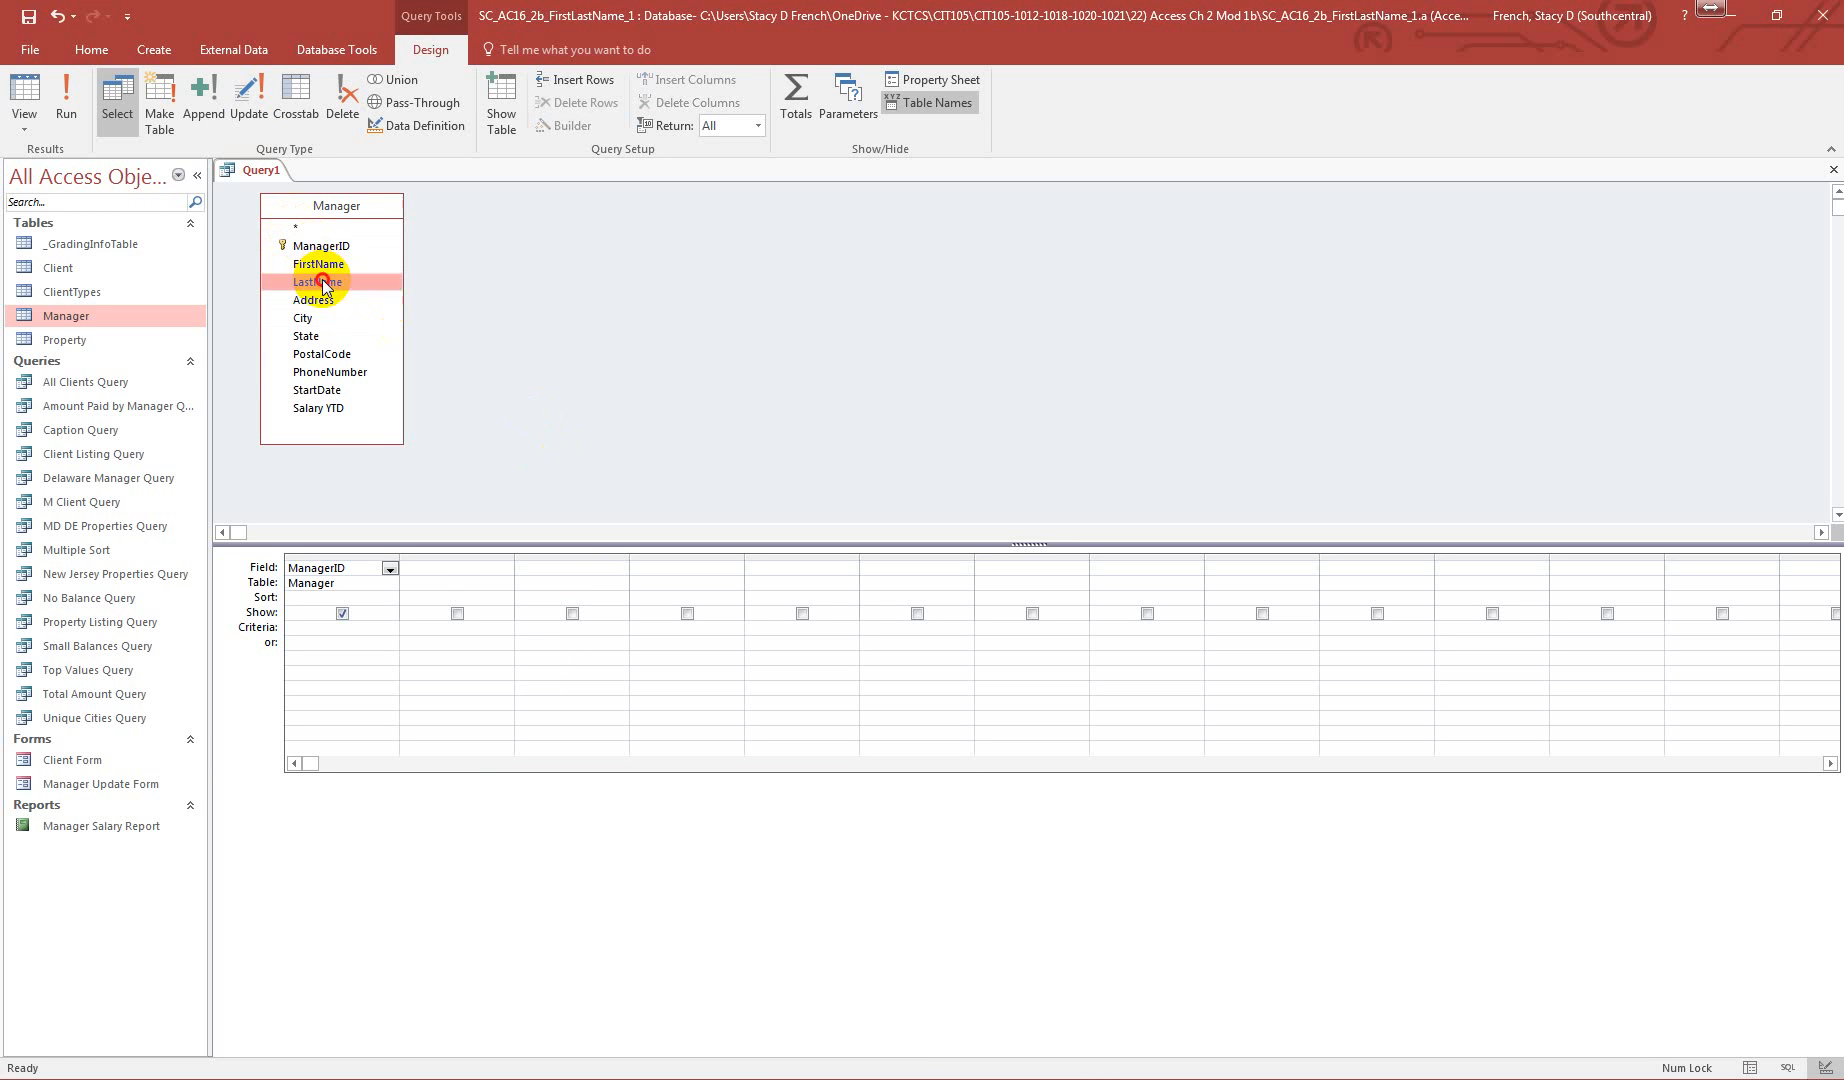
double_click(322, 282)
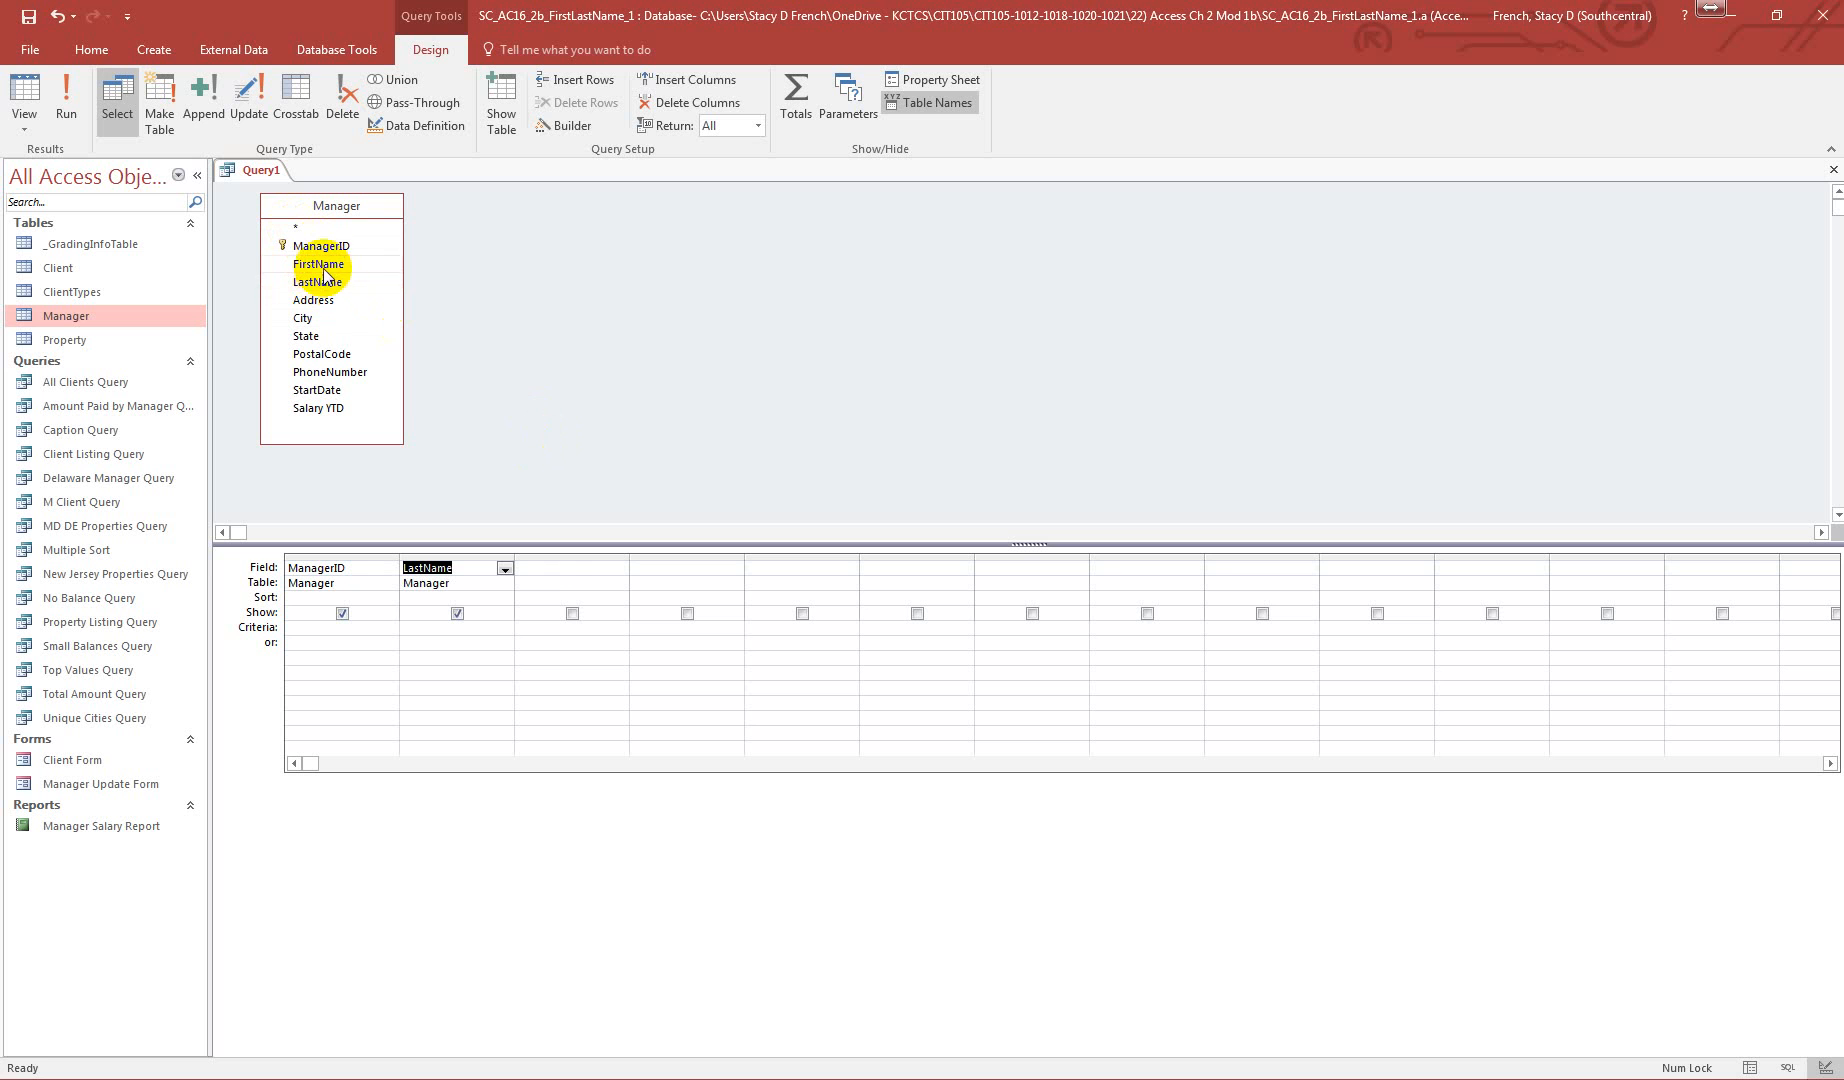
double_click(320, 264)
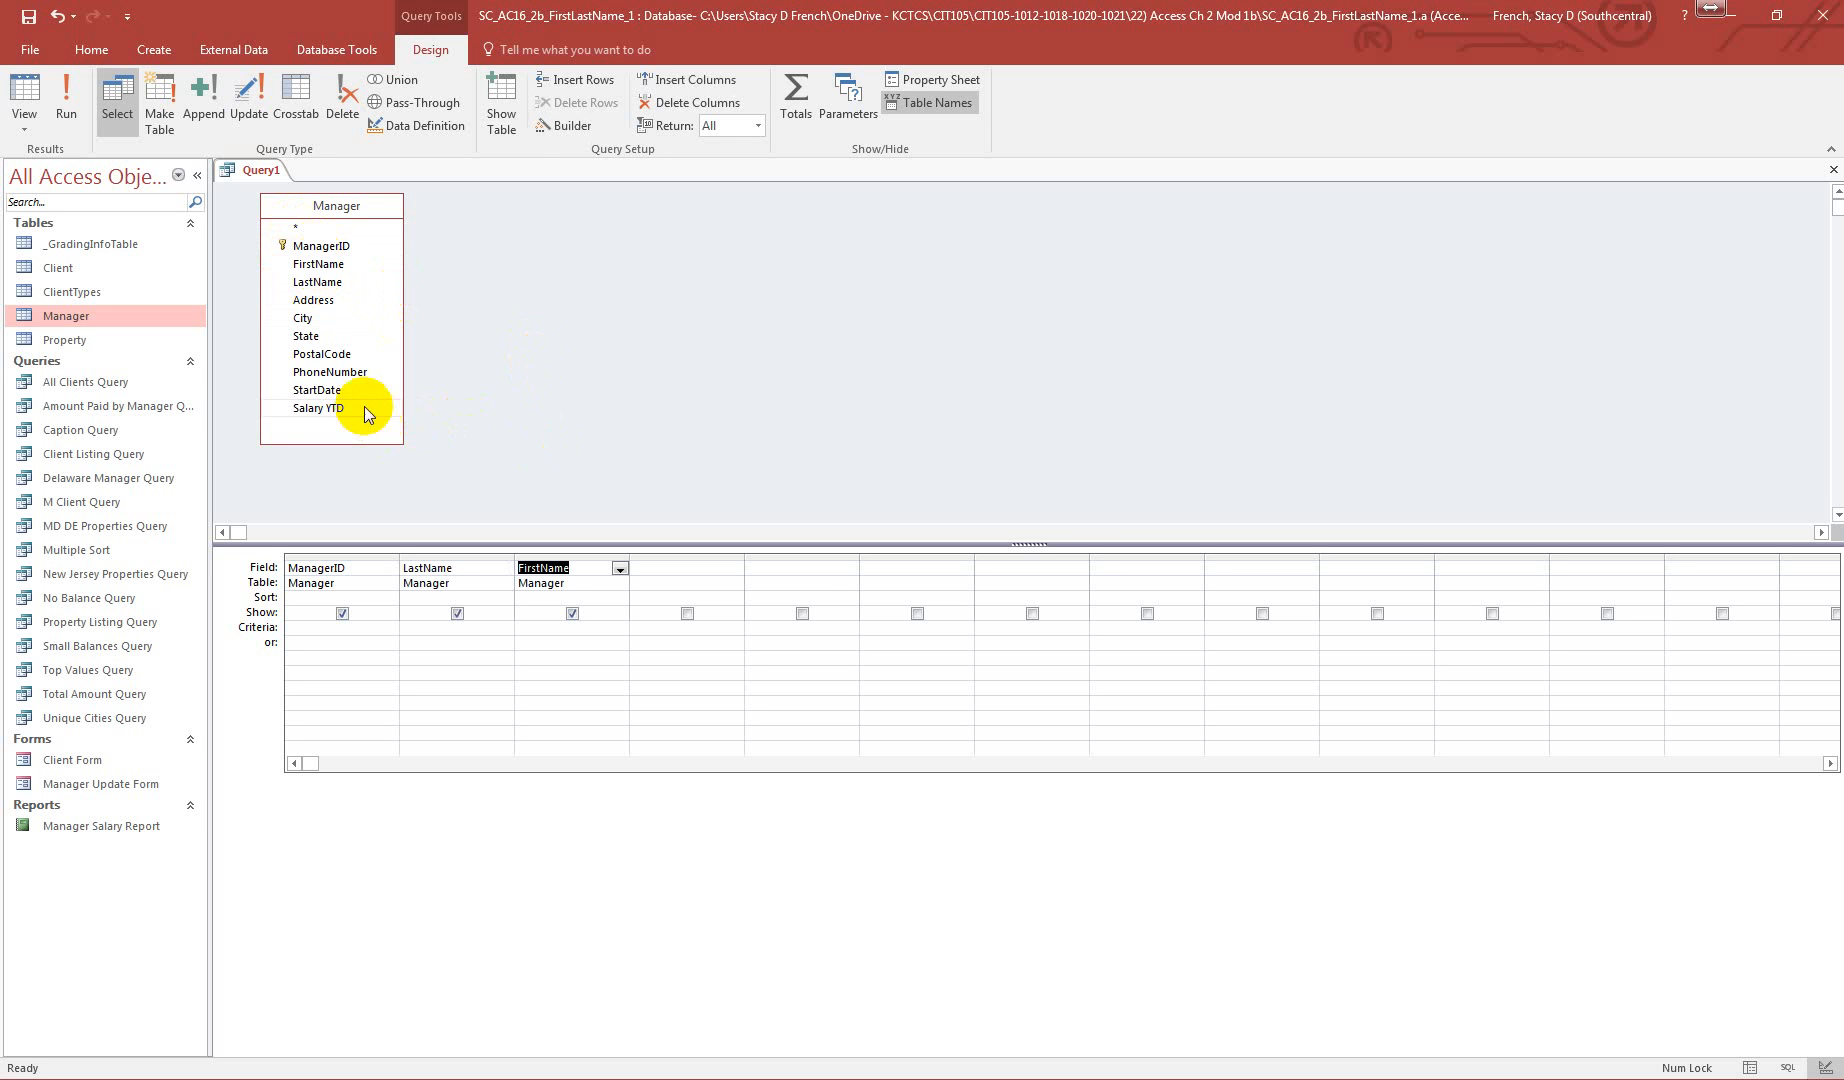
left_click(324, 392)
double_click(320, 390)
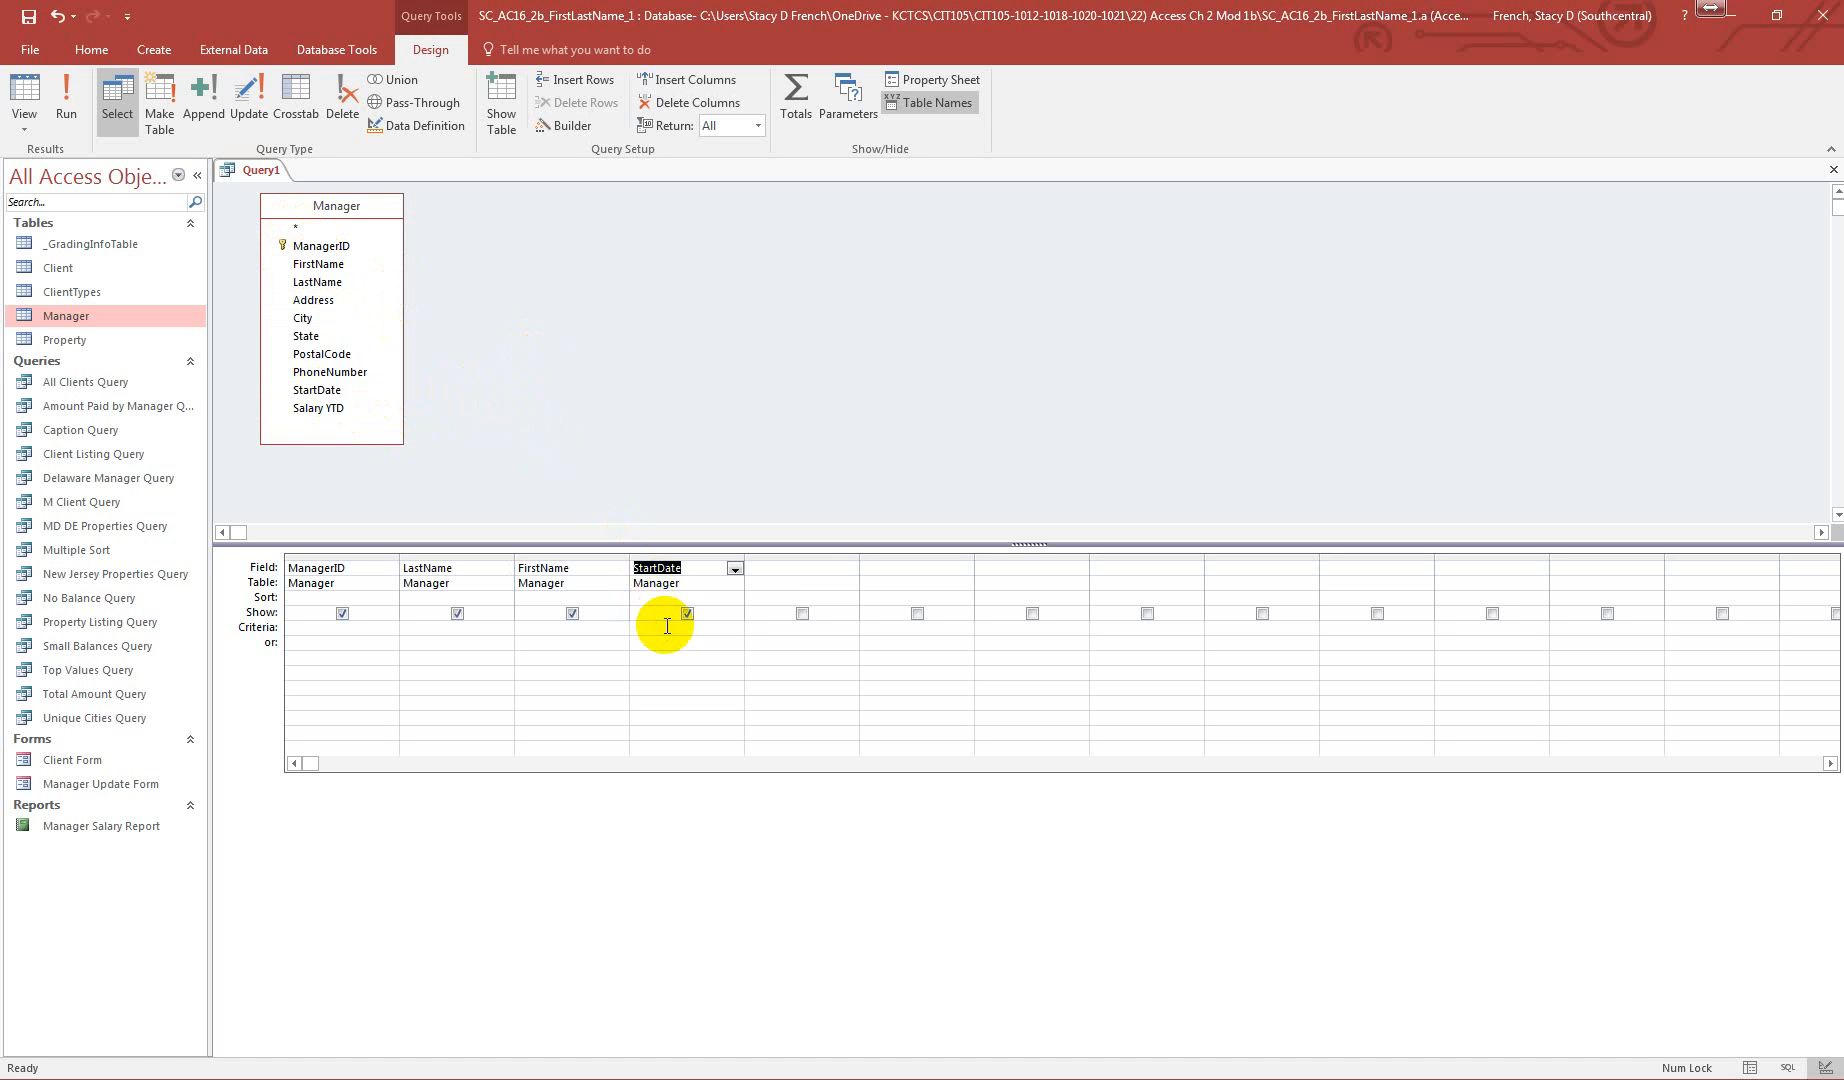
- Sort the query by StartDate in ascending order and run it
left_click(734, 597)
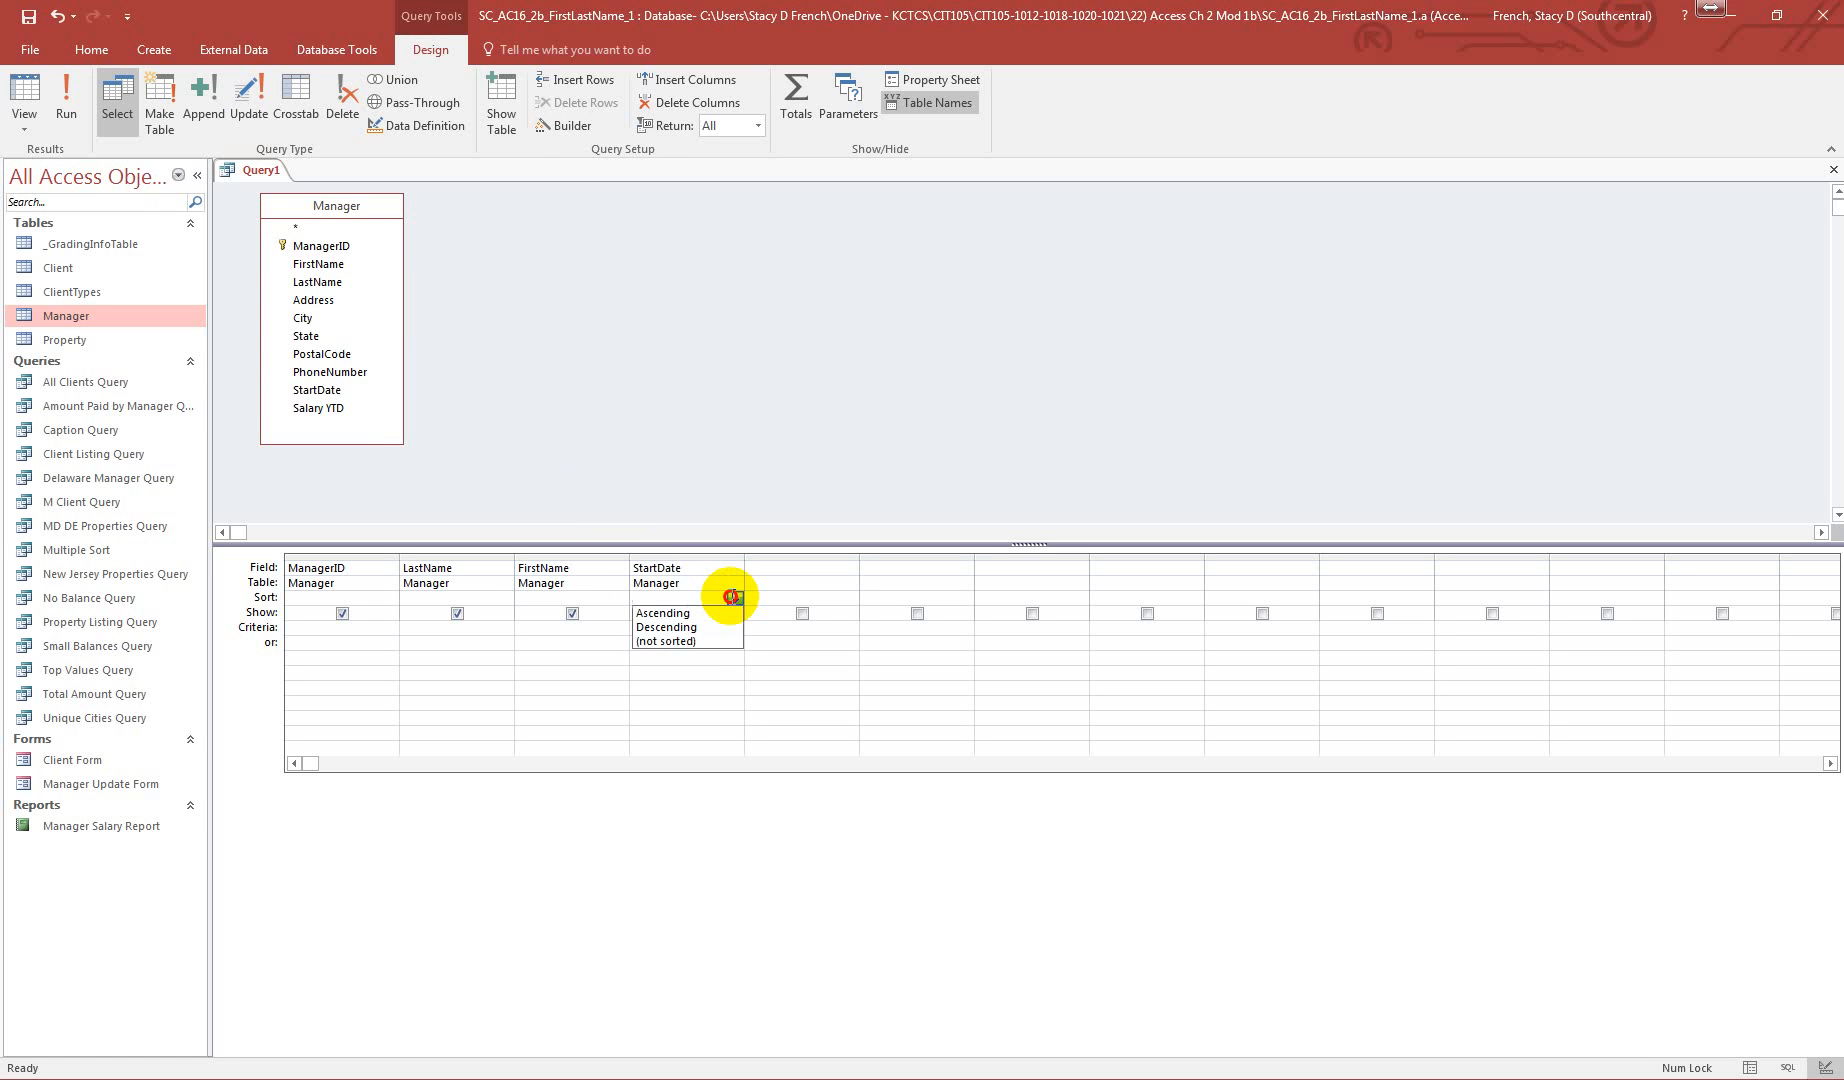
left_click(718, 614)
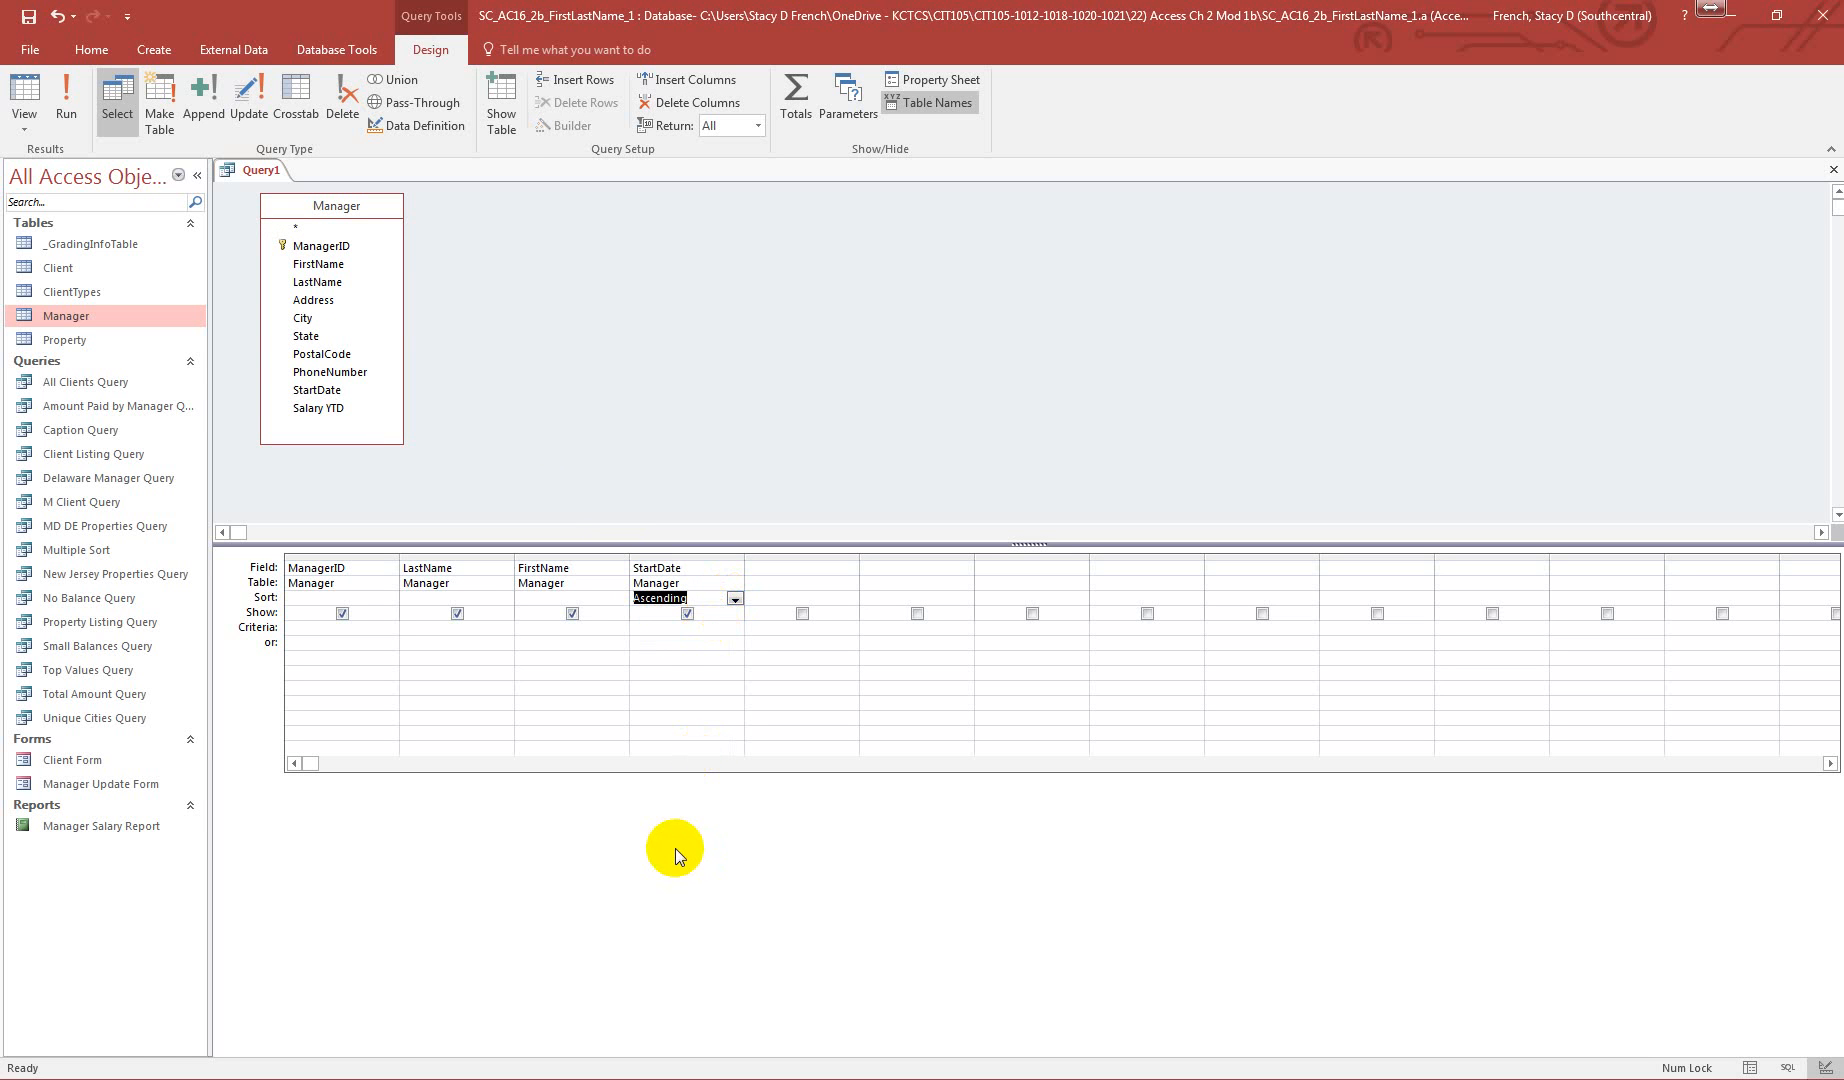
left_click(70, 106)
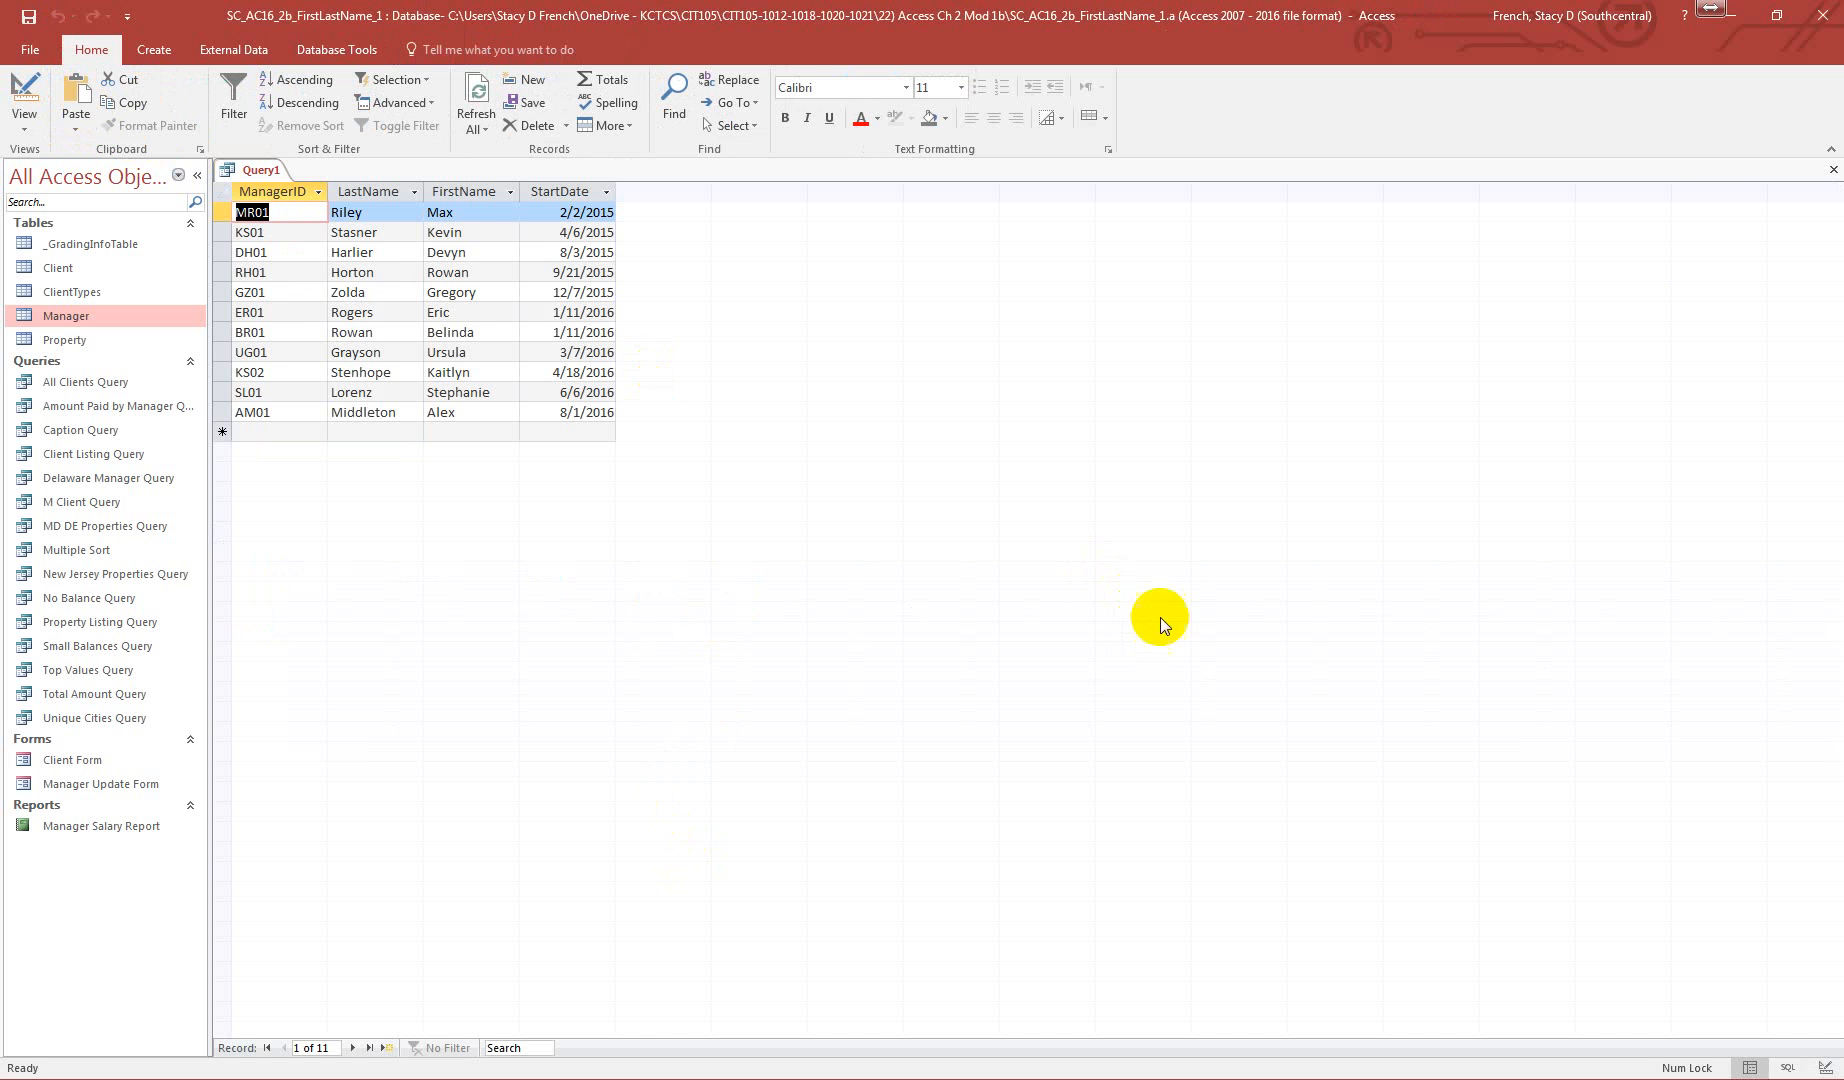
- Close the manager query and save it as Manager Date Query
left_click(1833, 170)
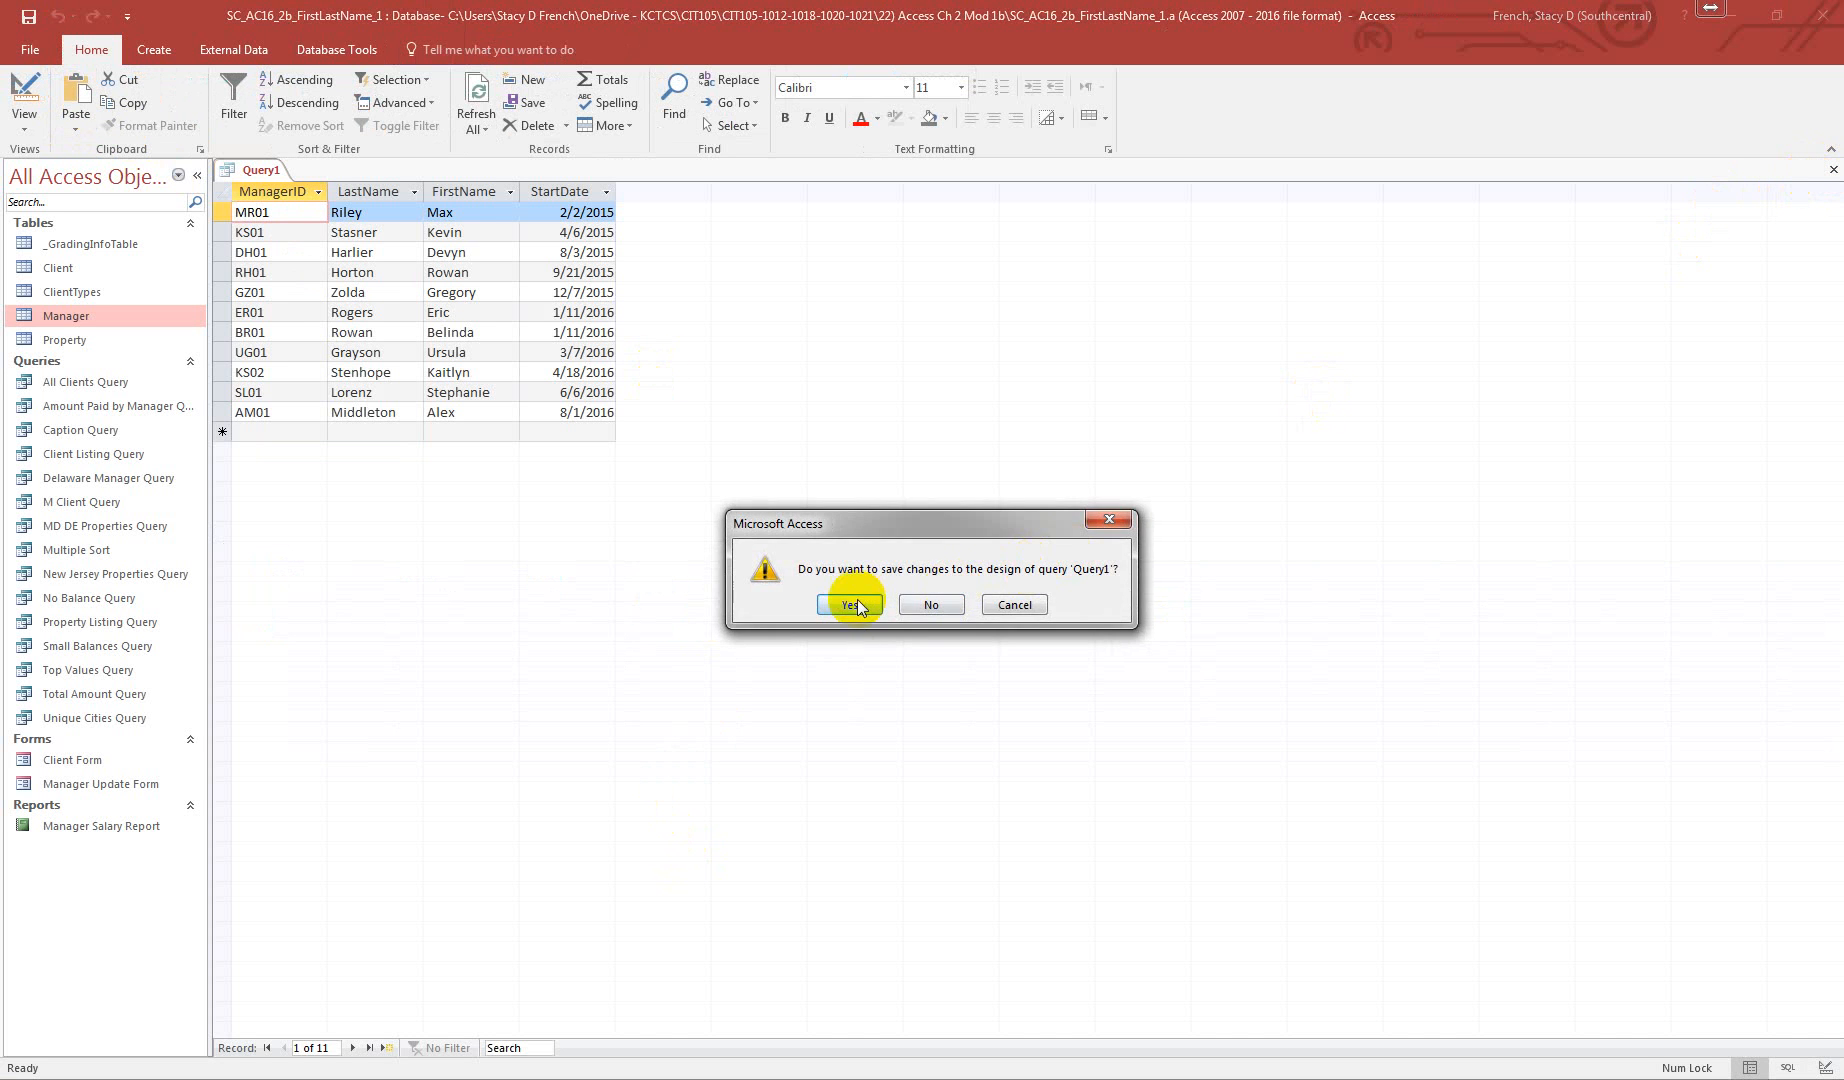
left_click(849, 604)
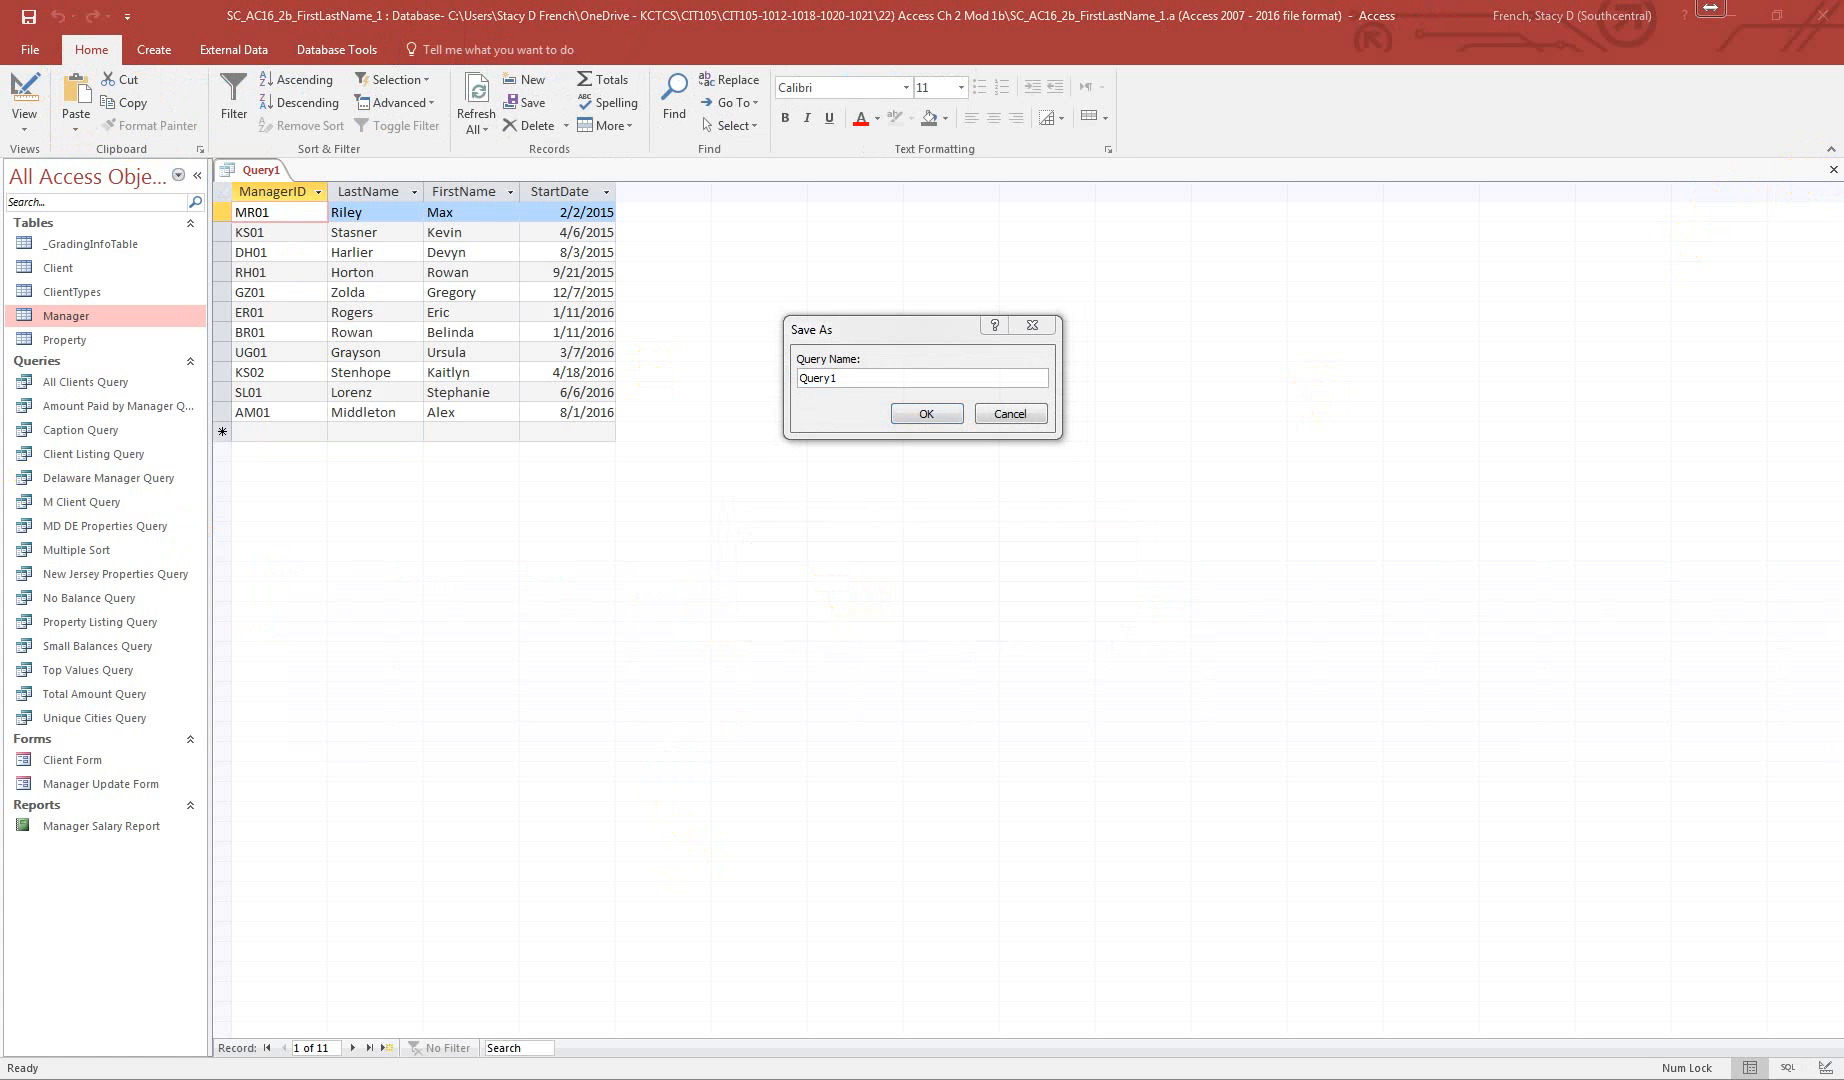
left_click(860, 363)
type("Manager Date Query")
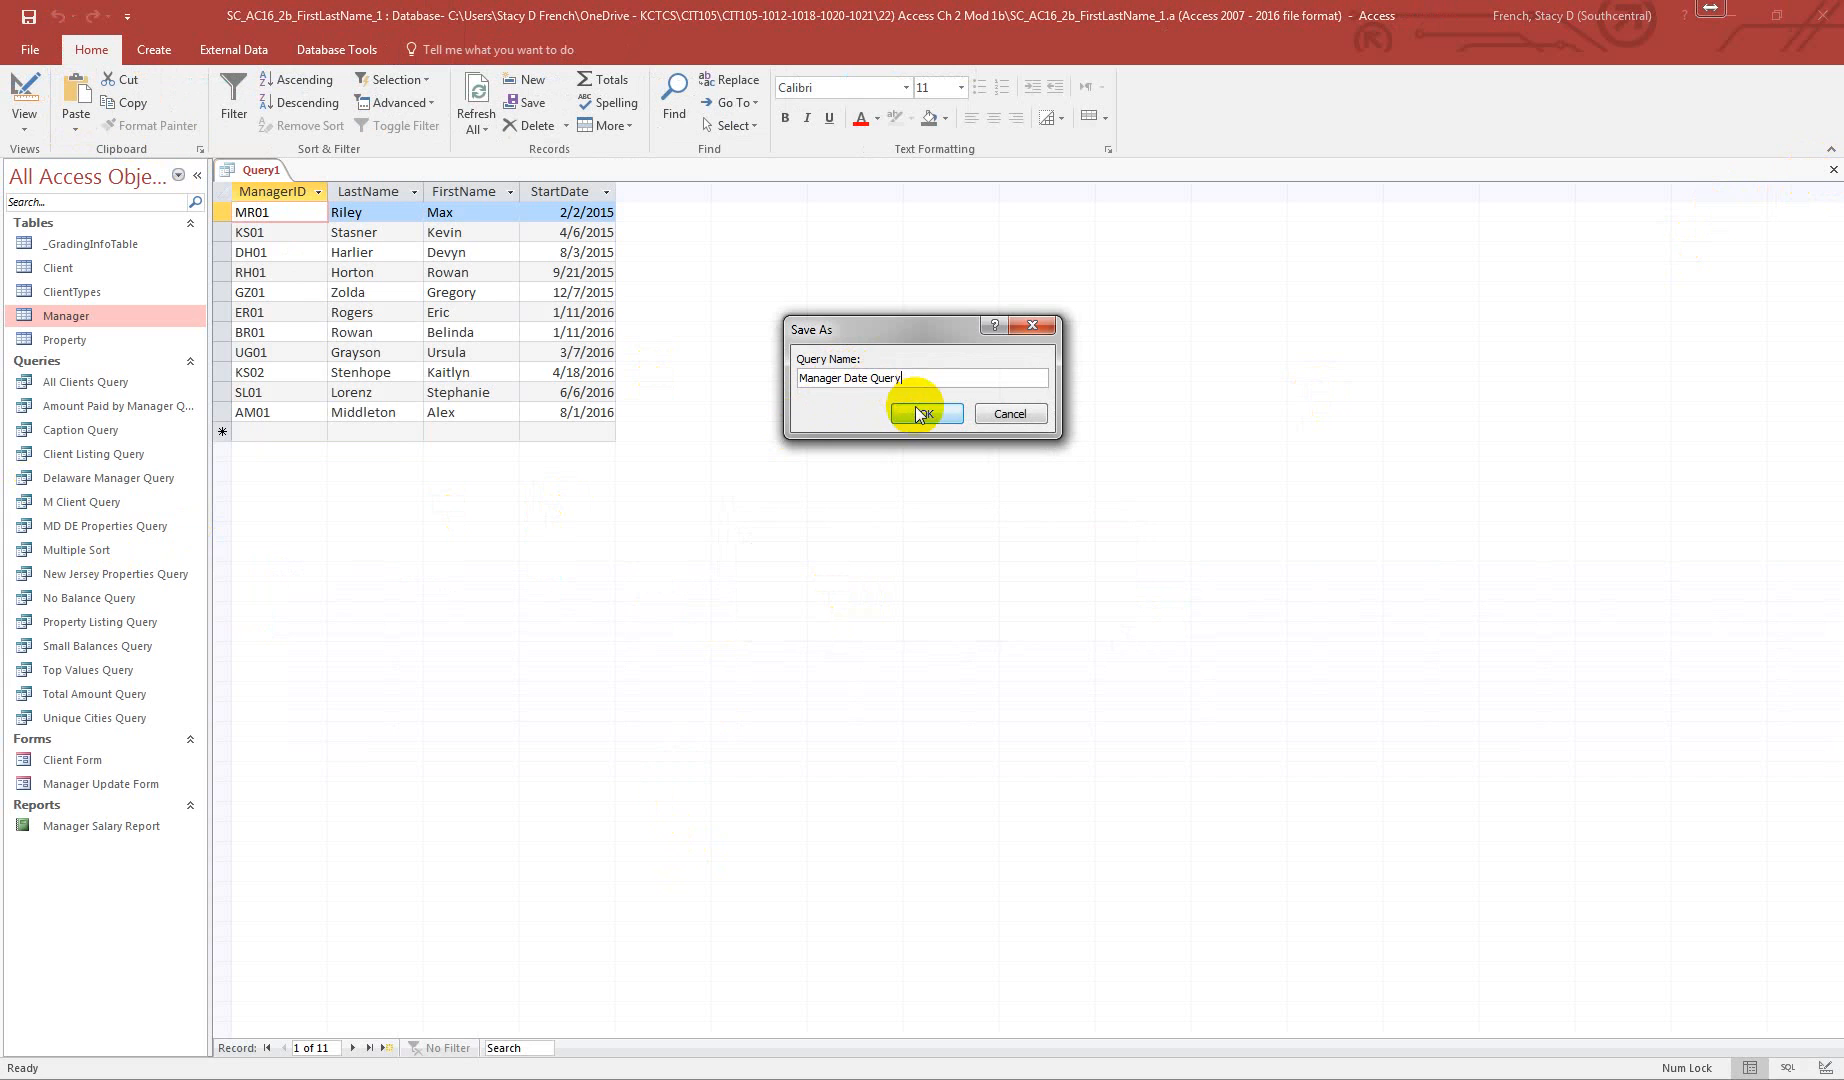
left_click(921, 411)
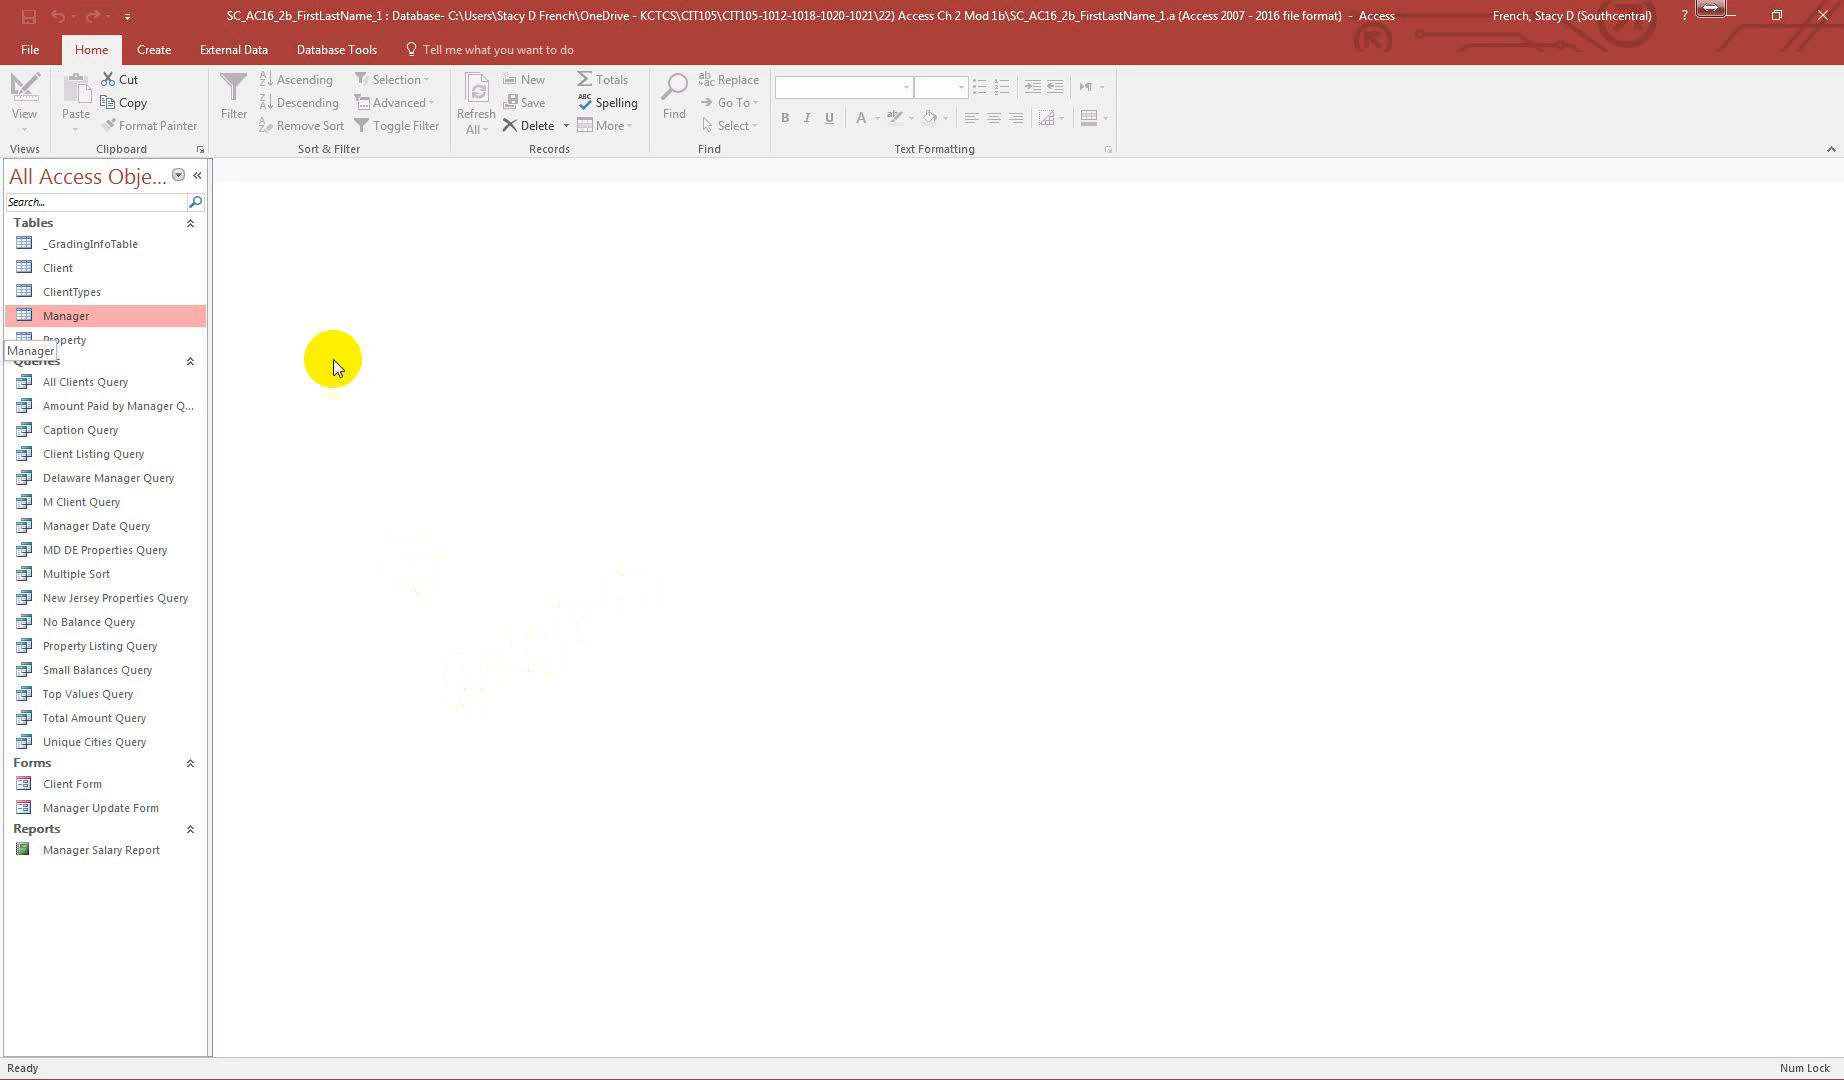
- Create a new query in Design View with the Client table and lengthen its field list to show all fields
left_click(75, 268)
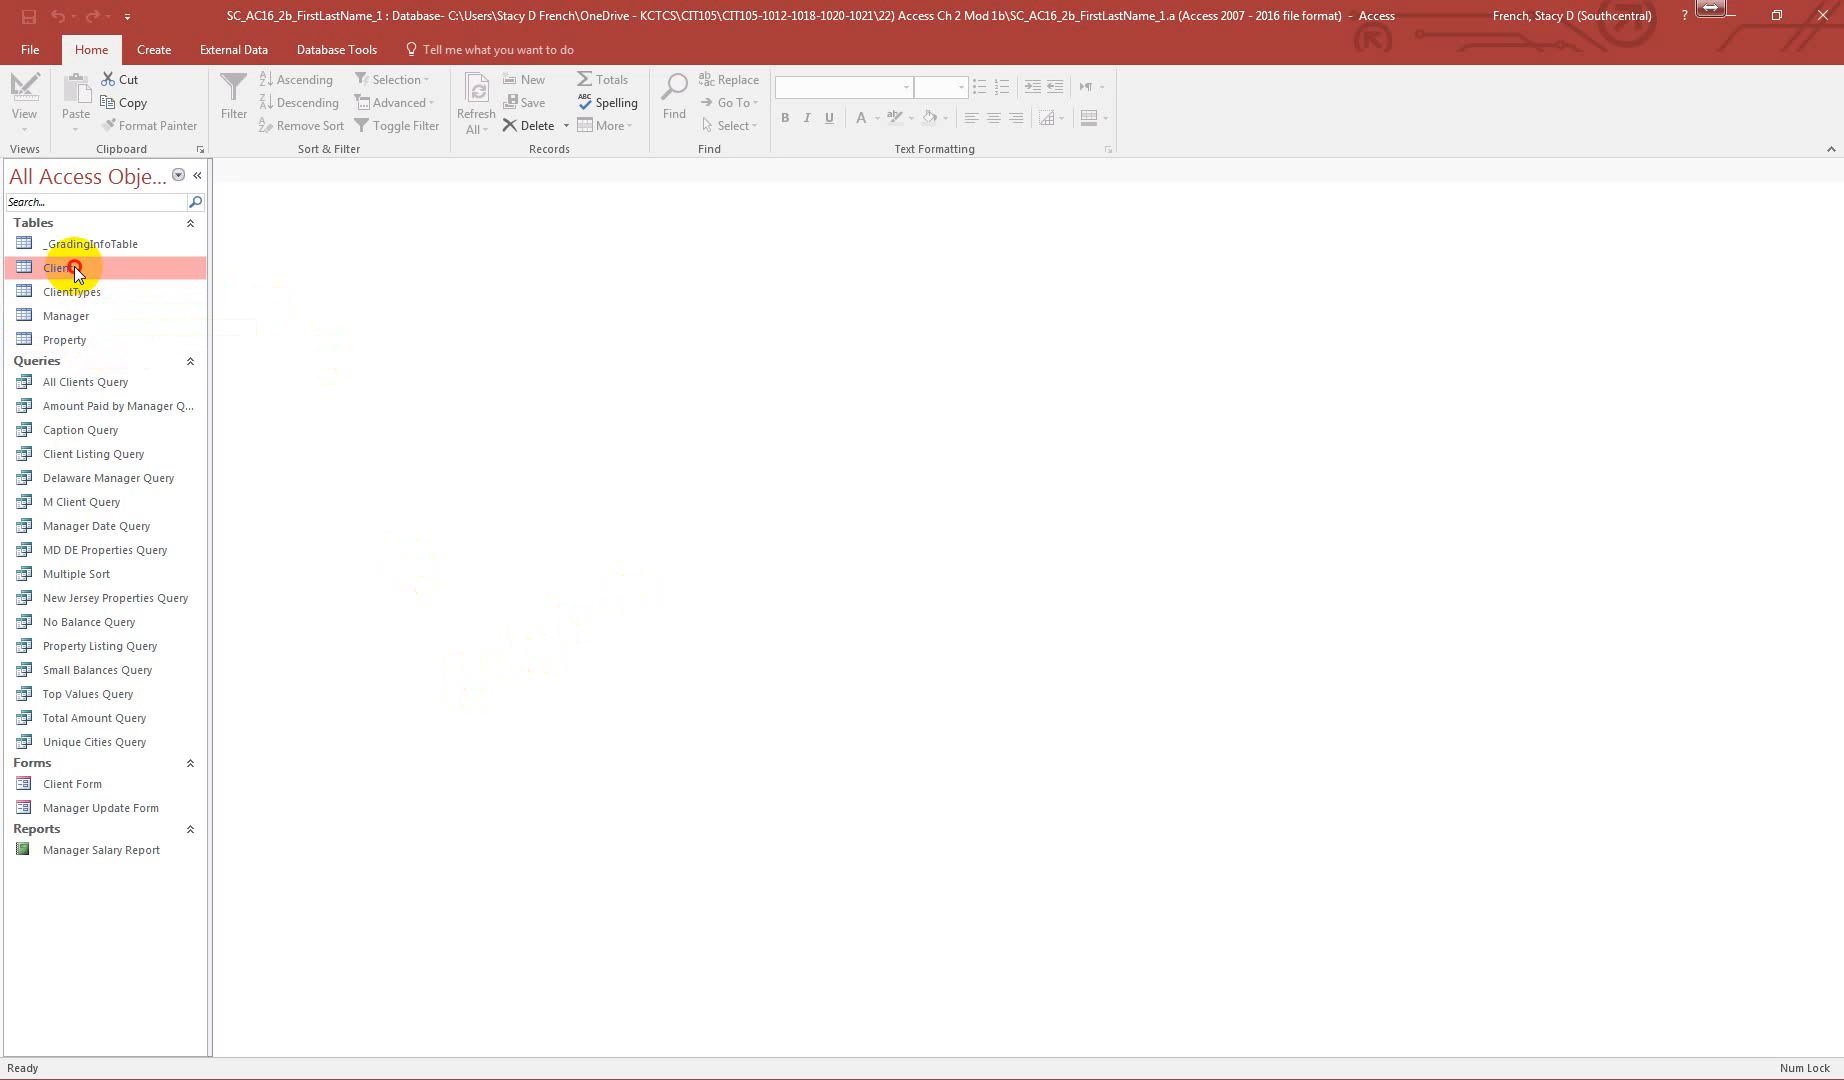
left_click(153, 49)
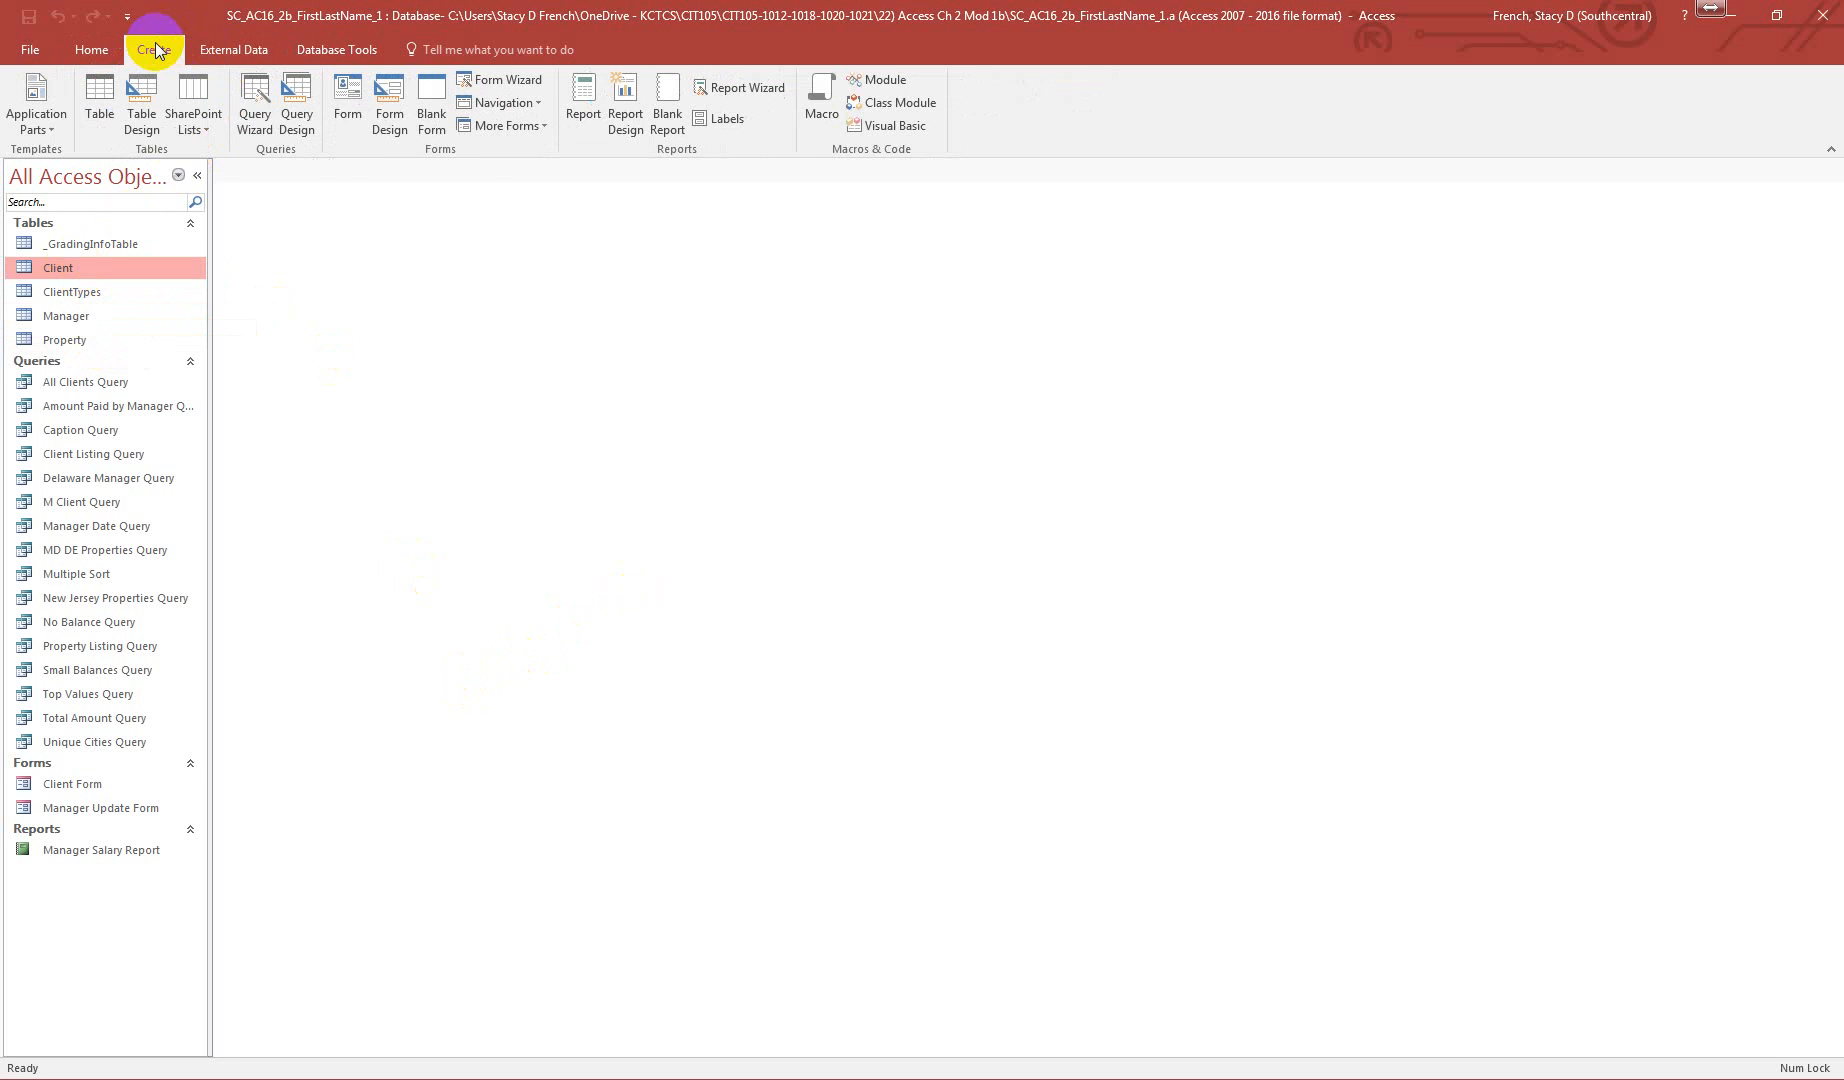
left_click(292, 105)
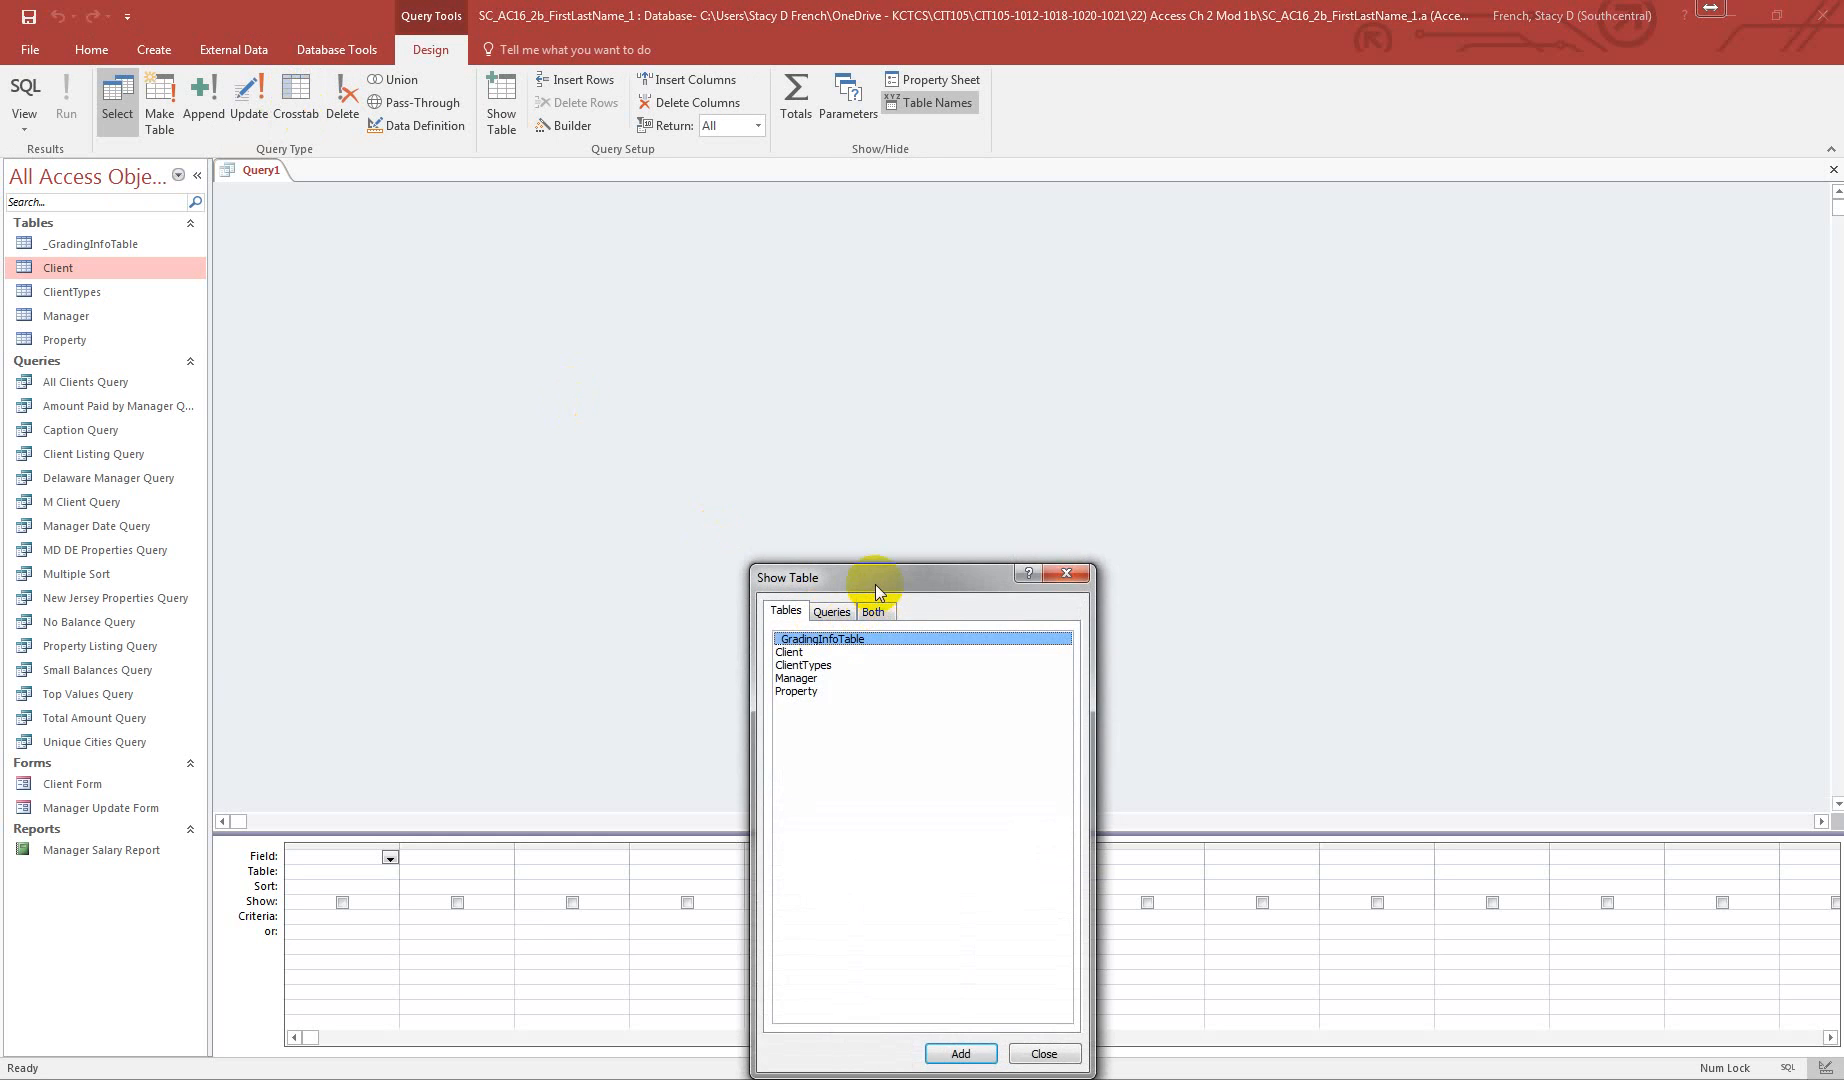
left_click_drag(876, 588, 905, 293)
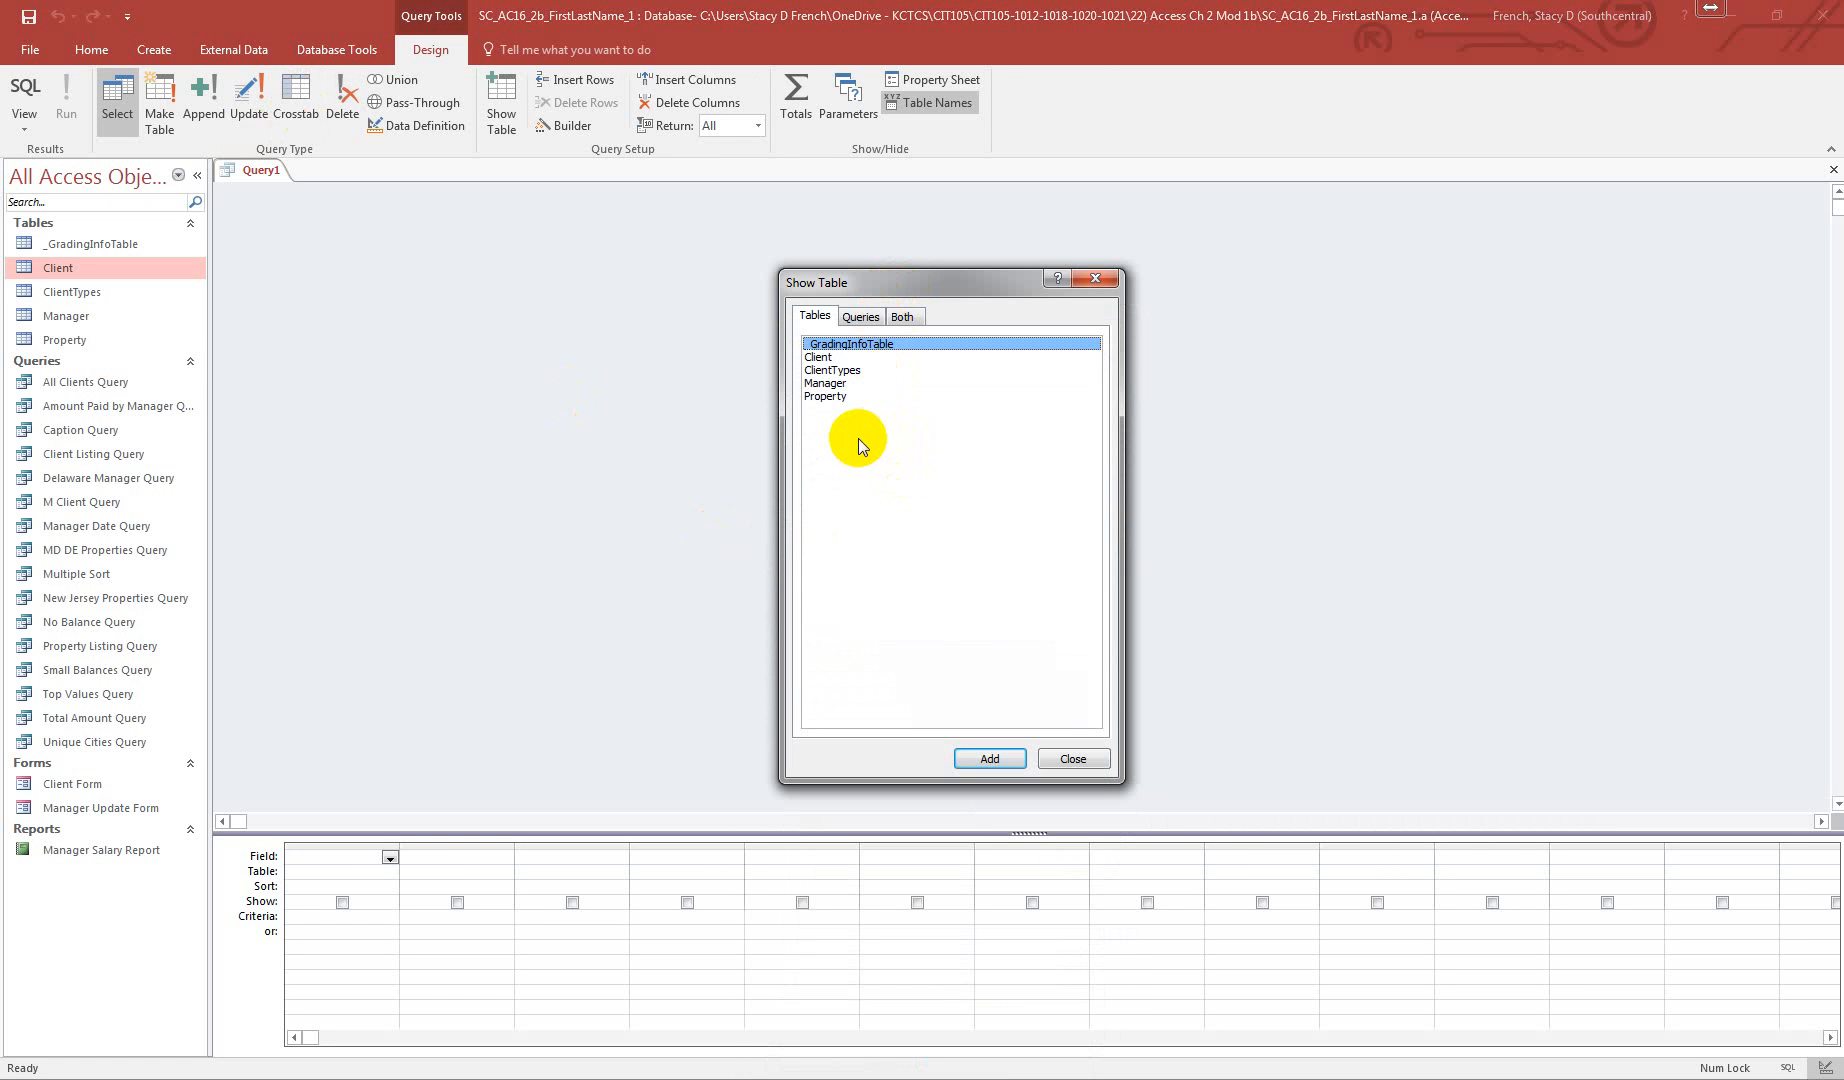
double_click(818, 357)
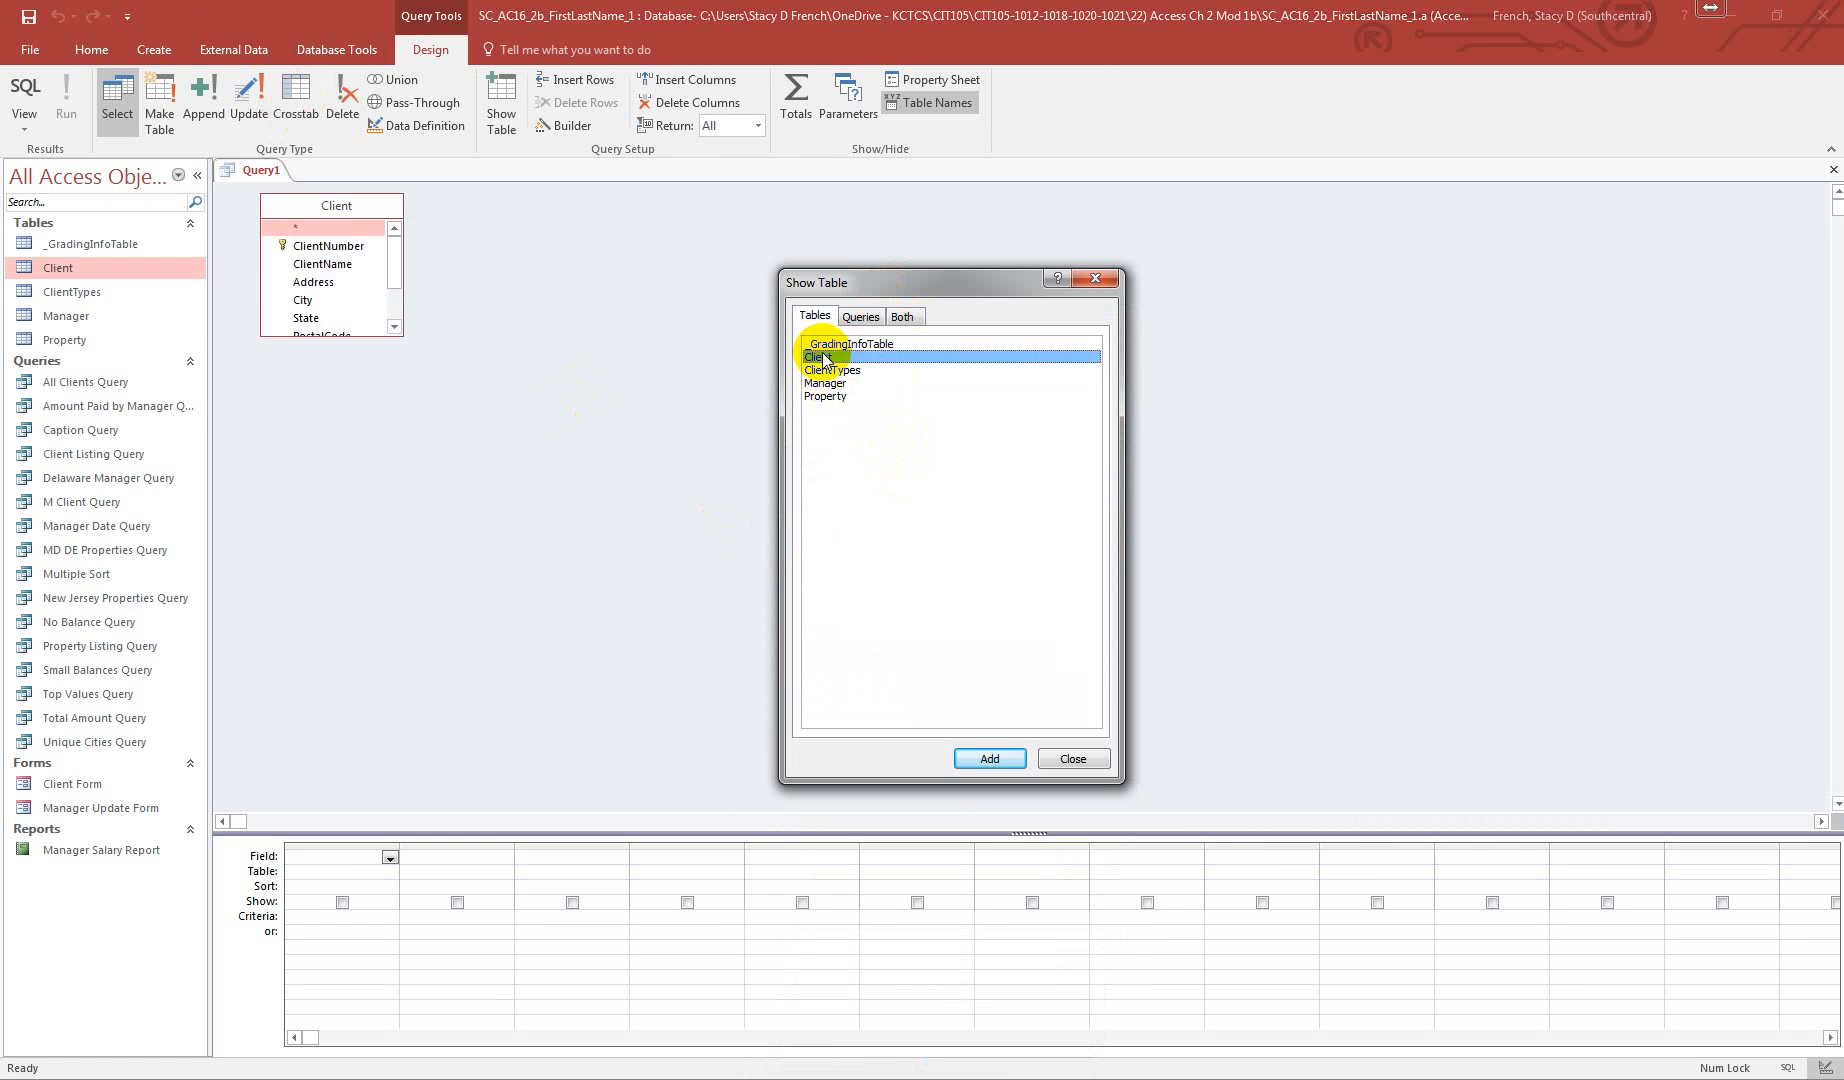
left_click(1066, 760)
left_click_drag(361, 334, 358, 457)
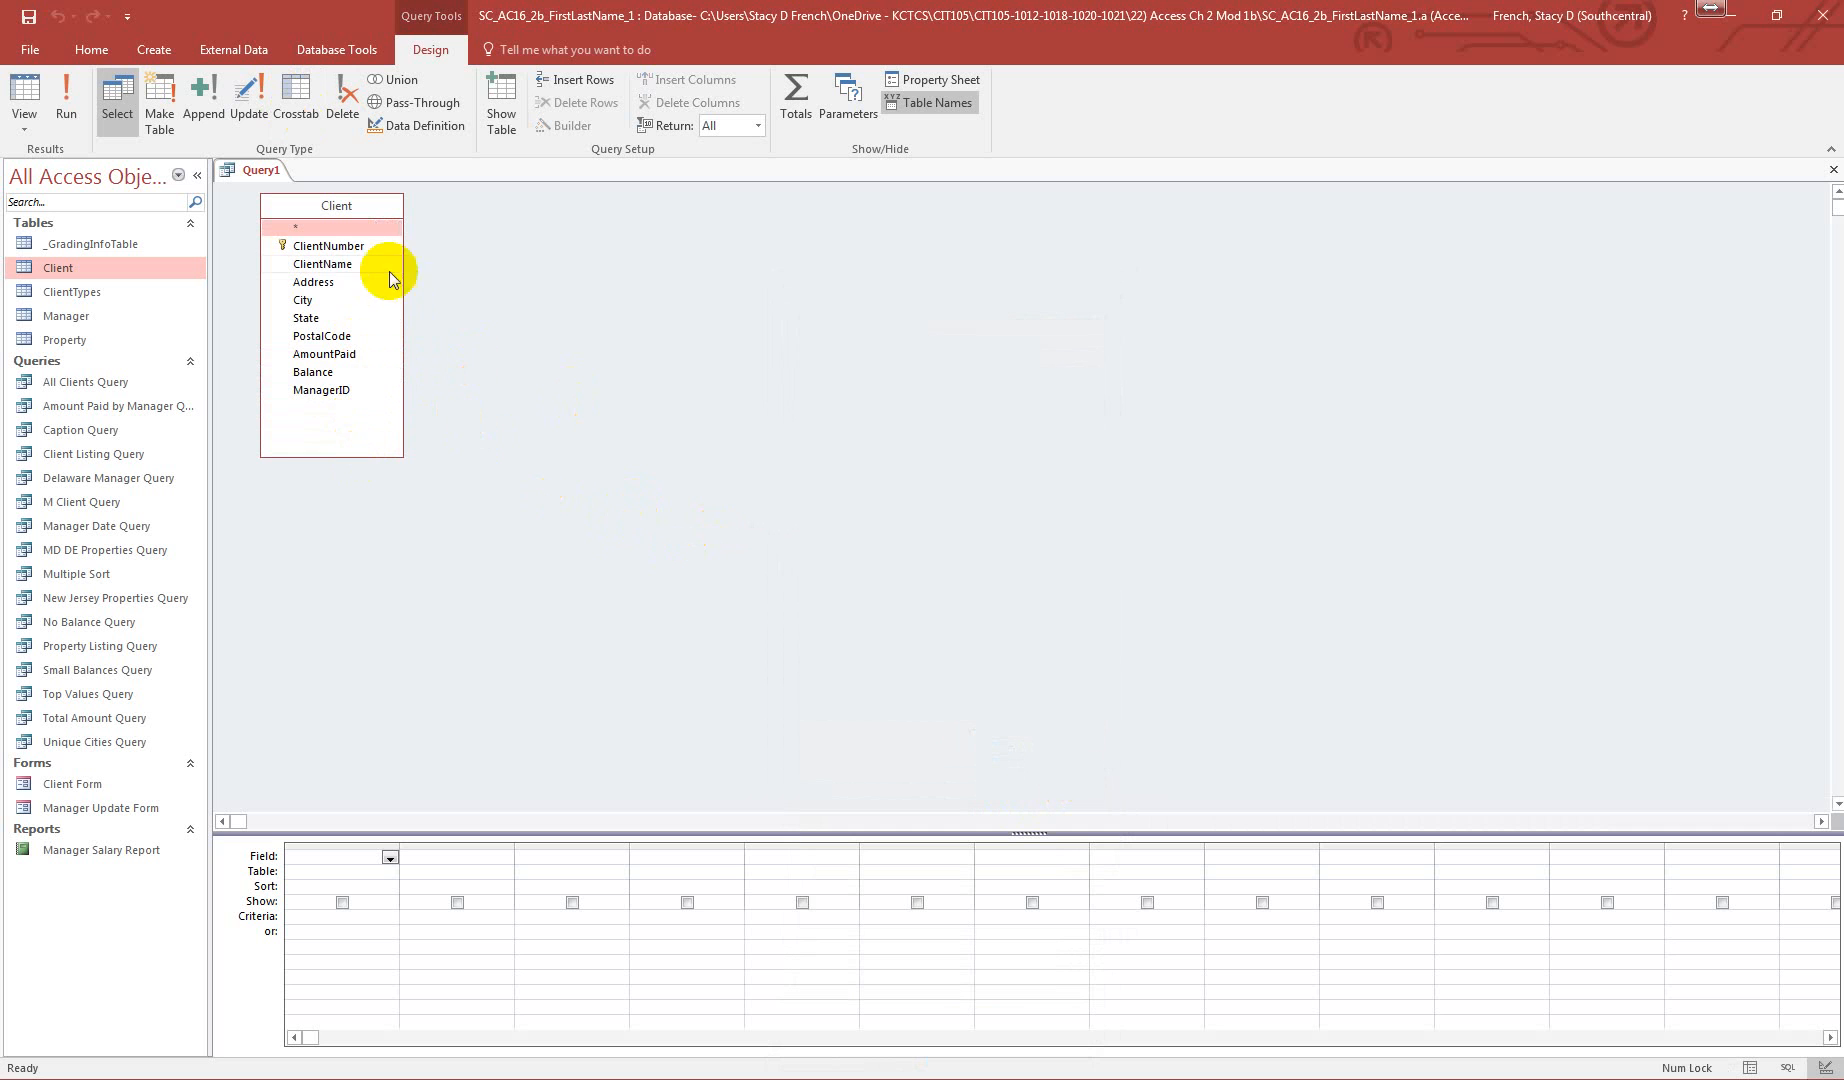
- Add the ManagerID, ClientNumber and ClientName fields from the Client table to the query grid, in that order
left_click(330, 391)
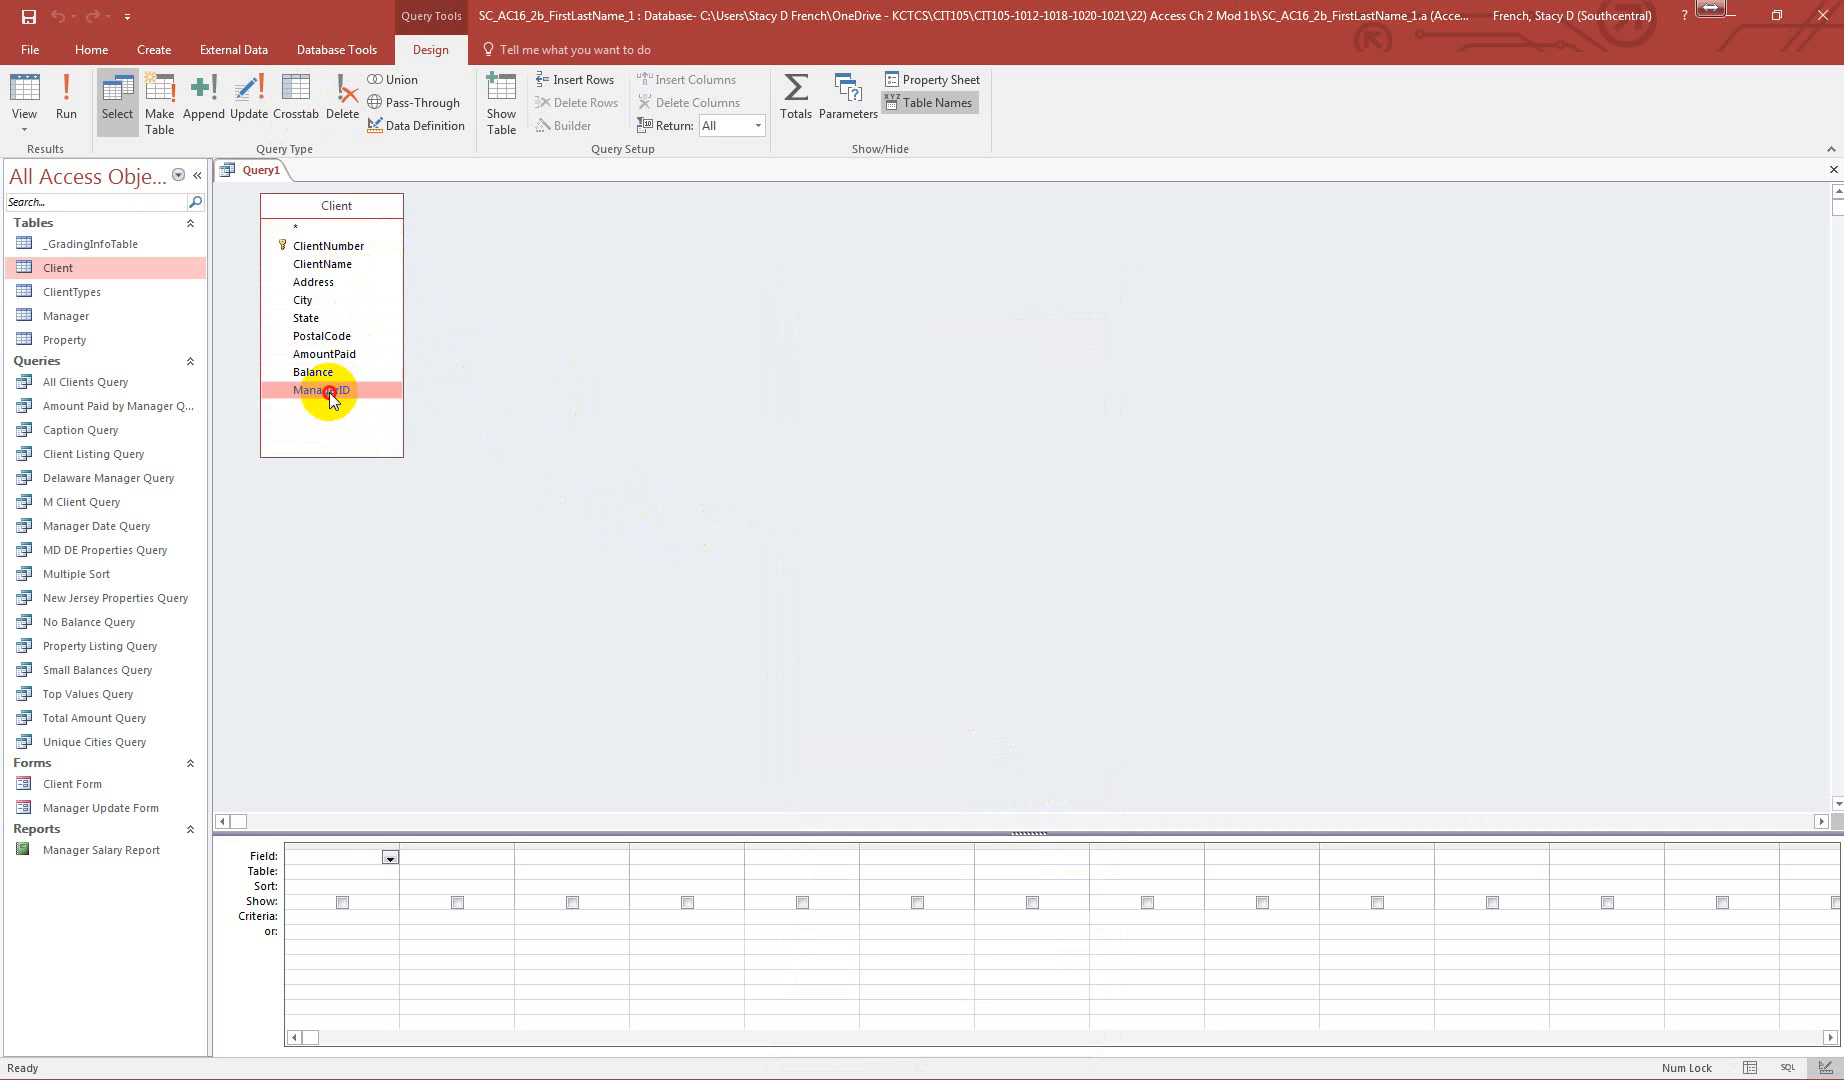
double_click(331, 392)
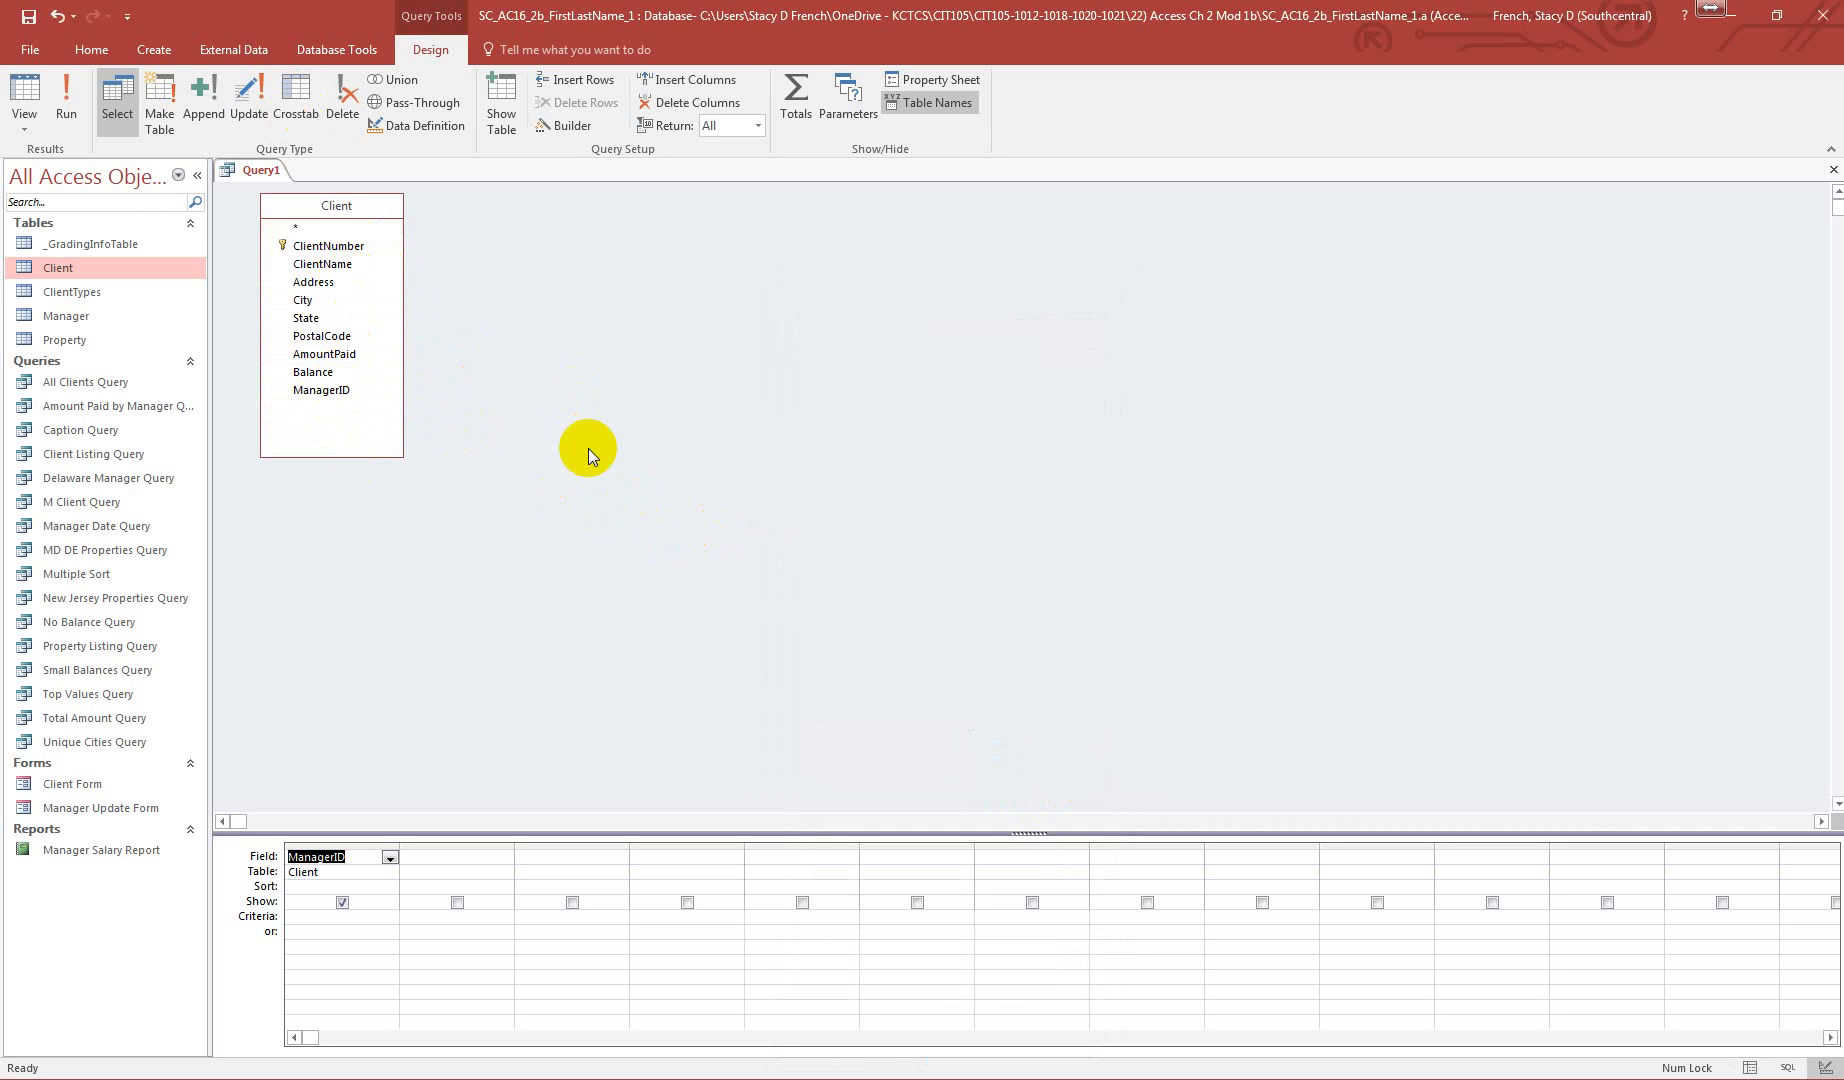
left_click(330, 245)
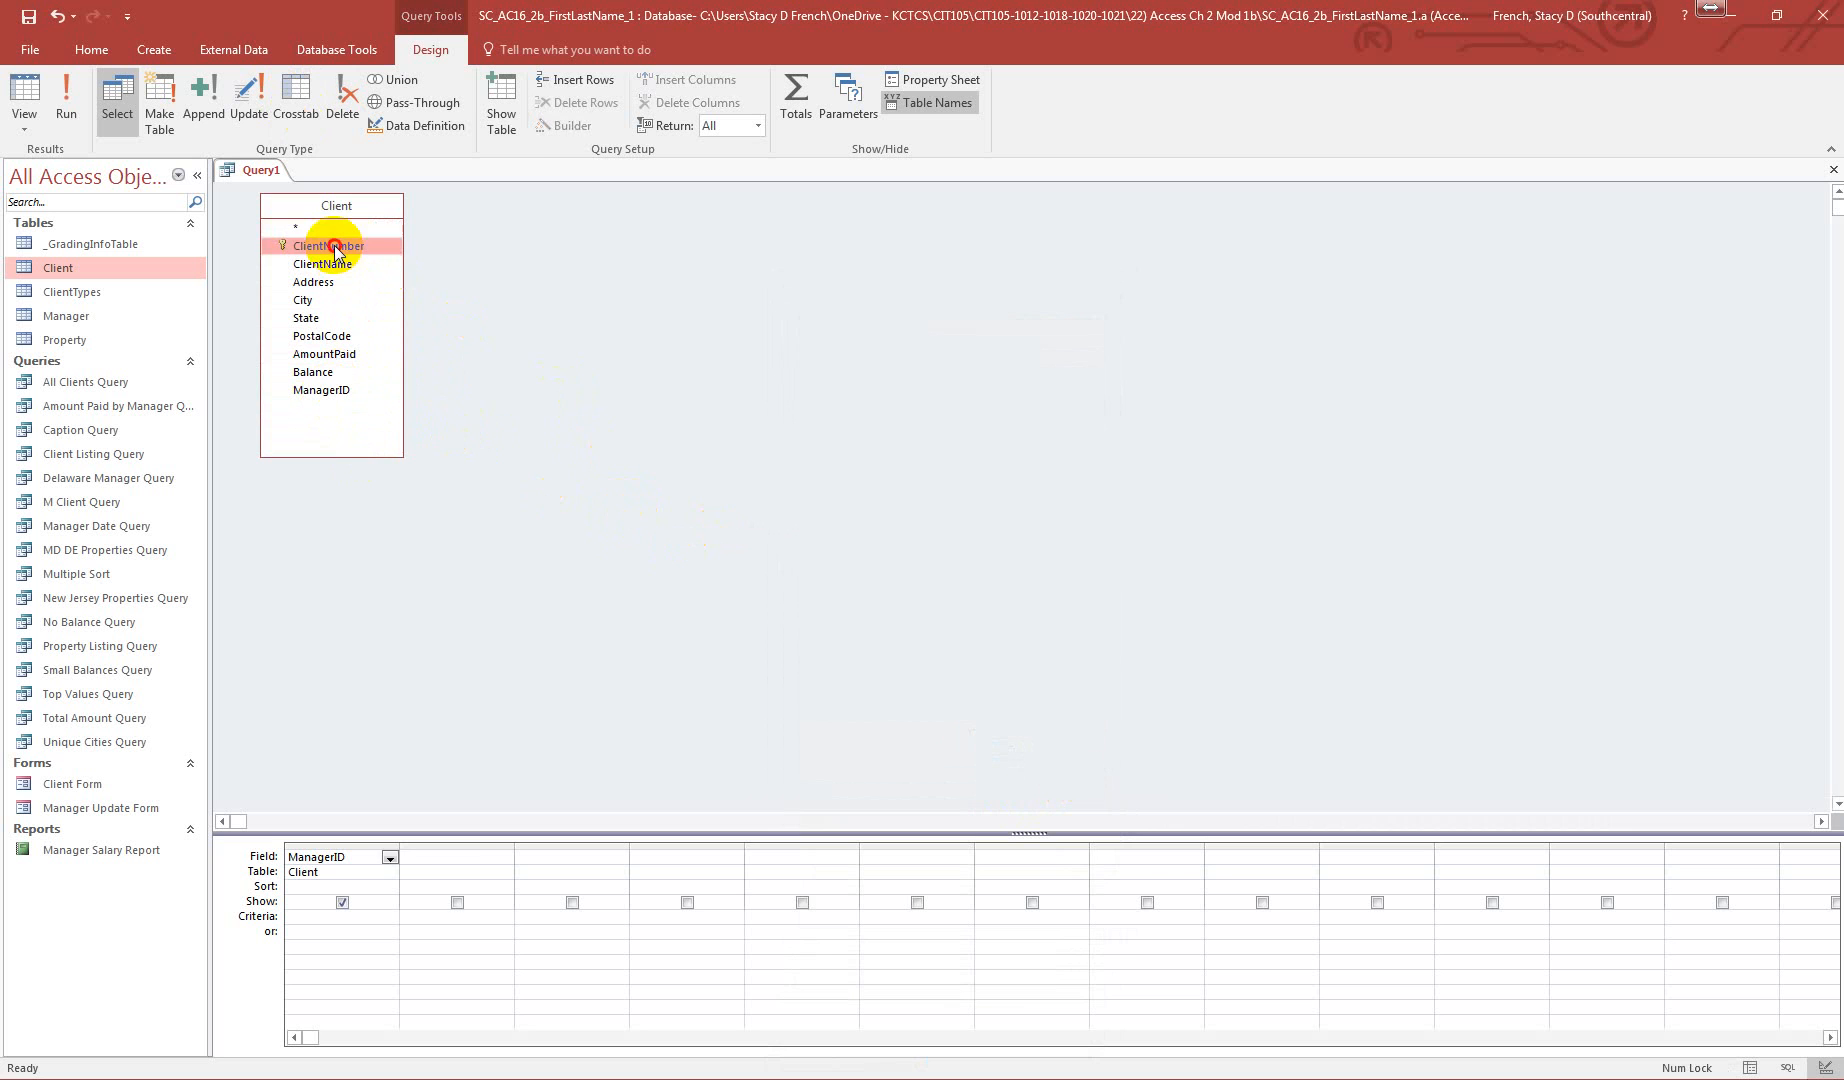
double_click(330, 245)
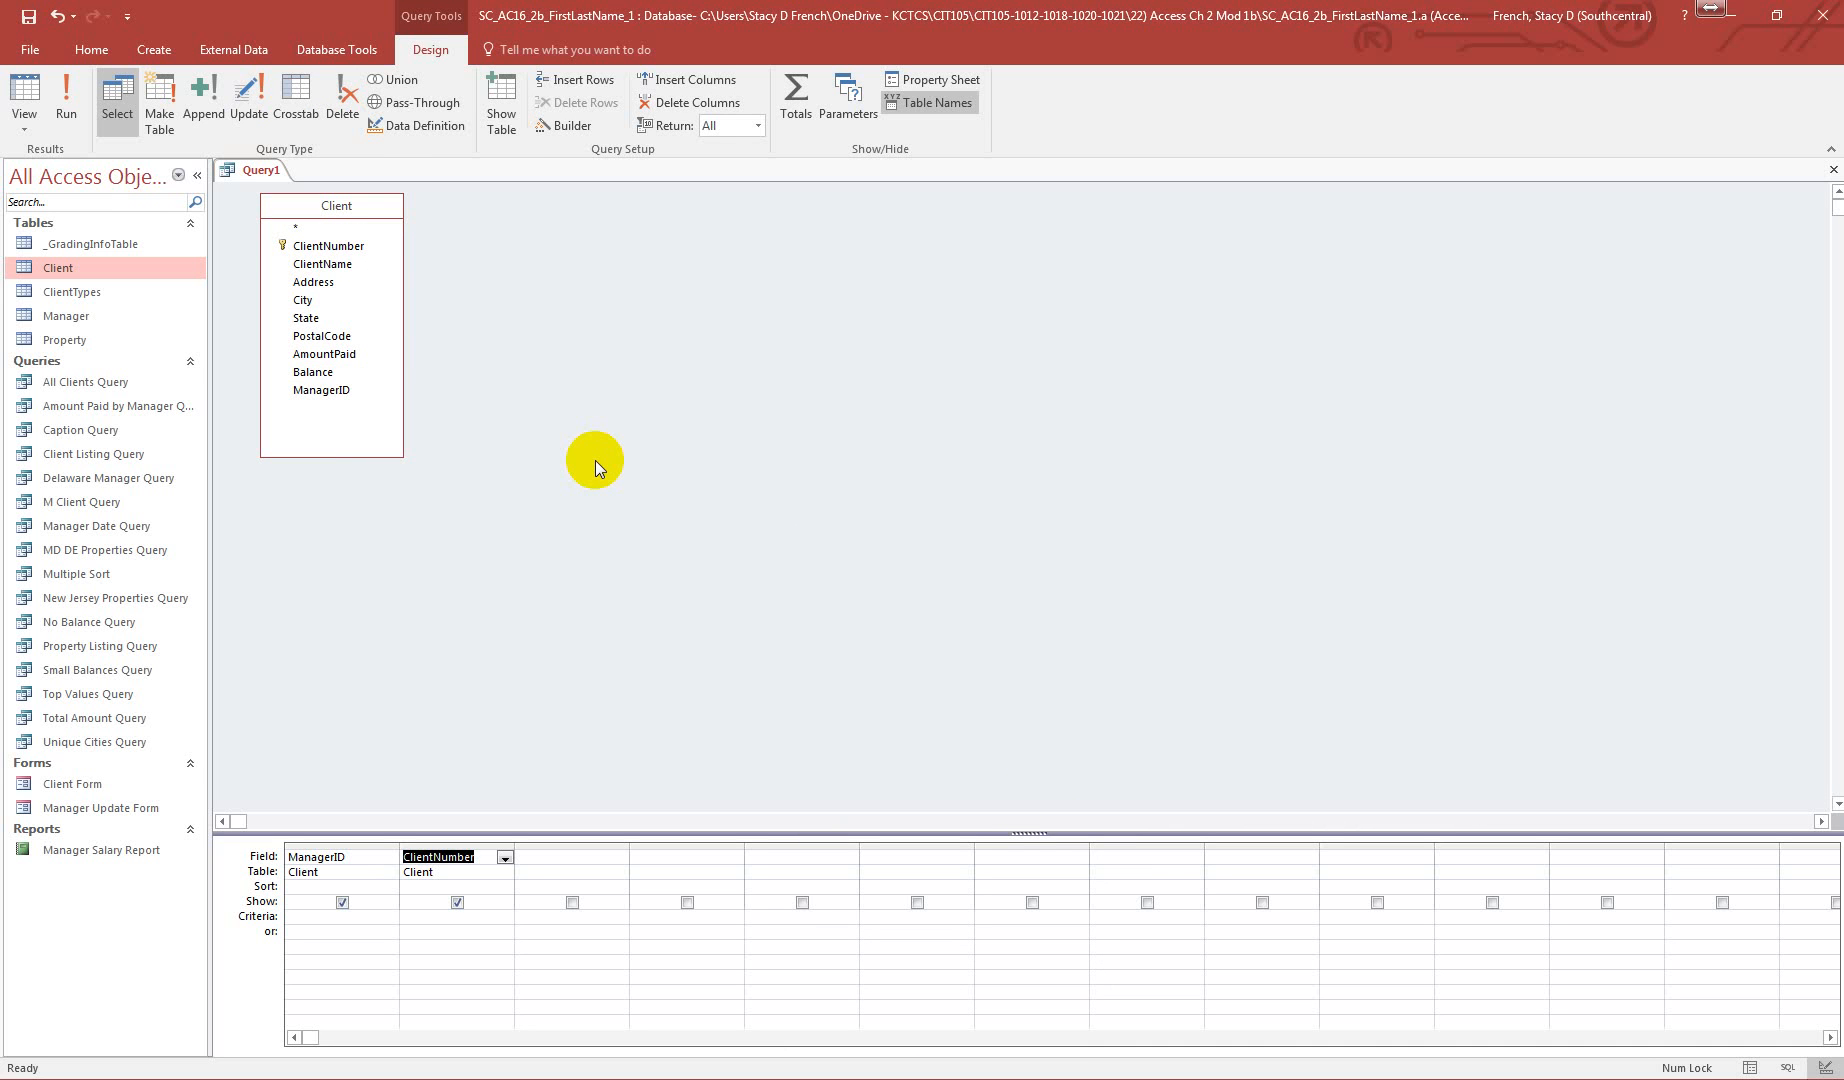
double_click(322, 264)
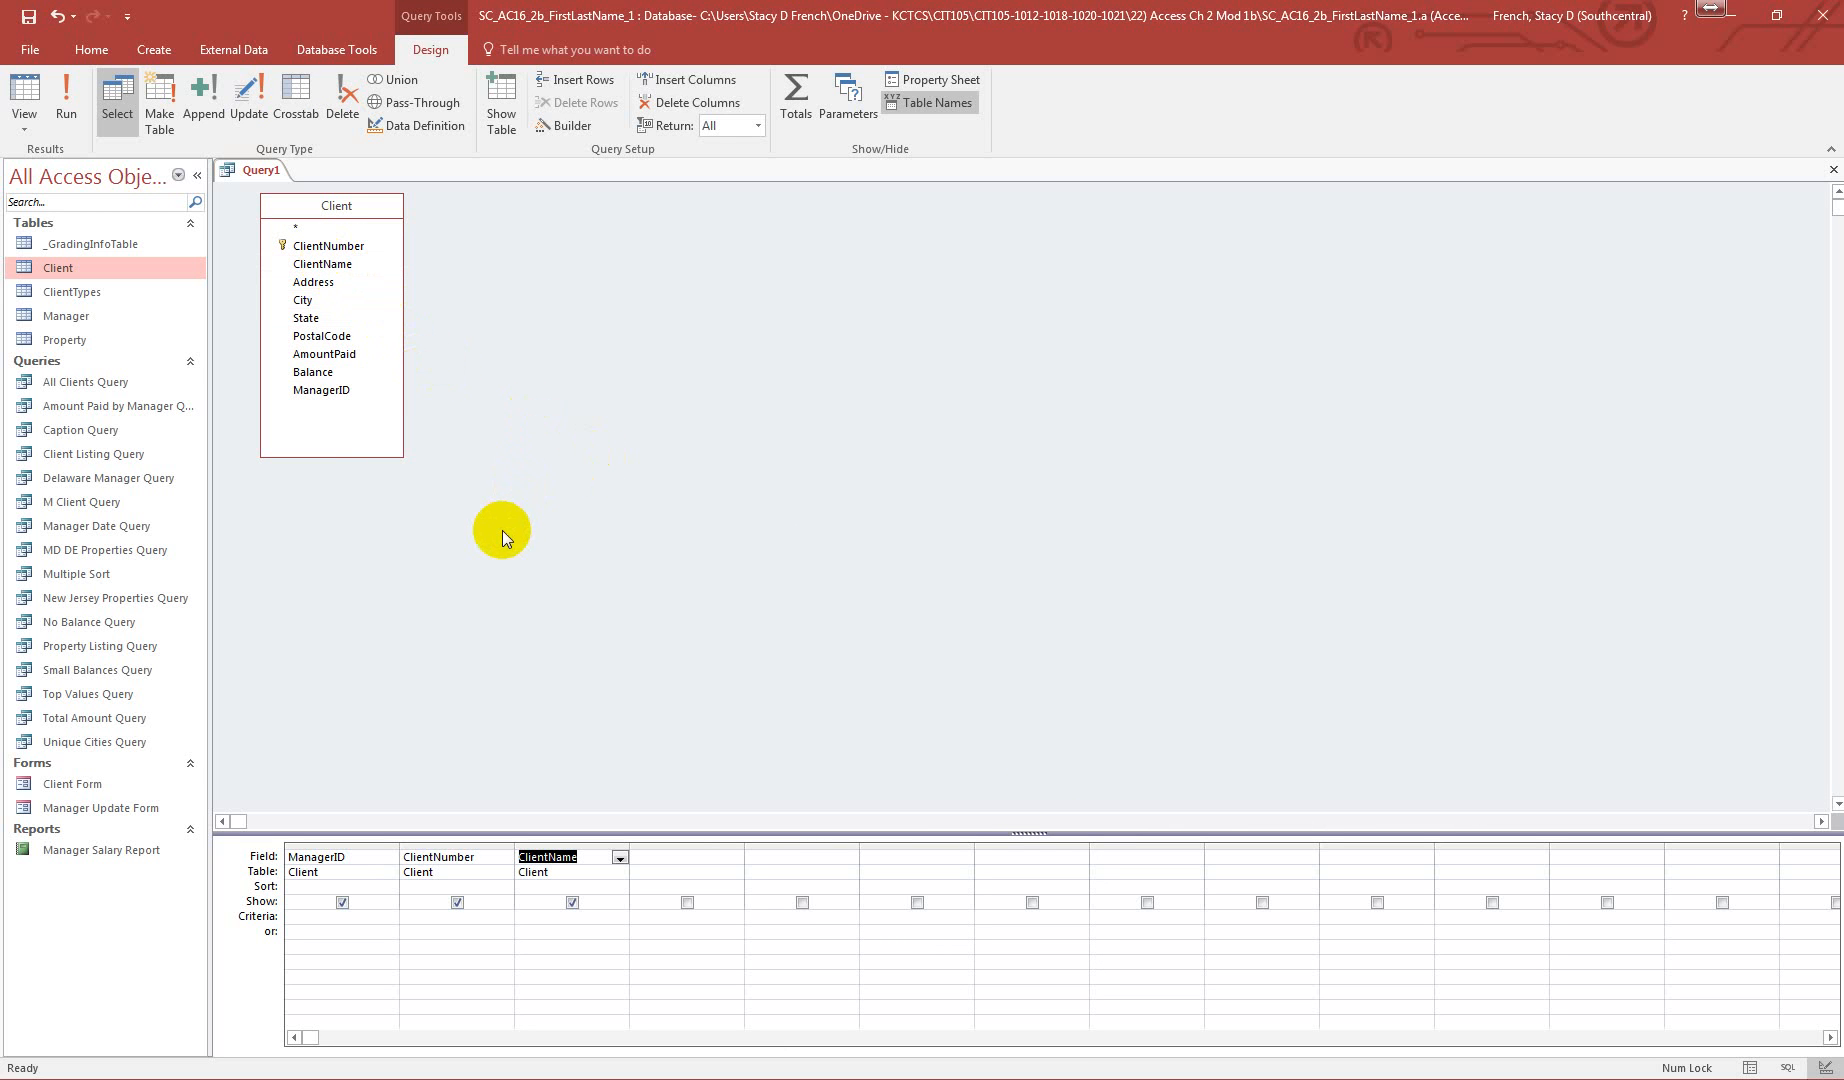
- Add the City and State fields to the query grid and set State's criterion to the parameter [Enter State]
double_click(302, 300)
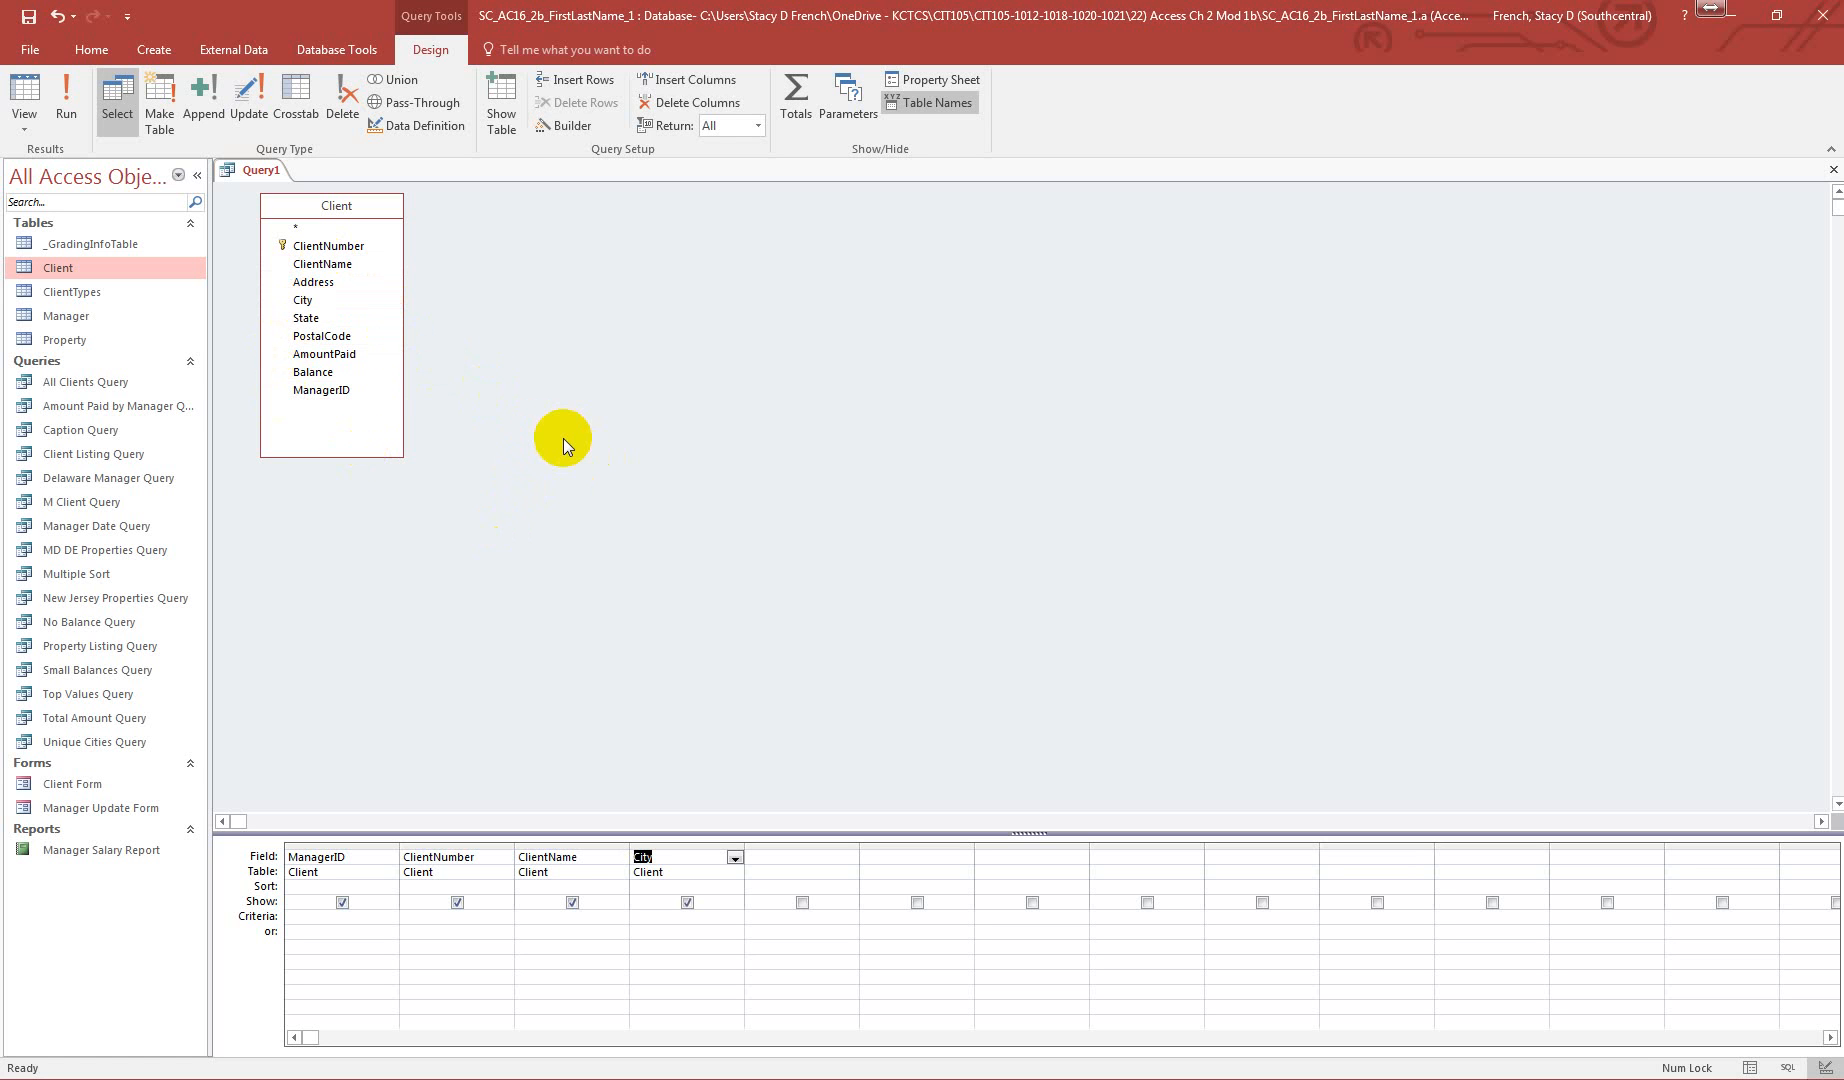
double_click(312, 320)
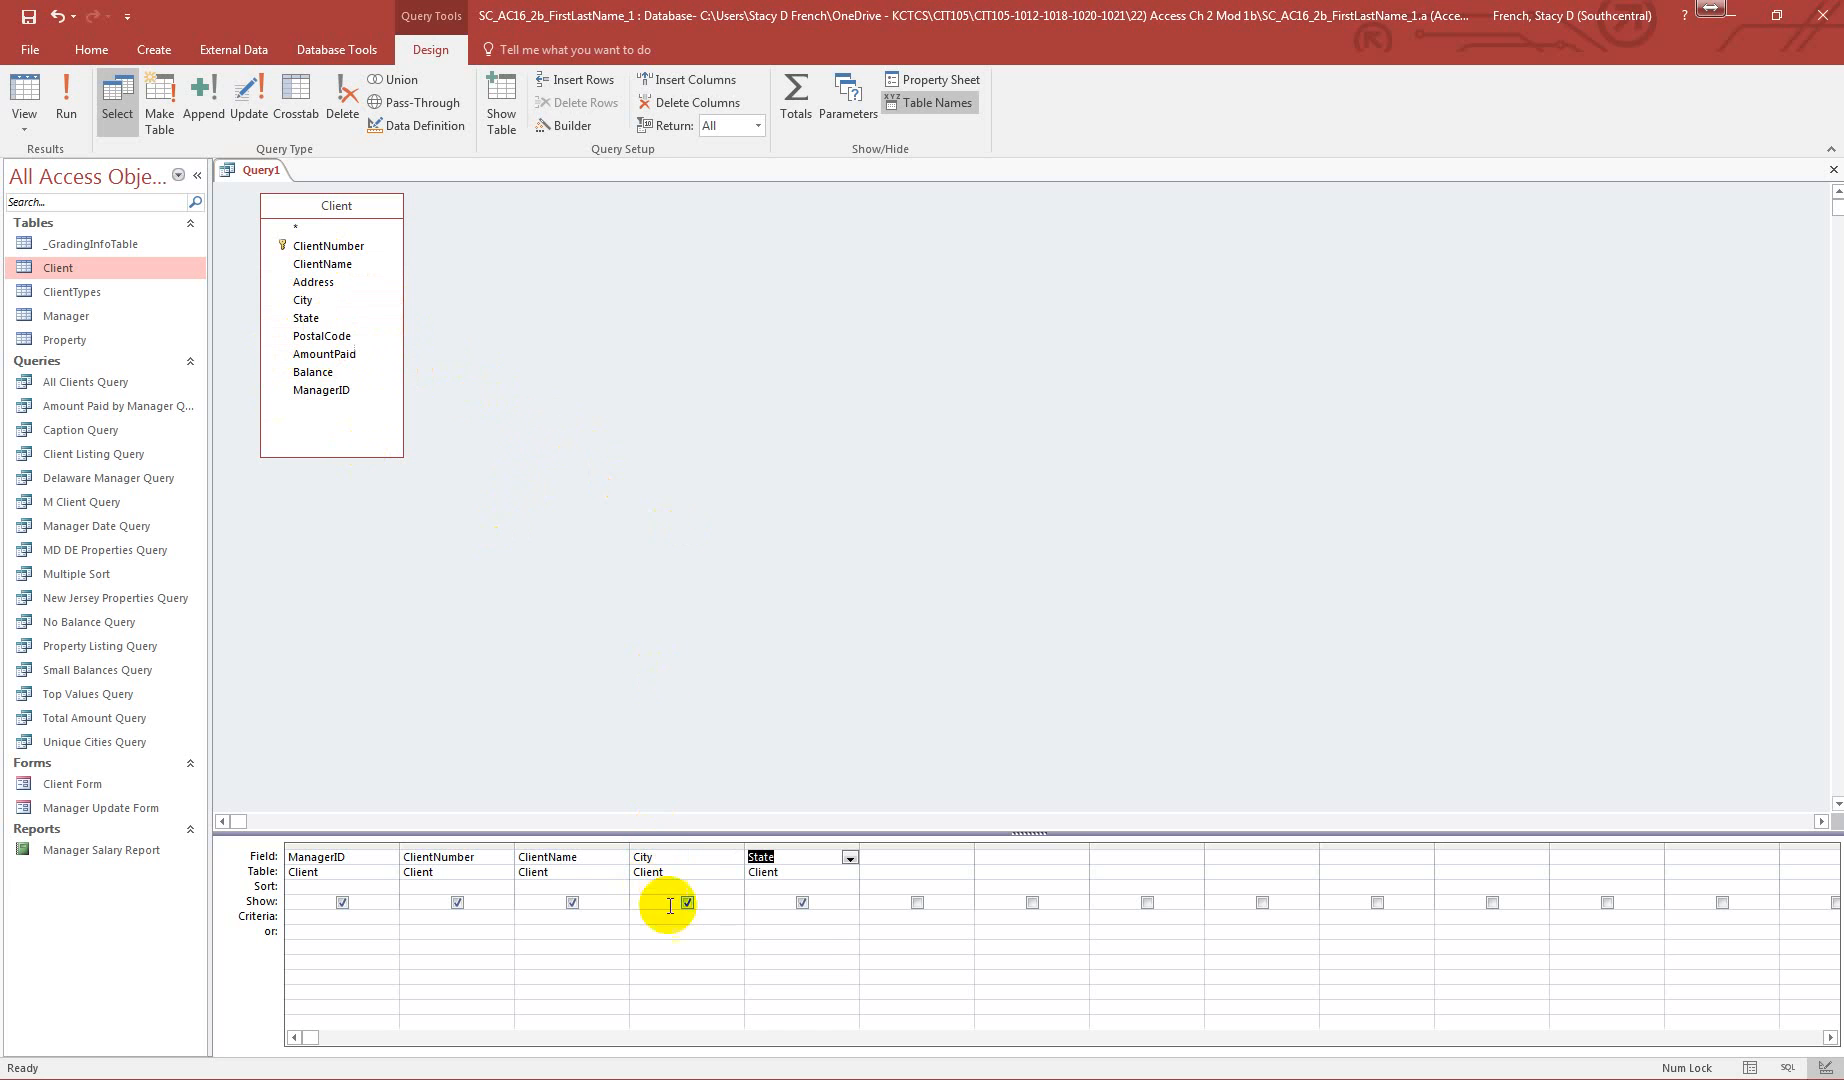
left_click(780, 920)
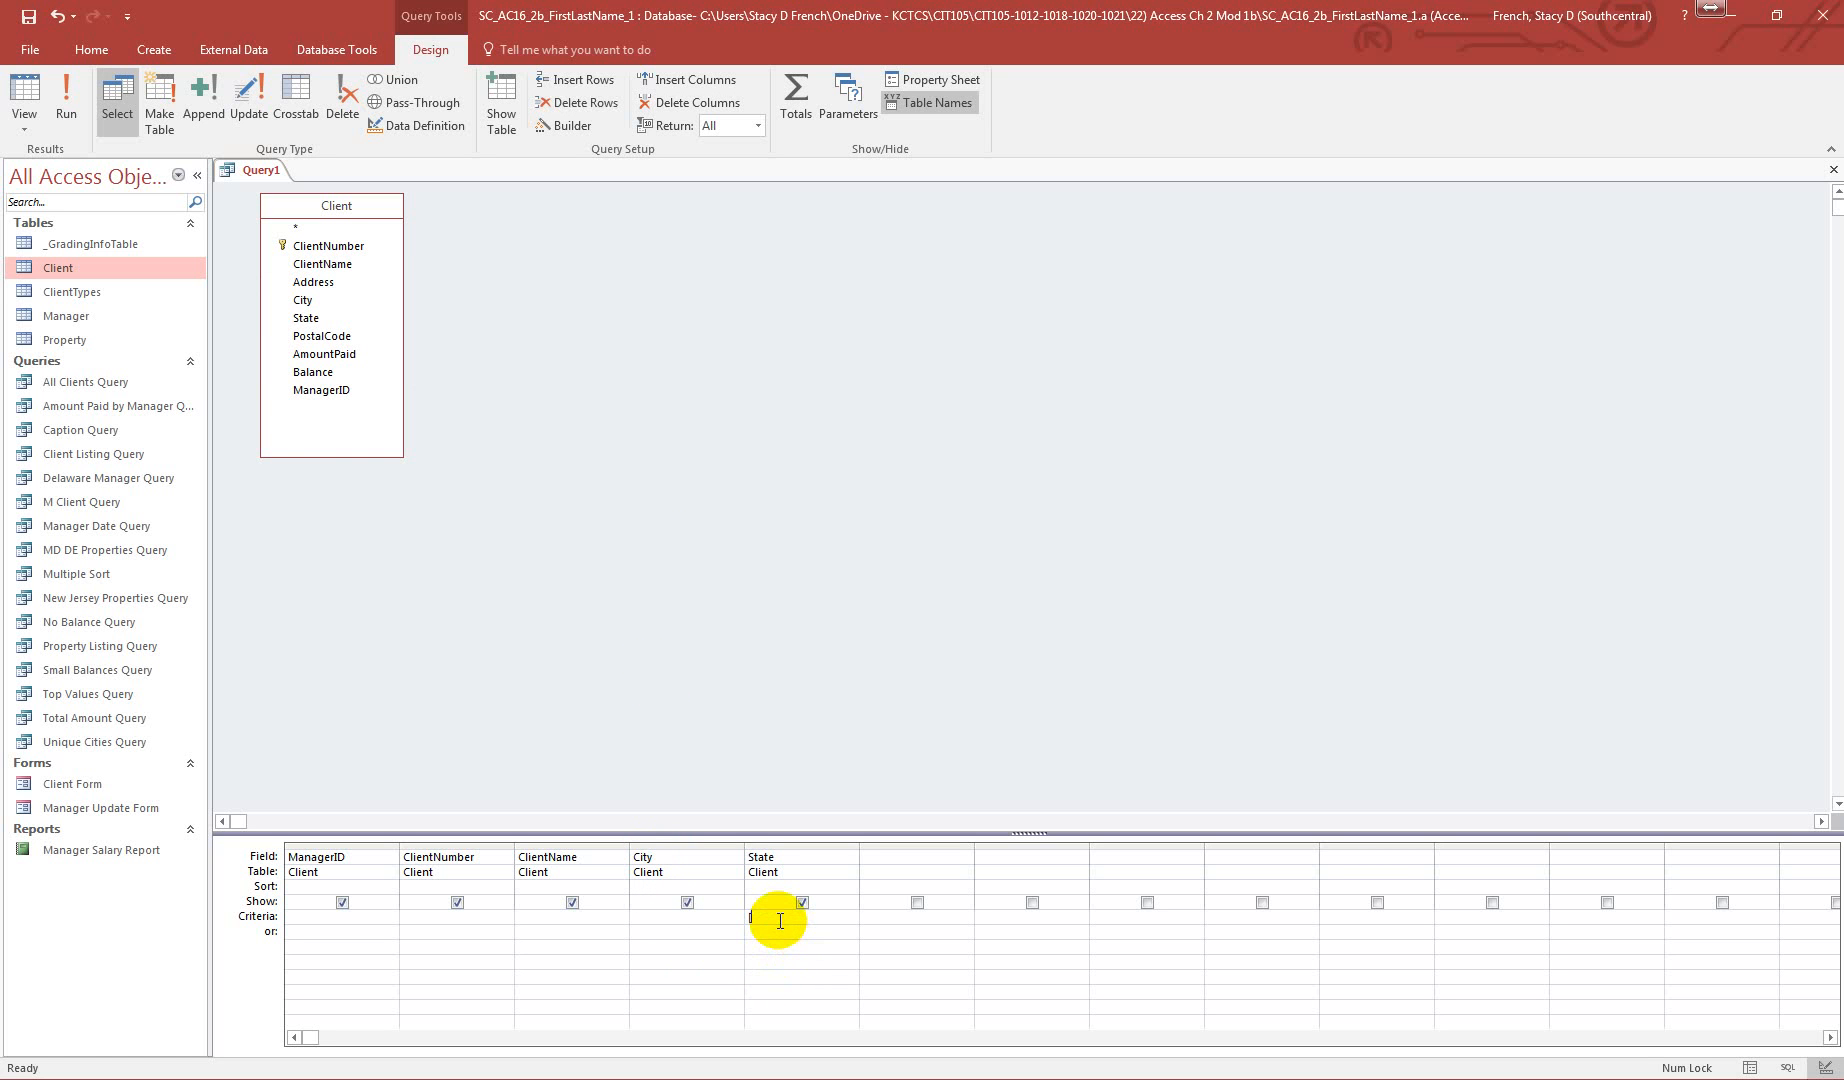
type("[Enter State")
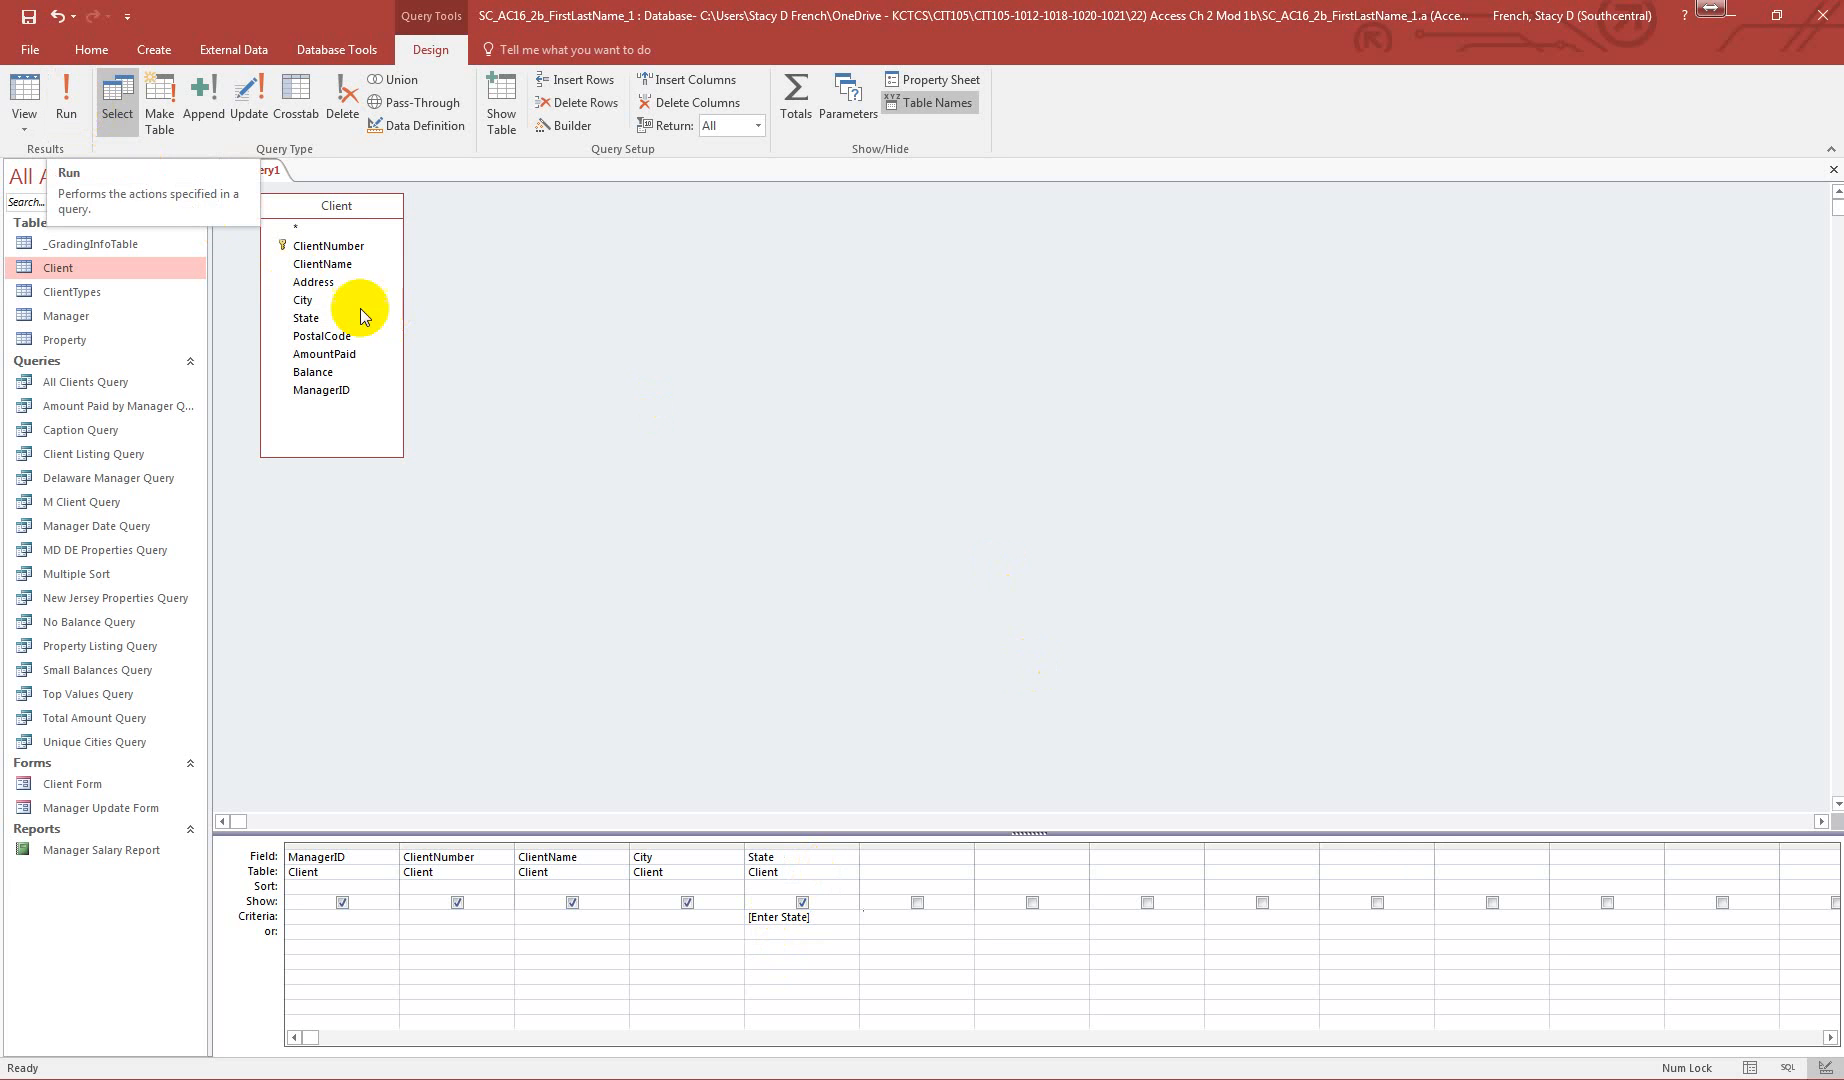
- Run the parameter query with NJ as the state
left_click(68, 98)
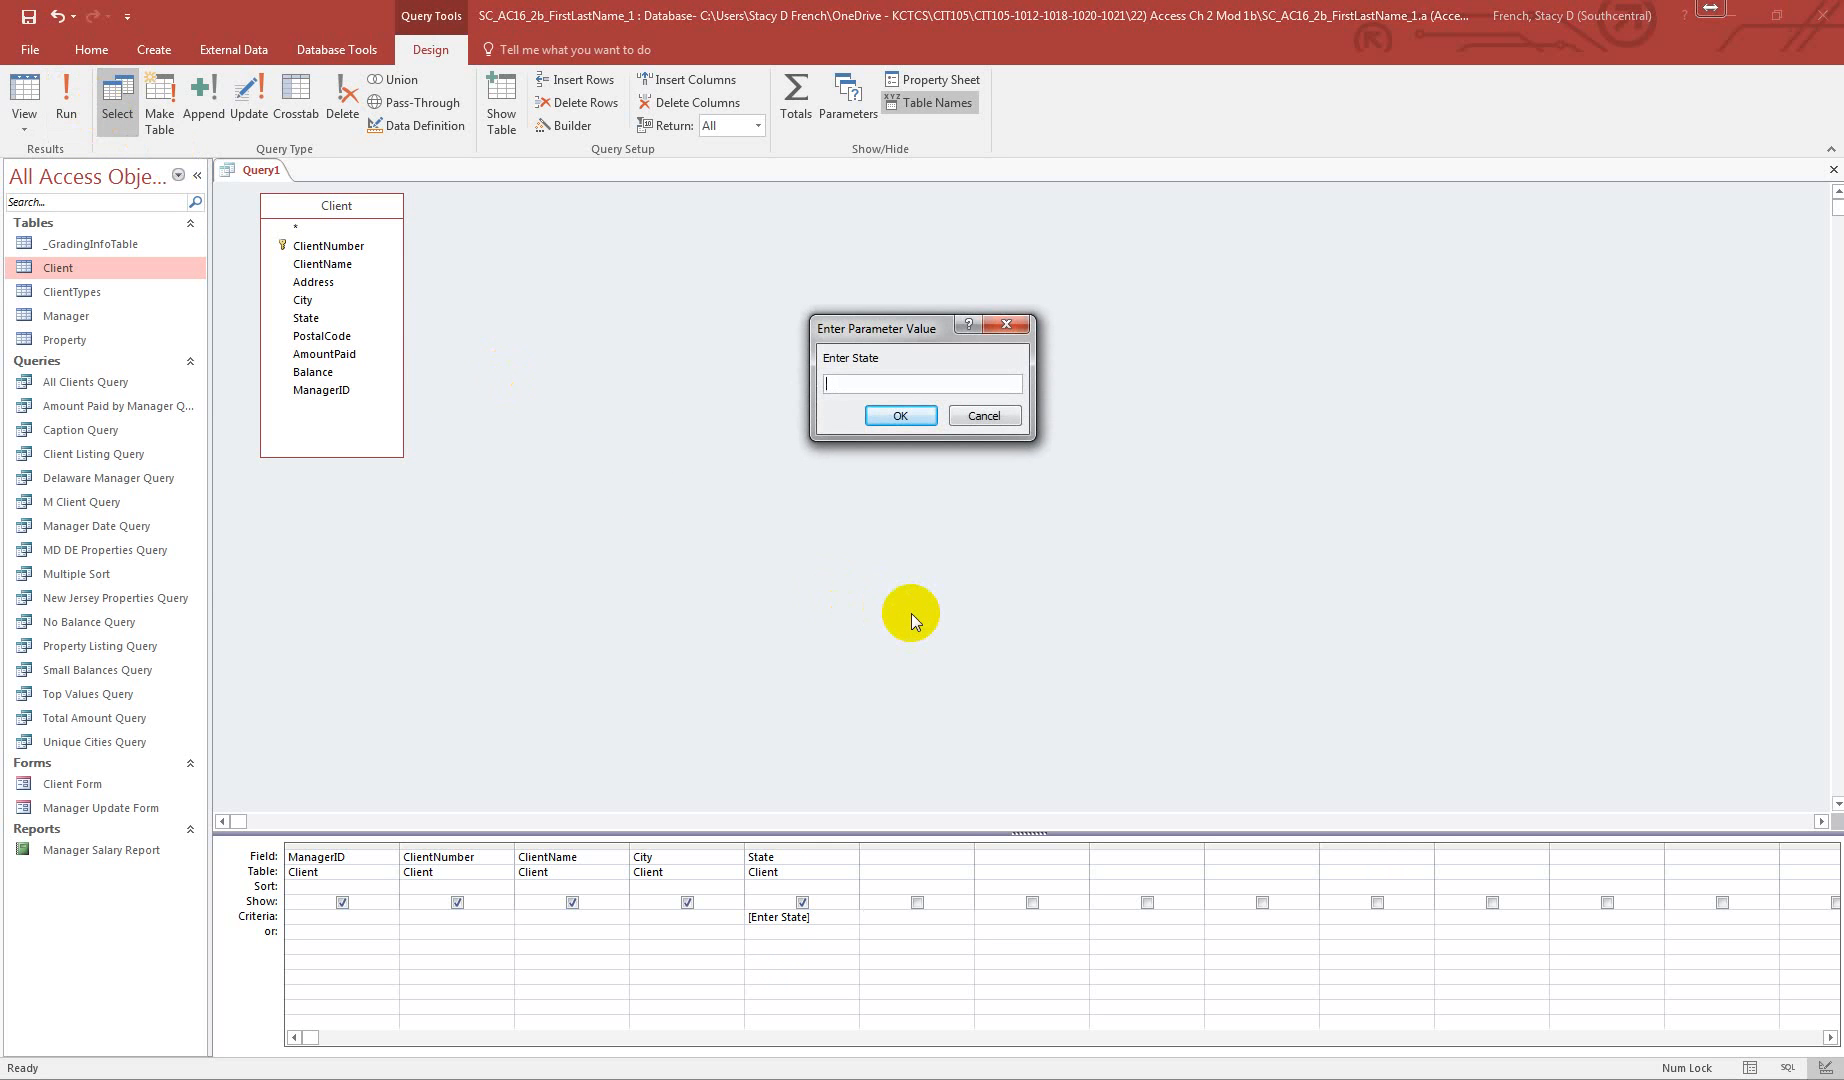
type("NJ")
left_click(898, 416)
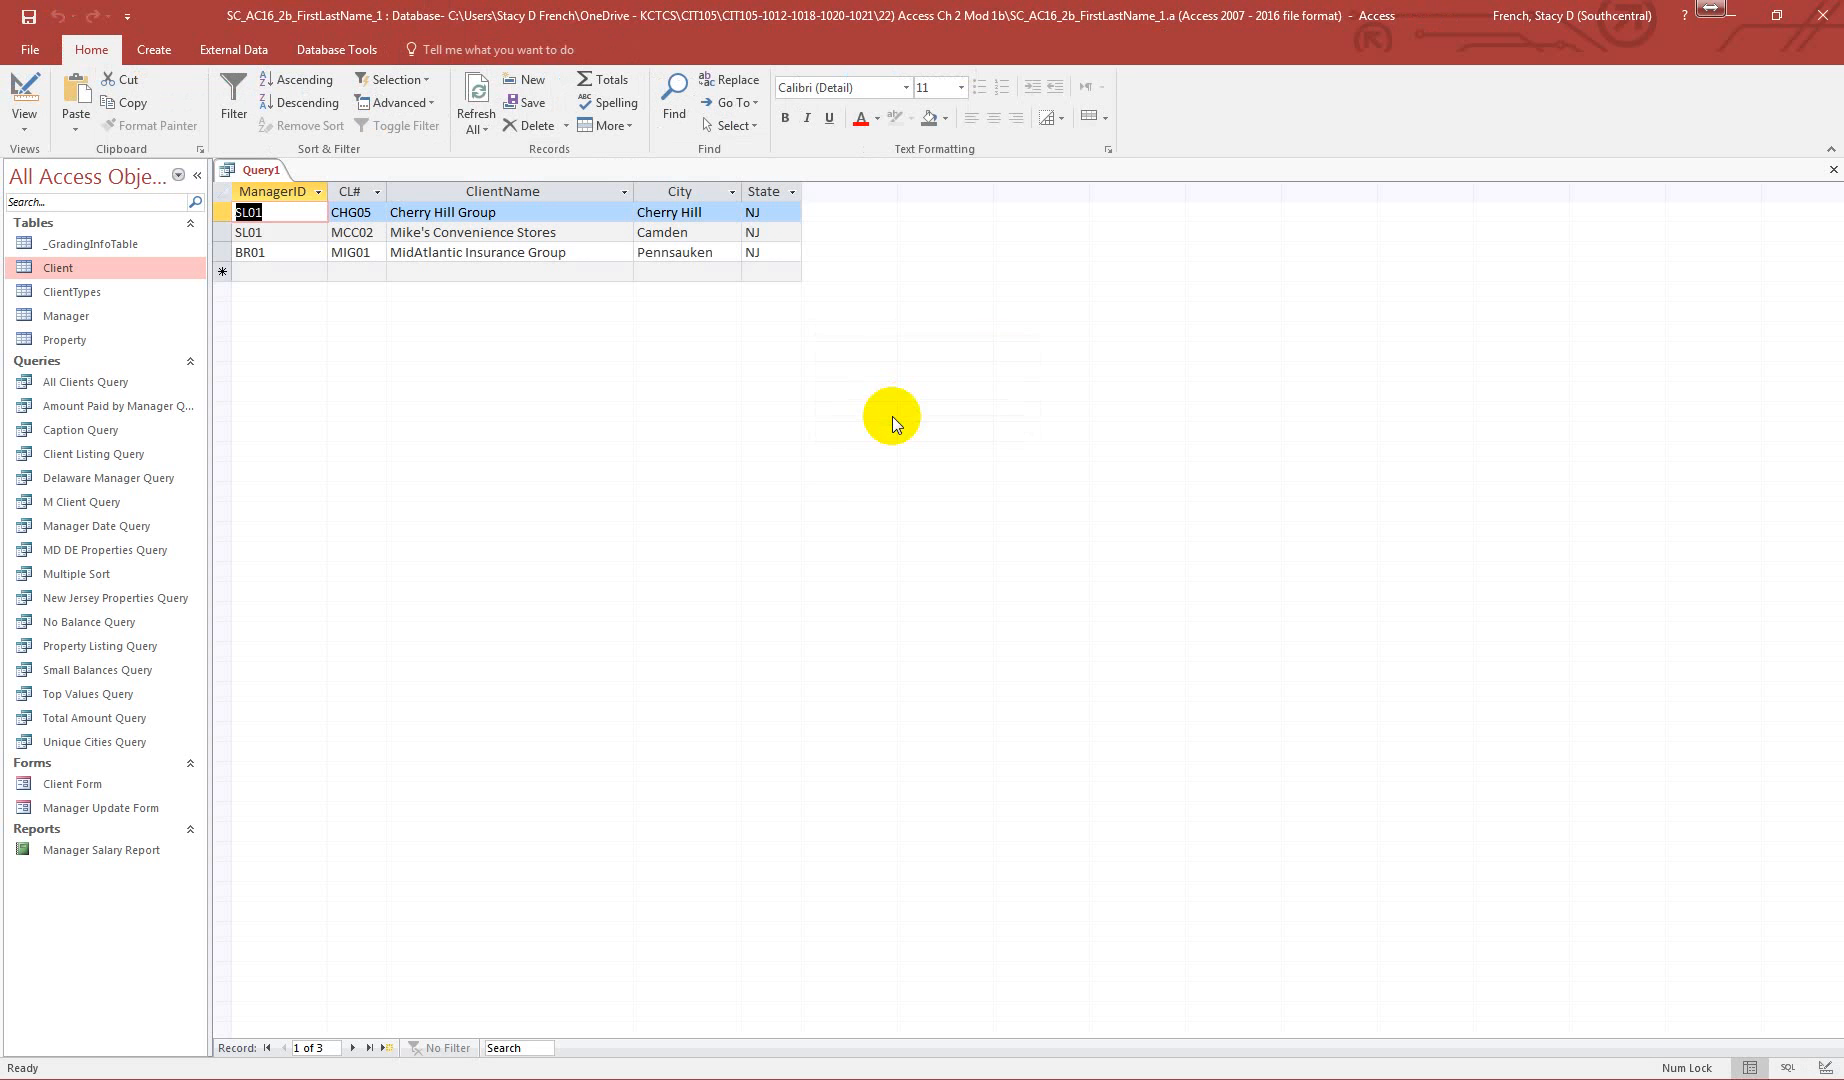
- Close the parameter query and save it as State Client Query
left_click(1832, 169)
left_click(849, 605)
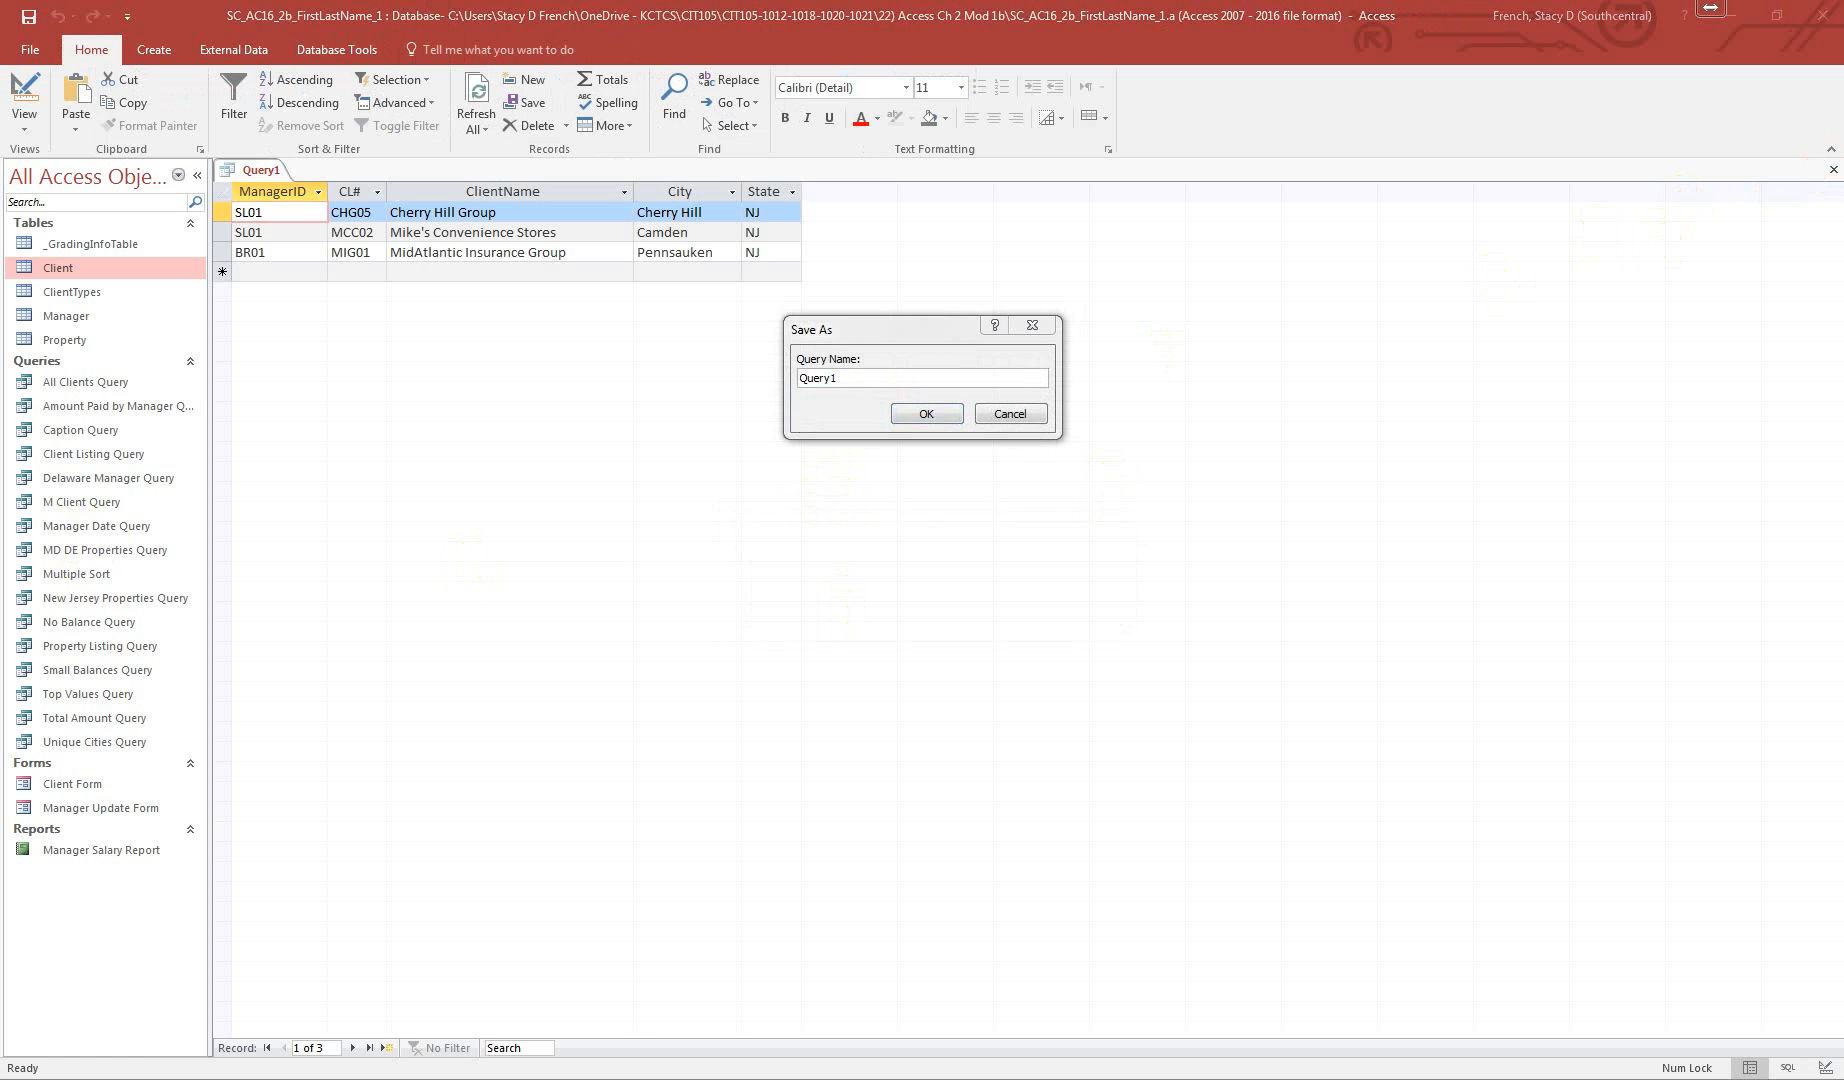
left_click(870, 379)
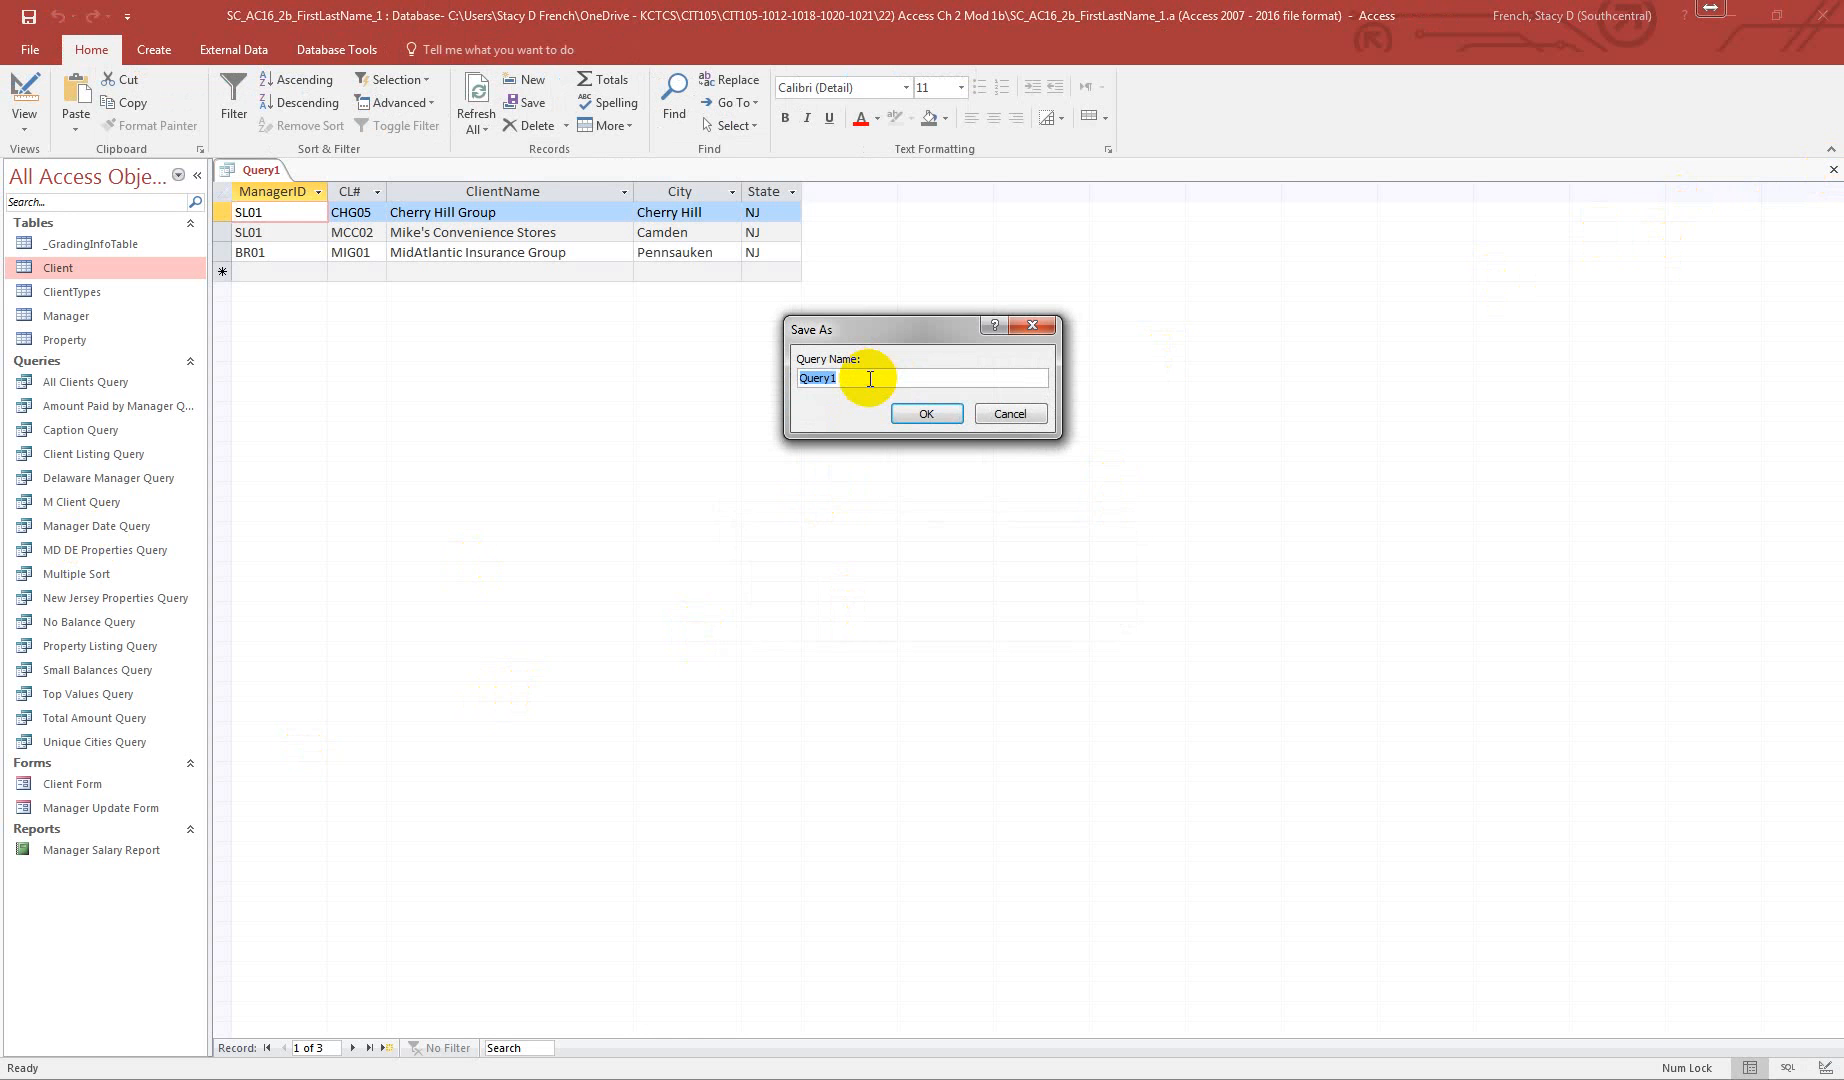
type("State Client Query")
left_click(931, 414)
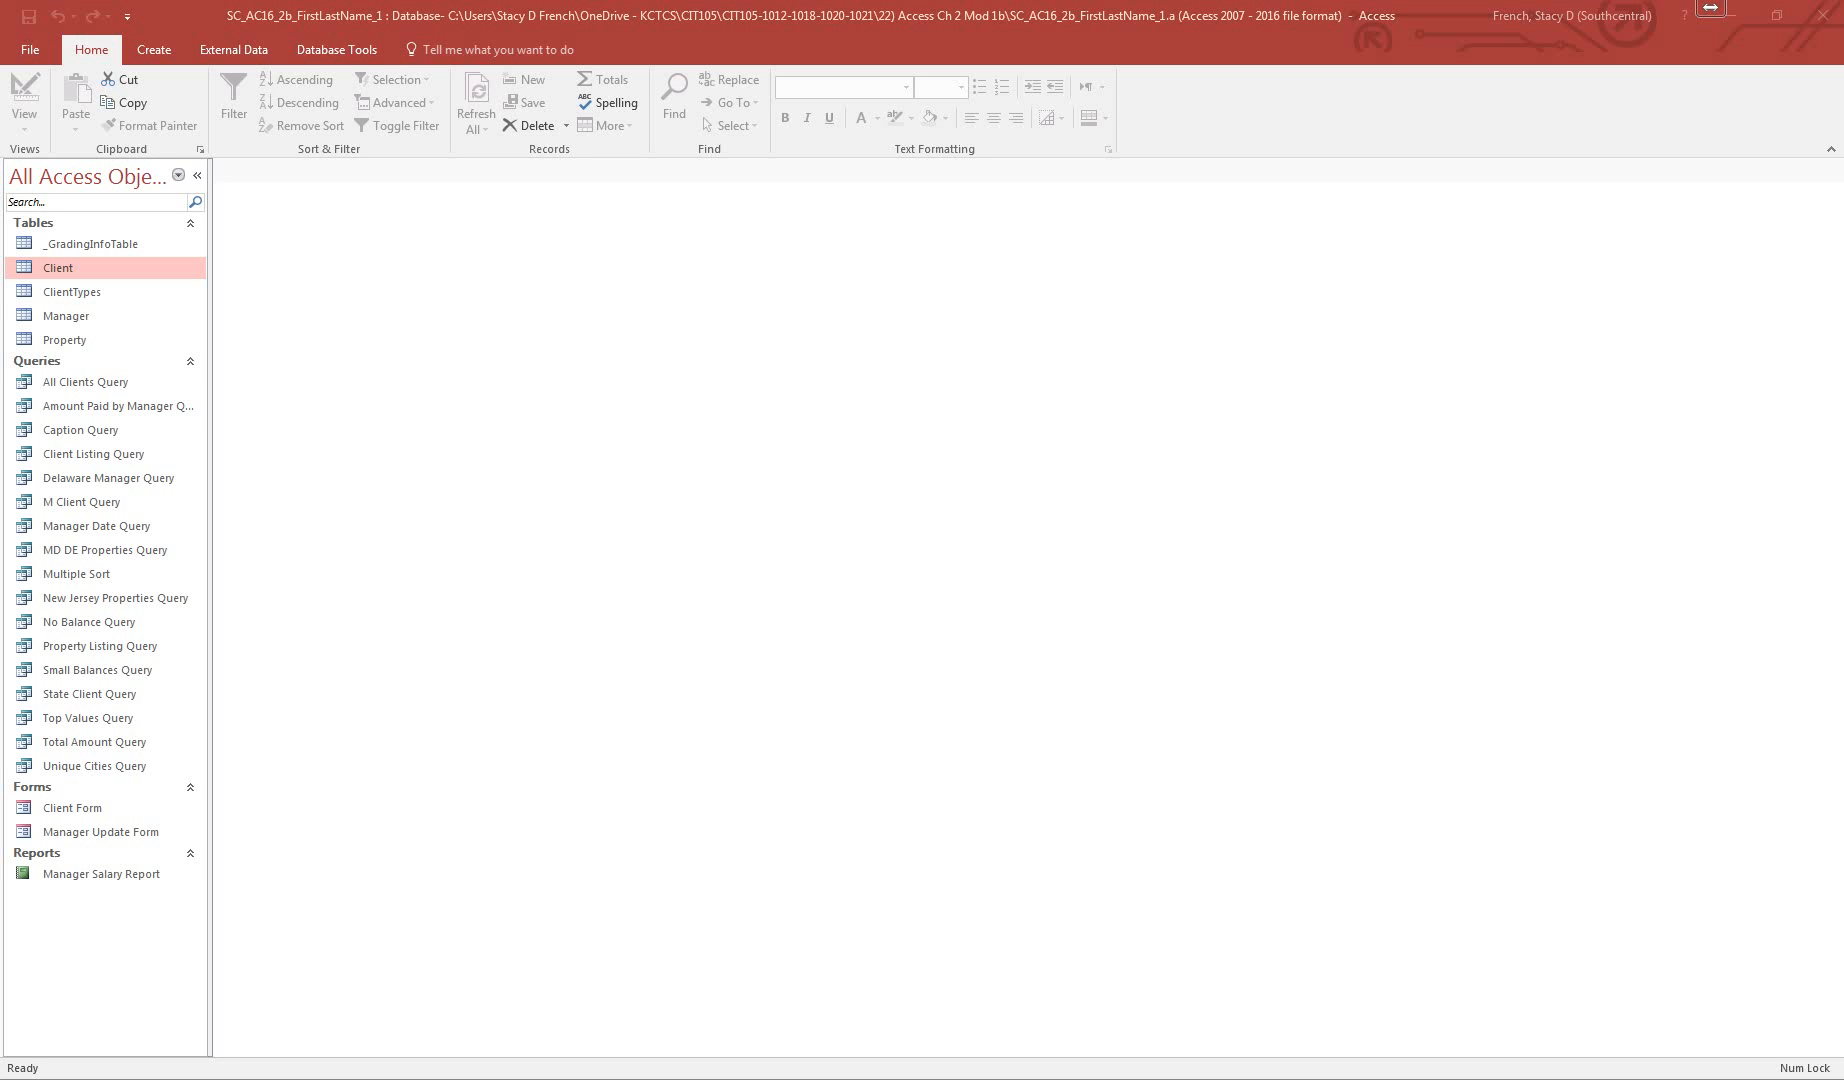
- Create a new query in Design View containing the Manager table followed by the Client table
left_click(156, 49)
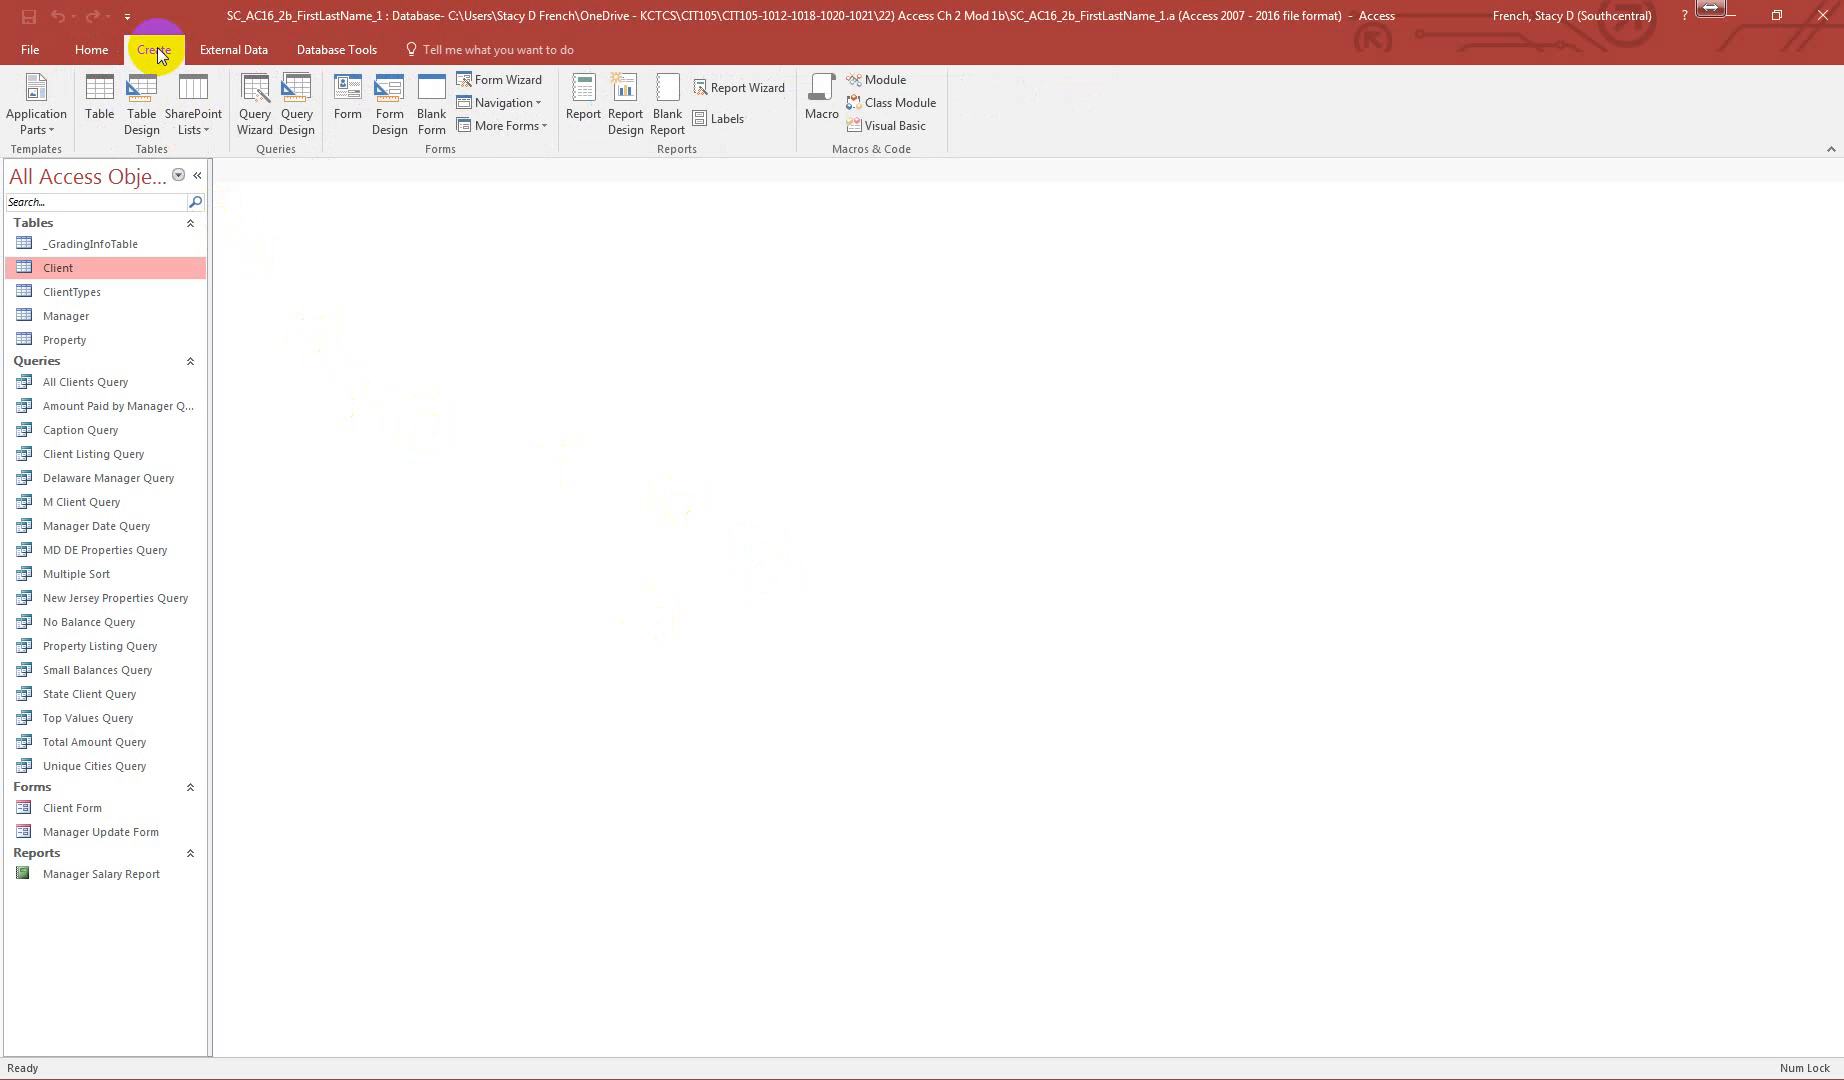
left_click(297, 100)
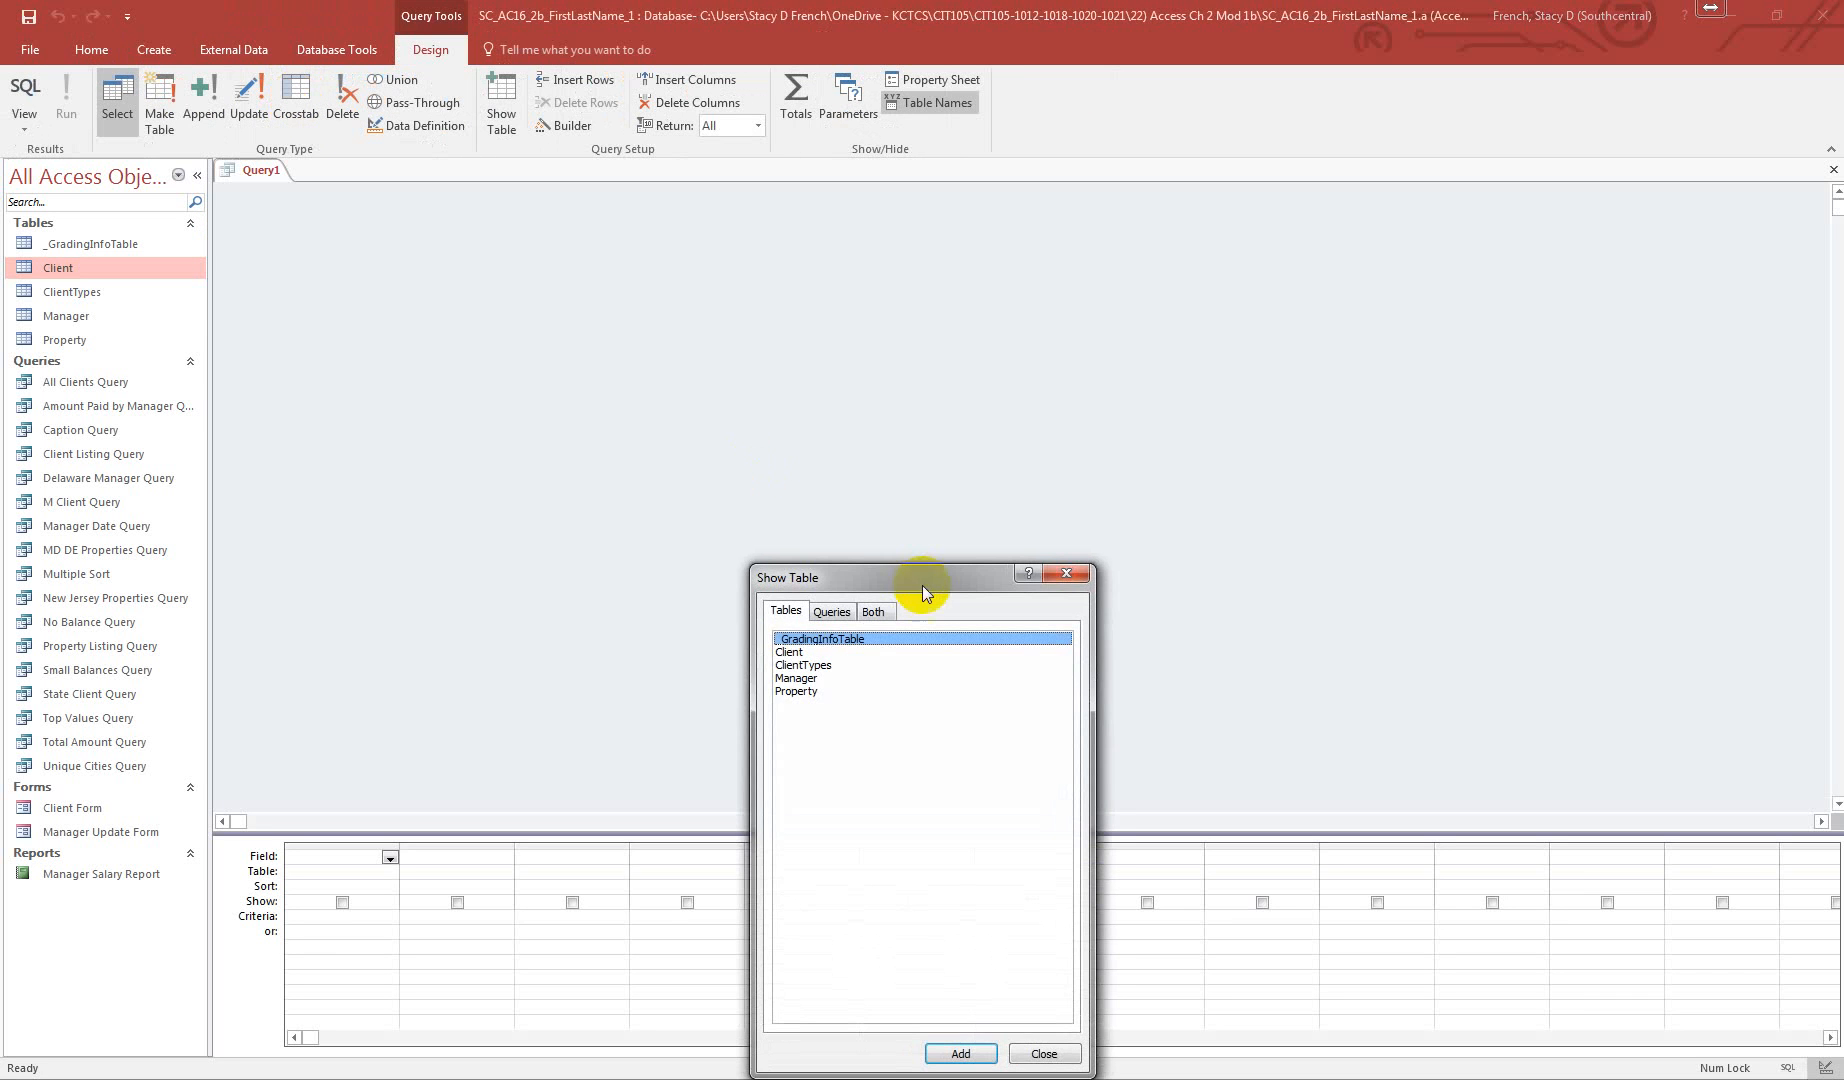
left_click_drag(916, 588, 688, 216)
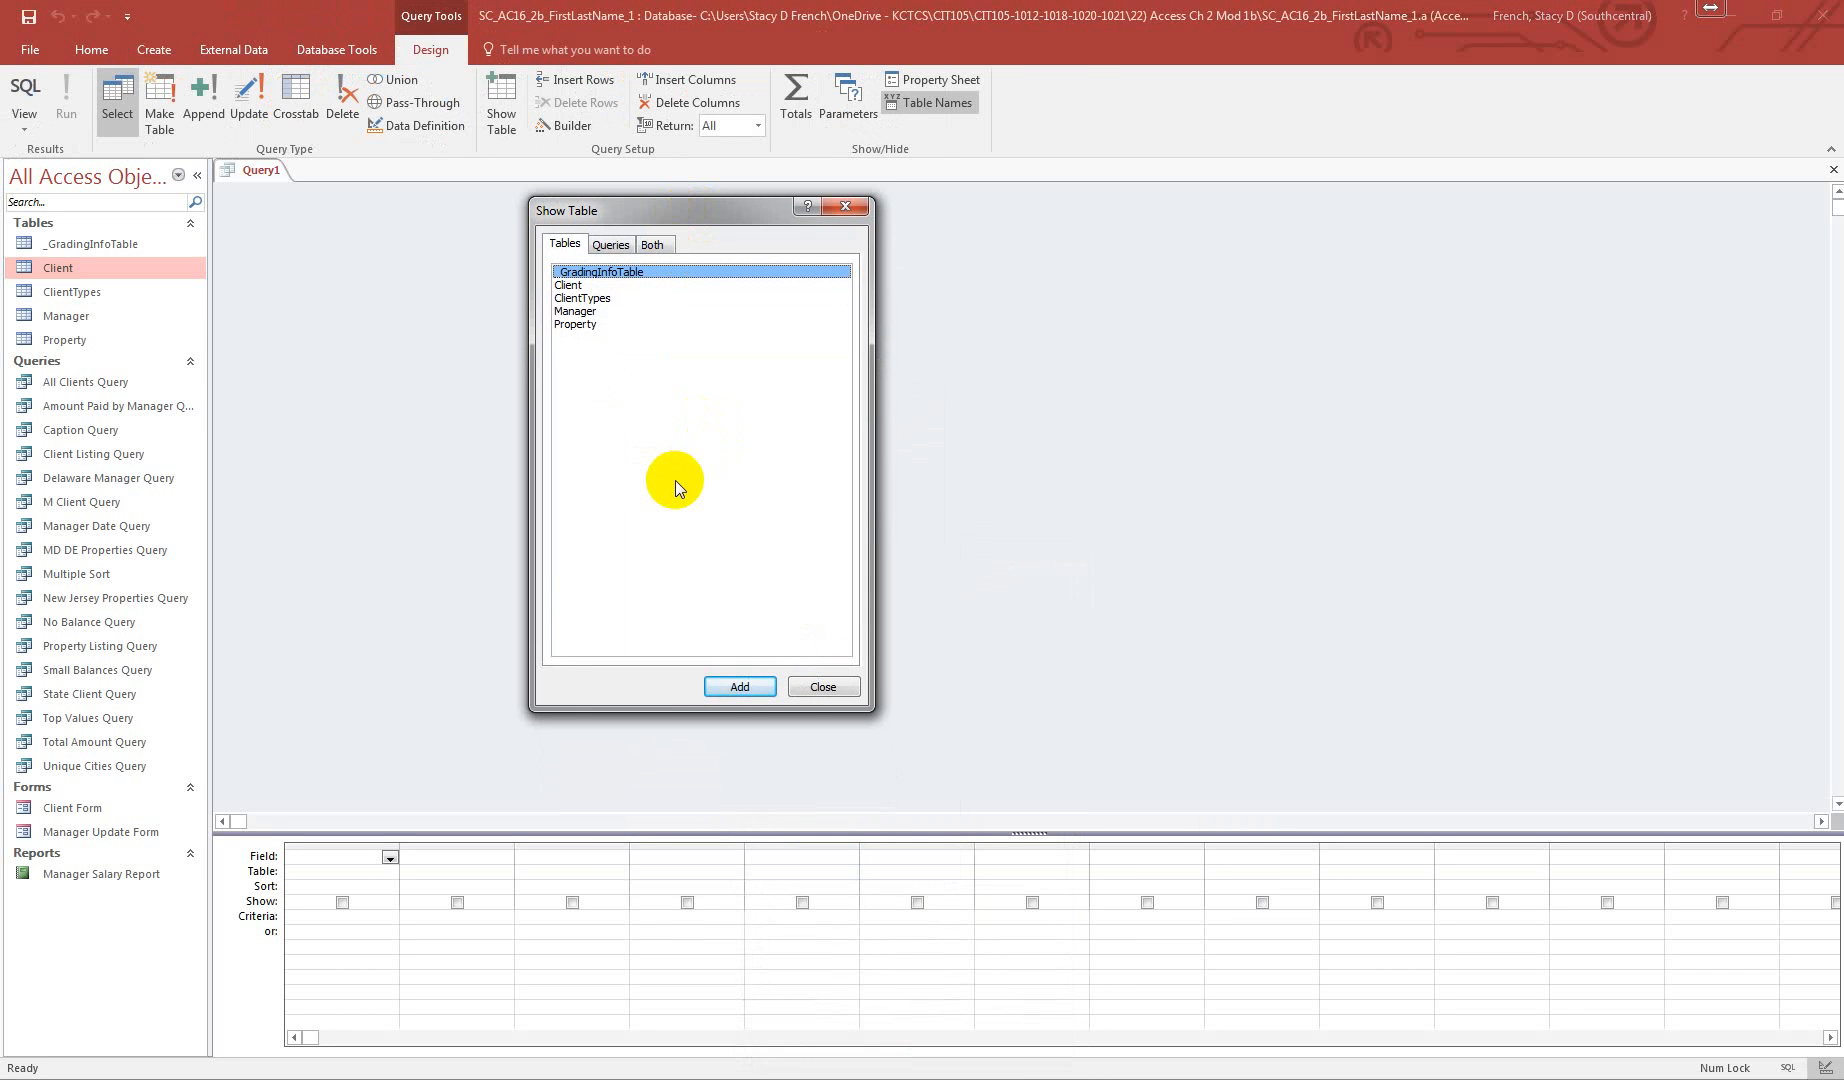
double_click(581, 311)
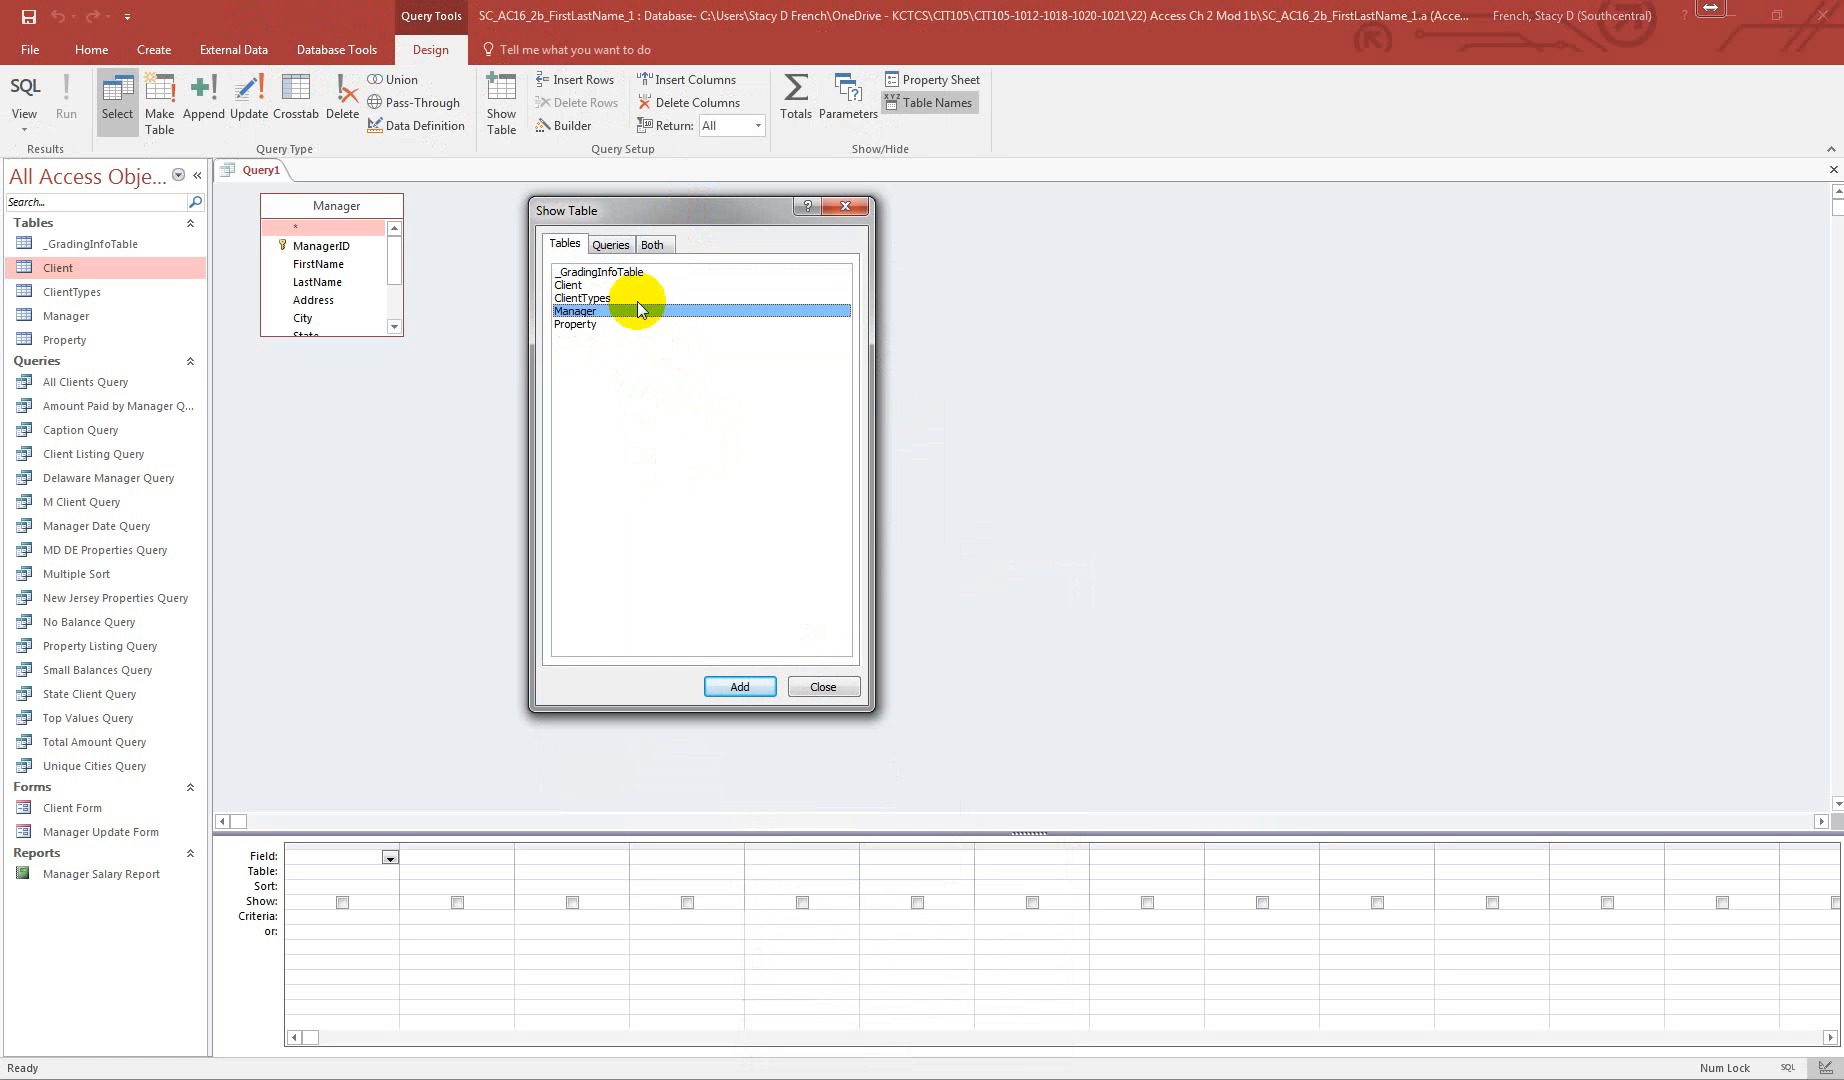
double_click(580, 286)
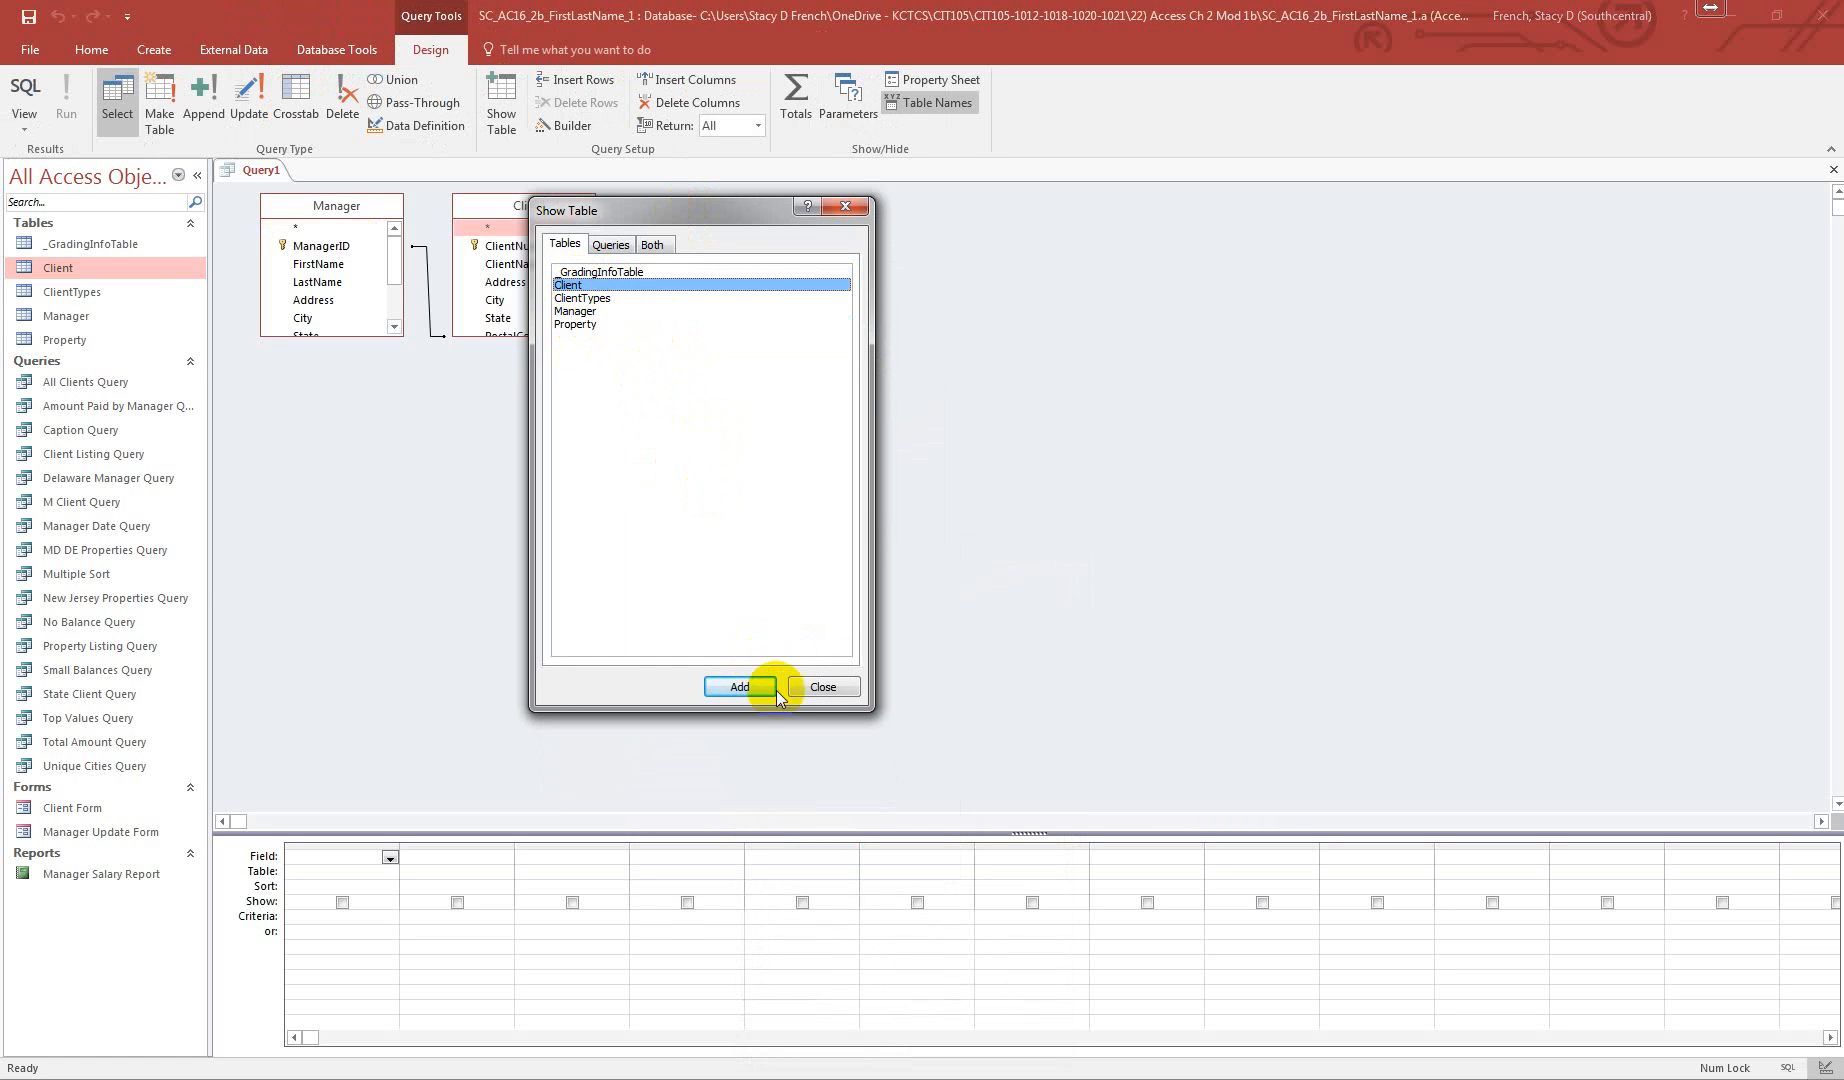
left_click(822, 687)
- Lengthen the Manager and Client field lists to show all fields and enlarge the design grid pane
left_click_drag(335, 336, 346, 429)
left_click_drag(519, 336, 522, 429)
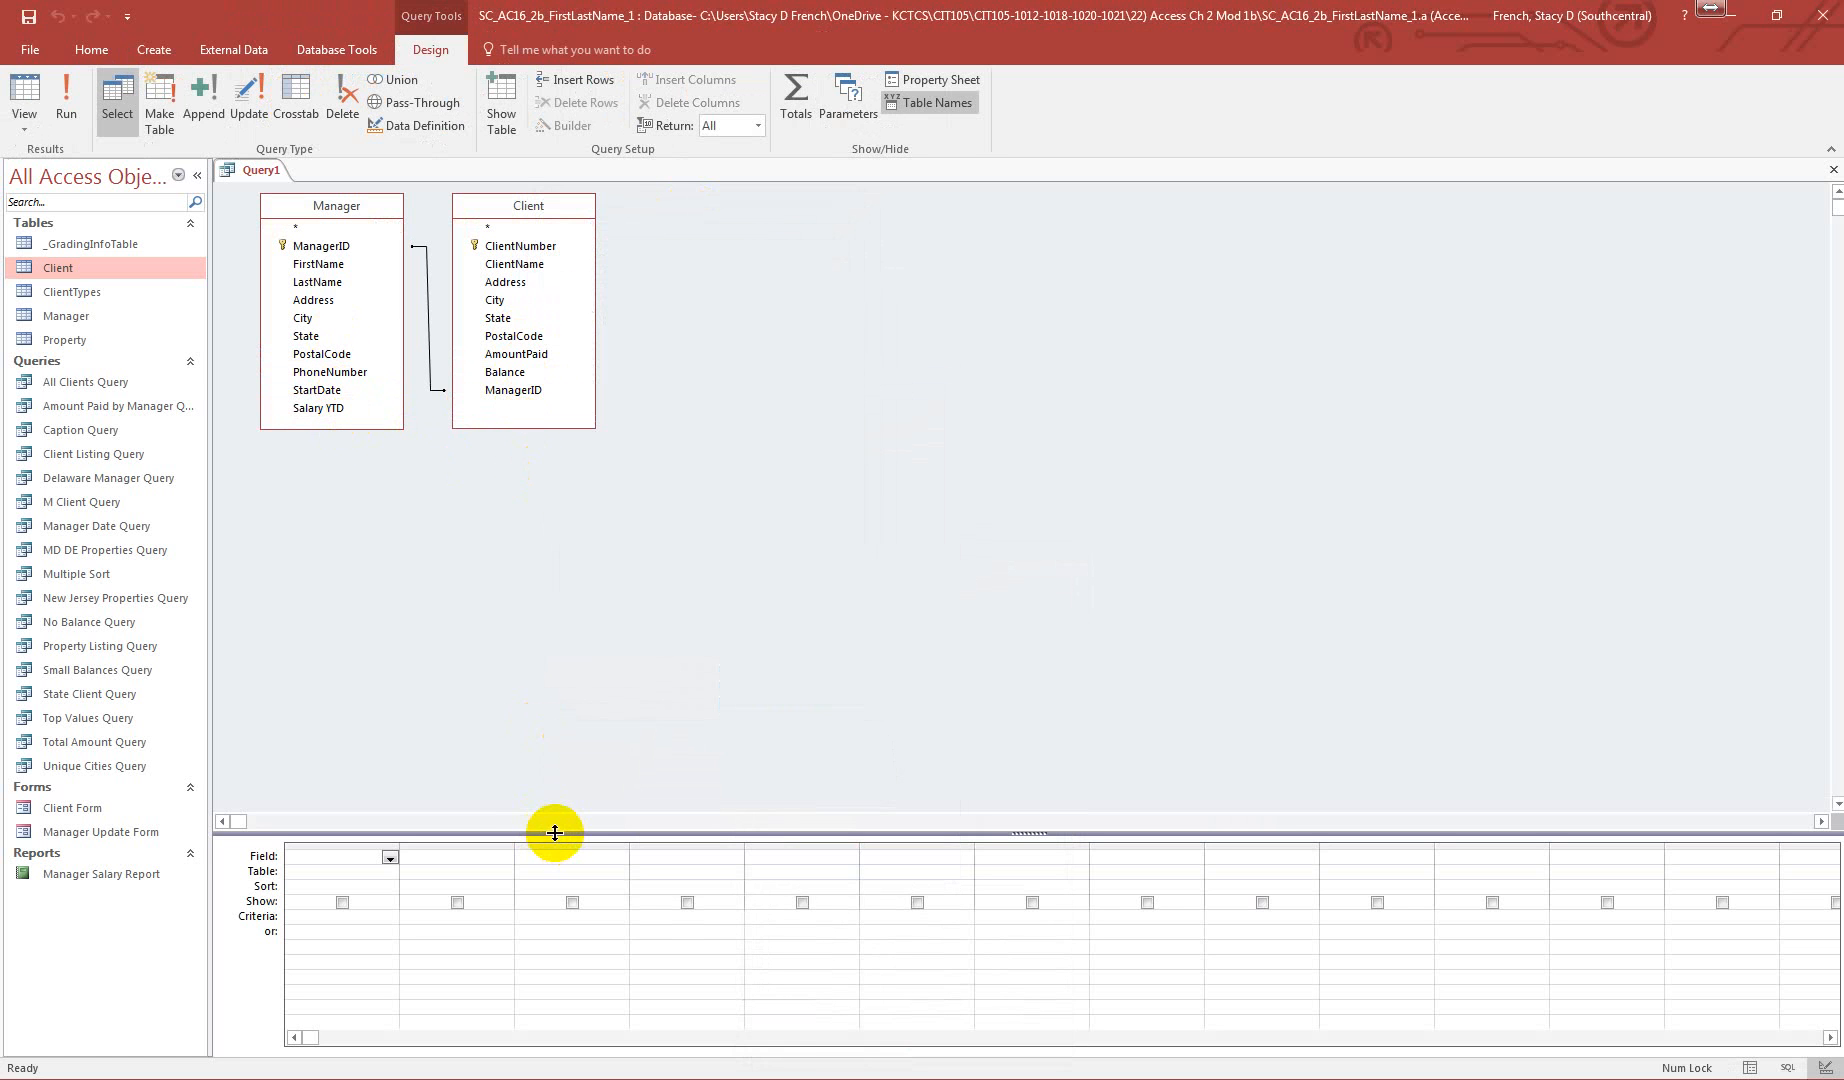
left_click_drag(551, 832, 549, 583)
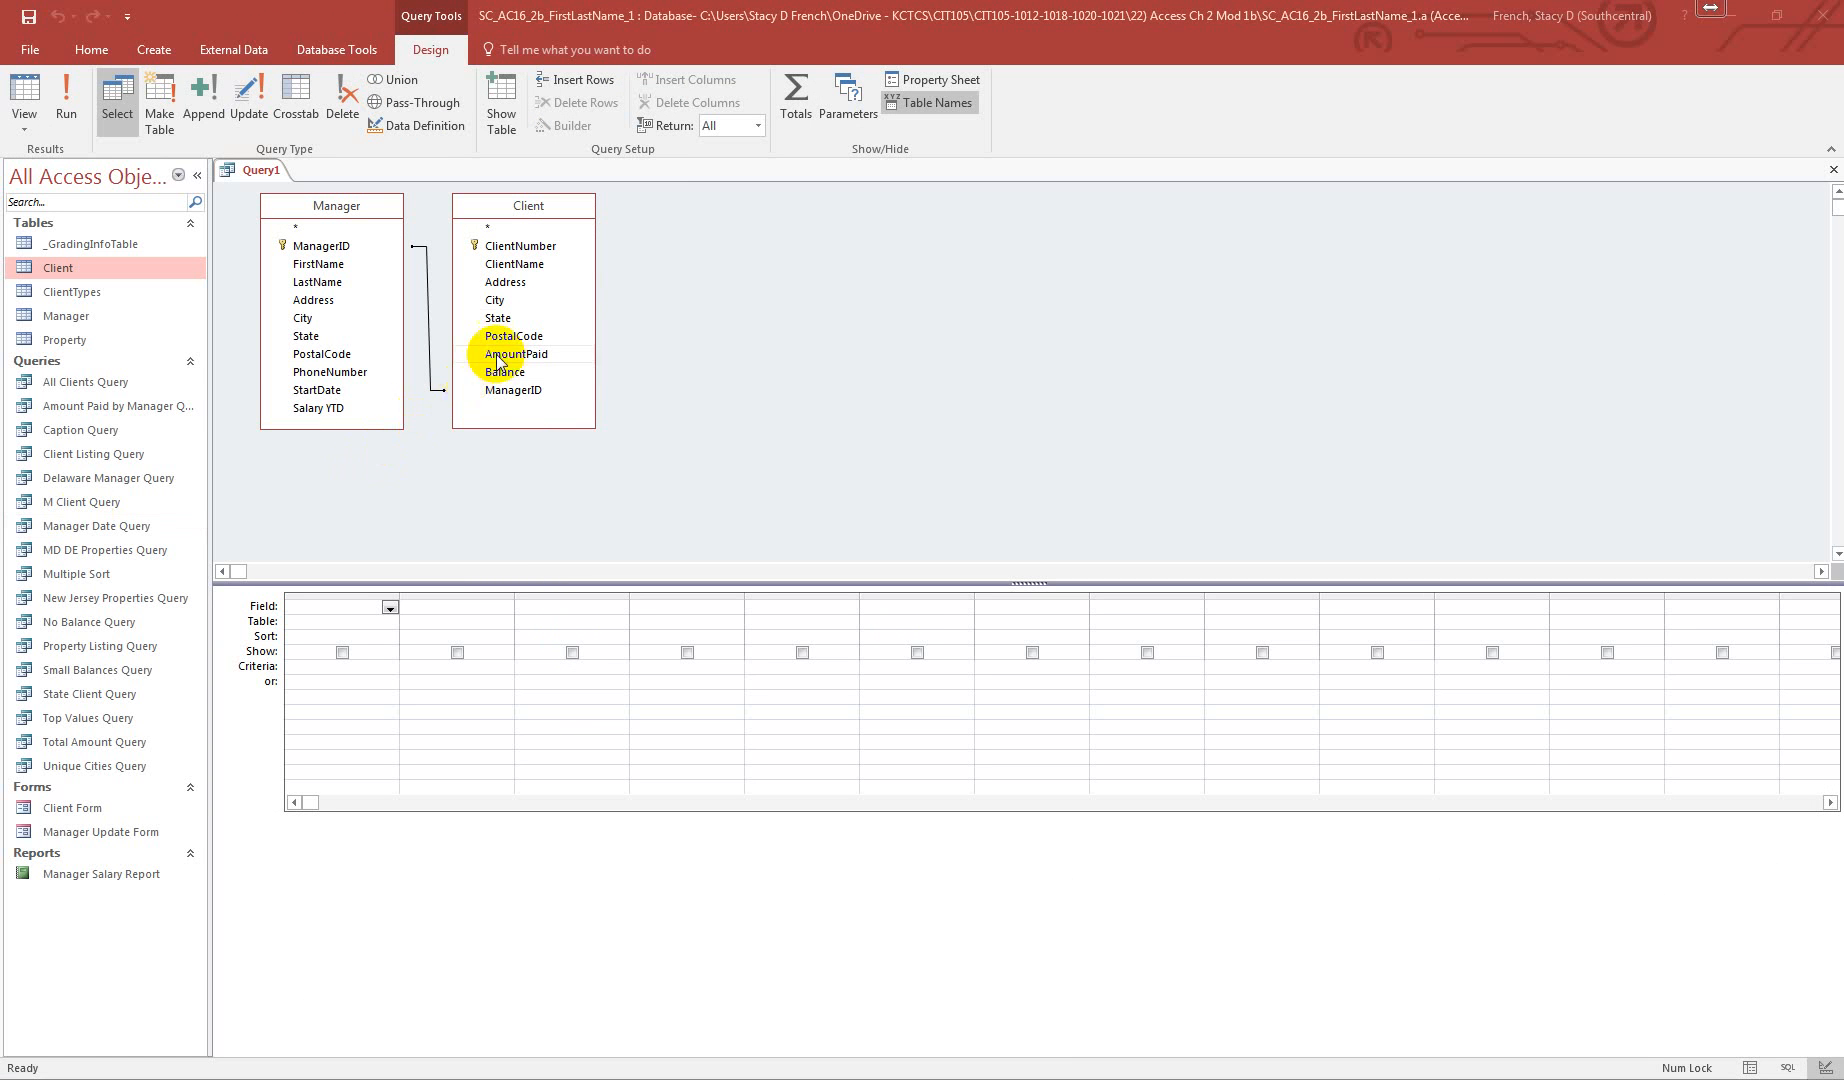
- Add ClientName from the Client table, and FirstName, LastName and PhoneNumber from the Manager table, to the query grid in that order
double_click(530, 264)
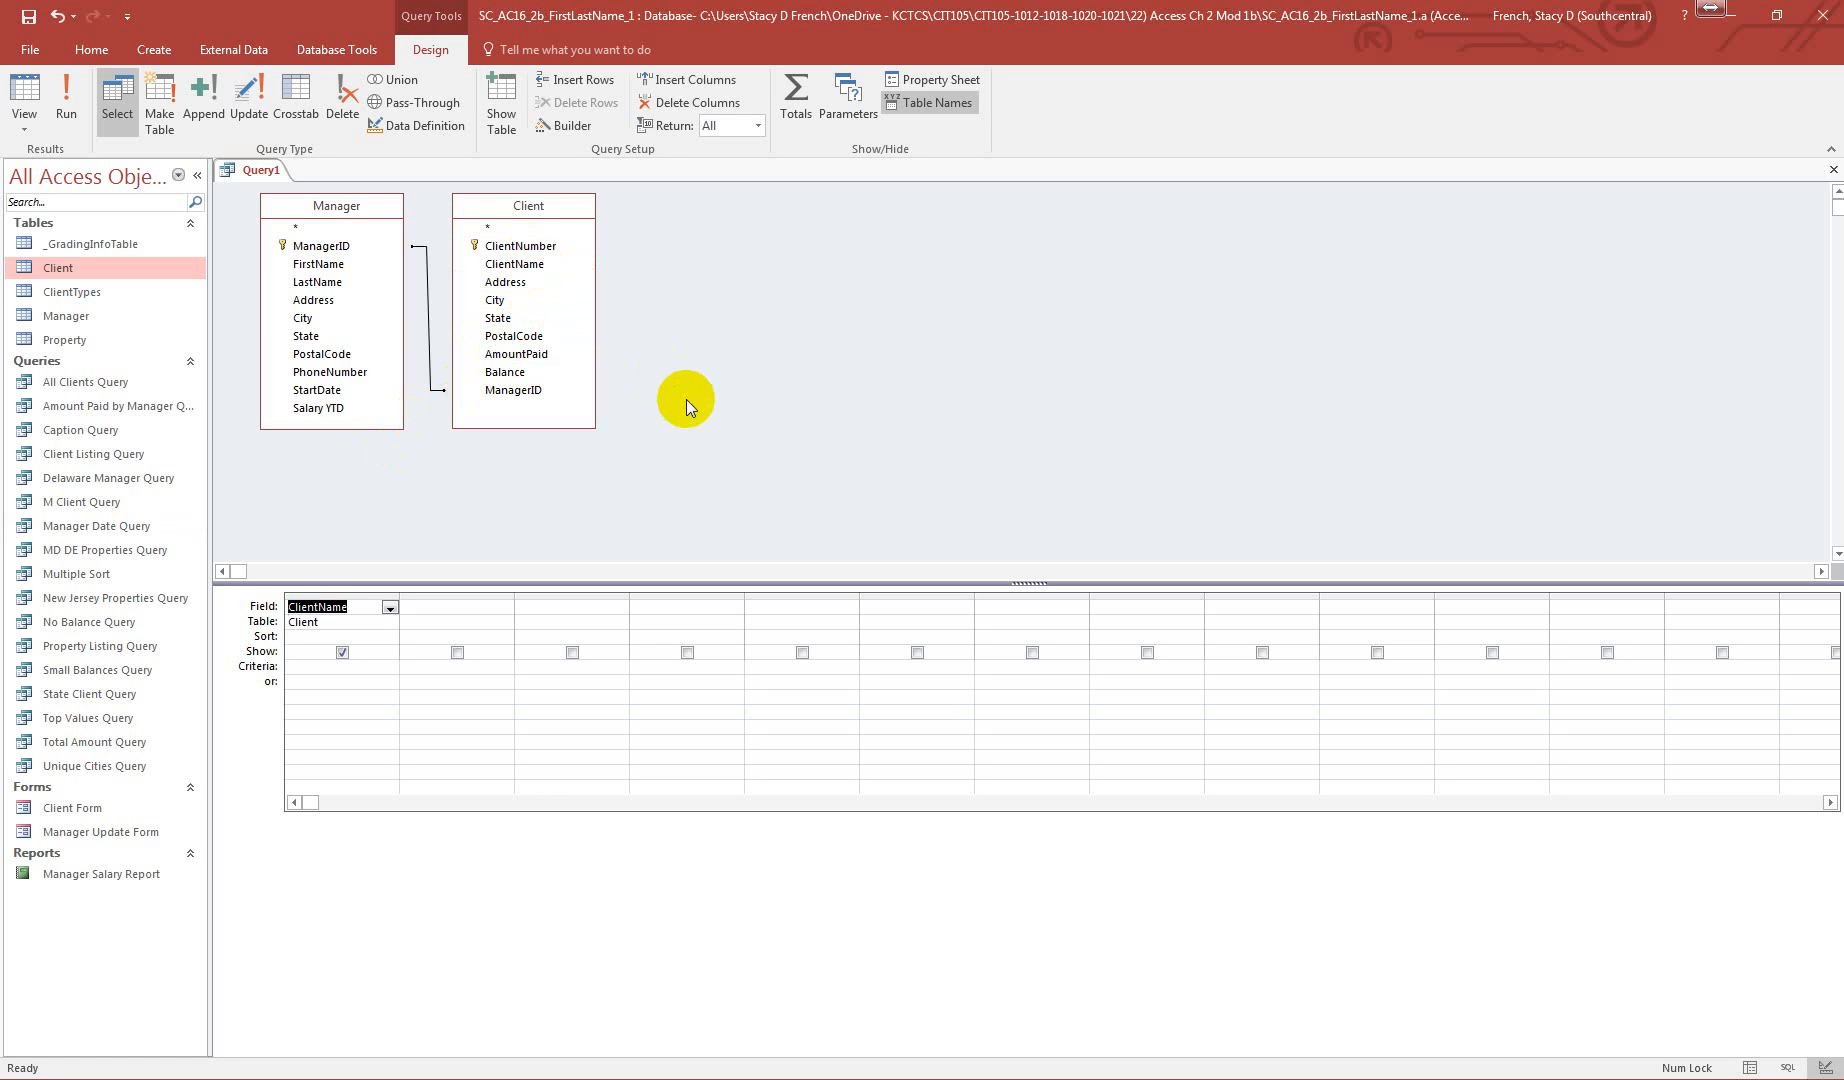
double_click(318, 264)
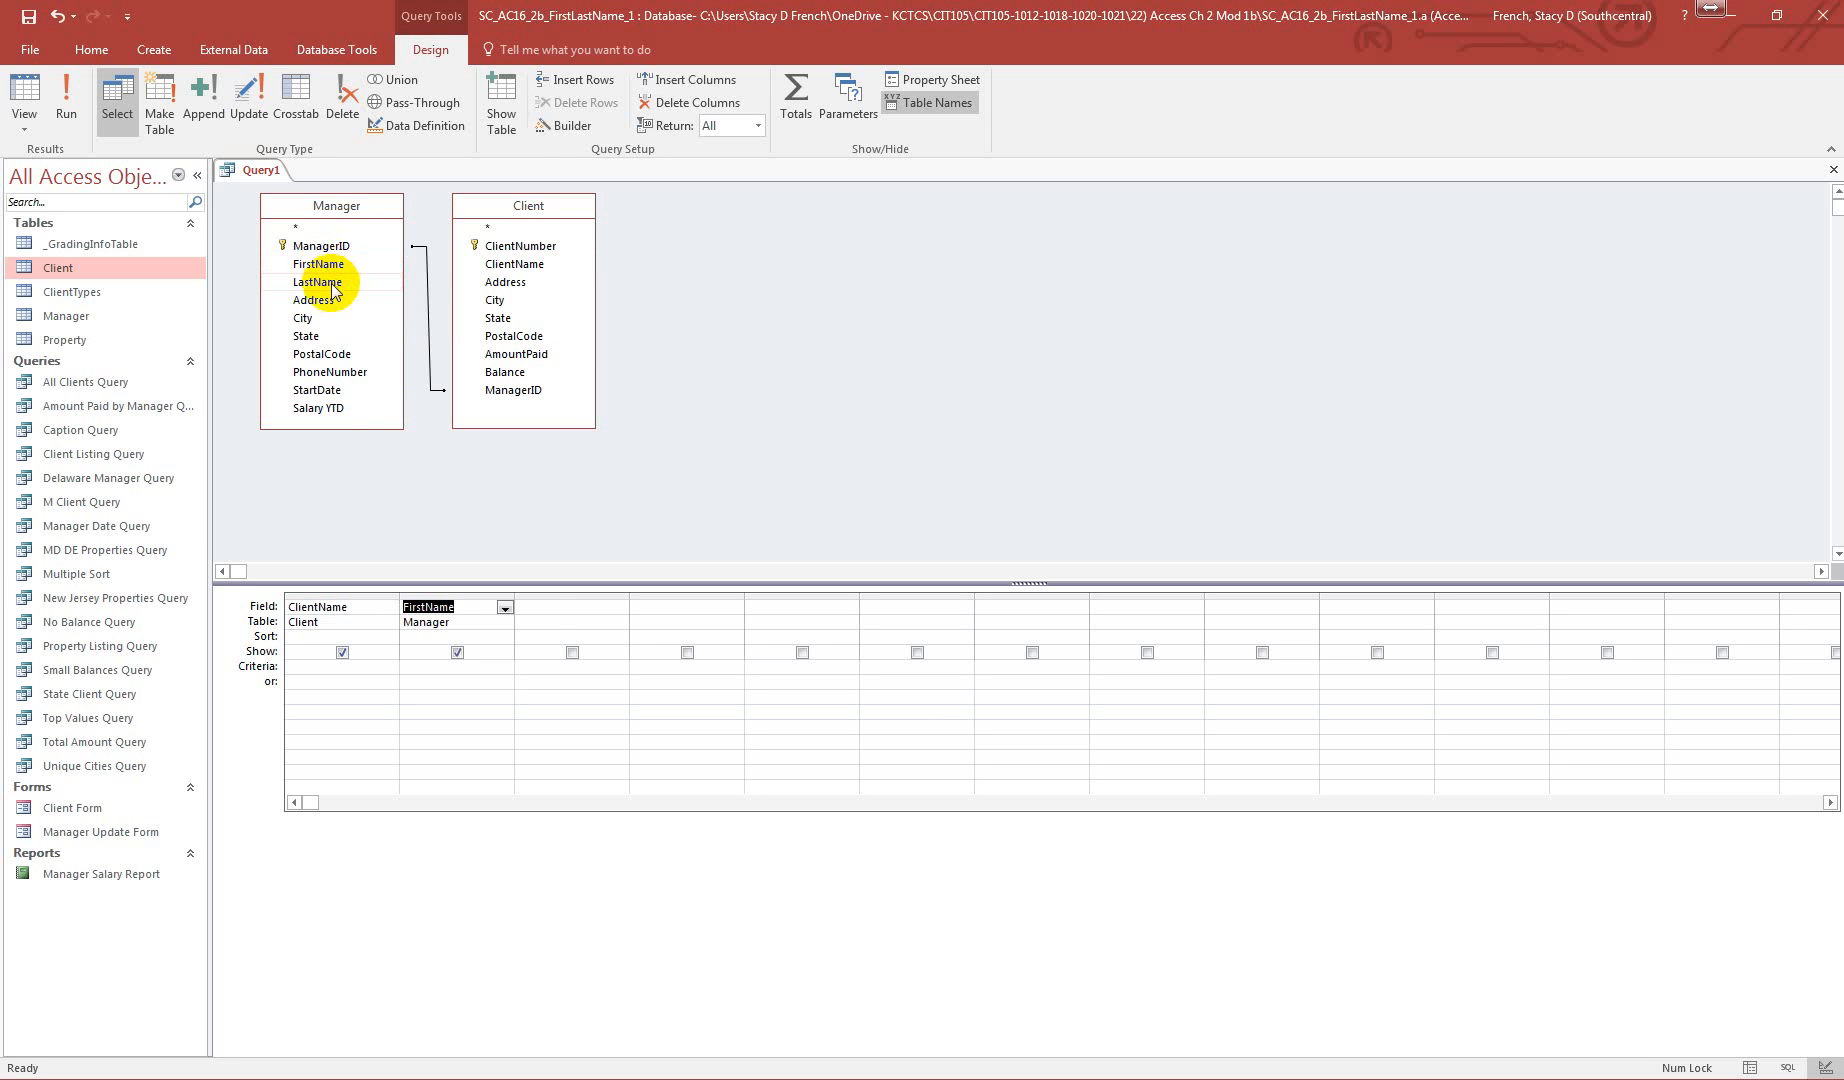
double_click(332, 287)
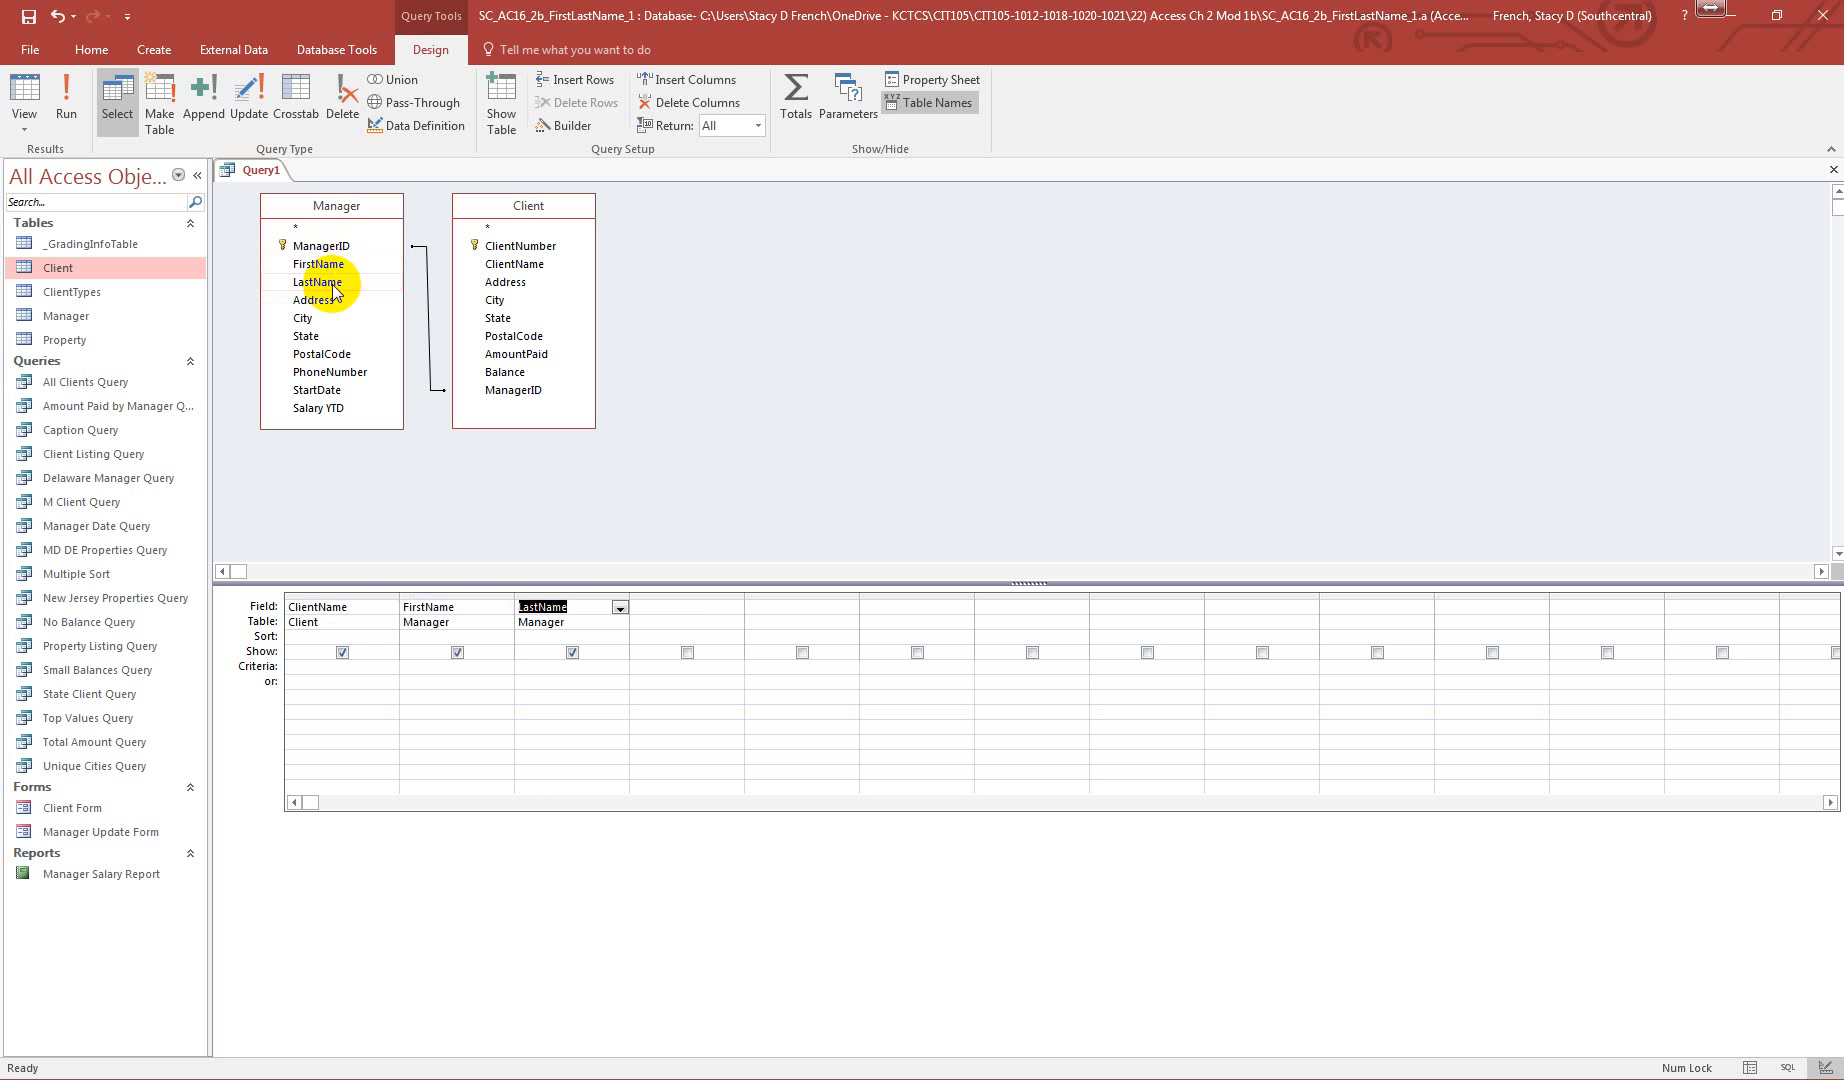
double_click(330, 373)
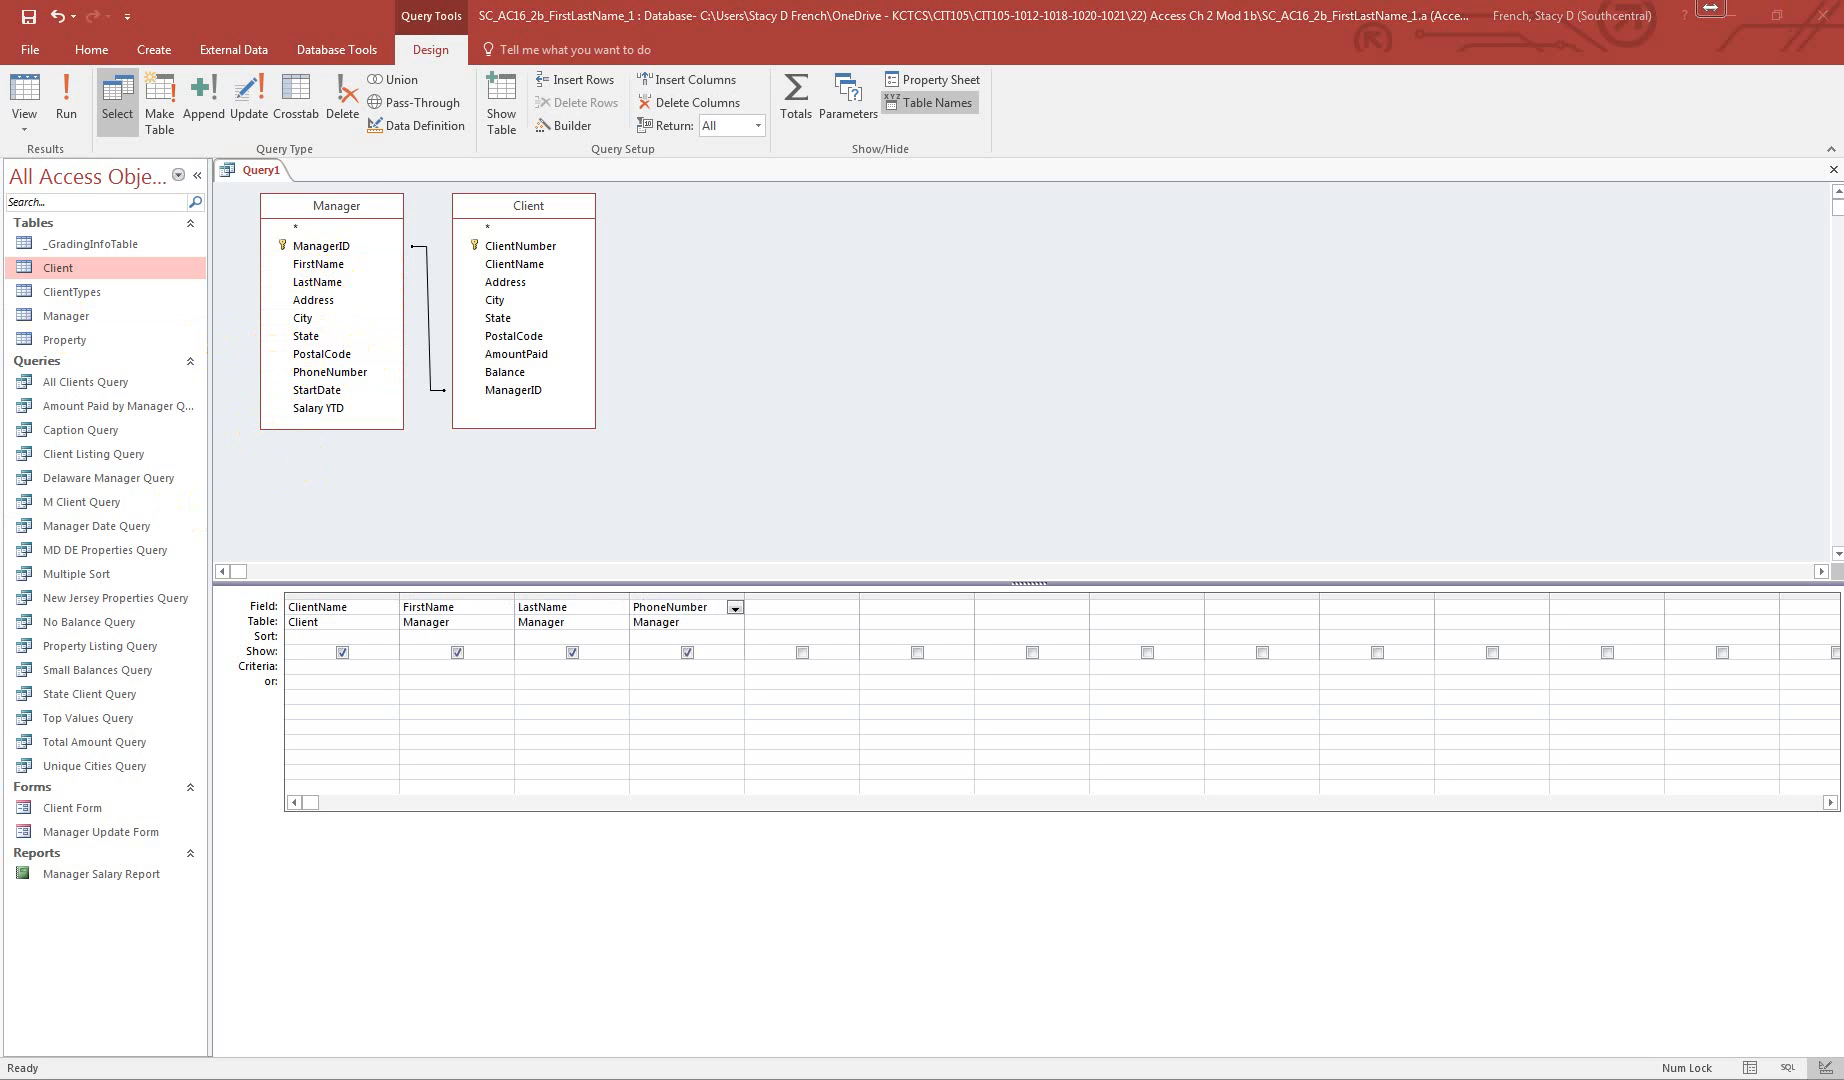
- Save the two-table query as Manager Client Query, and run it before closing it
right_click(255, 170)
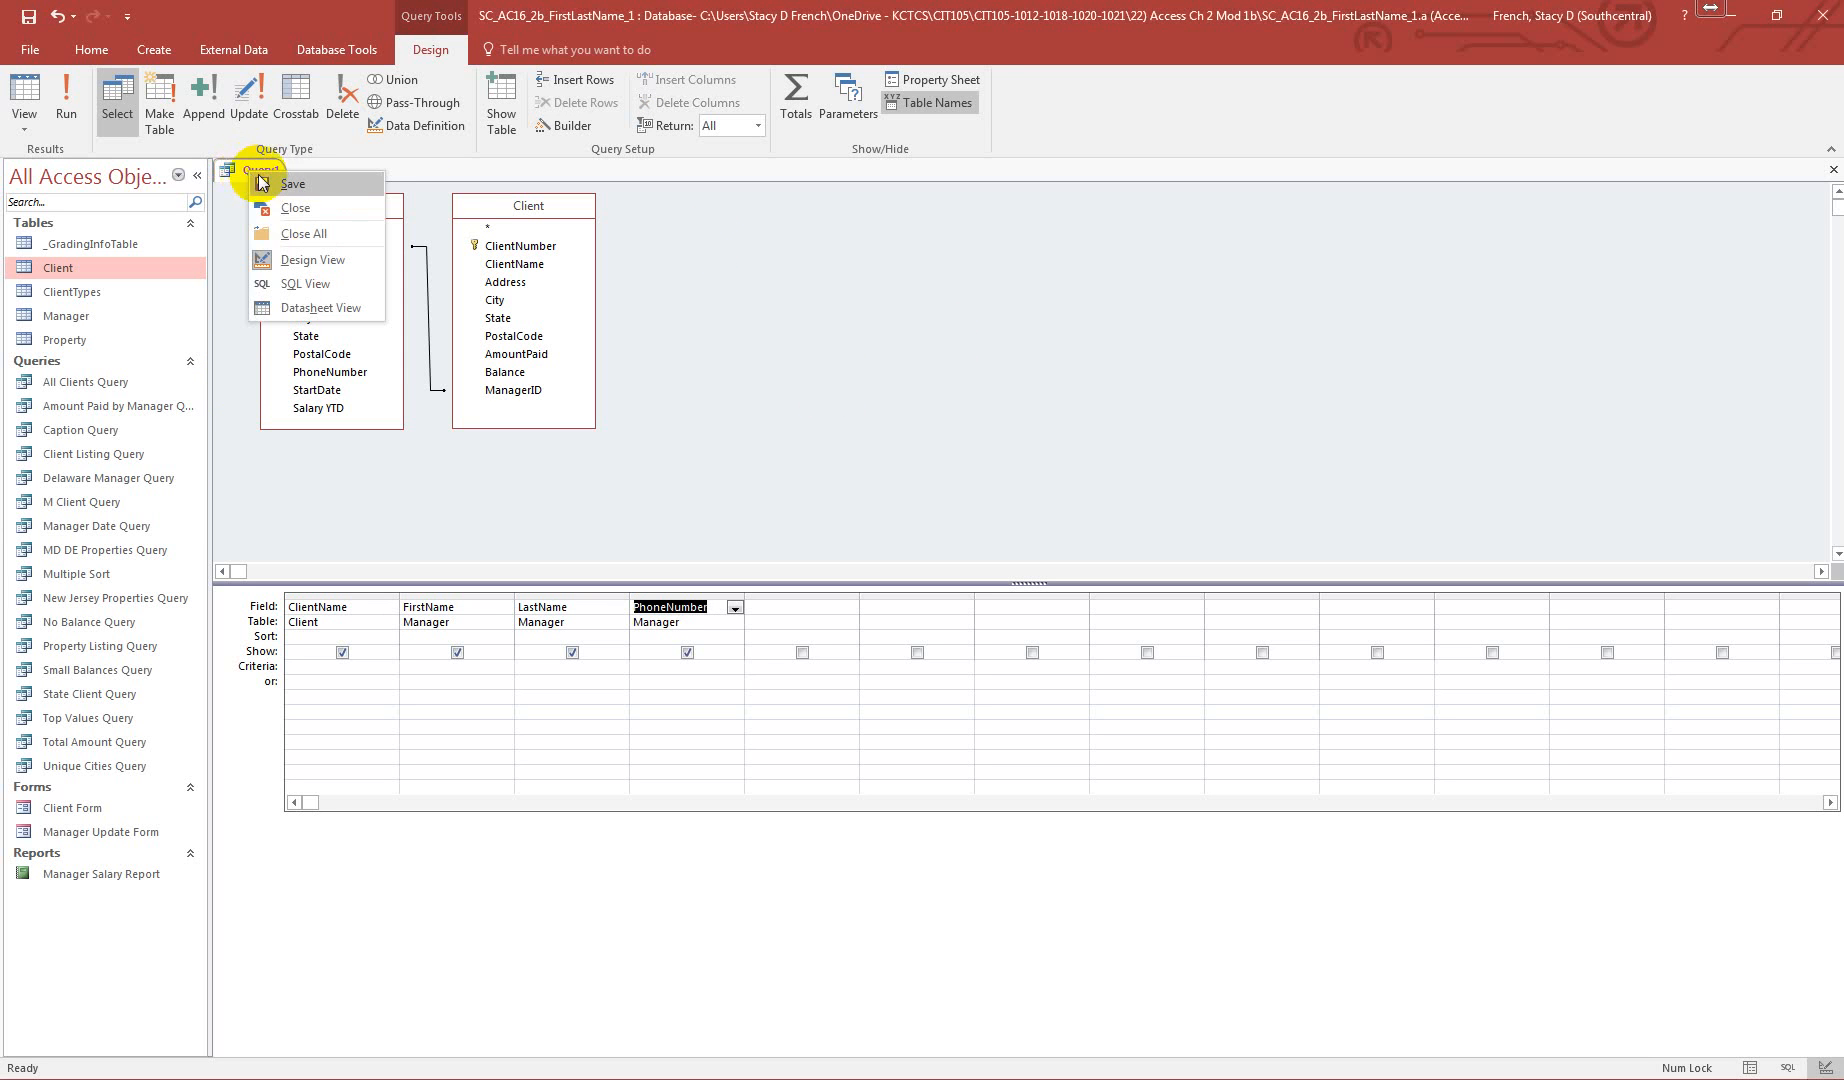
left_click(306, 197)
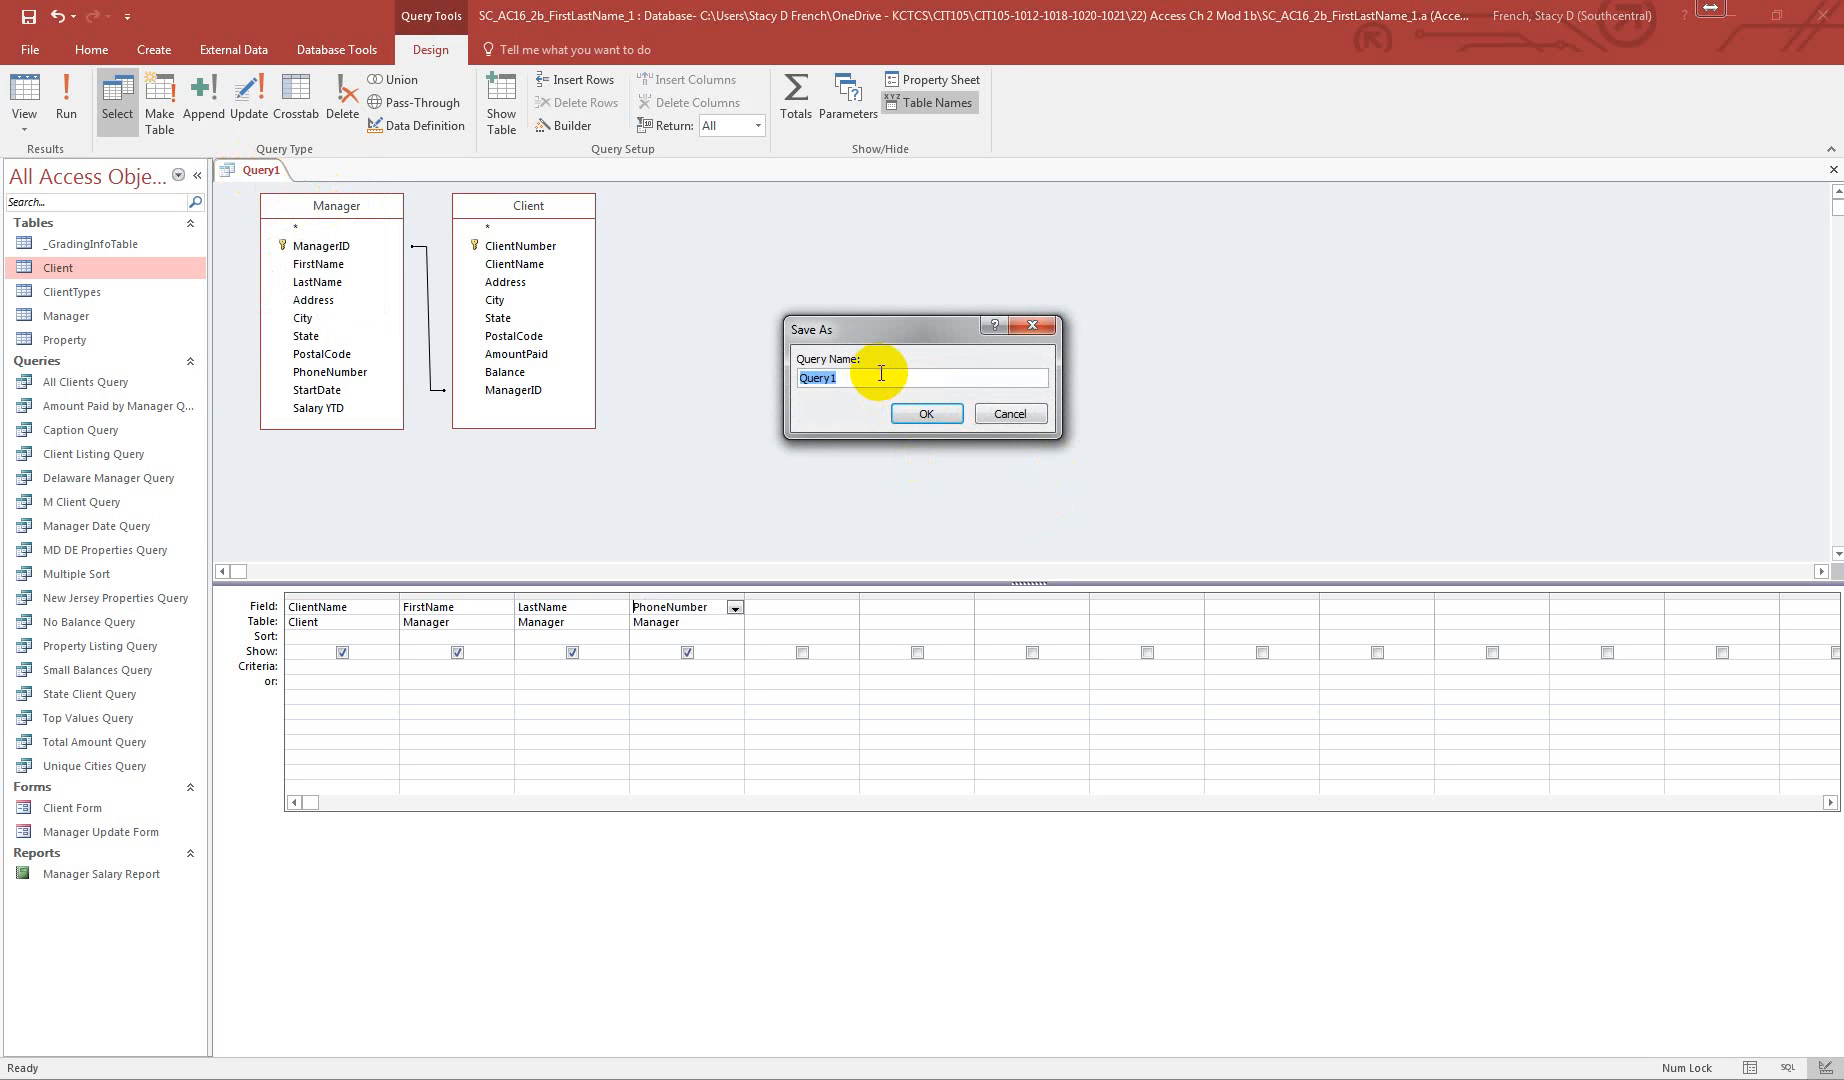
type("Manager Client Query")
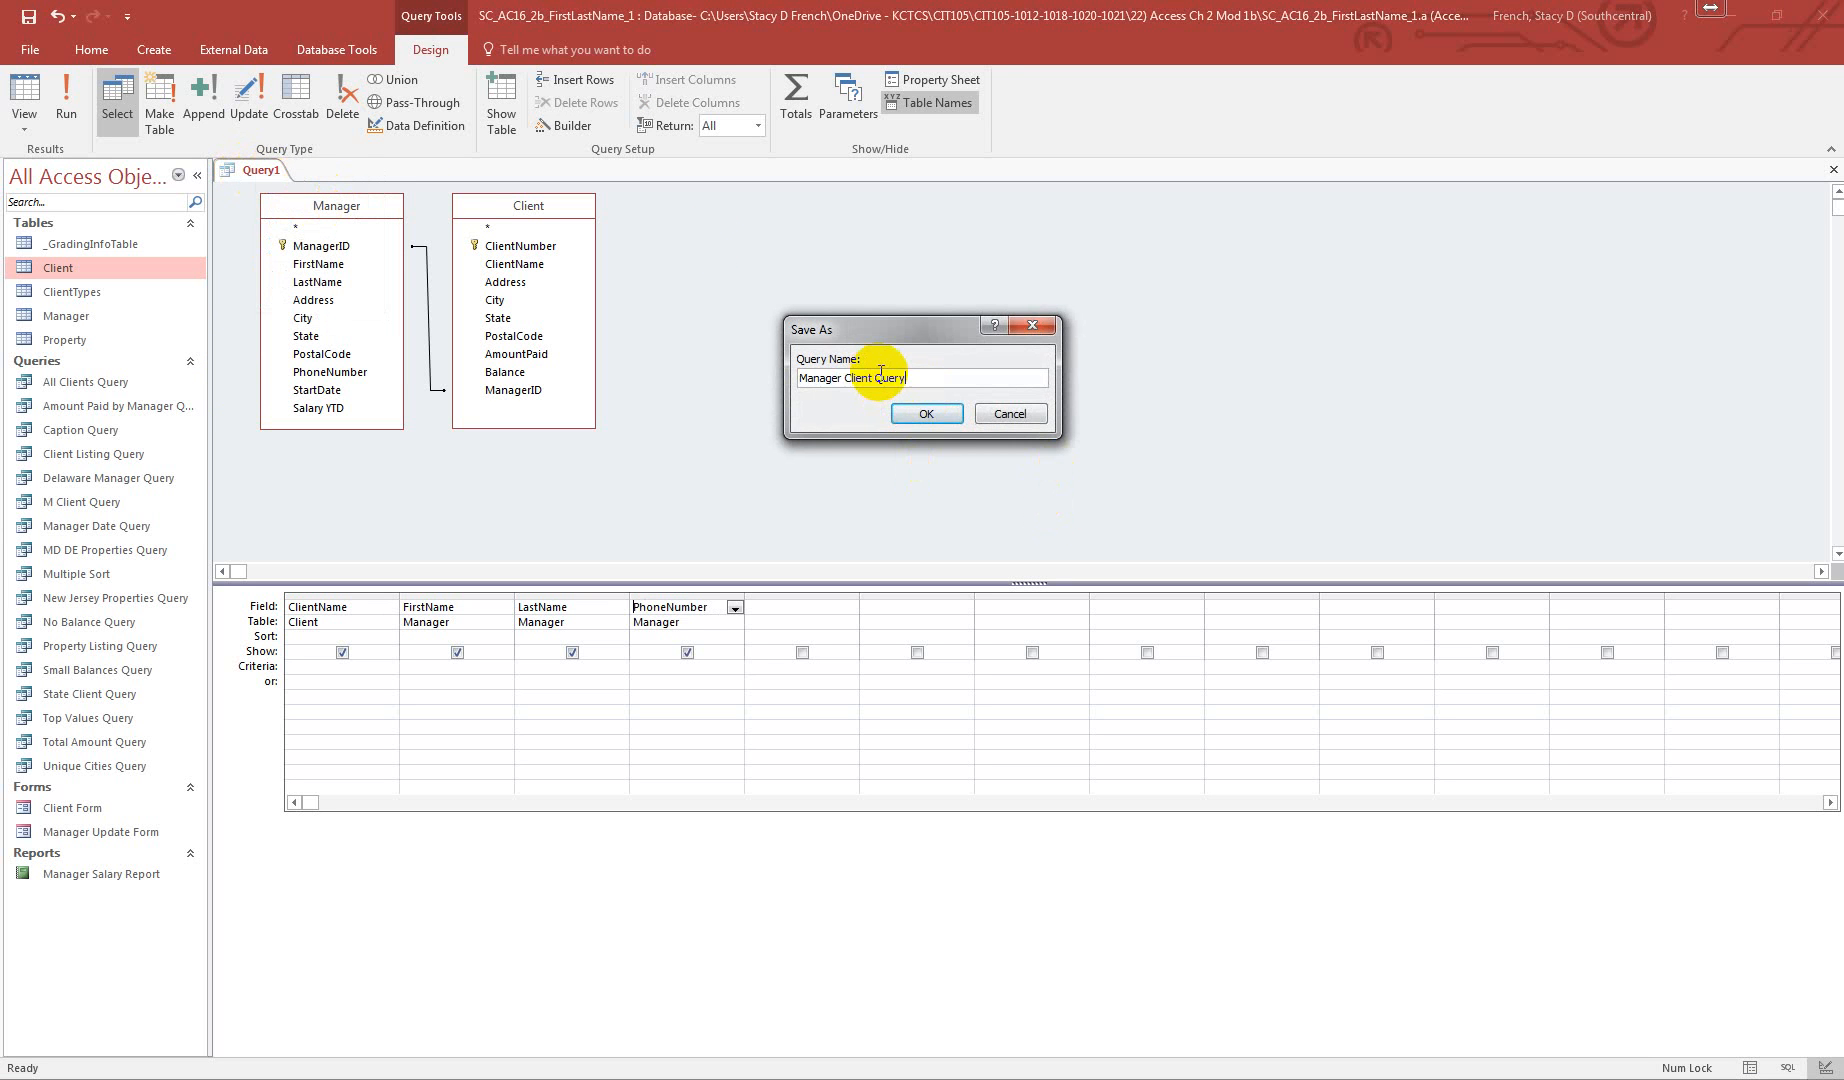
left_click(928, 411)
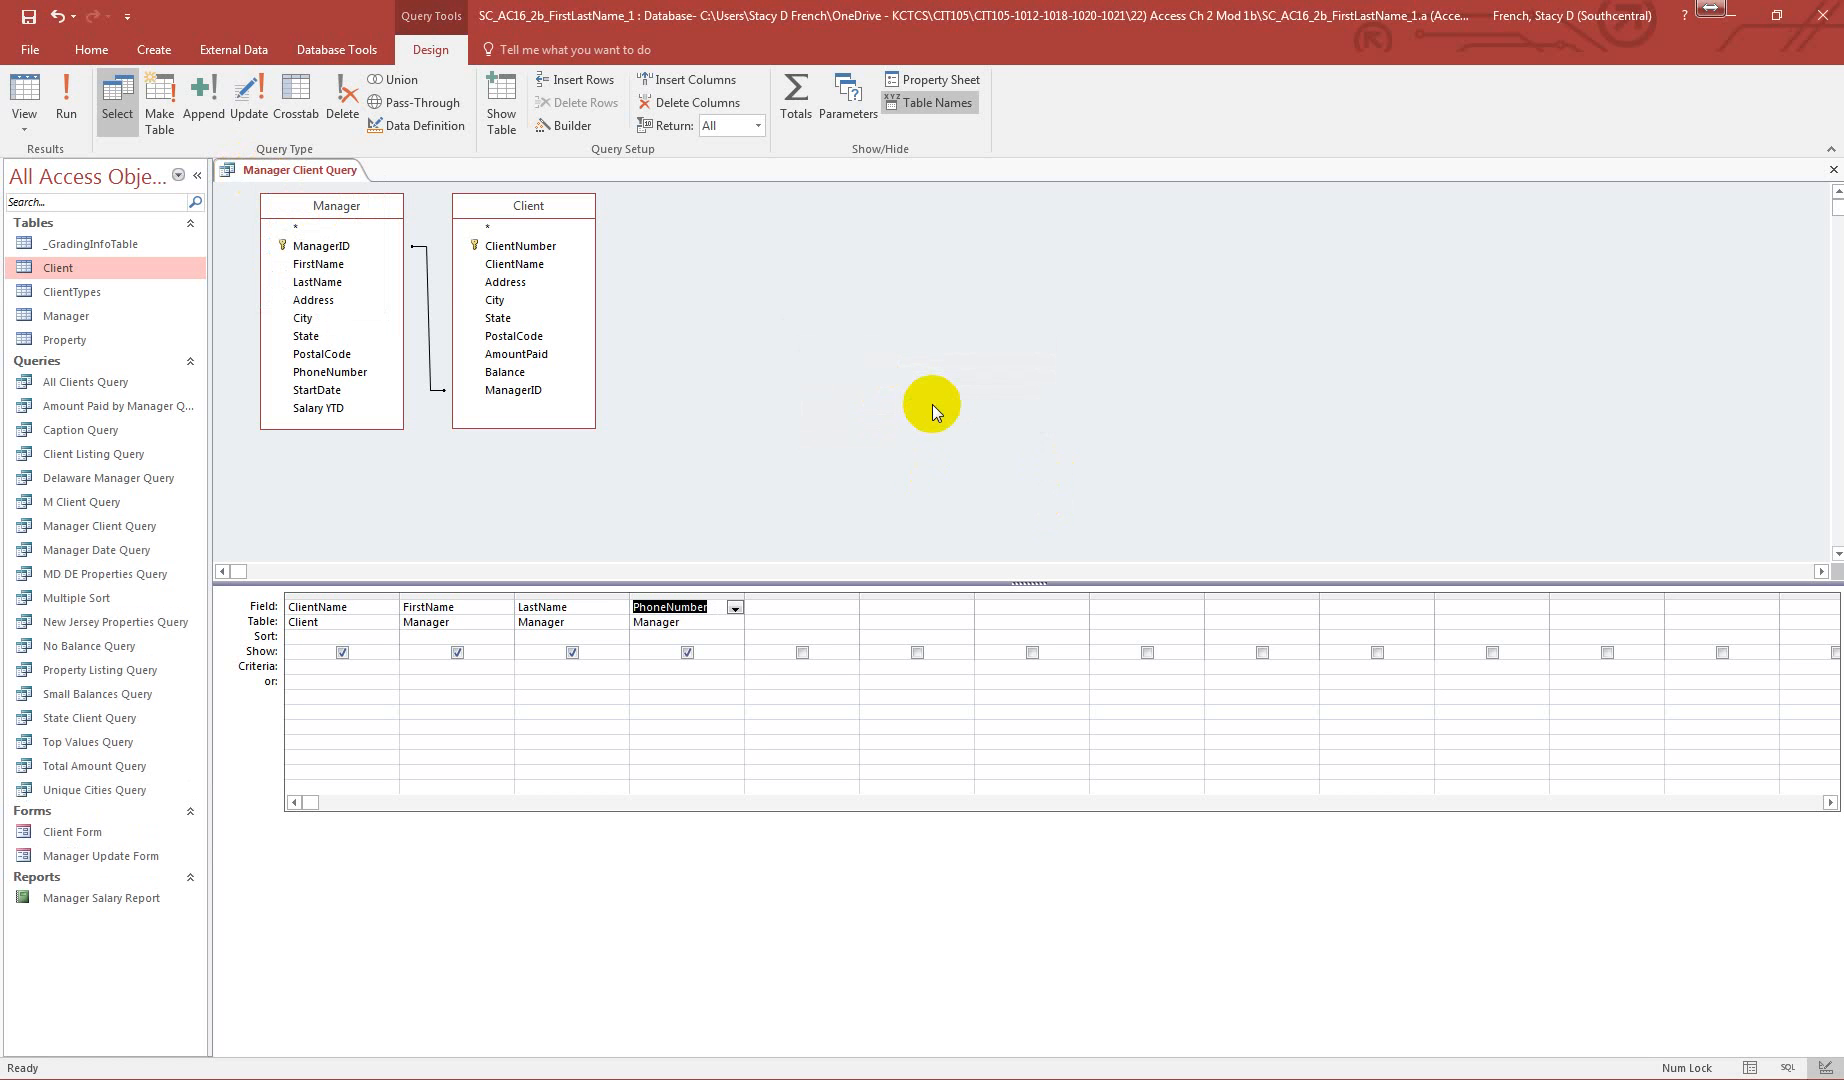
left_click(64, 95)
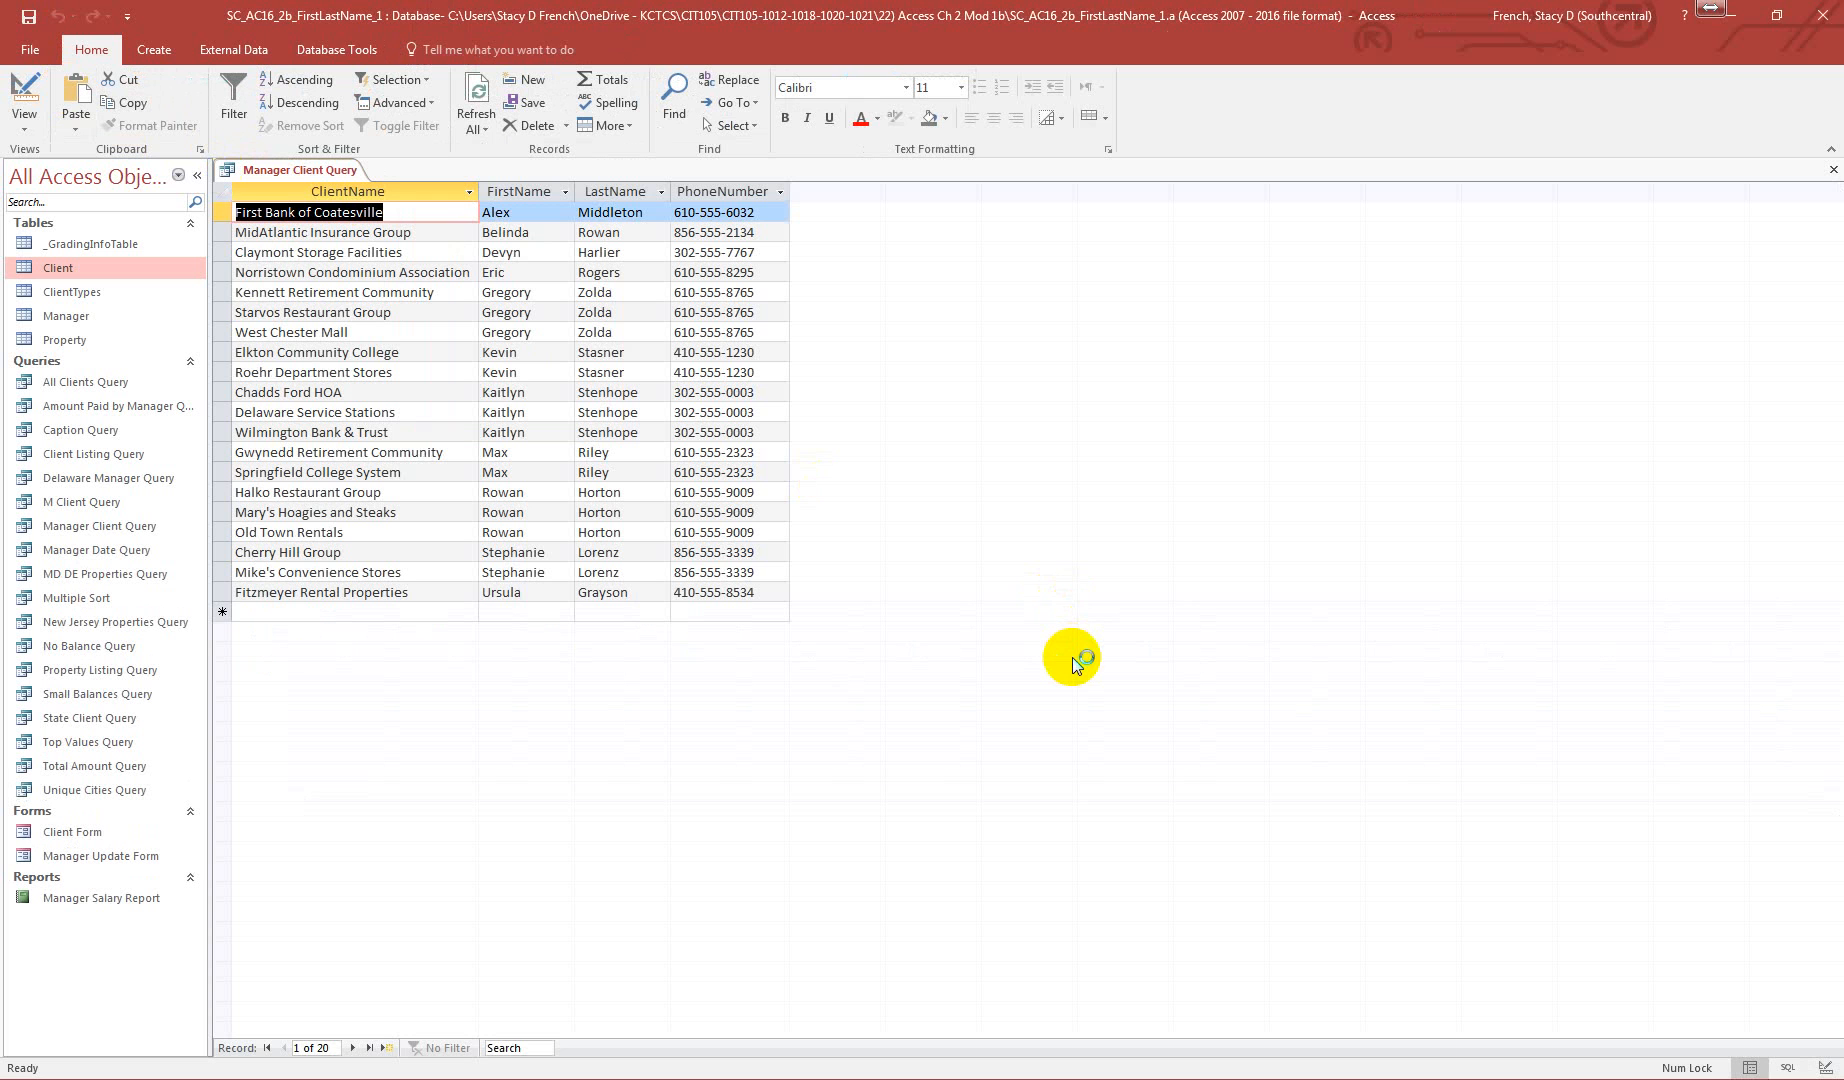
left_click(1833, 170)
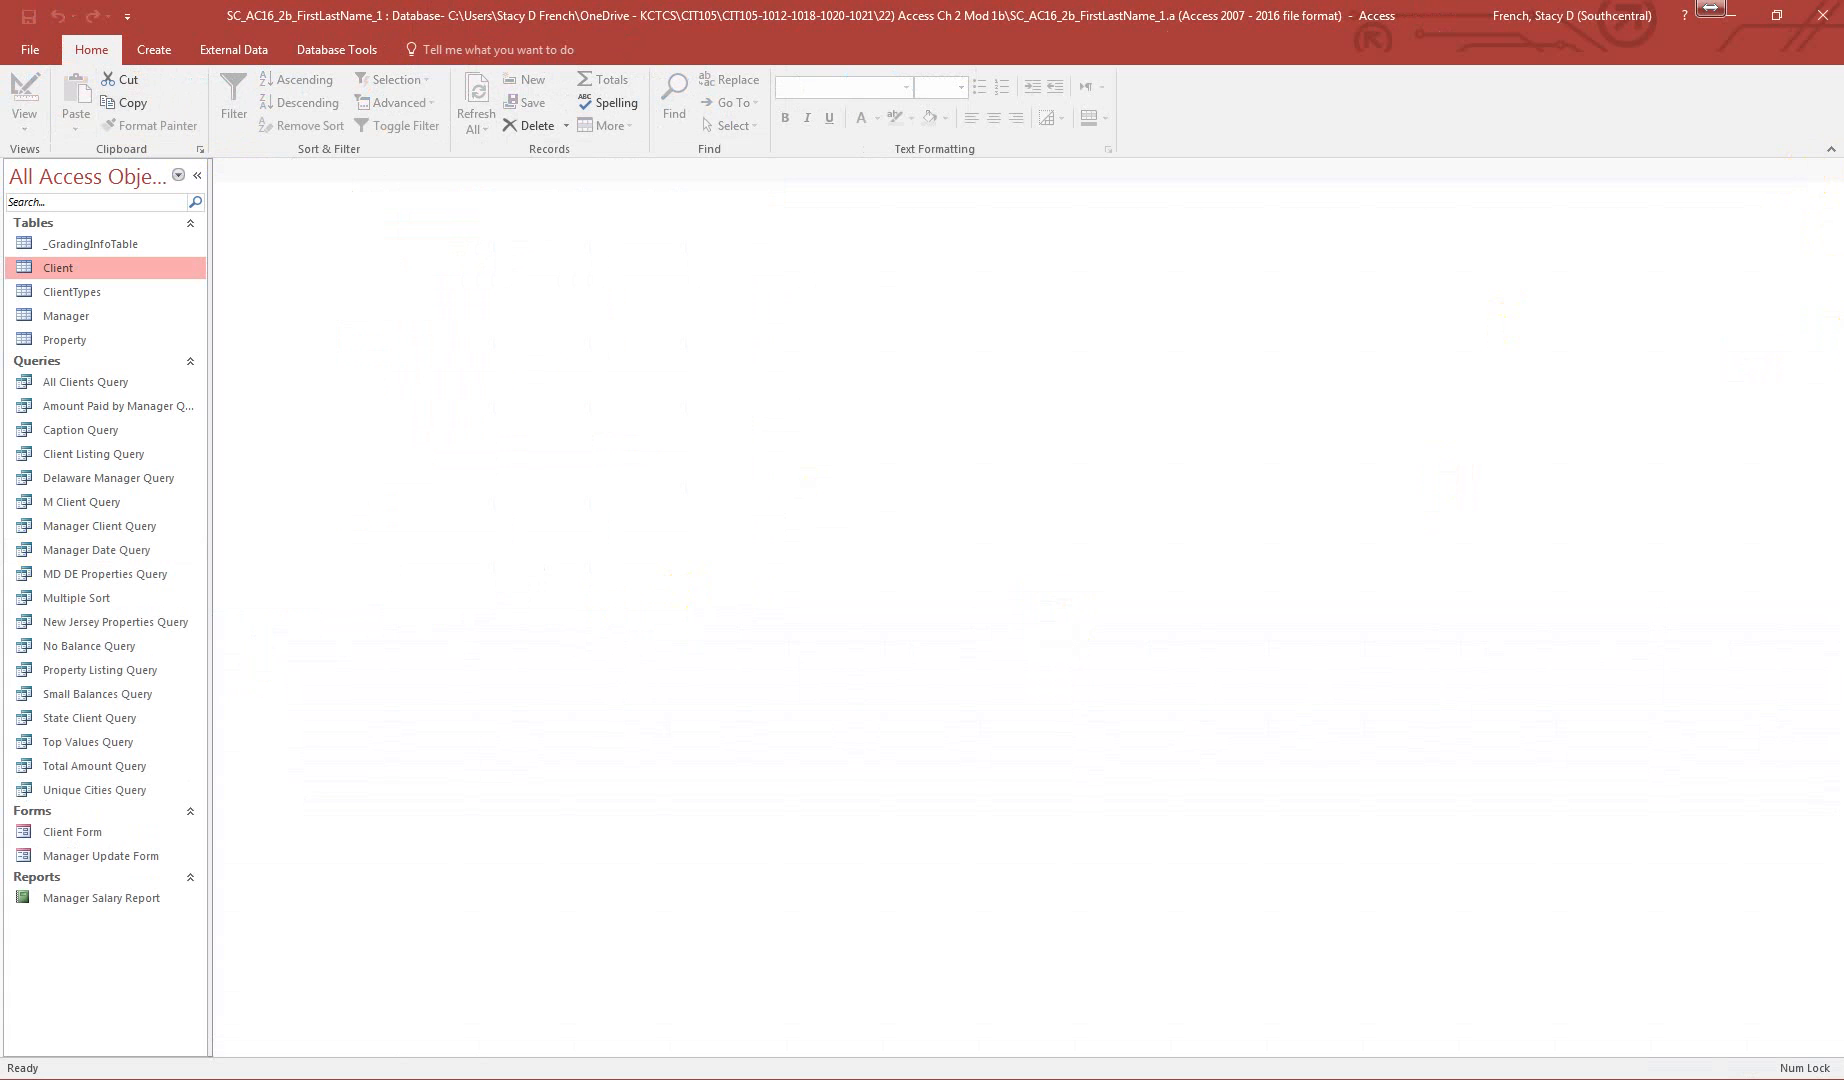
- Open Unique Cities Query in Design View and set the query's Unique Values property to Yes
right_click(101, 790)
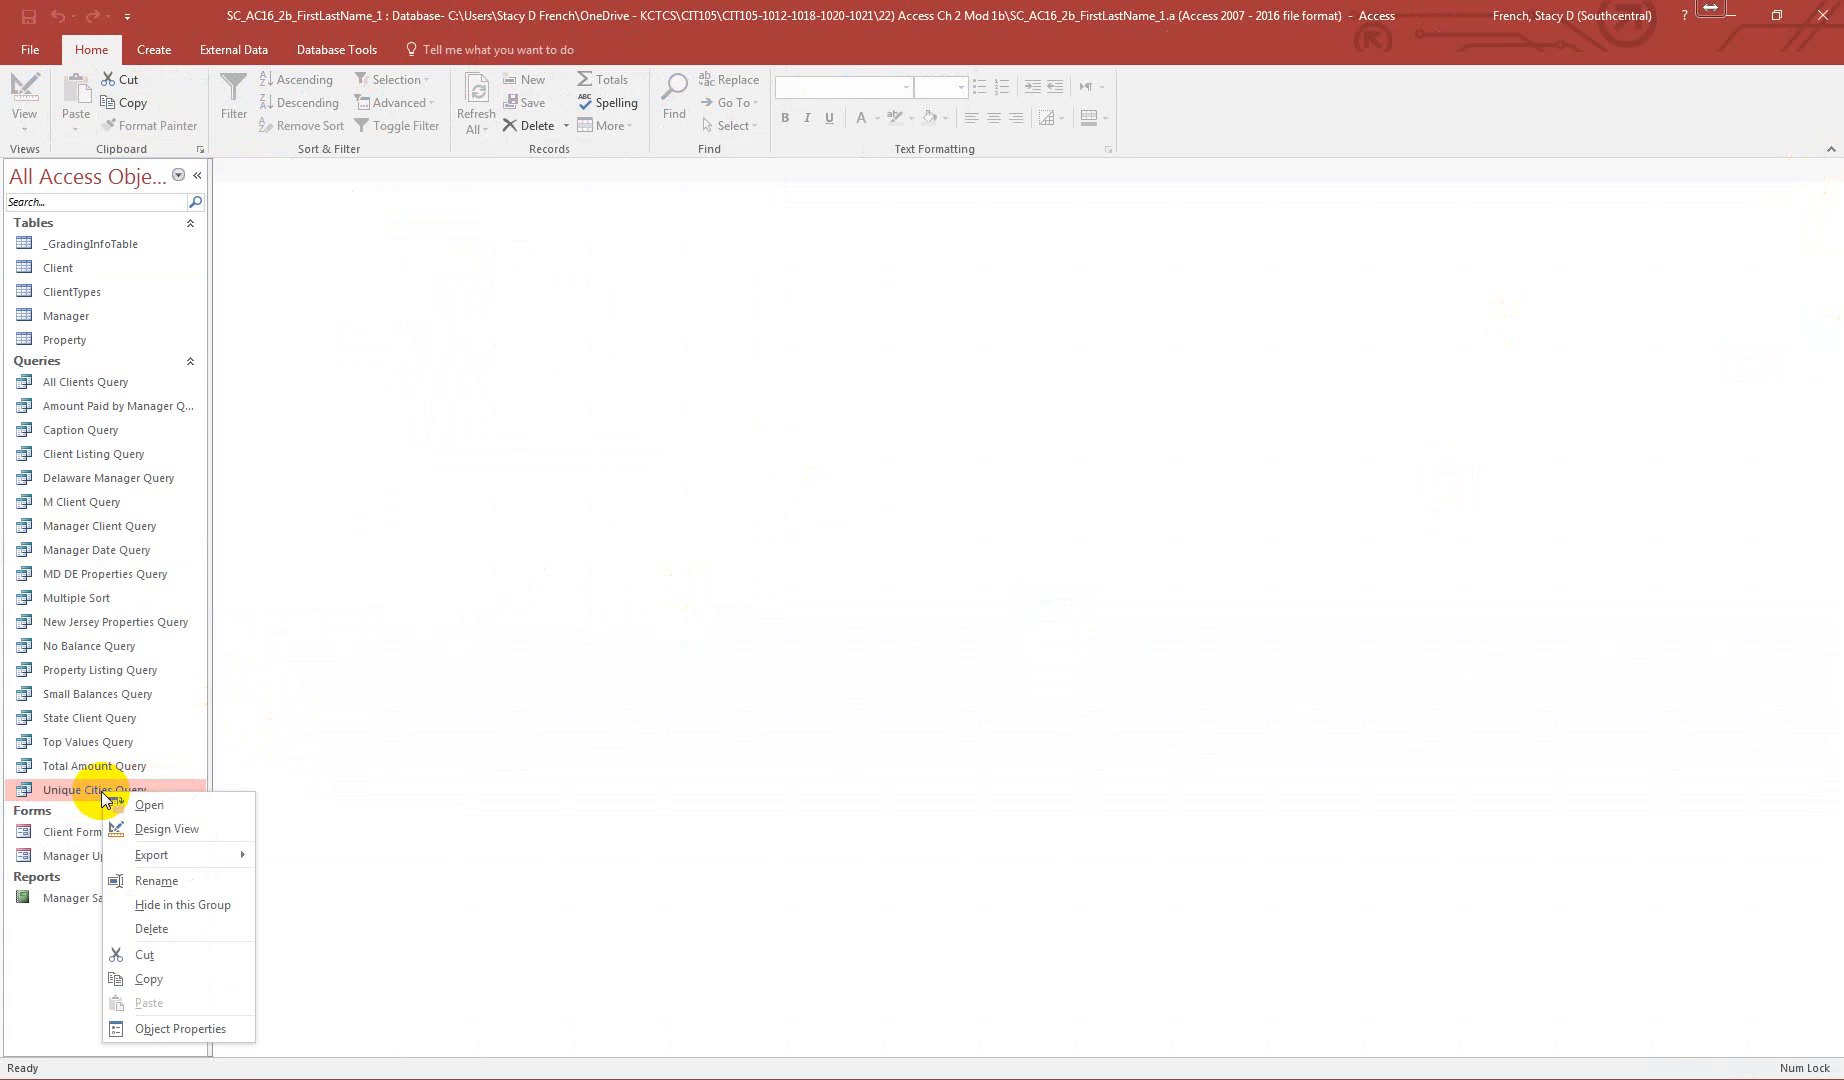
left_click(166, 828)
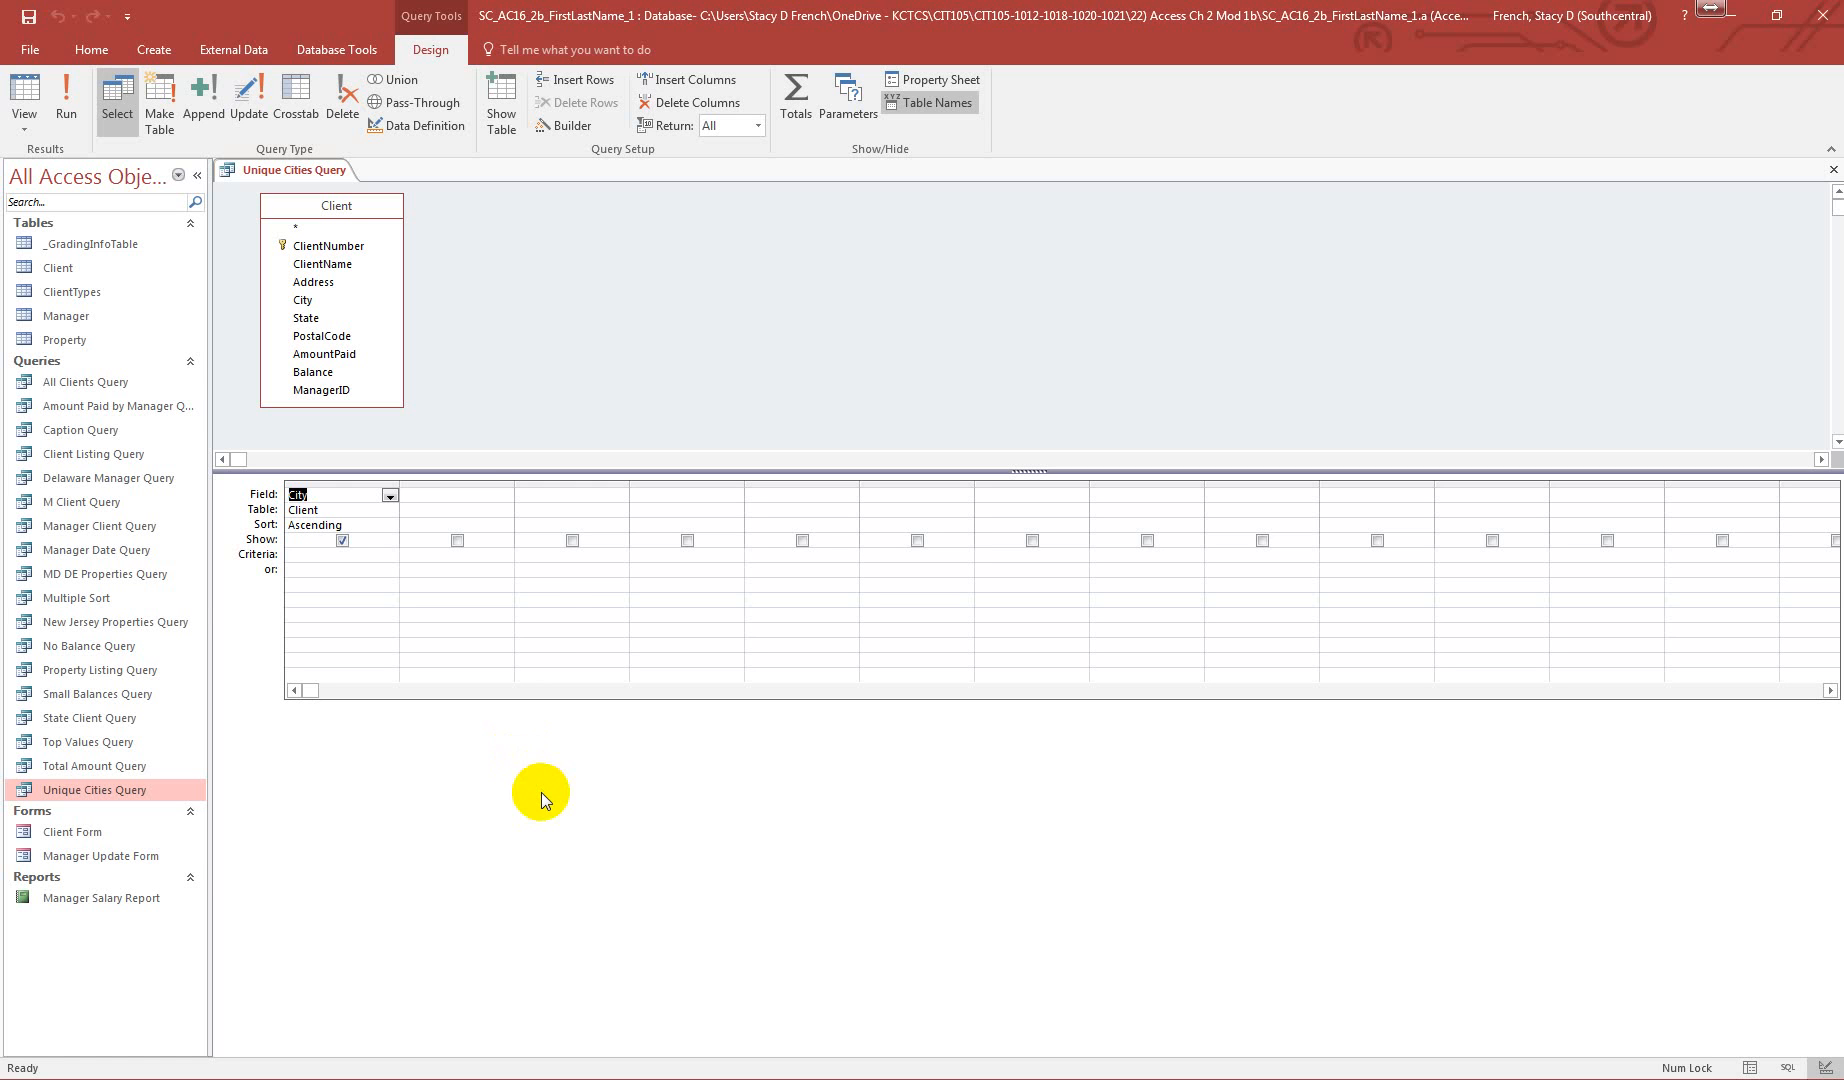
left_click(478, 494)
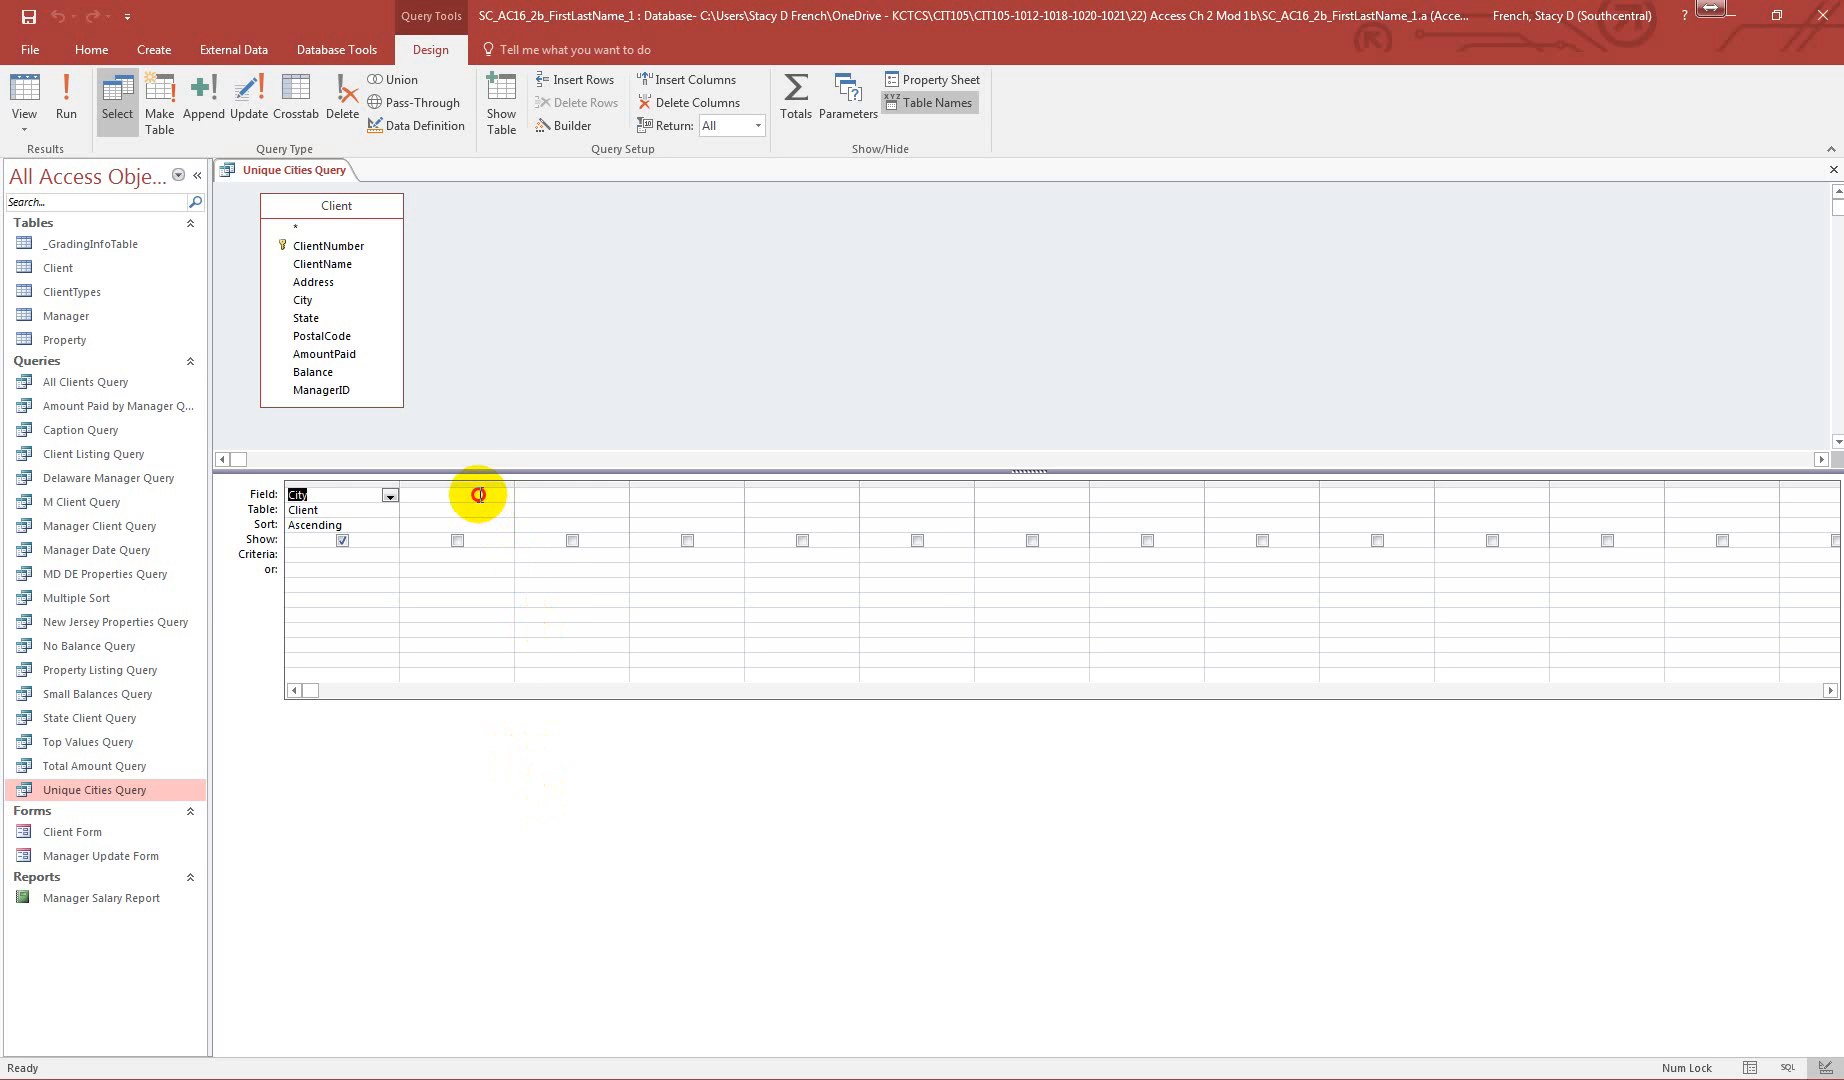
left_click(480, 484)
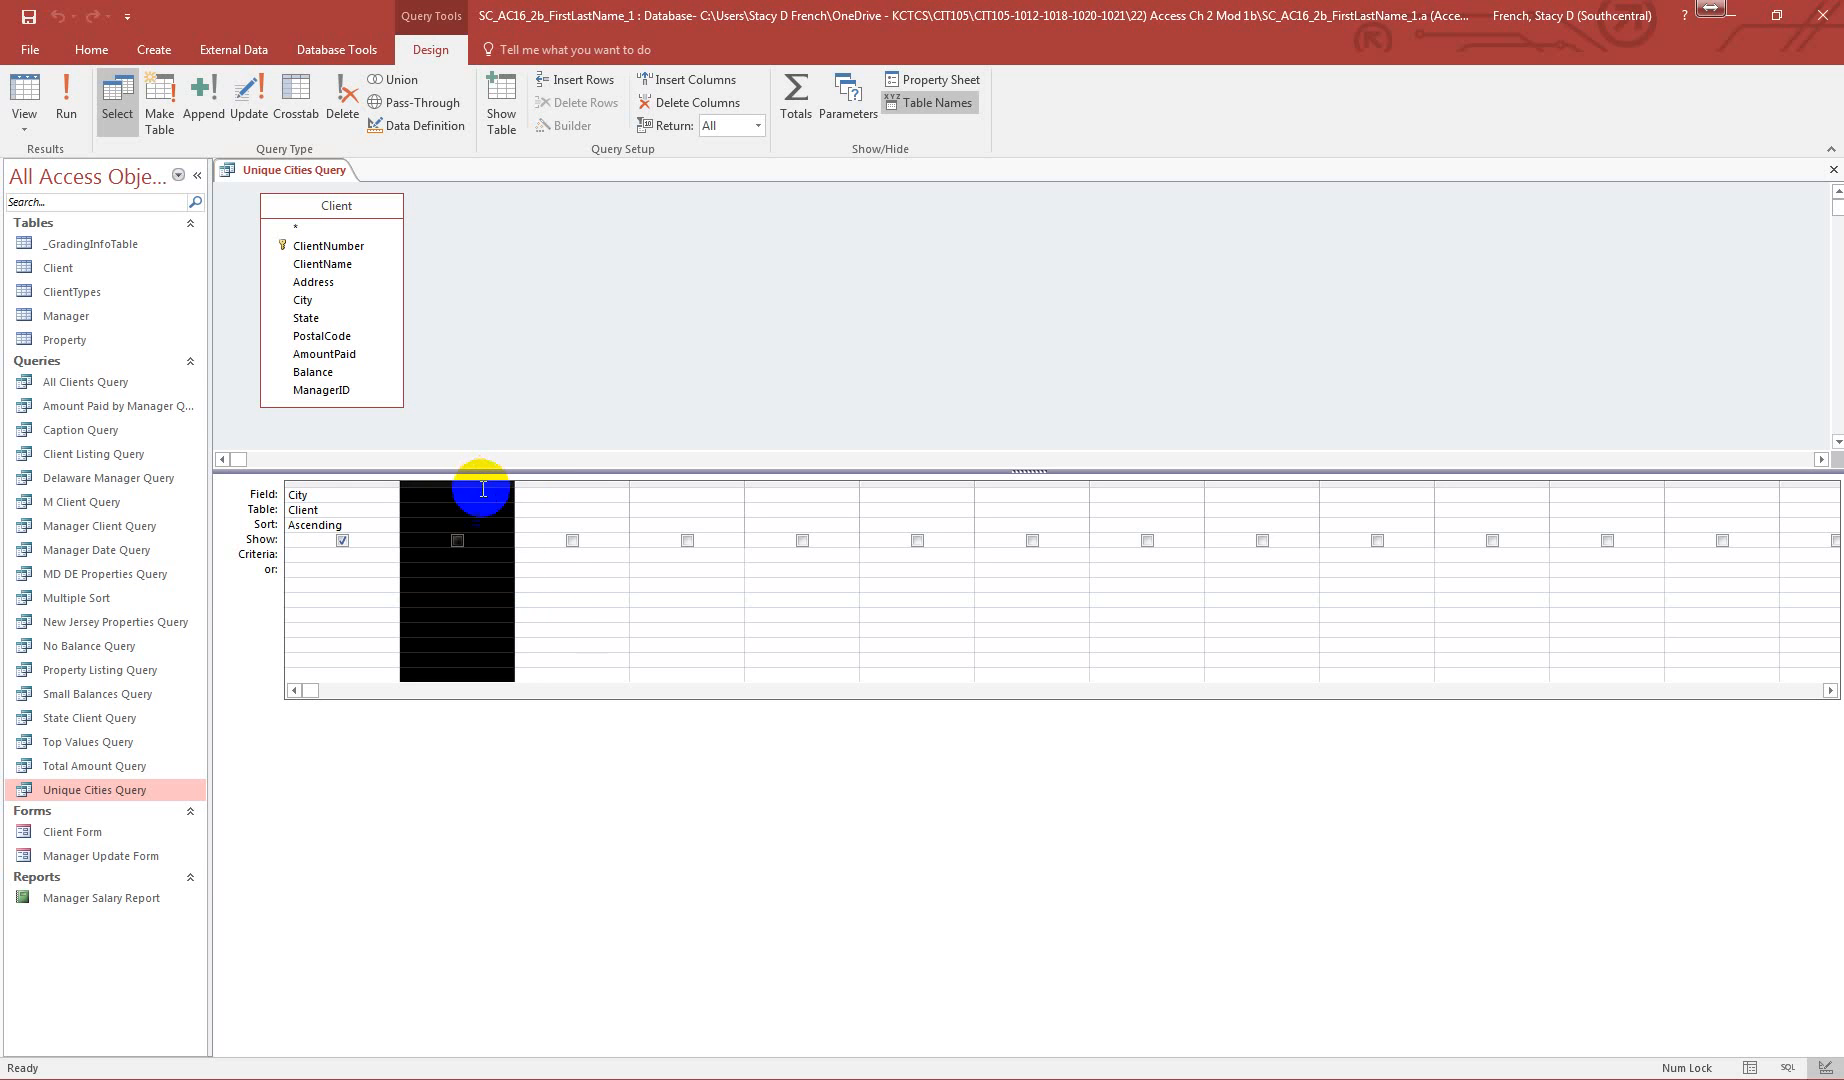
left_click(929, 83)
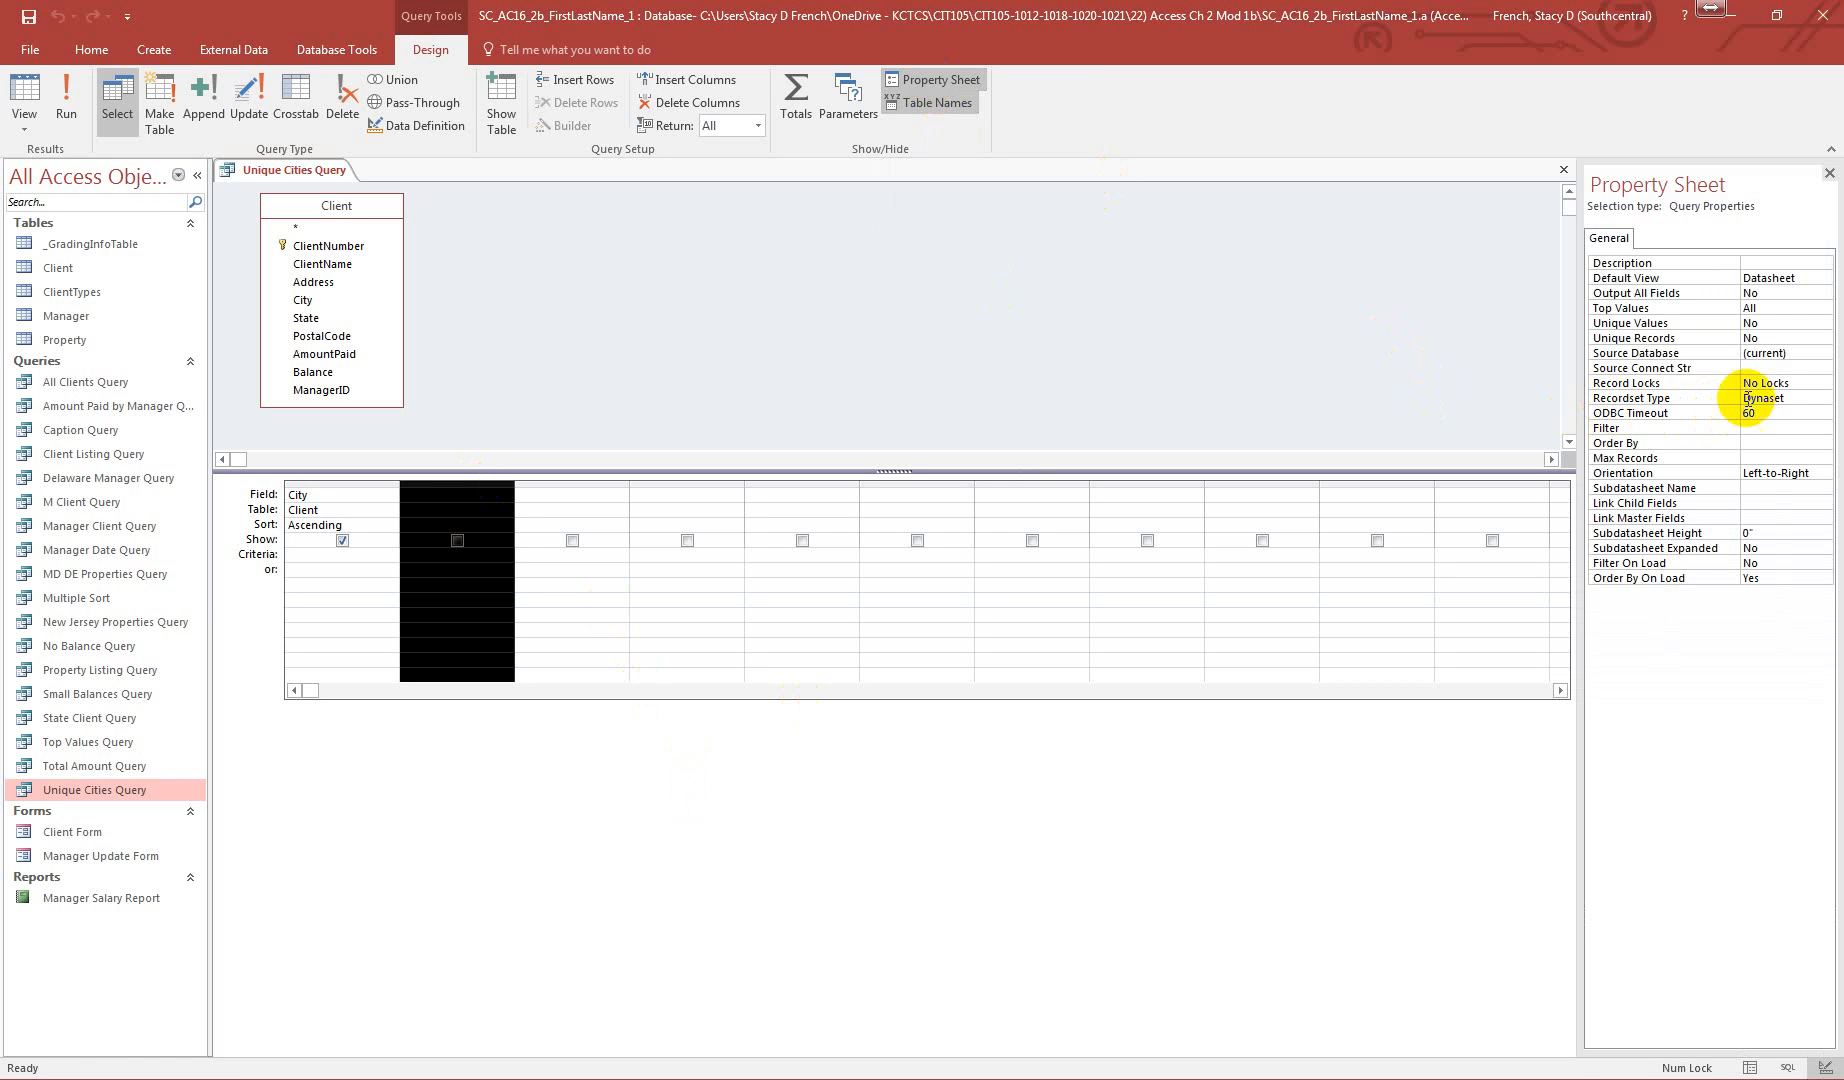
left_click(1797, 322)
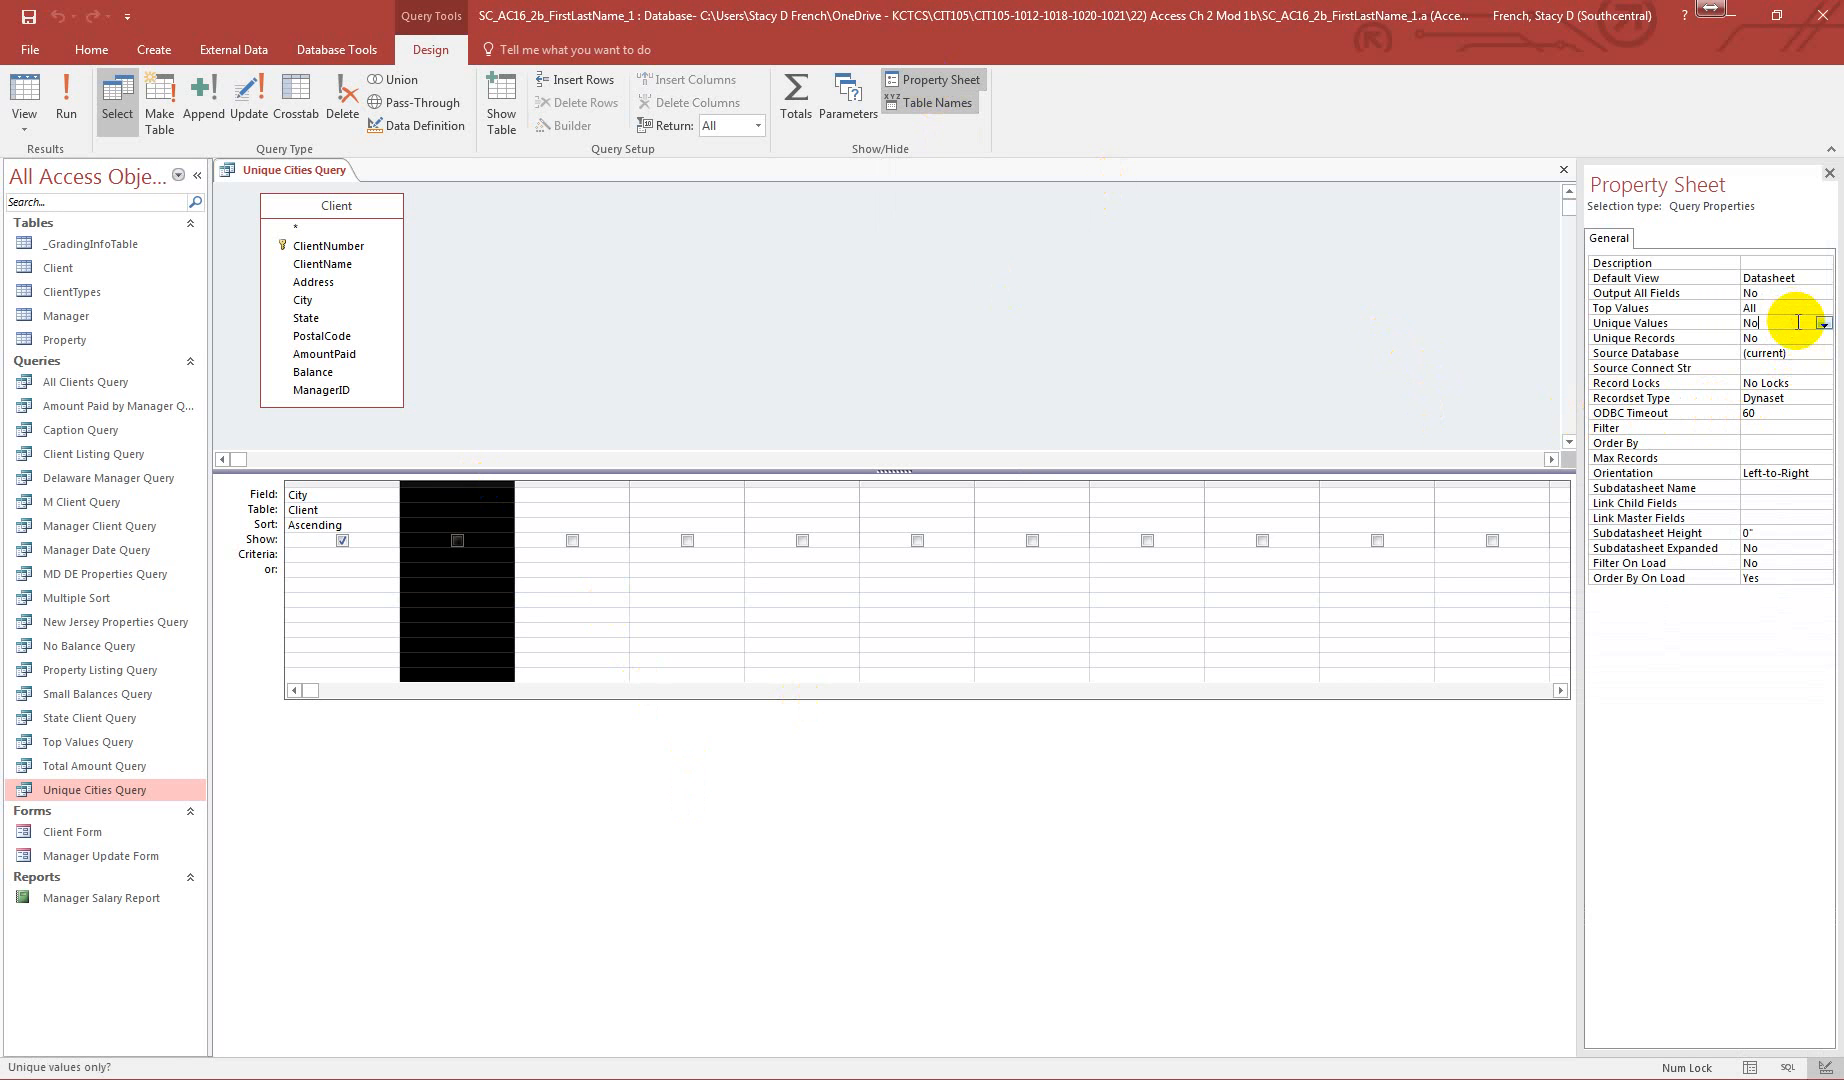
left_click(1823, 323)
left_click(1795, 338)
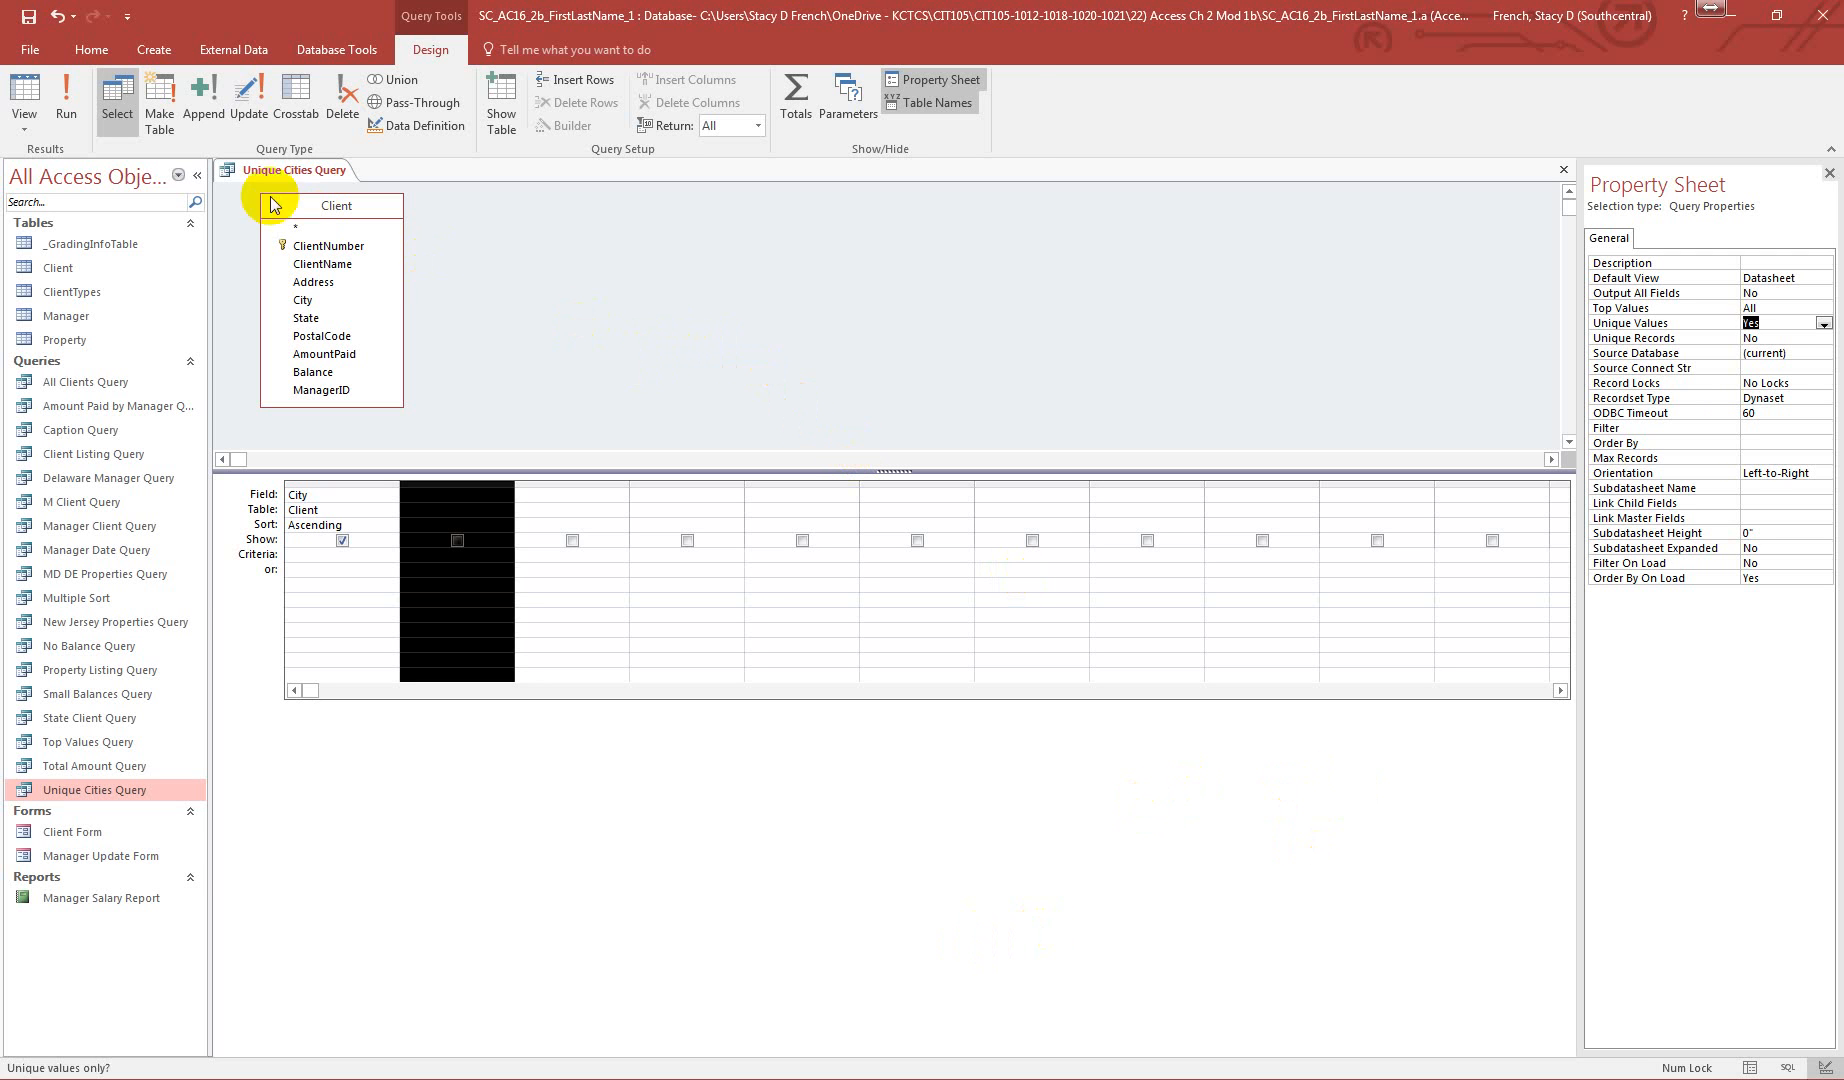
- Run Unique Cities Query and close it, saving the design changes
left_click(67, 95)
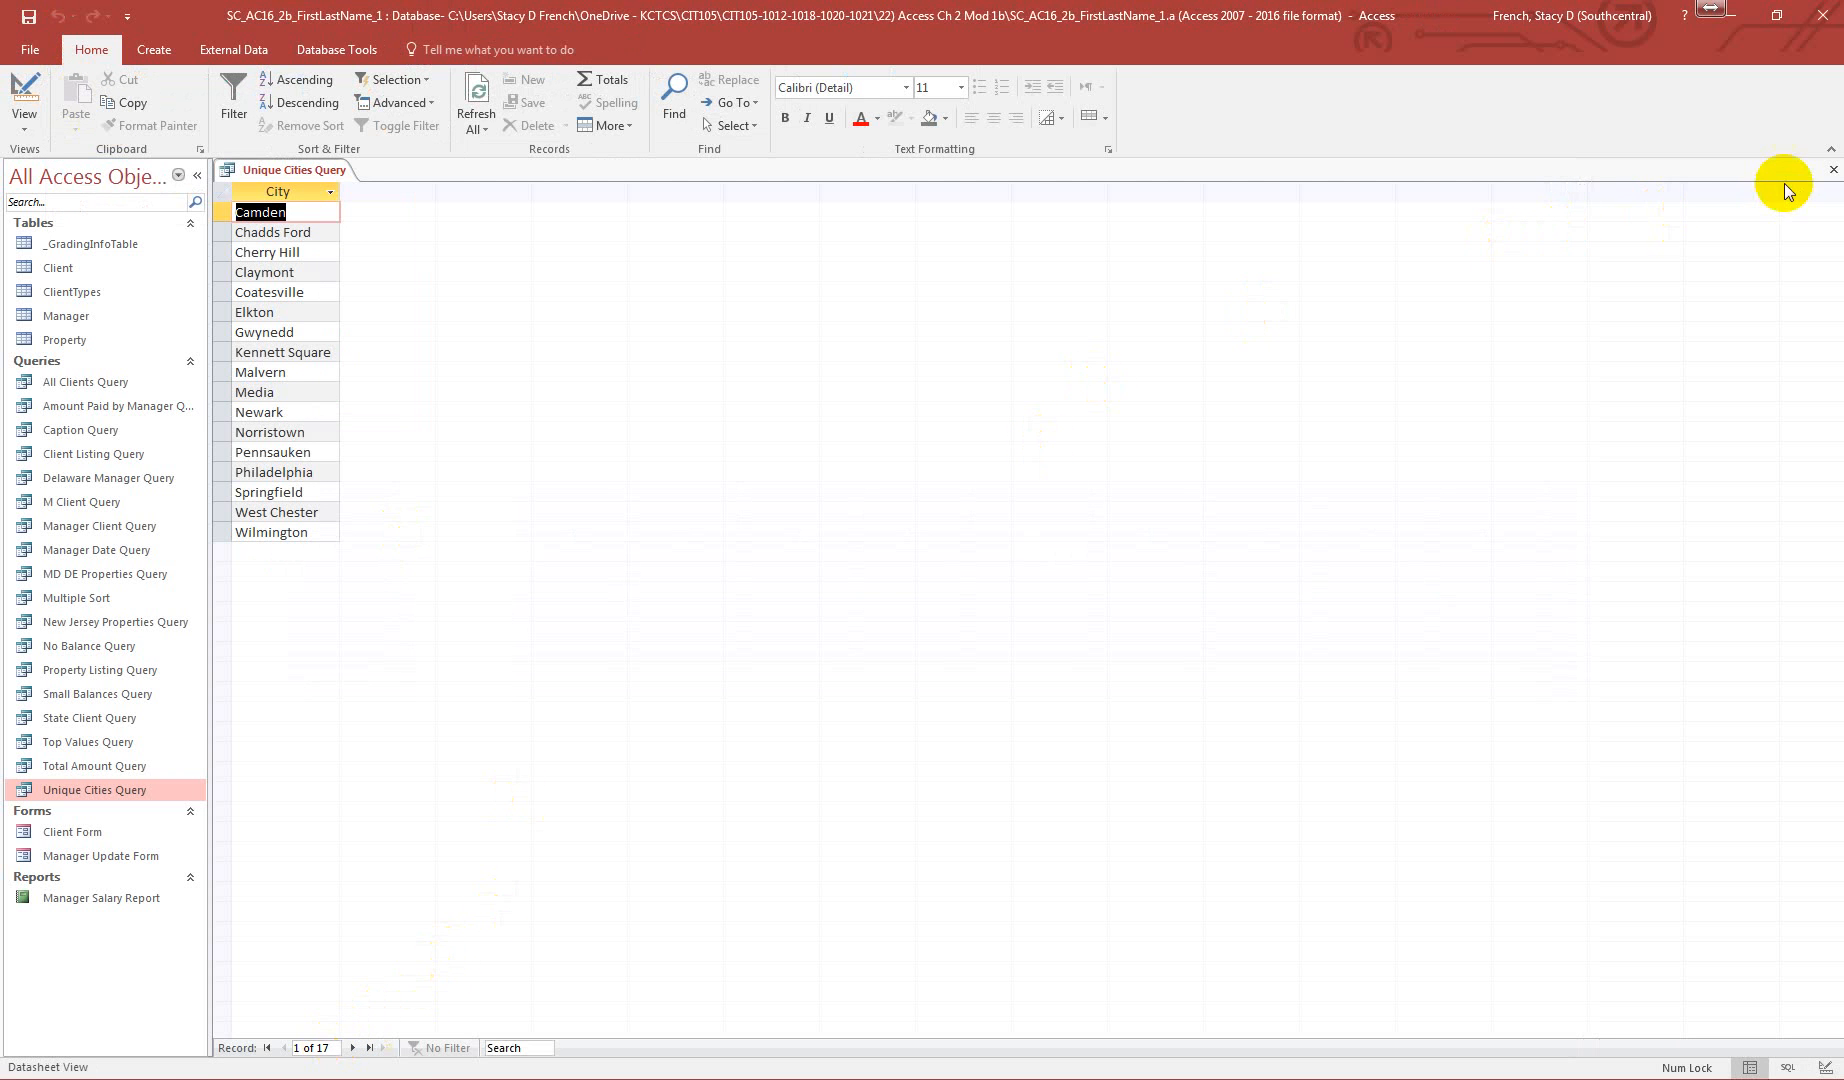
left_click(1833, 169)
left_click(852, 604)
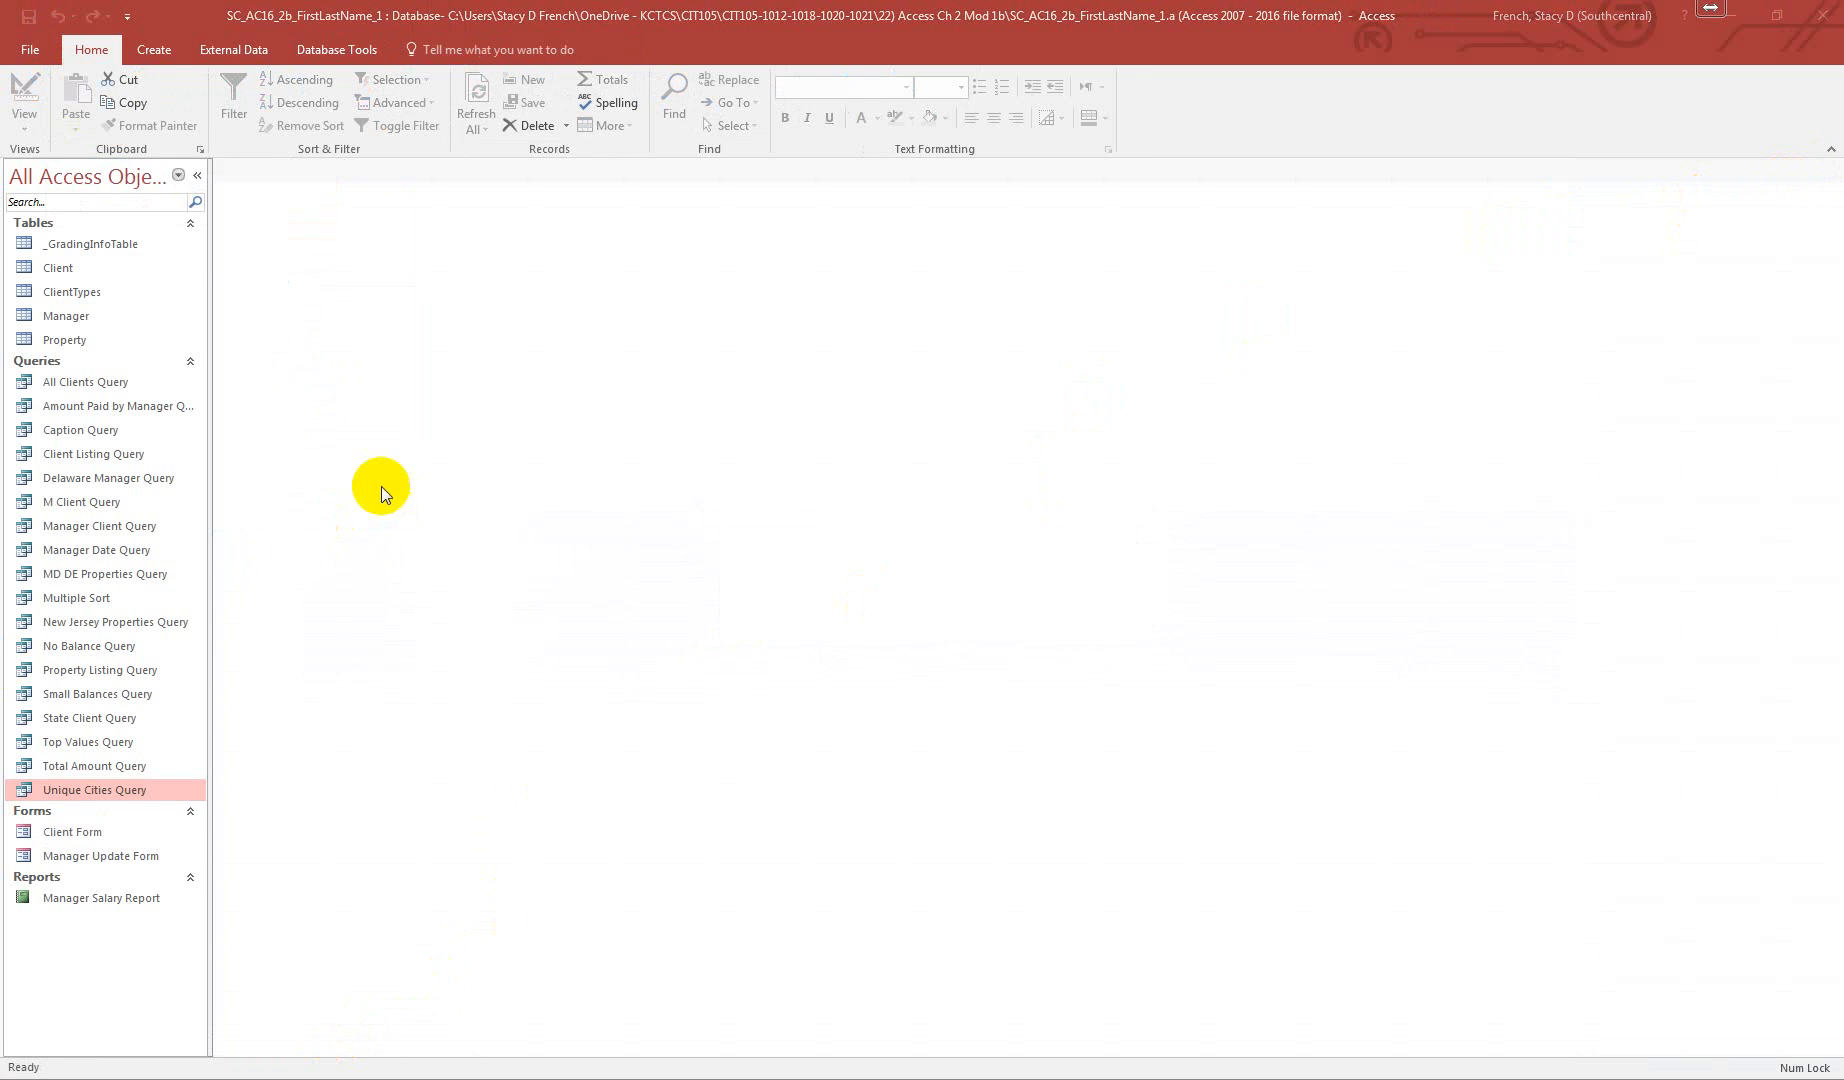
- Start a new crosstab query with the Crosstab Query Wizard, based on the Client table
left_click(153, 51)
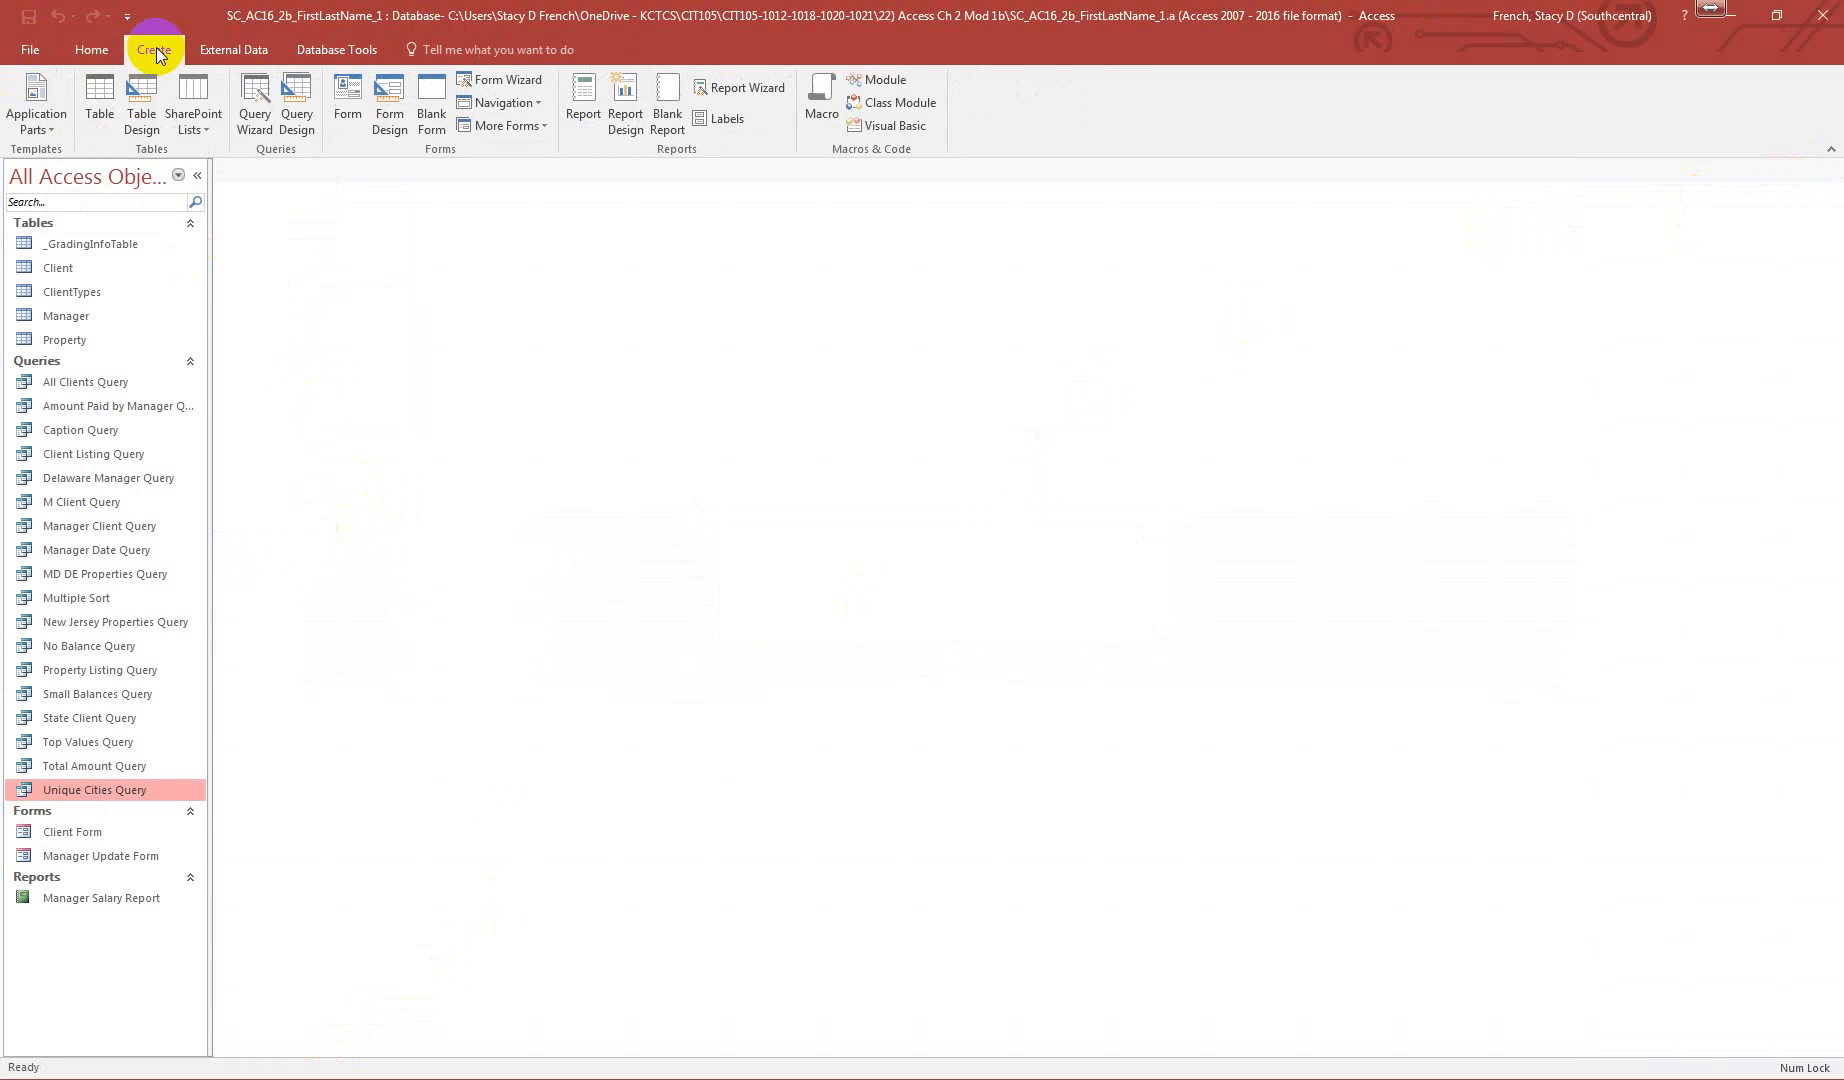
left_click(256, 103)
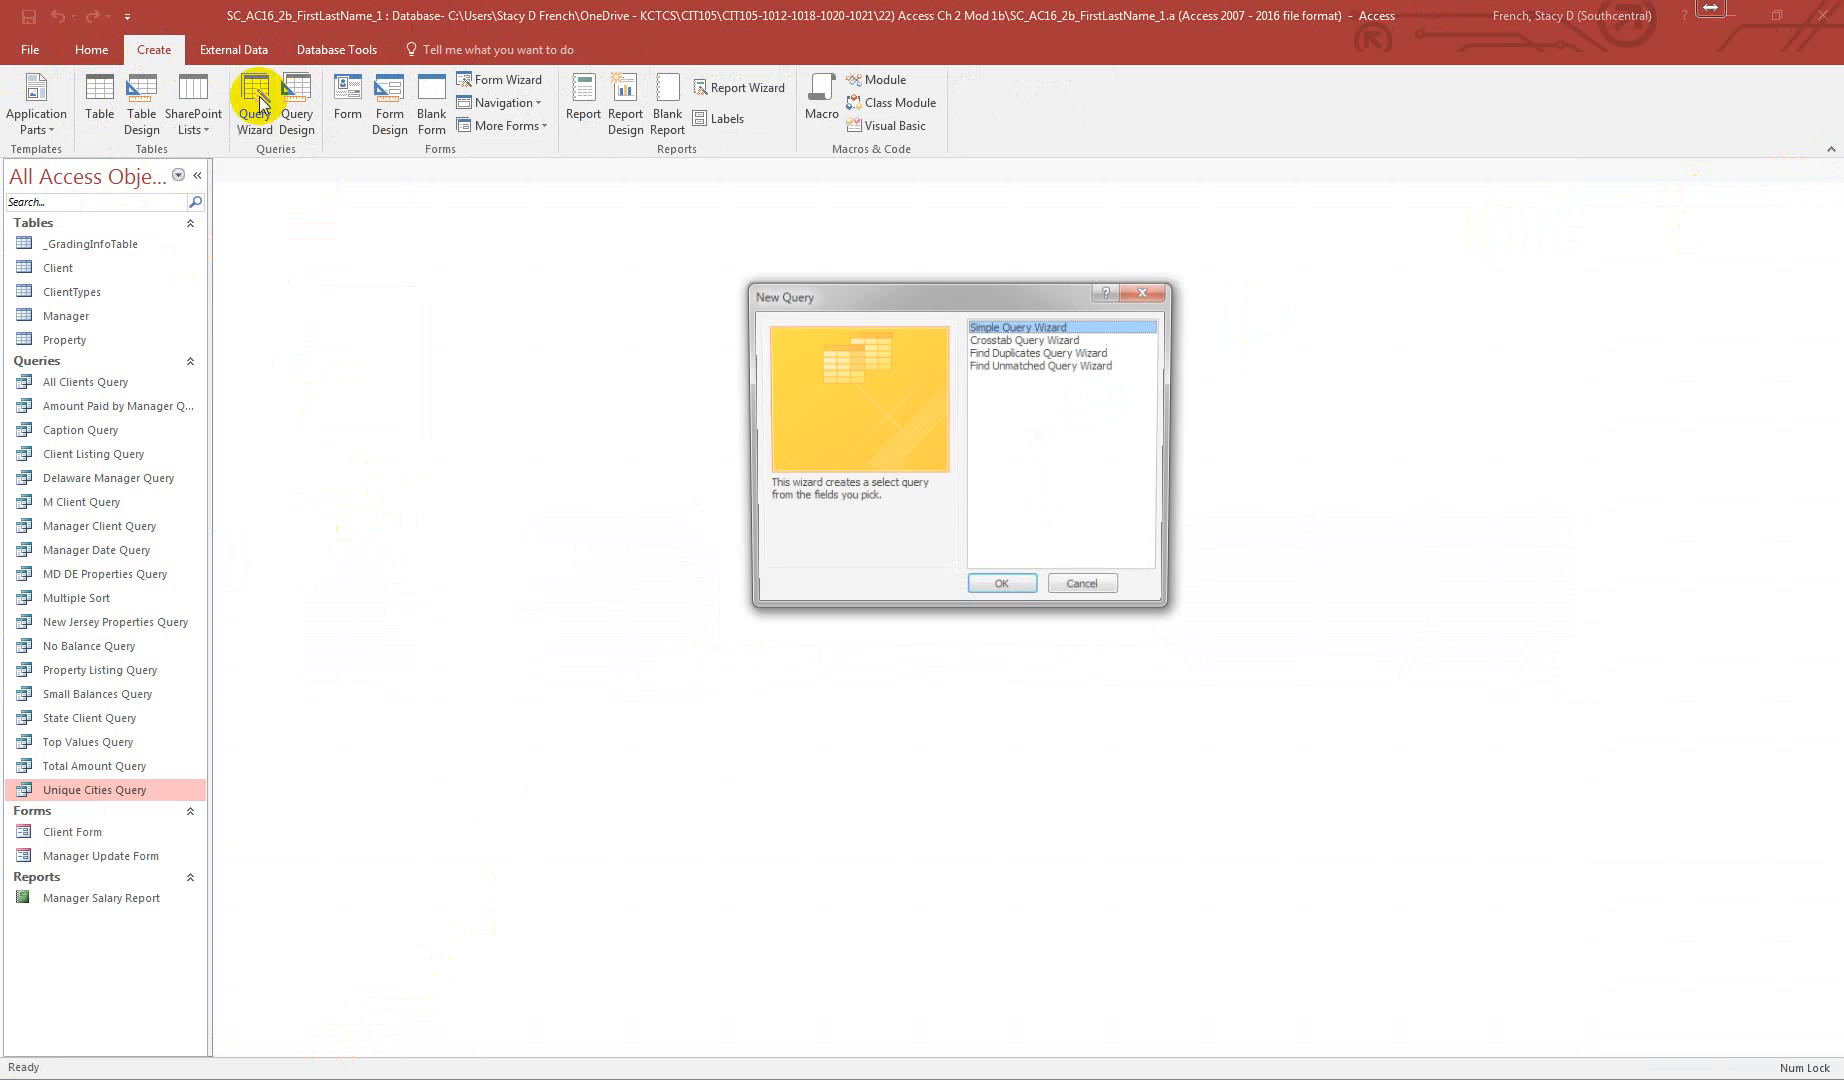
left_click(1020, 340)
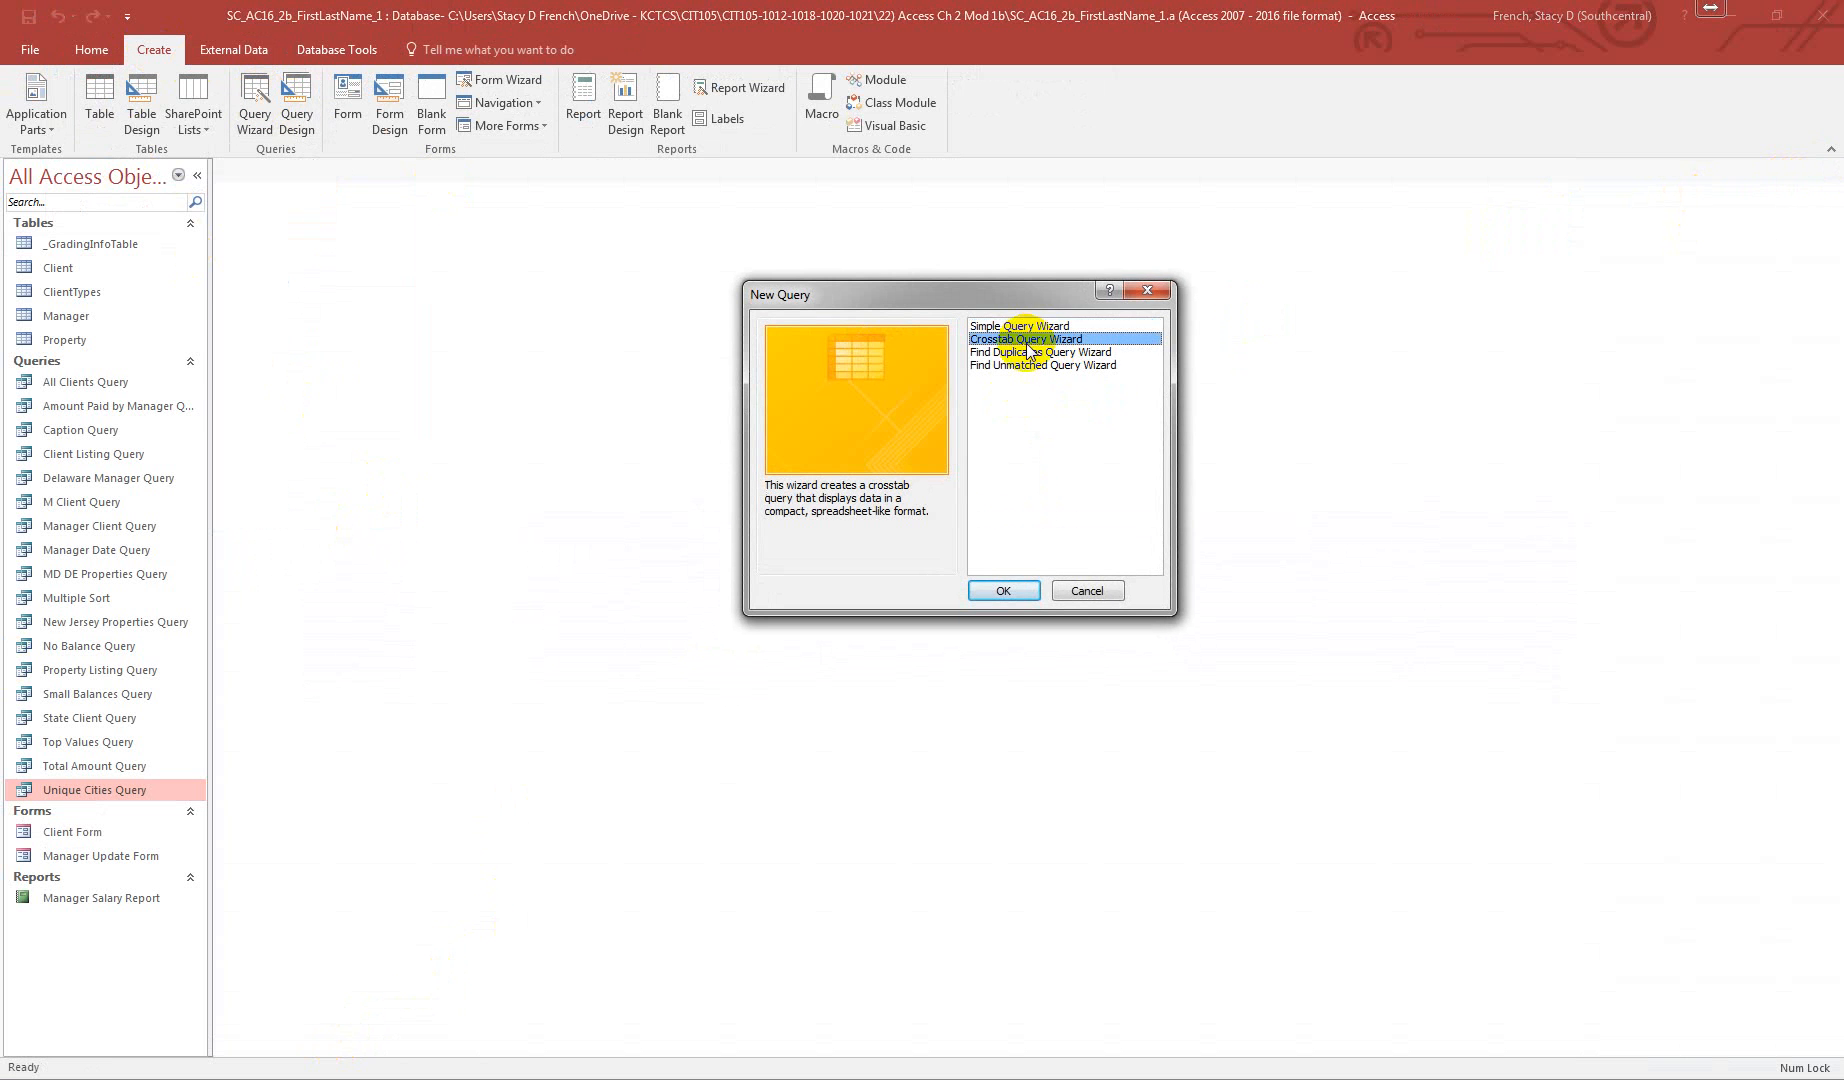
left_click(1004, 590)
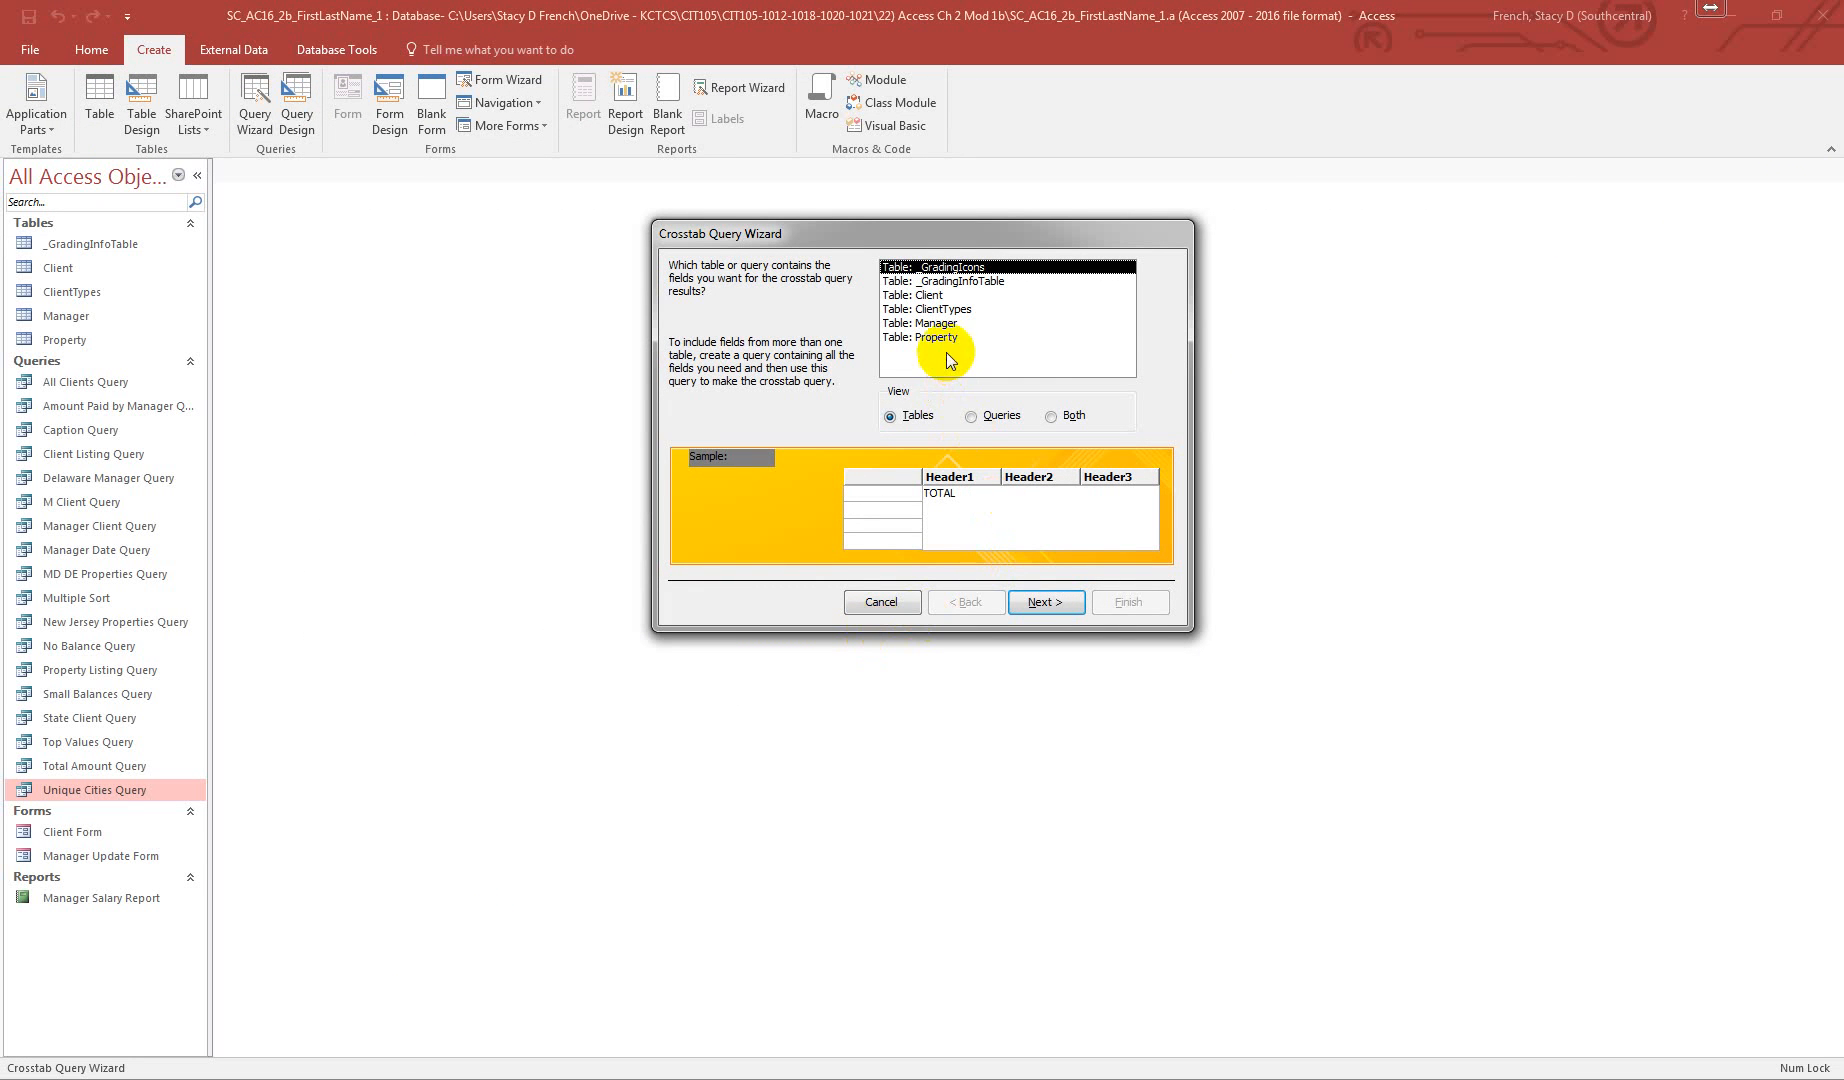
left_click(934, 297)
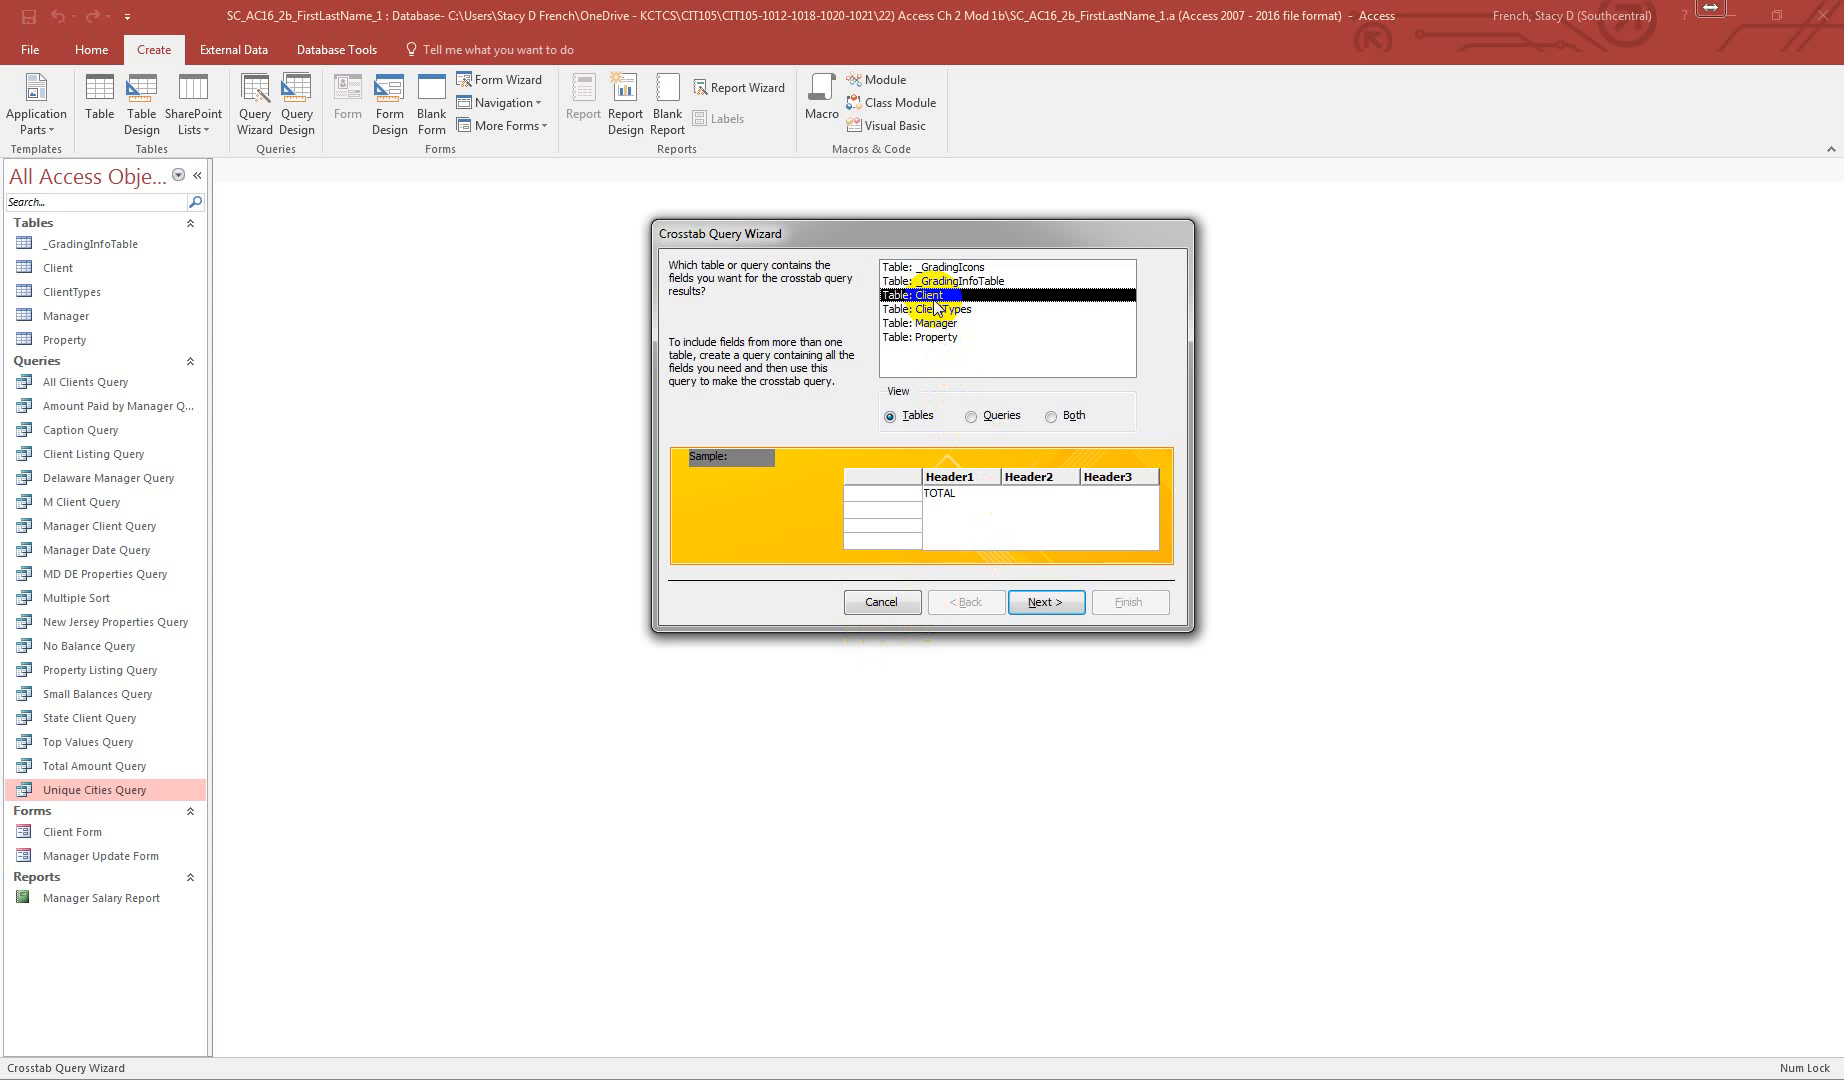
double_click(933, 296)
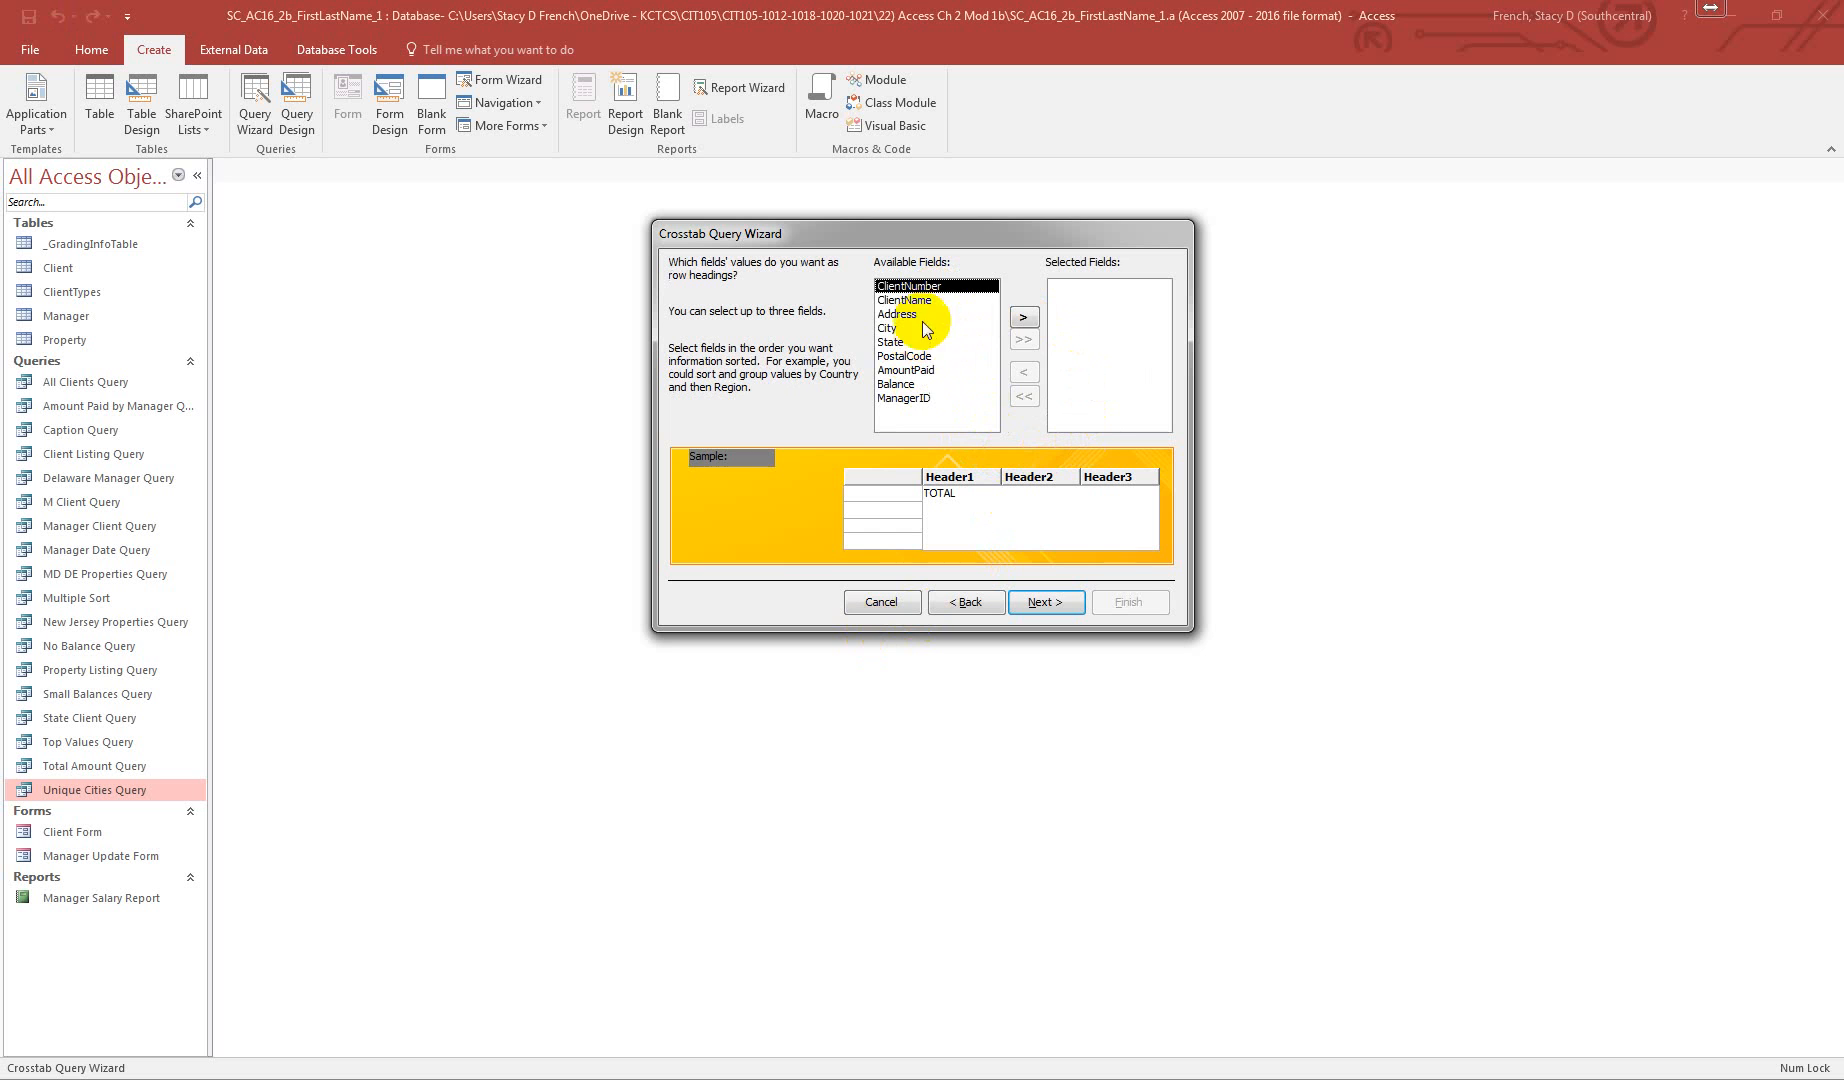
- Use State as the crosstab's row heading and ManagerID as its column heading
left_click(905, 342)
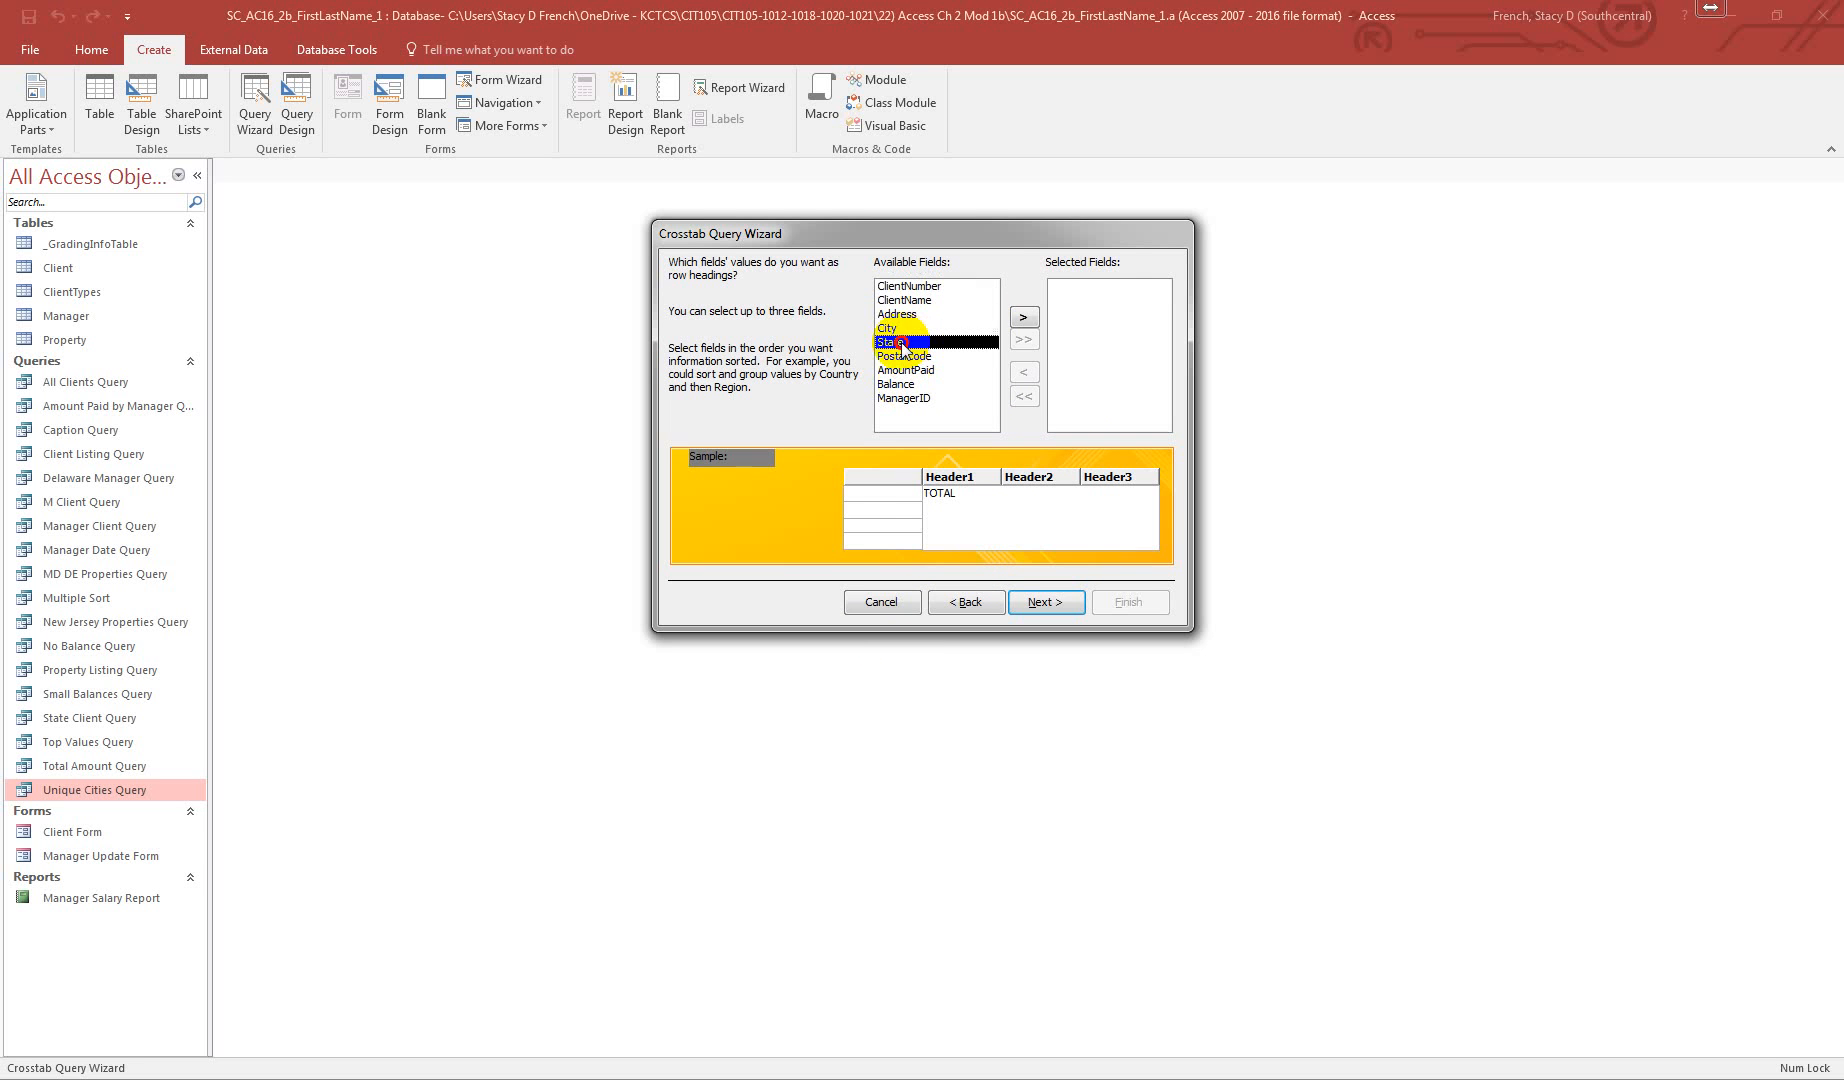
left_click(1022, 319)
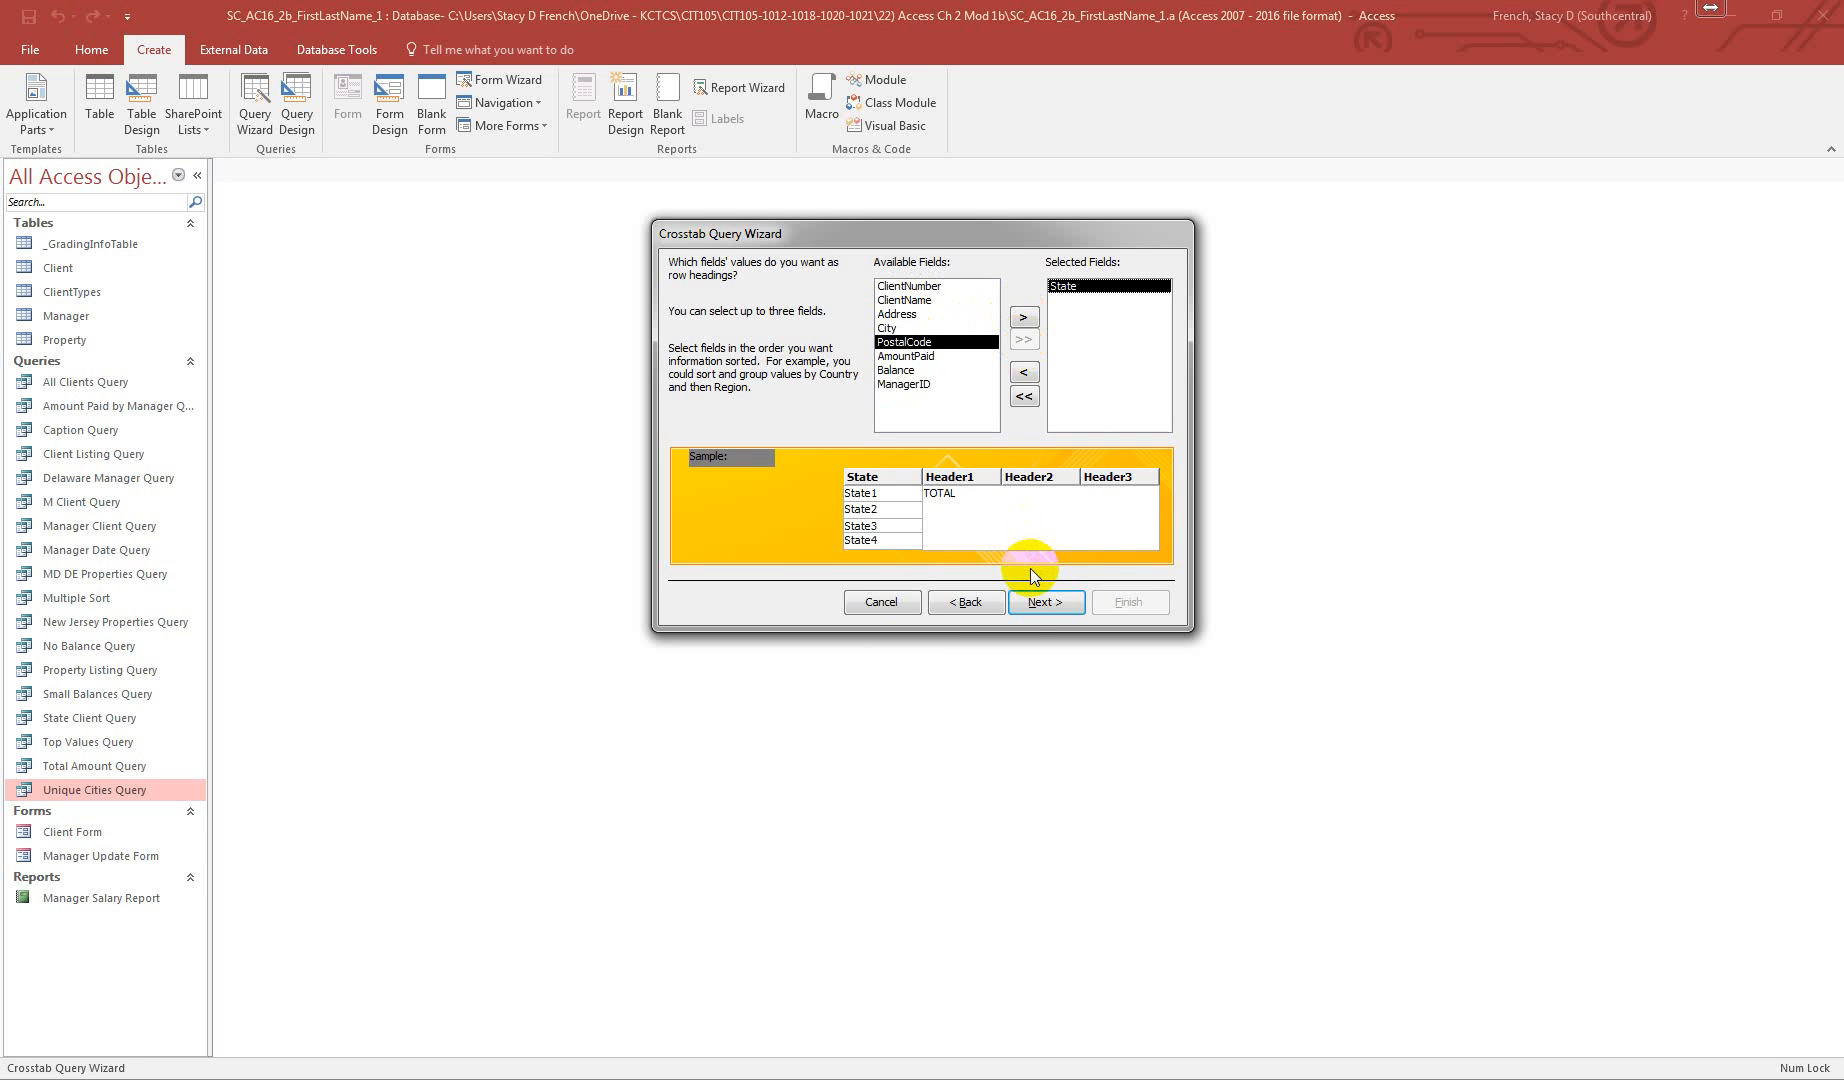
left_click(1035, 598)
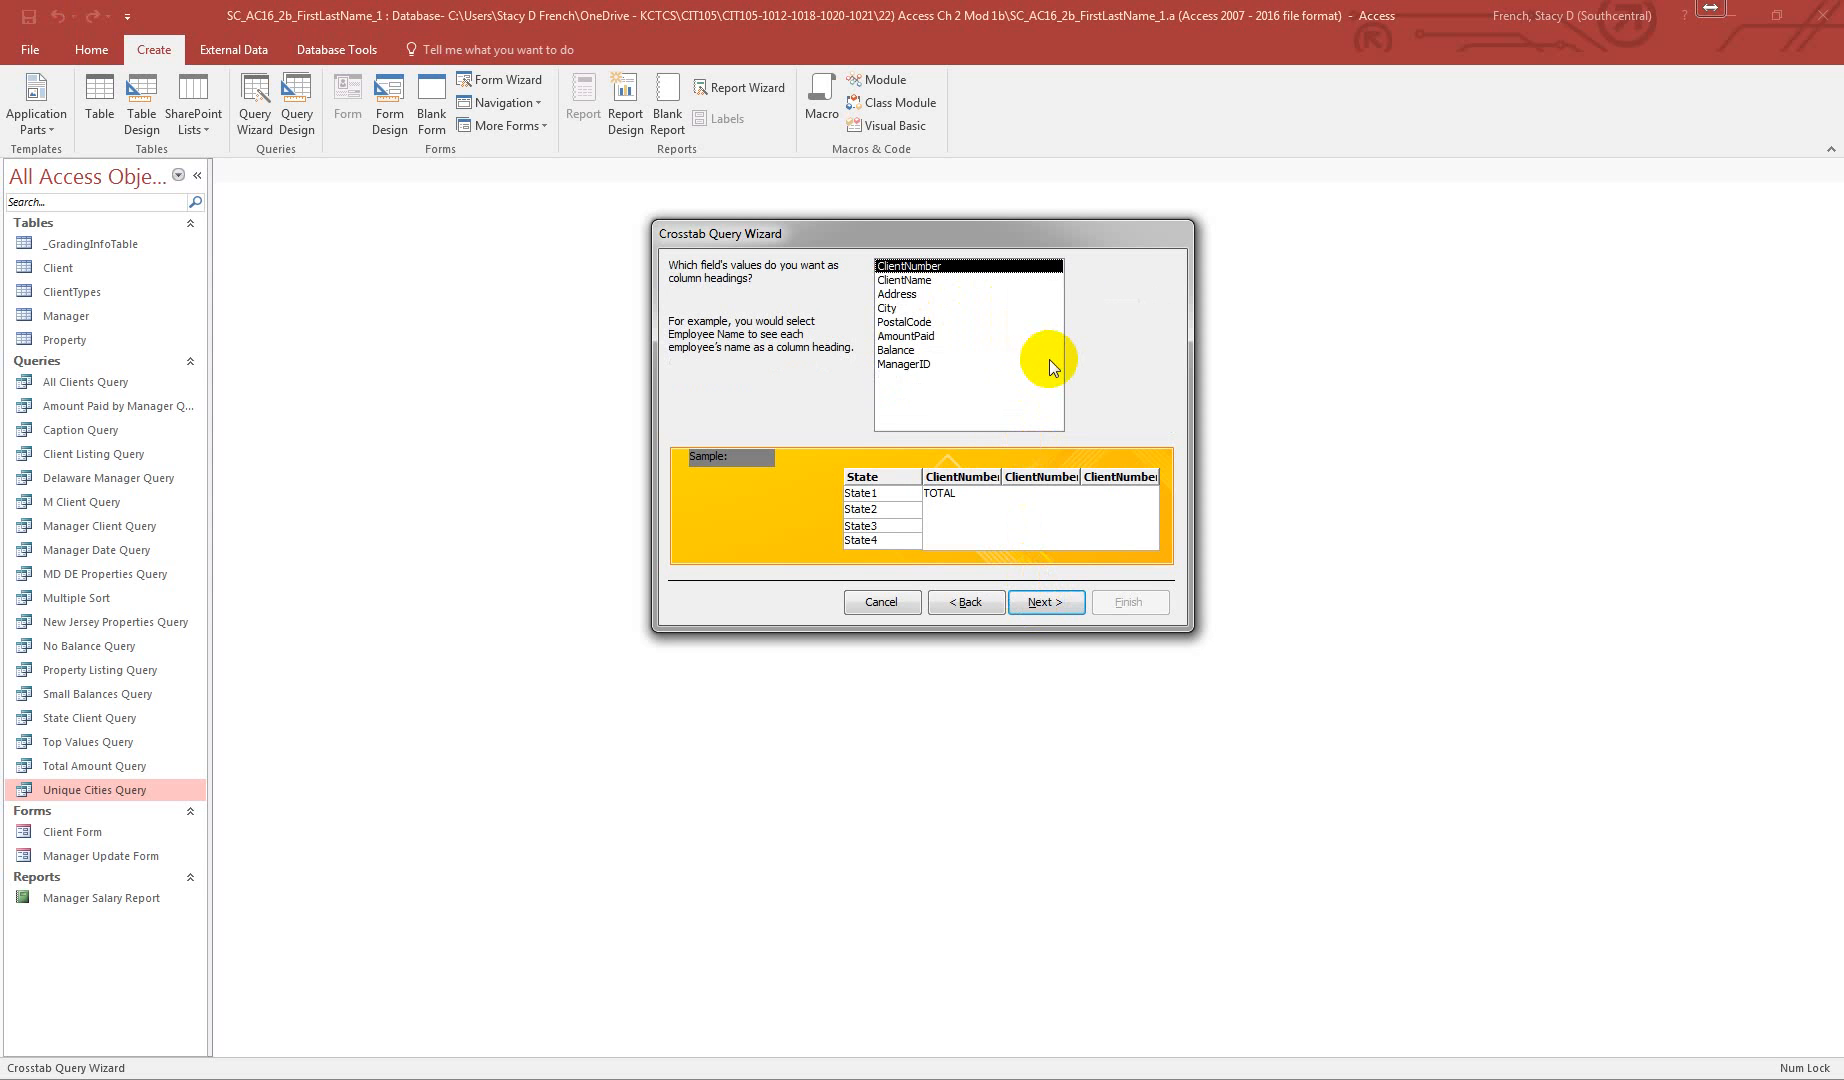
left_click(941, 366)
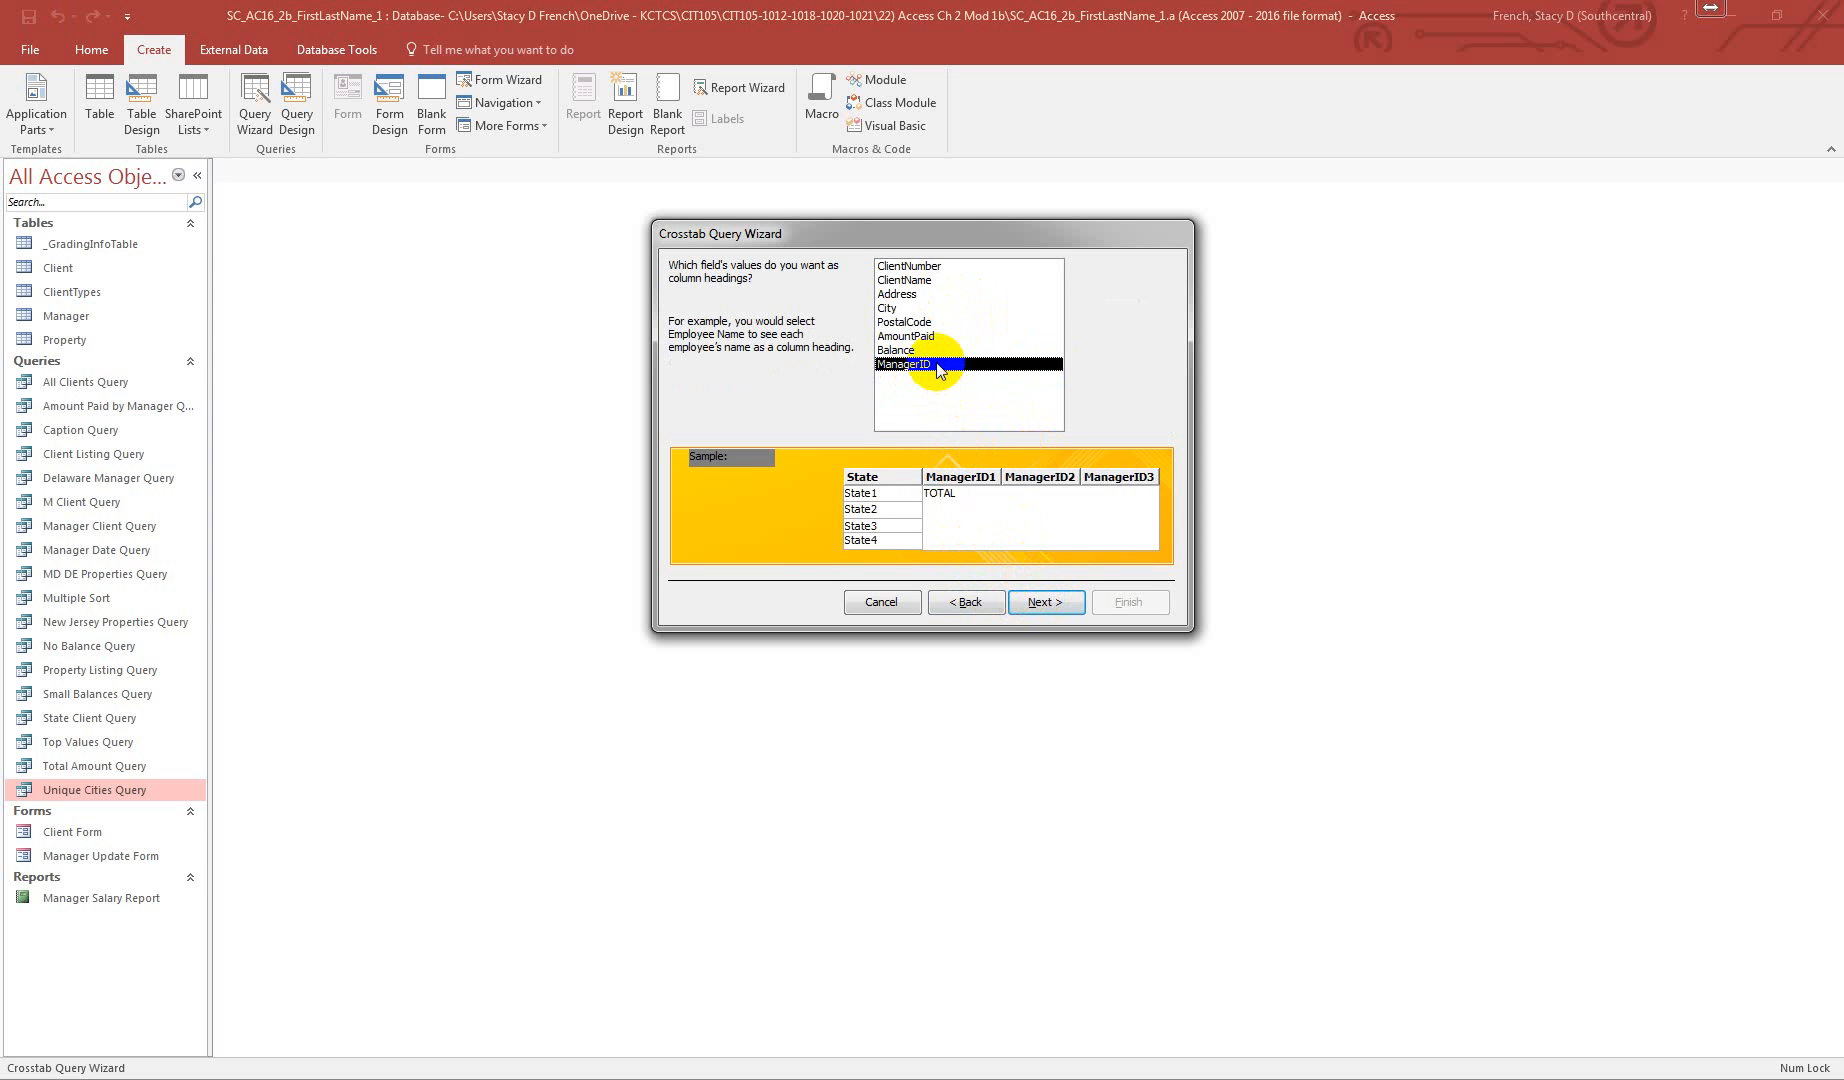
double_click(940, 366)
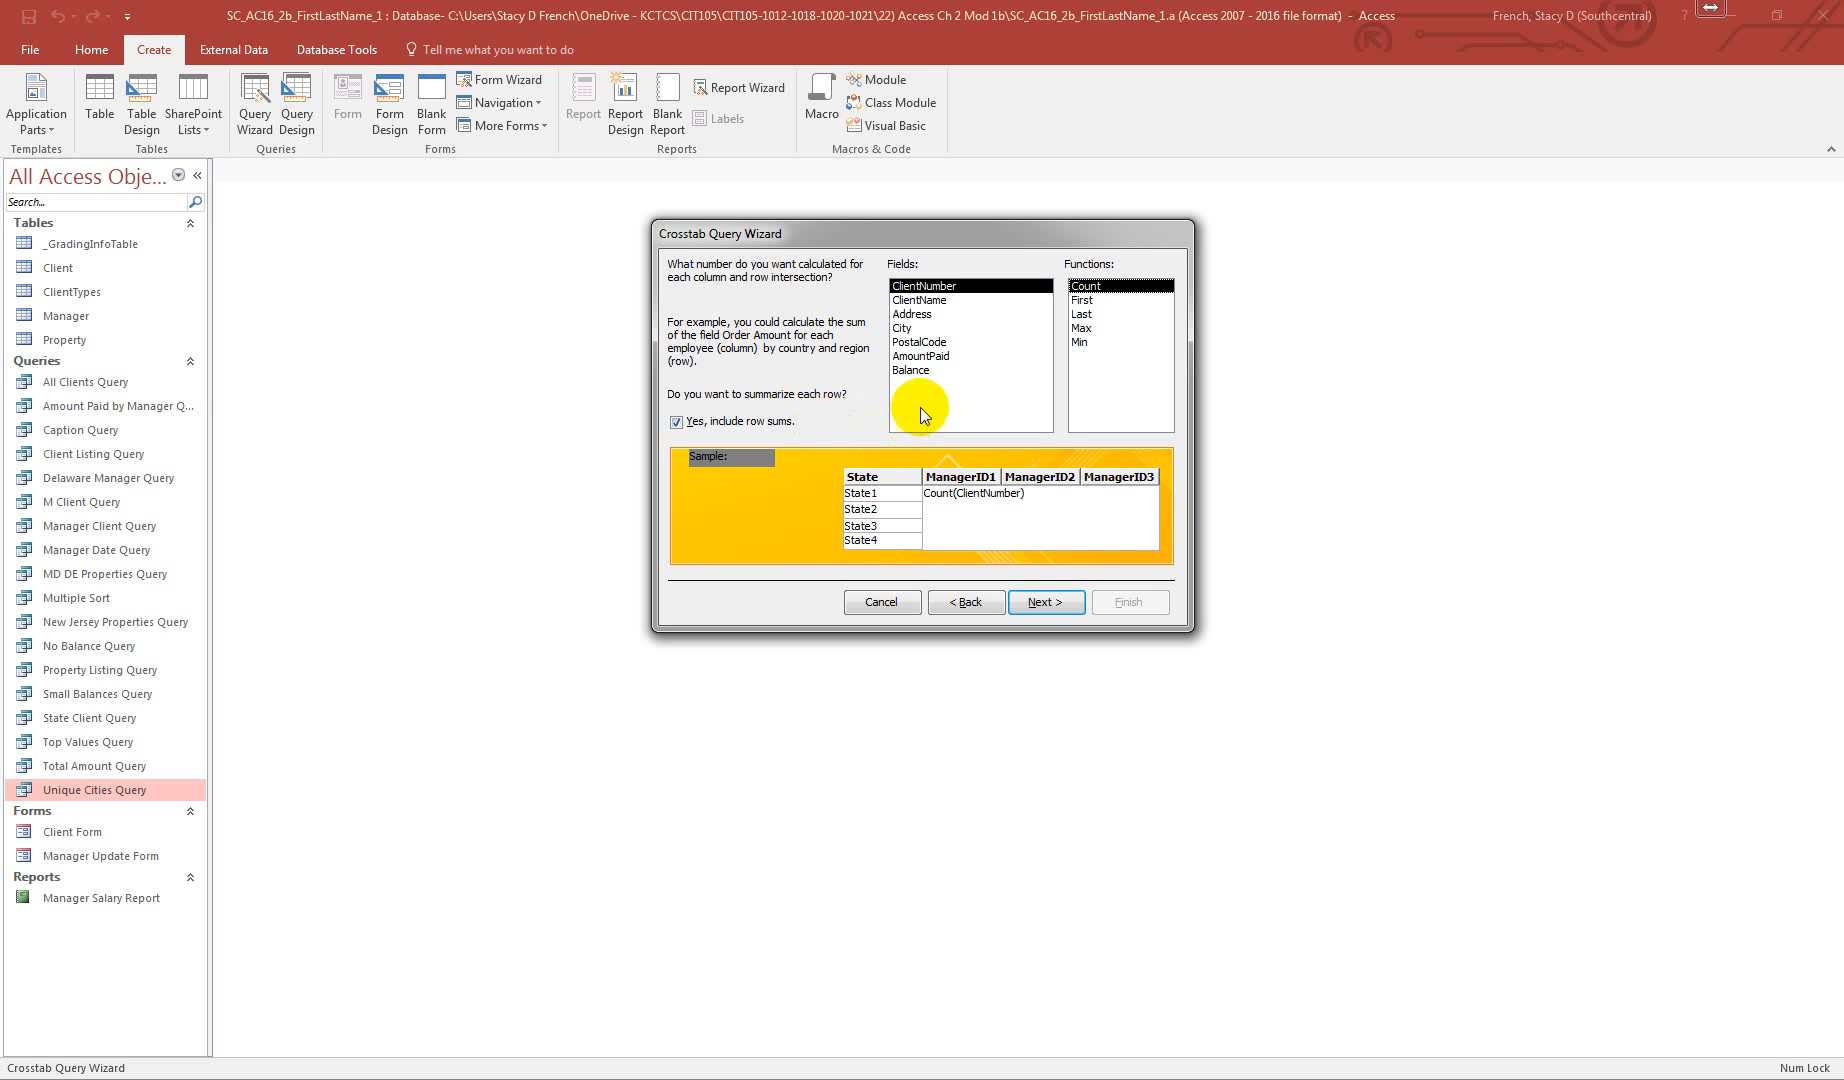
- Calculate the Sum of AmountPaid at each row and column intersection of the crosstab
left_click(925, 356)
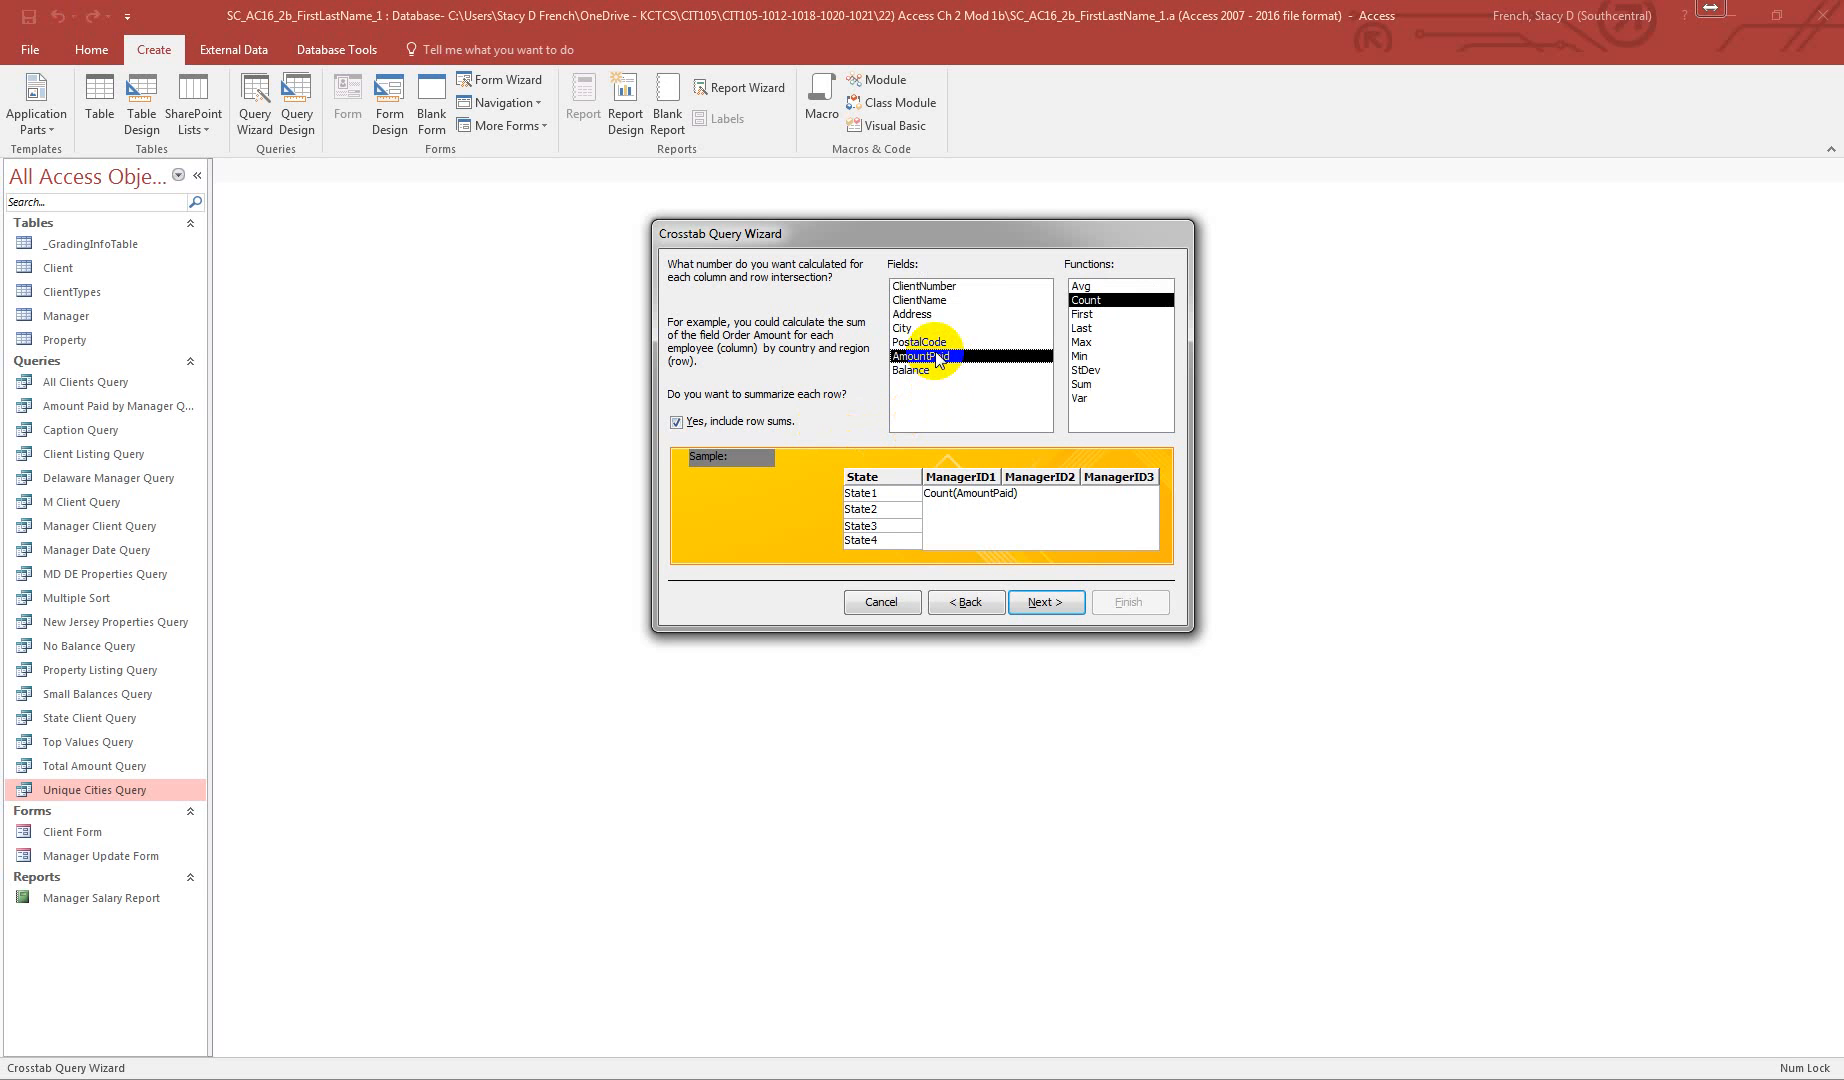
left_click(1088, 385)
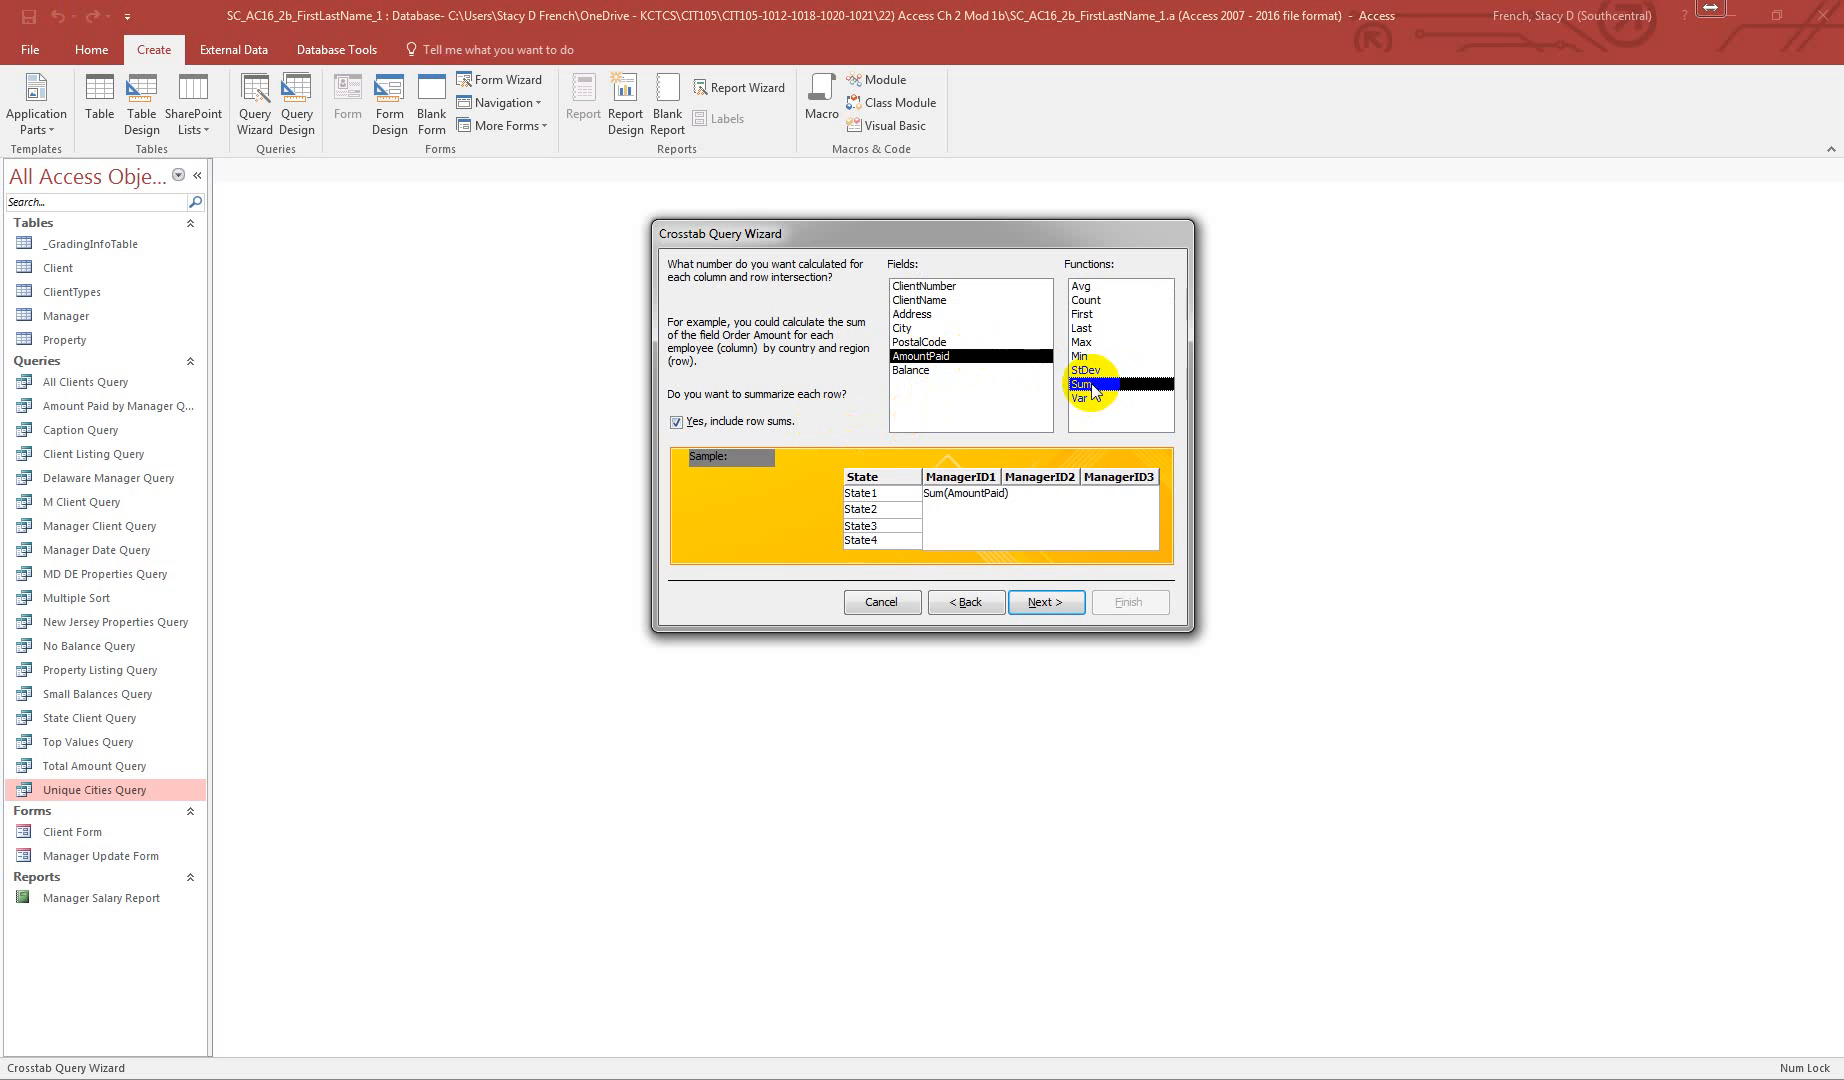
left_click(1044, 603)
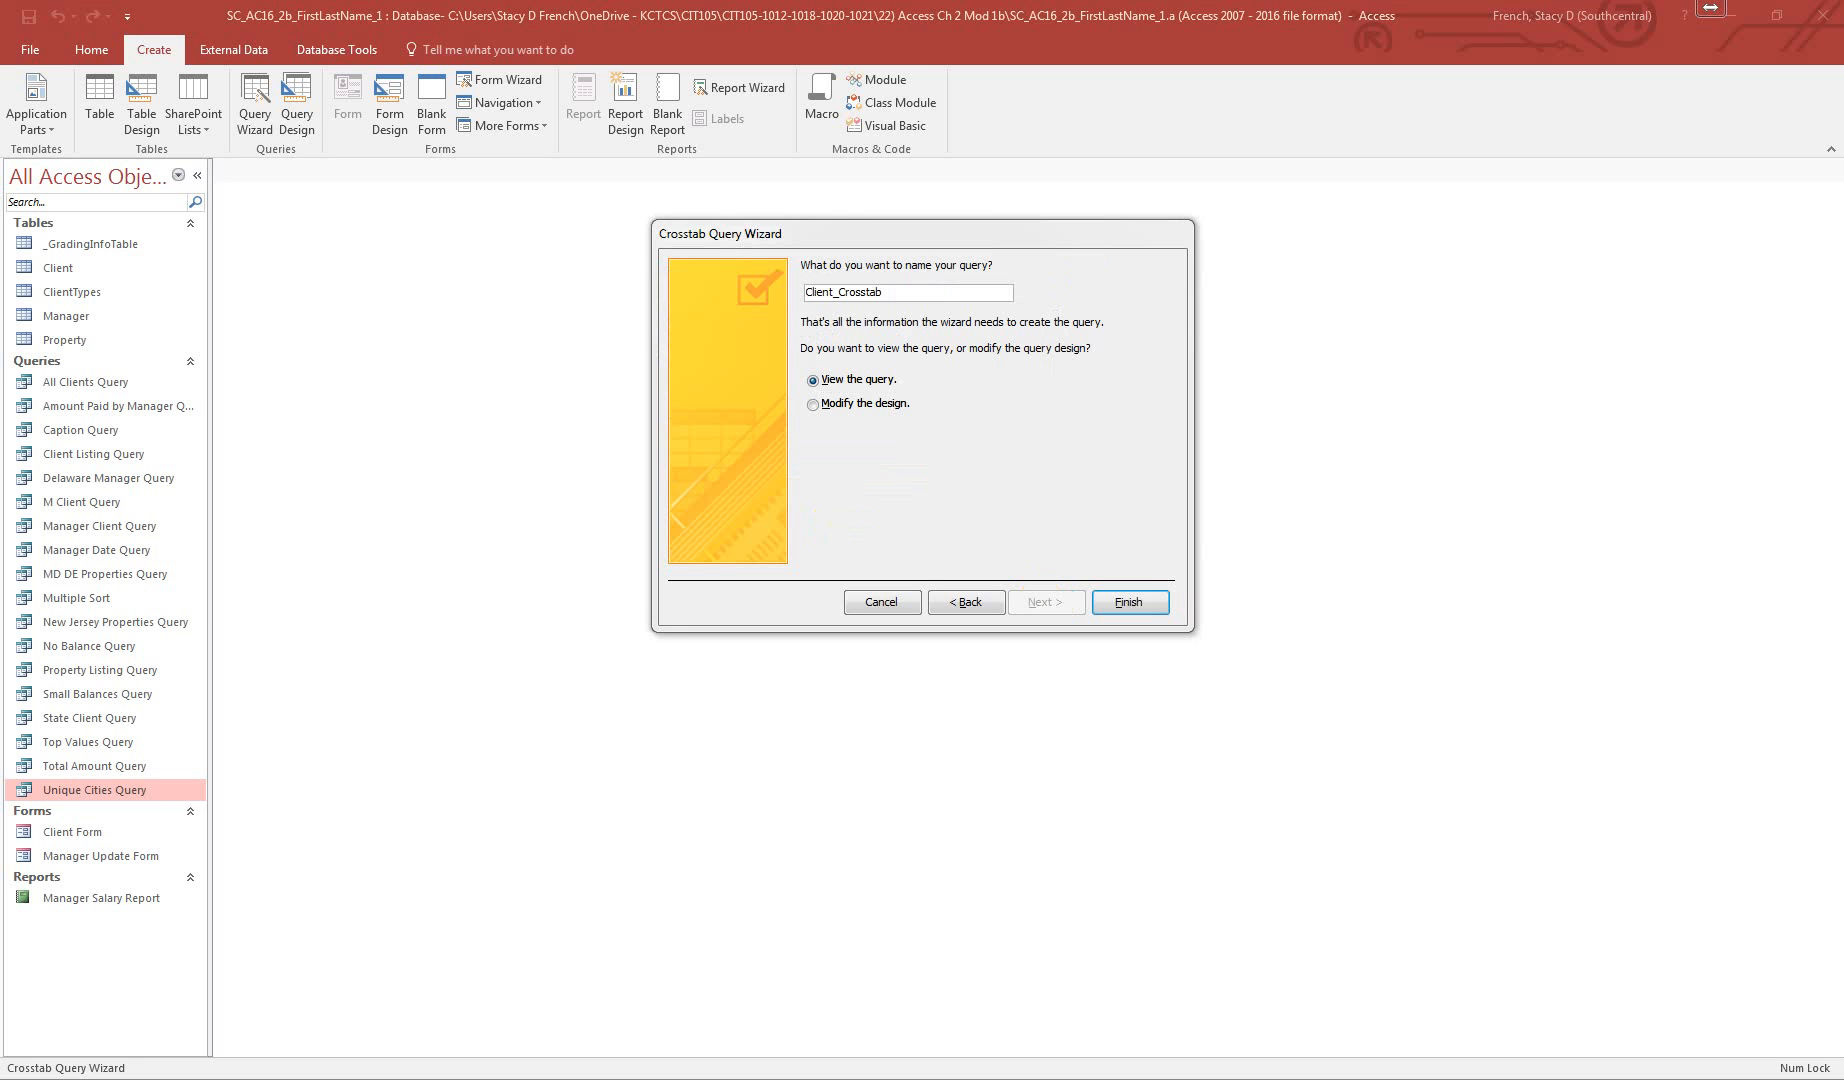
- Name the query State-Manager Crosstab, finish the wizard to view its results, and close it
left_click_drag(885, 296, 758, 299)
left_click_drag(938, 293, 790, 295)
type("State-Manager Crosstab")
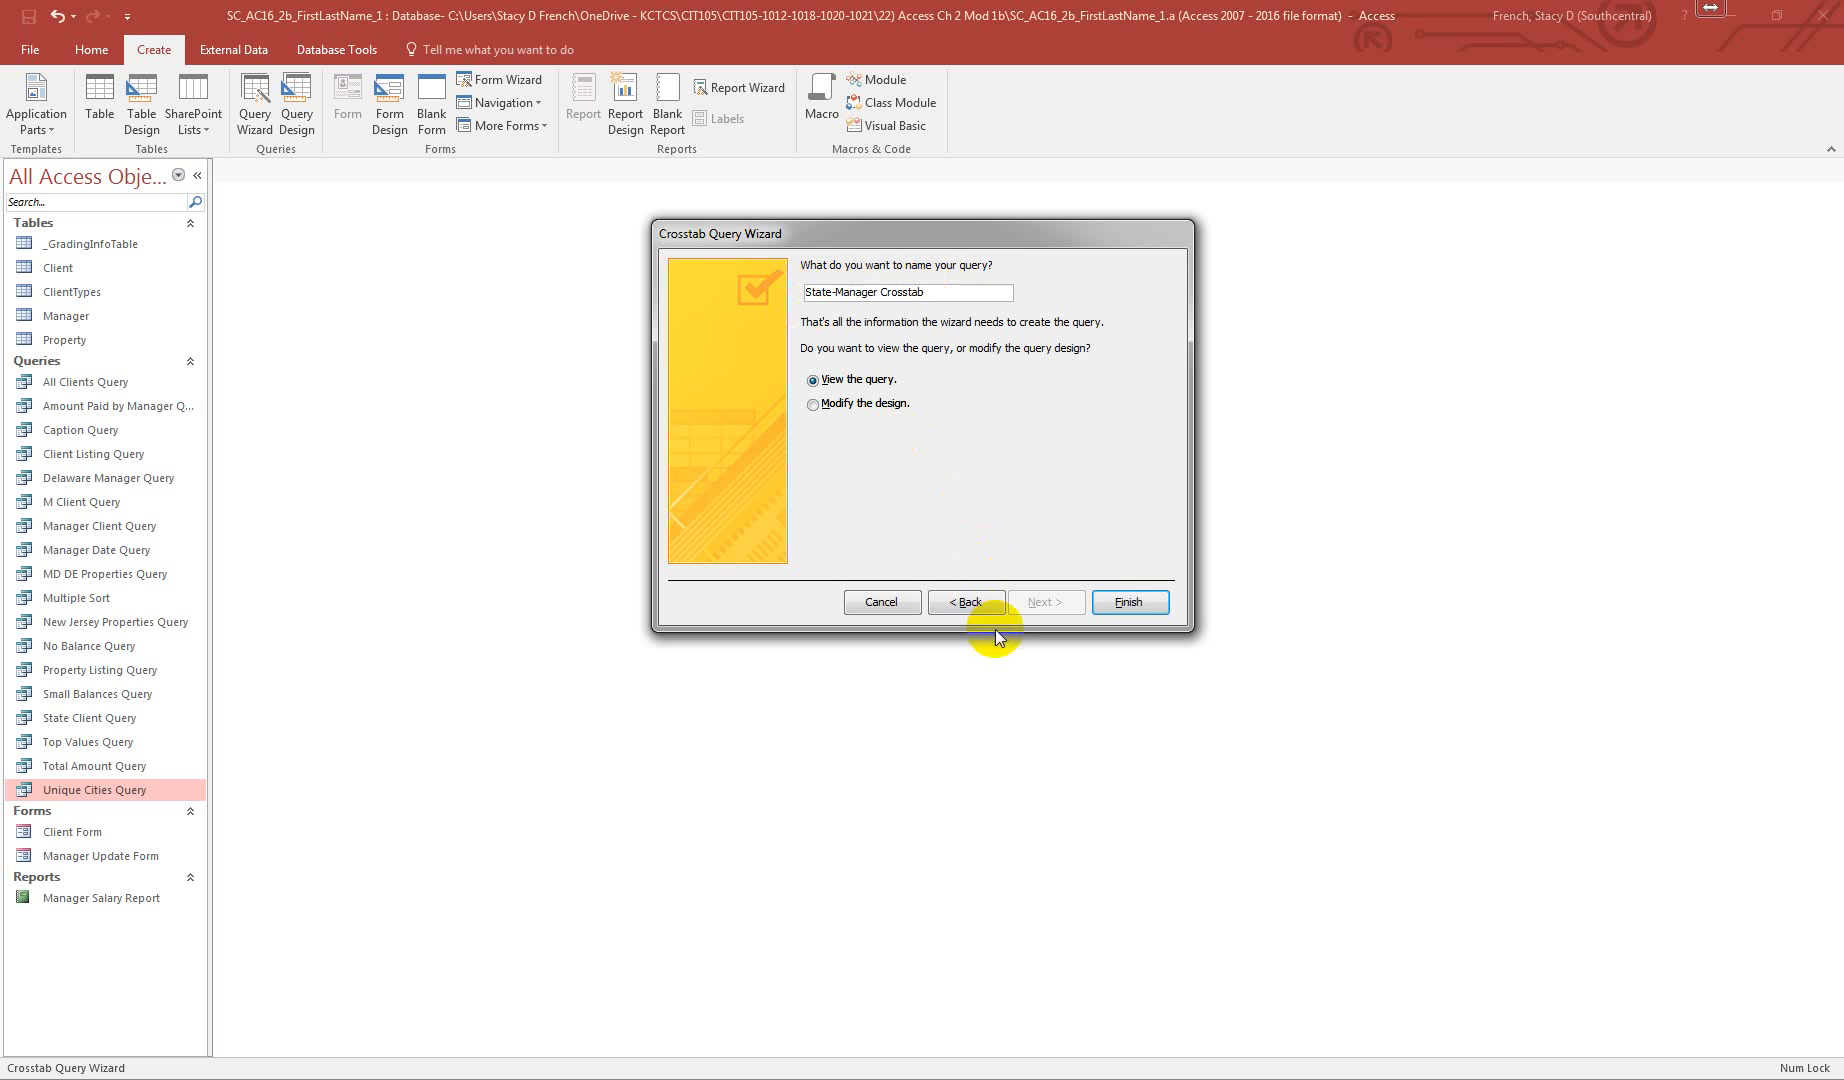
left_click(1121, 607)
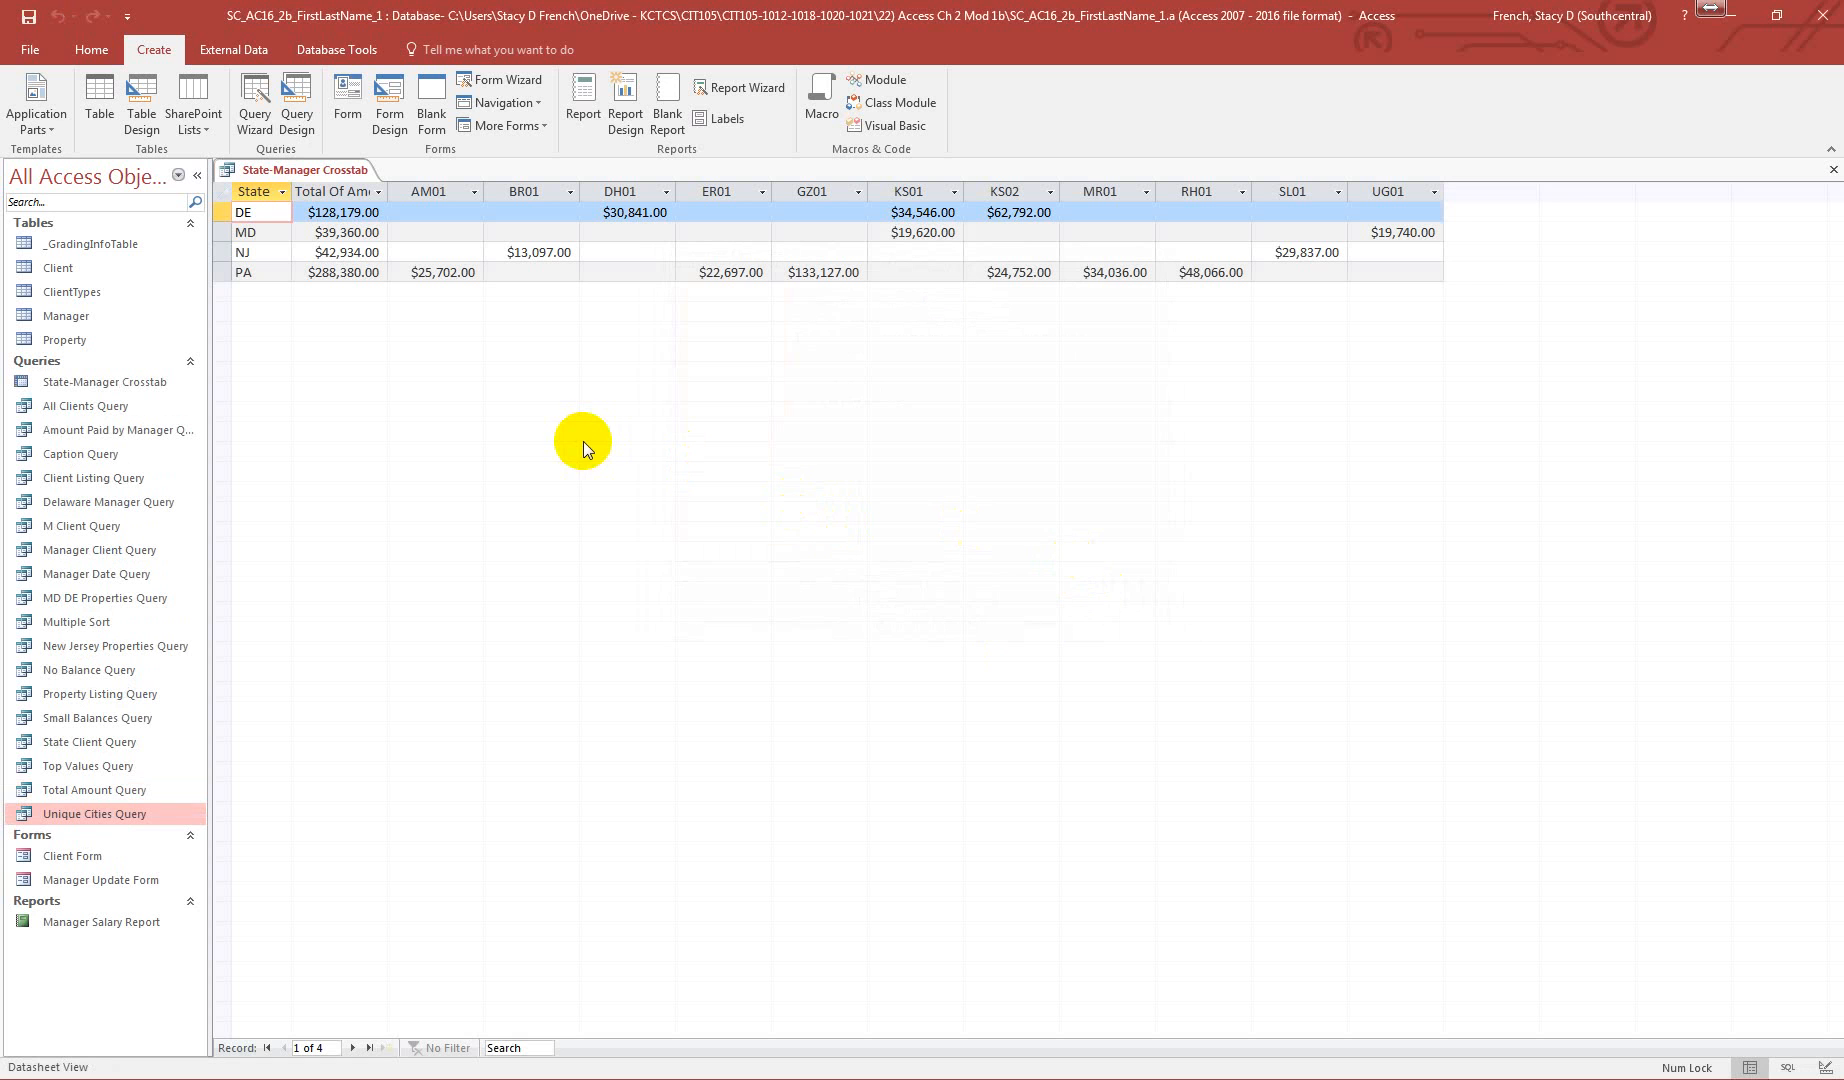
left_click(1833, 170)
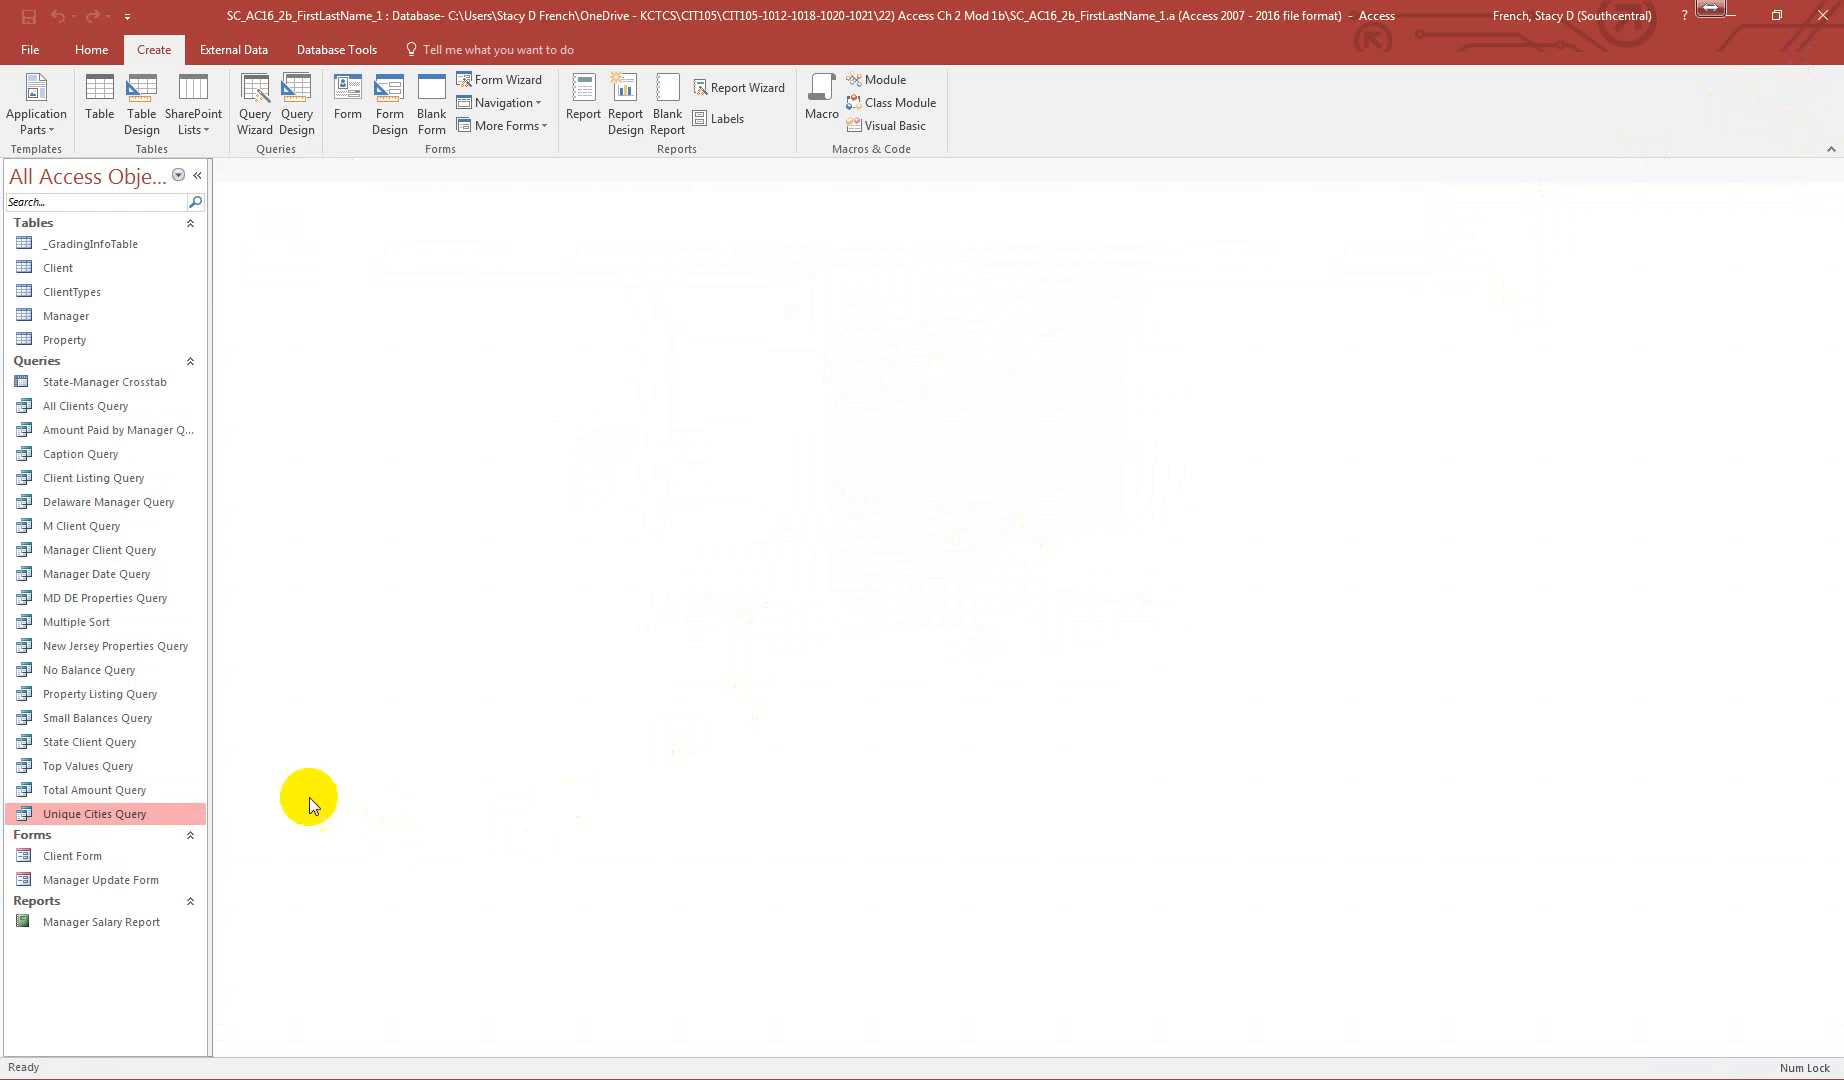
- Open Top Values Query in Design View and sort the Balance field in descending order
right_click(91, 766)
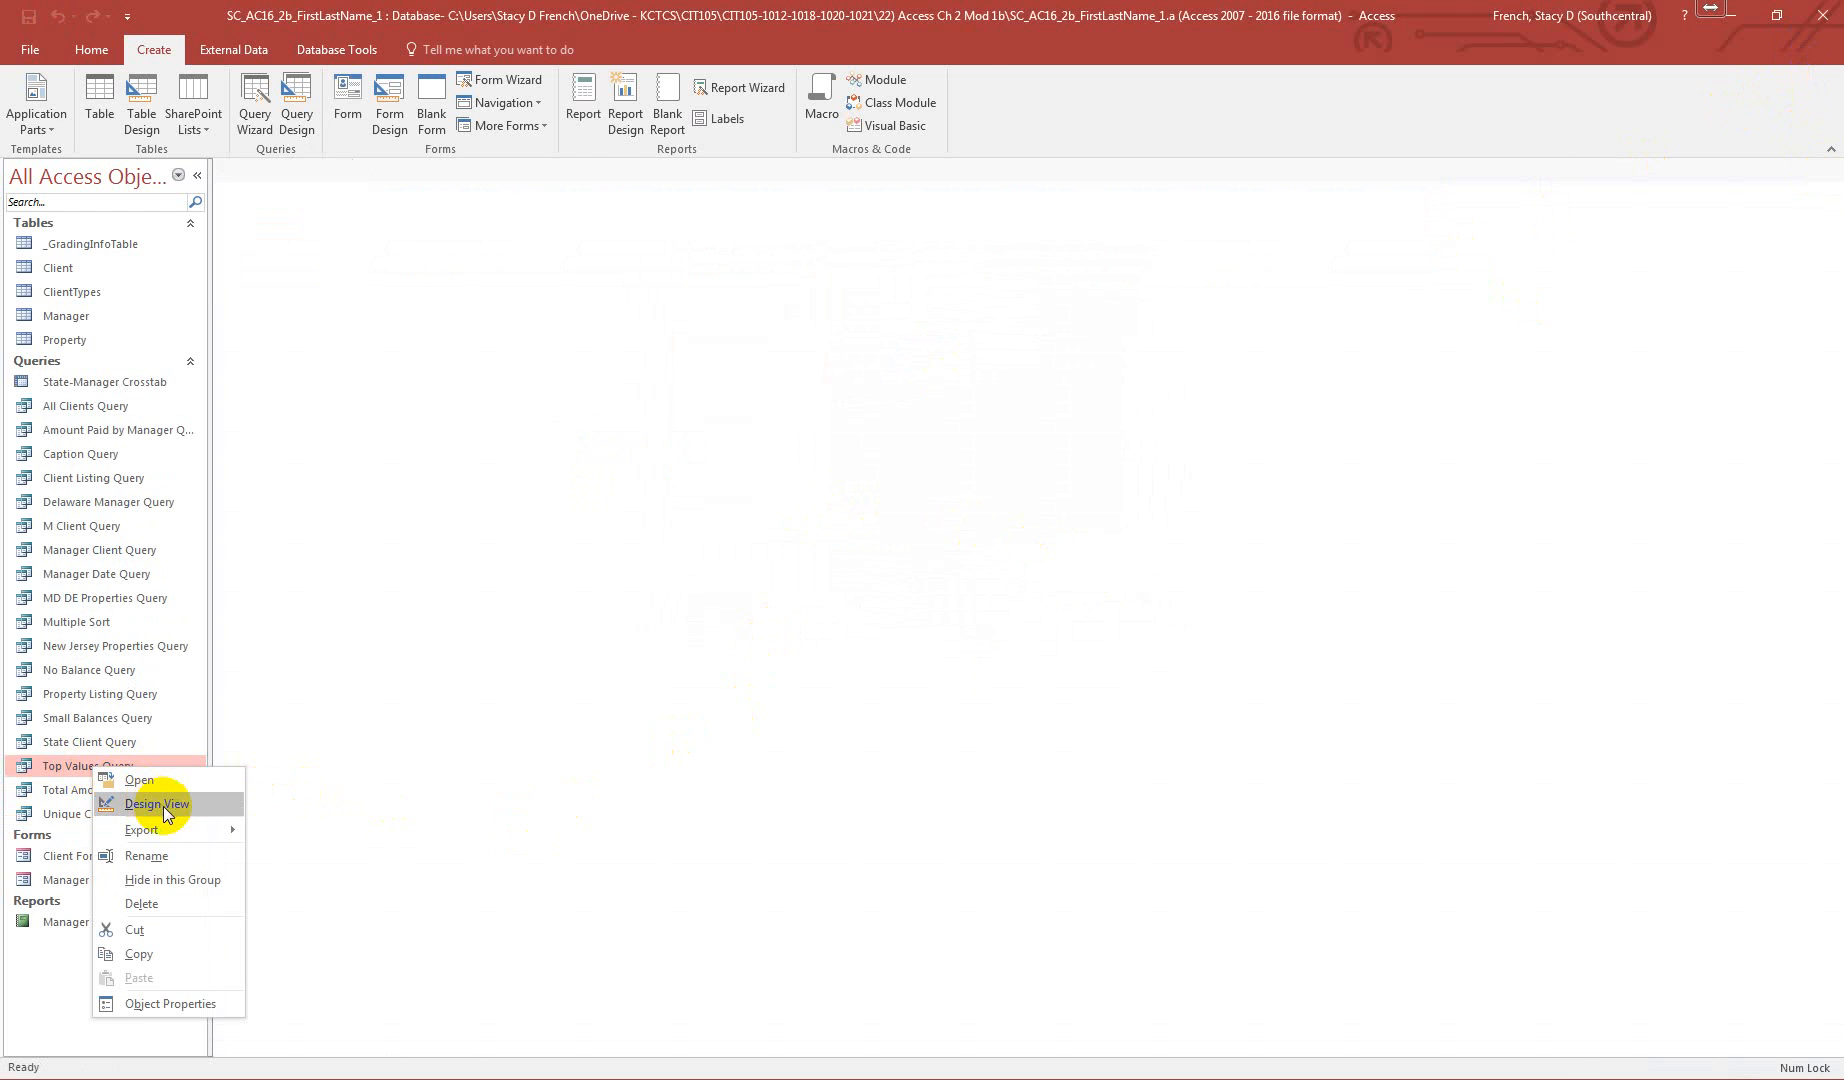
left_click(163, 805)
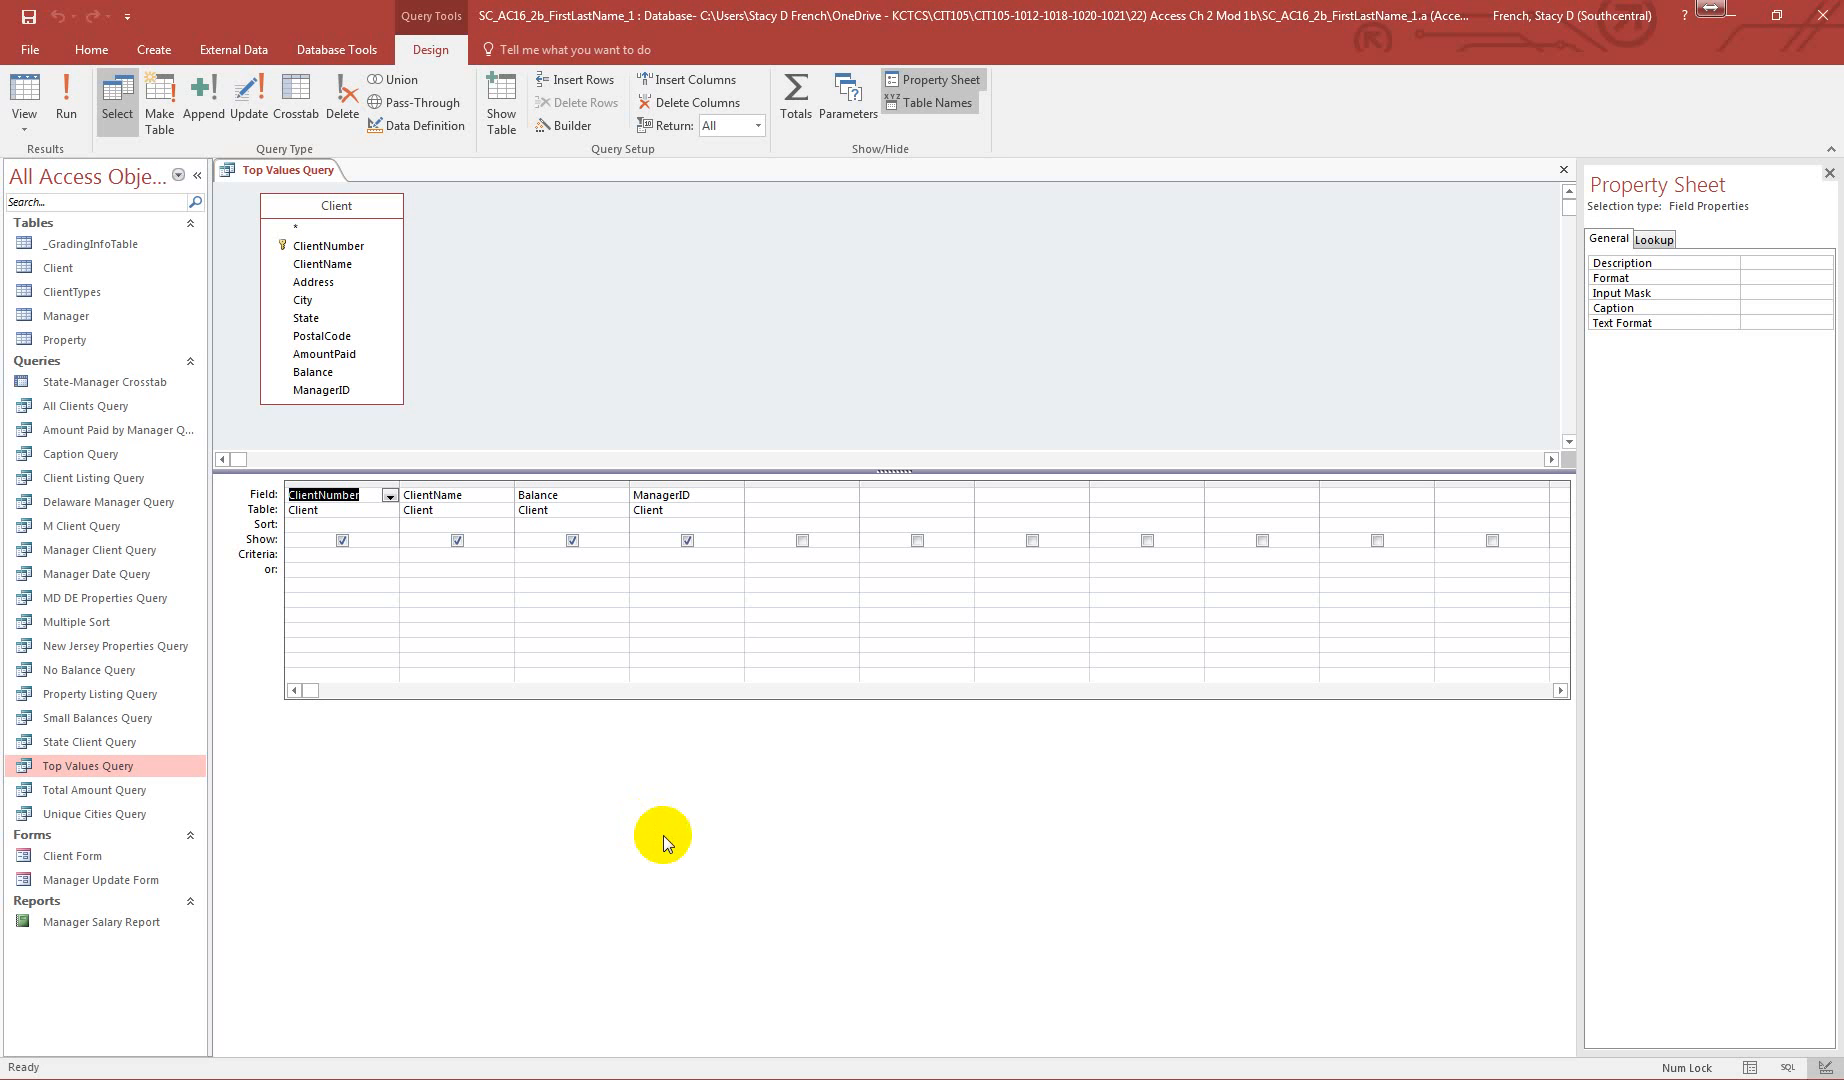
left_click(596, 526)
left_click(619, 526)
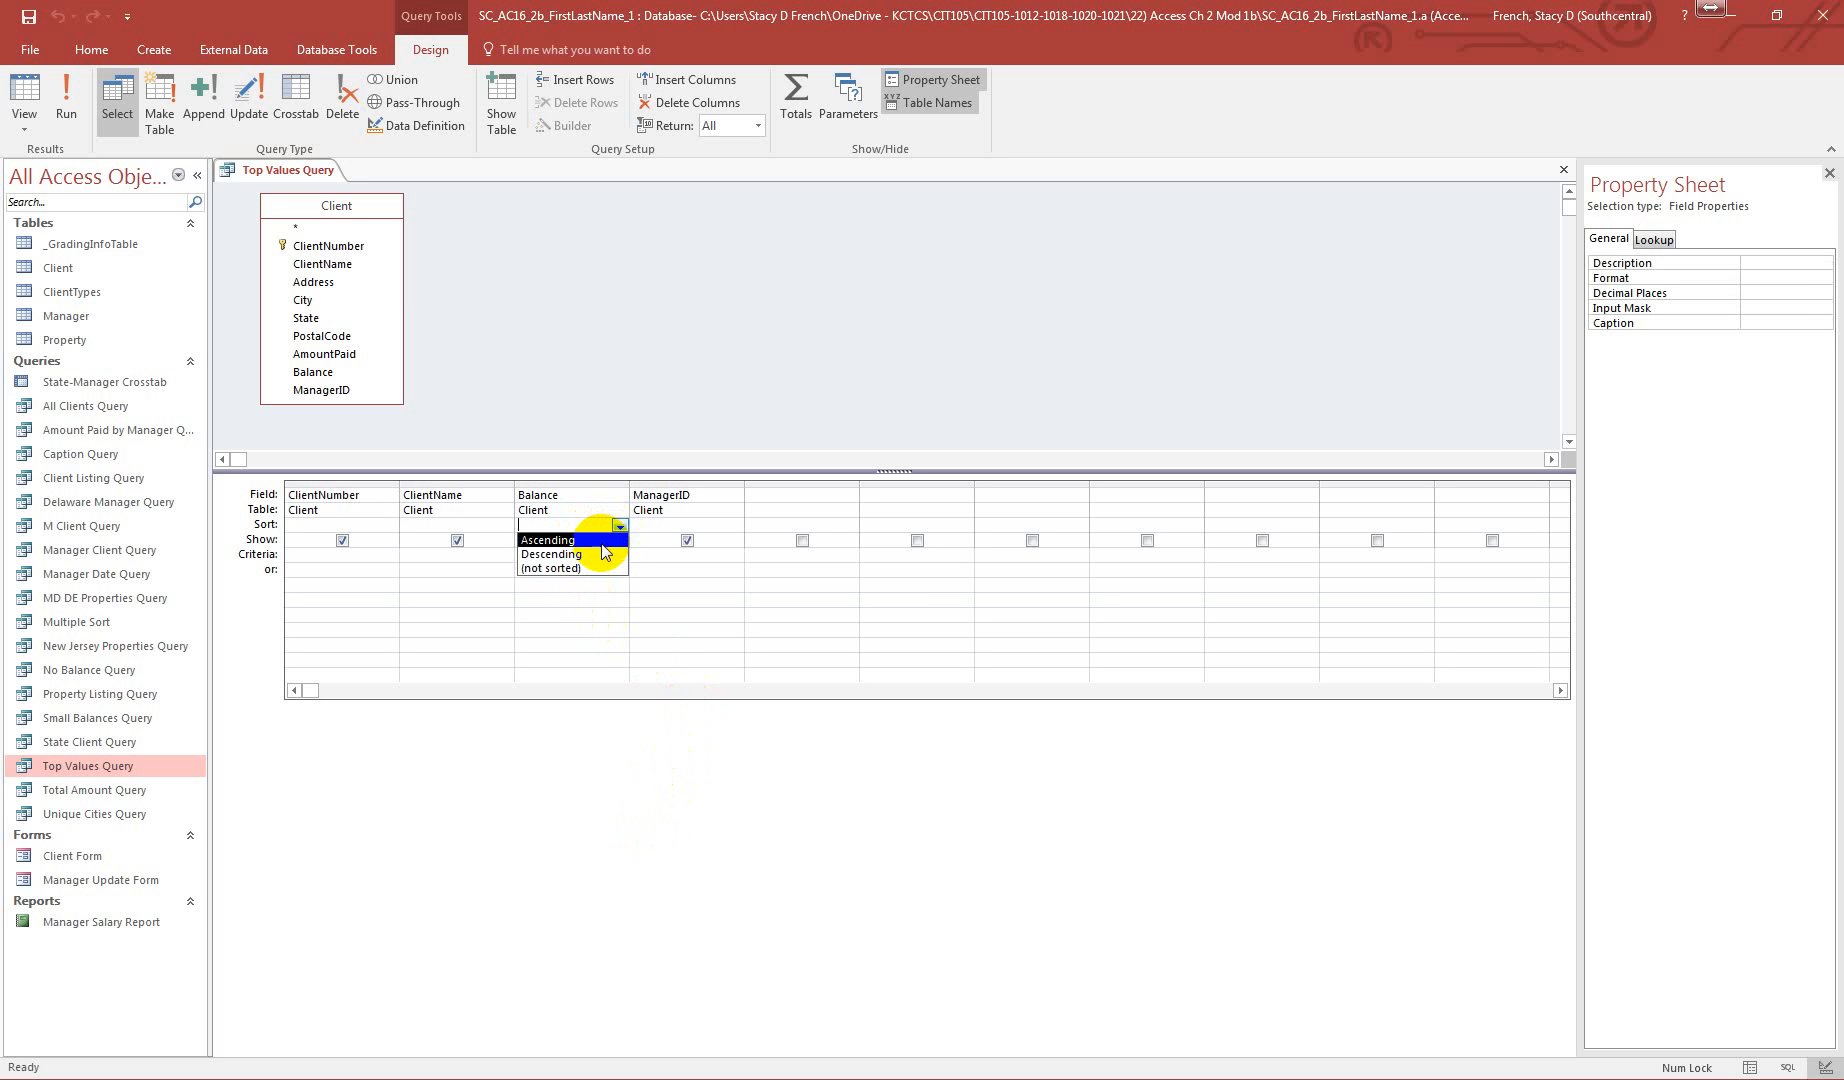
left_click(605, 553)
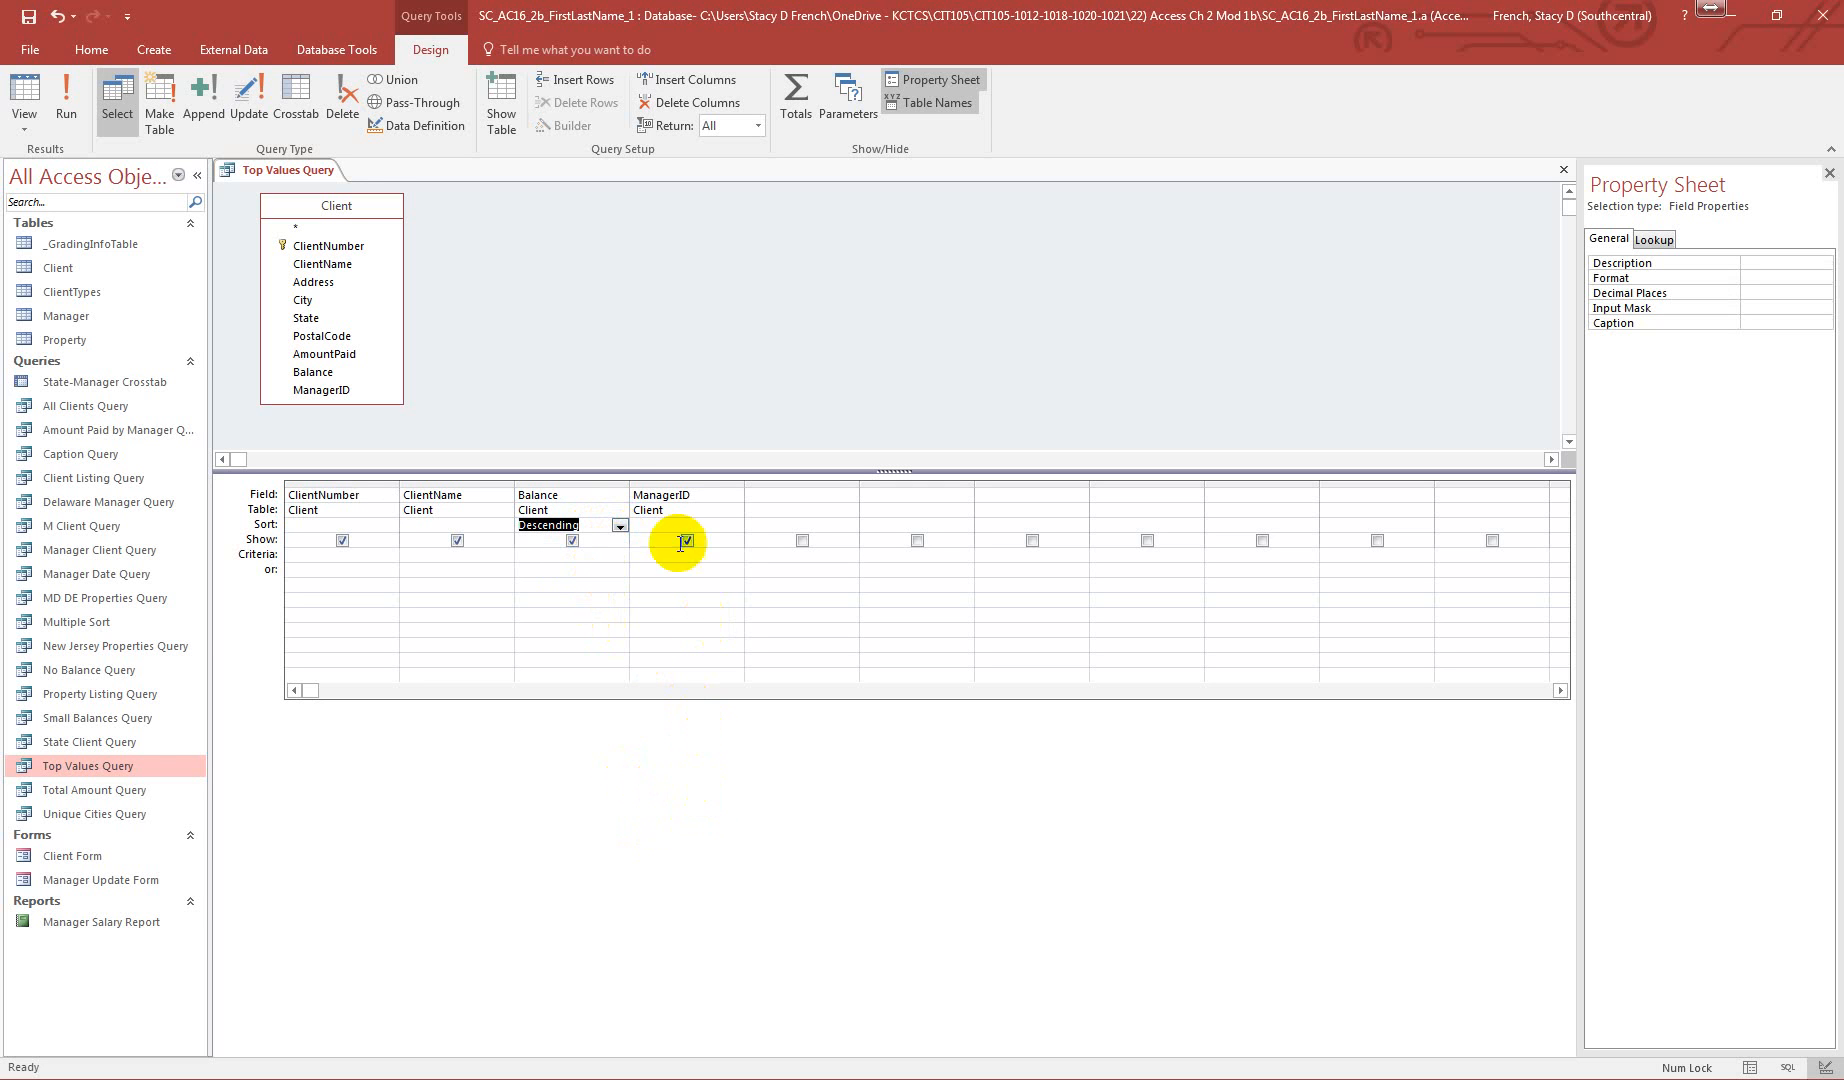
left_click(602, 494)
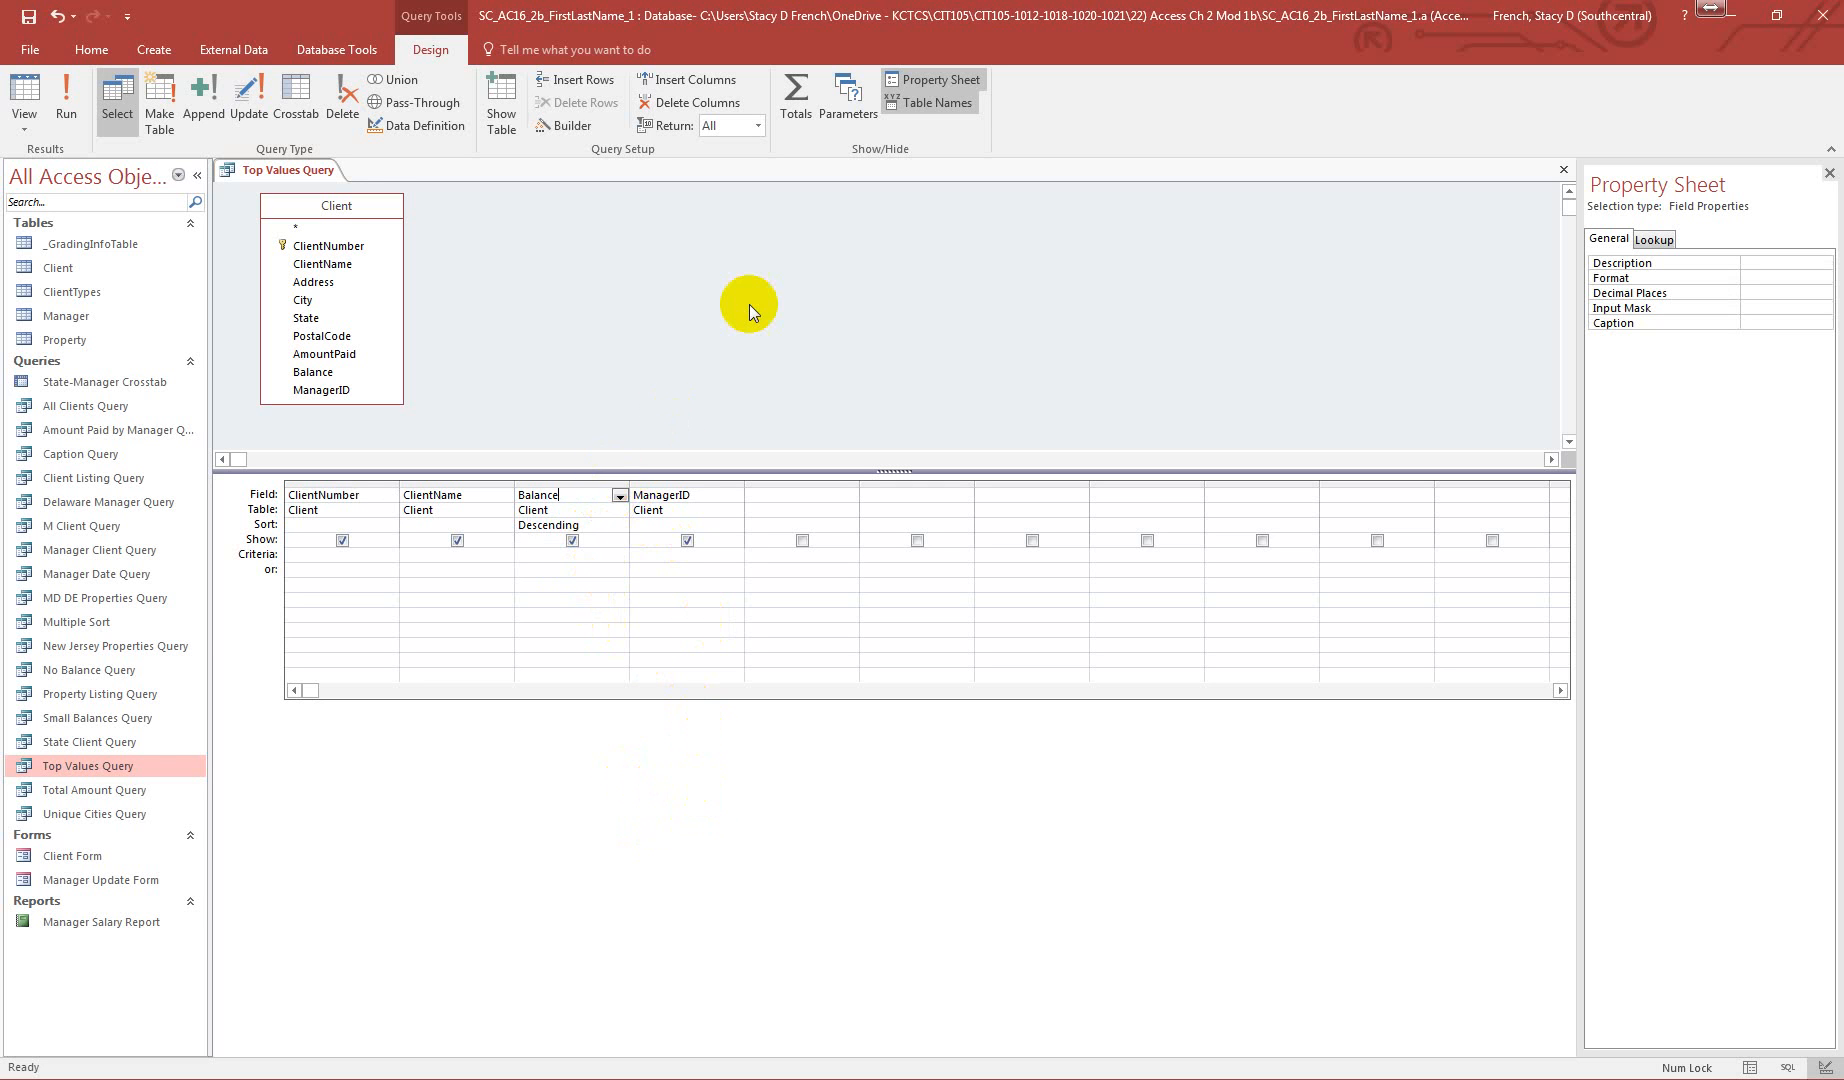
- Limit Top Values Query to returning only the top records, and run it before closing it with the design changes saved
left_click(758, 125)
left_click(728, 224)
left_click(65, 91)
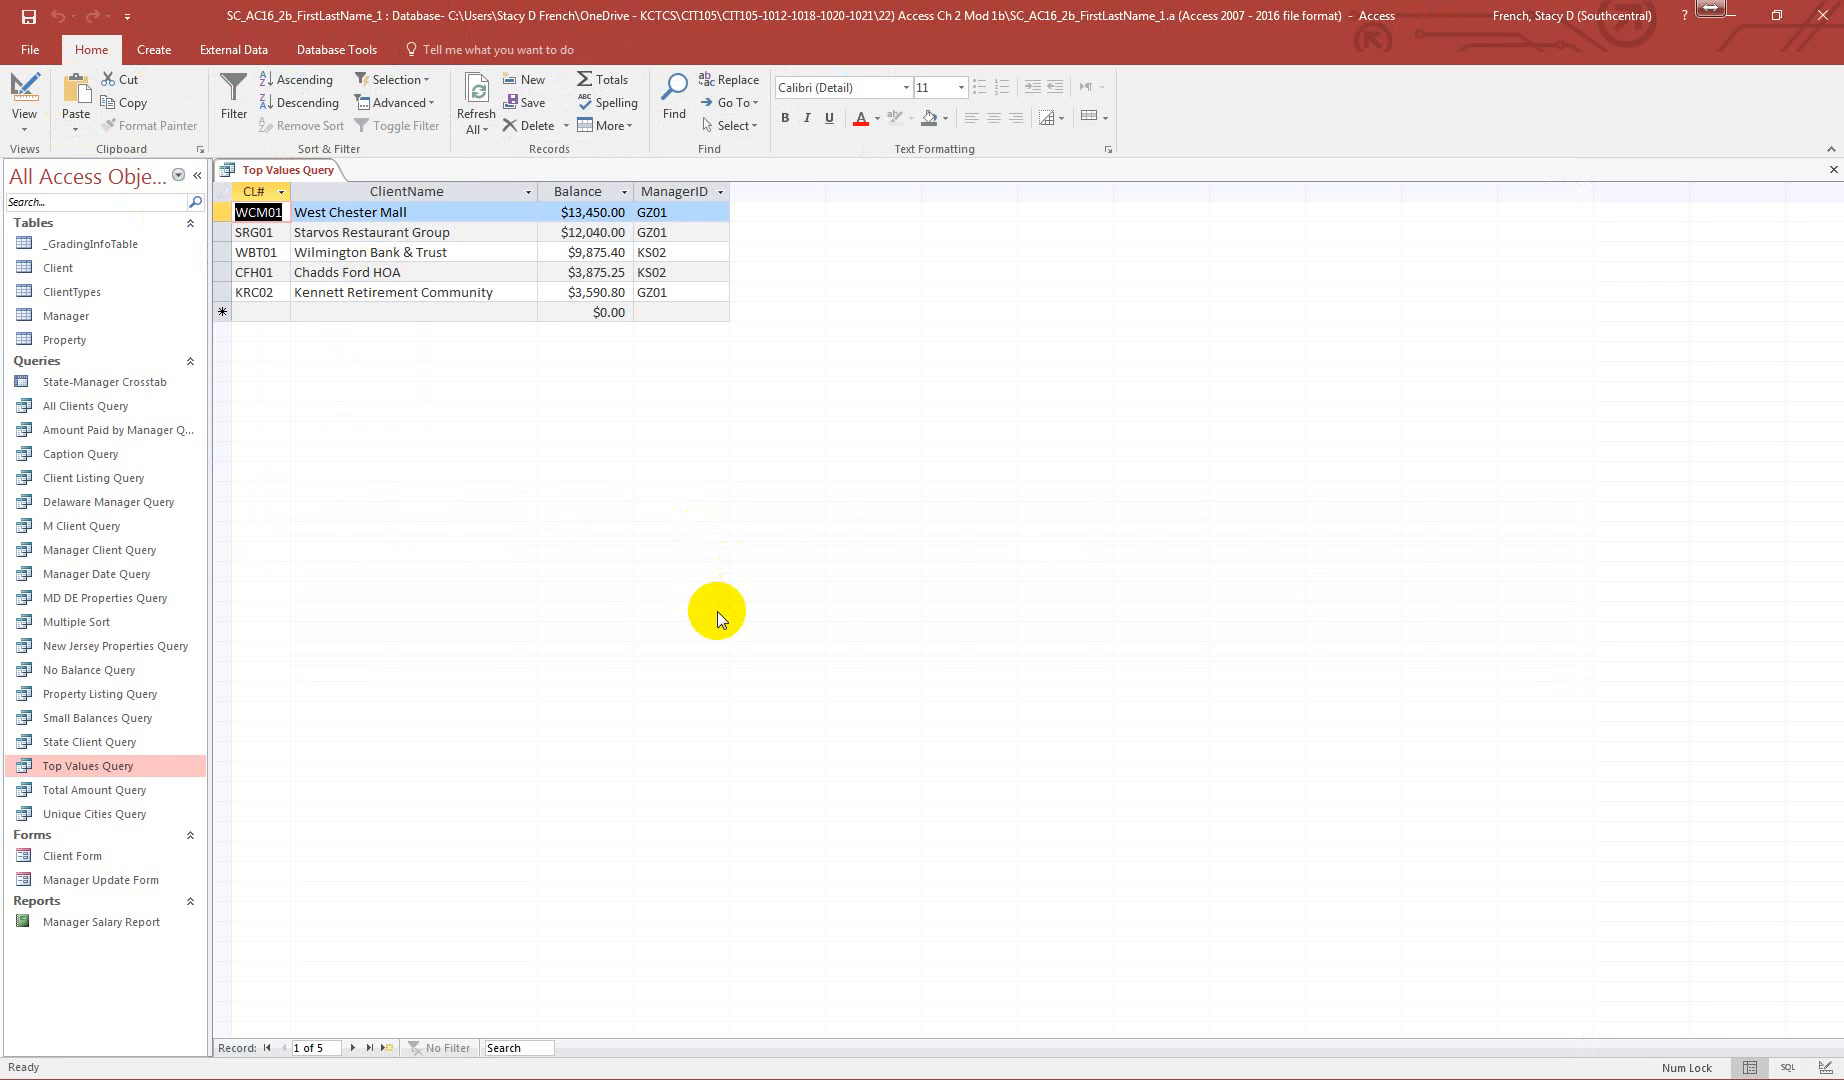
left_click(1835, 175)
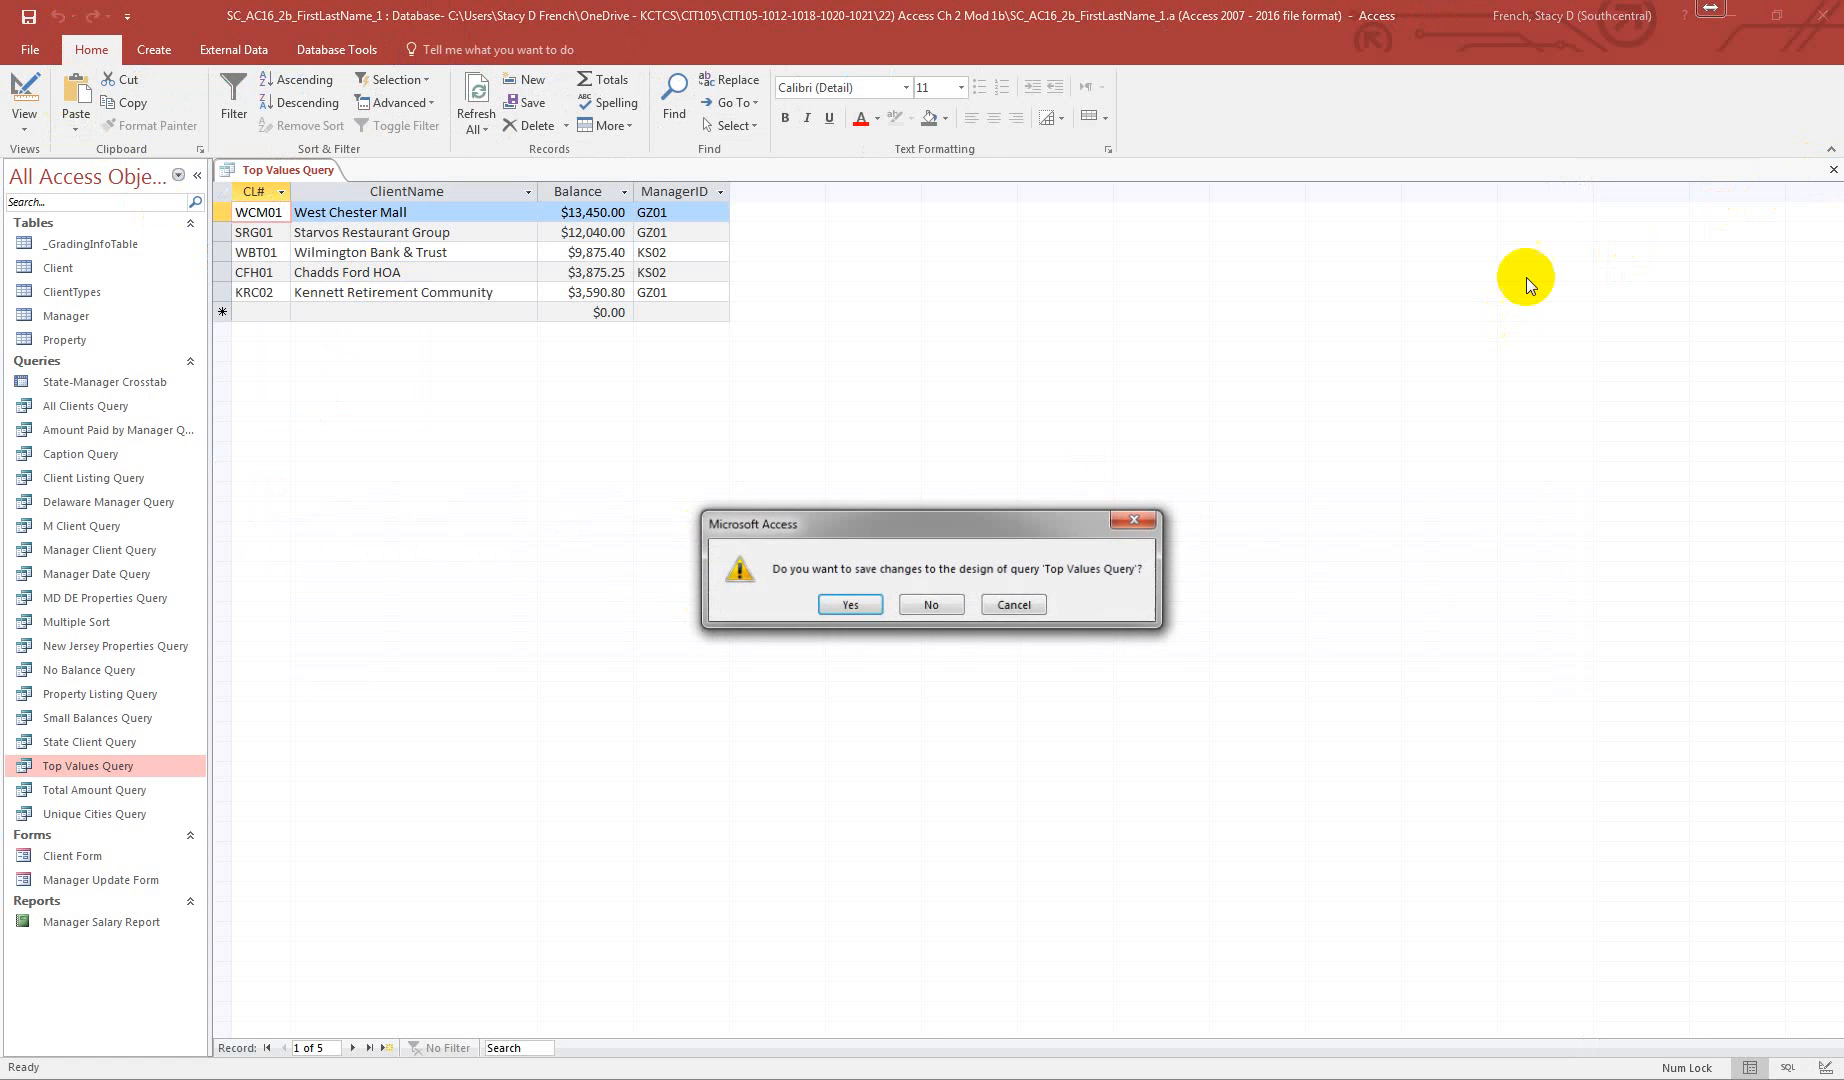
left_click(845, 606)
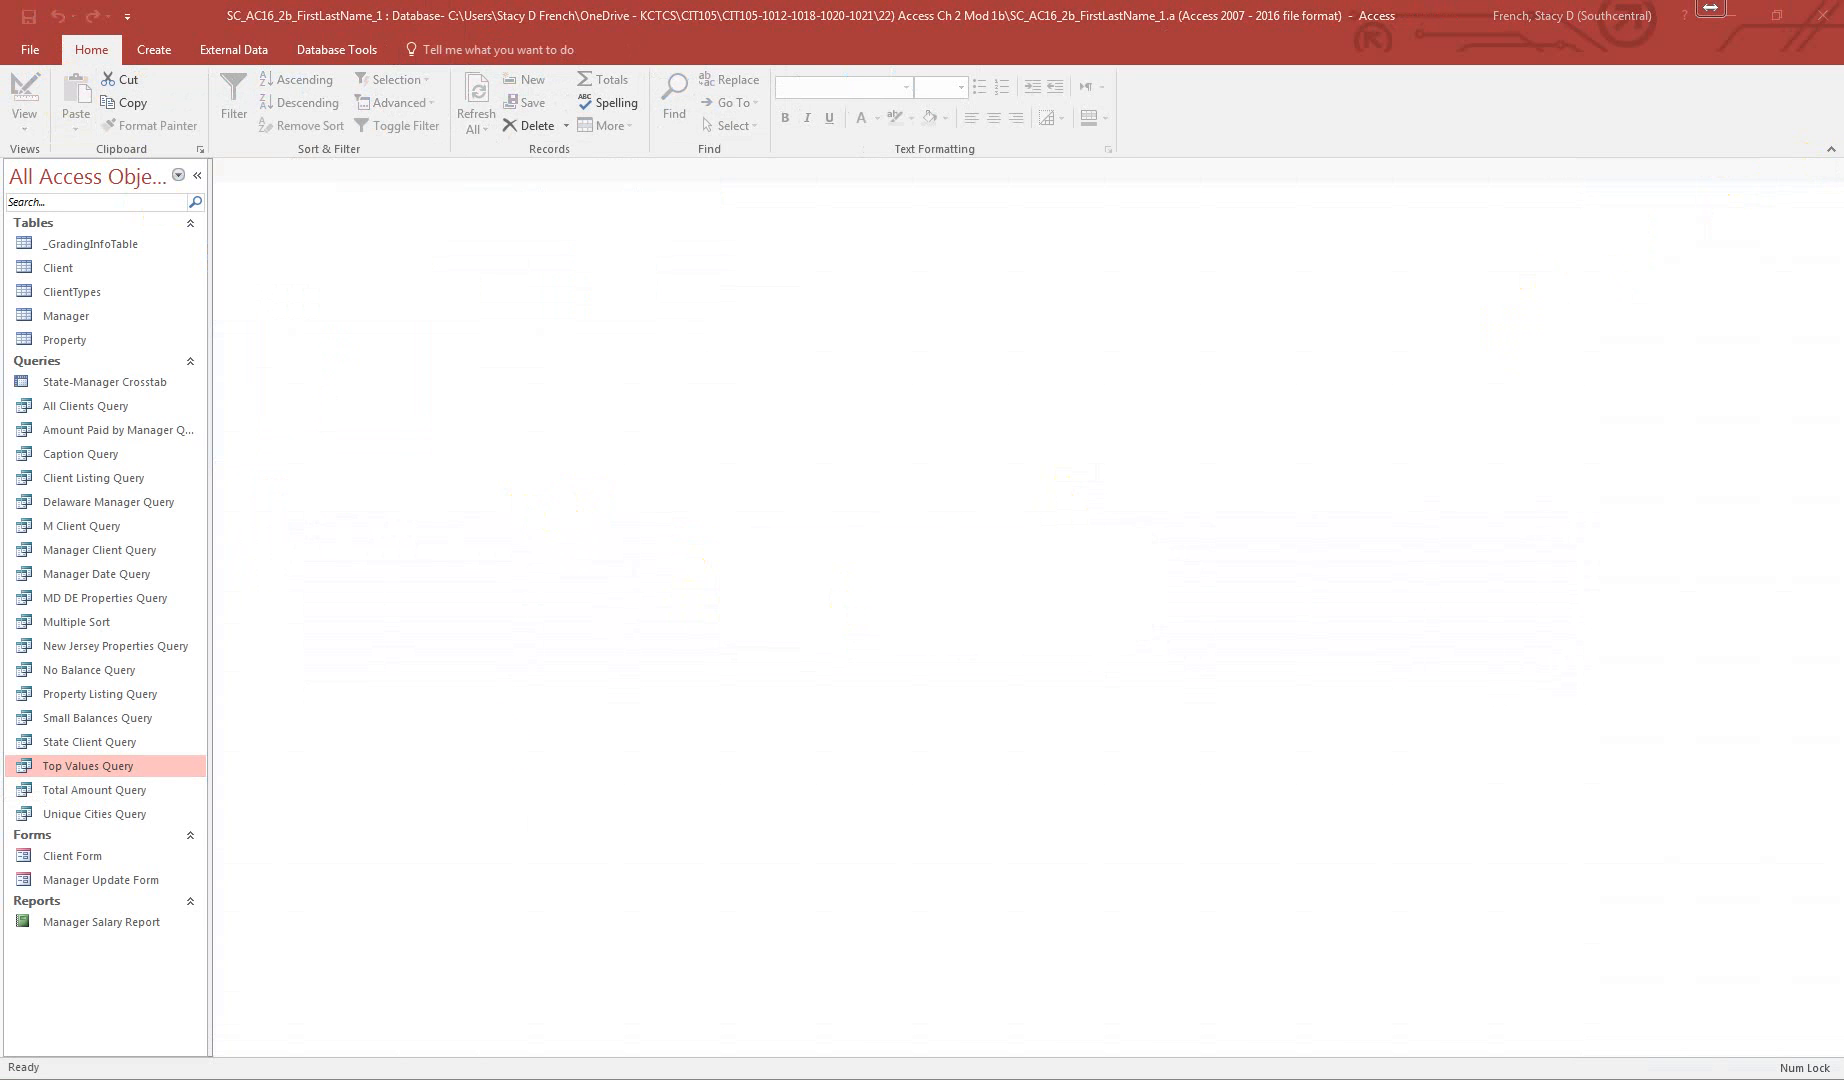
- In Delaware Manager Query's Design View, lengthen the Client field list and set the ManagerID criterion to KS02
right_click(107, 501)
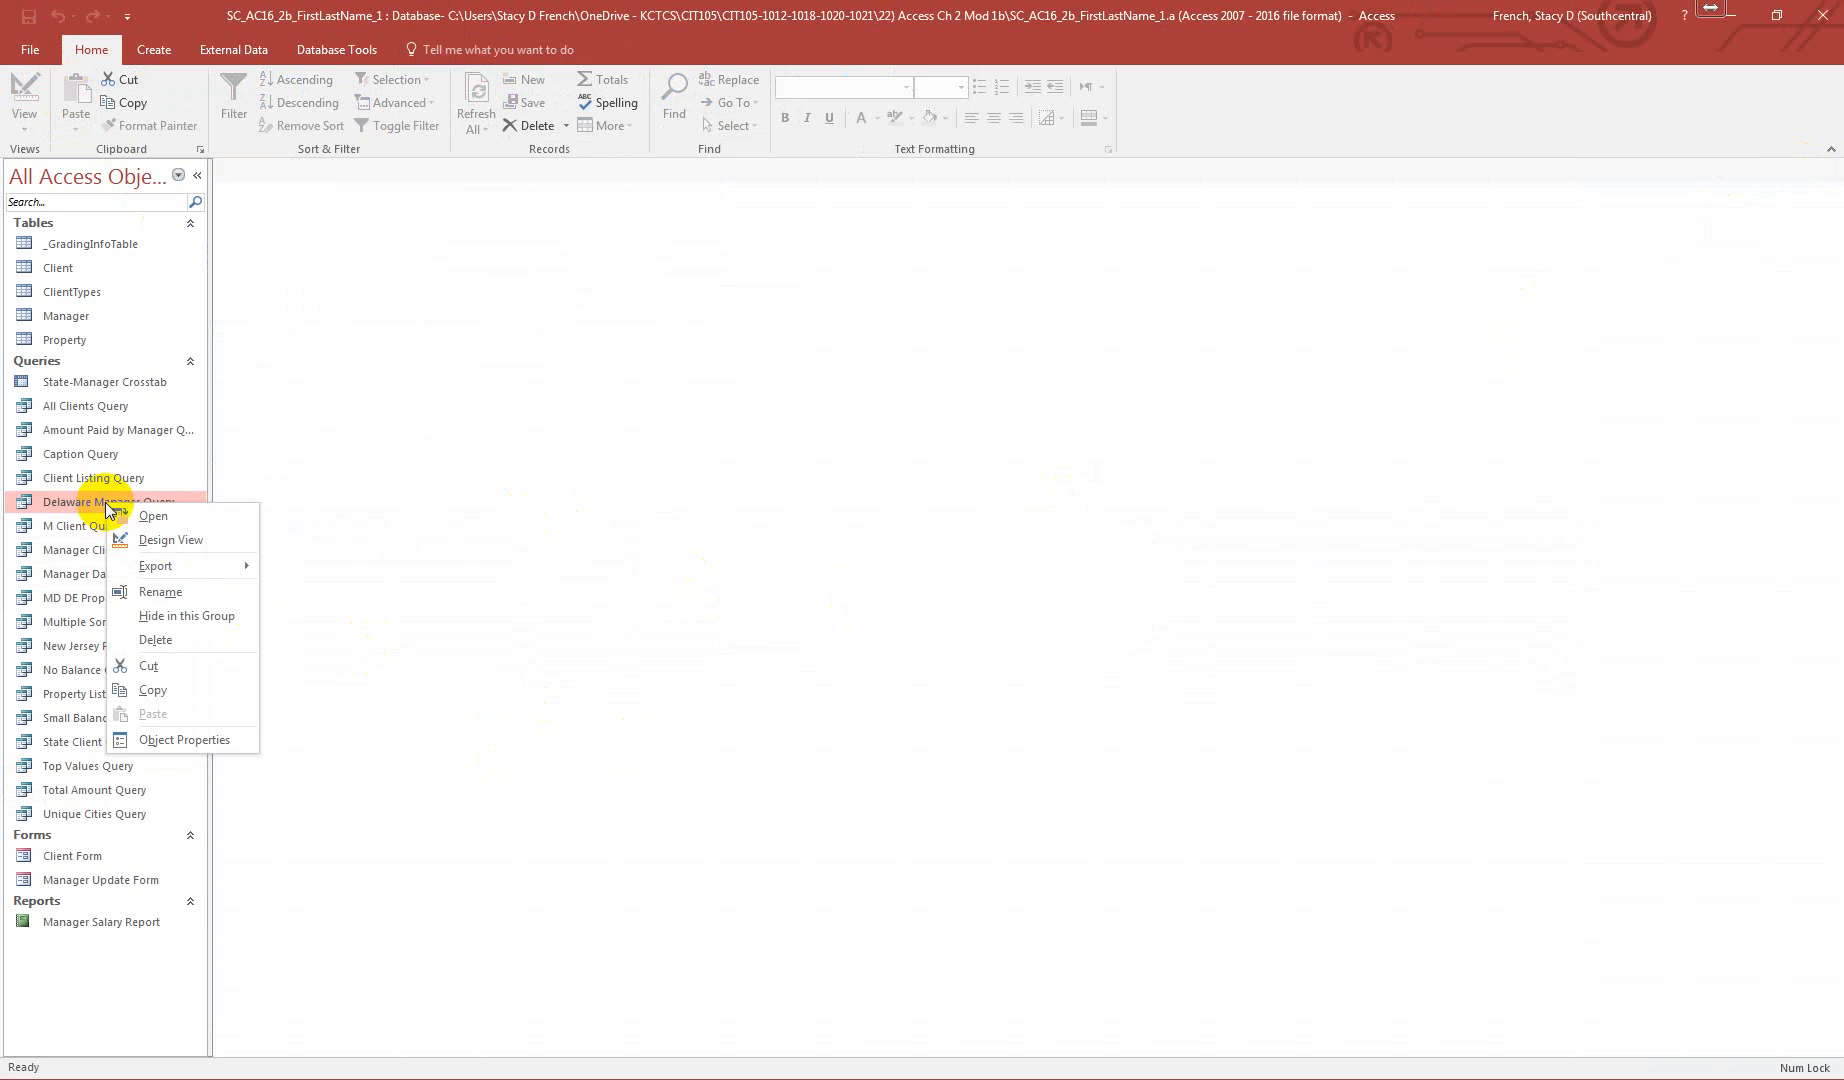
left_click(172, 540)
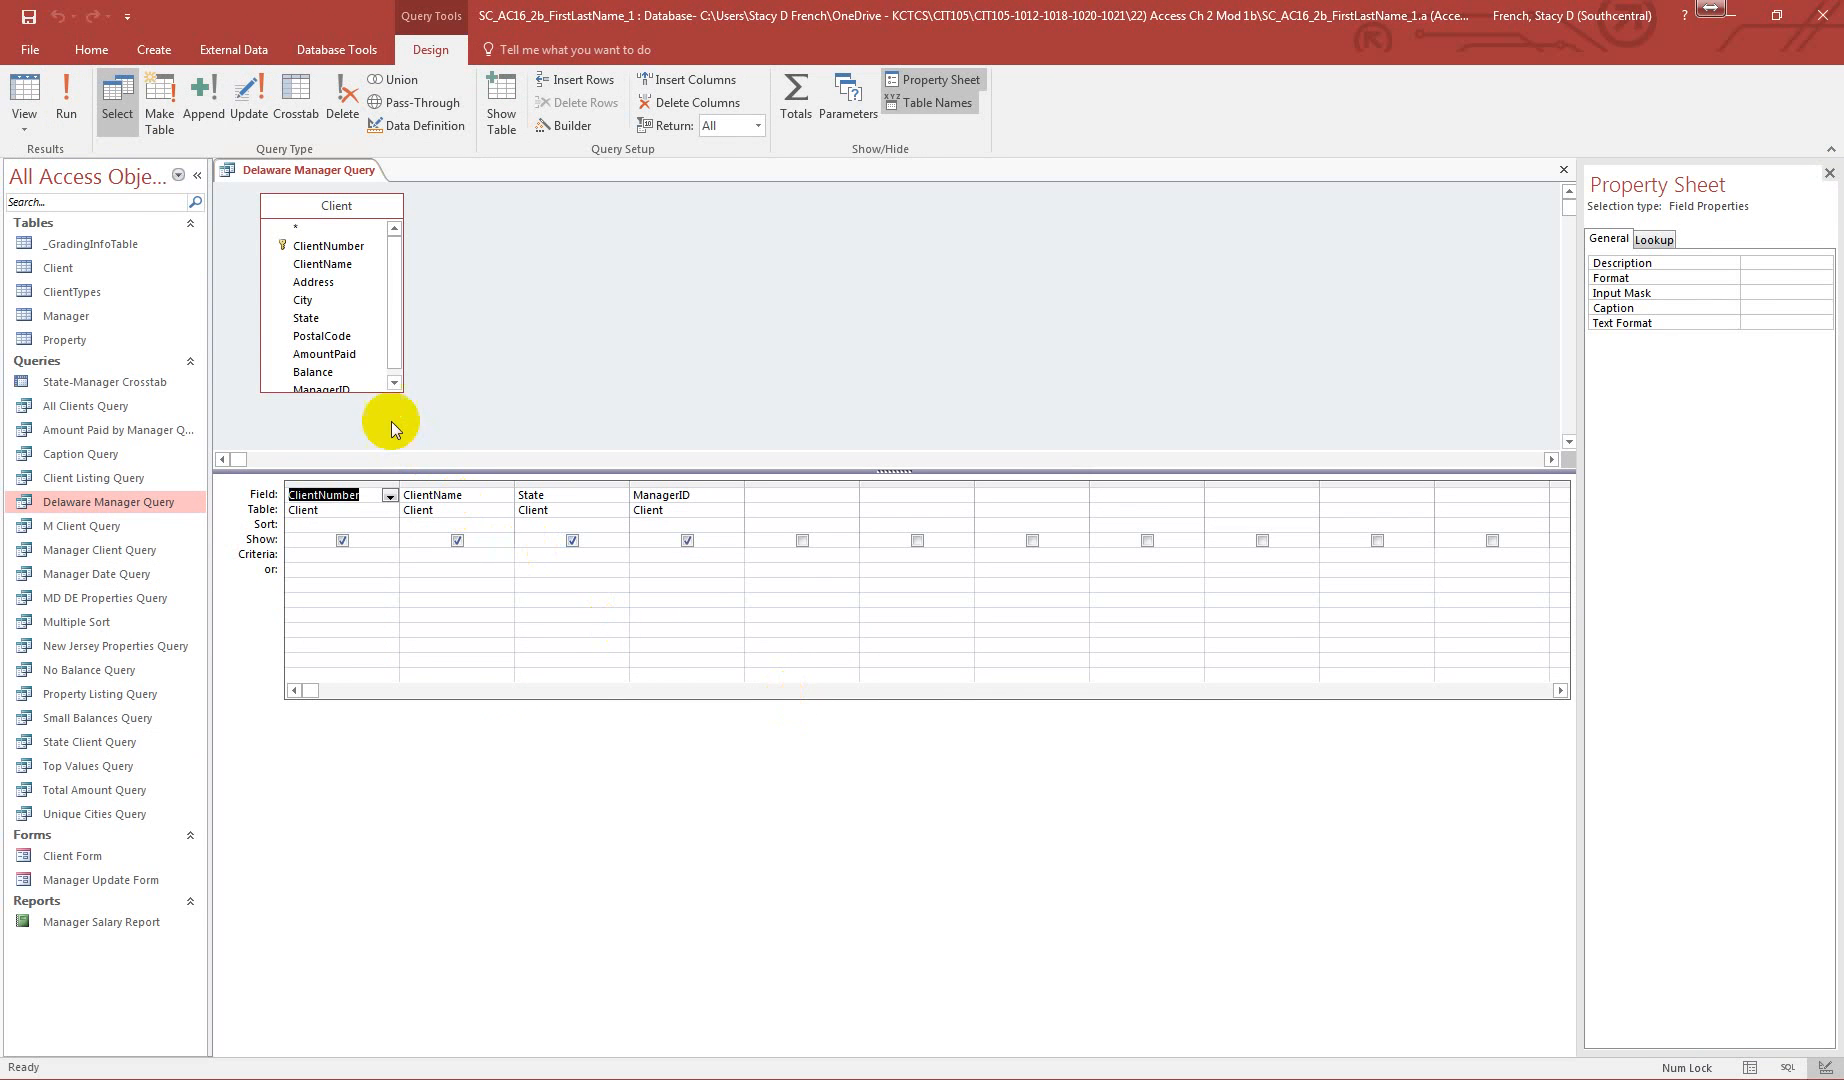
left_click_drag(363, 391, 362, 427)
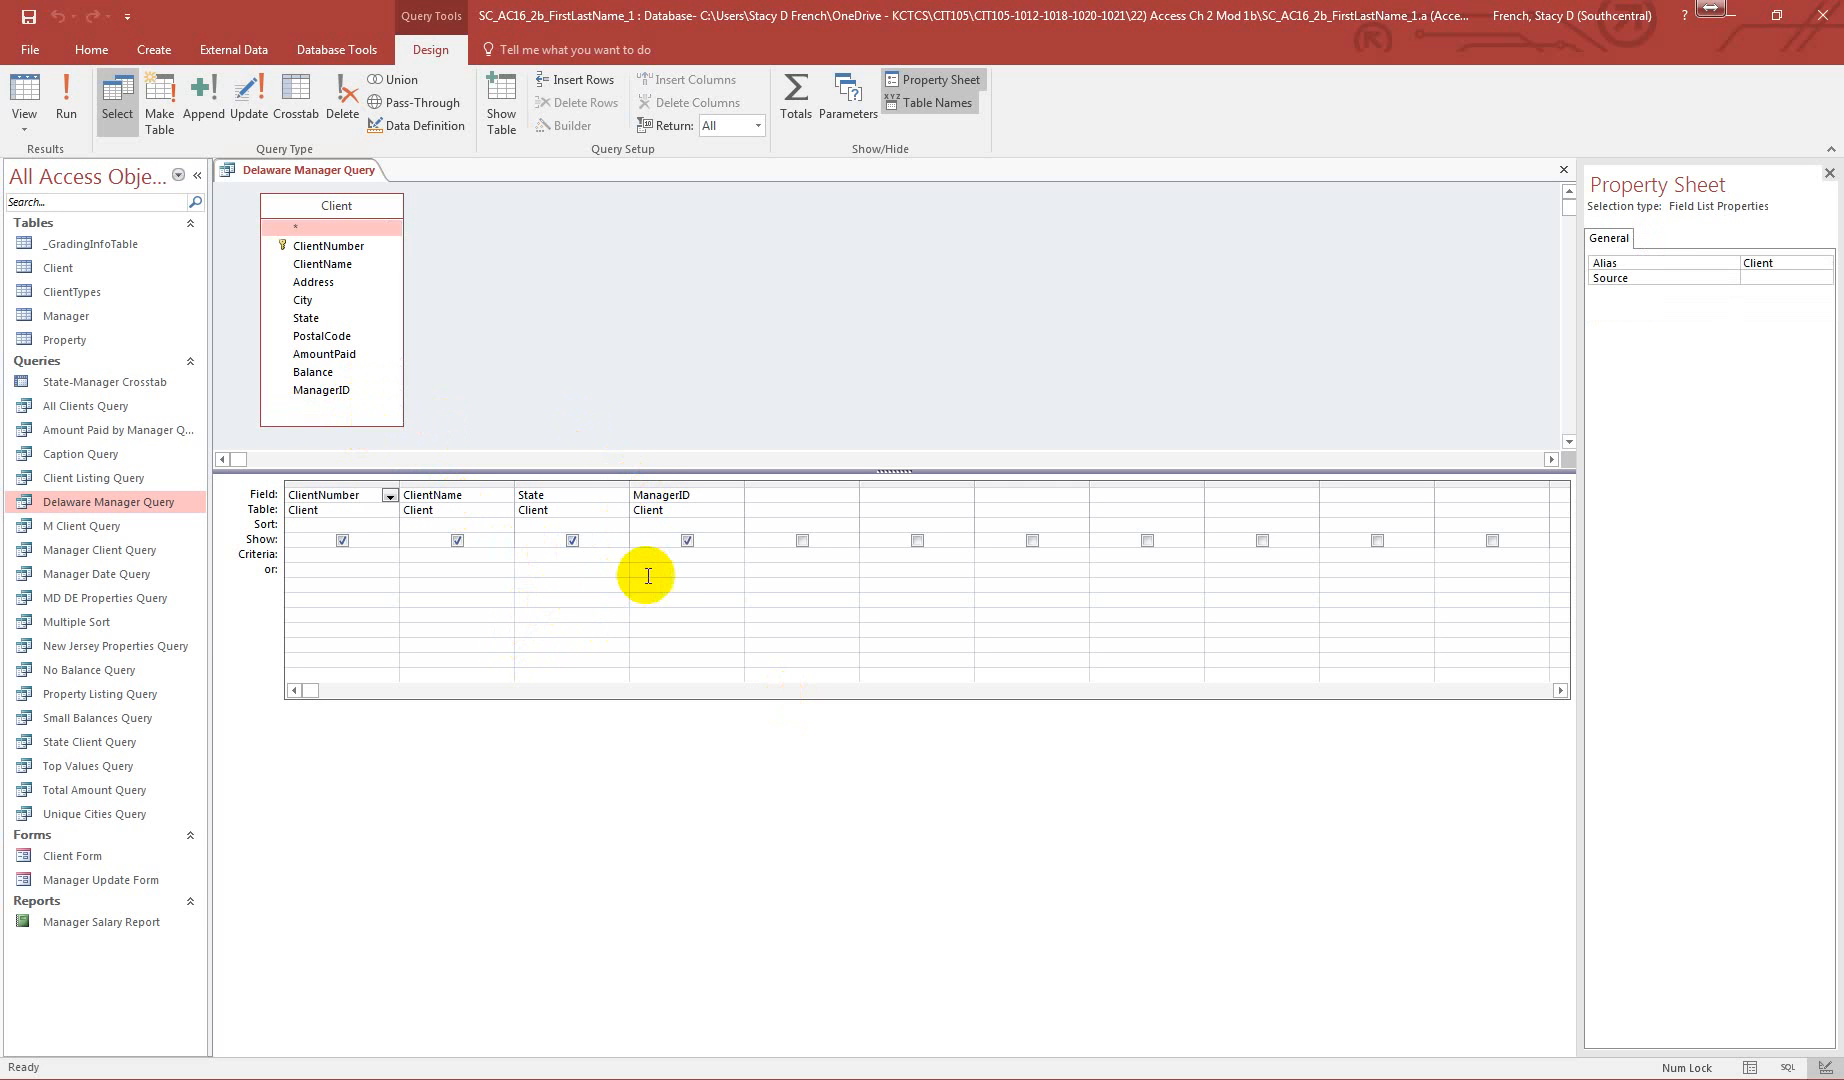
left_click(687, 556)
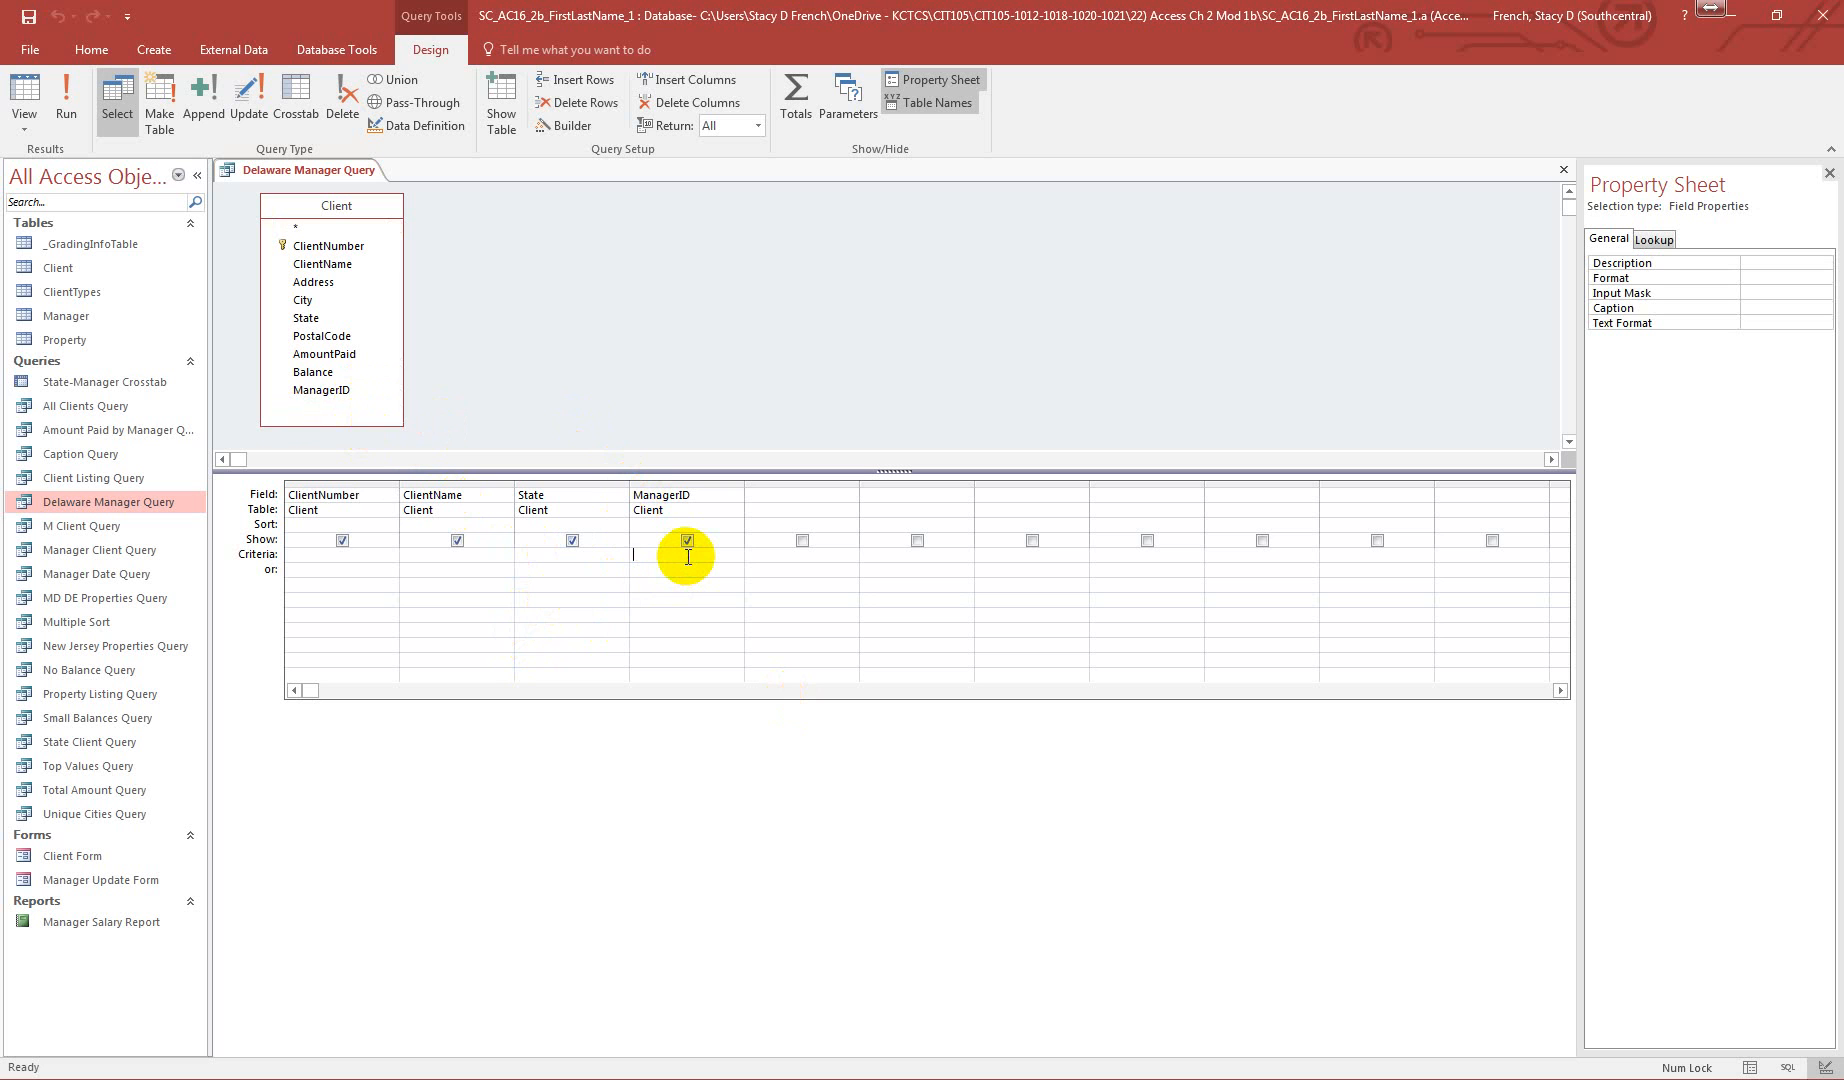
type("KS02")
- Set the State field's criterion to "DE", enclosed in quotation marks, on the same criteria row as the ManagerID criterion
left_click(546, 556)
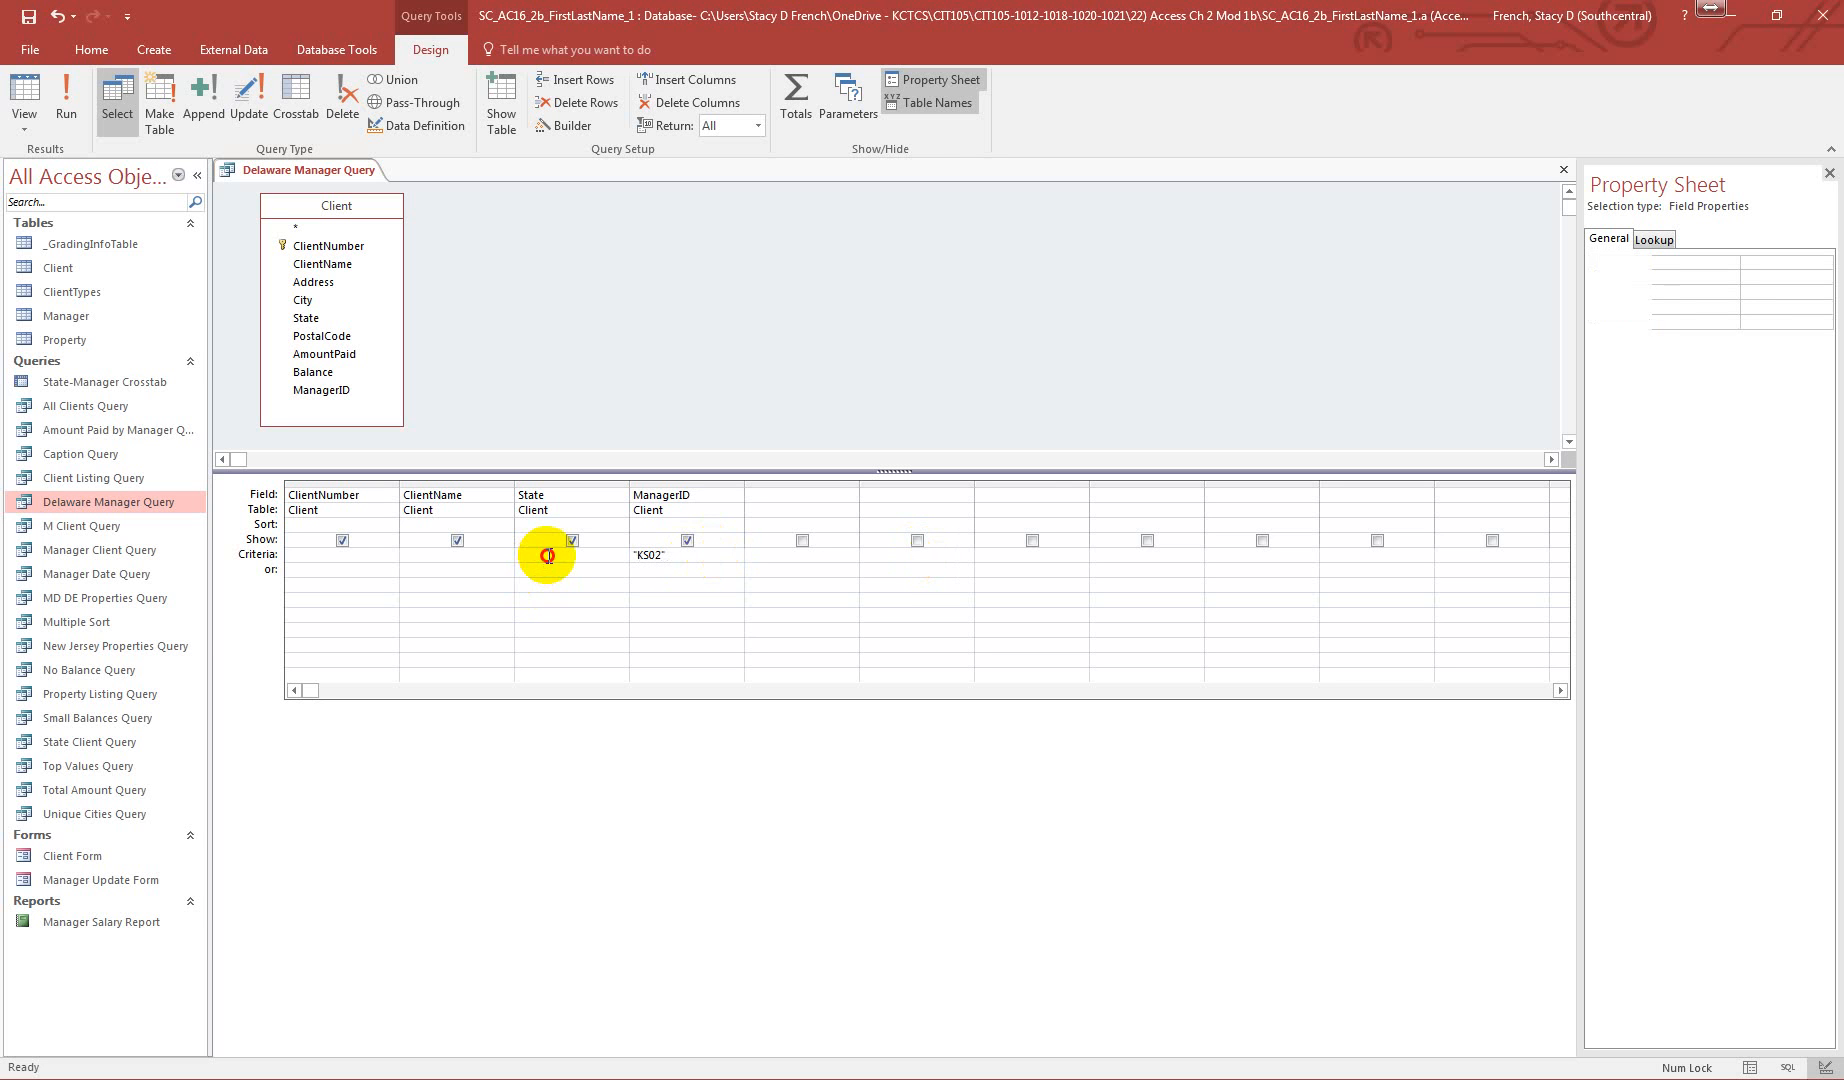
type("DE")
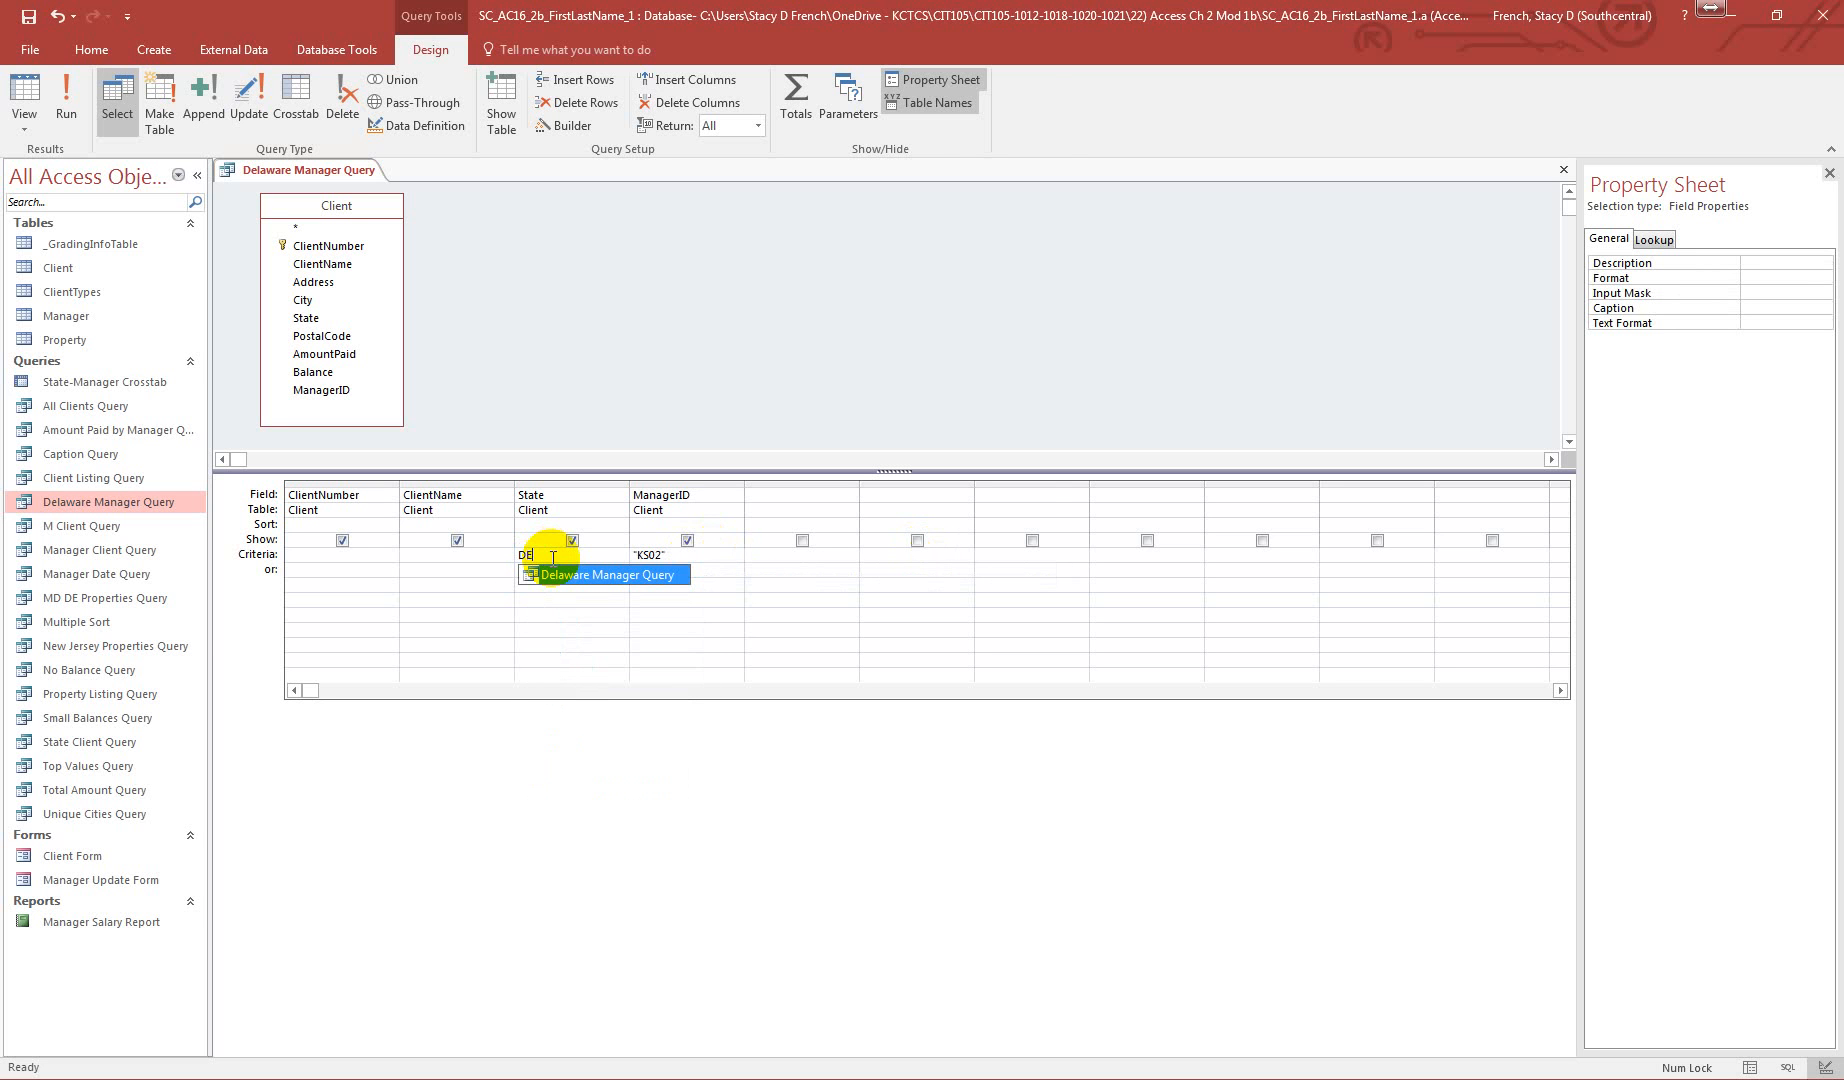
key("Home")
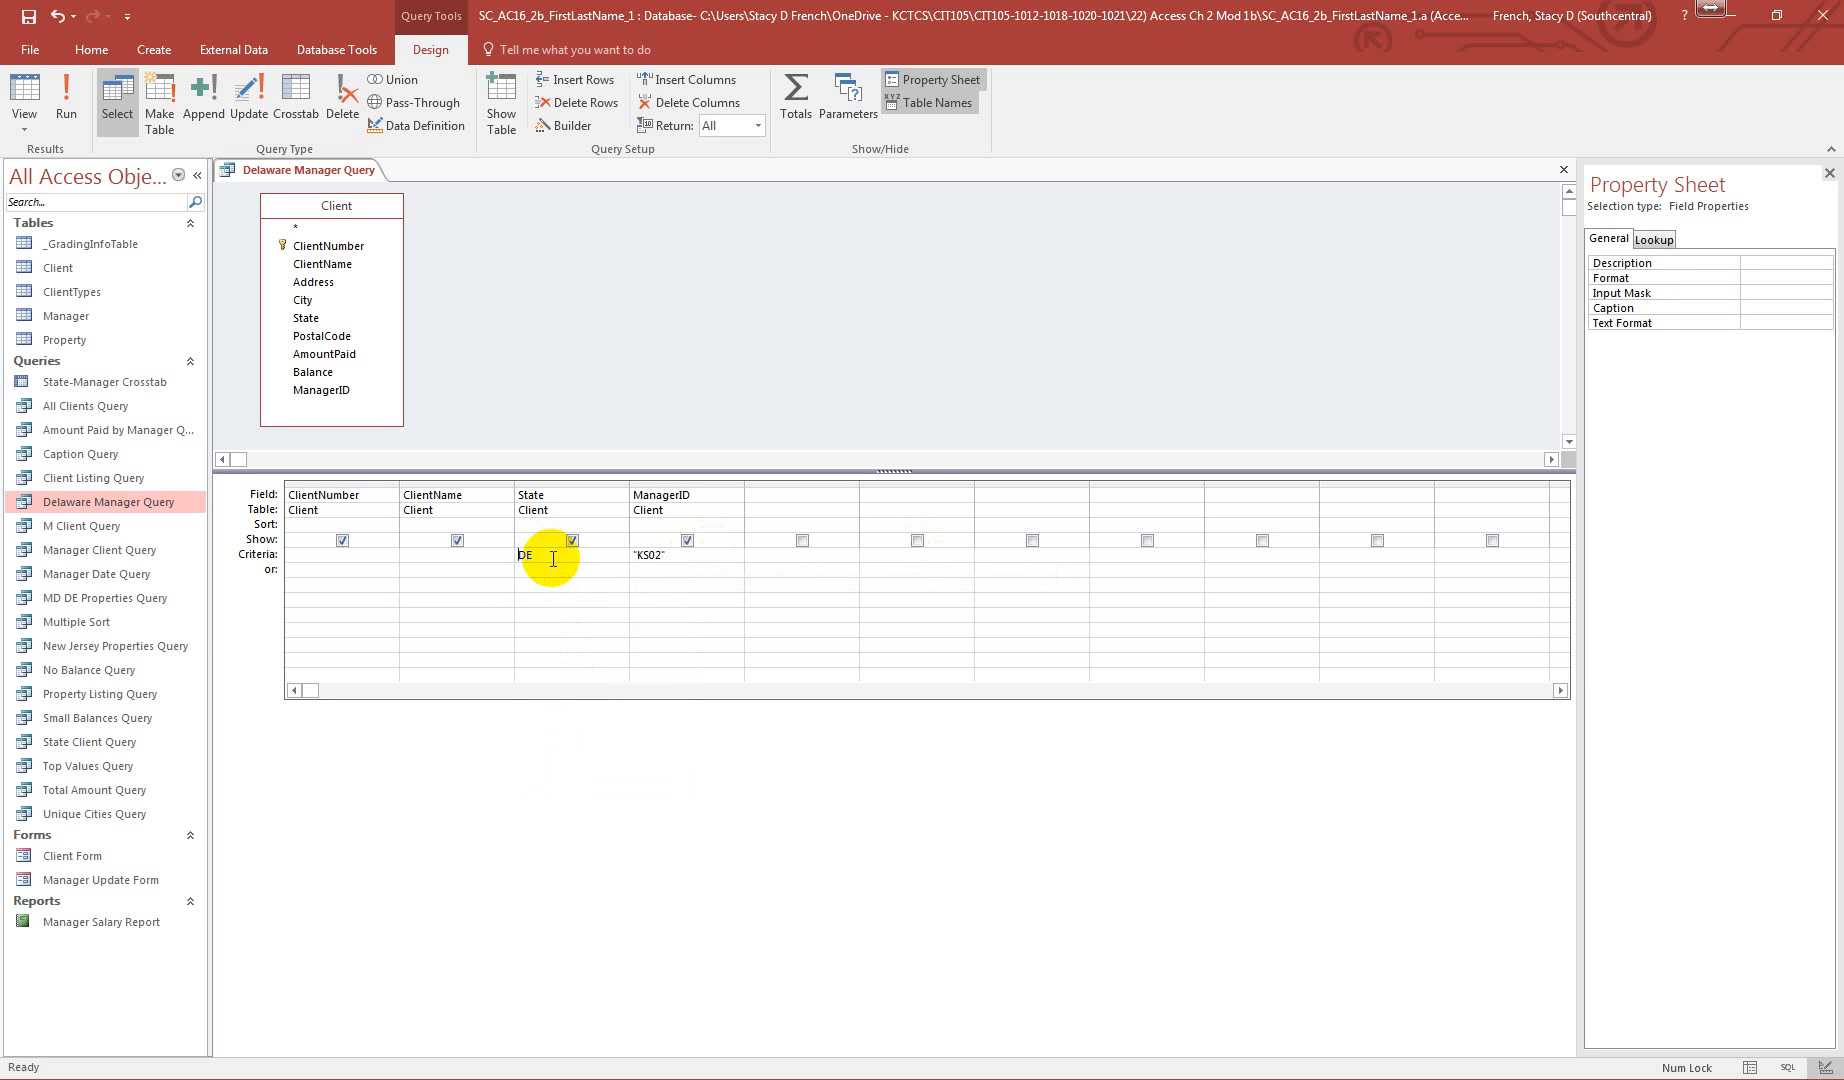
type("\"")
key("Tab")
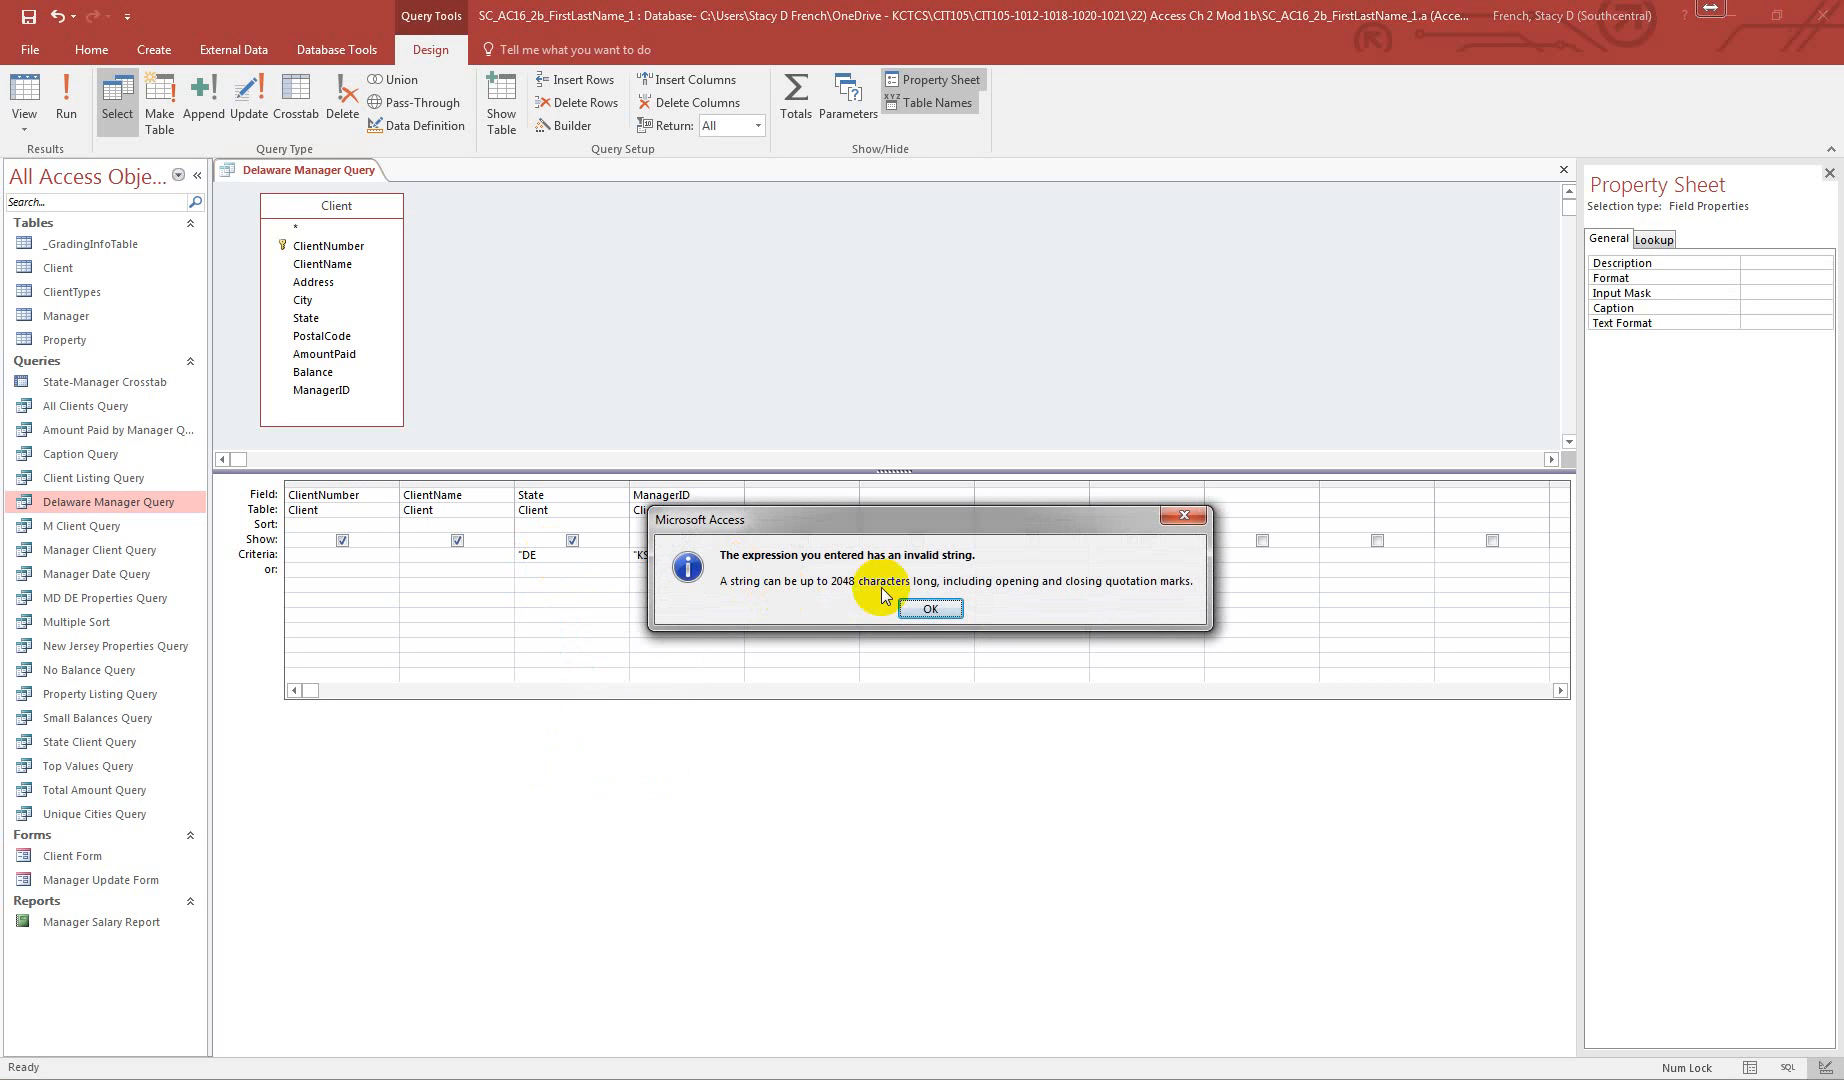
left_click(929, 608)
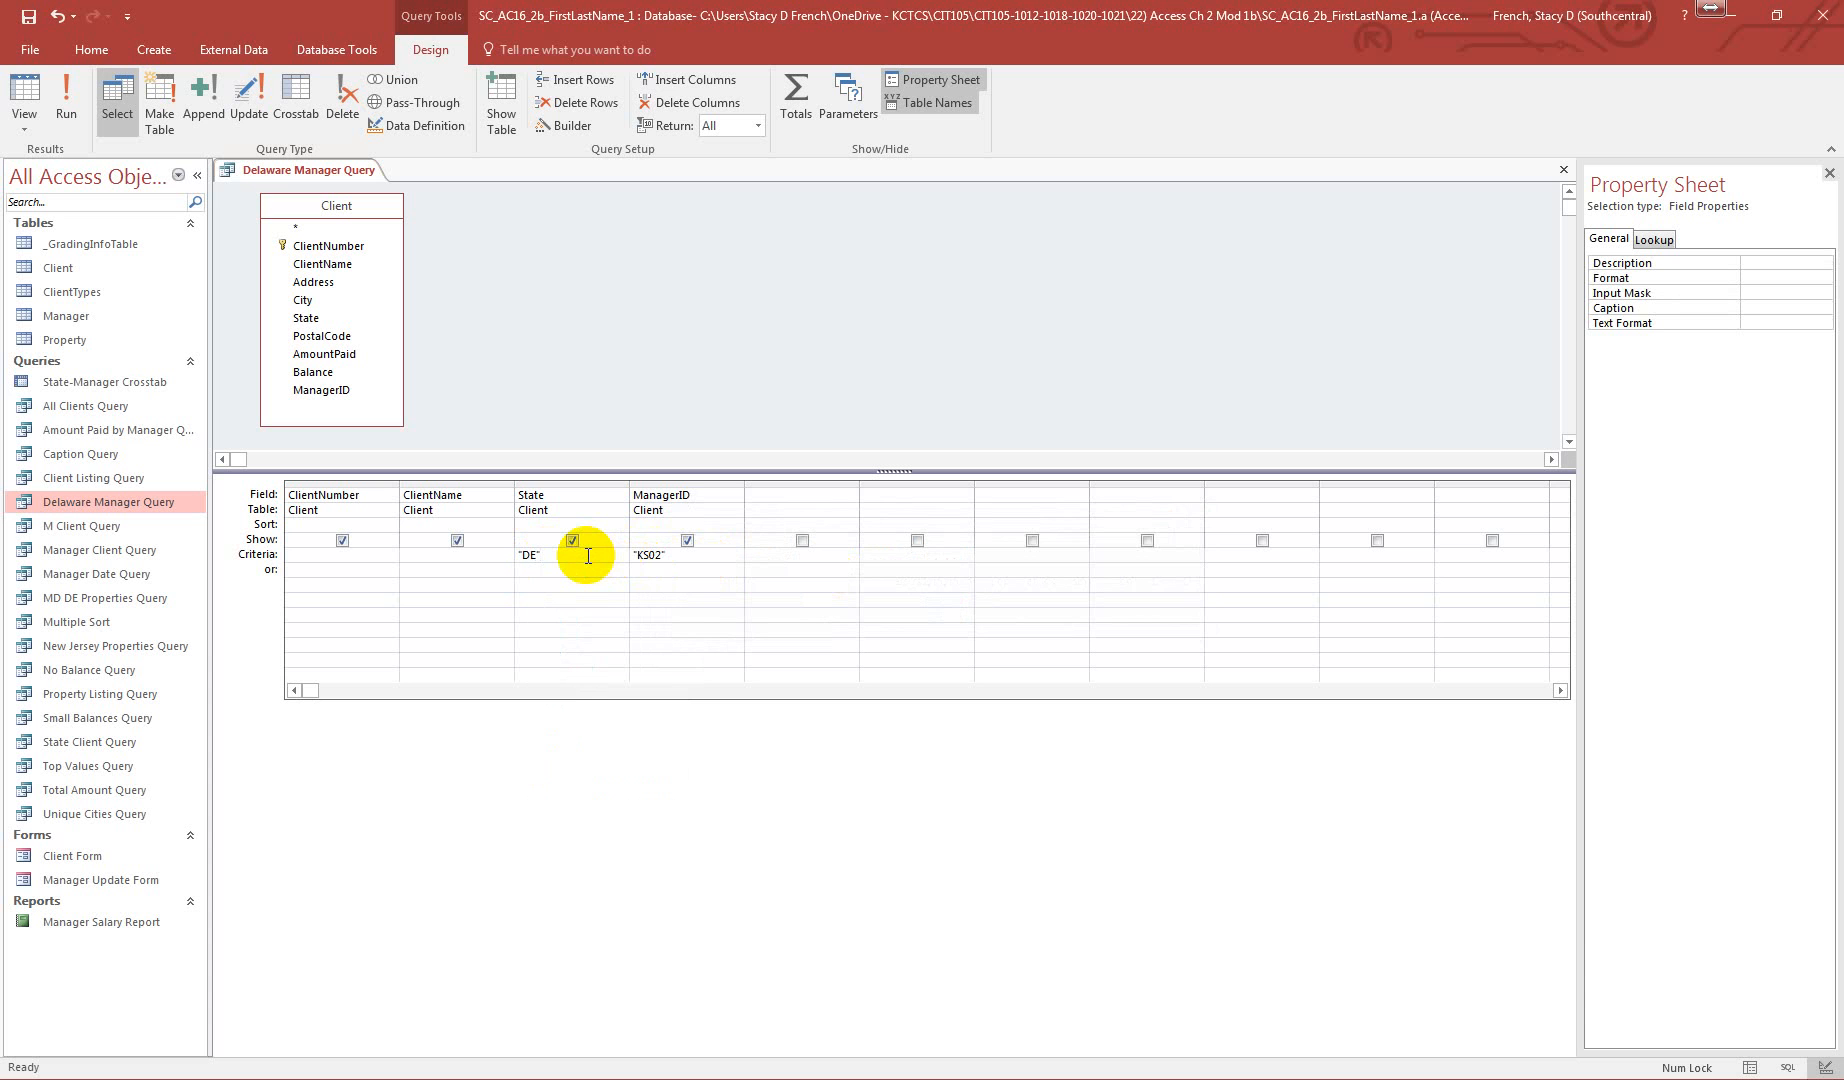
key("Tab")
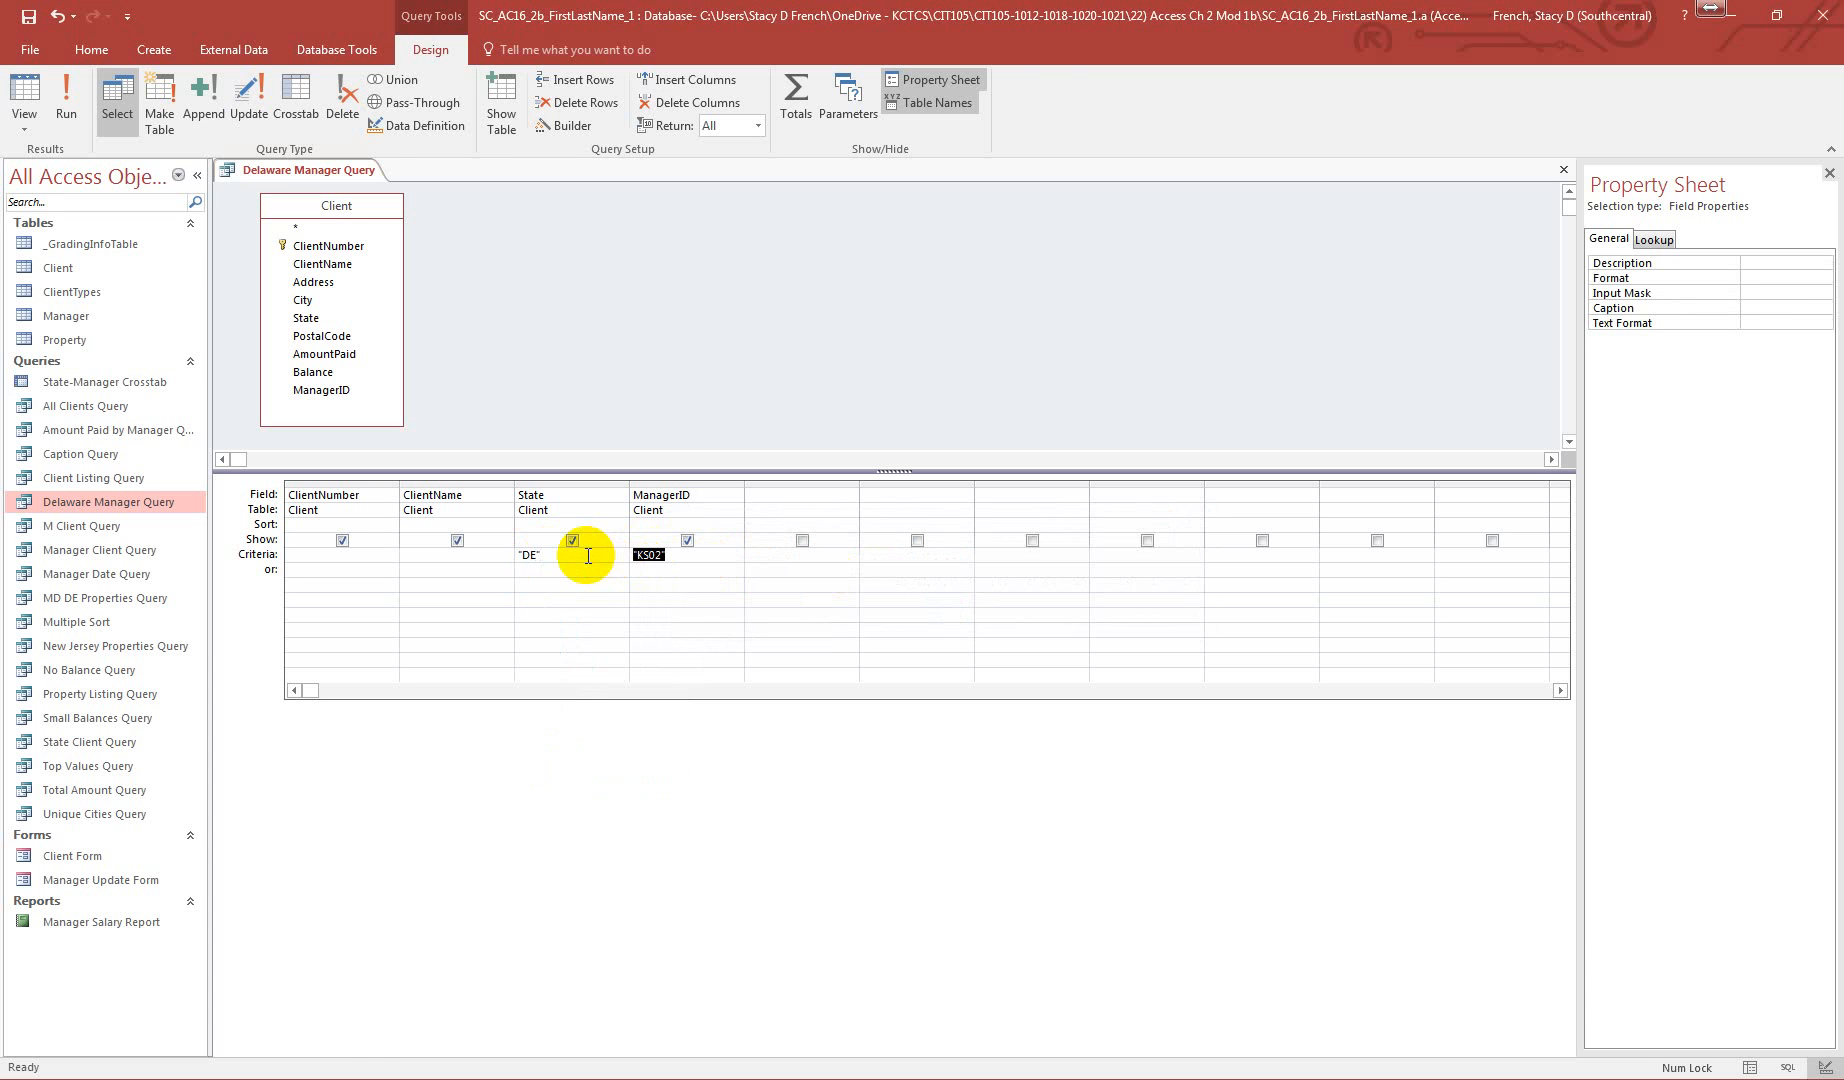
- Run Delaware Manager Query and close it with the design changes saved
left_click(66, 100)
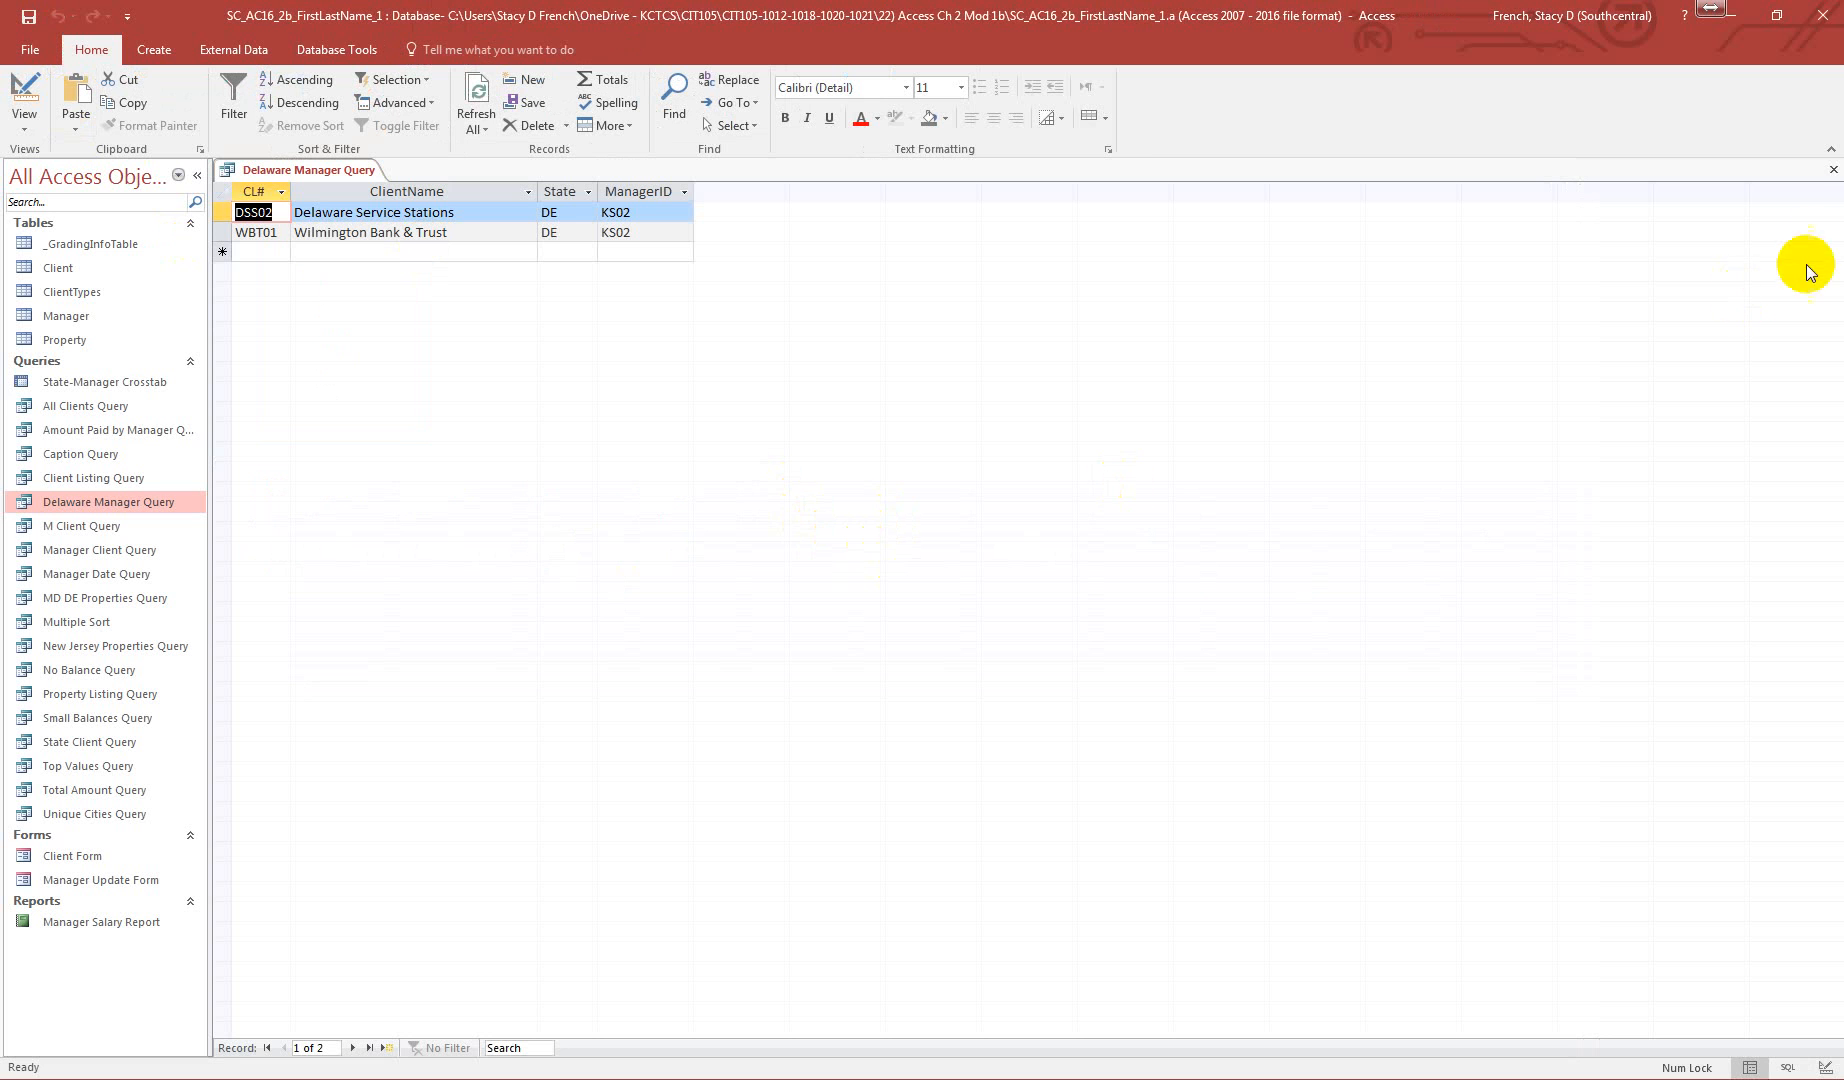
left_click(1833, 169)
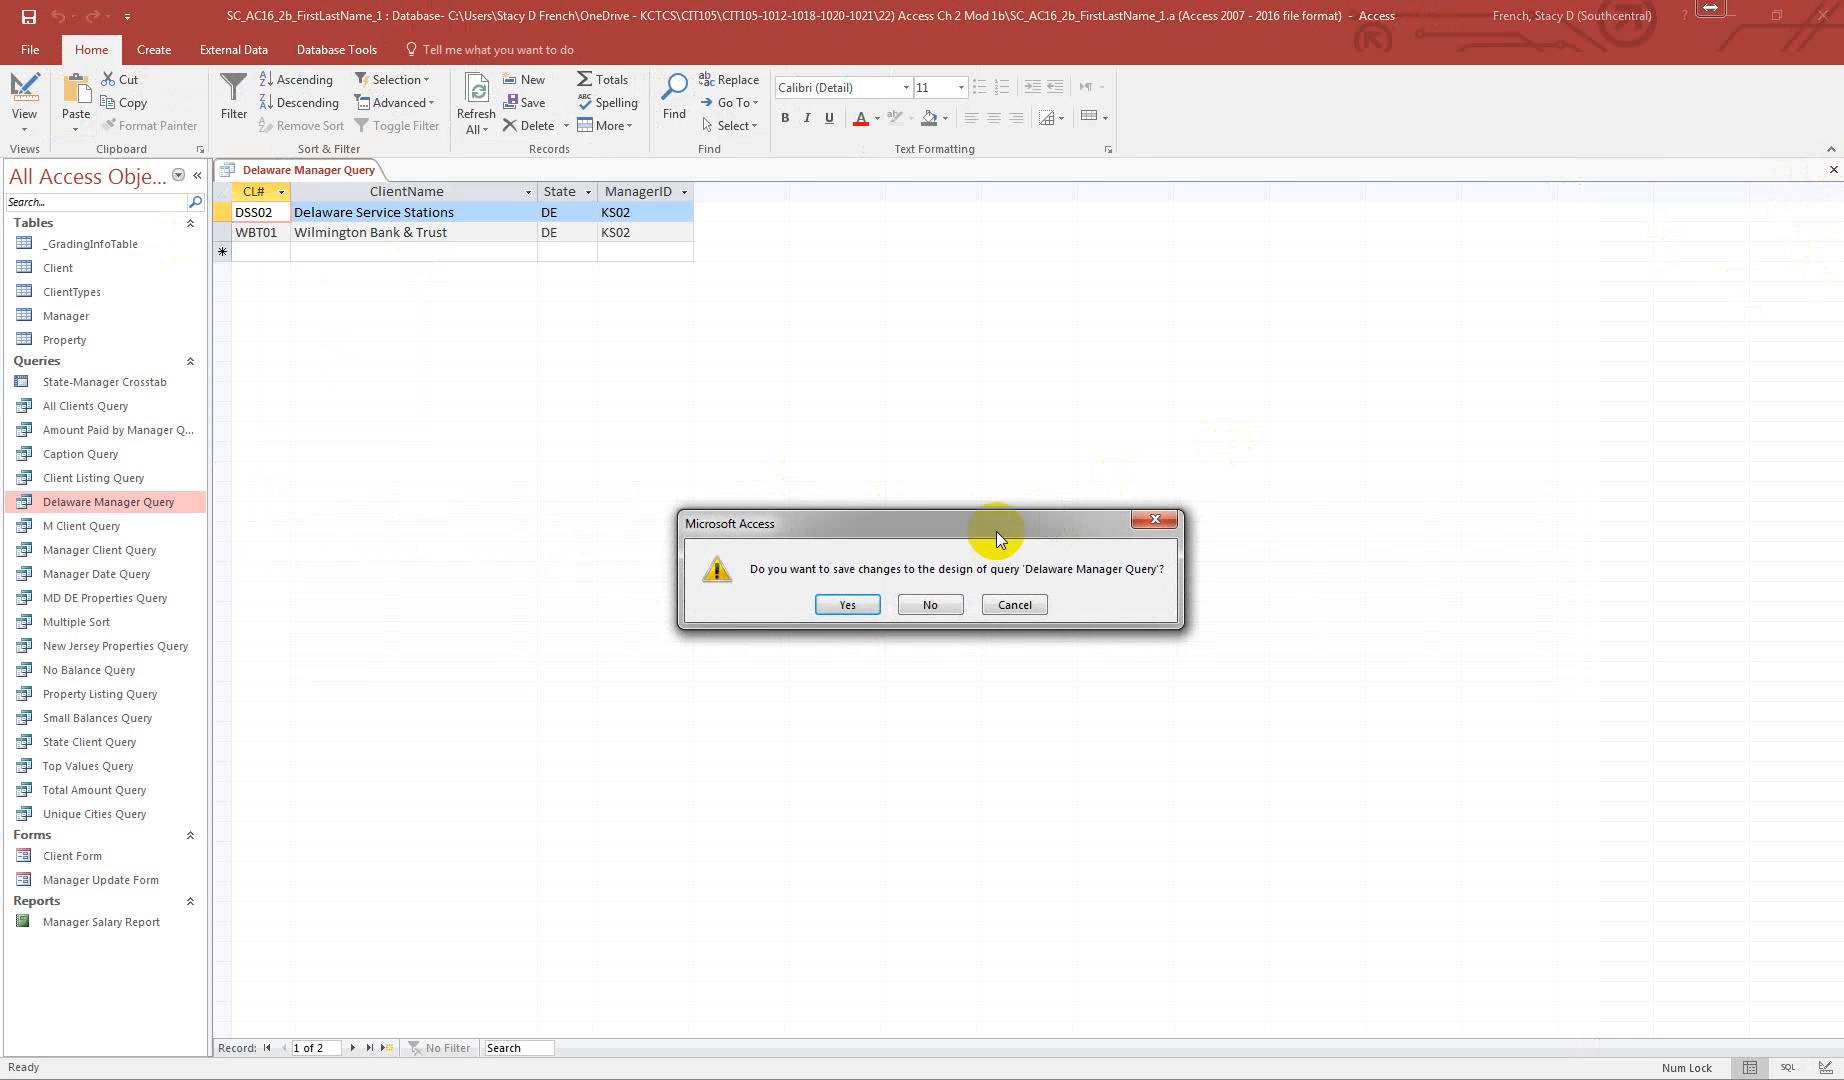
left_click(836, 606)
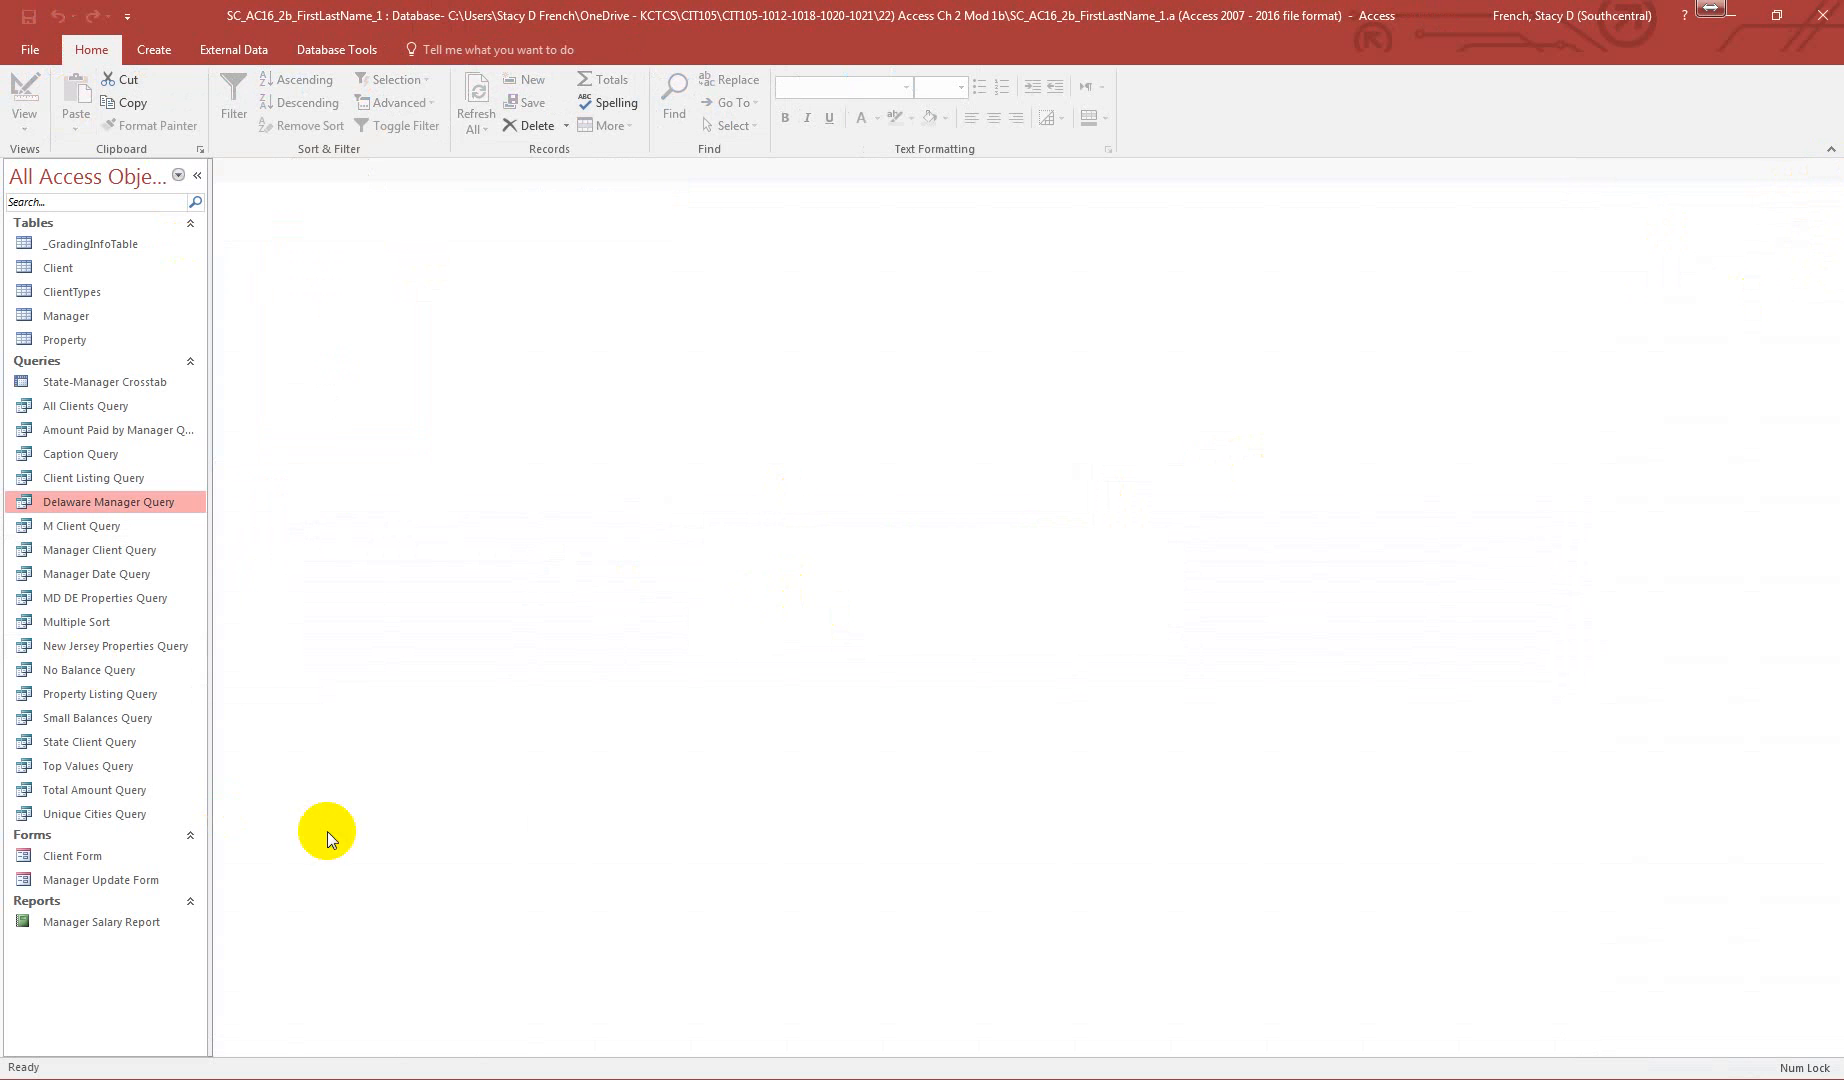
- Open Total Amount Query in Design View and enter the expression TotalAmount: [AmountPaid]+[Balance] in the Zoom dialog for the first empty field column
right_click(110, 790)
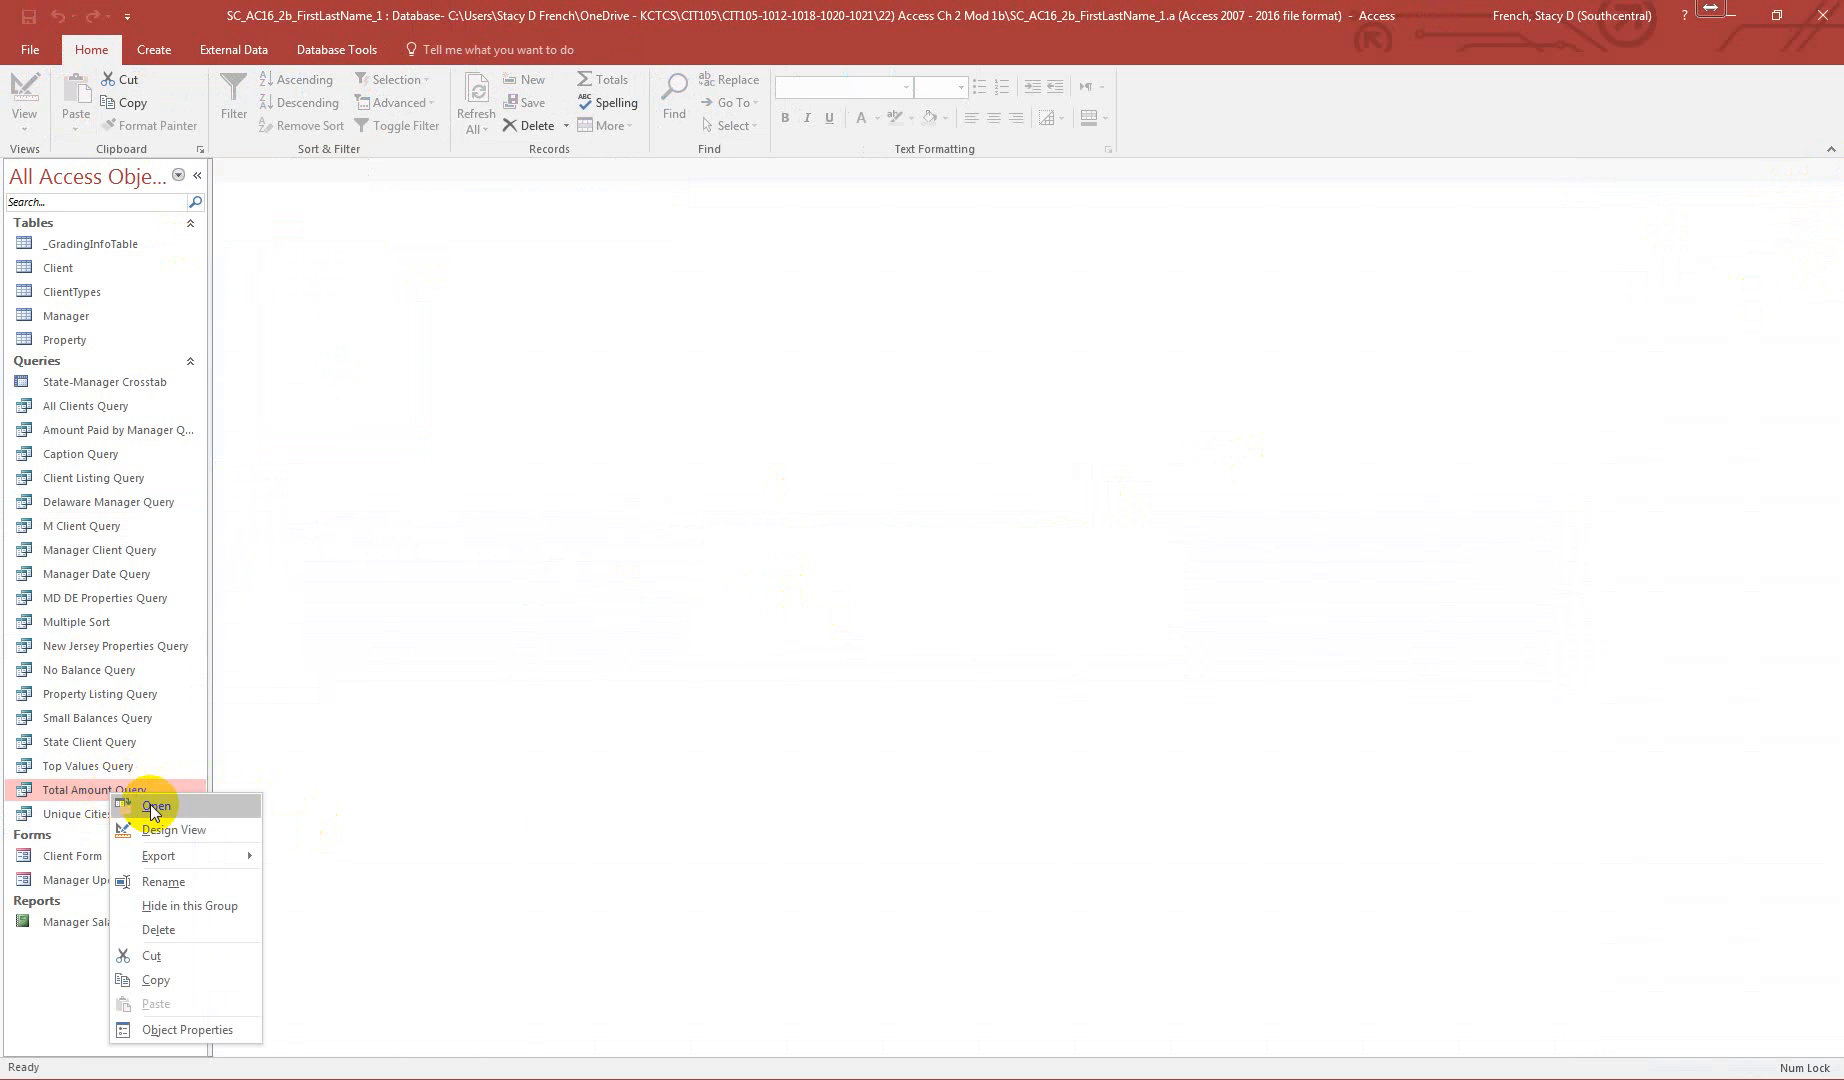
left_click(187, 827)
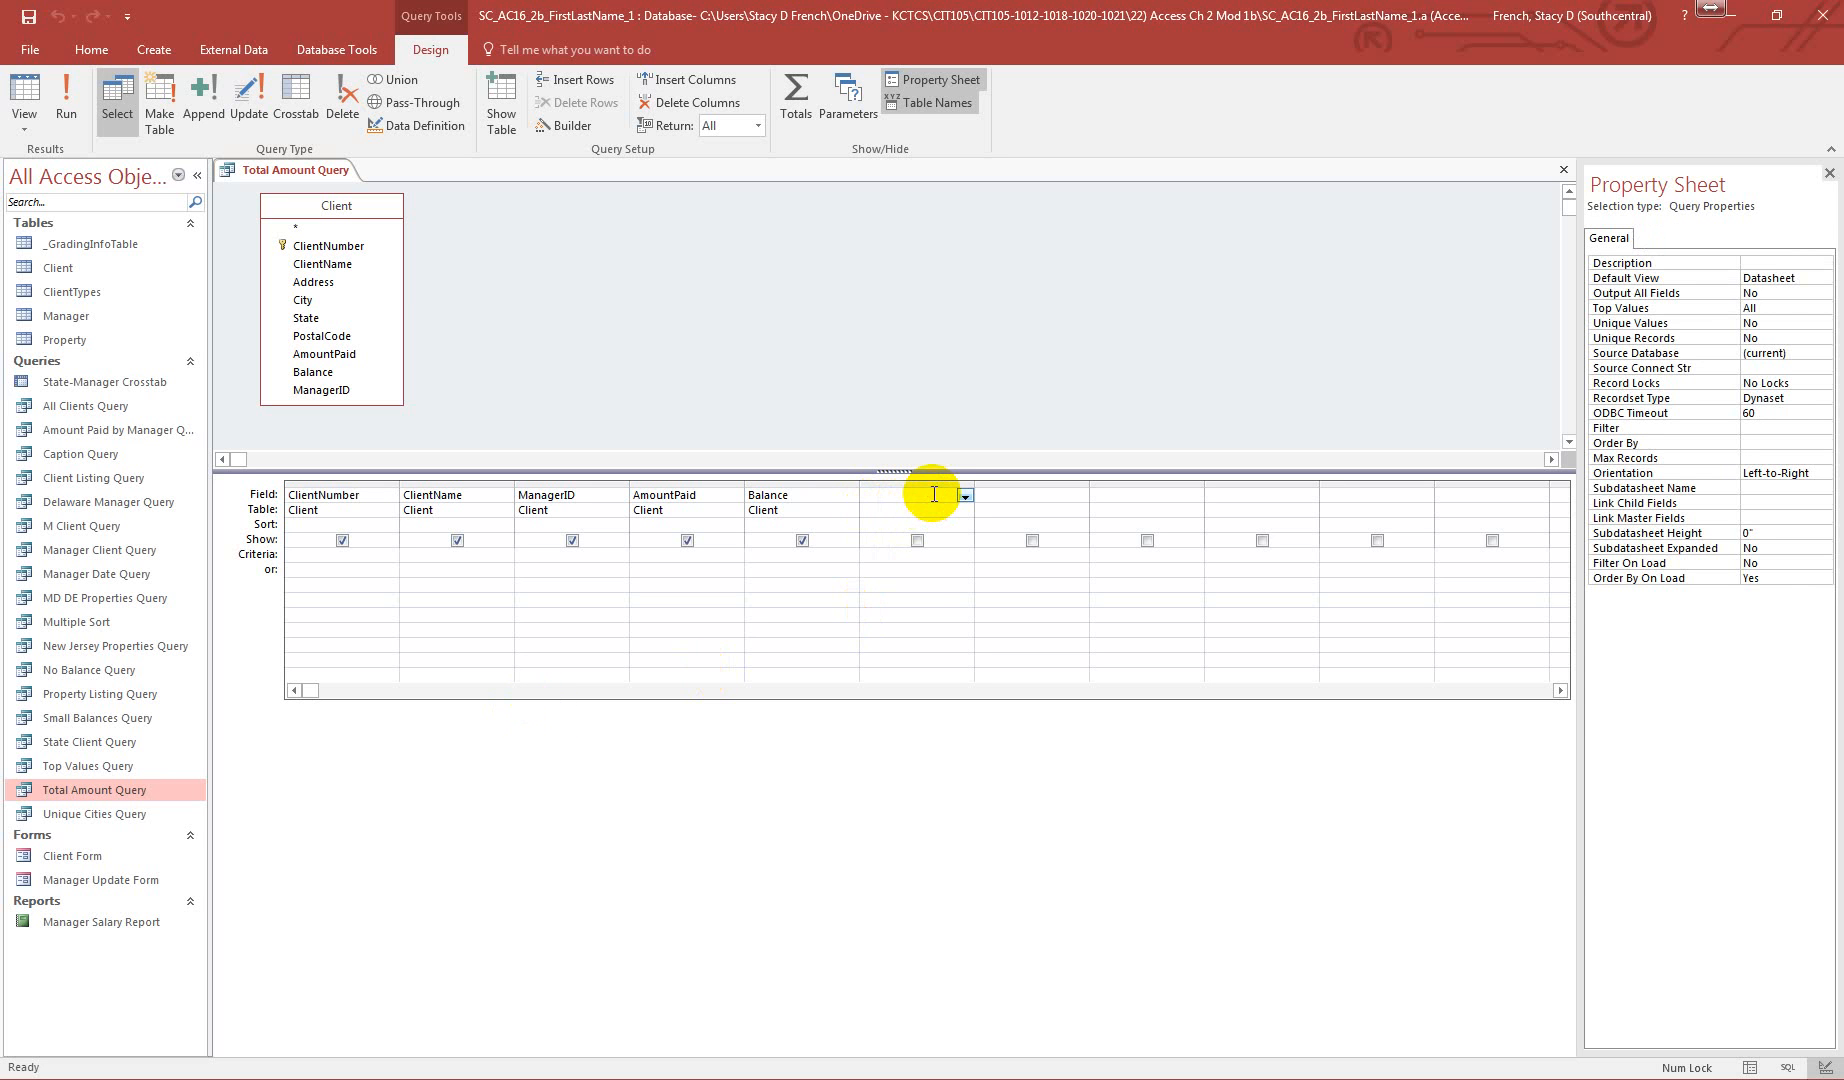
right_click(934, 494)
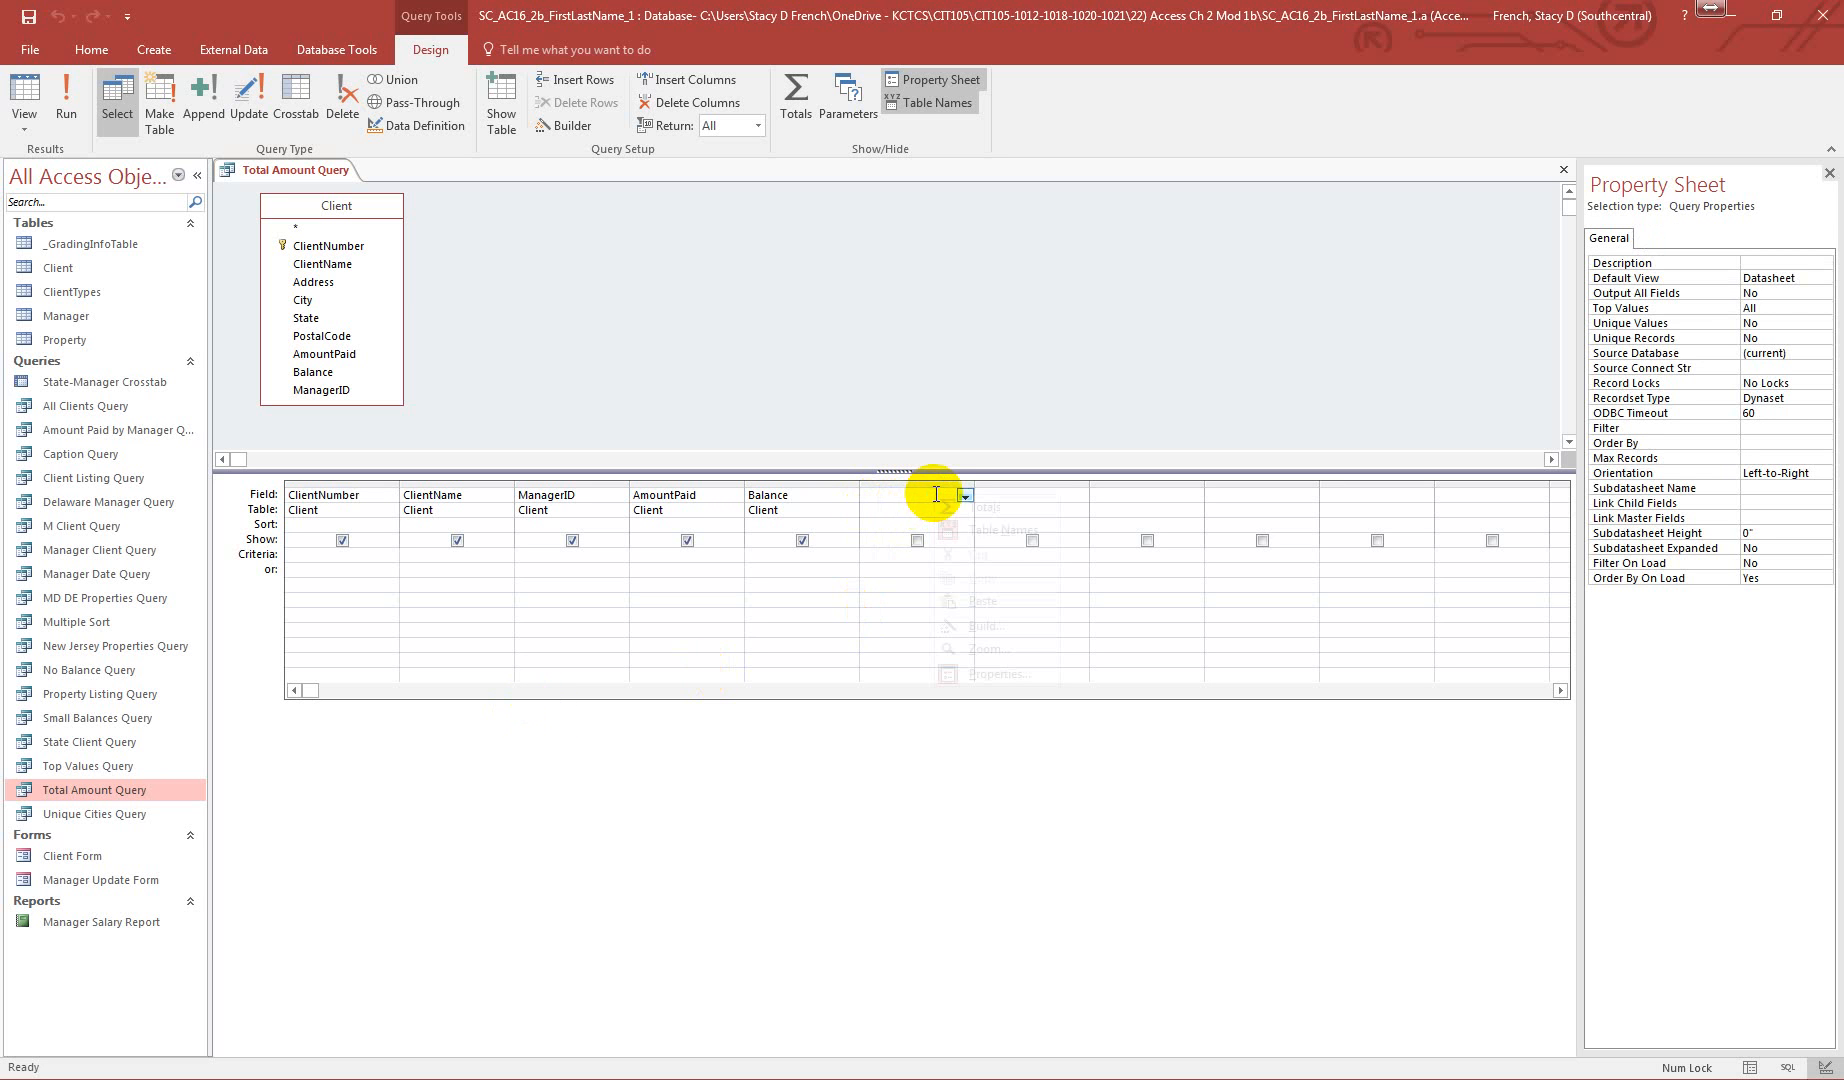
left_click(990, 649)
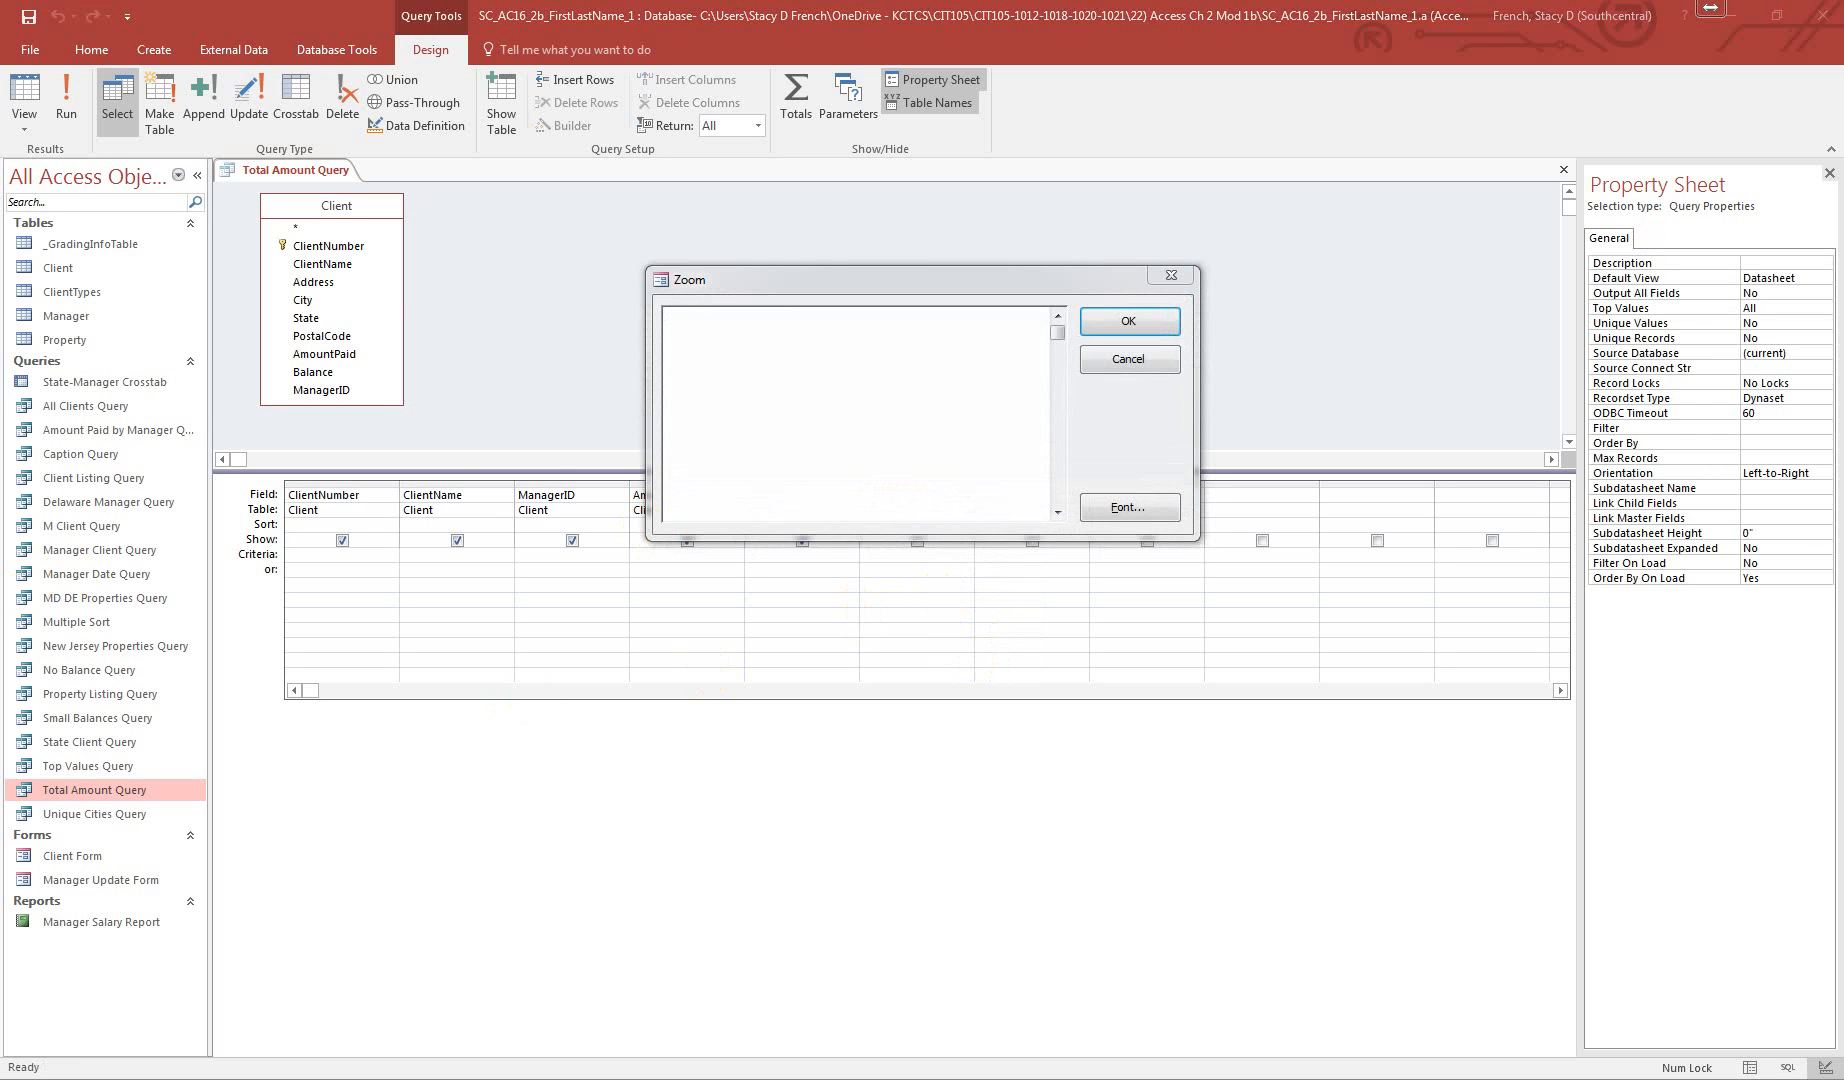
left_click(737, 400)
type("TotalAmount: [AmountPaid]+[Balance]")
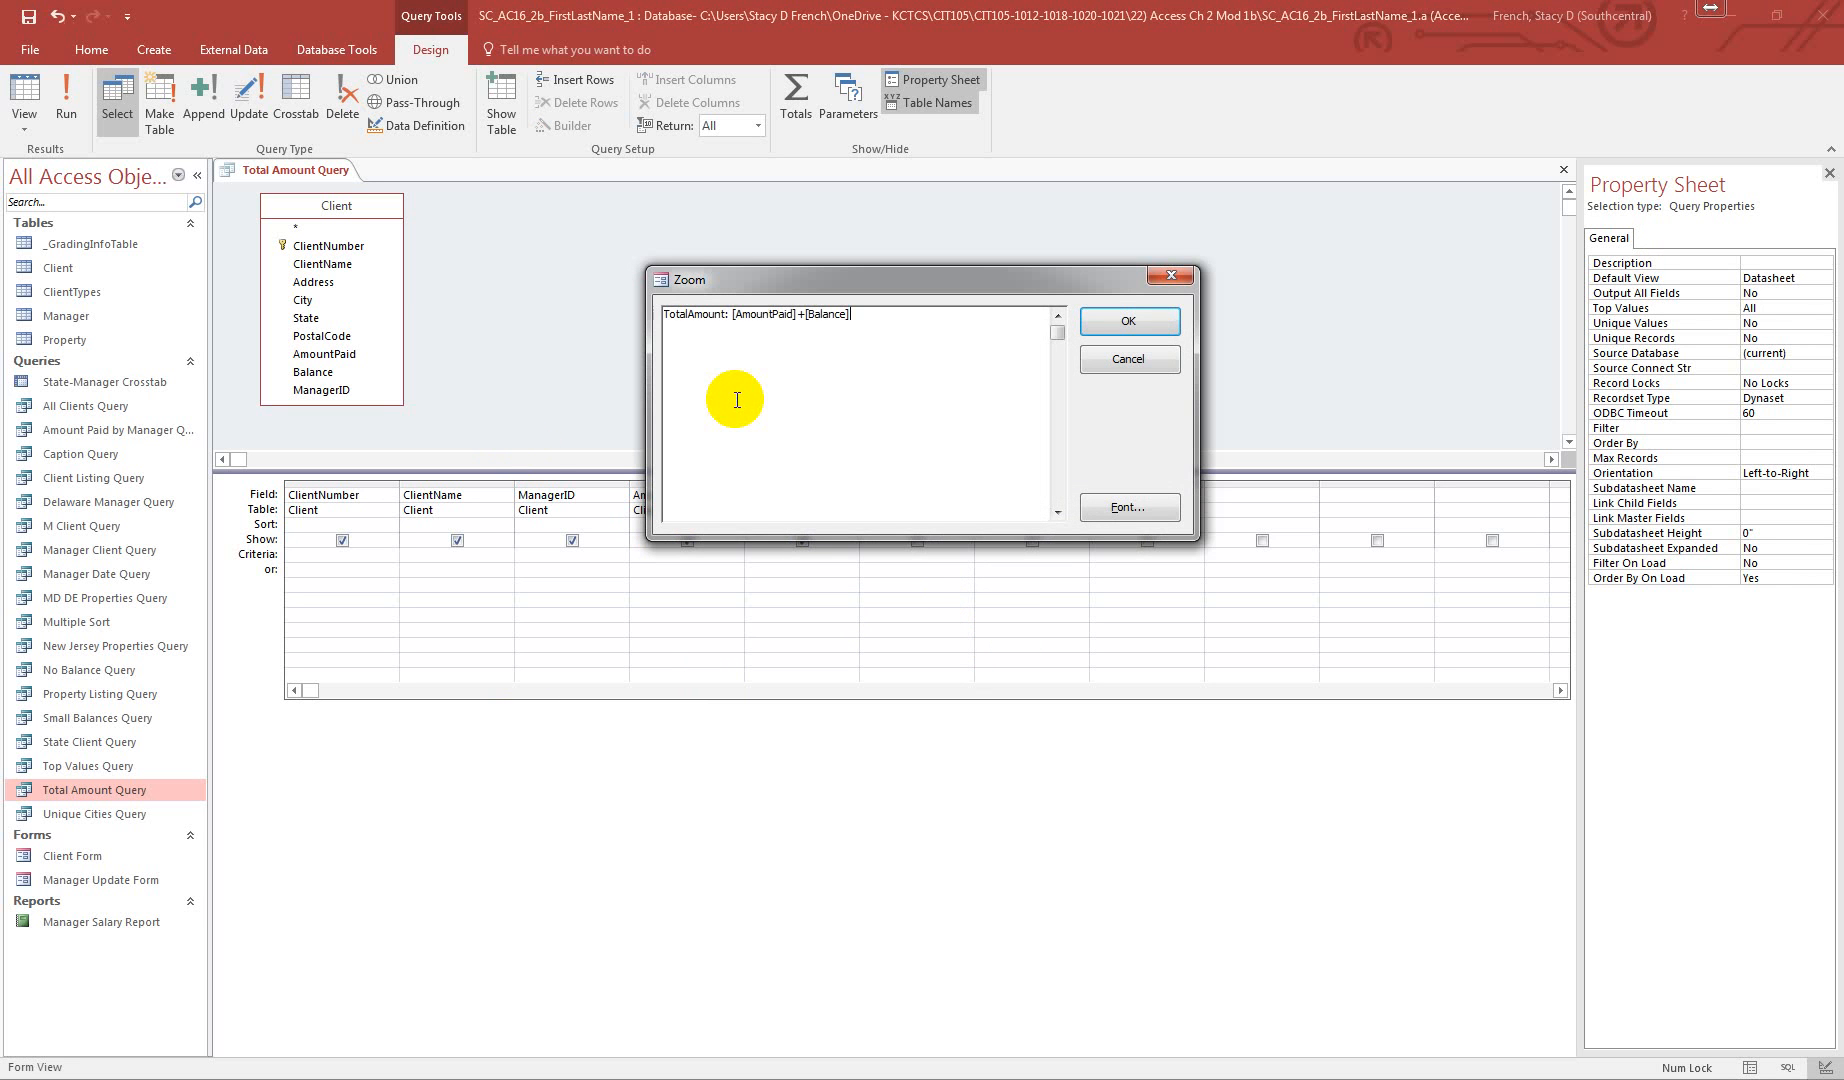
- Set the Zoom dialog's font size to 12 and accept the TotalAmount expression
left_click_drag(850, 314, 656, 313)
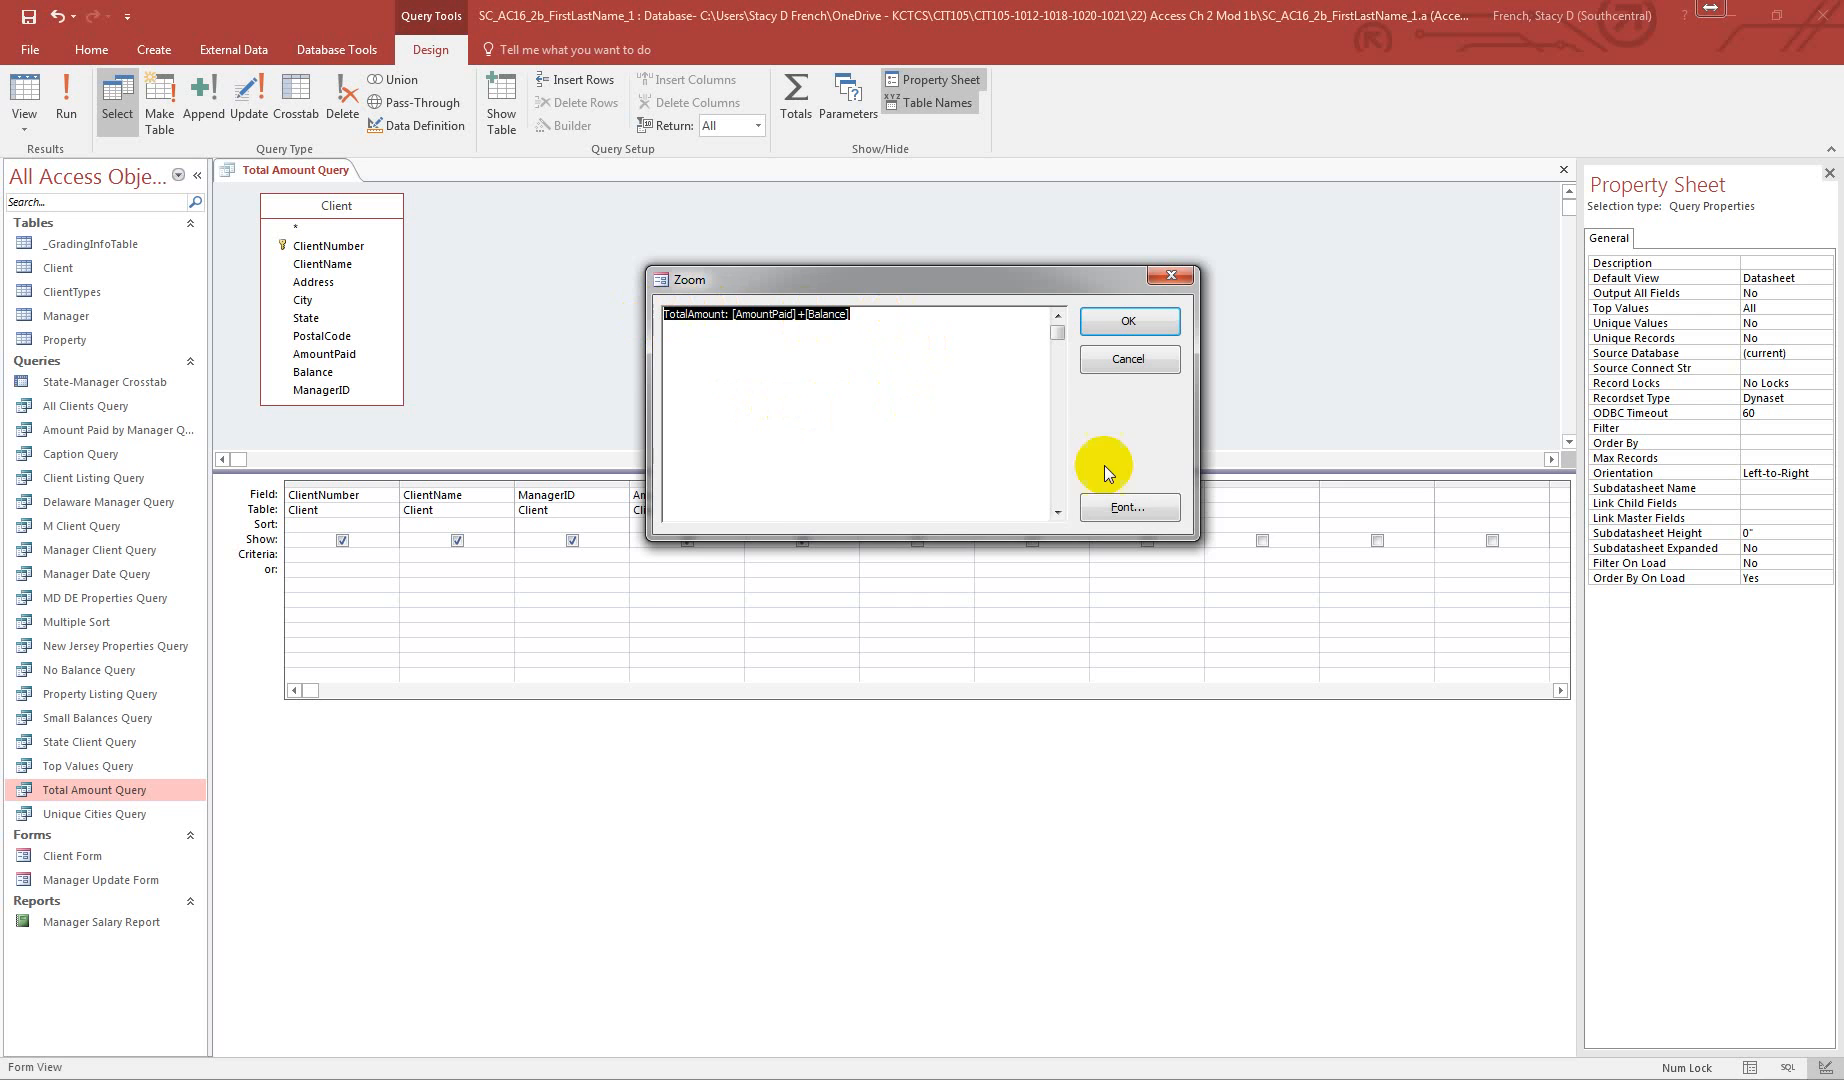
left_click(1140, 508)
left_click(1050, 547)
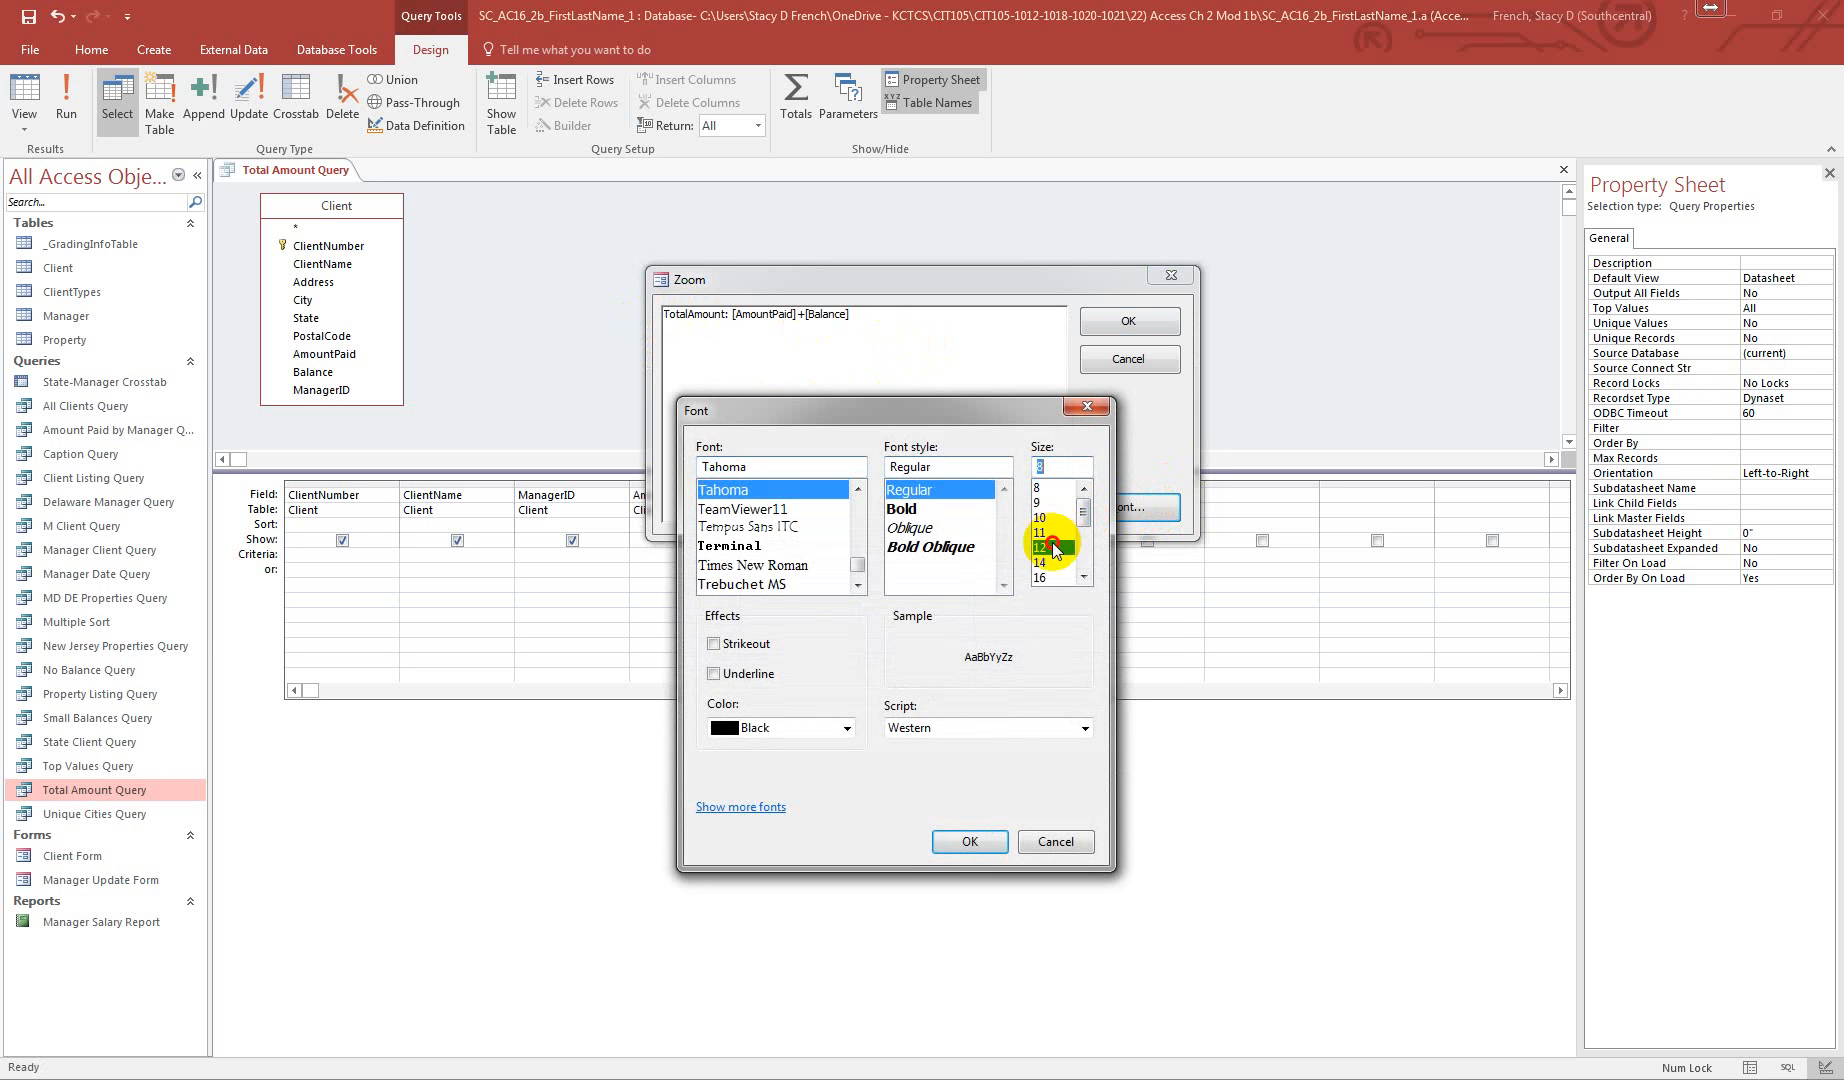
left_click(970, 841)
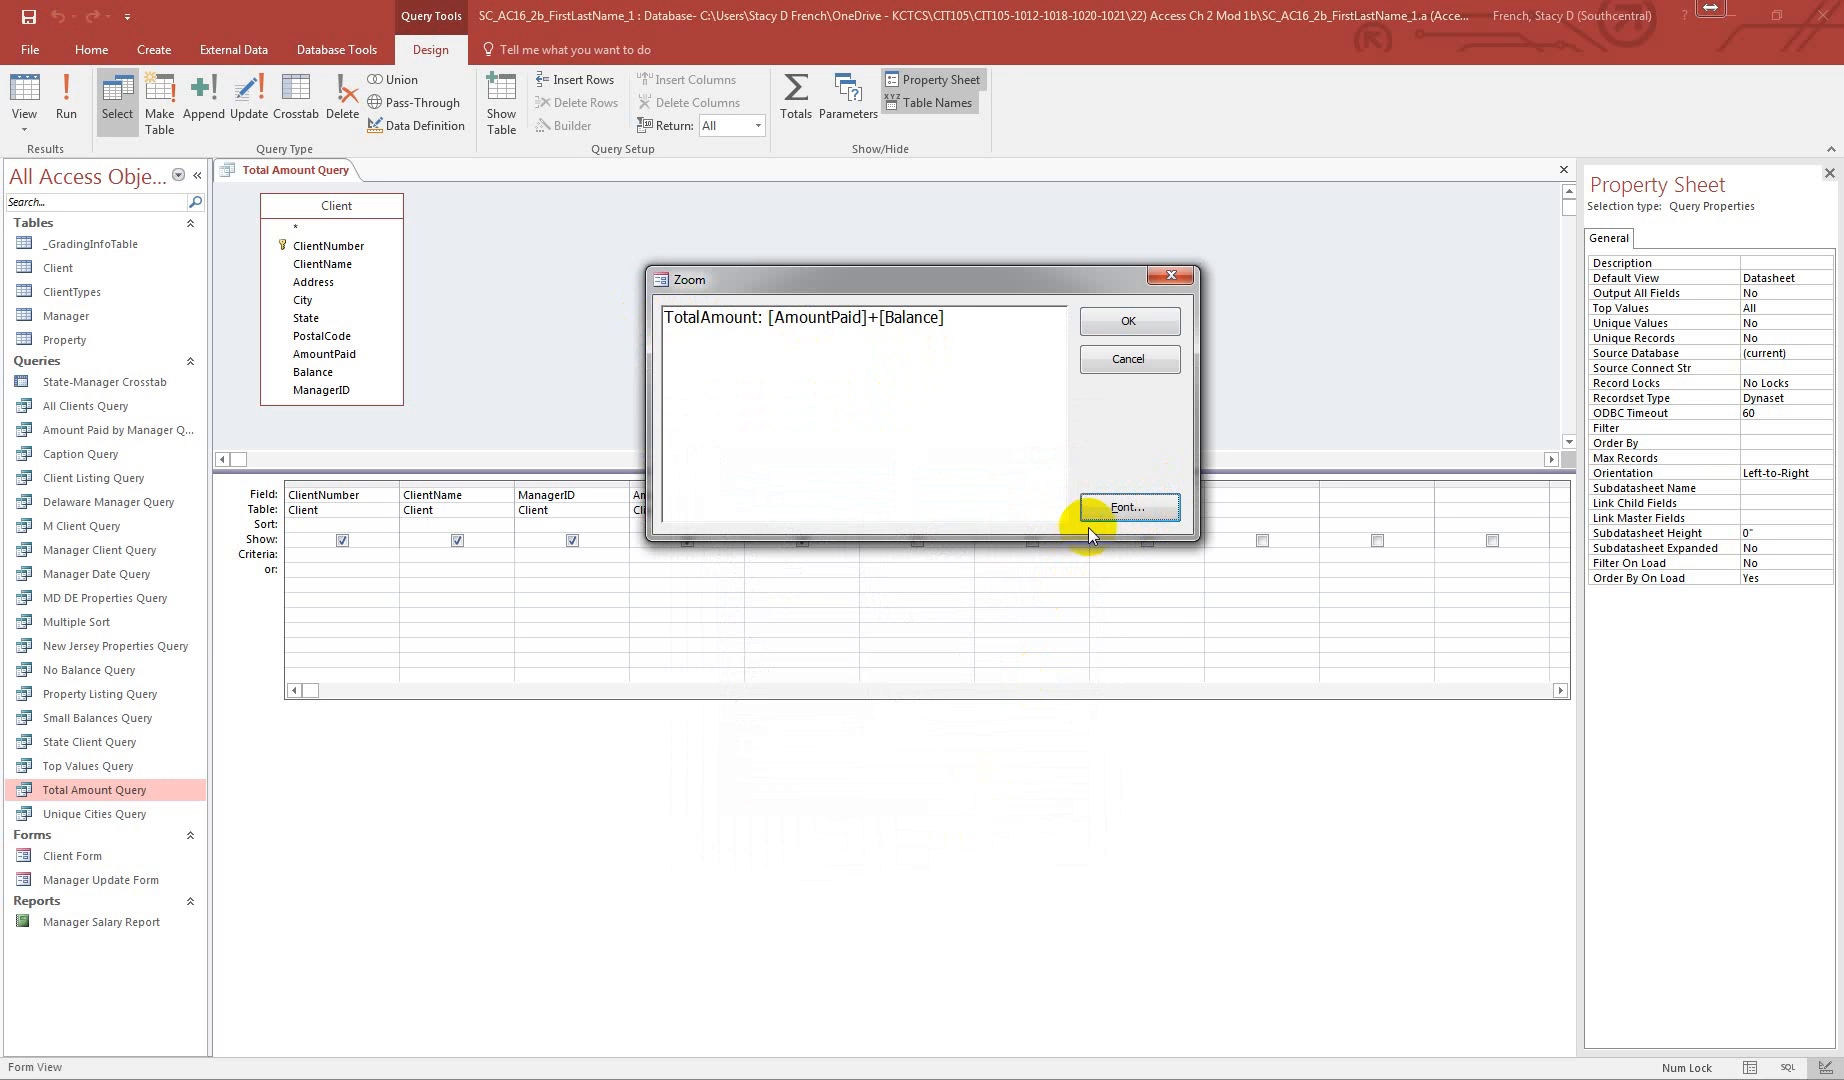
left_click(1133, 330)
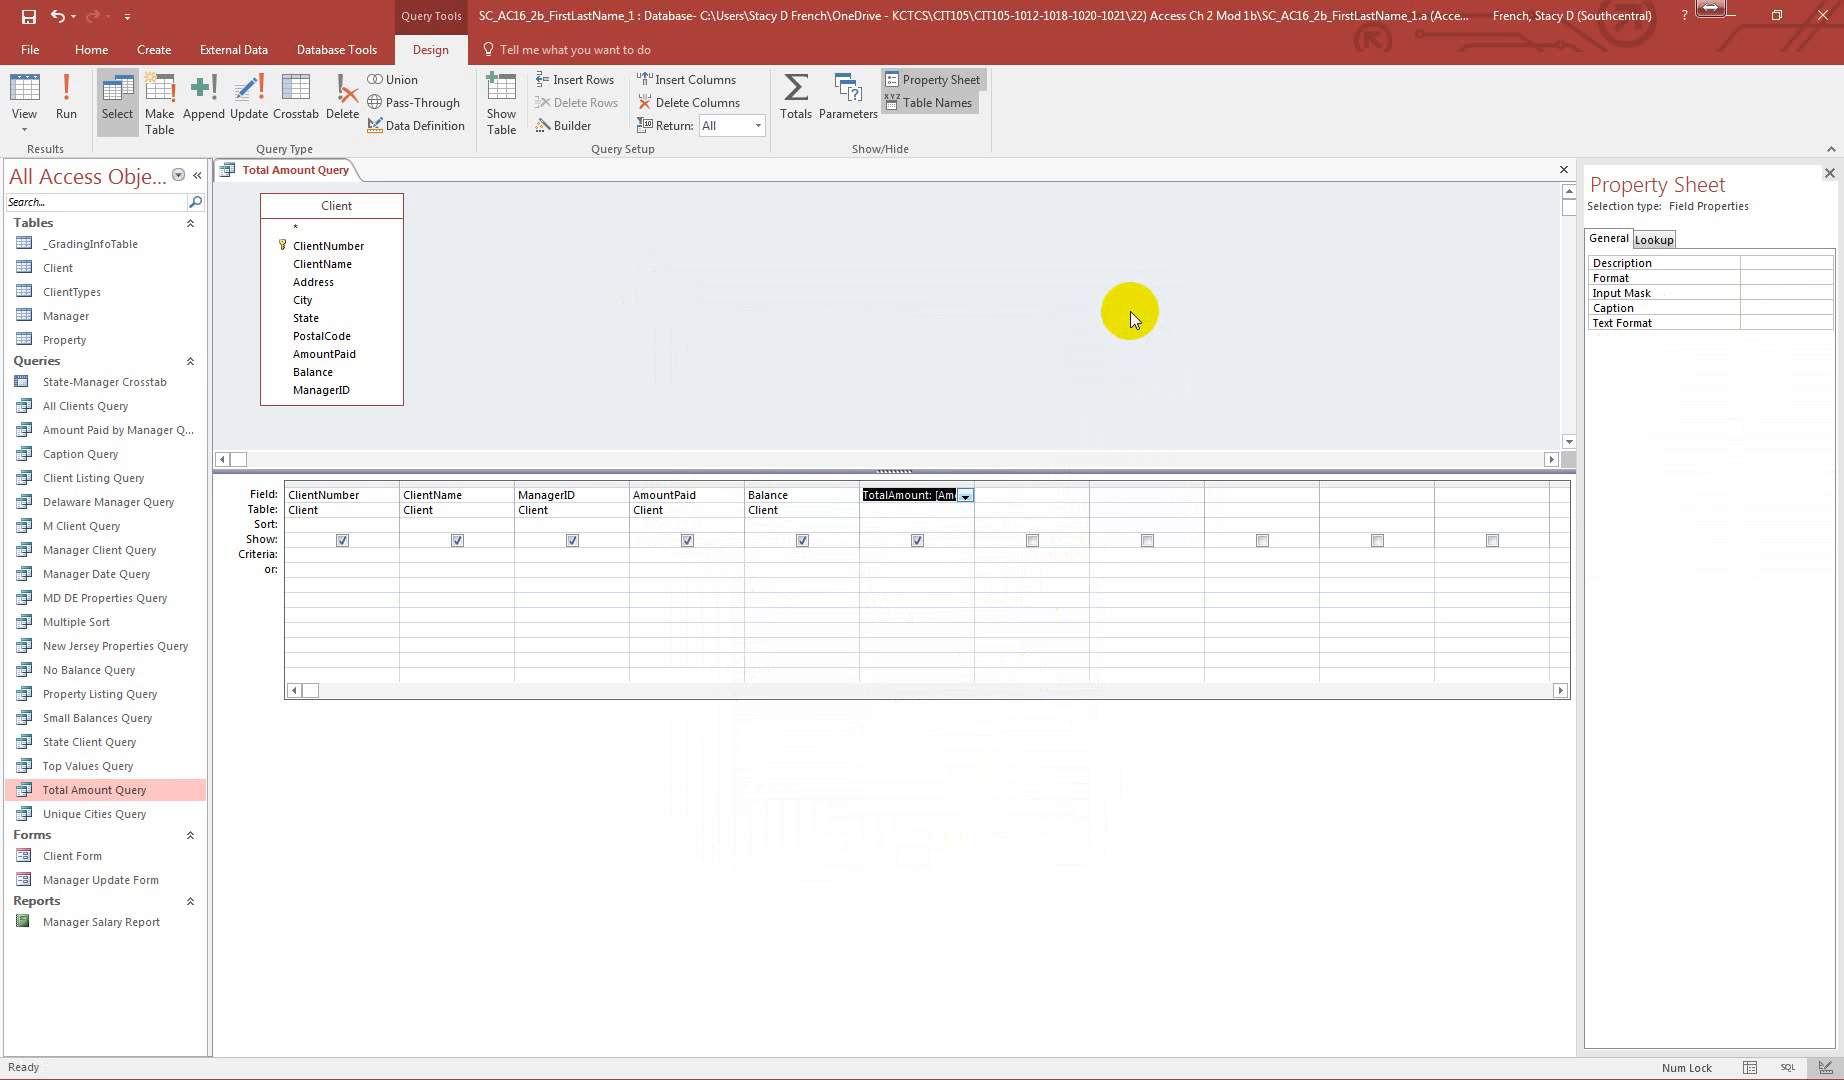
- Run Total Amount Query and close it with the design changes saved
left_click(70, 96)
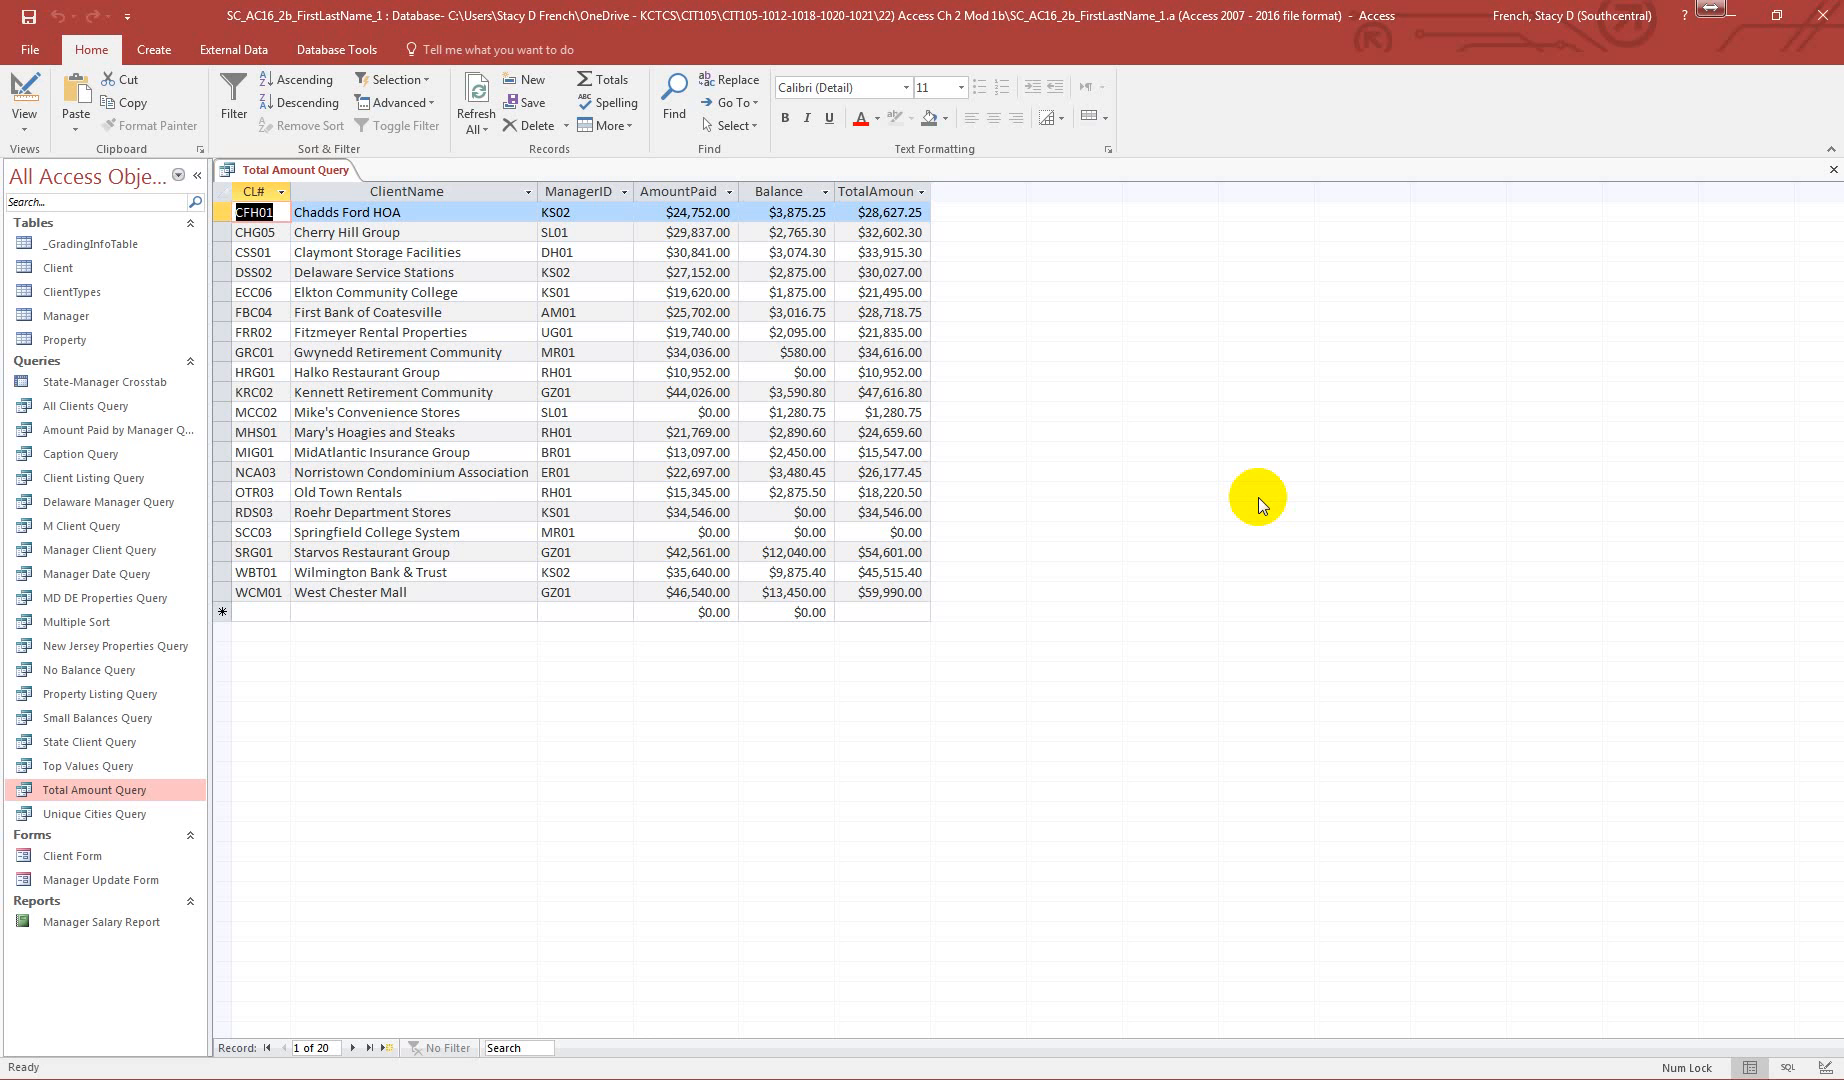
left_click(1833, 169)
left_click(864, 606)
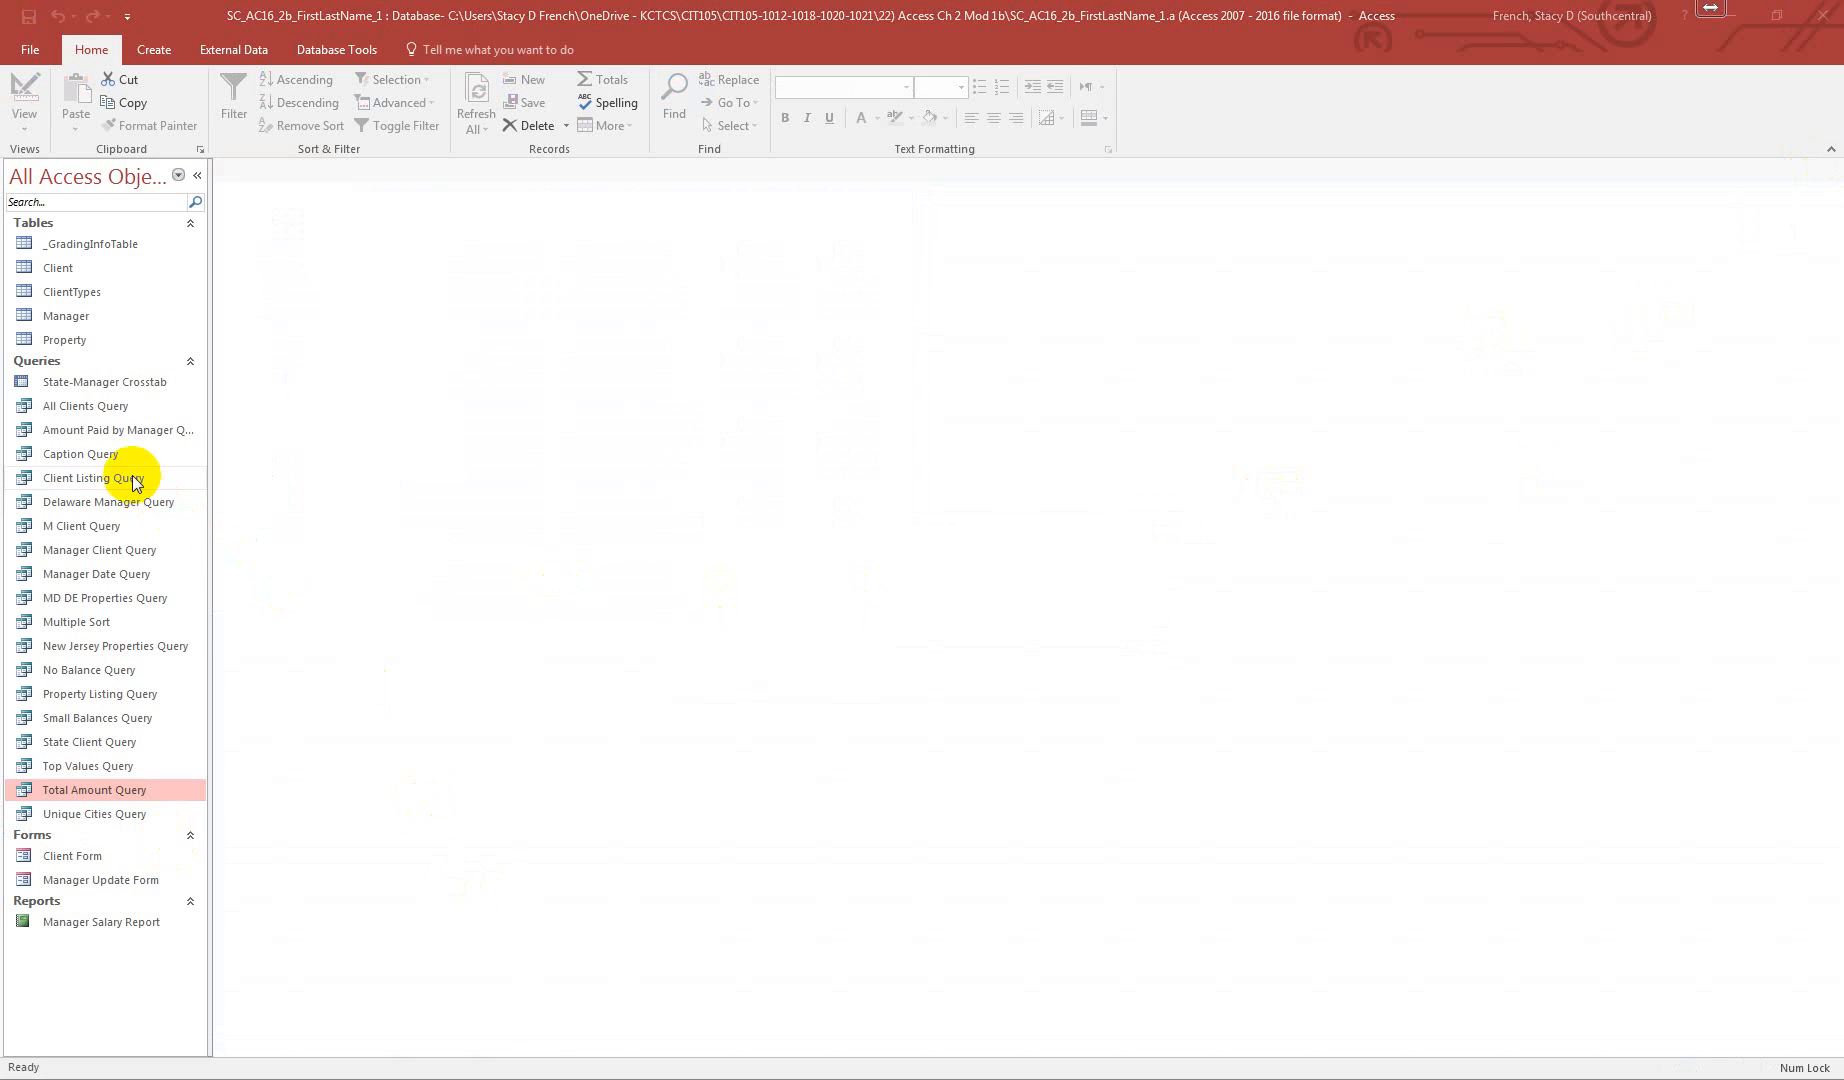
- Open Caption Query in Design View and set the Balance field's caption to Owed
right_click(106, 453)
left_click(188, 490)
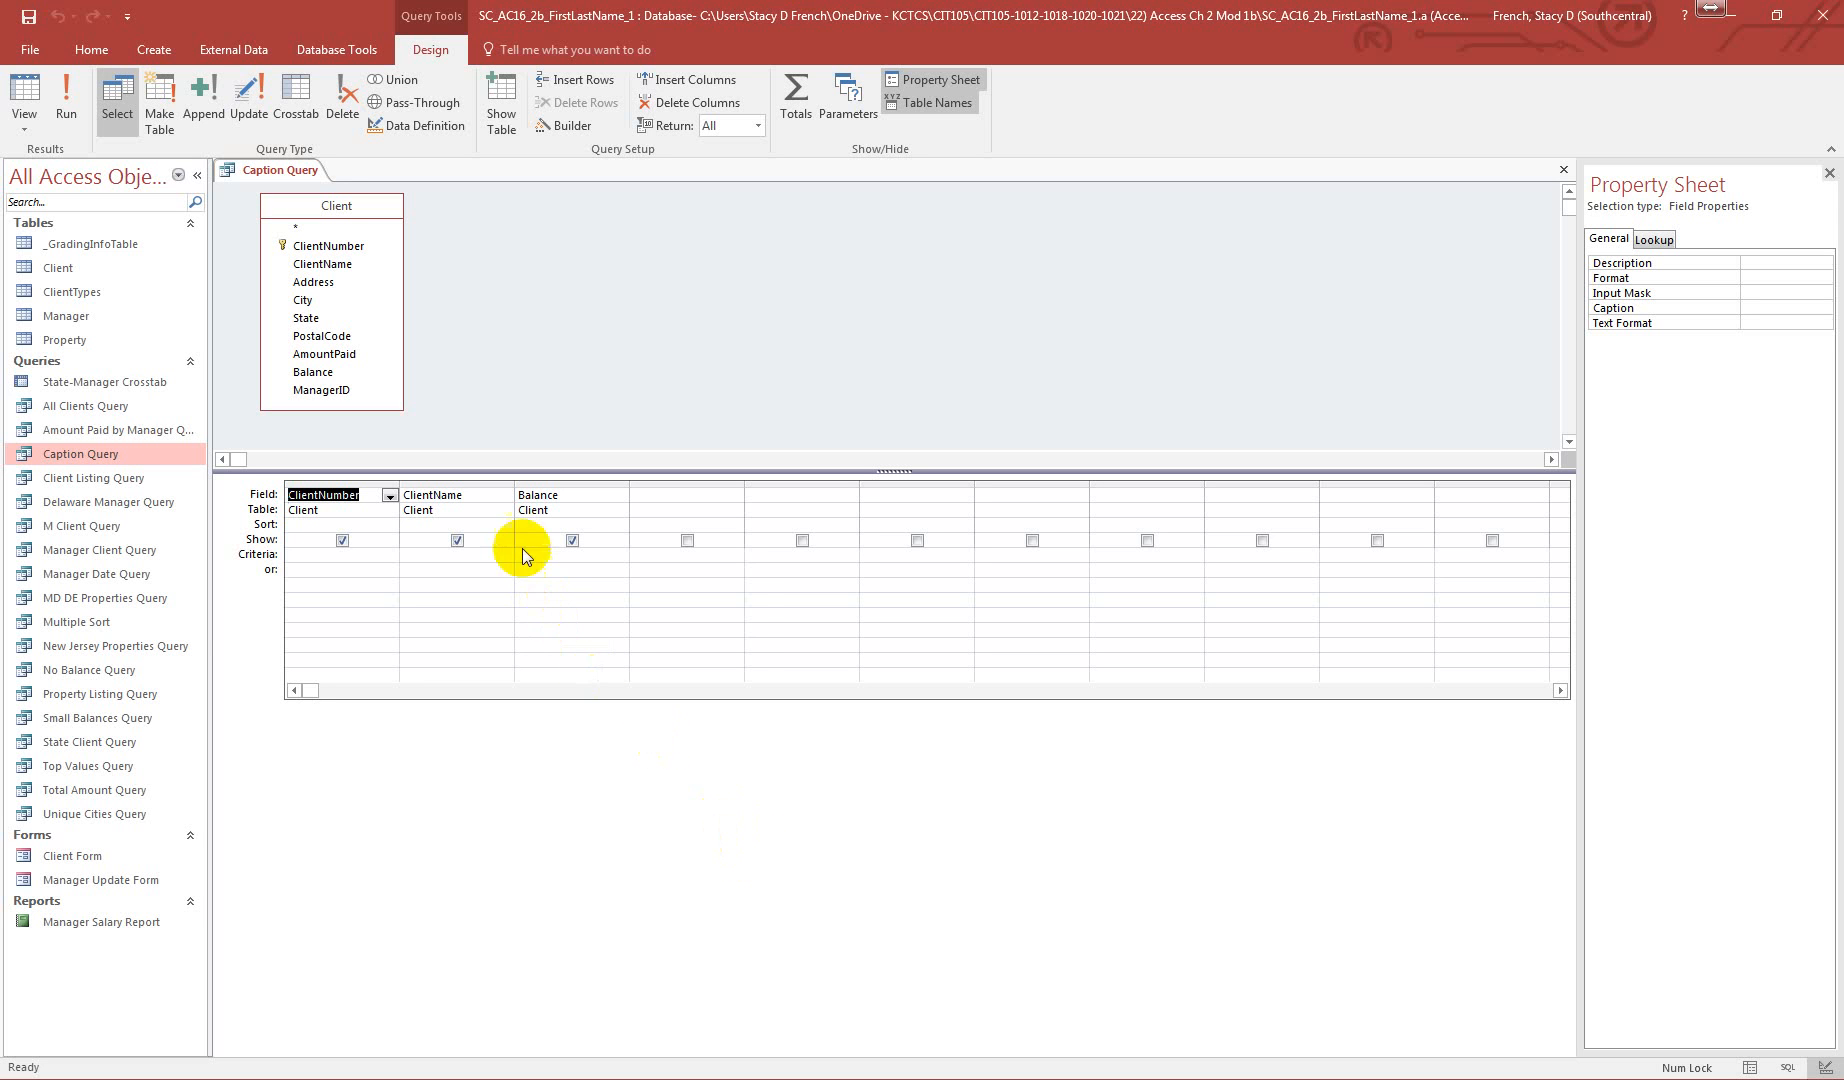
left_click(594, 496)
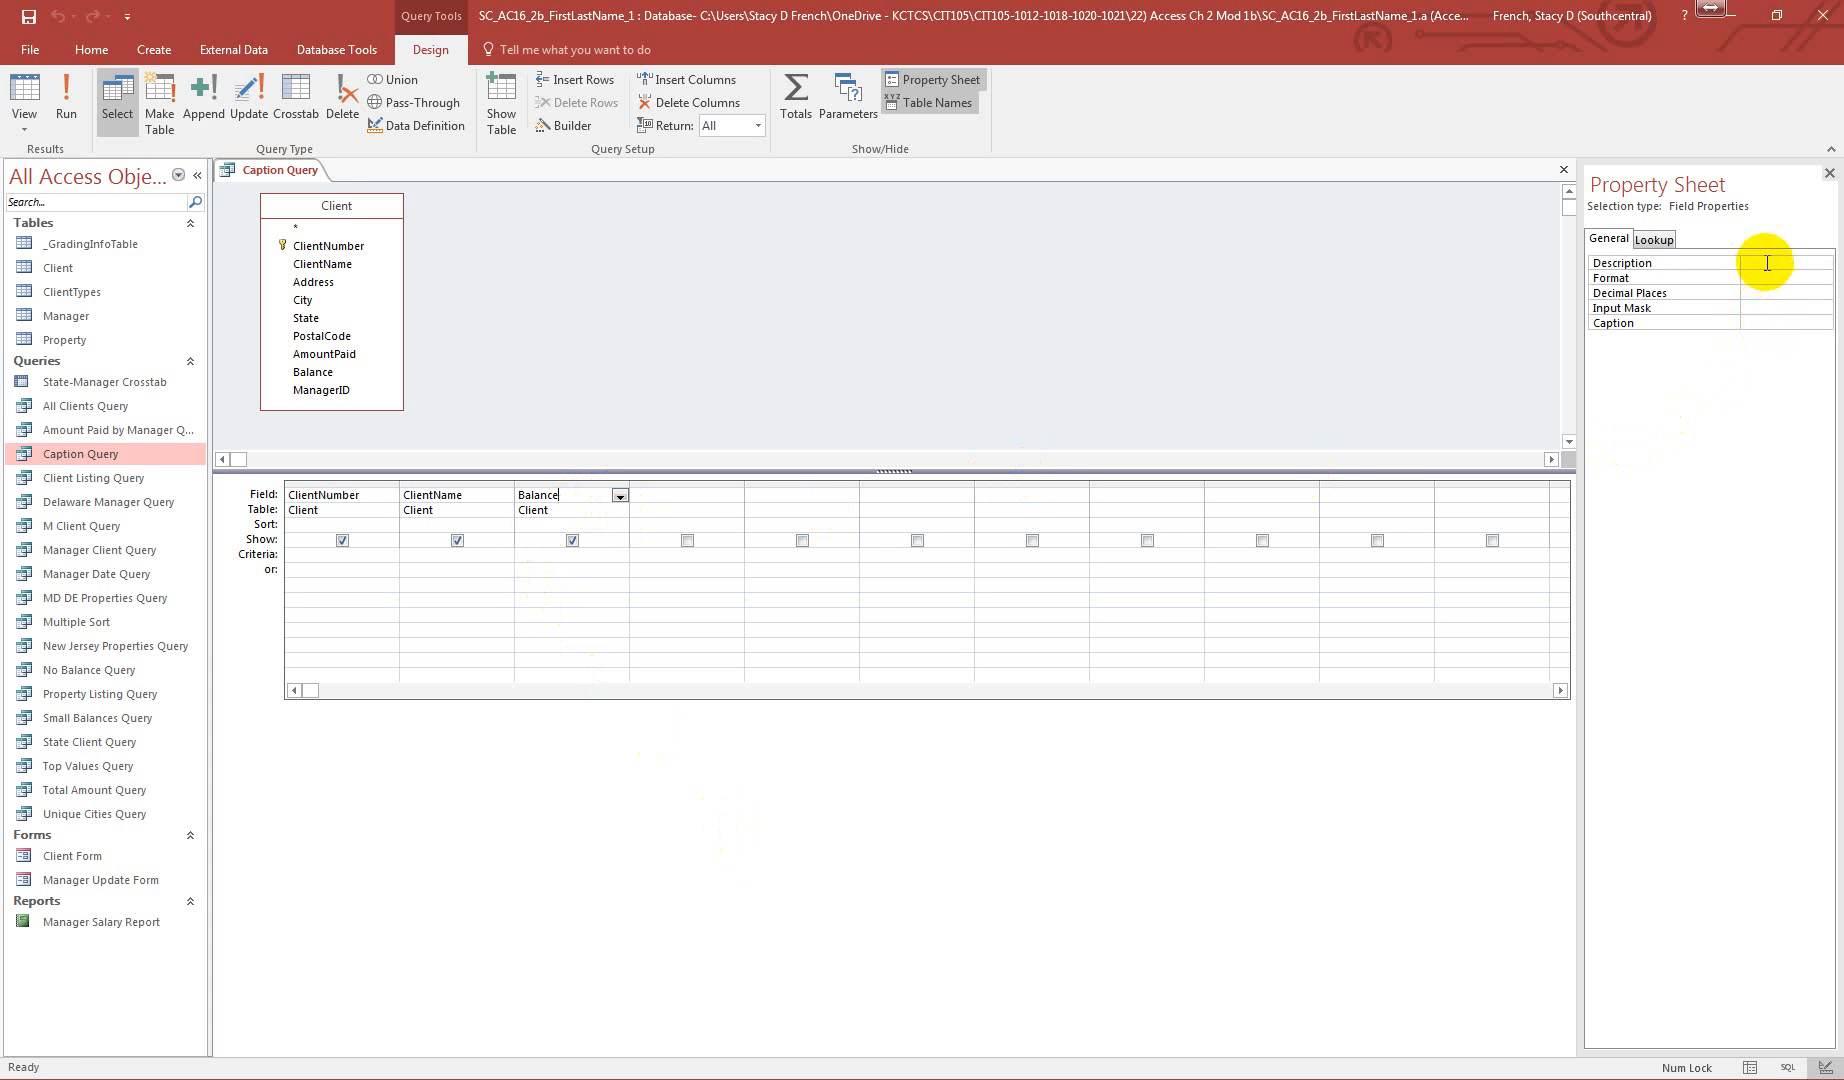
left_click(1760, 321)
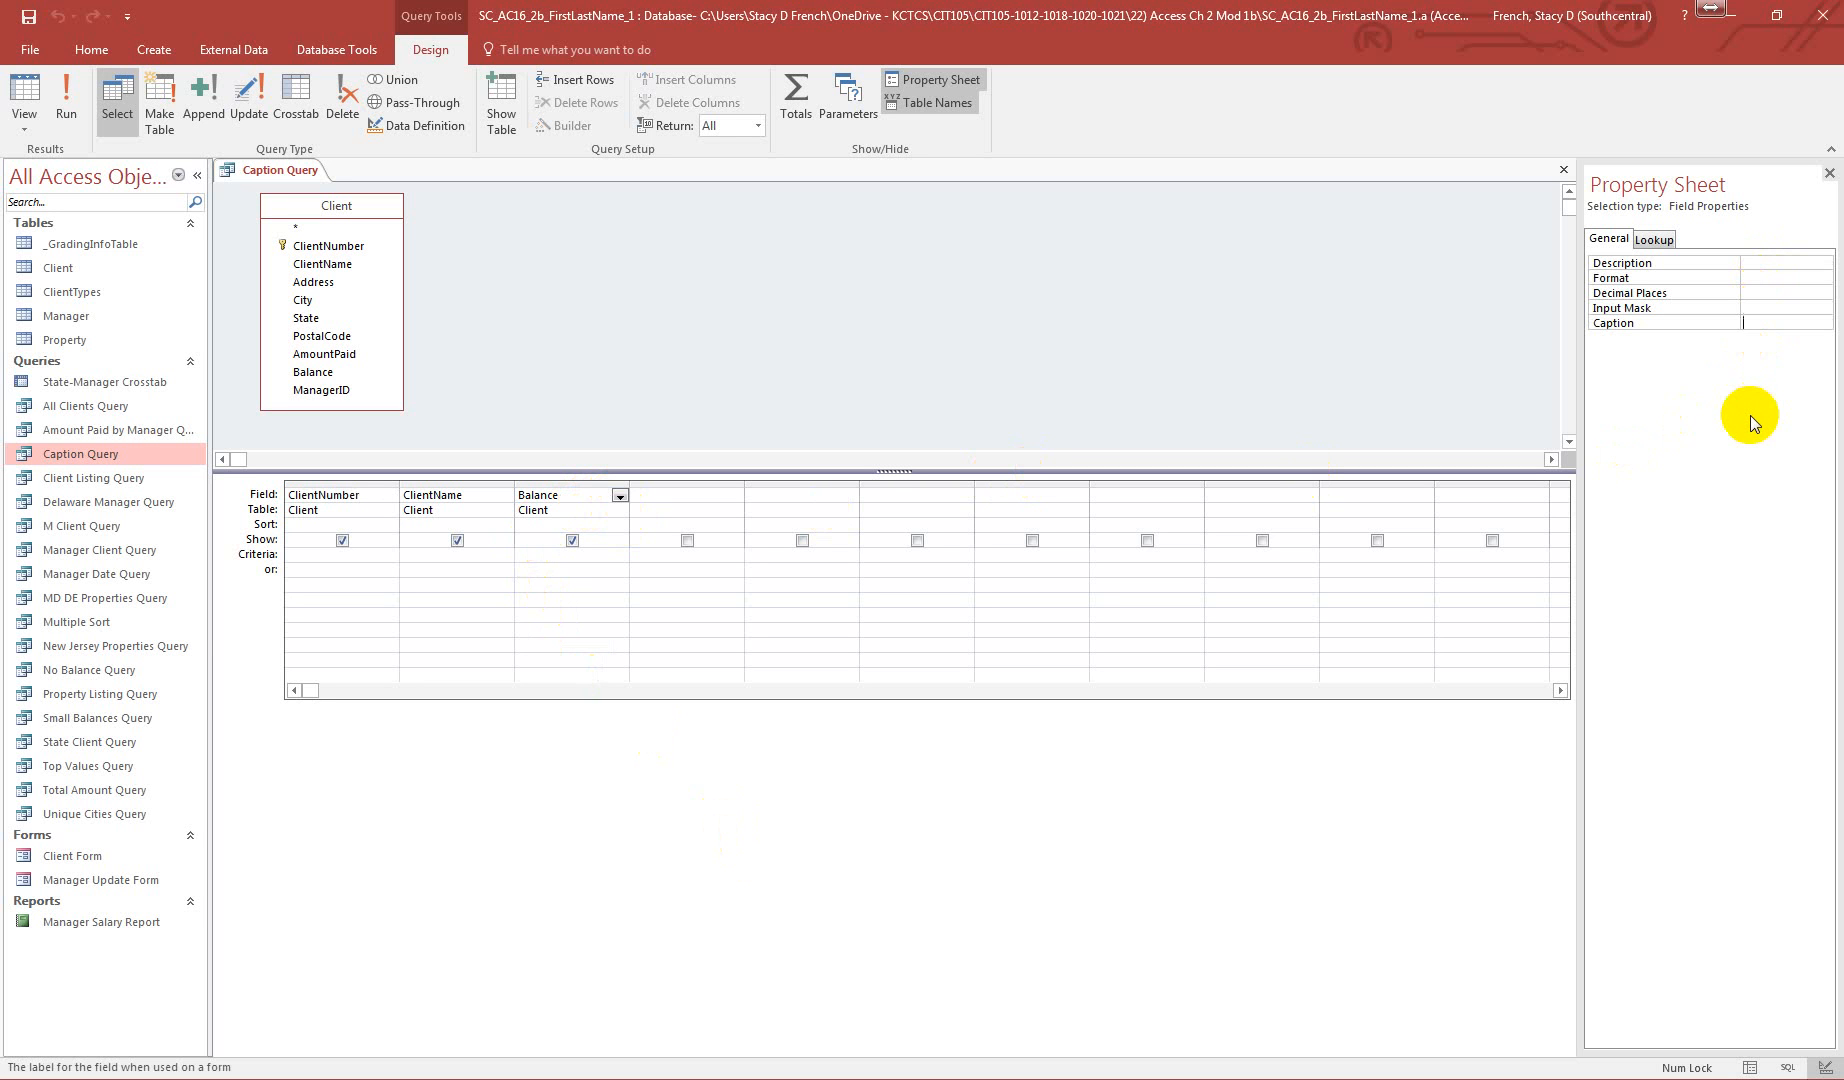
type("Owed")
key("Return")
- Run Caption Query, then return to Design View and close the Property Sheet and the query with its changes saved
left_click(72, 99)
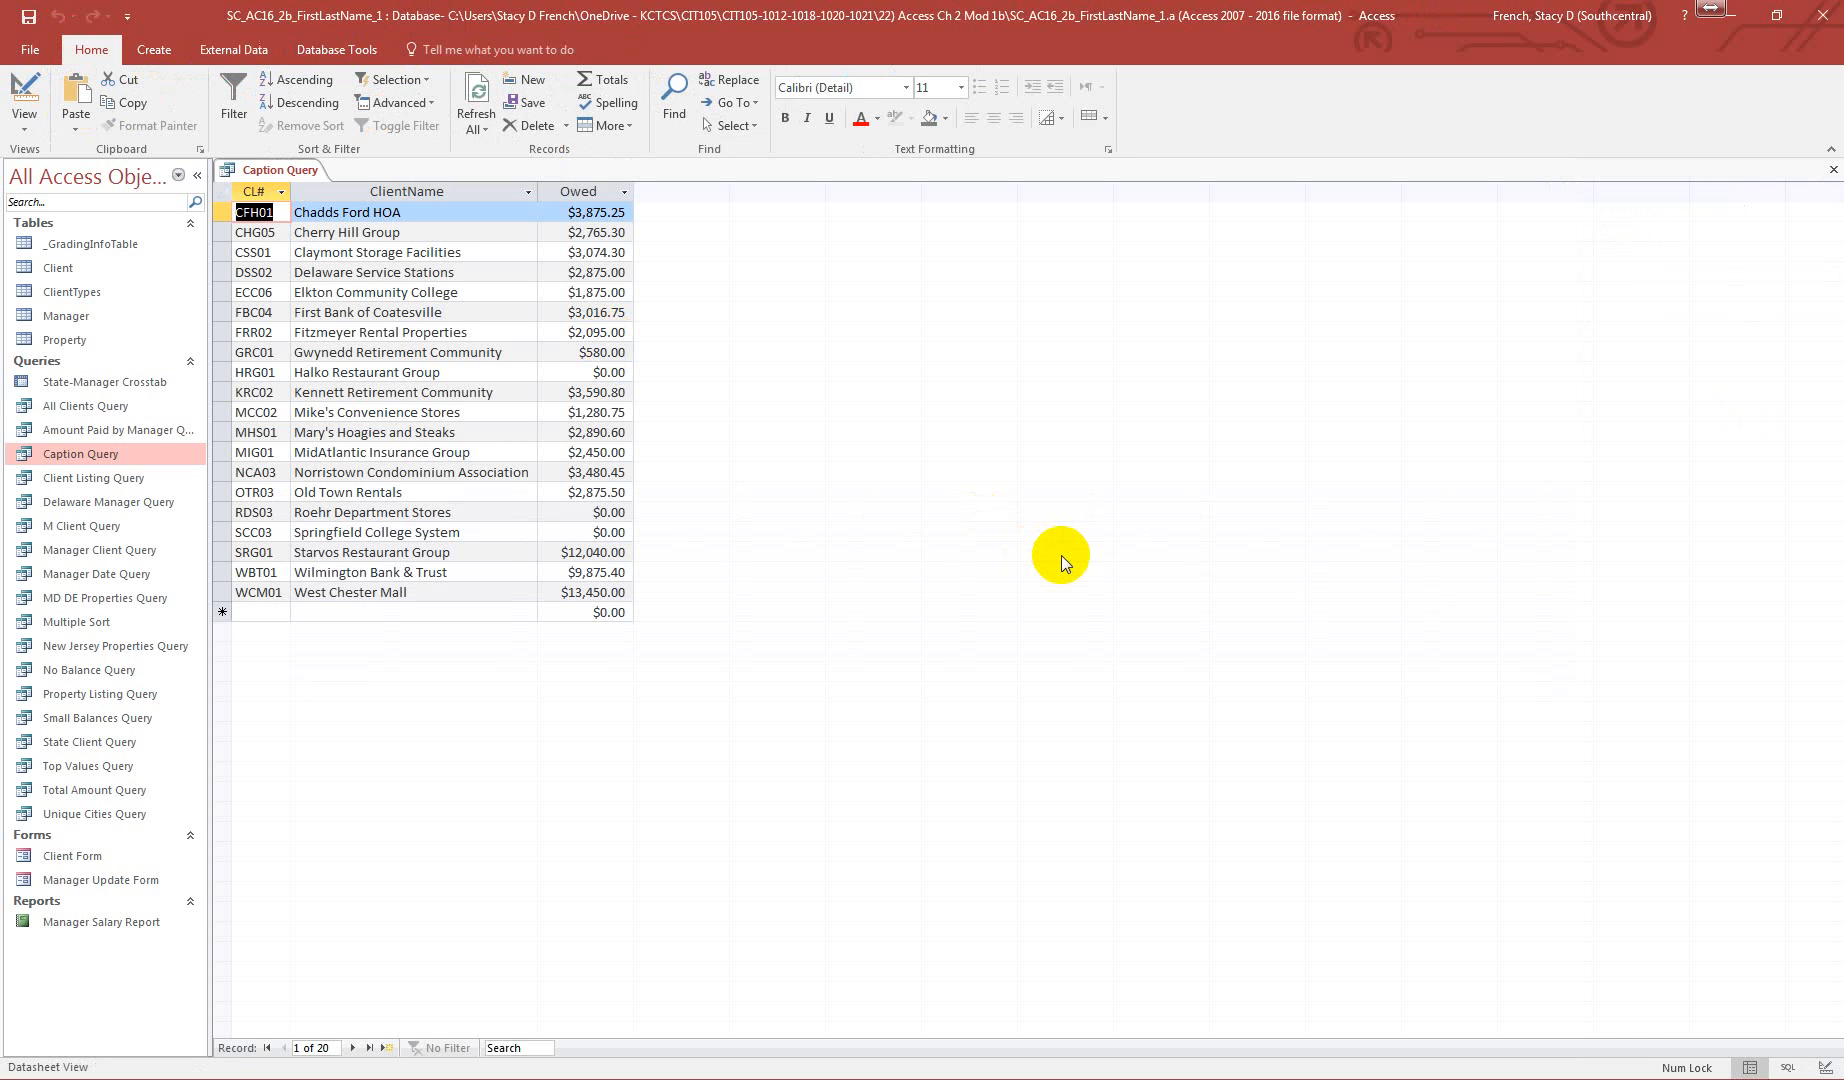
left_click(28, 98)
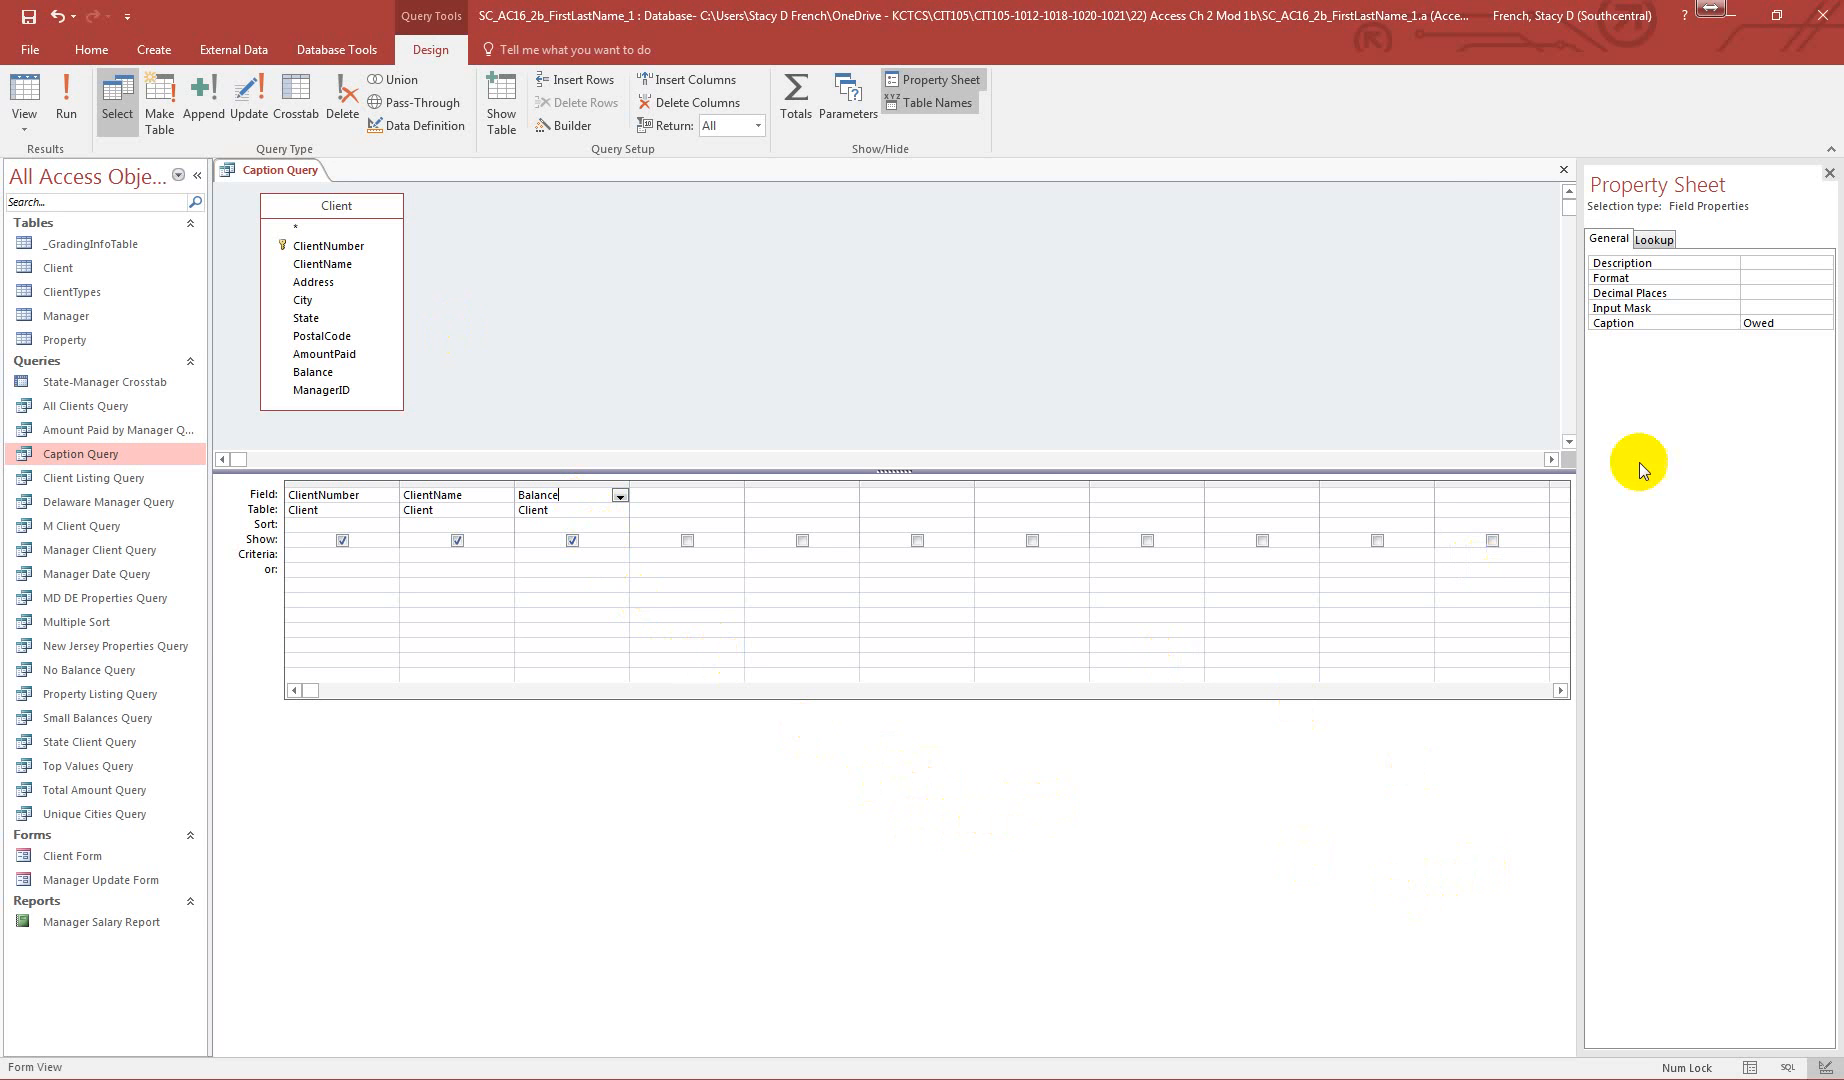
left_click(1829, 173)
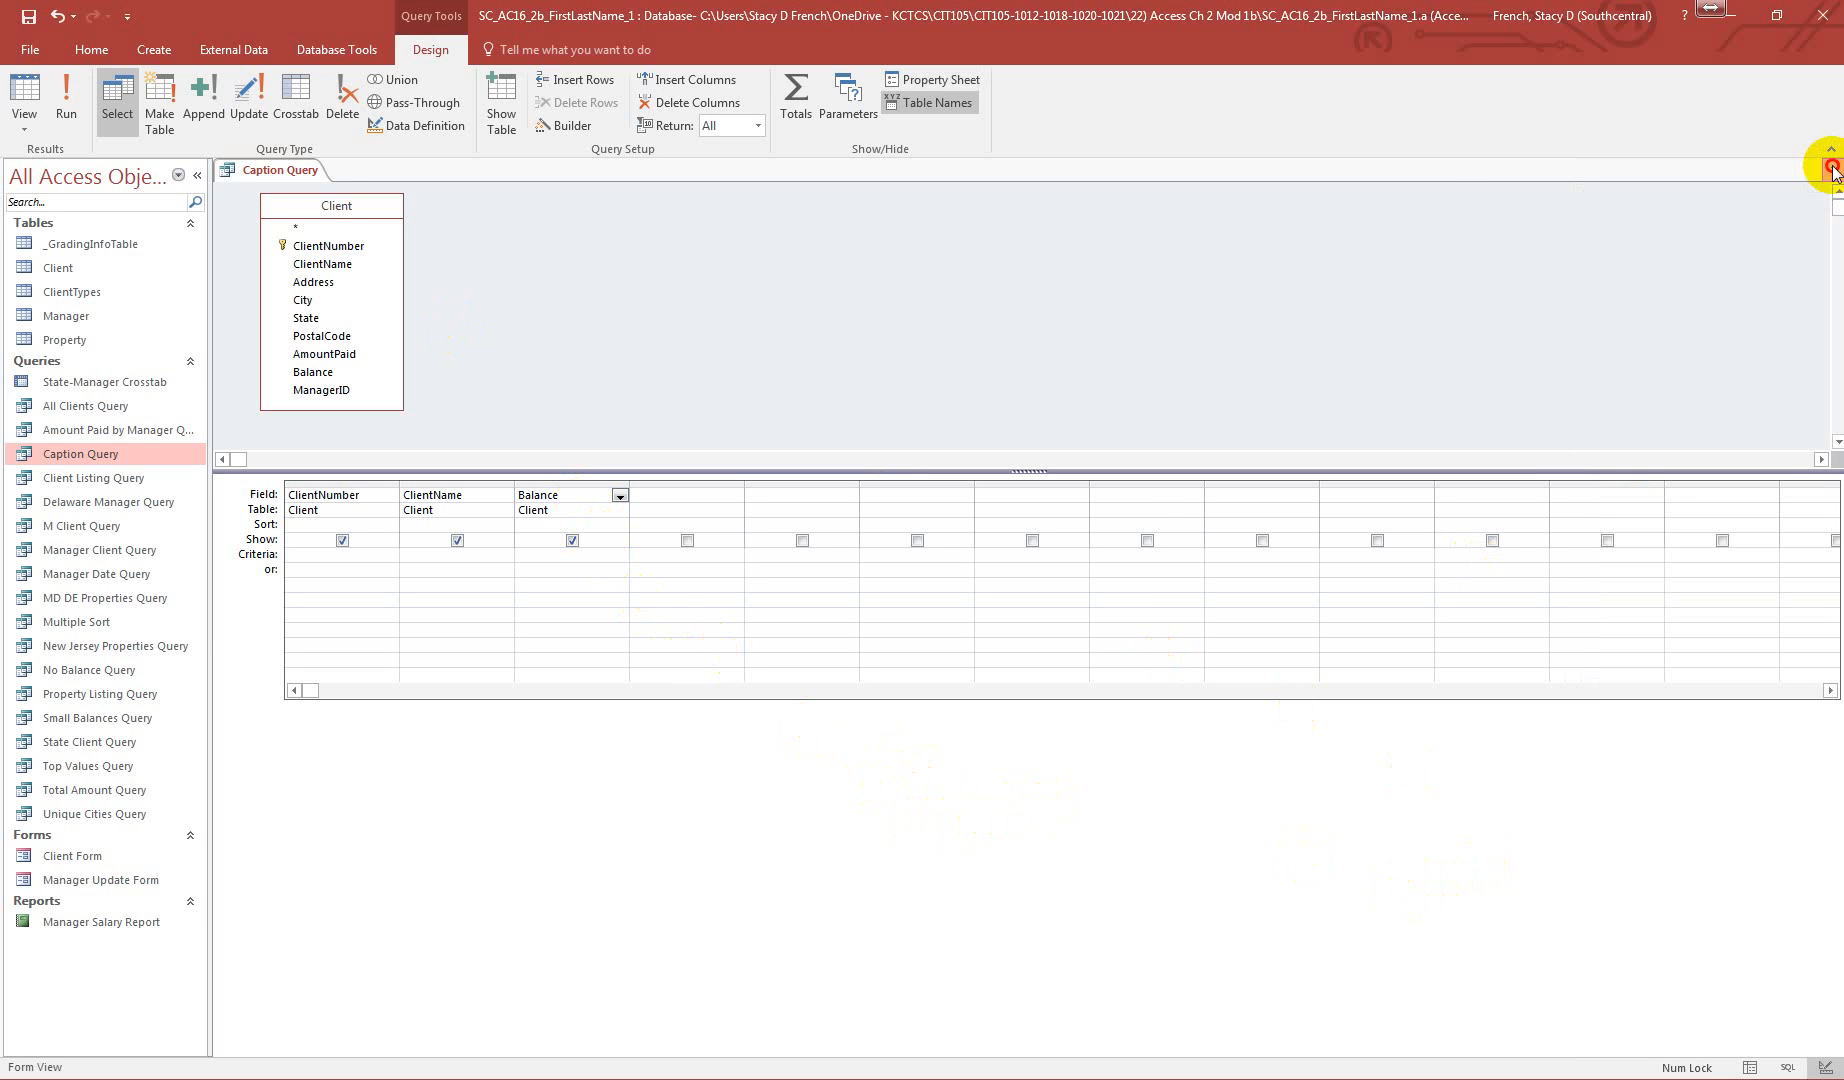
left_click(1831, 170)
left_click(853, 605)
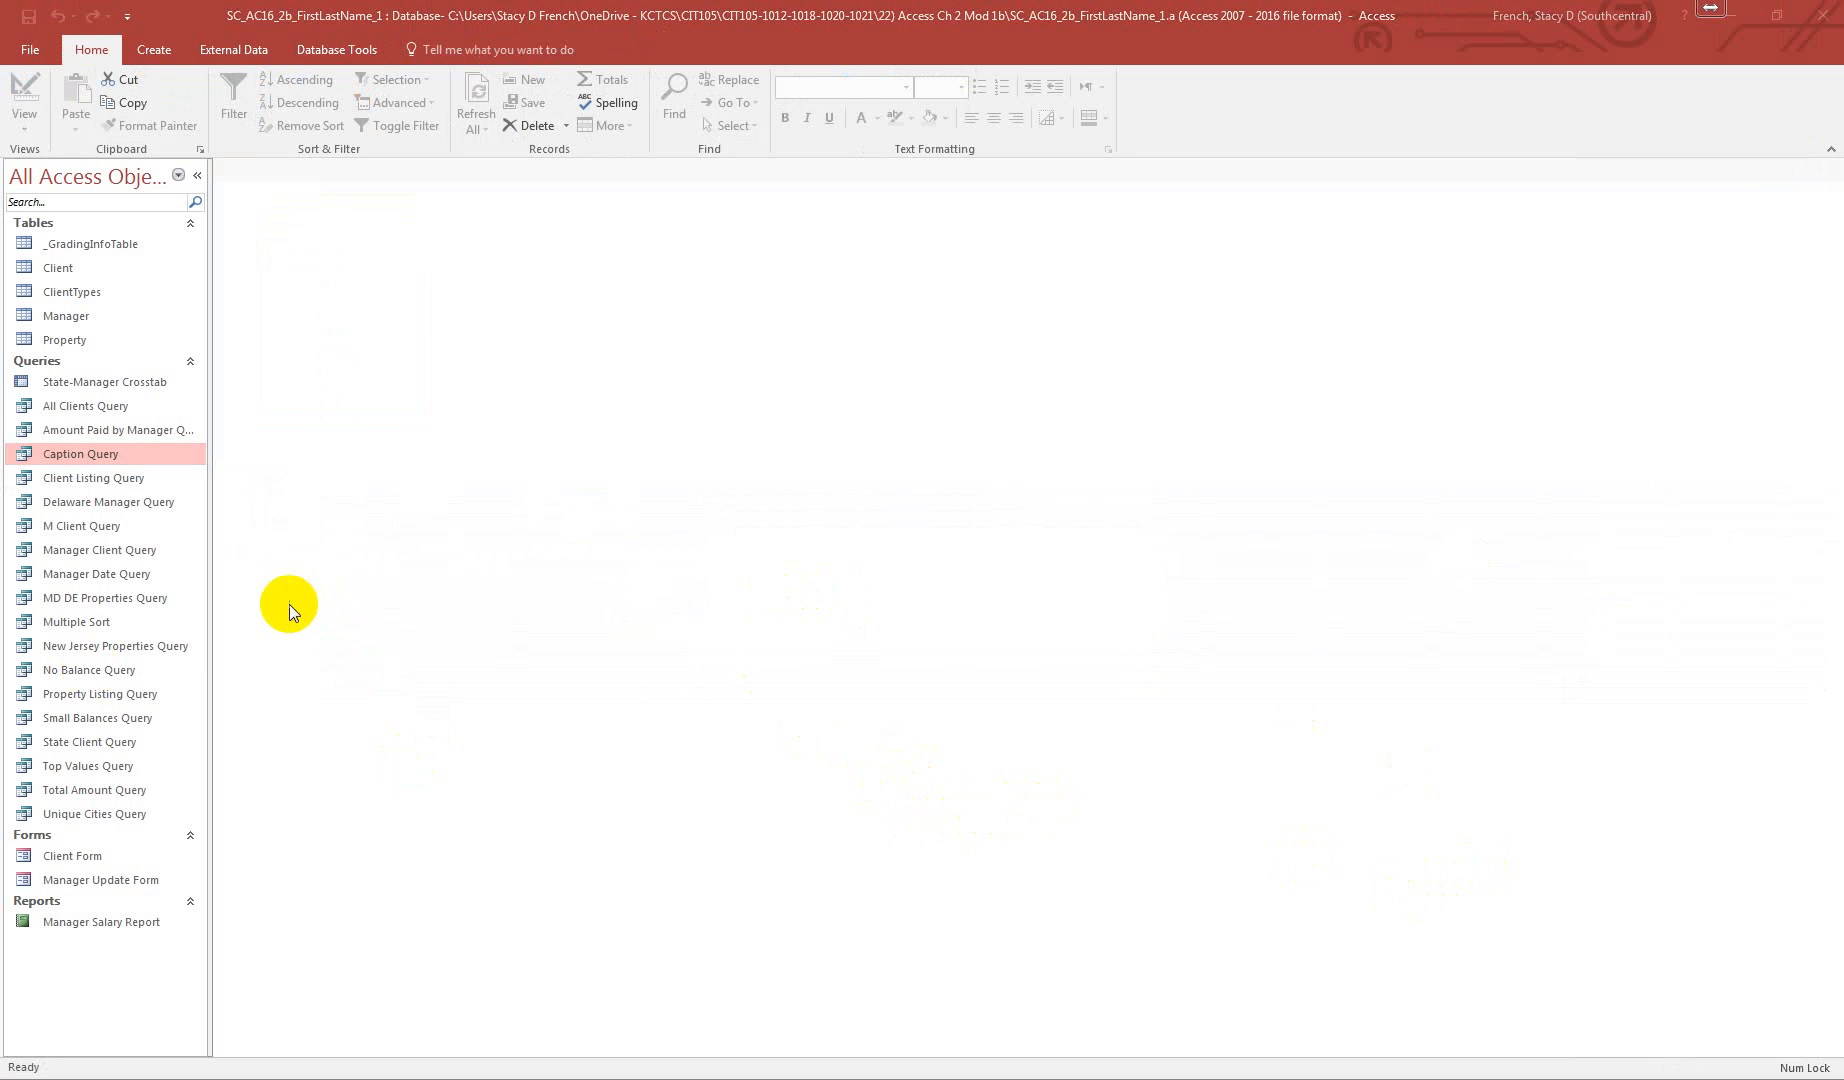
- Open No Balance Query in Design View and set the Balance field's criterion to 0
left_click(174, 672)
right_click(174, 672)
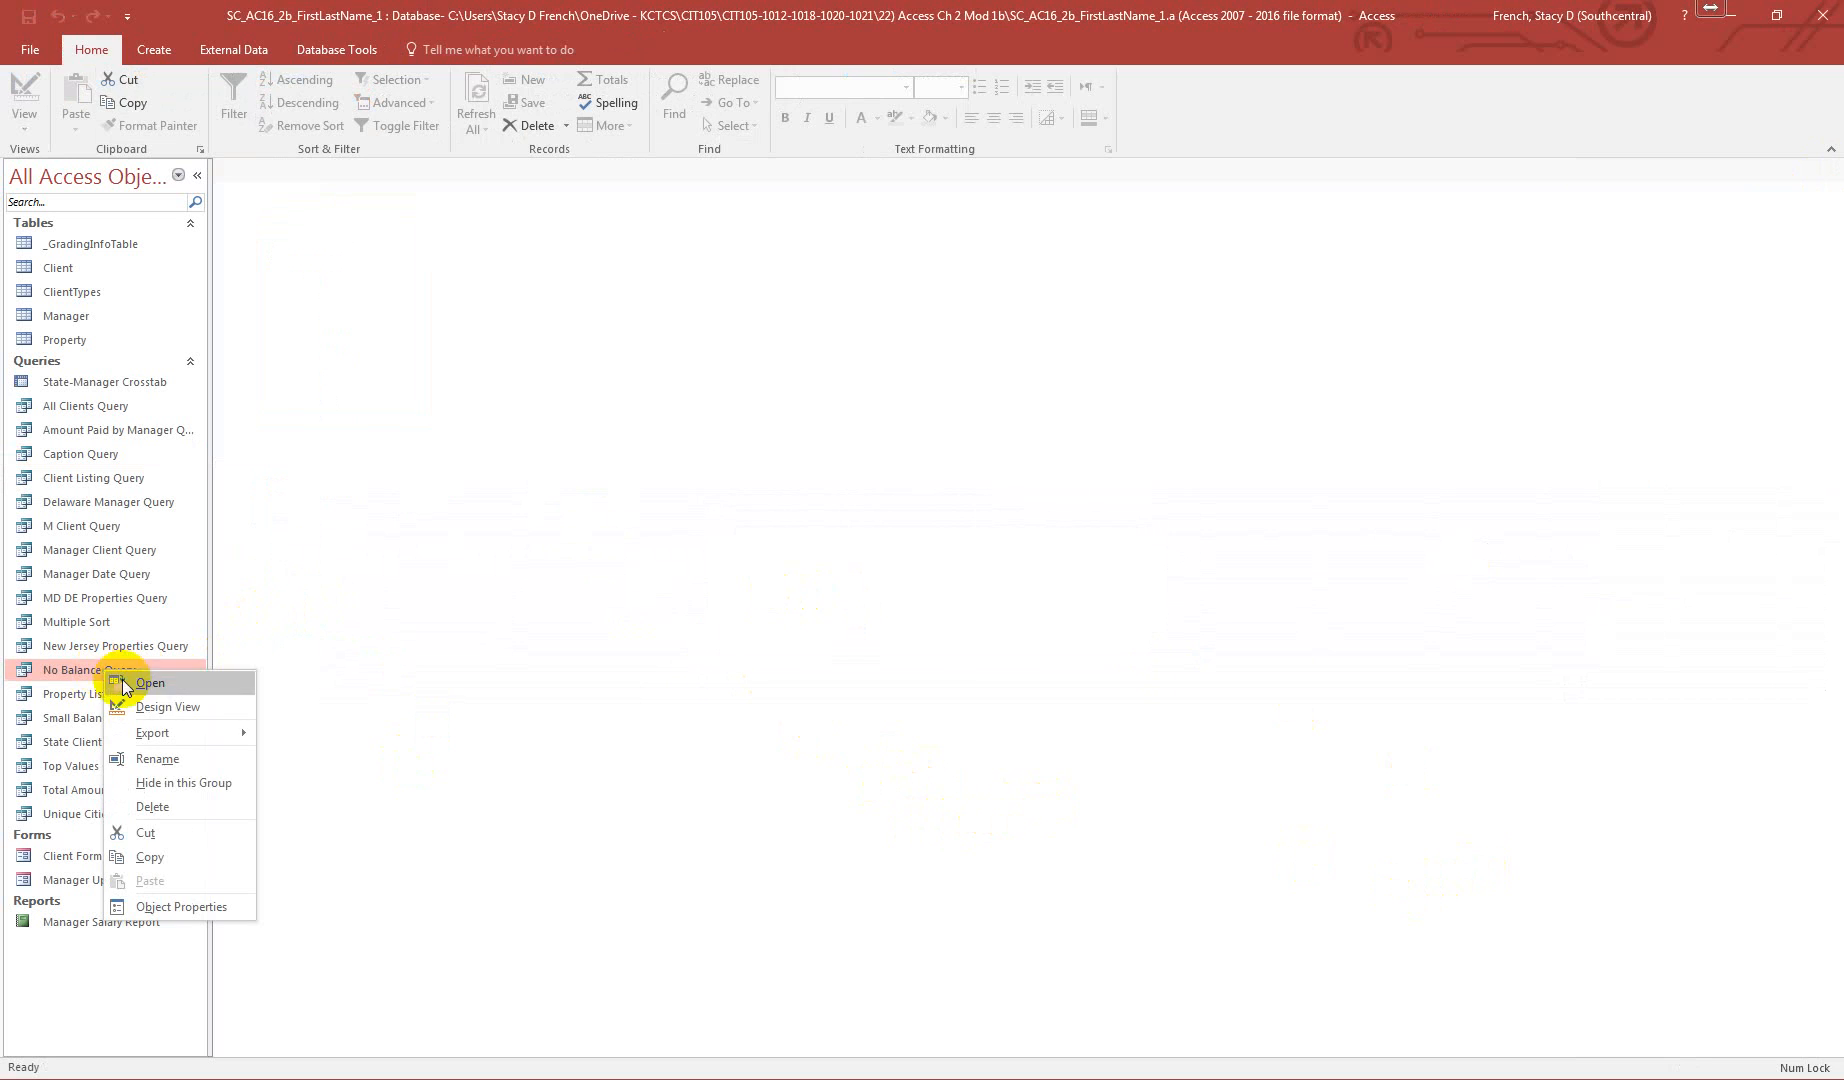
left_click(177, 708)
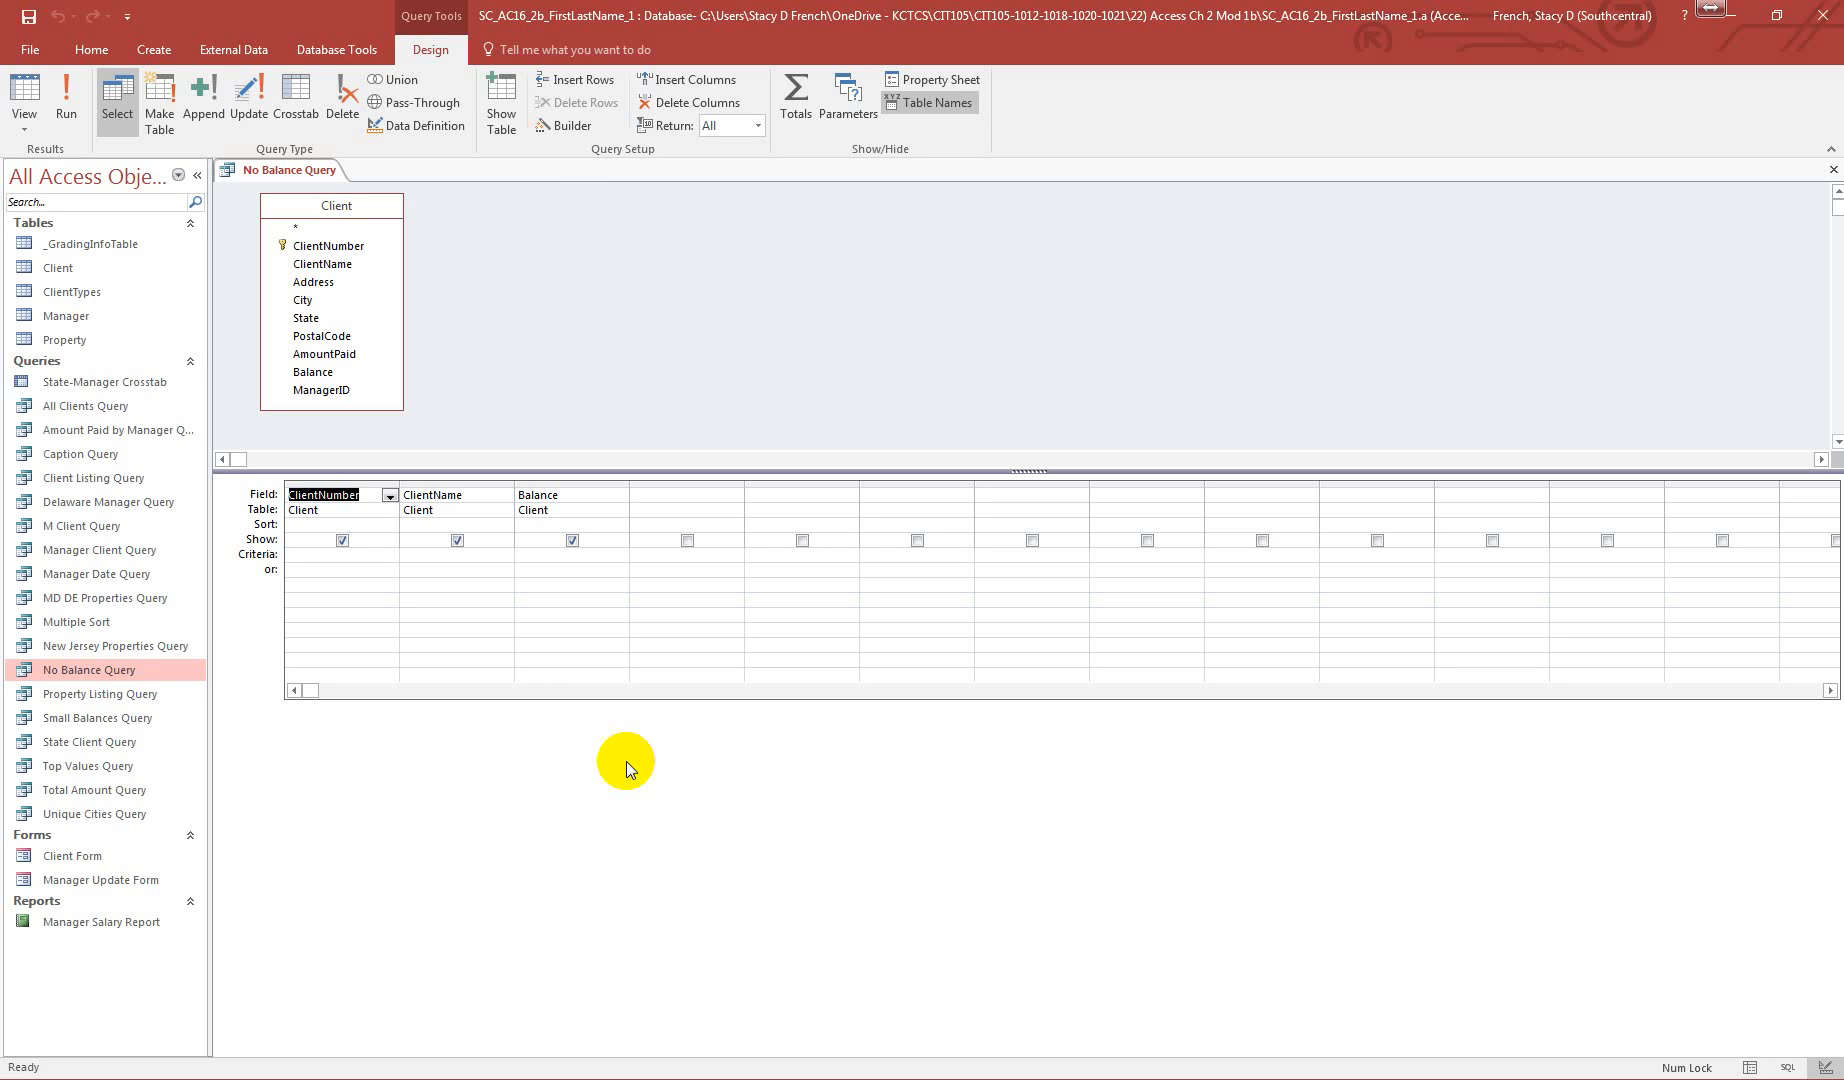
left_click(582, 556)
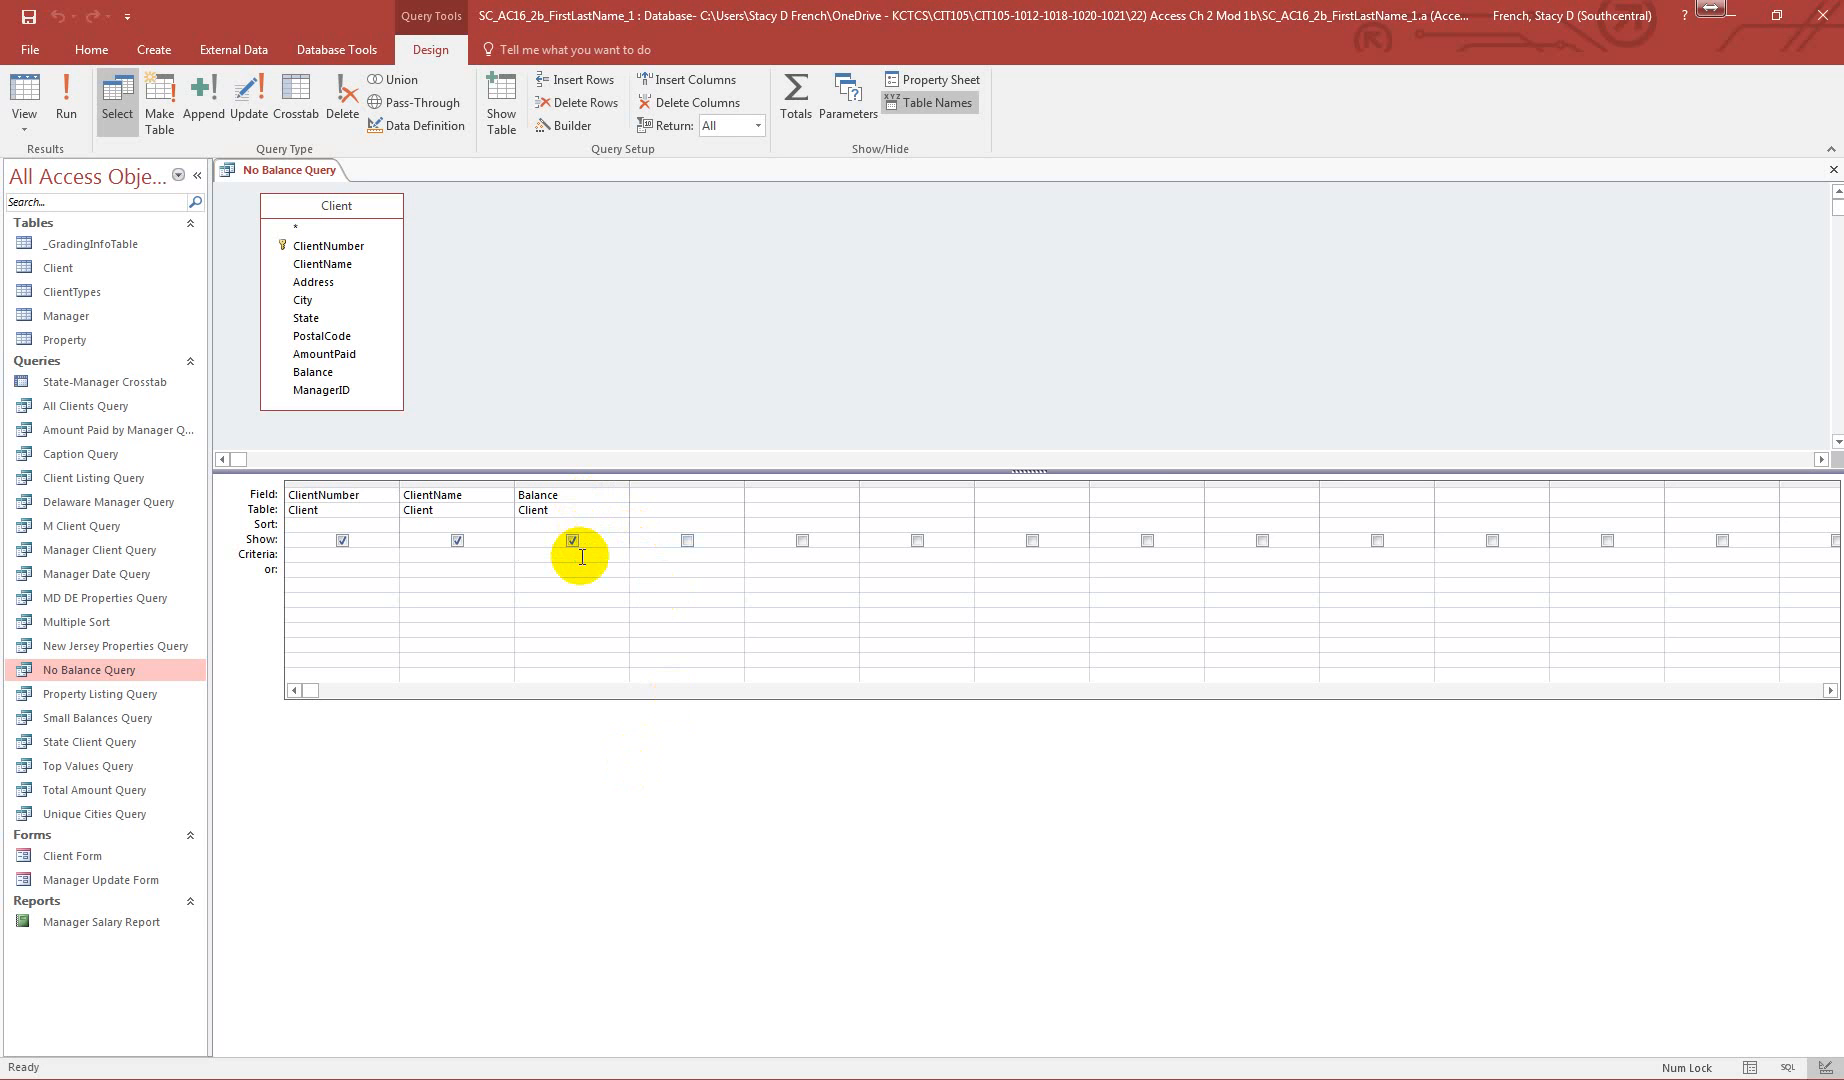
type("0")
key("Tab")
- Run No Balance Query and close it with the design changes saved
left_click(67, 97)
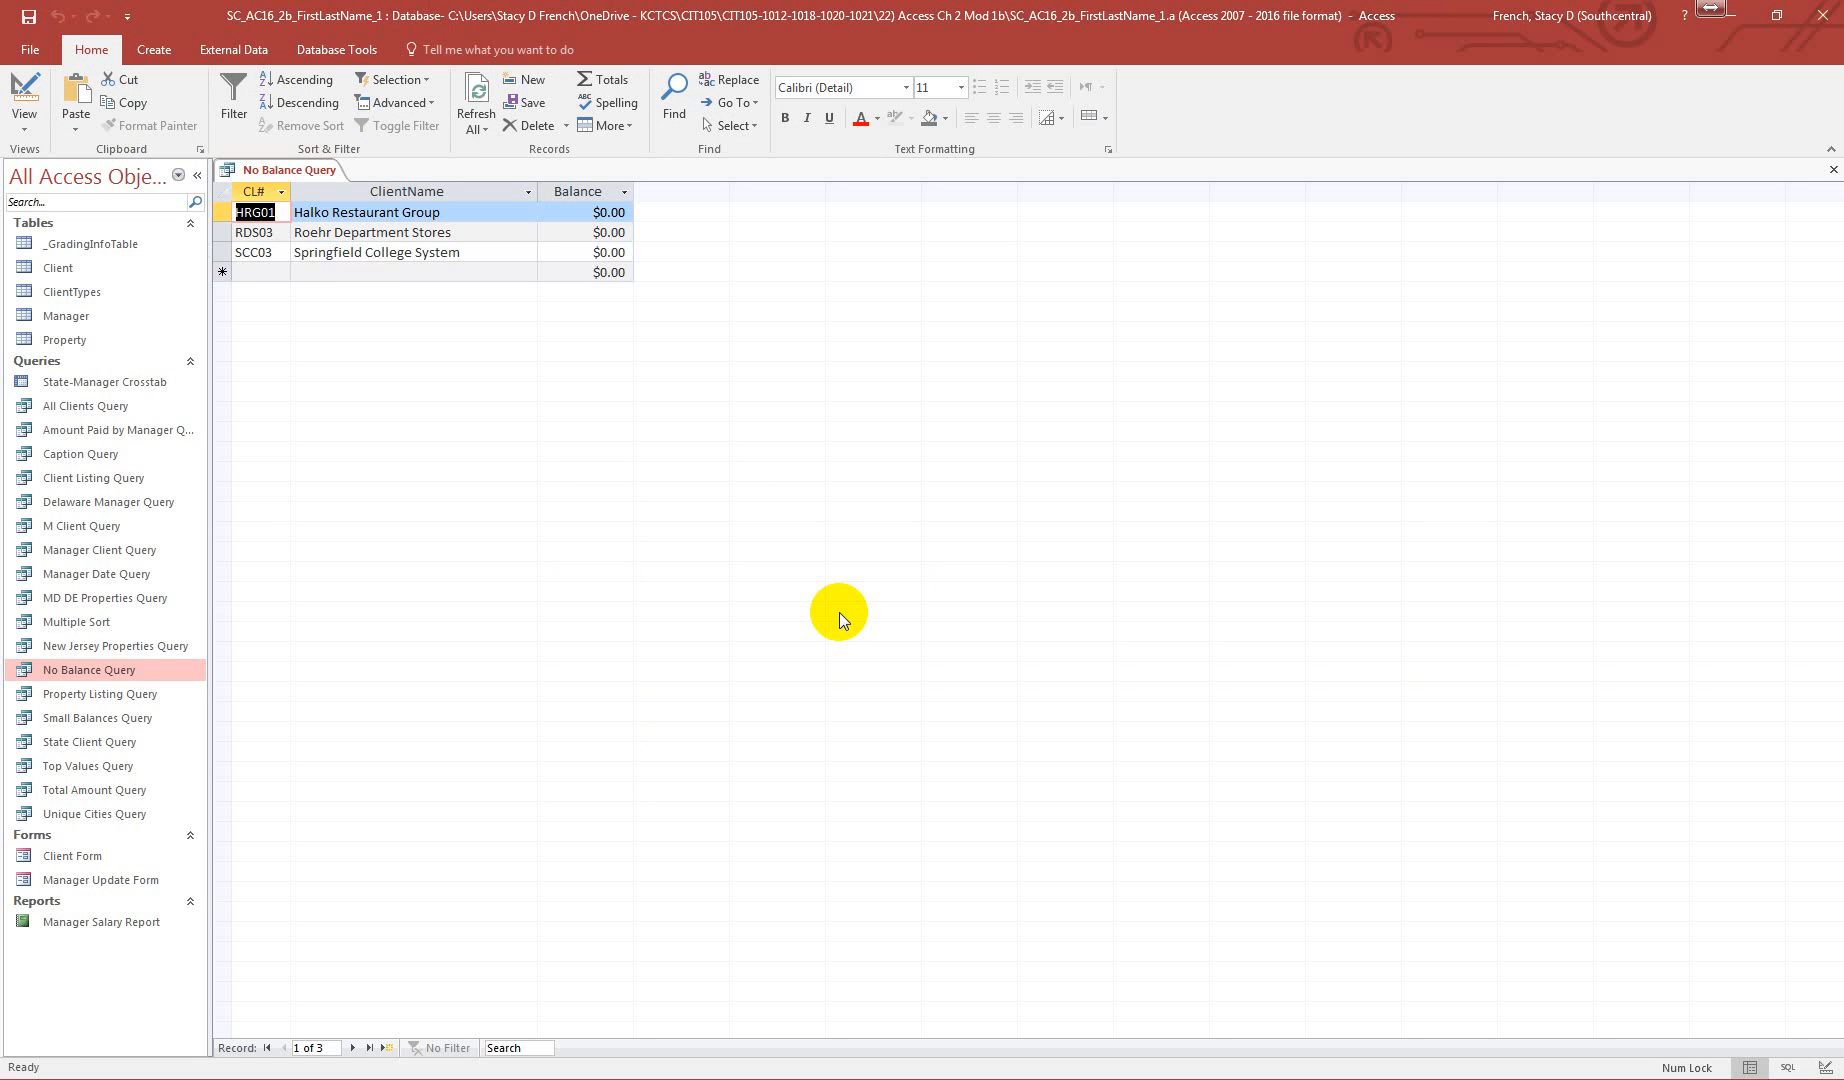
left_click(1833, 169)
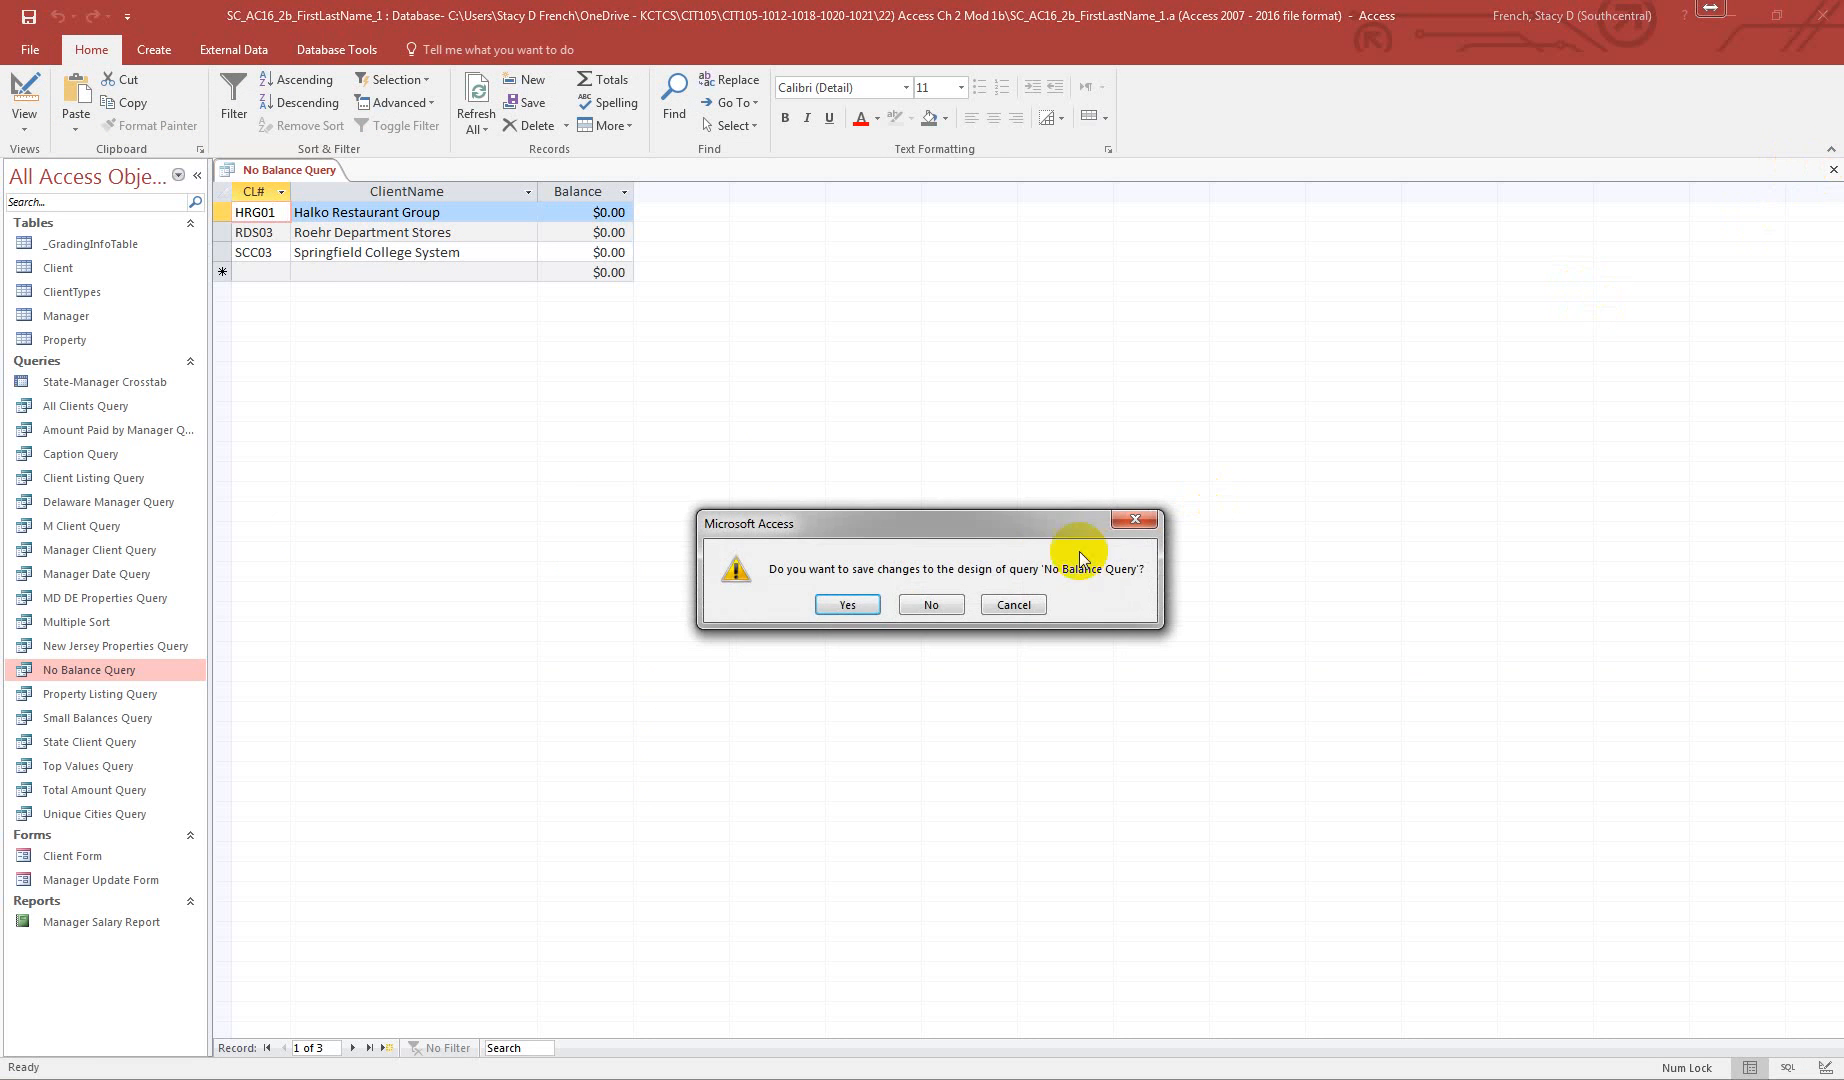
left_click(848, 605)
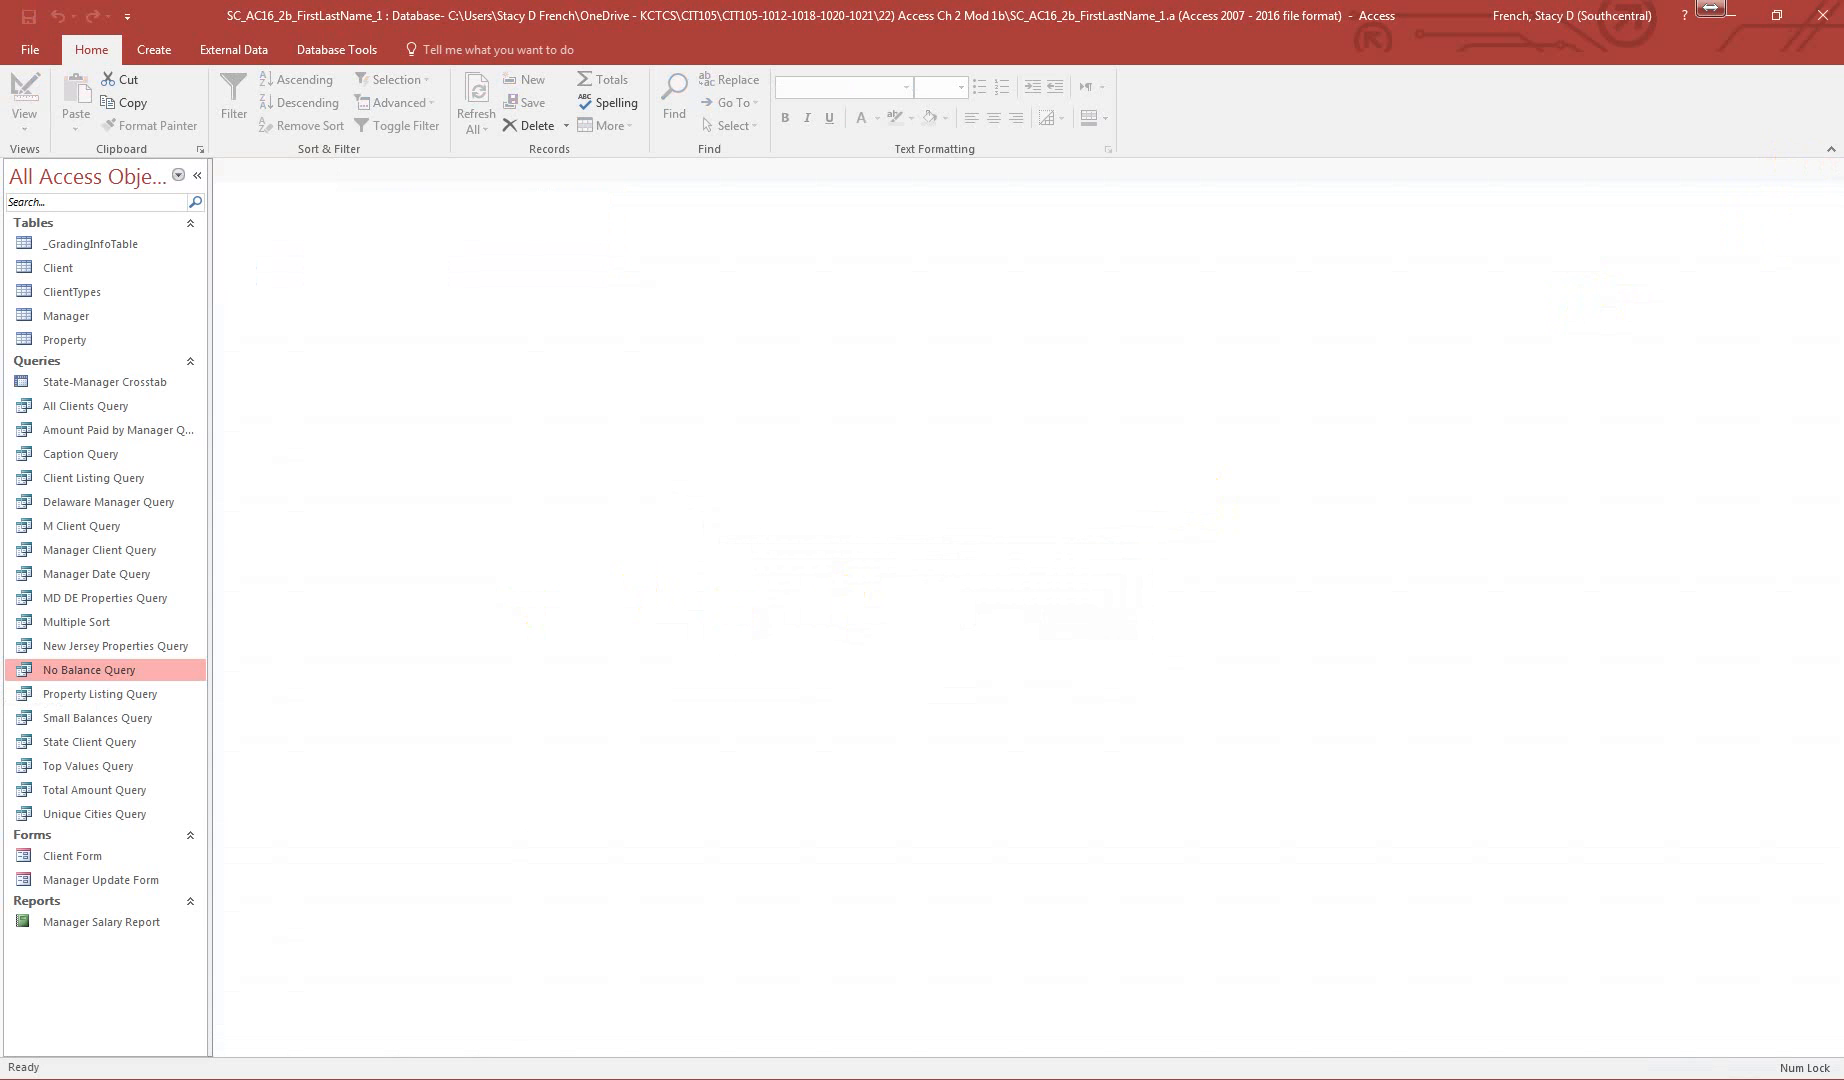
- Open New Jersey Properties Query in Design View and lengthen the Property field list
left_click(108, 646)
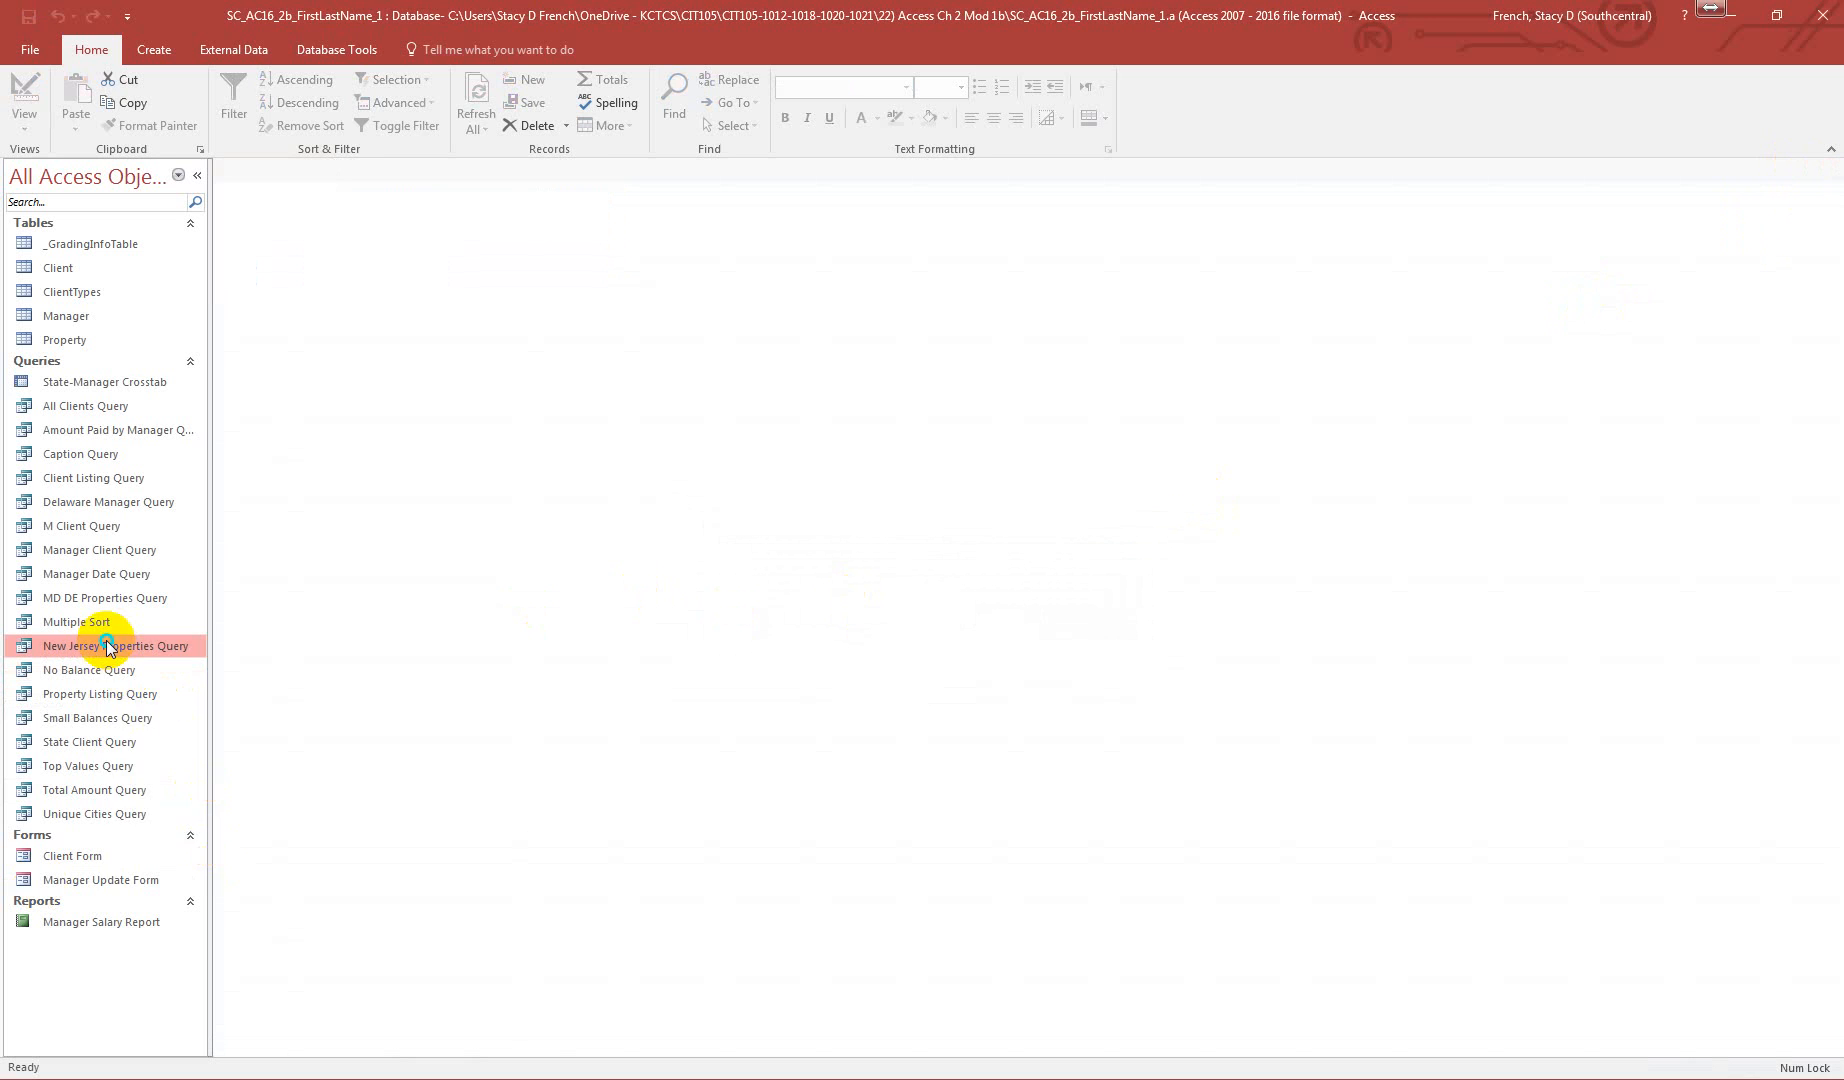
right_click(108, 646)
left_click(175, 671)
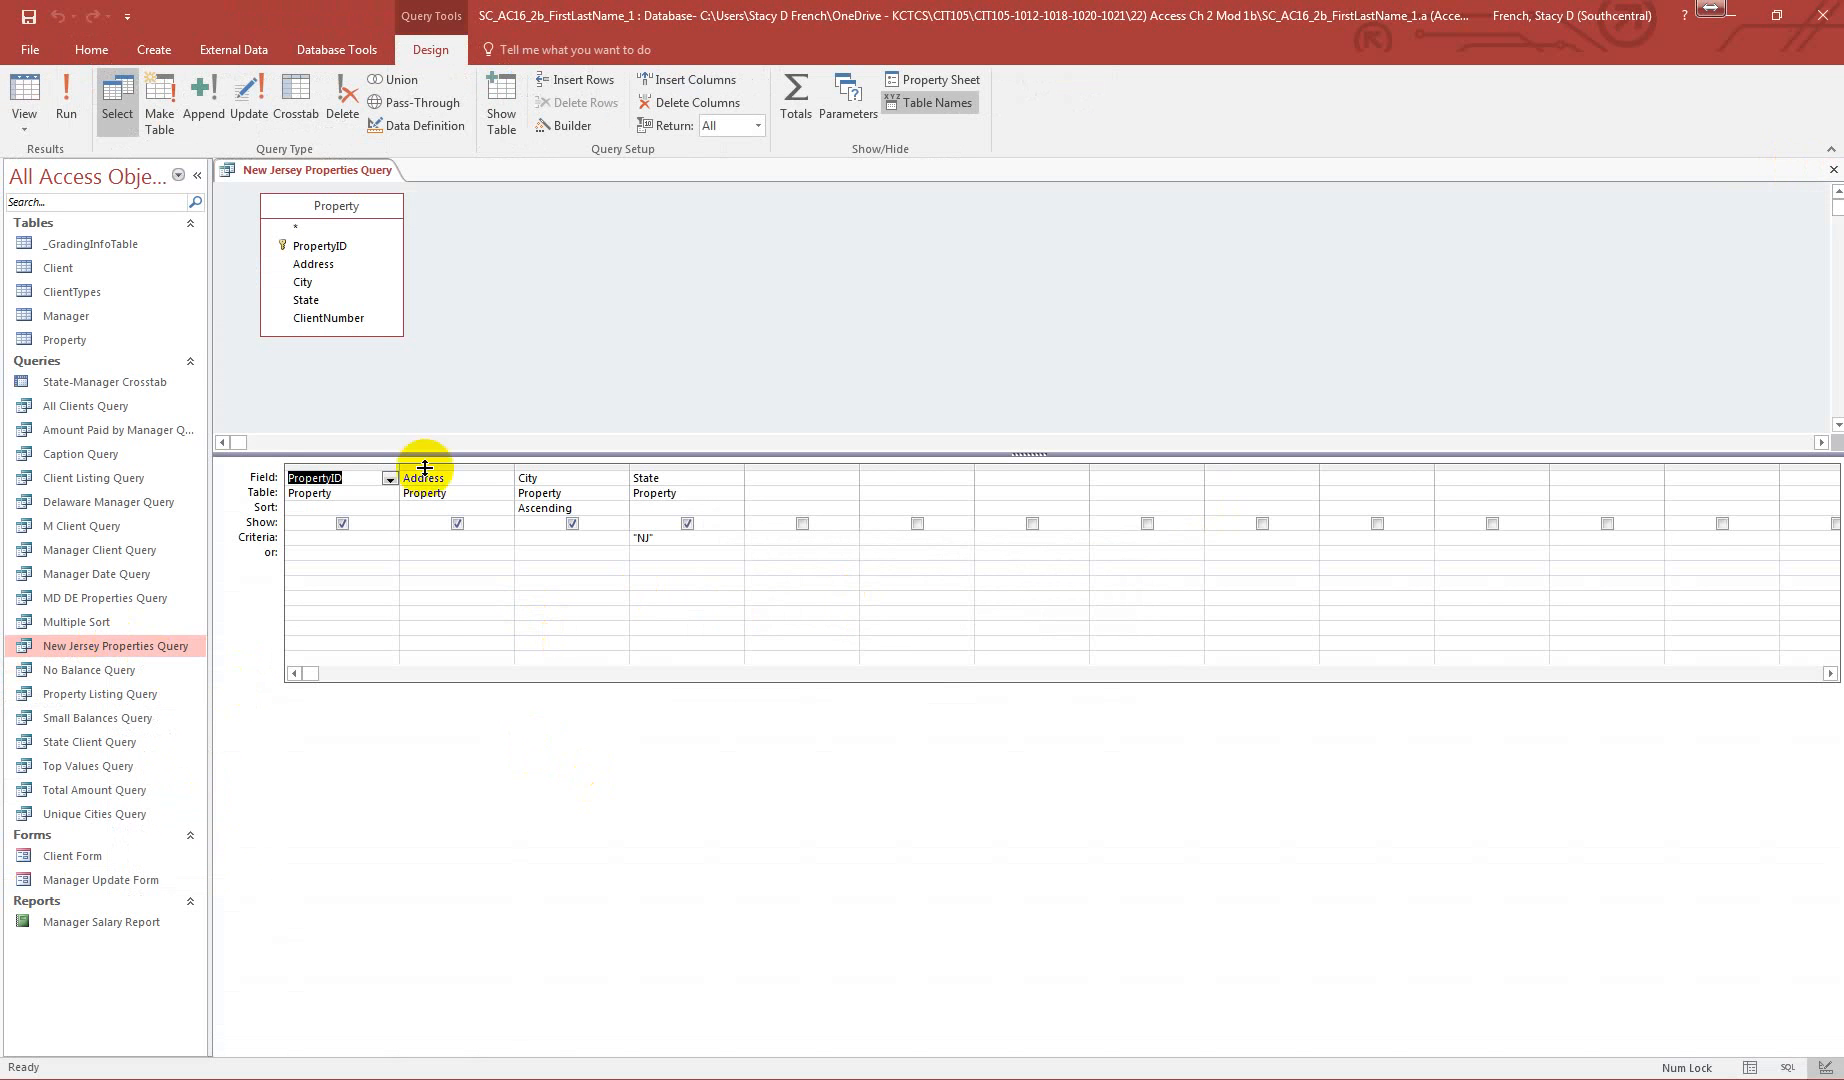
left_click_drag(358, 336, 362, 375)
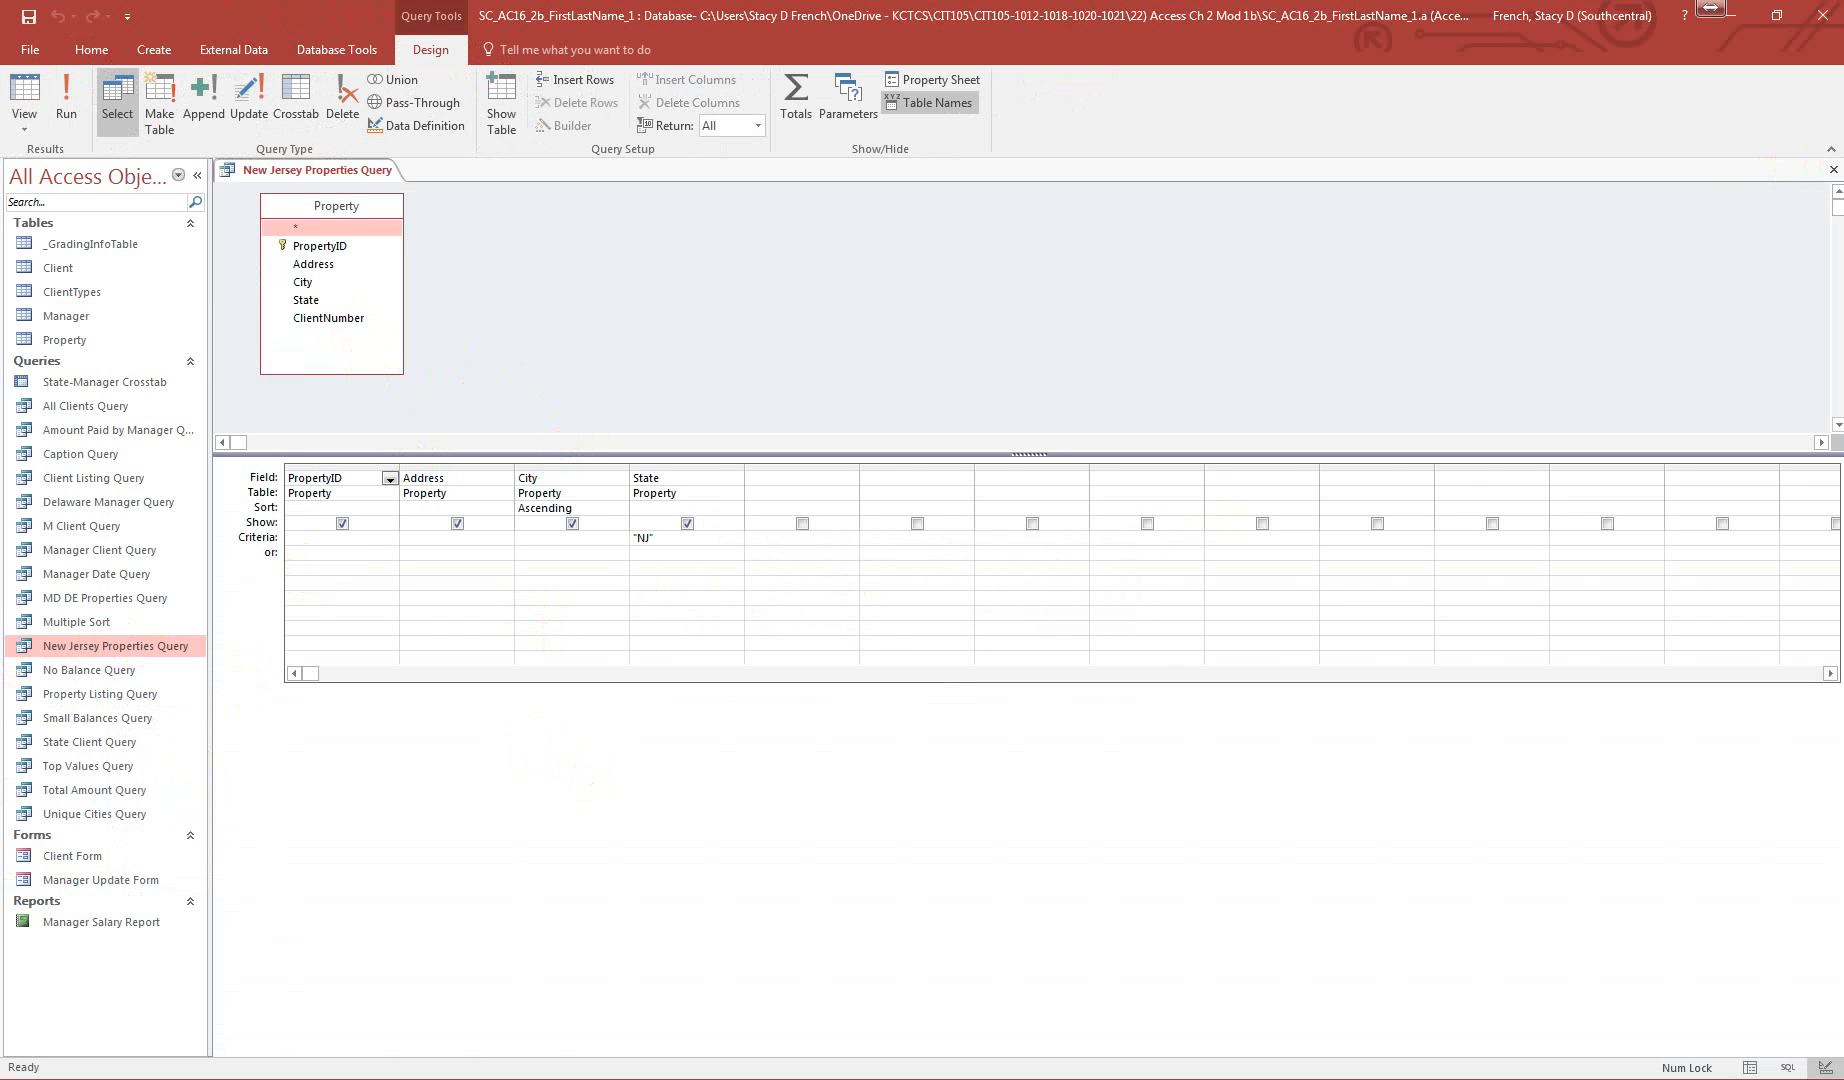
- Exclude the State field from New Jersey Properties Query's results, keeping its criterion, and close the query with the changes saved
left_click(688, 523)
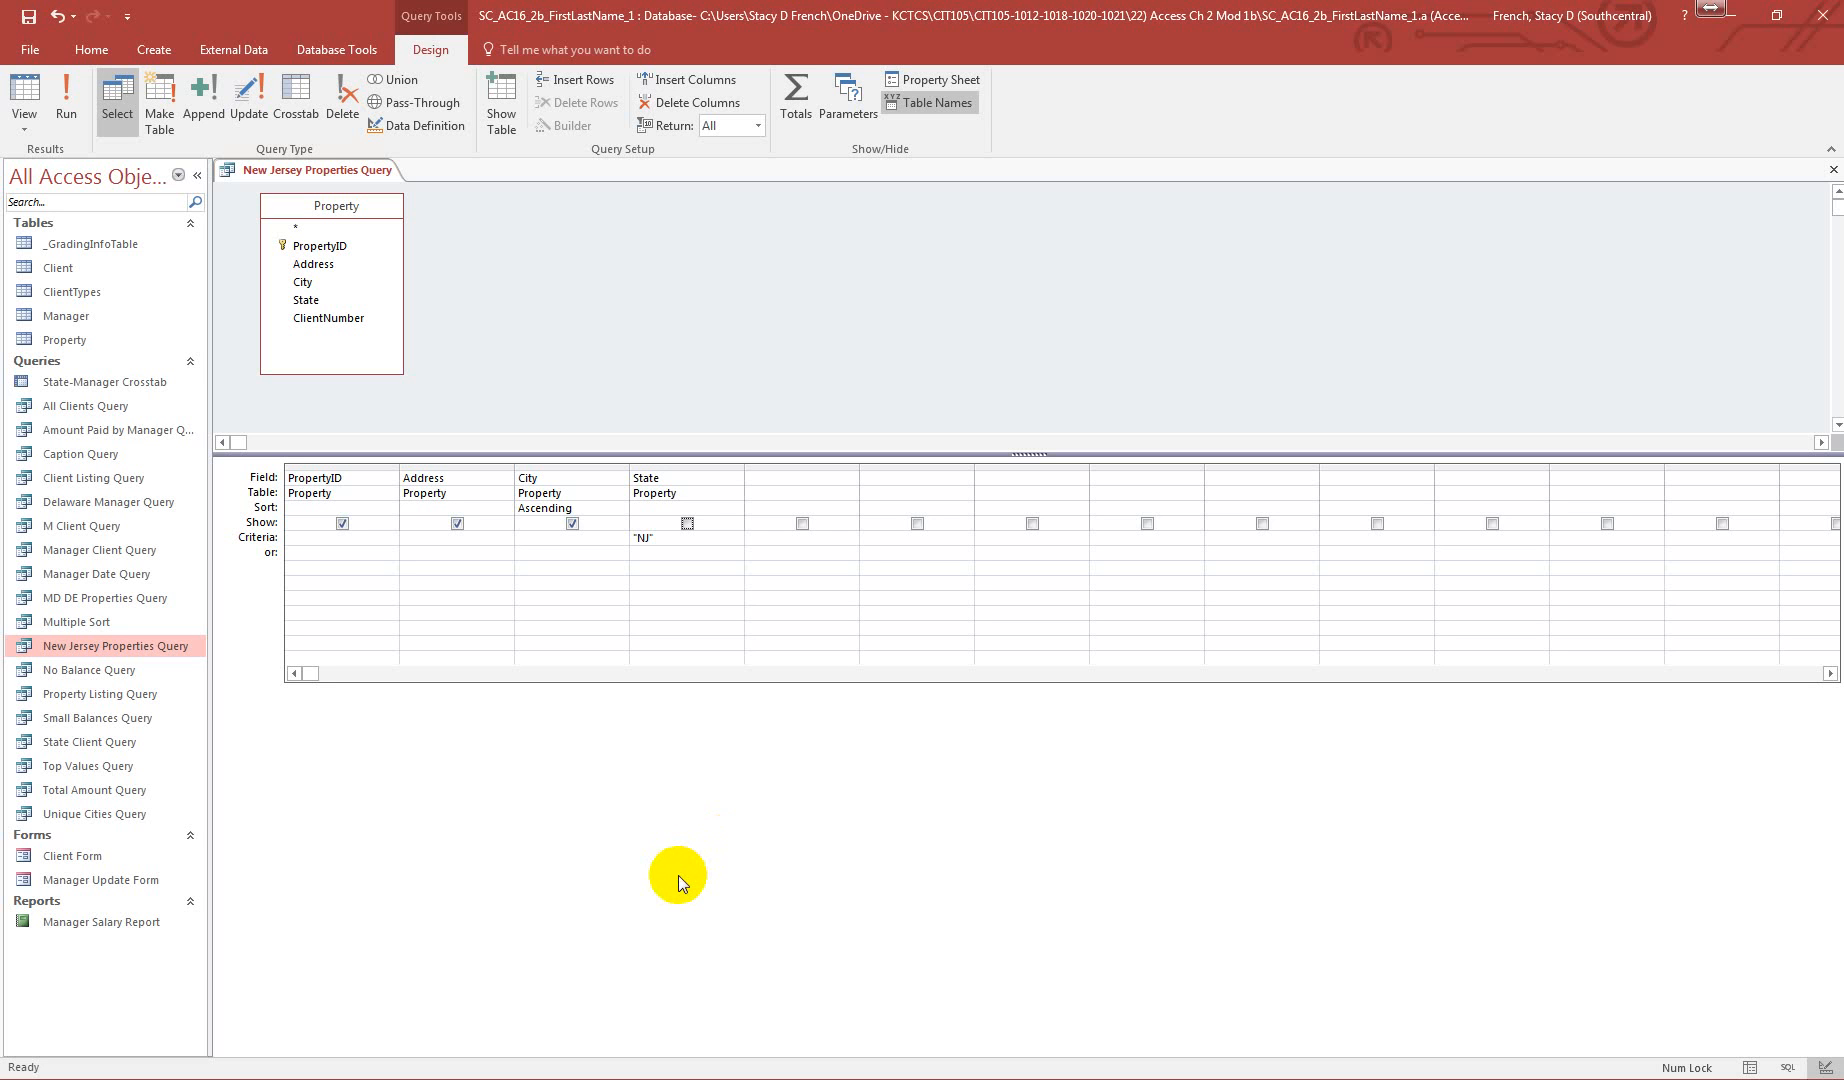
left_click(1834, 171)
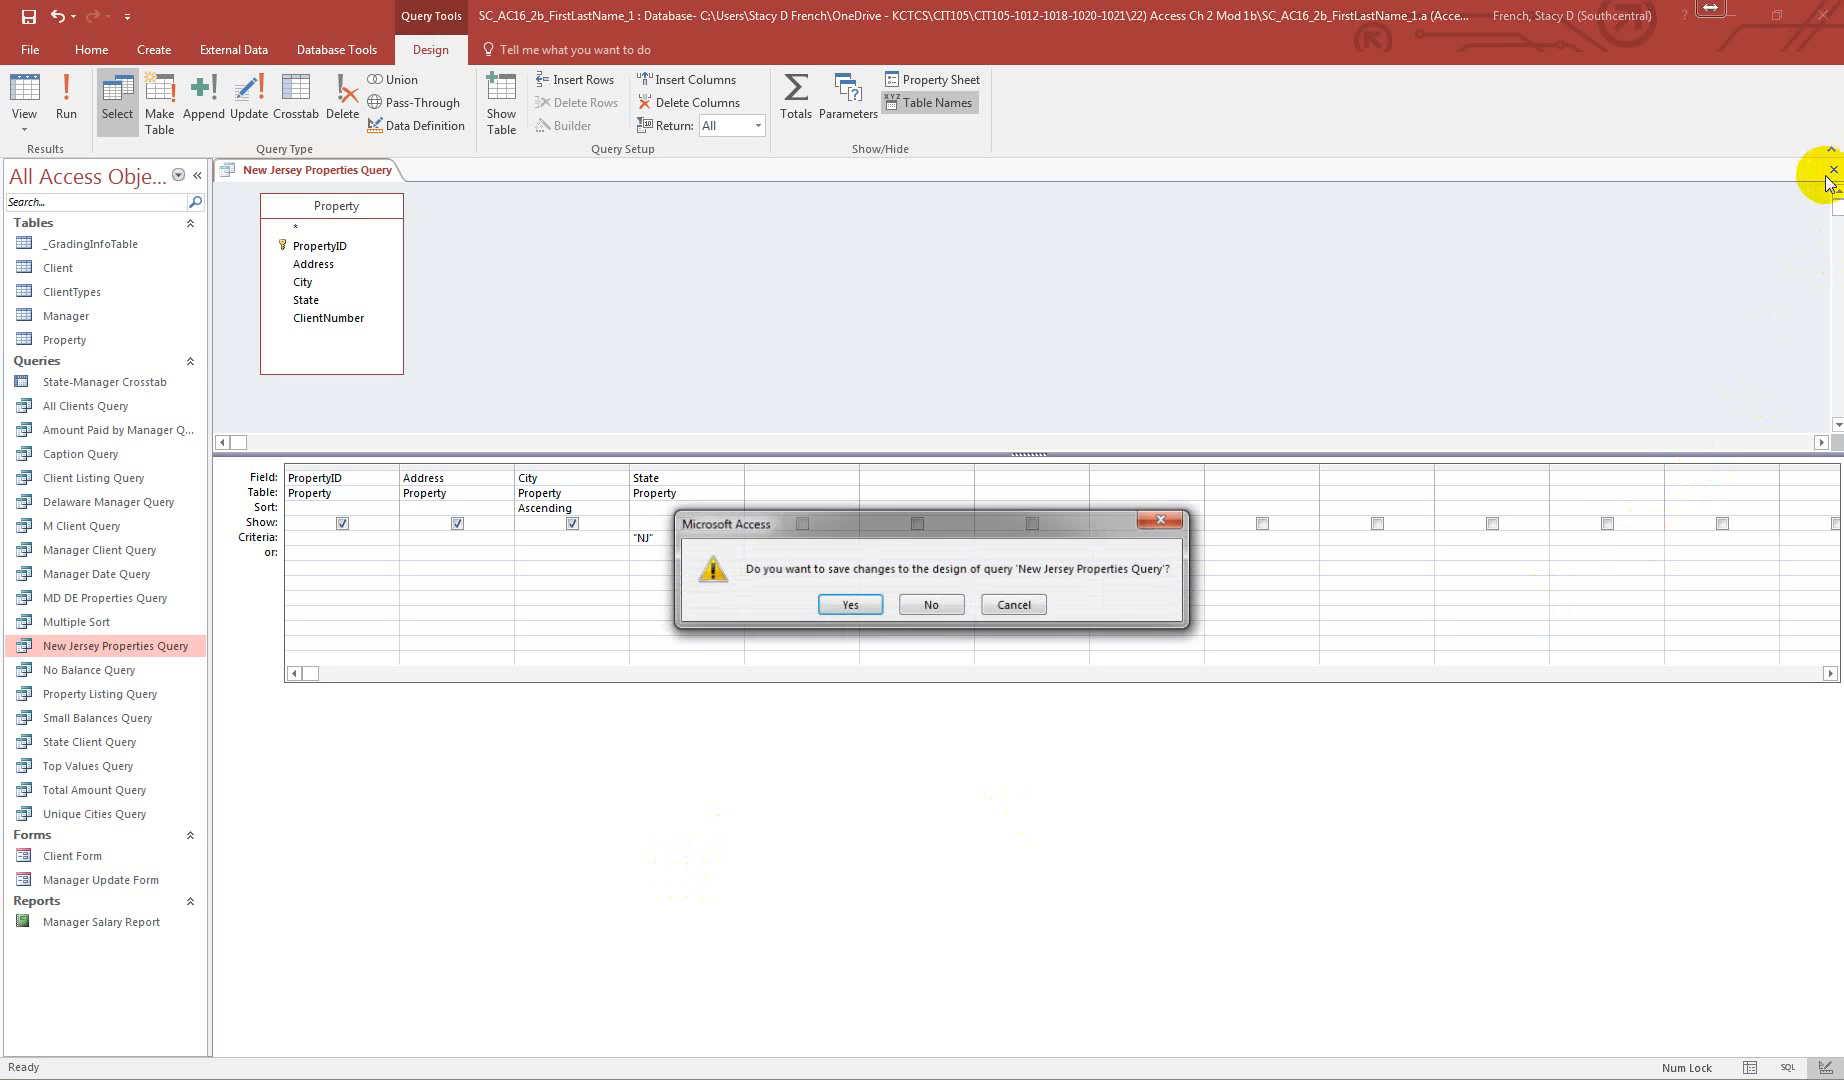
left_click(848, 605)
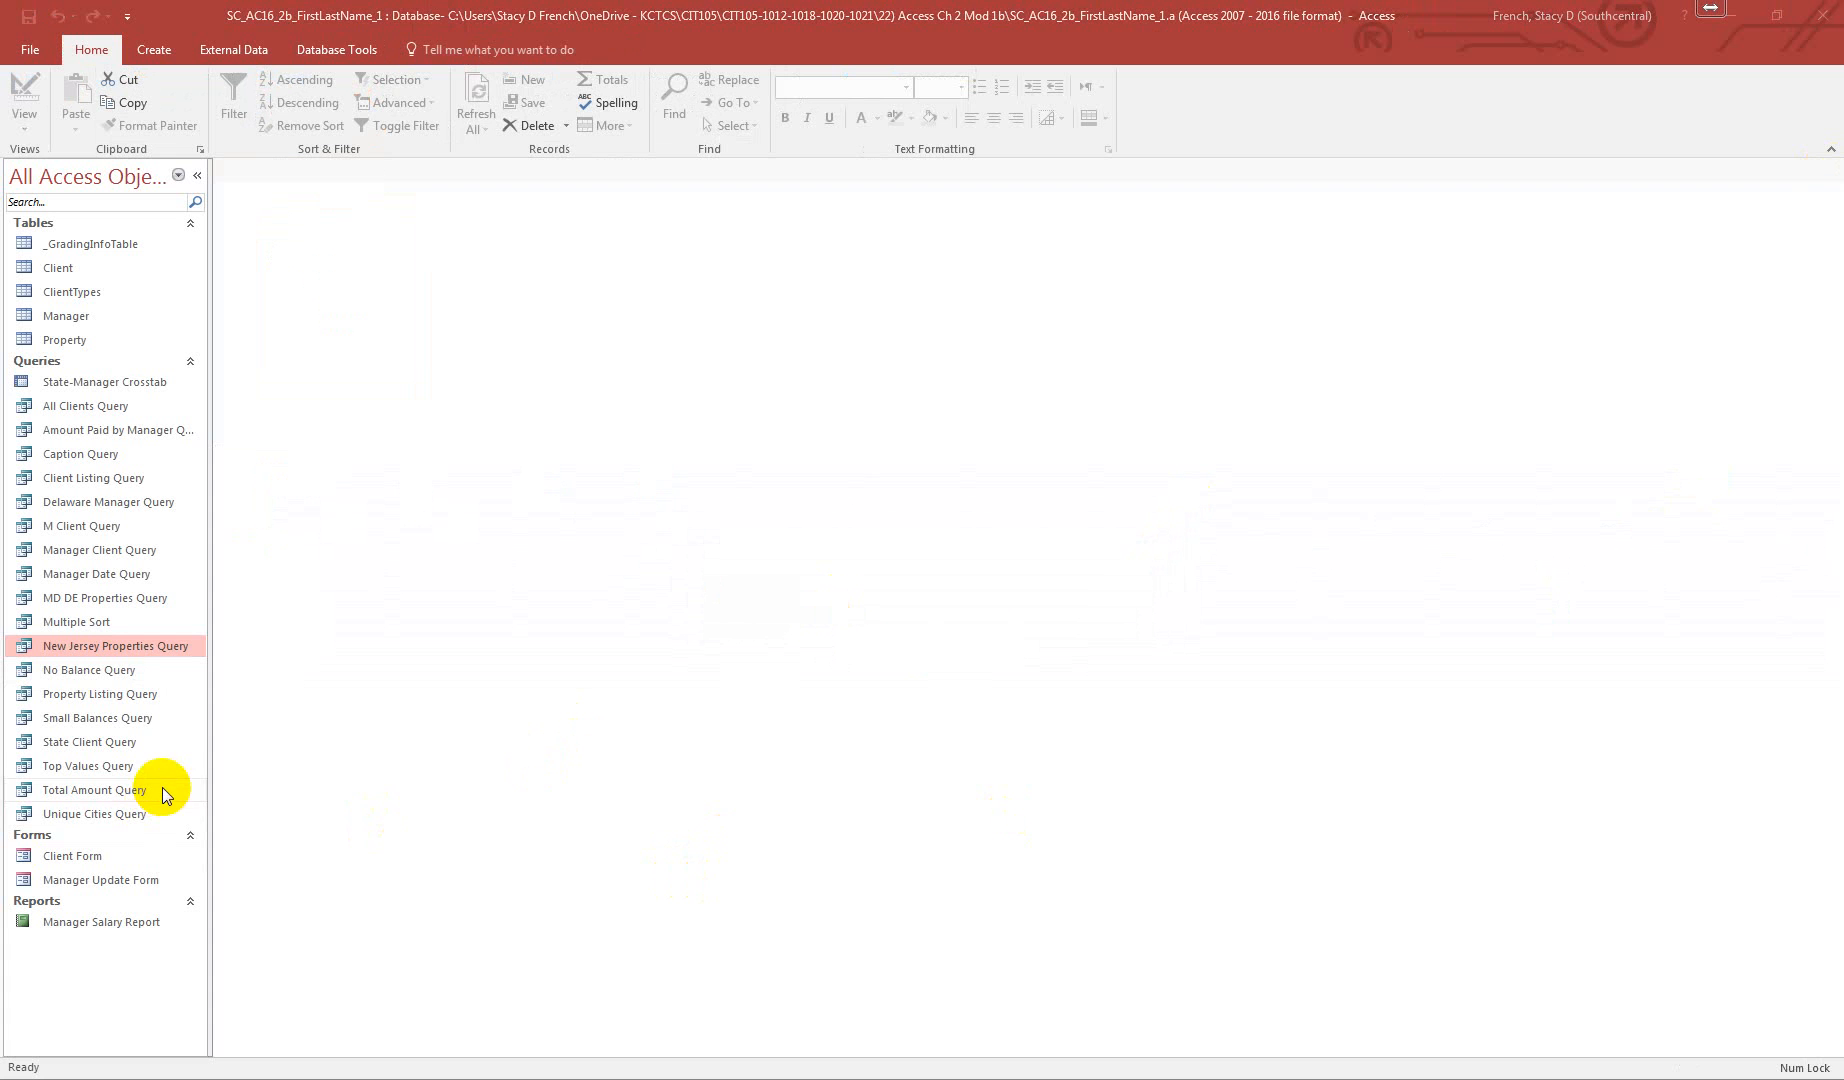
- Open MD DE Properties Query in Design View
left_click(95, 599)
right_click(95, 599)
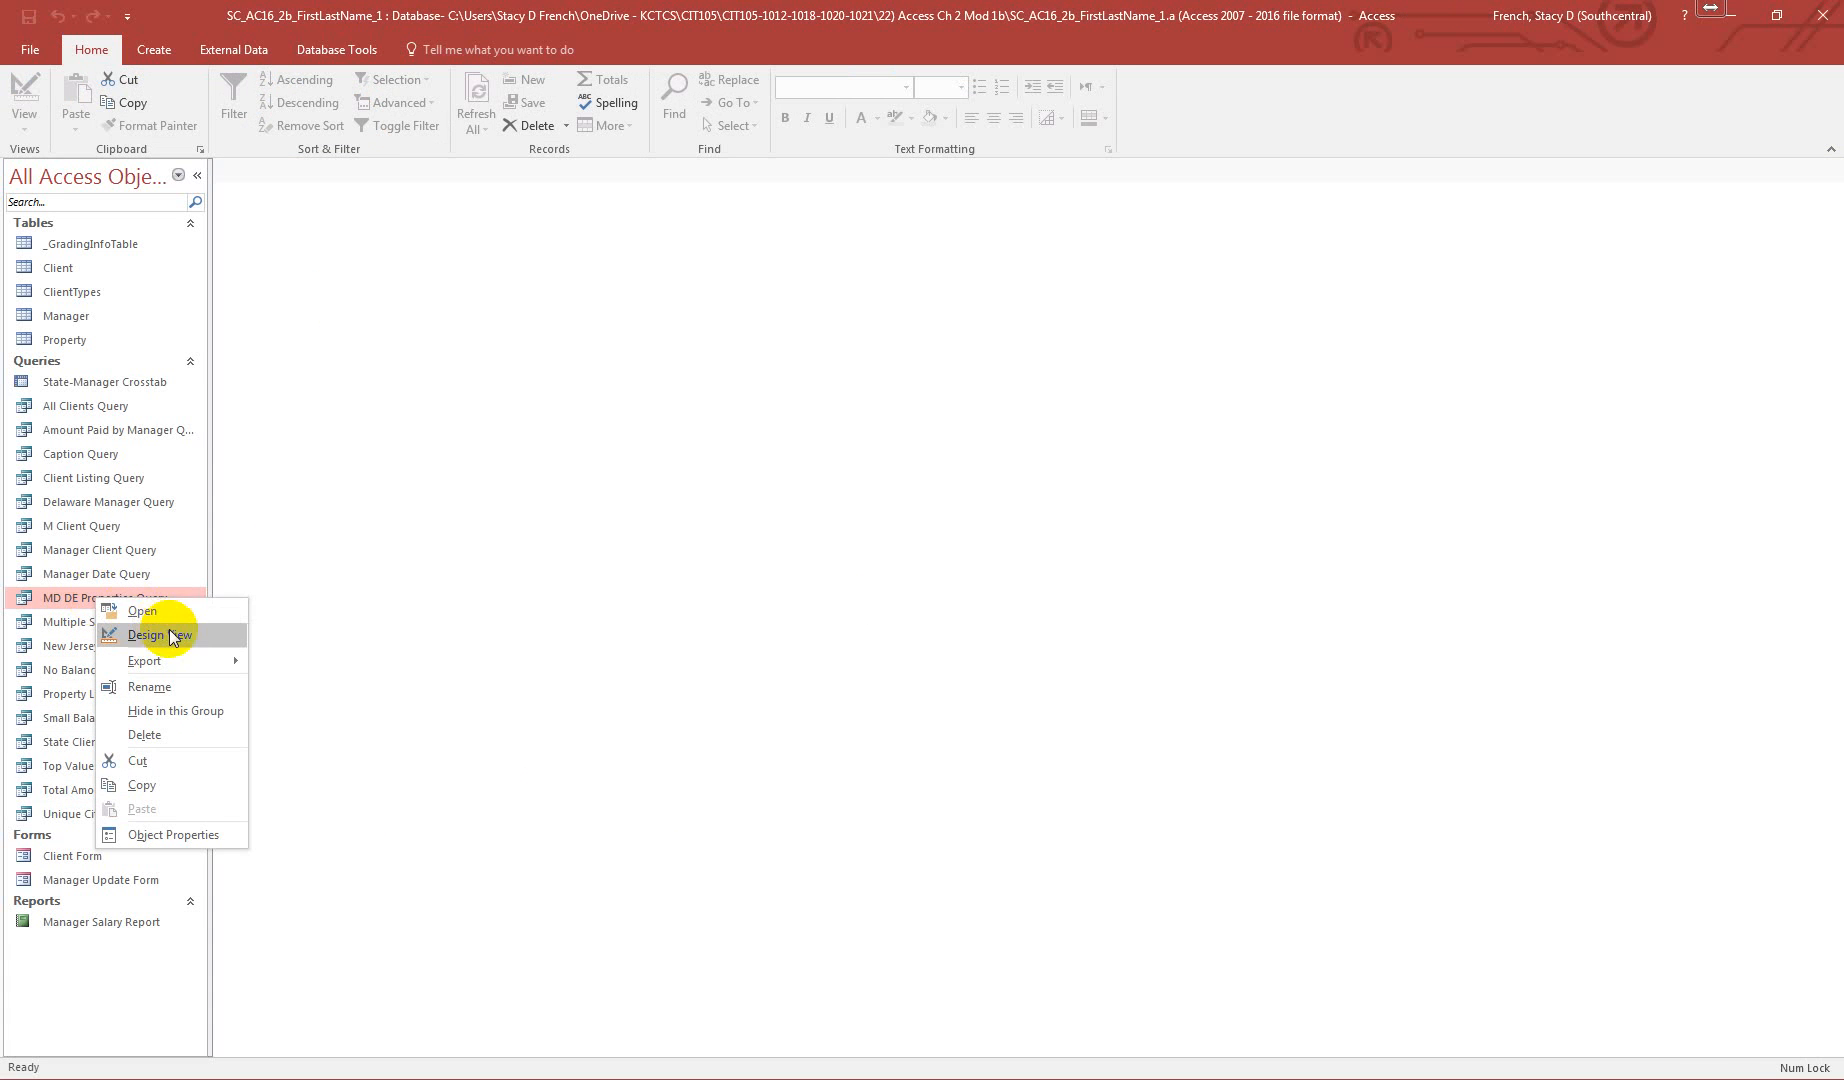
left_click(190, 632)
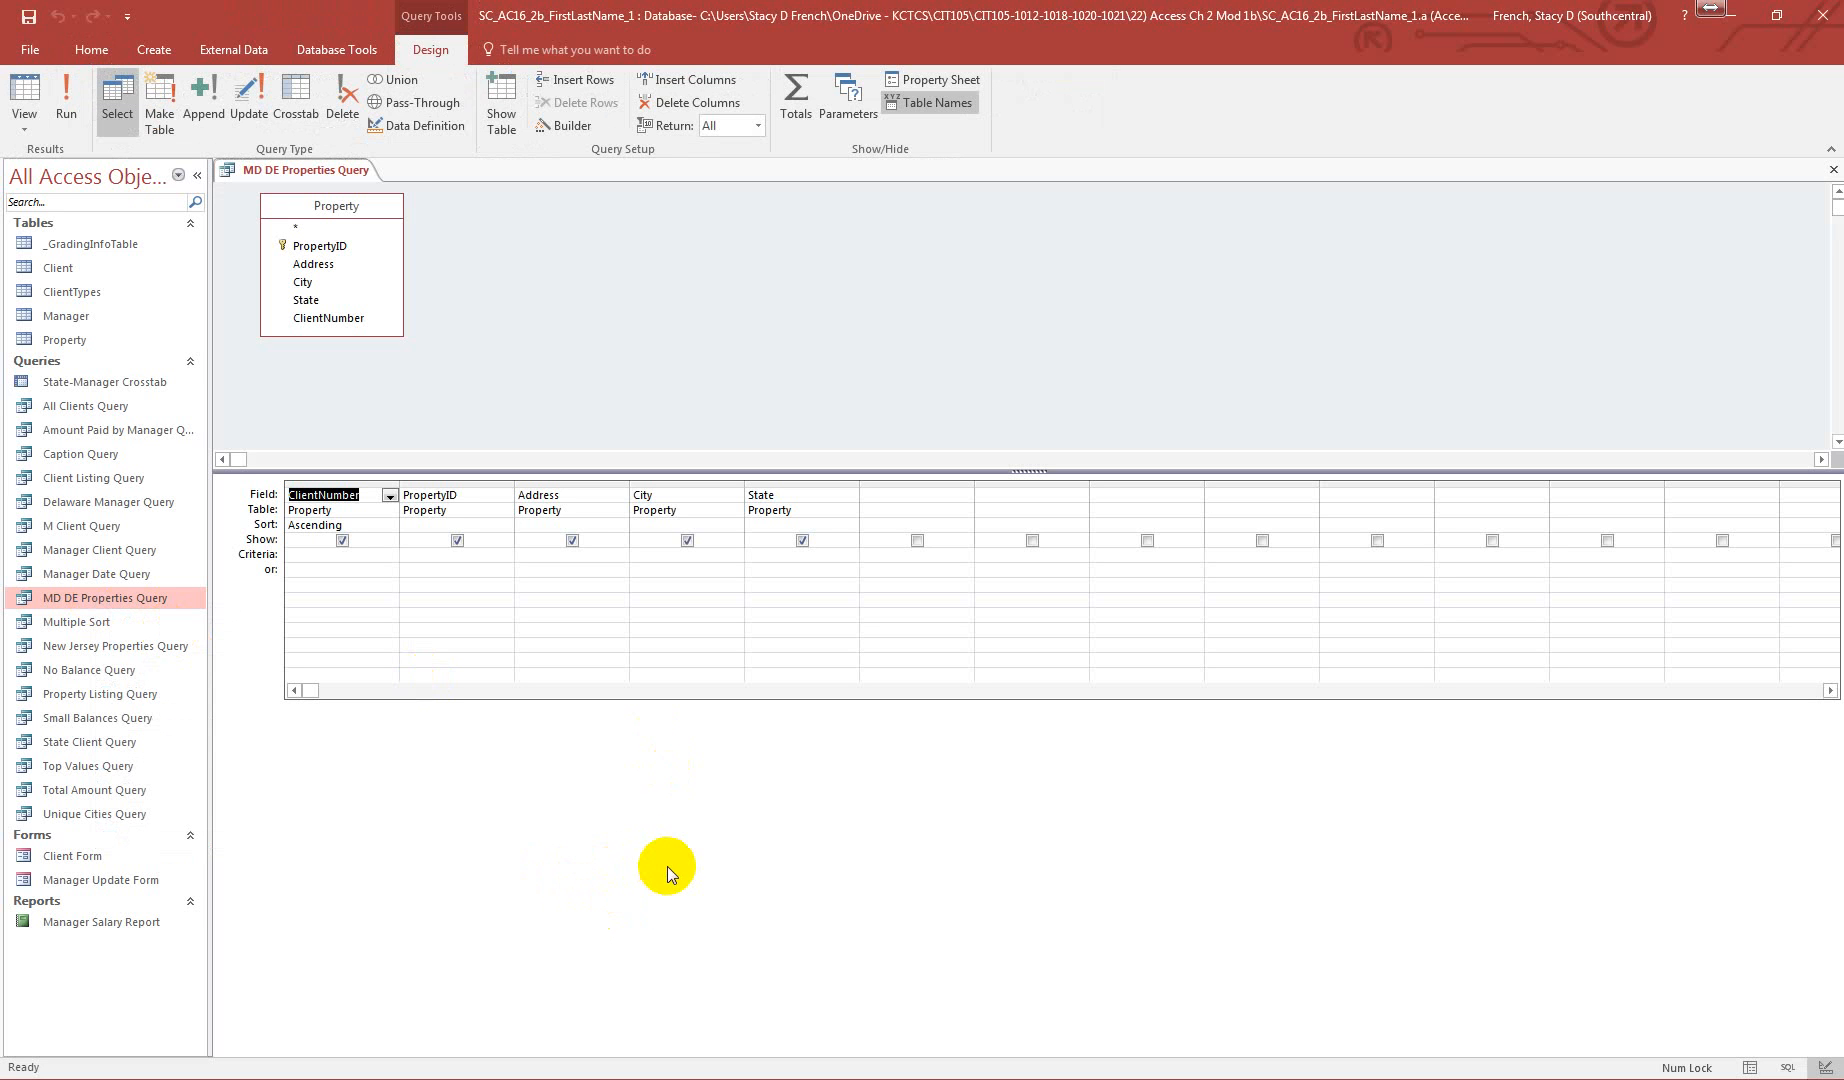
- Try to enter "MD" as the State field's criterion in MD DE Properties Query
left_click(795, 558)
type("M")
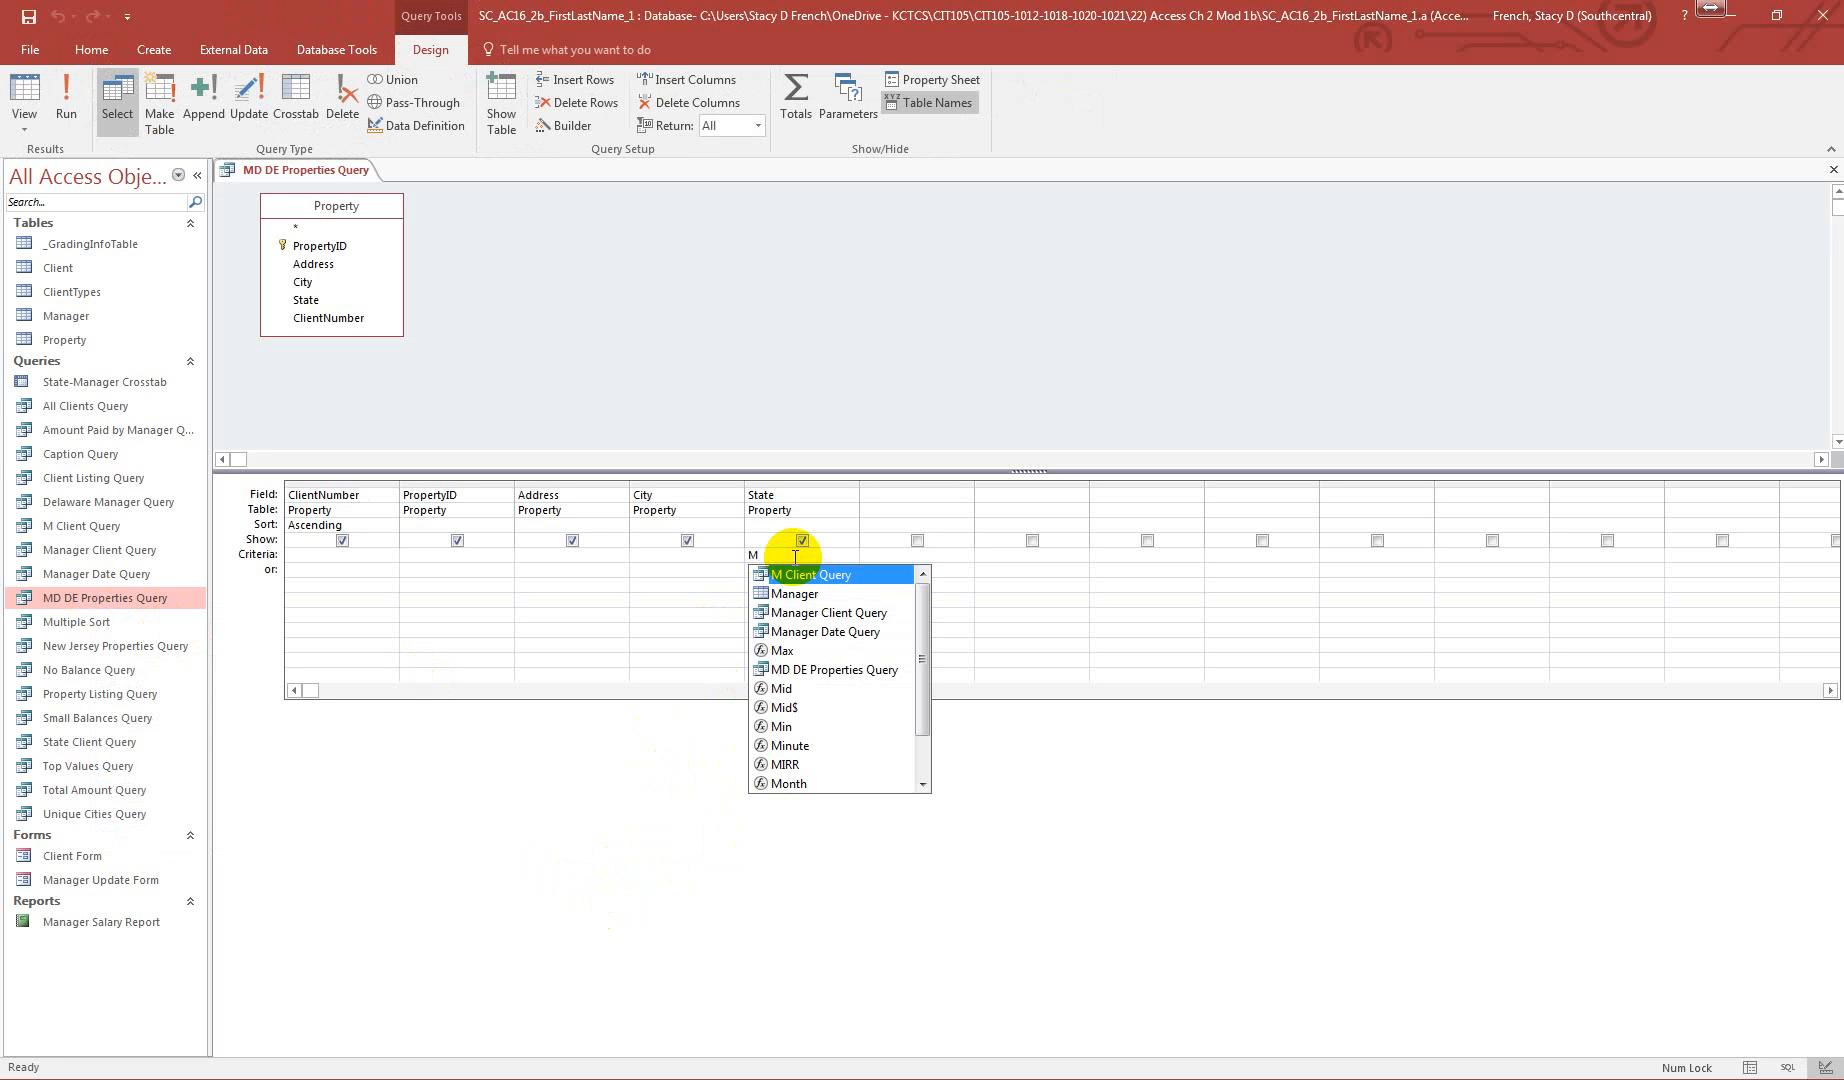
type("D")
key("BackSpace")
key("BackSpace")
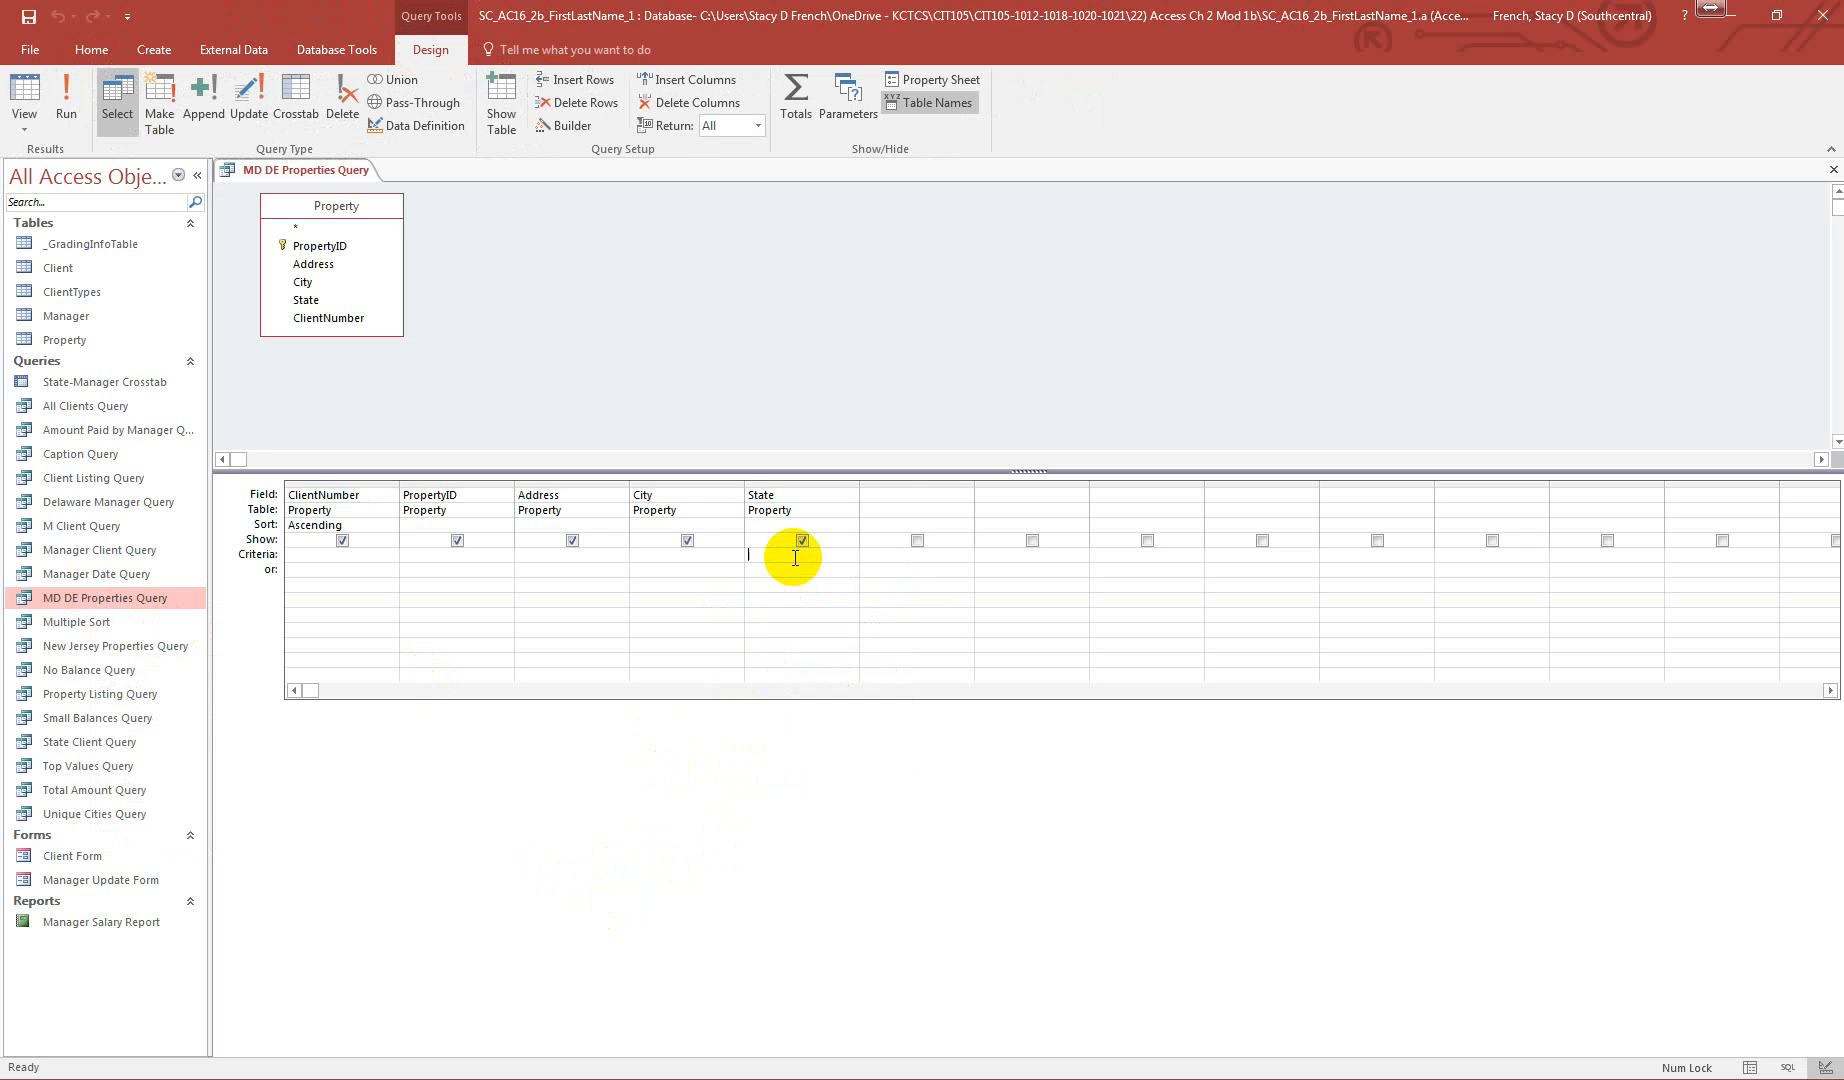
type("MD")
key("BackSpace")
key("BackSpace")
type("\"MD")
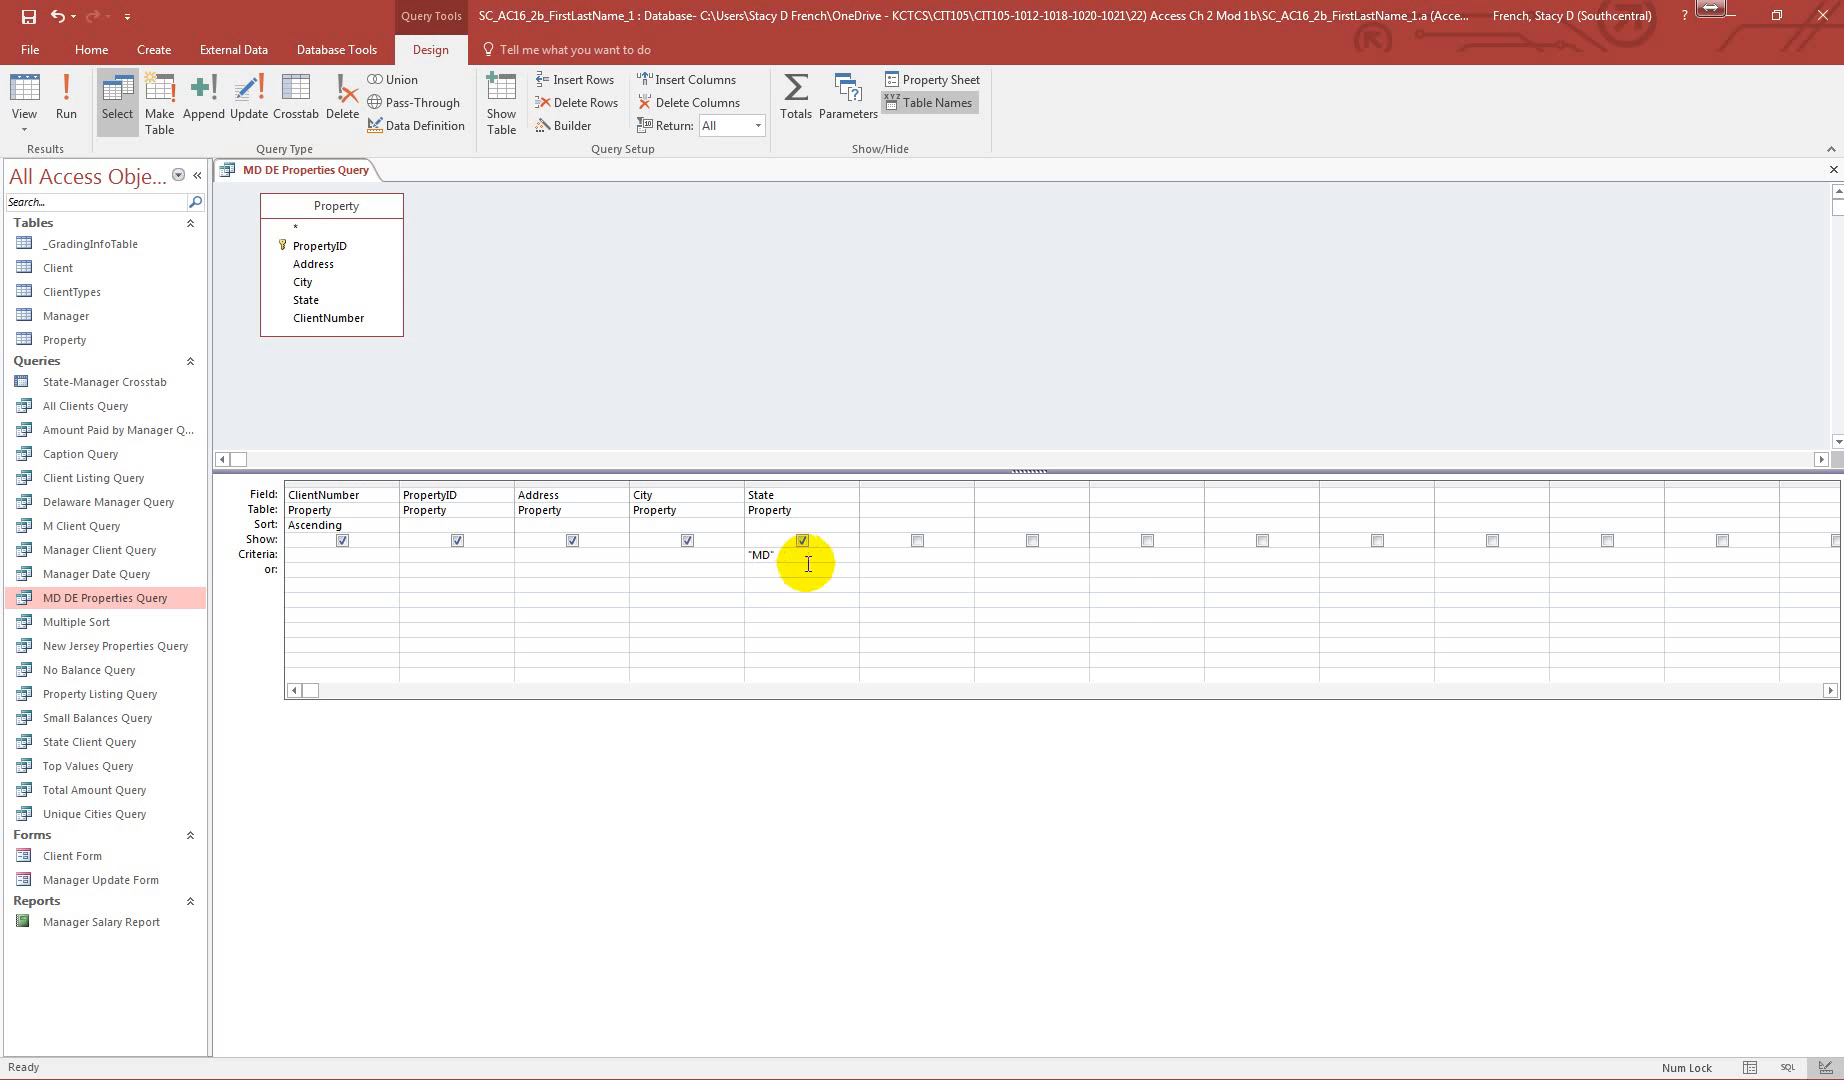
left_click(792, 571)
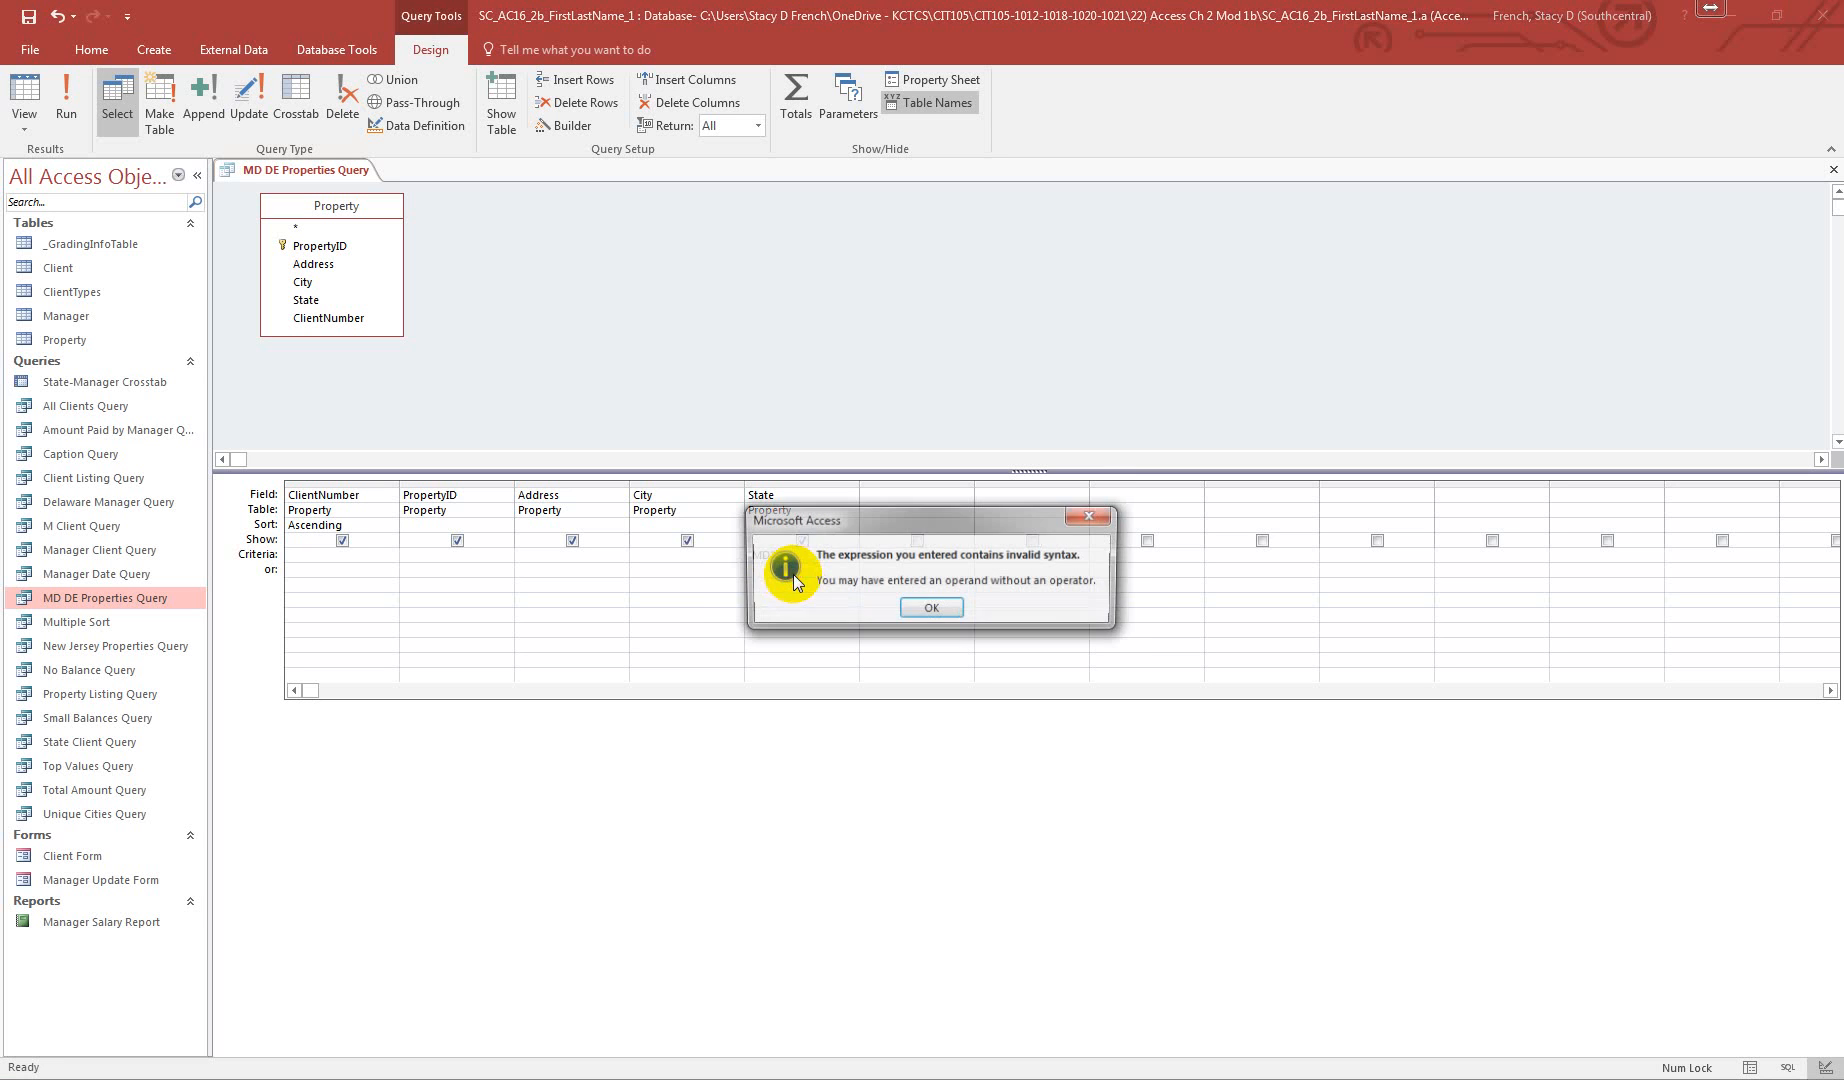
left_click(930, 609)
type("\"")
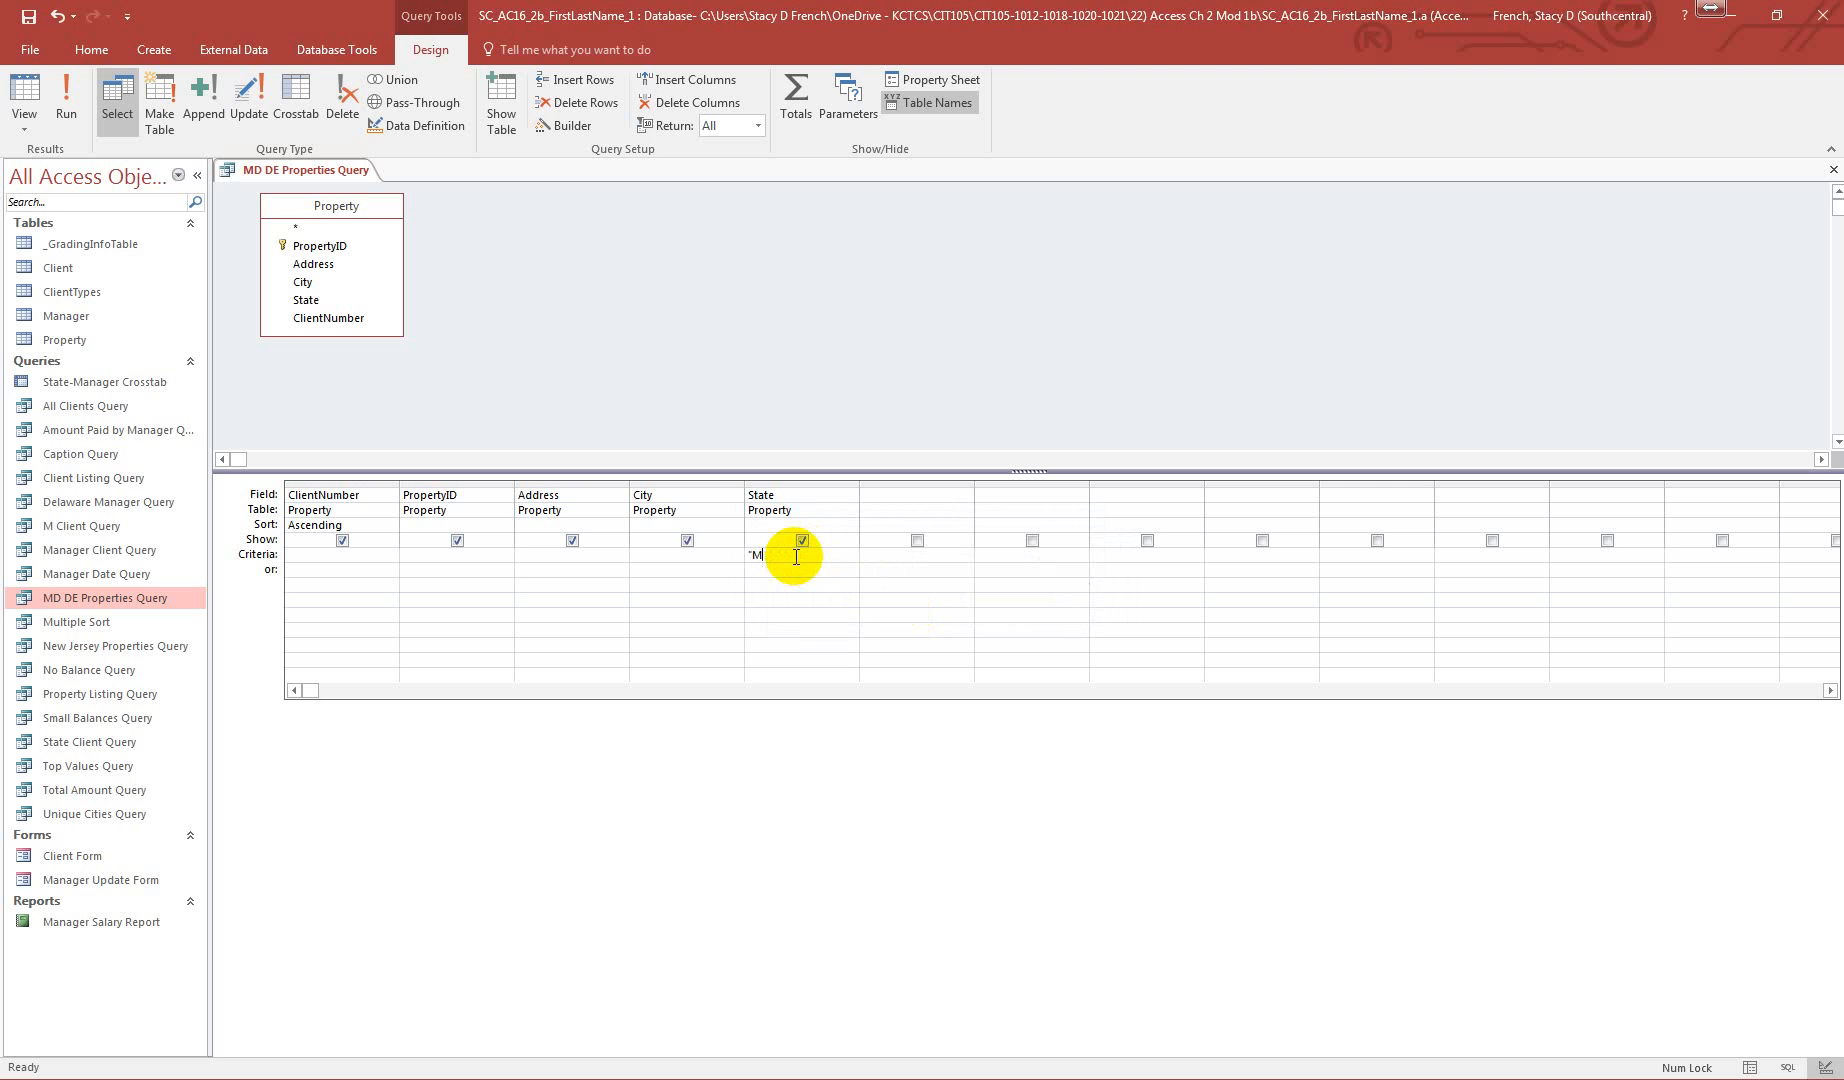
type("M")
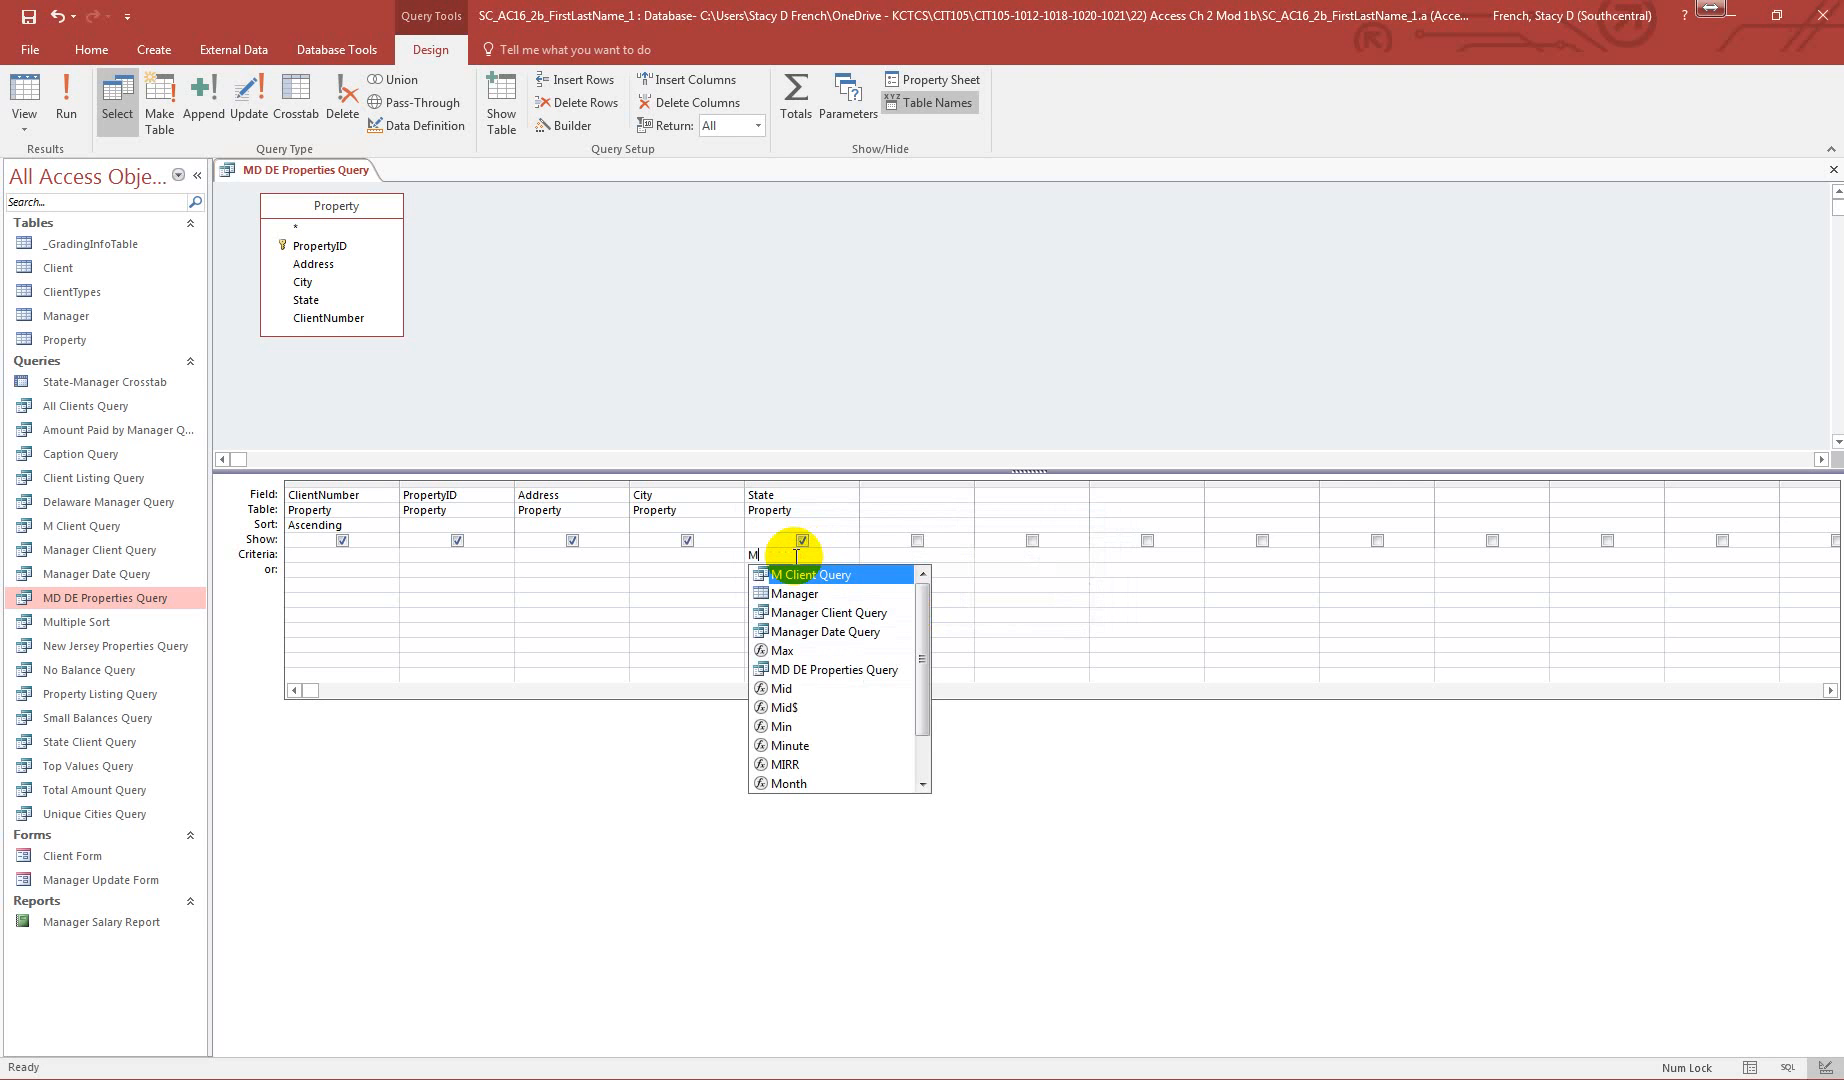
type("D")
key("Home")
type("\"")
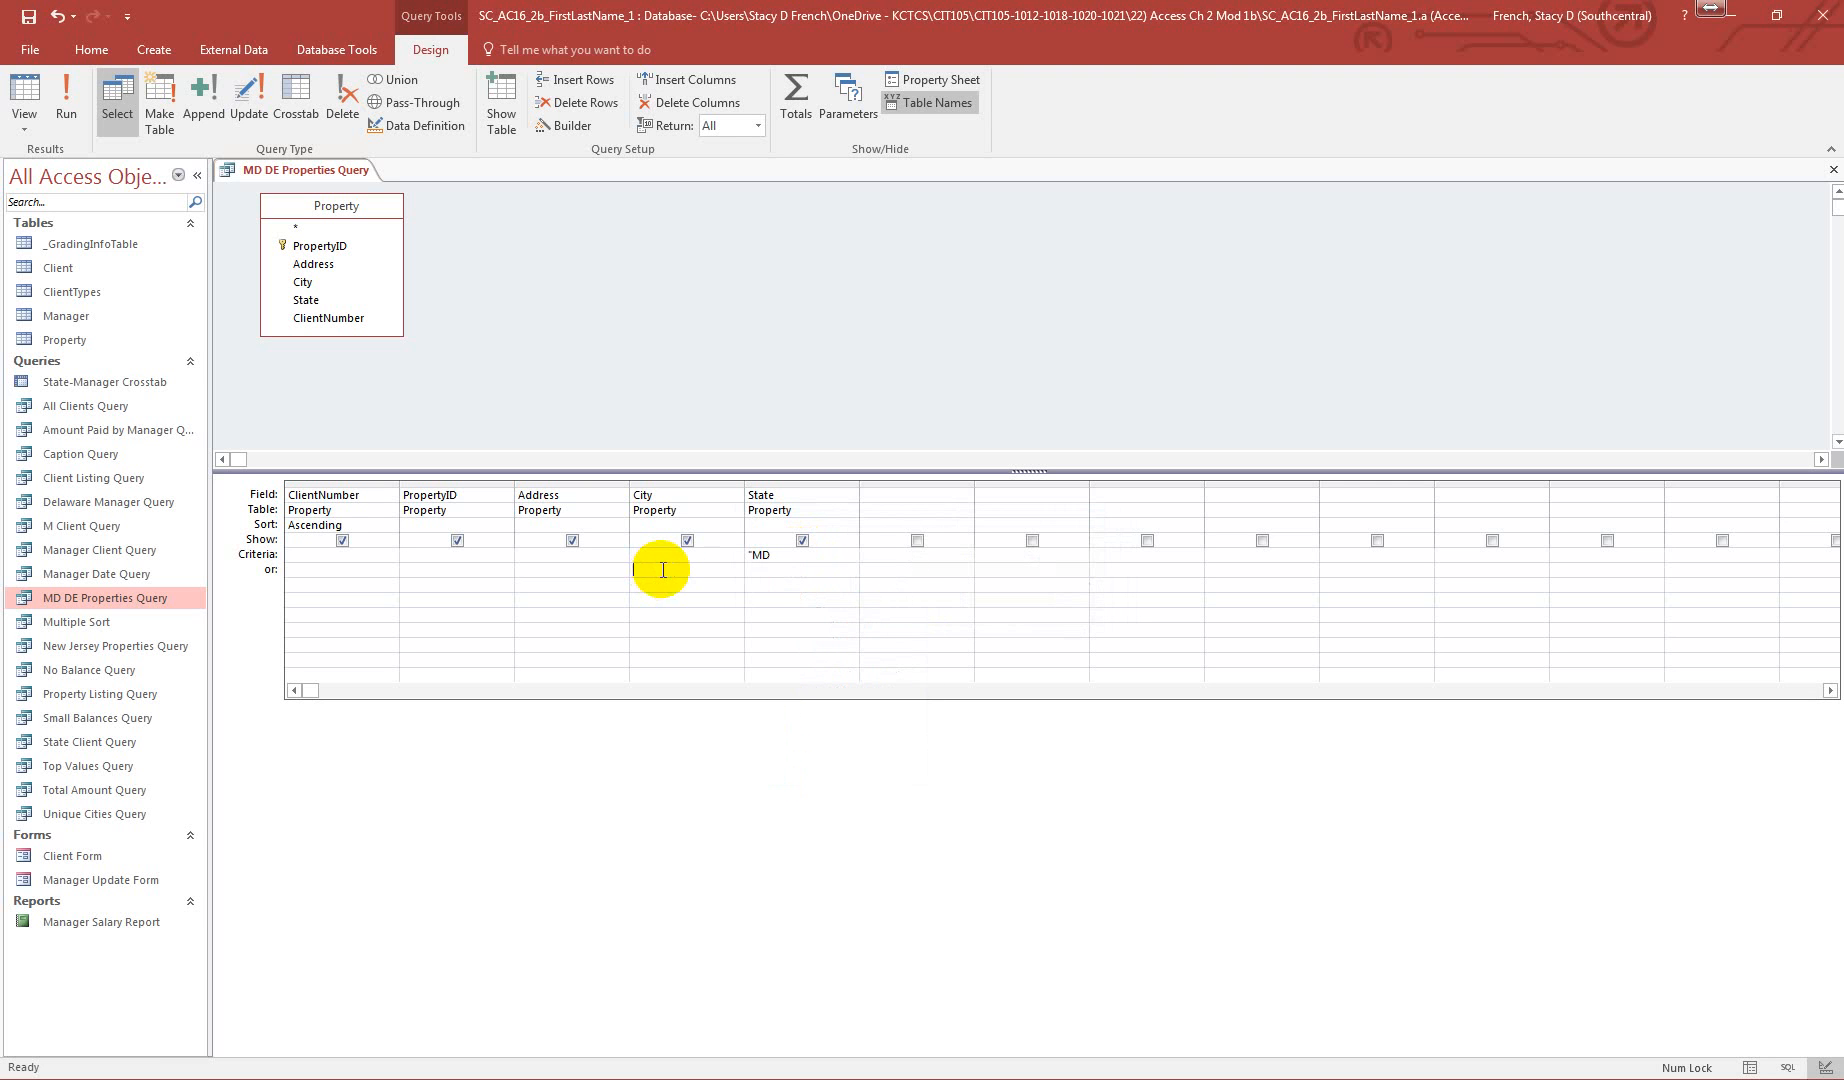
left_click(789, 553)
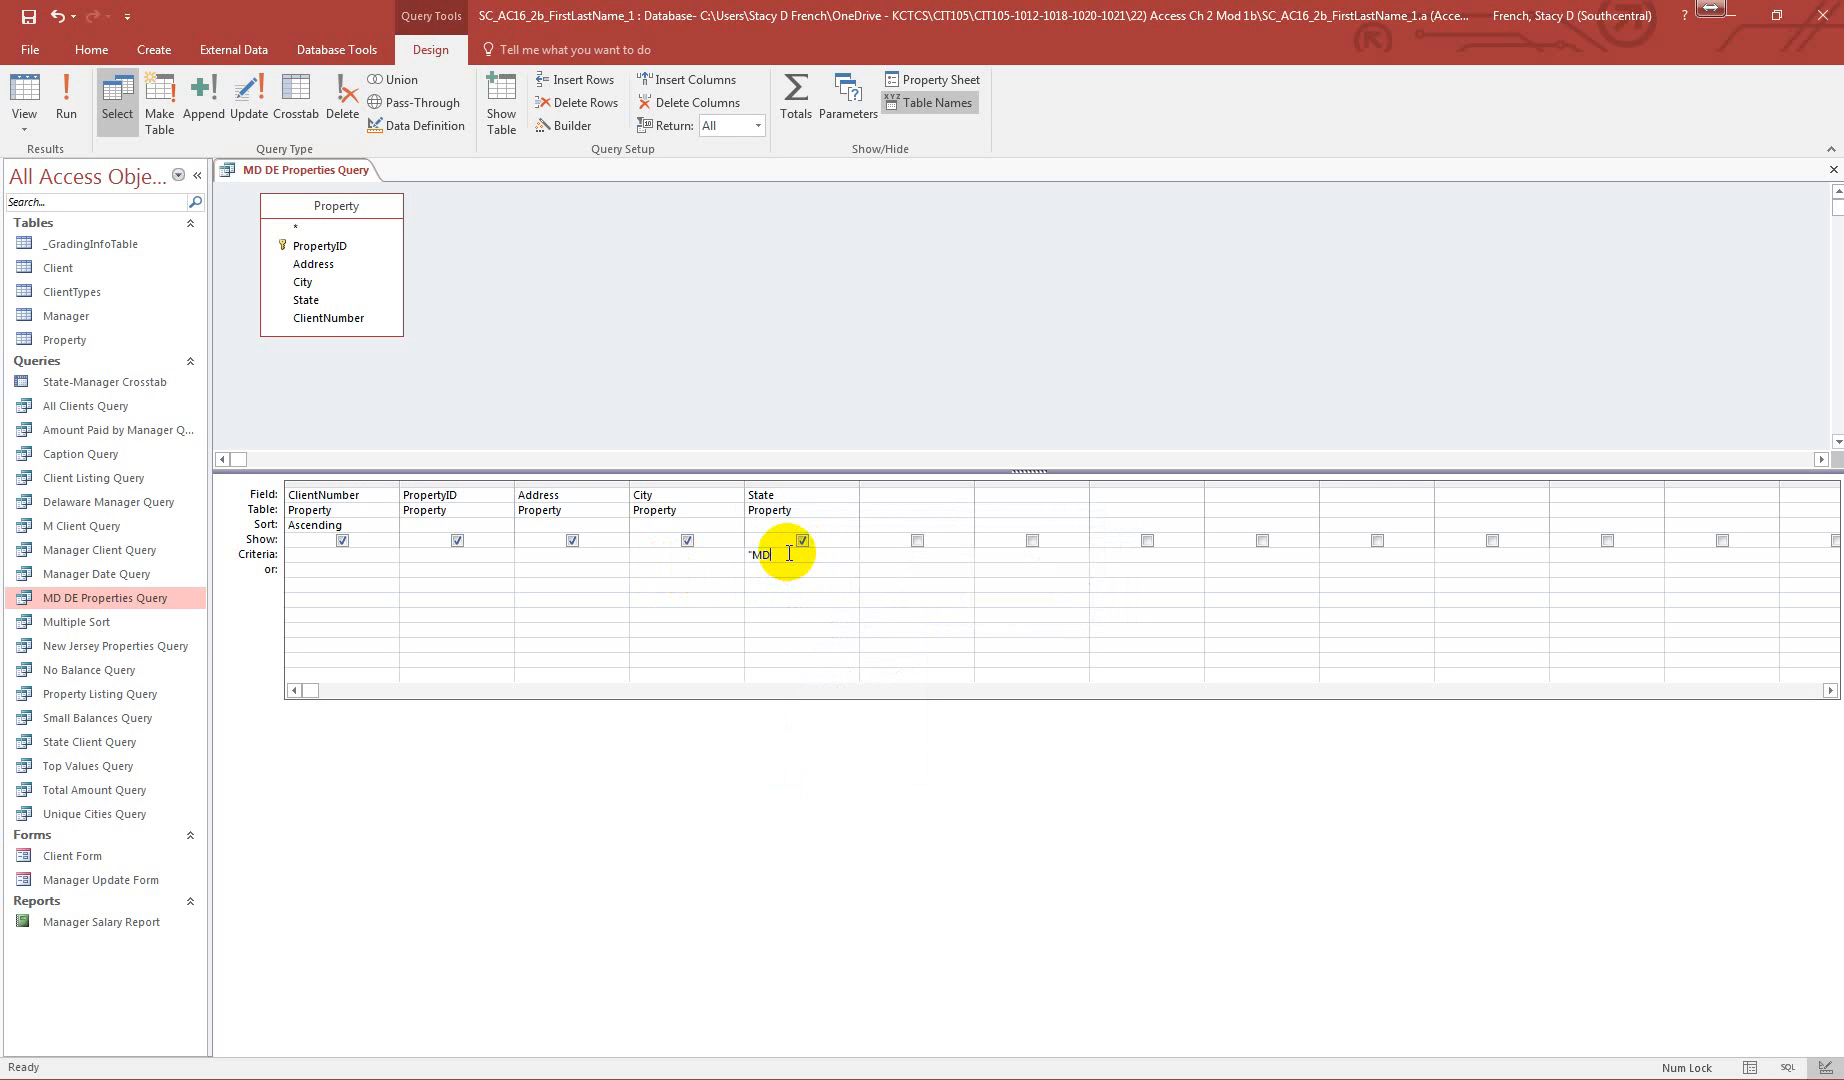
type("\"")
left_click(765, 570)
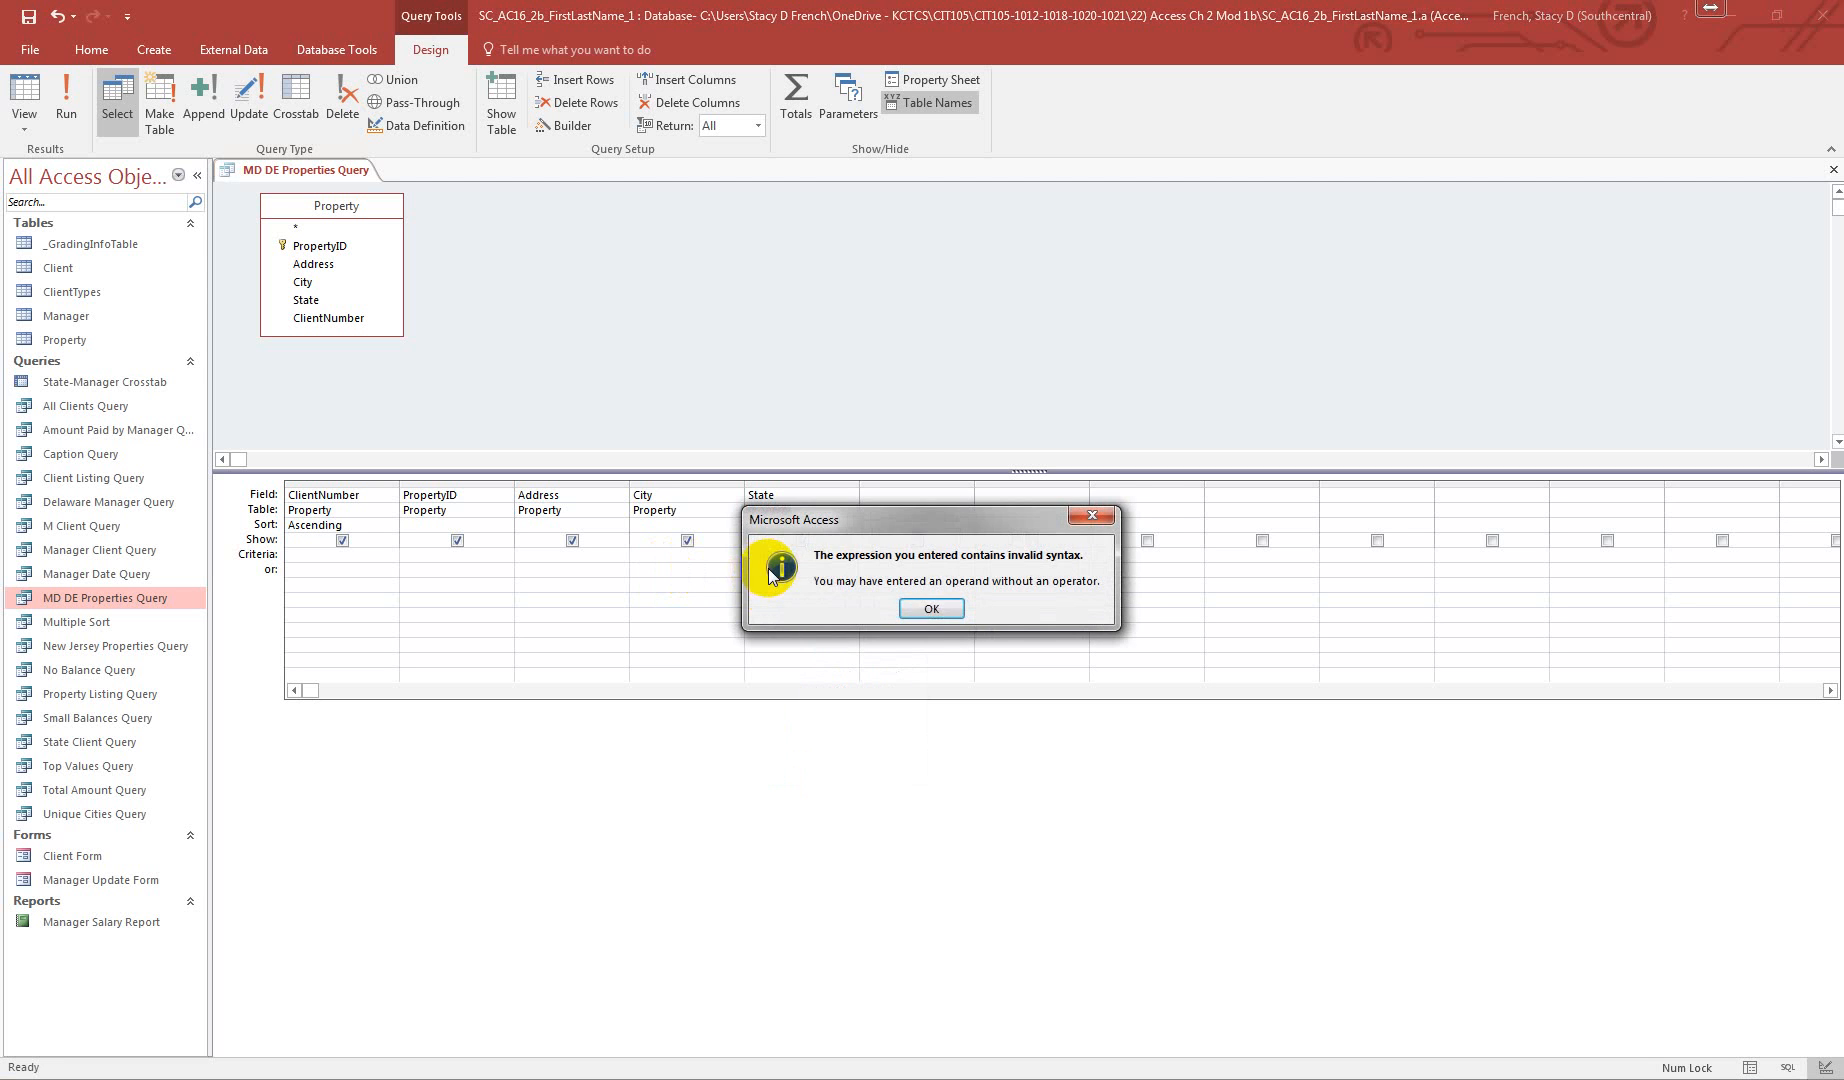
left_click(934, 604)
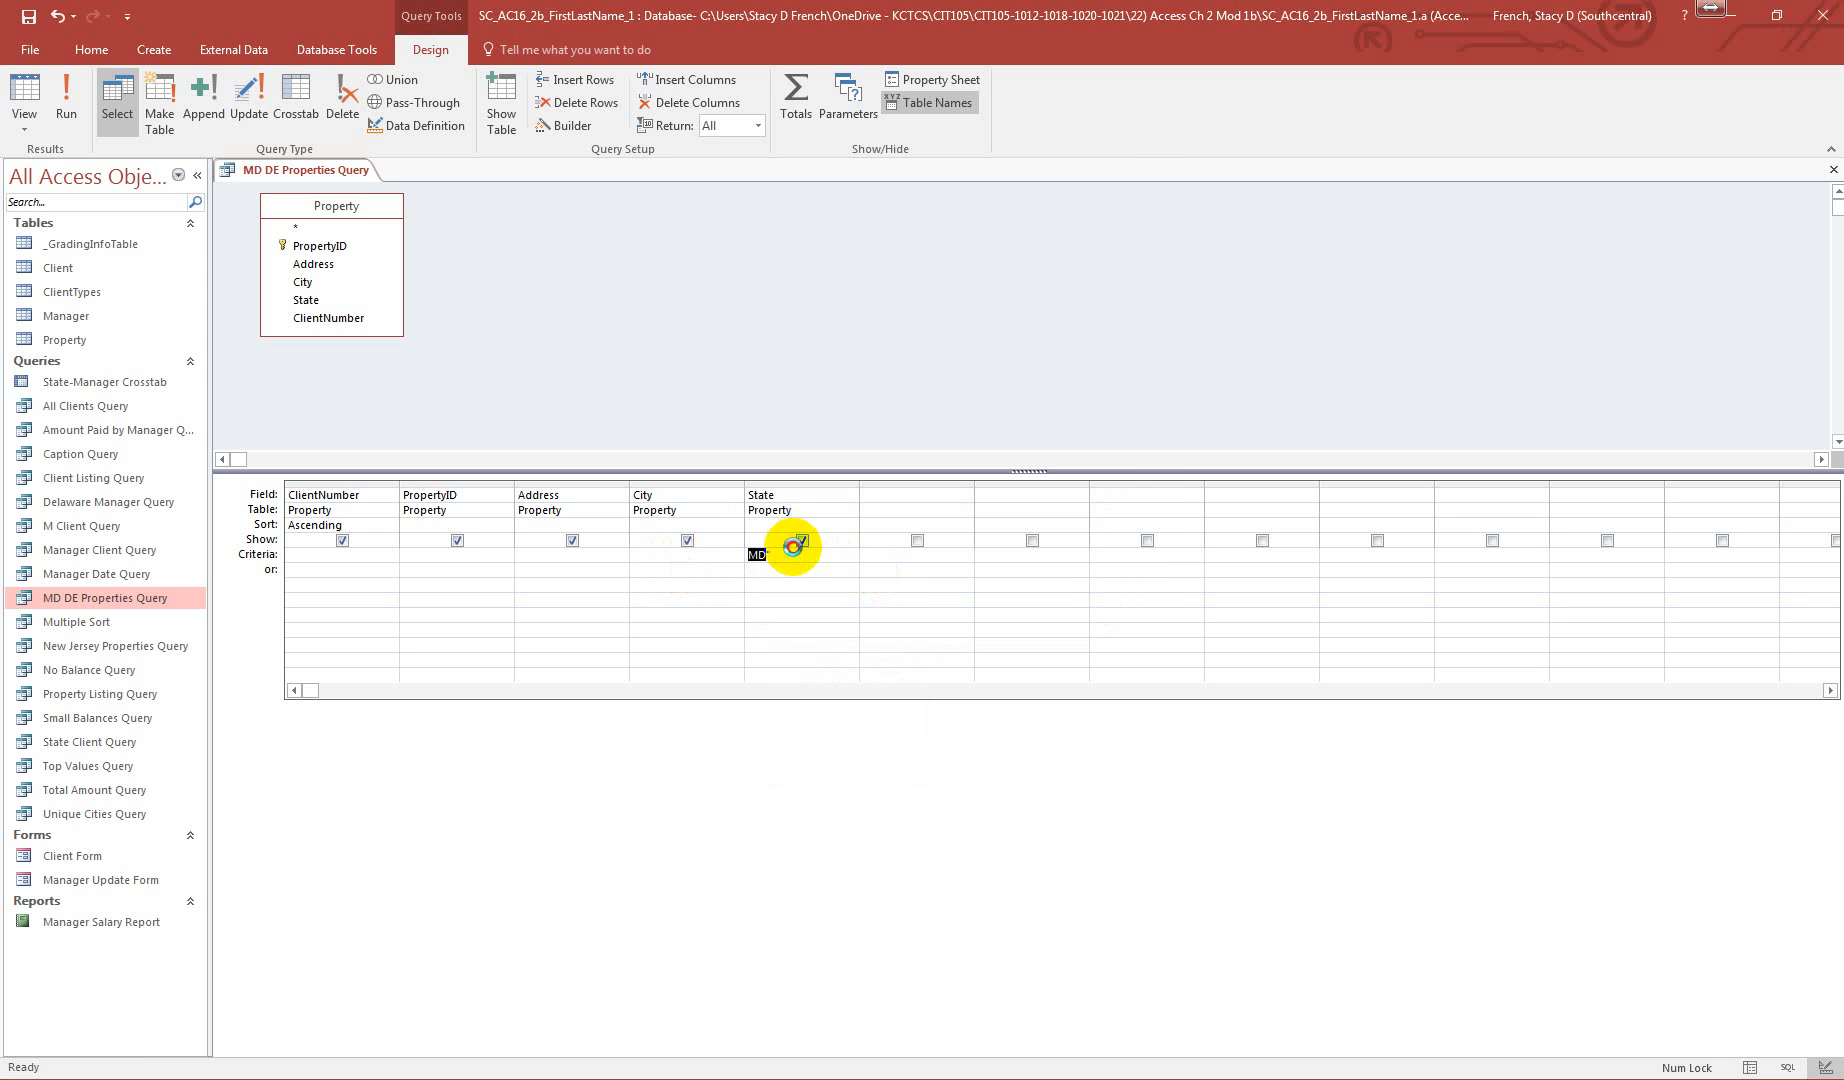
left_click(794, 546)
left_click(934, 608)
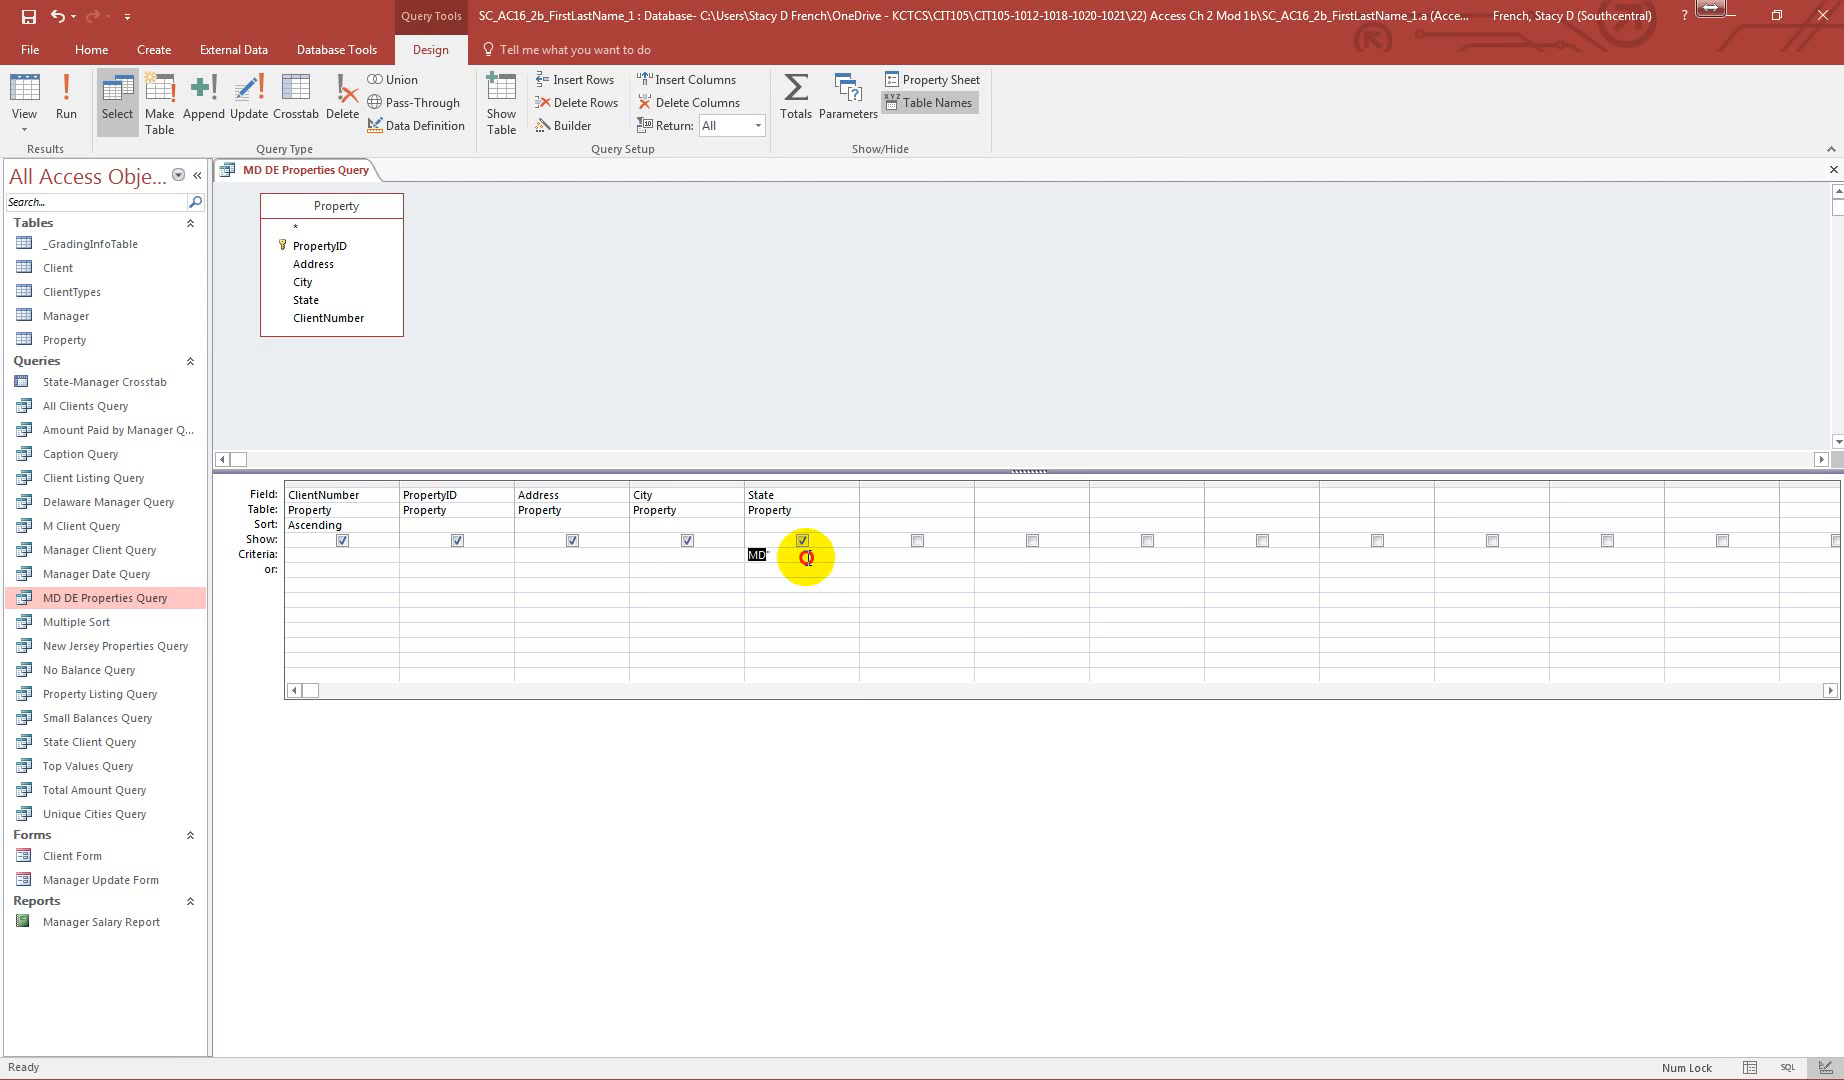
key("Home")
type("\"")
left_click(808, 583)
left_click(932, 606)
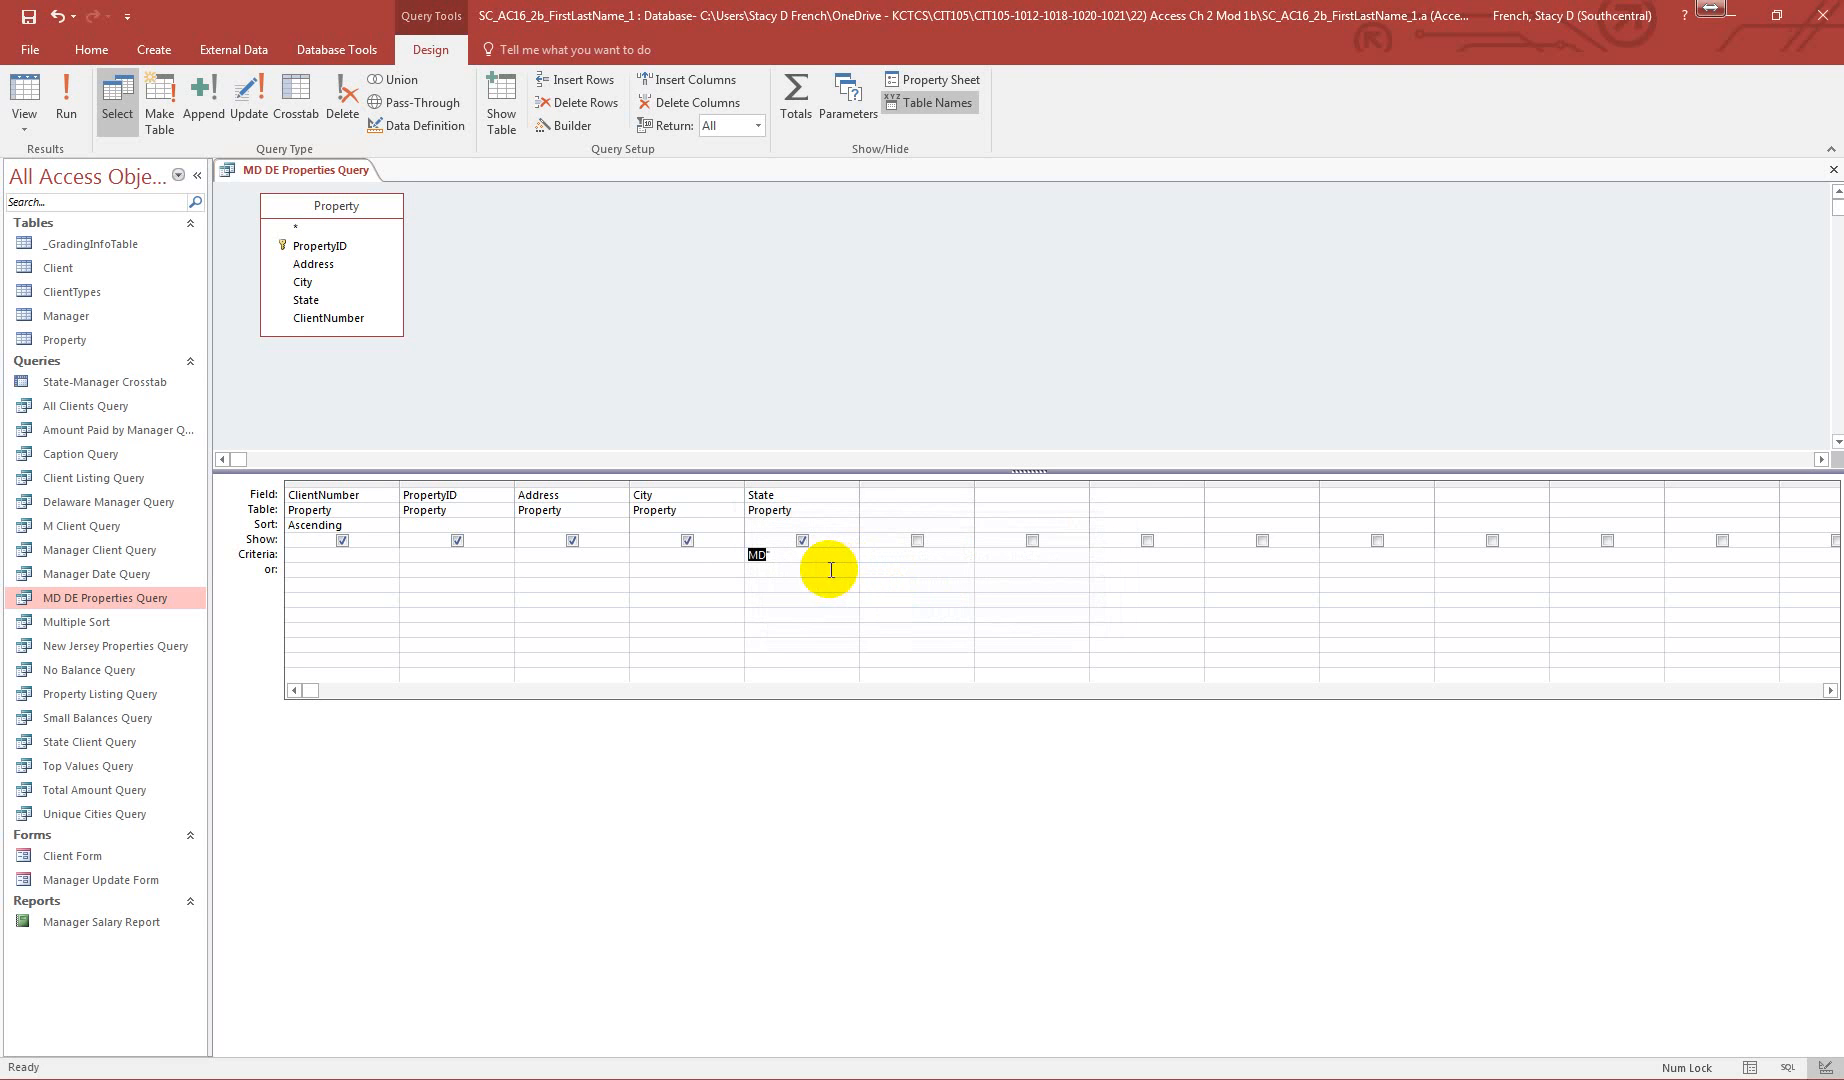
- Set the State field's criterion to "MD", with "DE" as the alternative criterion in the row below
left_click(790, 558)
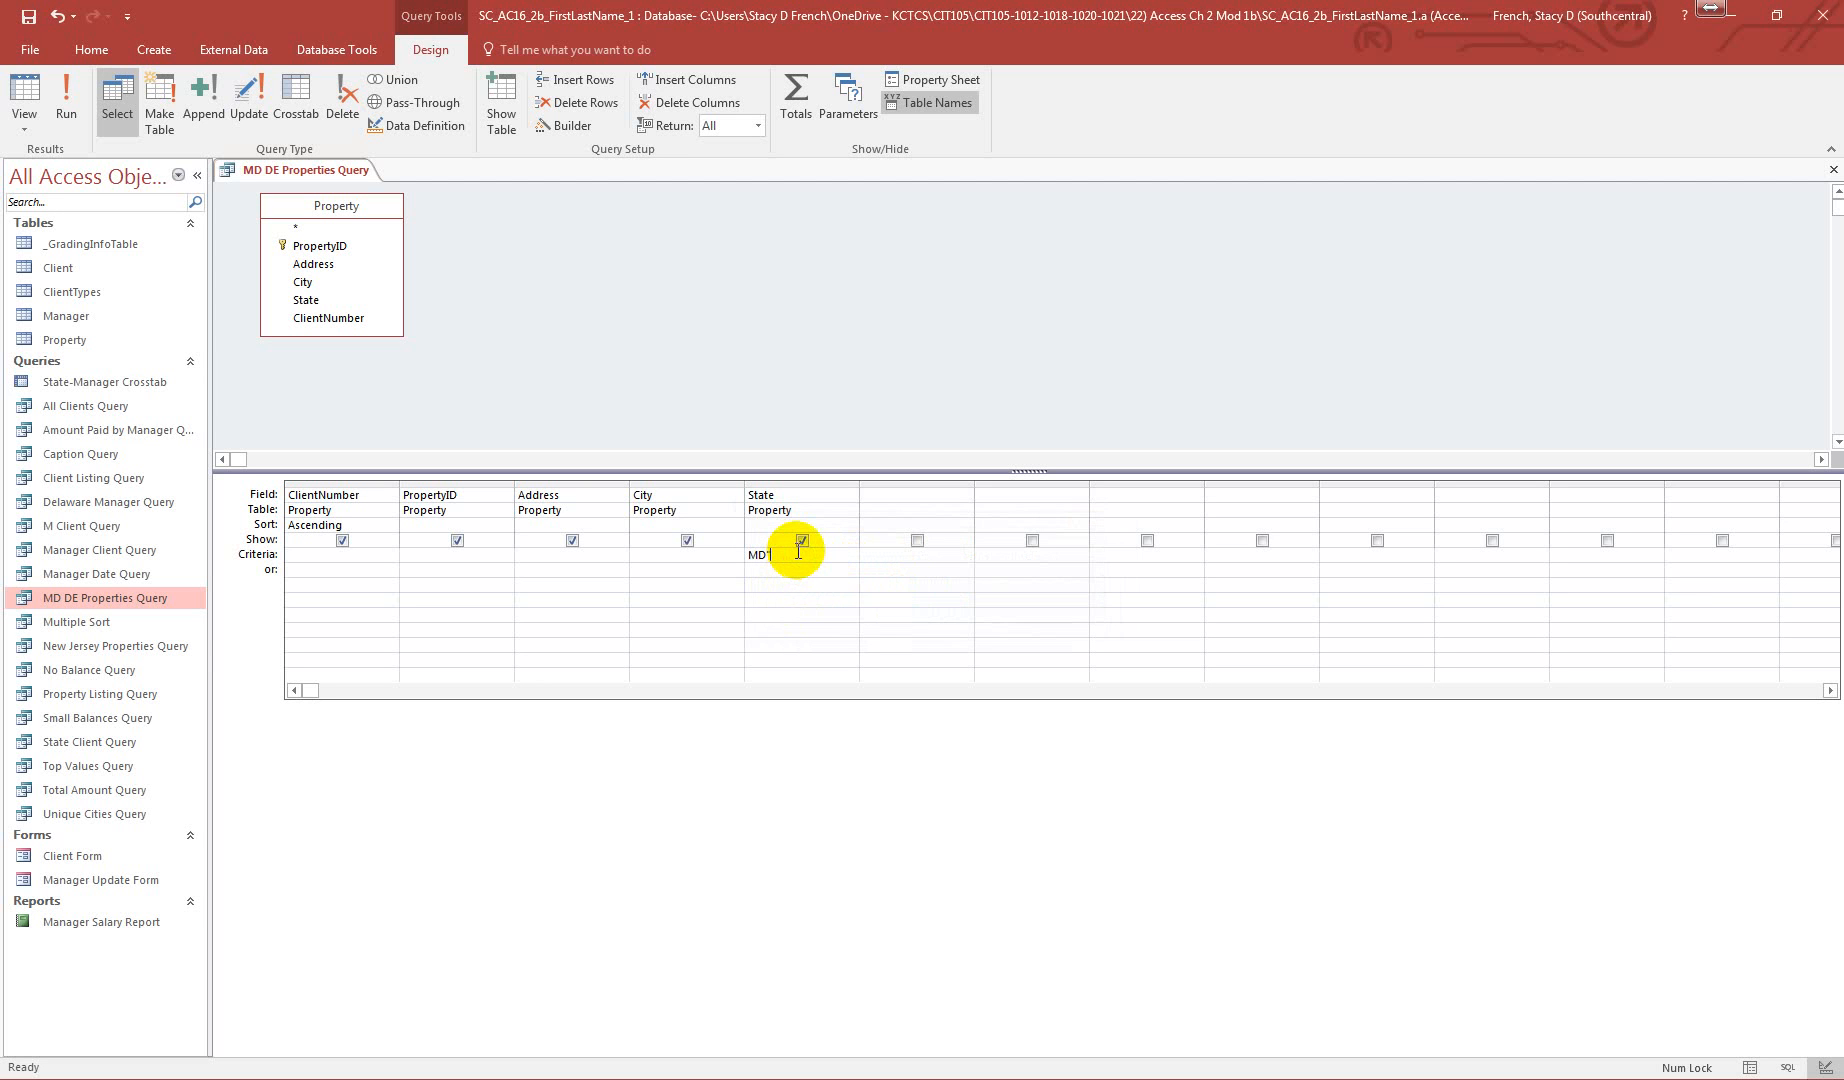
key("BackSpace")
key("BackSpace")
key("BackSpace")
type("\"MD\"")
key("BackSpace")
key("BackSpace")
key("BackSpace")
type("\"MD")
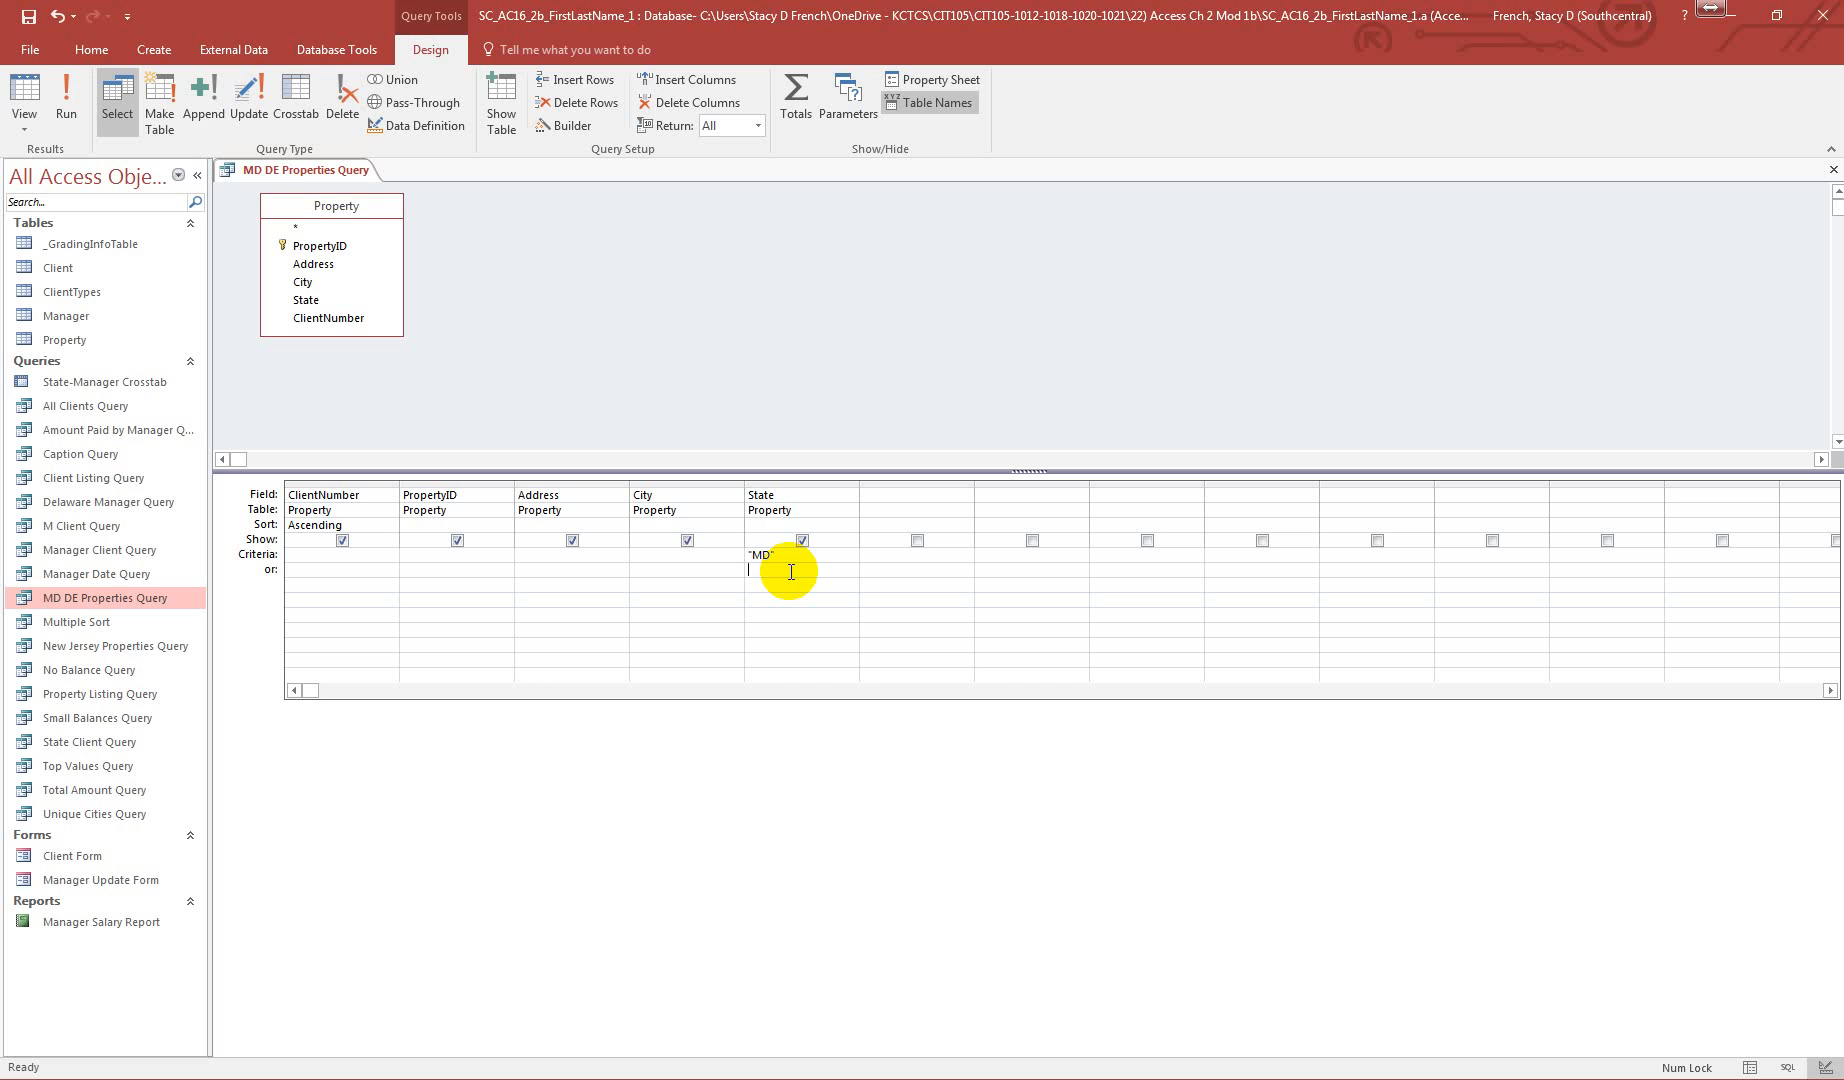
left_click(791, 572)
type("\"DE\"")
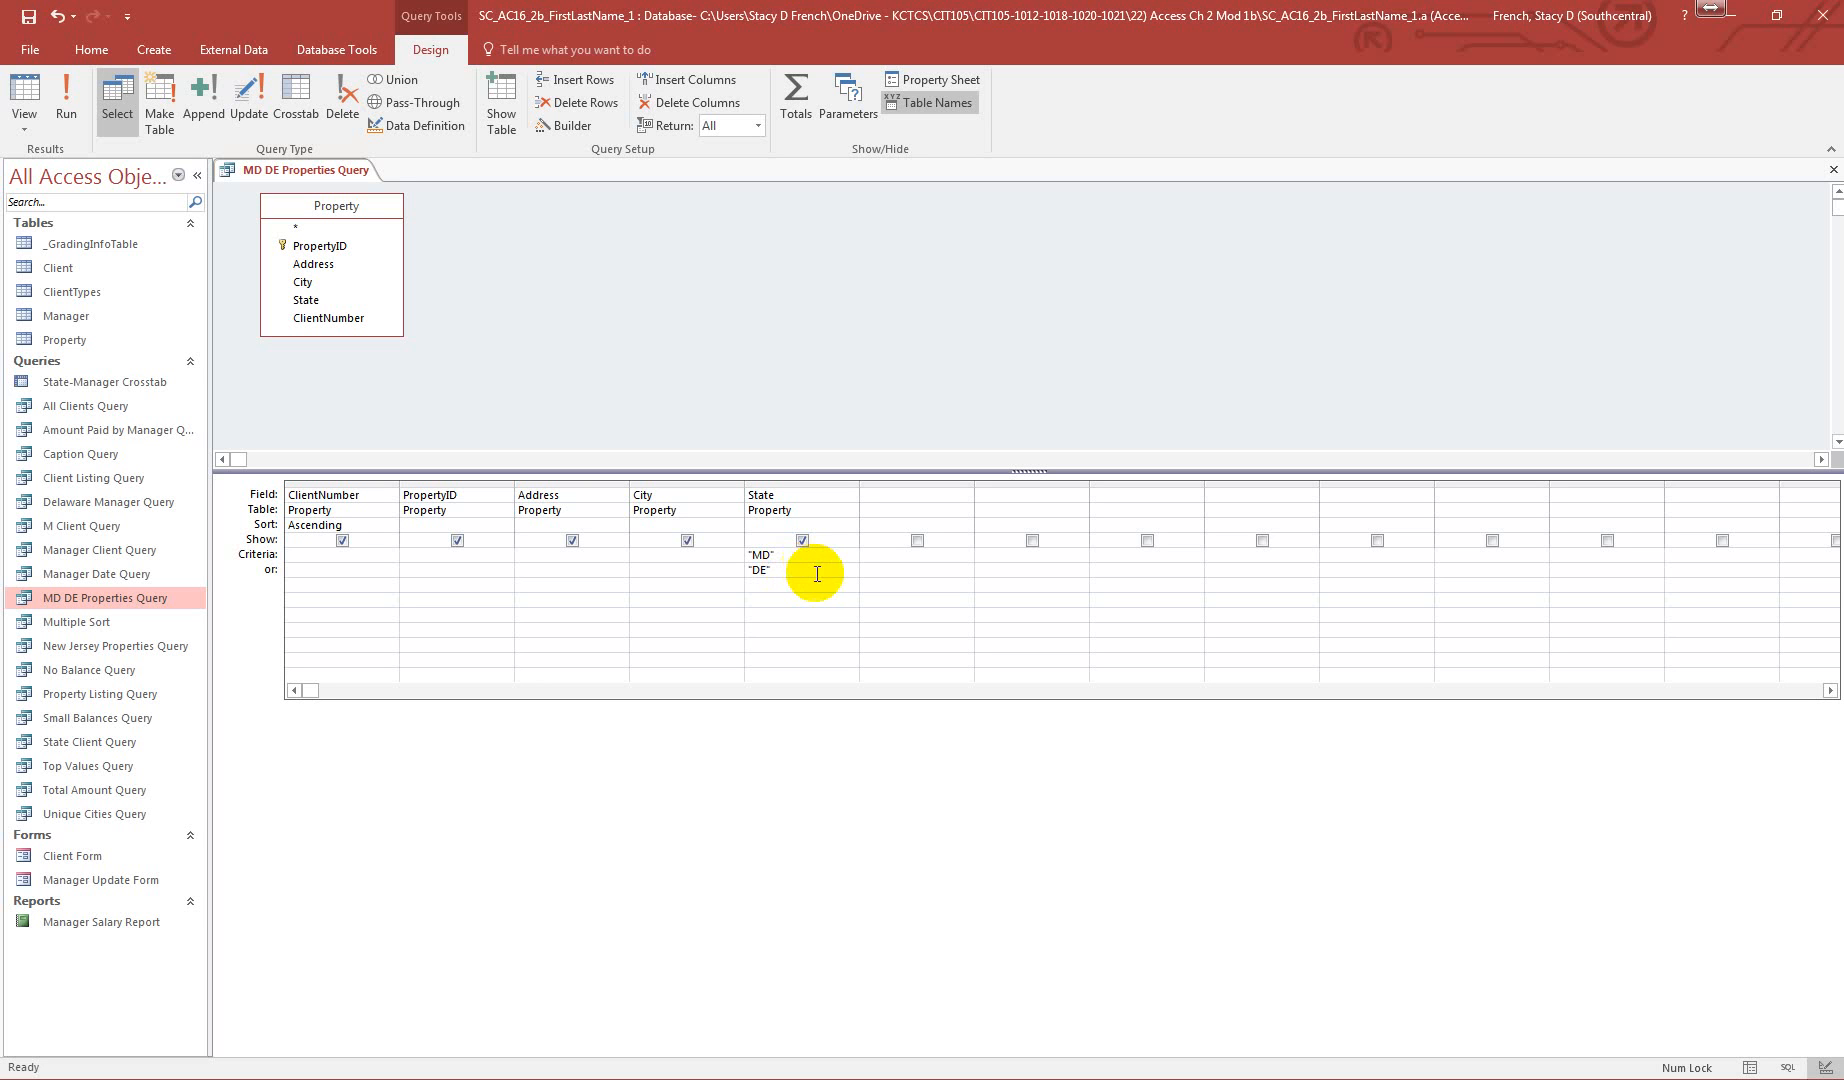
- Run MD DE Properties Query and close it with the design changes saved
left_click(66, 100)
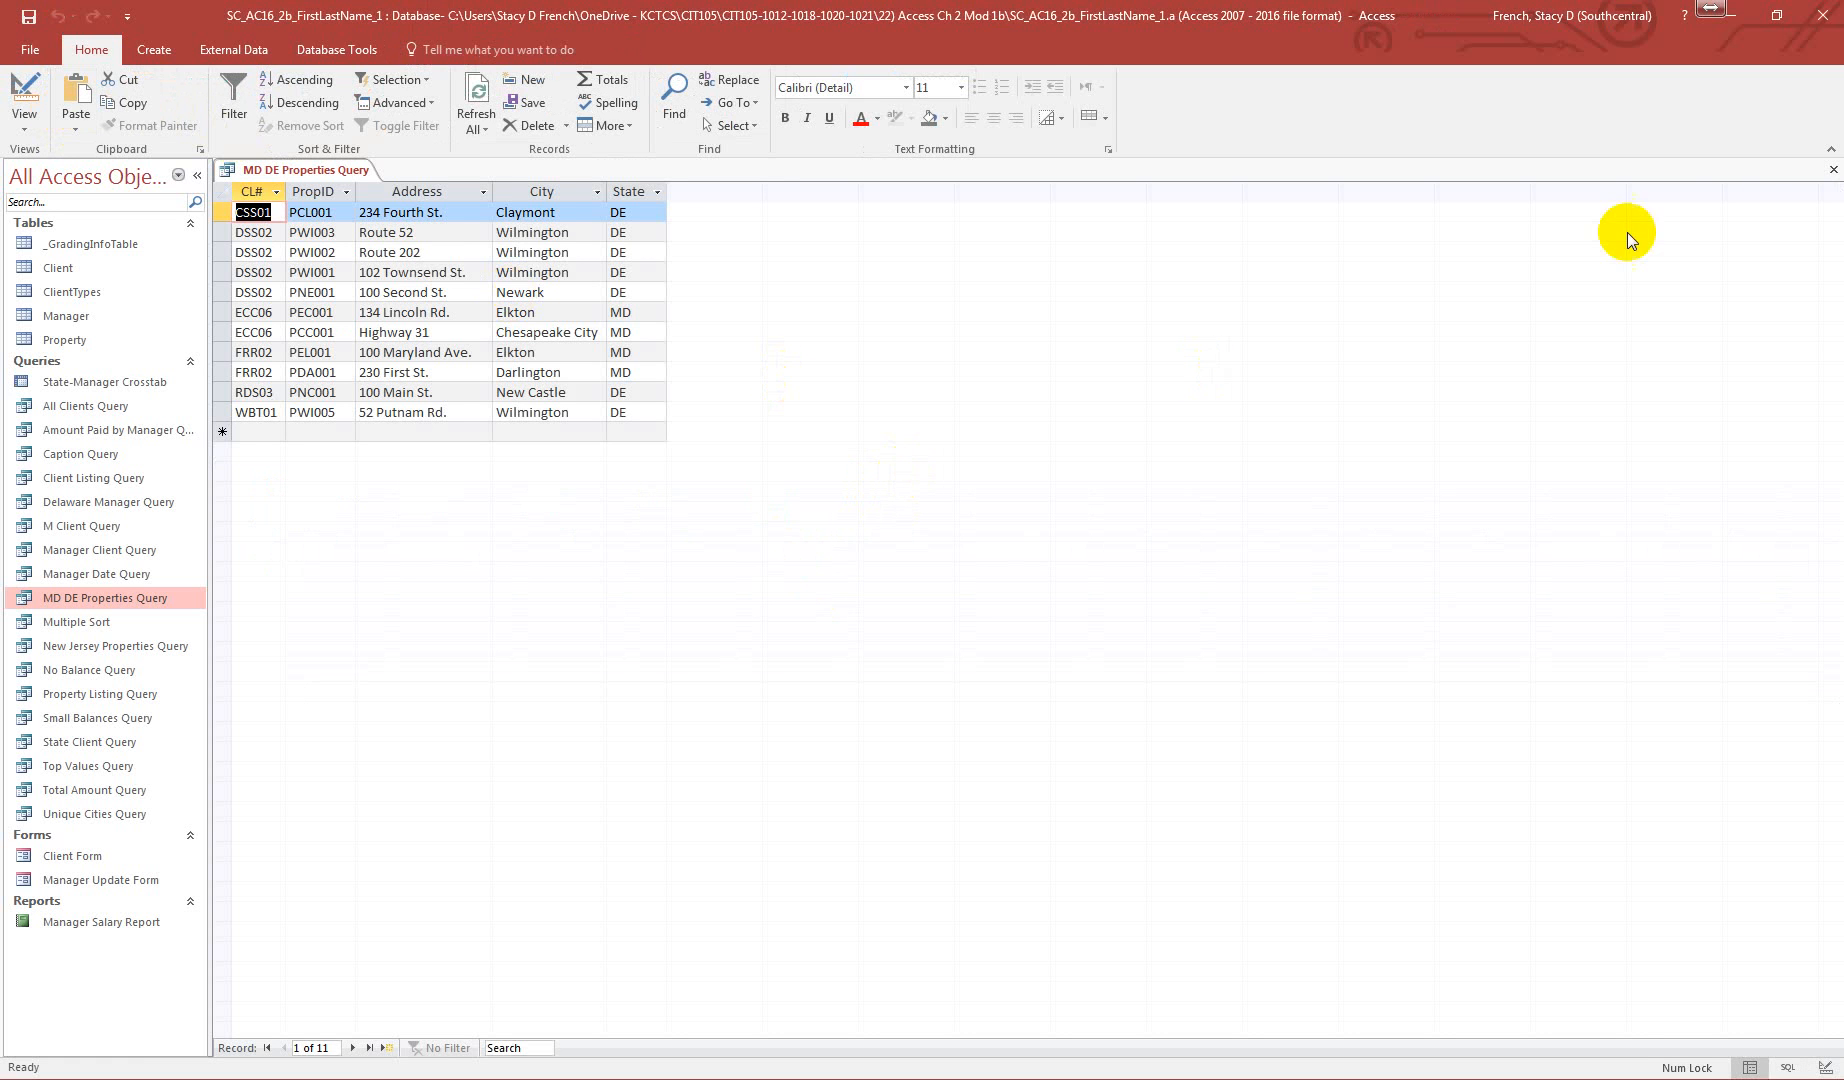
left_click(1832, 170)
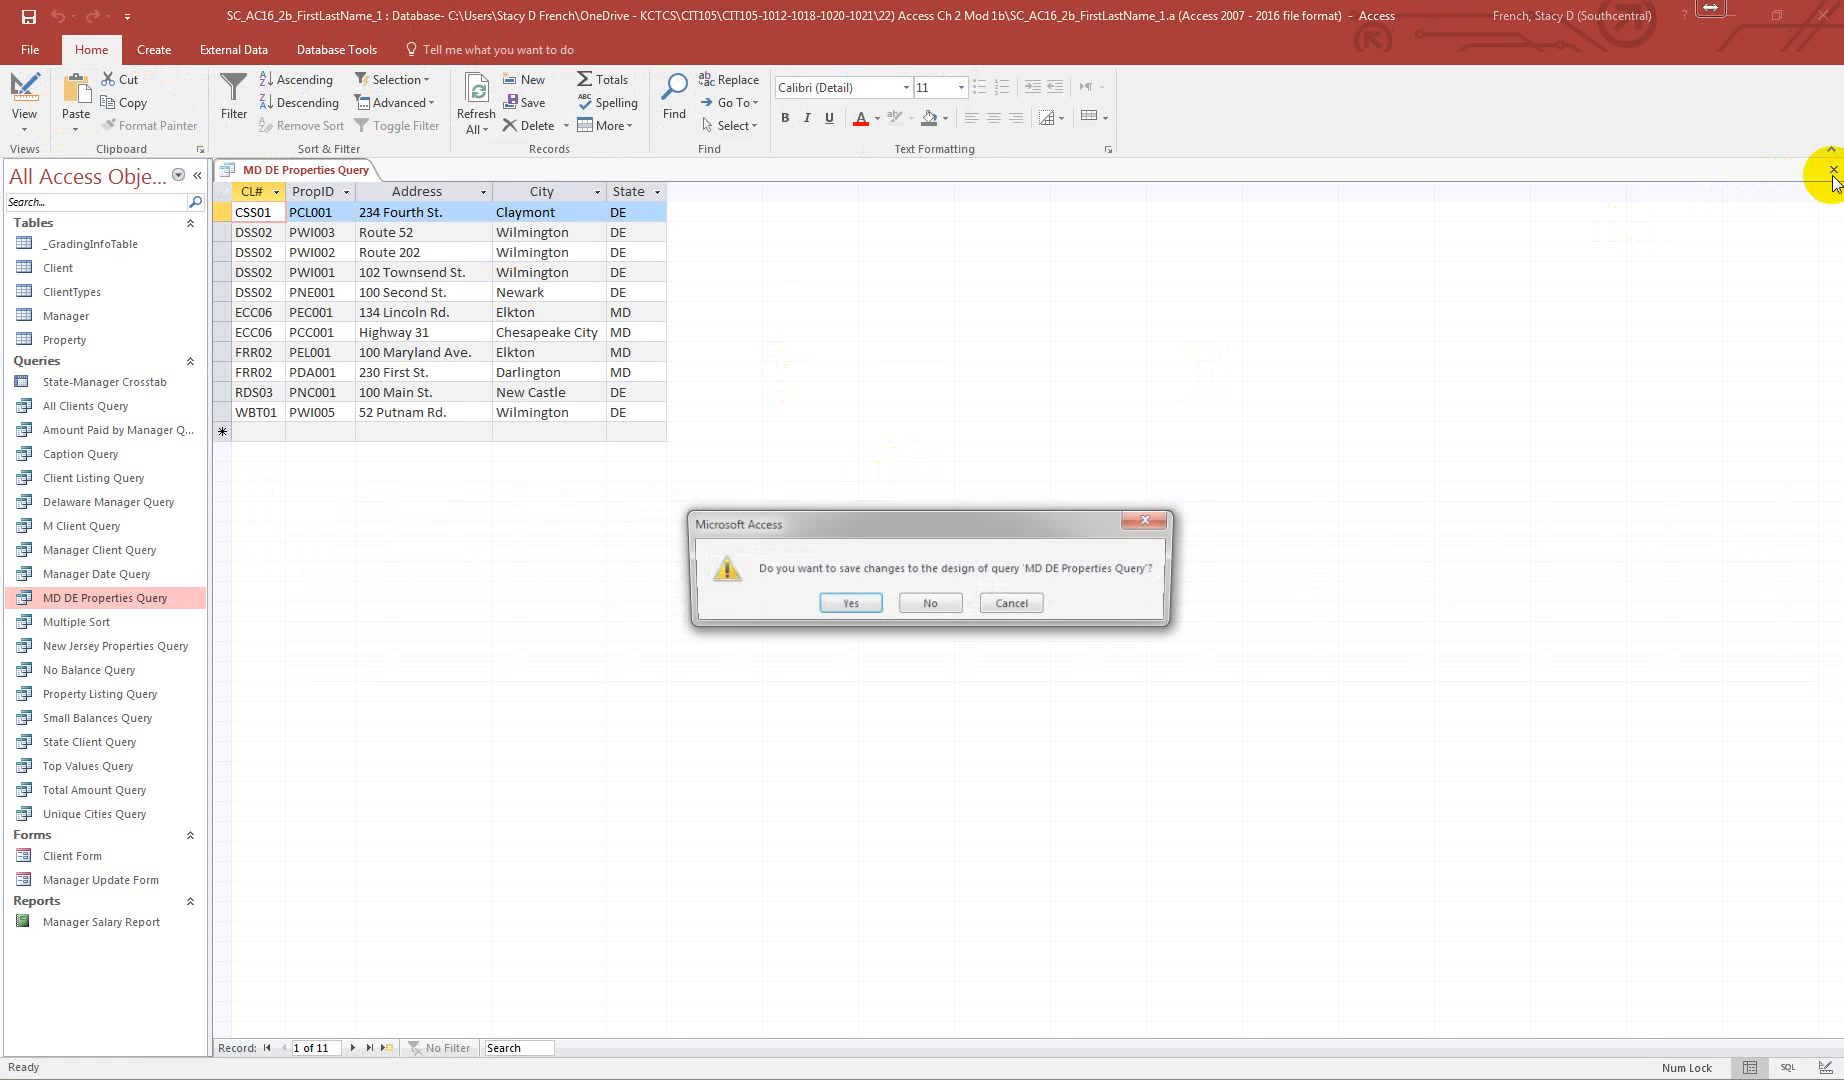
left_click(847, 605)
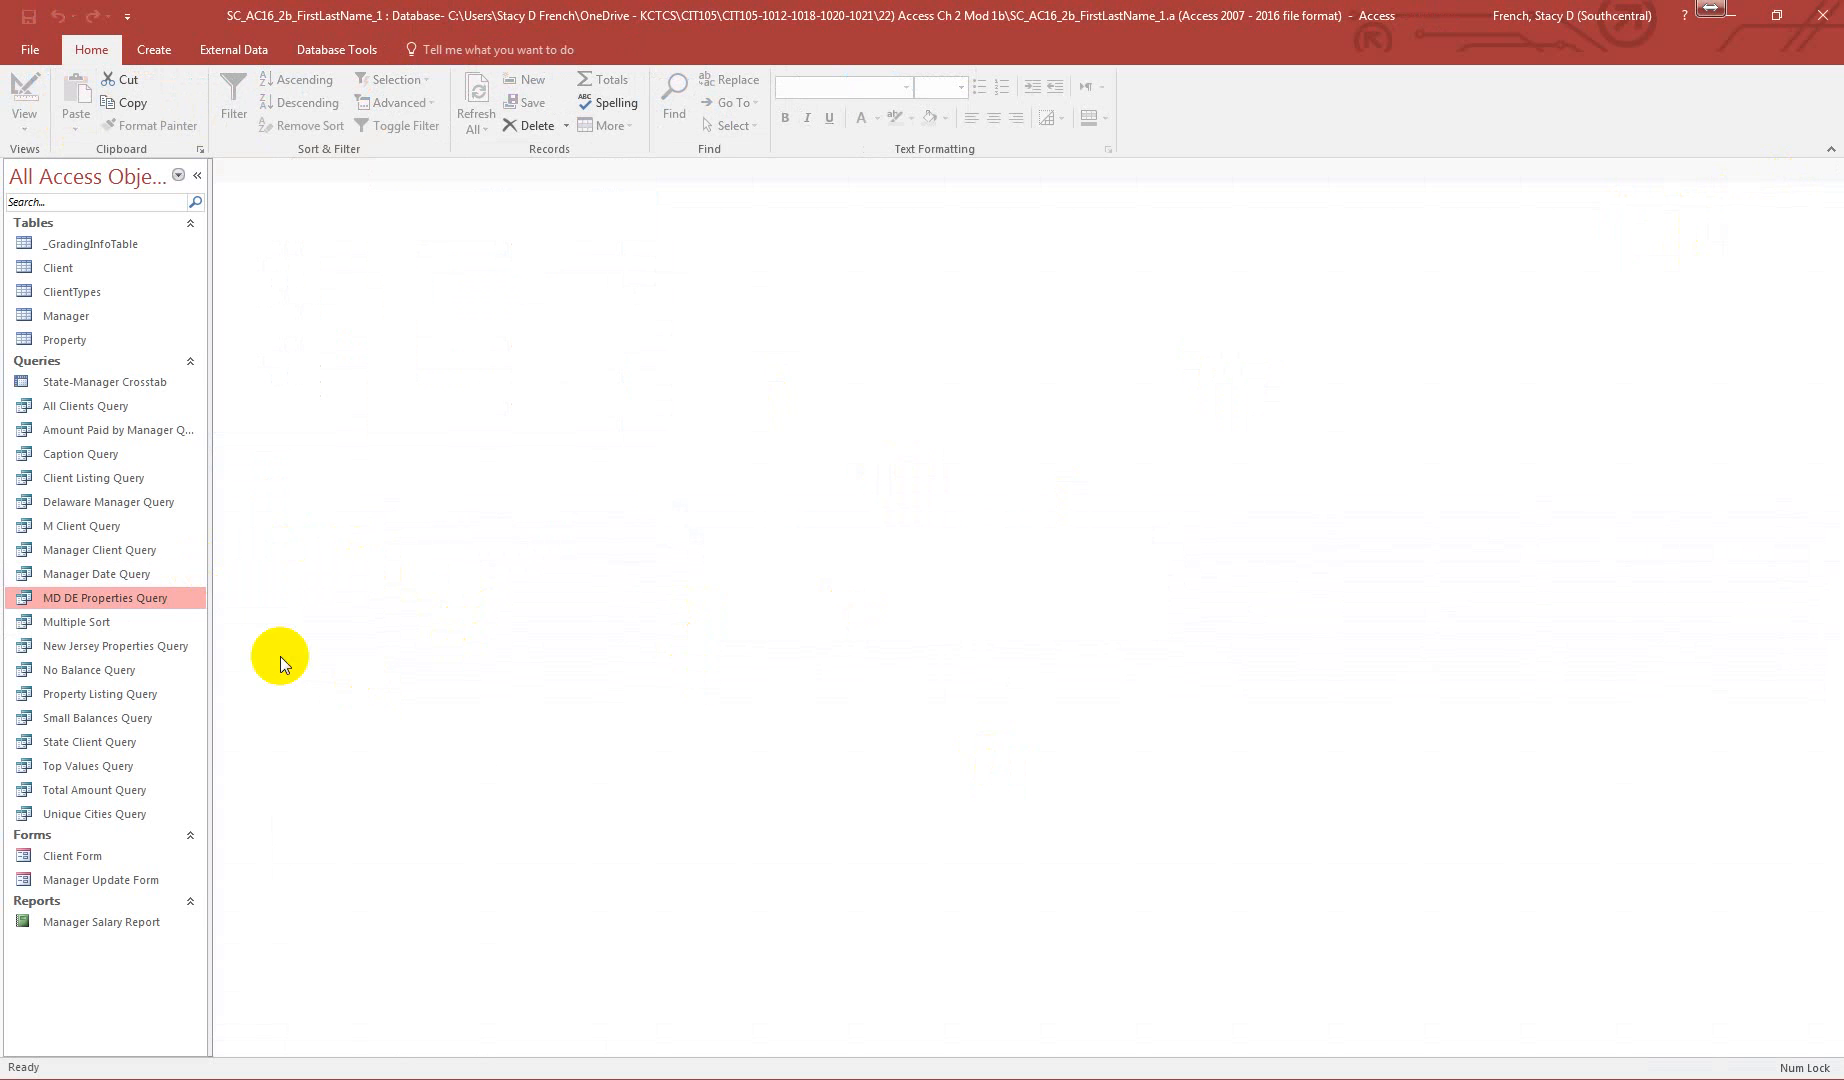
- Open the Multiple Sort query in Design View and sort both ManagerID and ClientName in ascending order
right_click(91, 621)
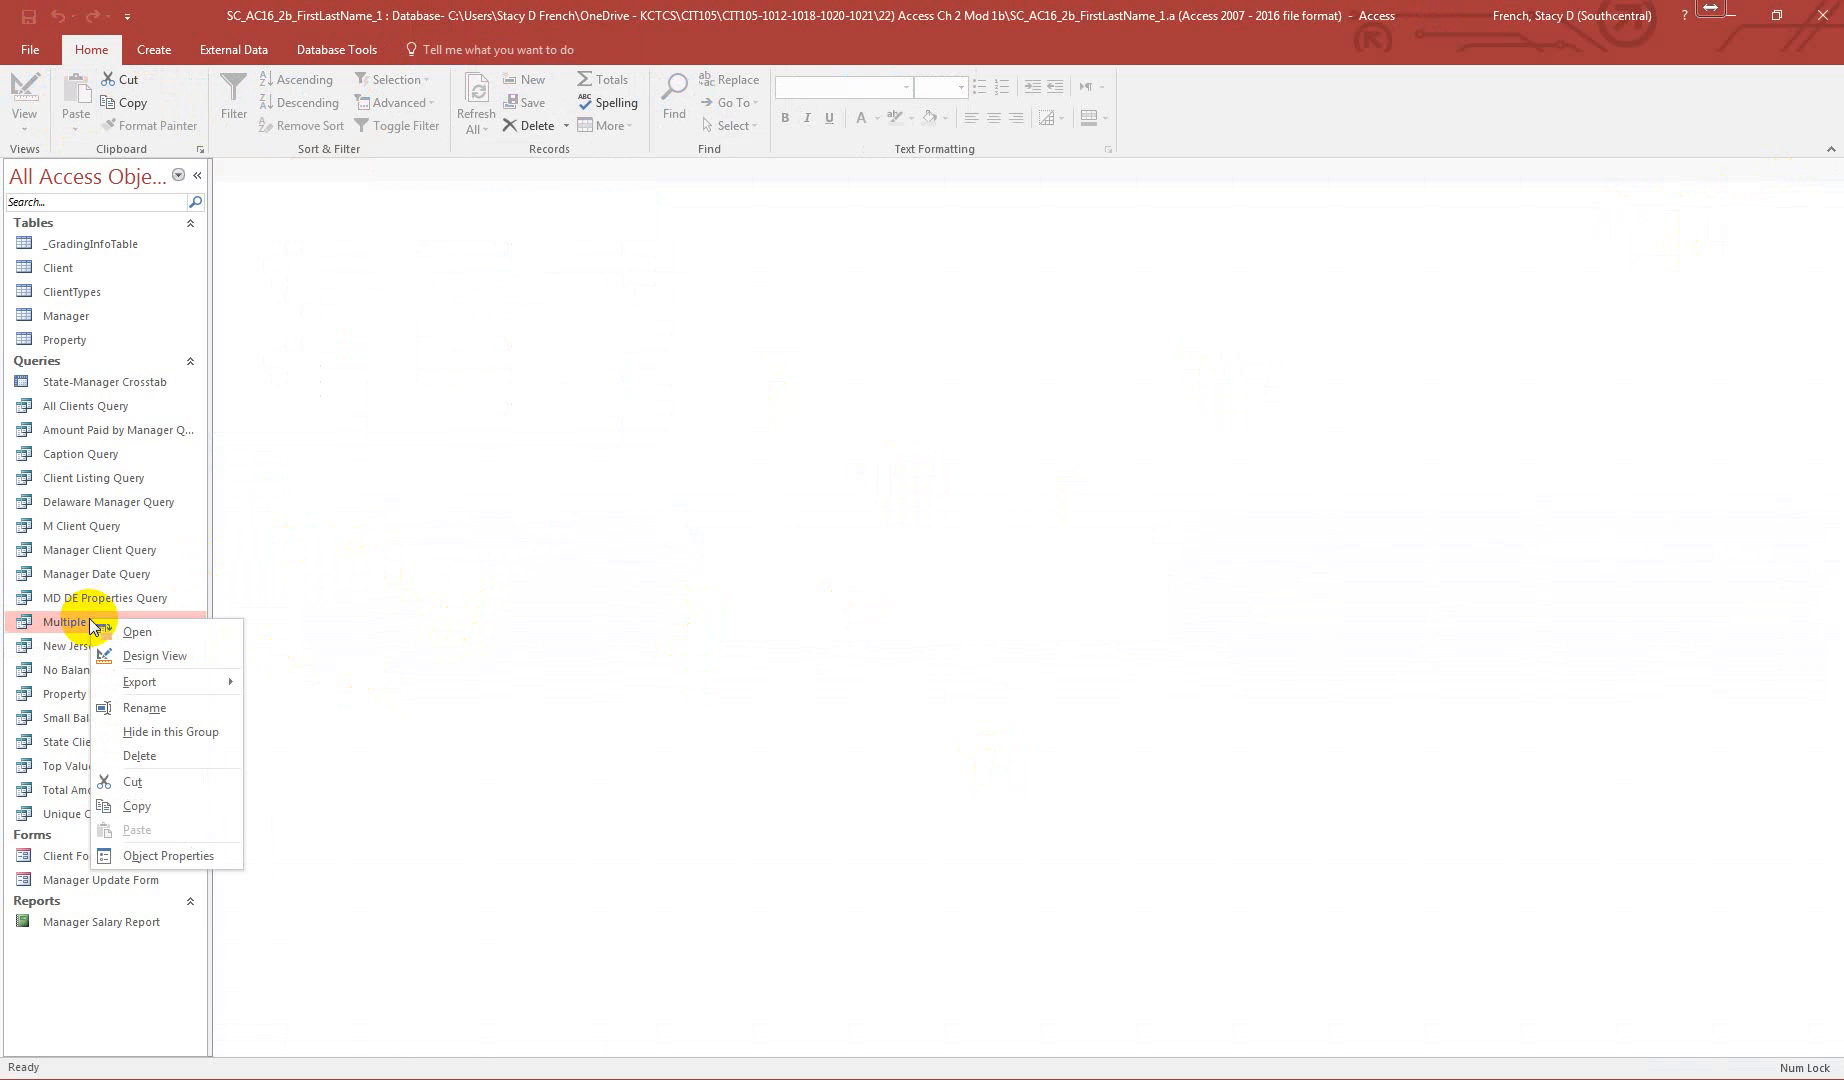
left_click(163, 655)
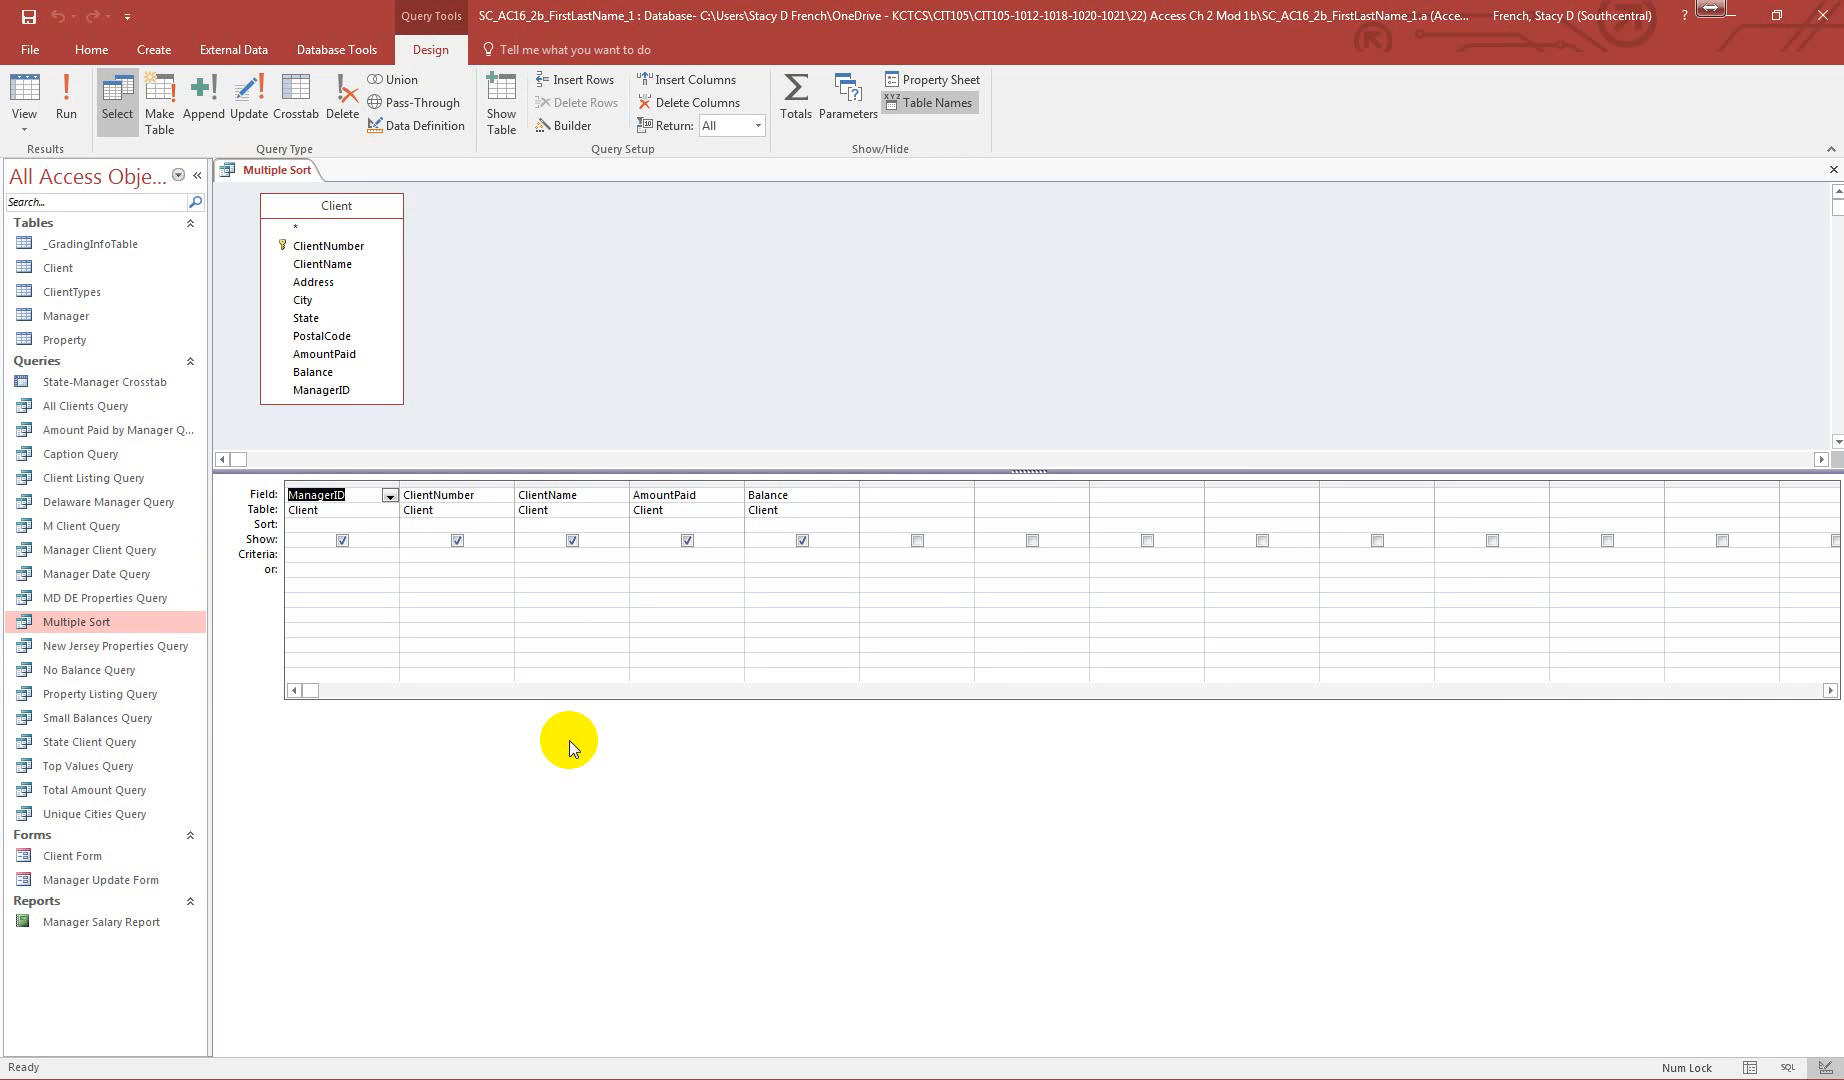
left_click(389, 526)
left_click(370, 540)
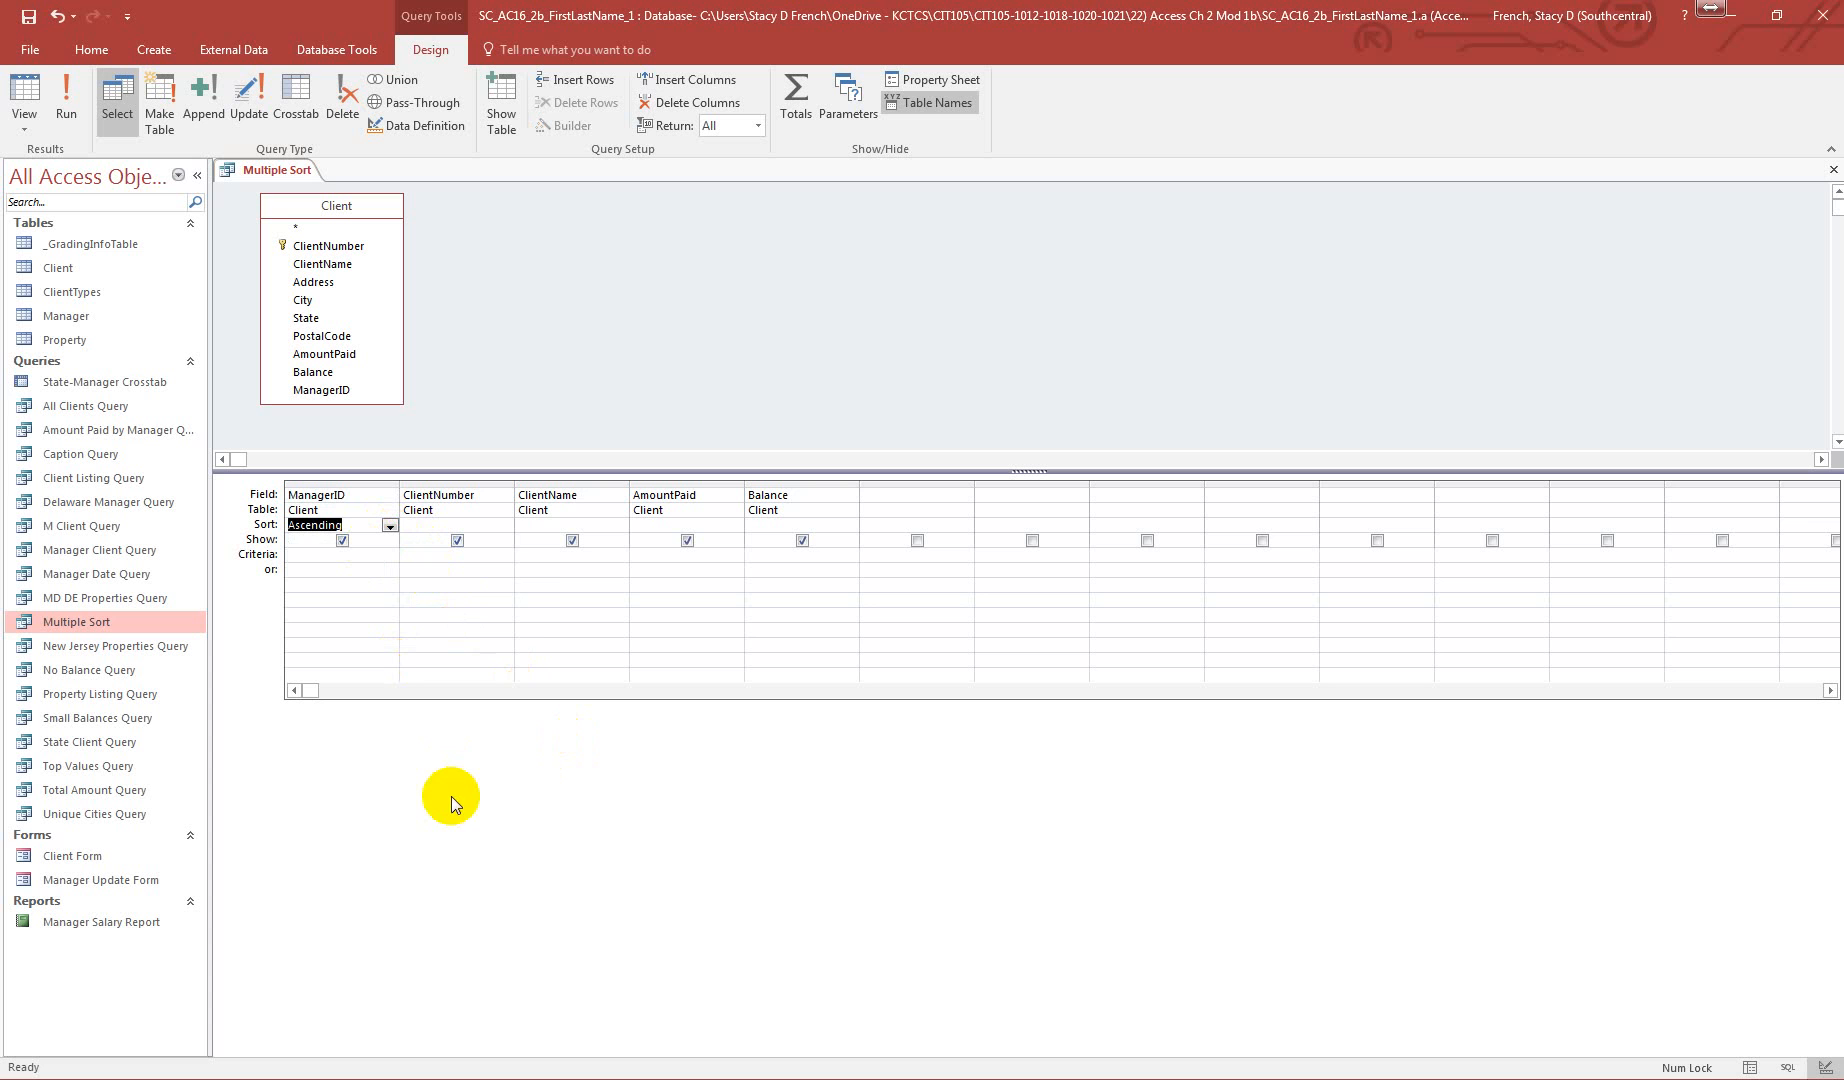
left_click(612, 524)
left_click(619, 526)
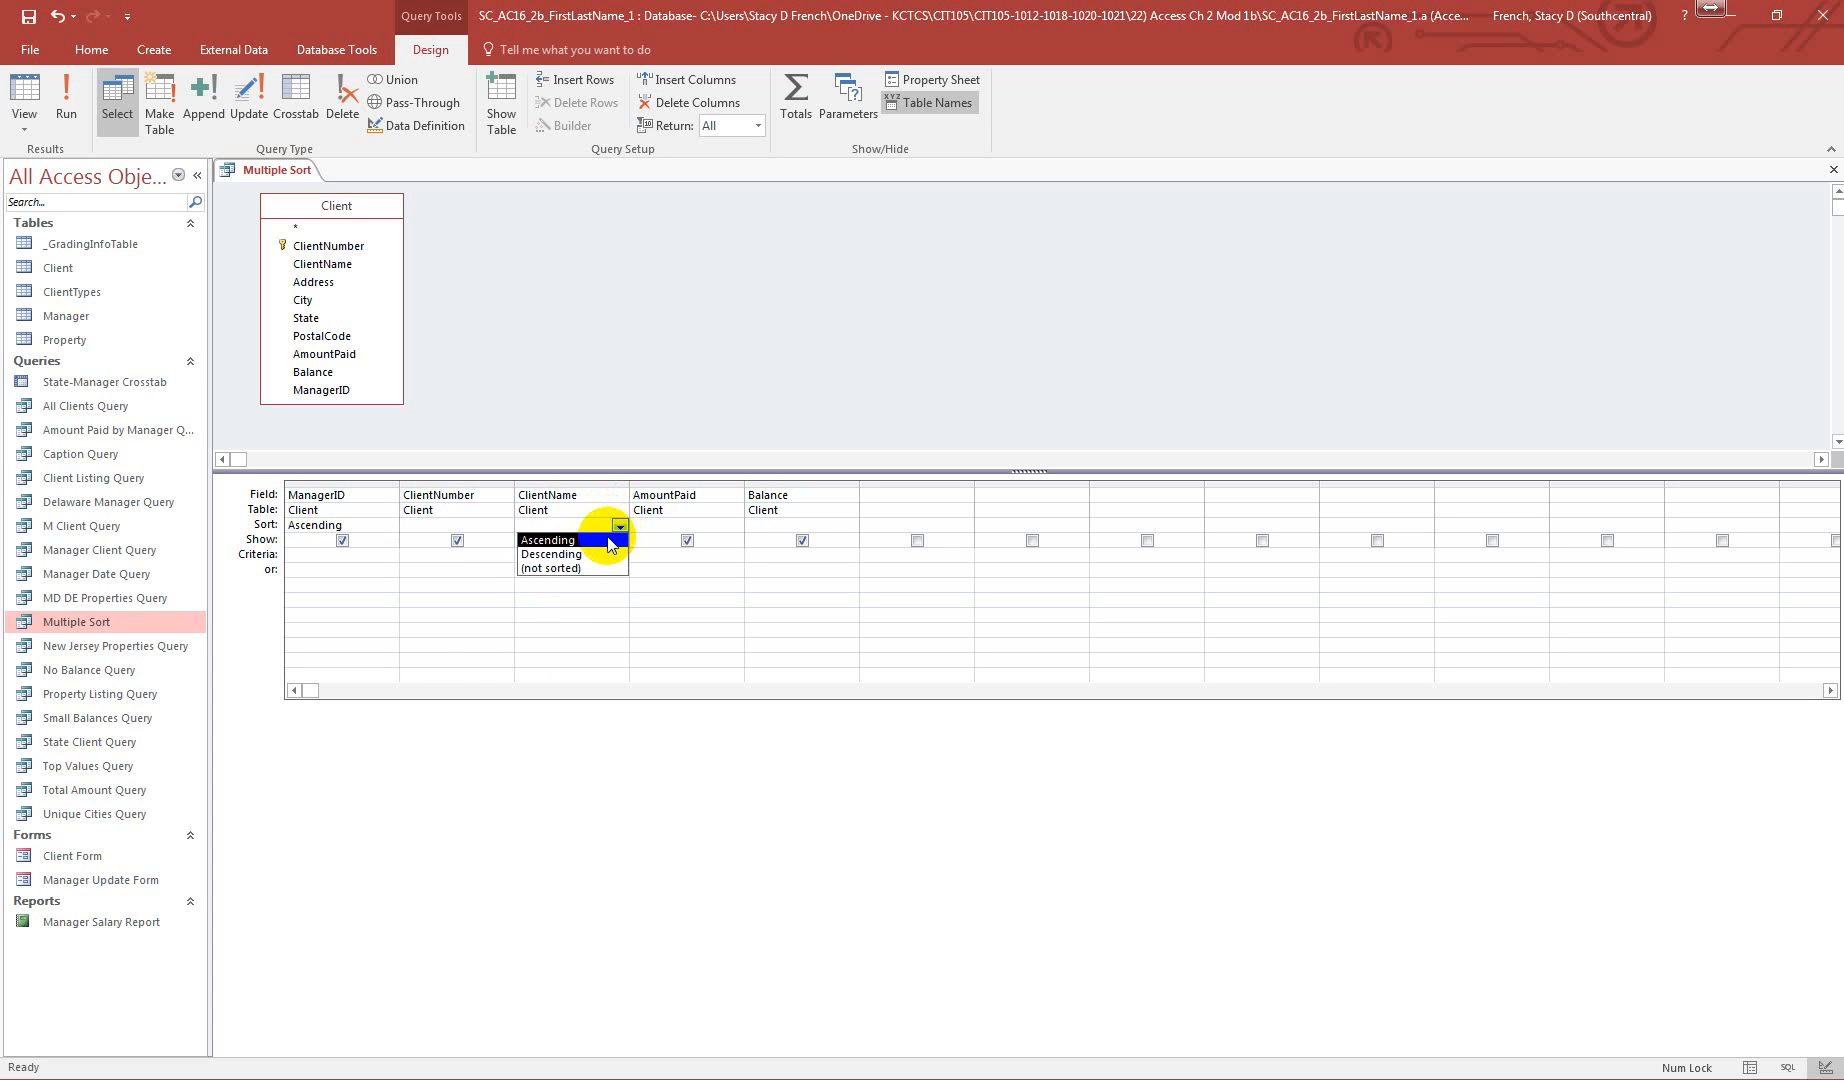
left_click(608, 540)
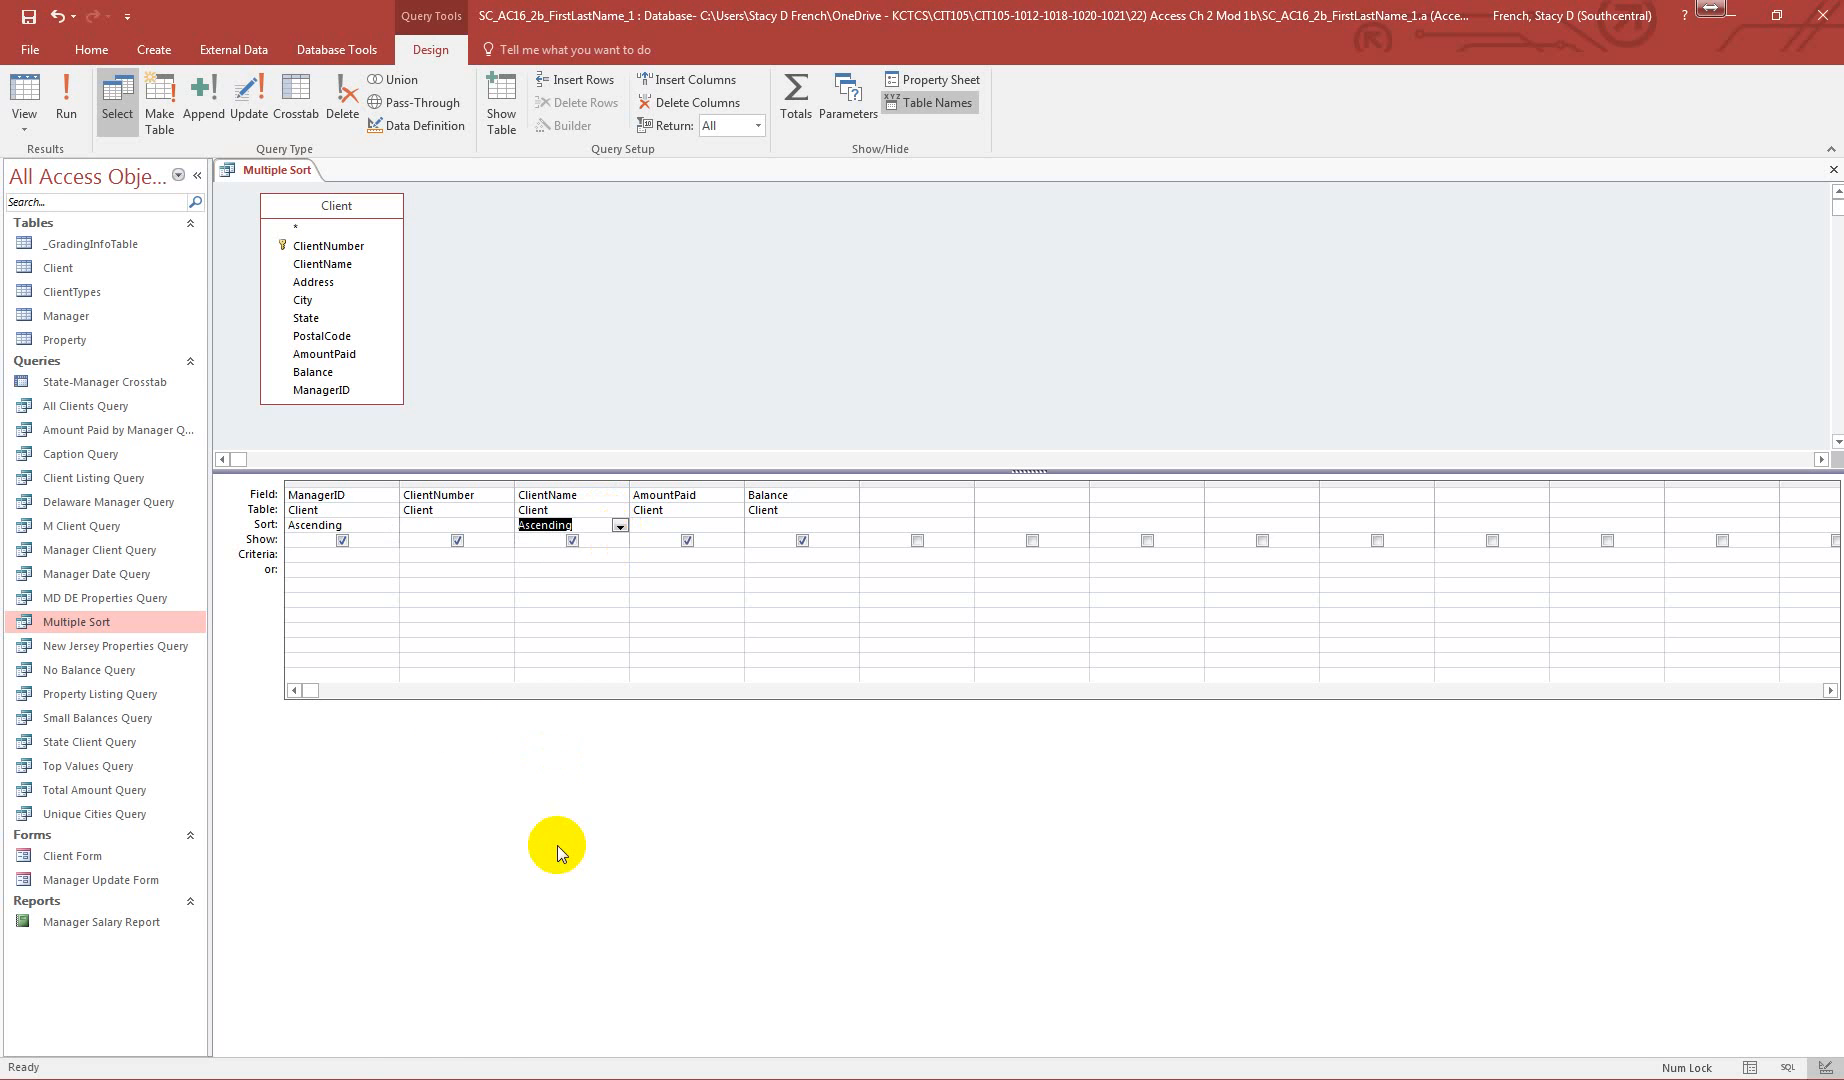
- Run the Multiple Sort query and close it with the design changes saved
left_click(66, 100)
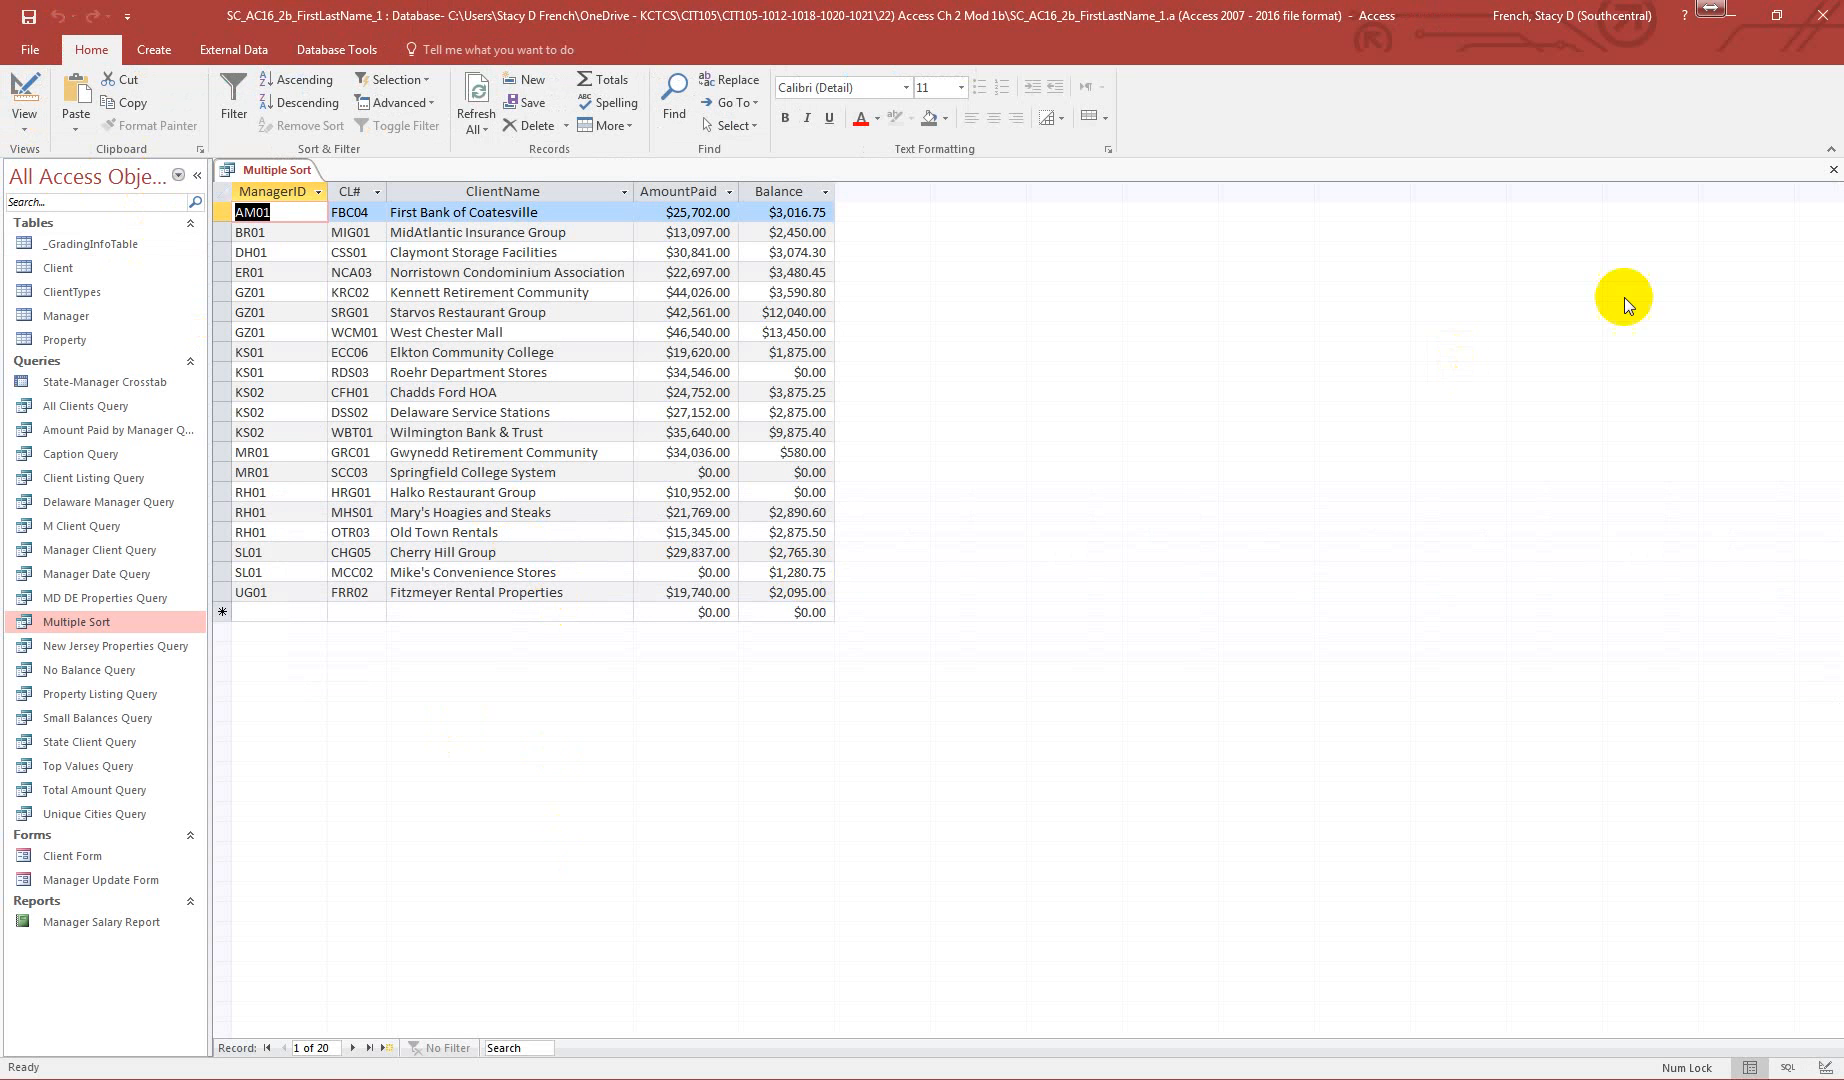
left_click(1834, 176)
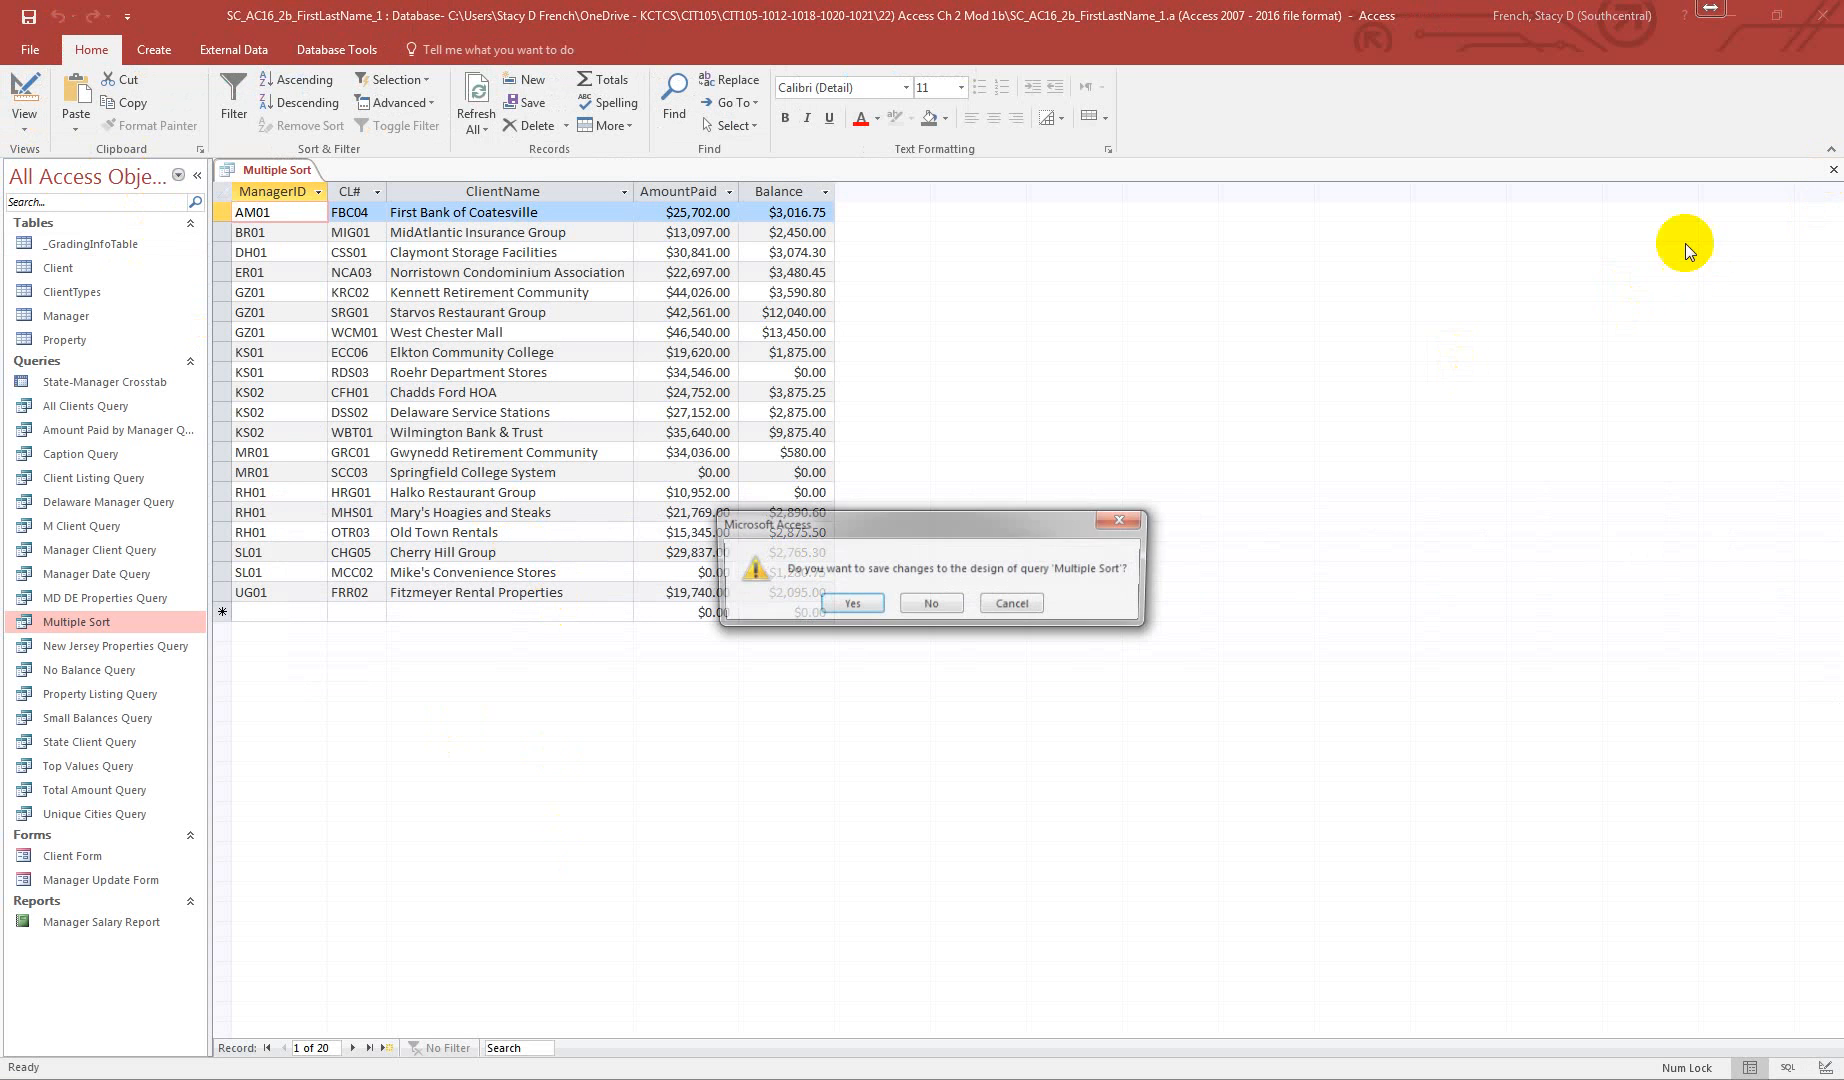
left_click(857, 609)
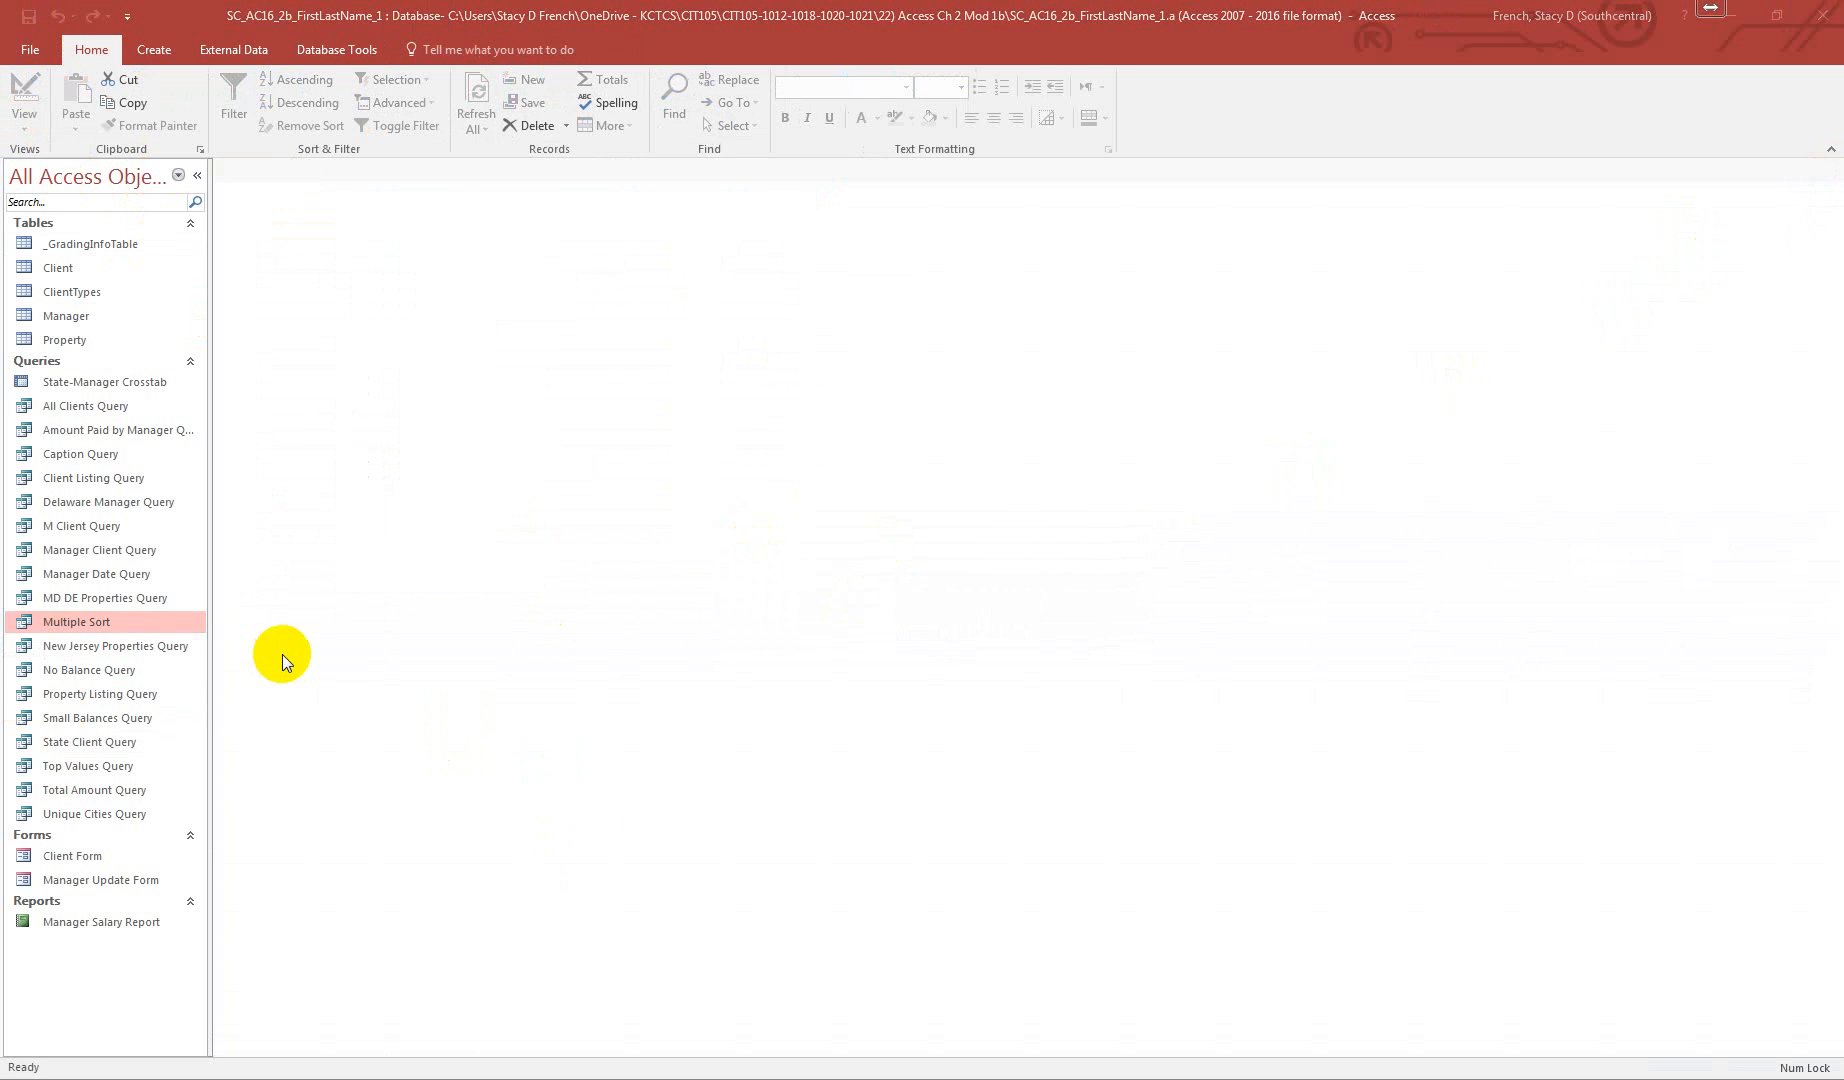
- Open Small Balances Query in Design View and set the Balance field's criterion to <2000
right_click(118, 715)
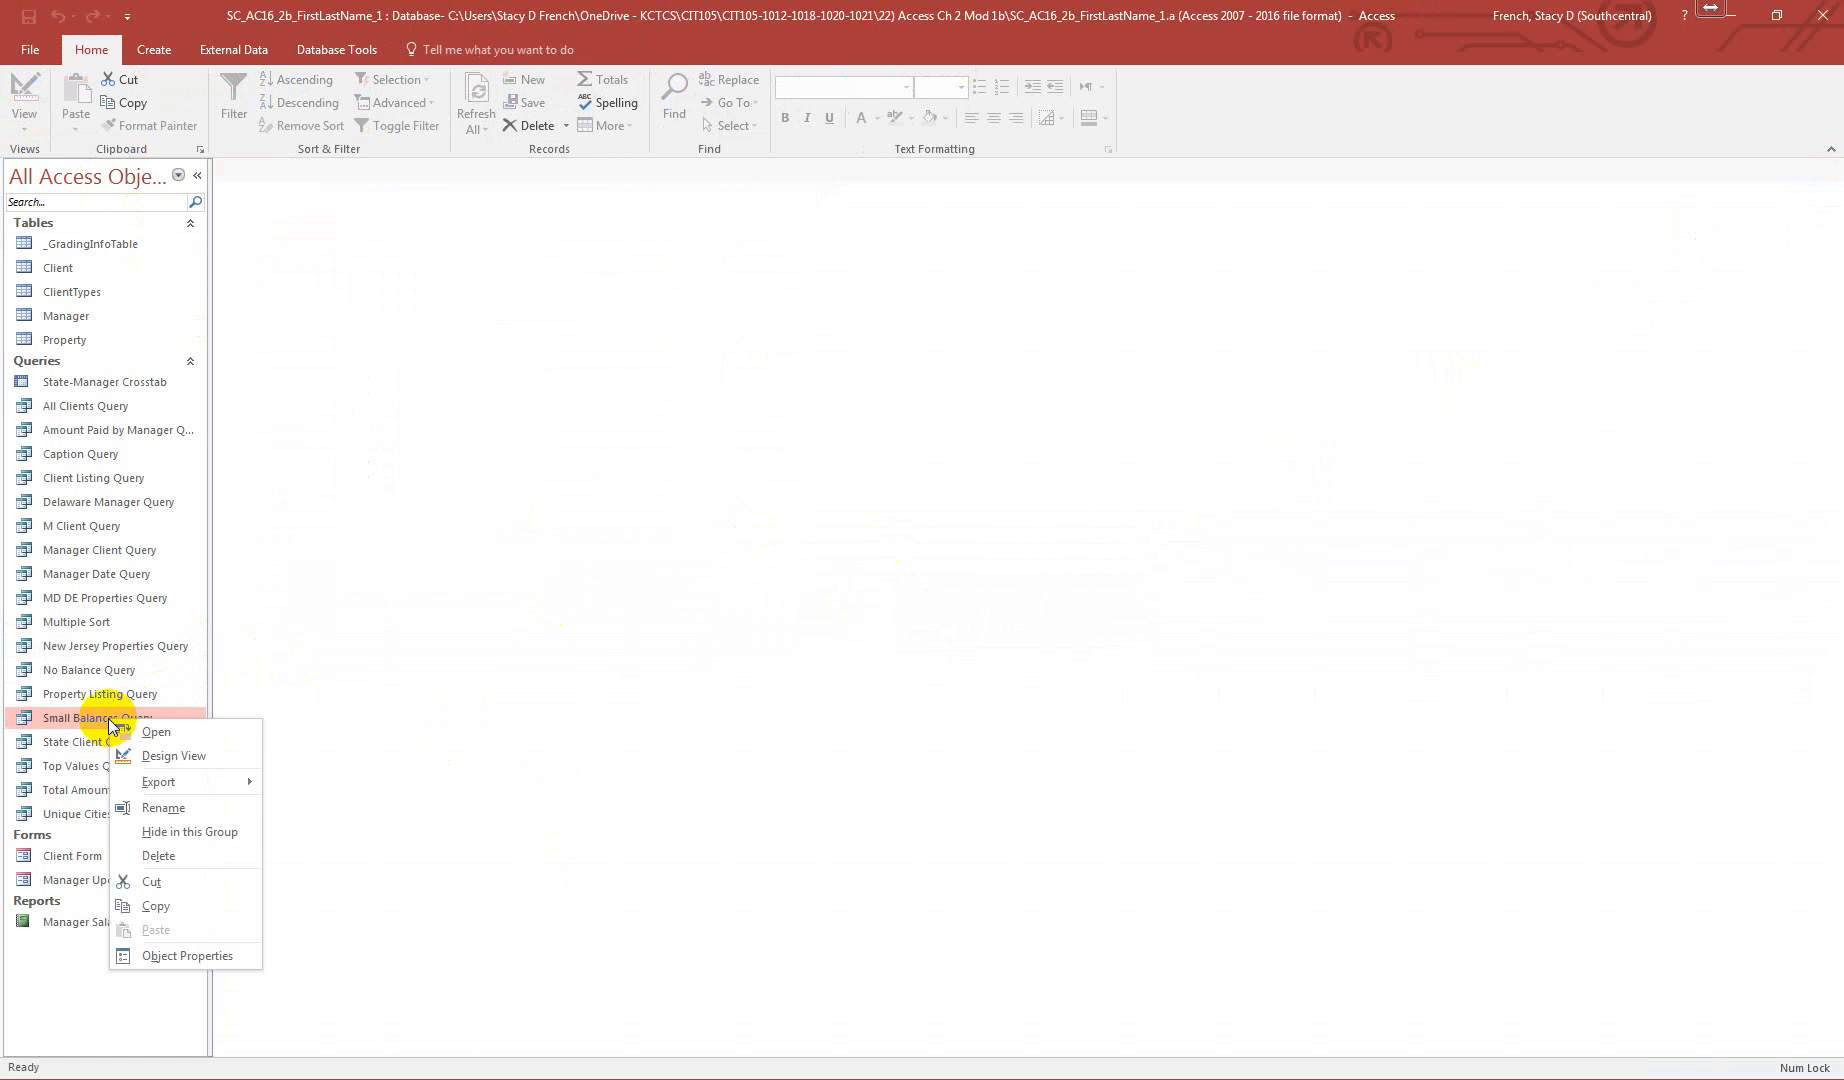
left_click(172, 750)
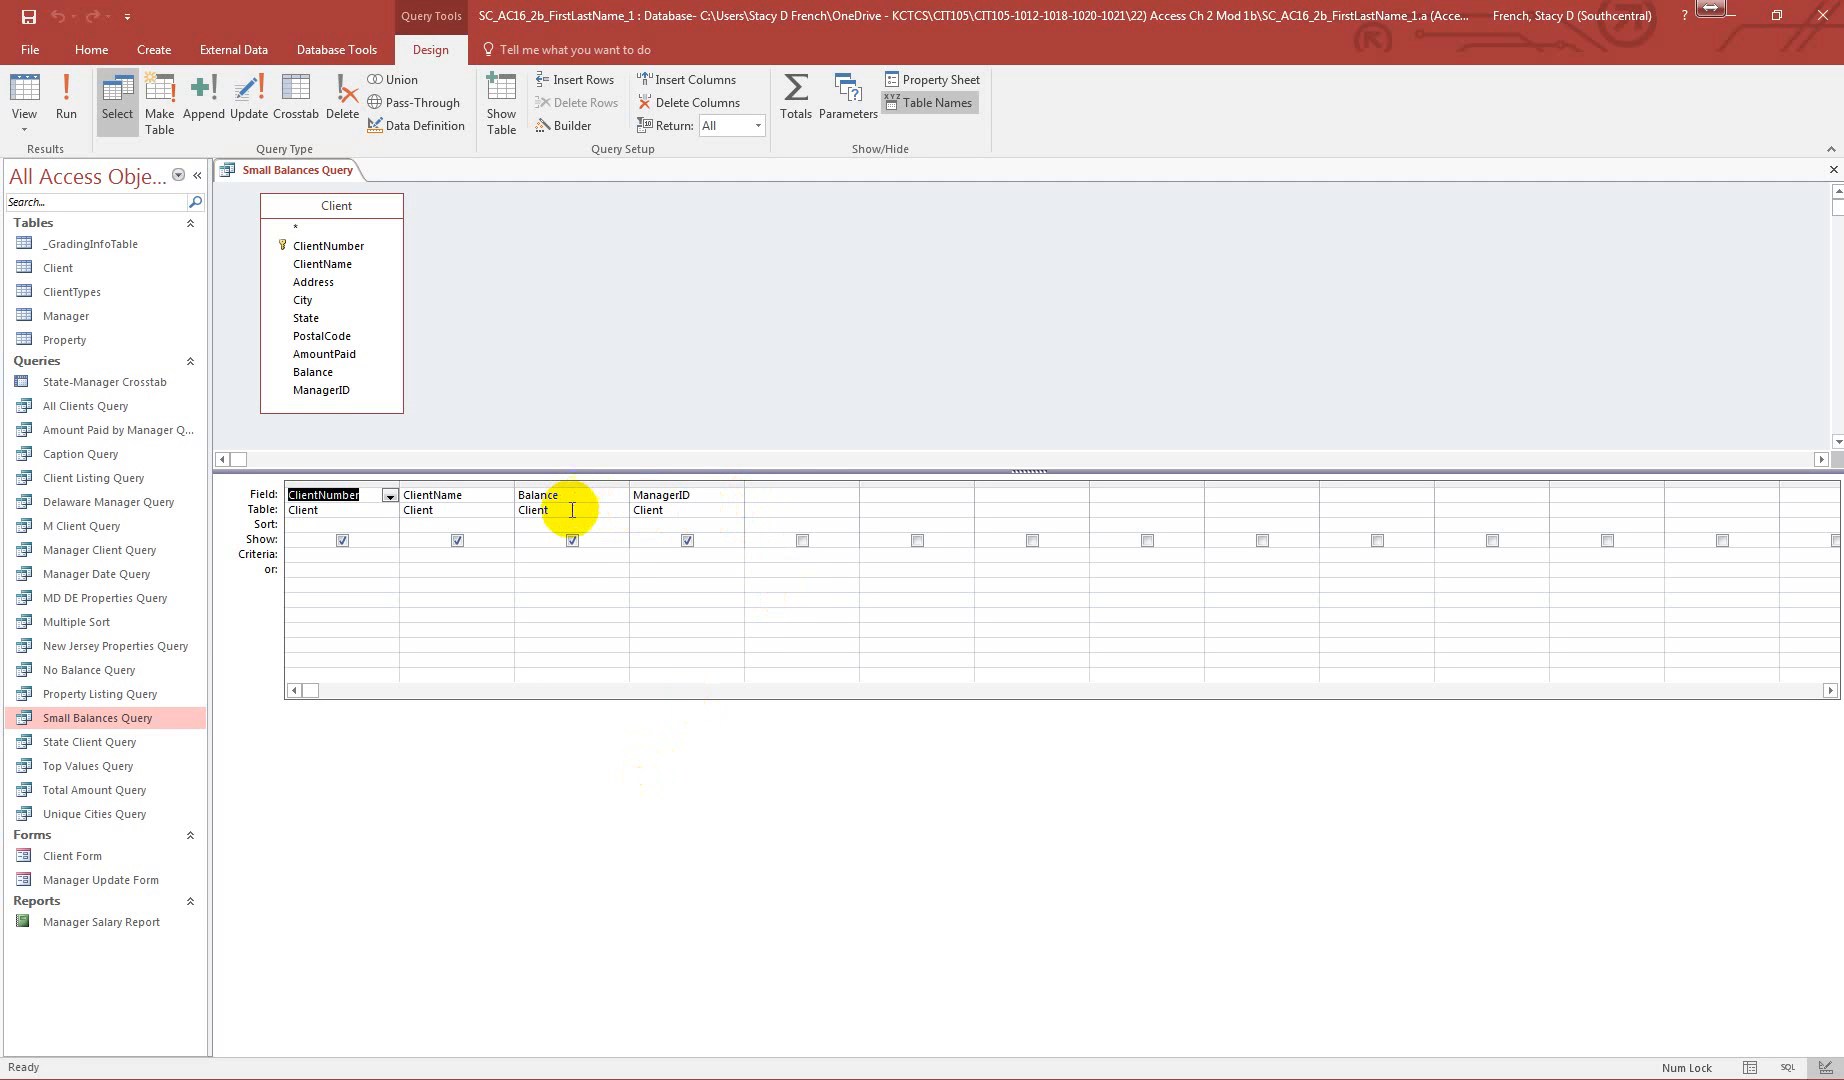
left_click(576, 555)
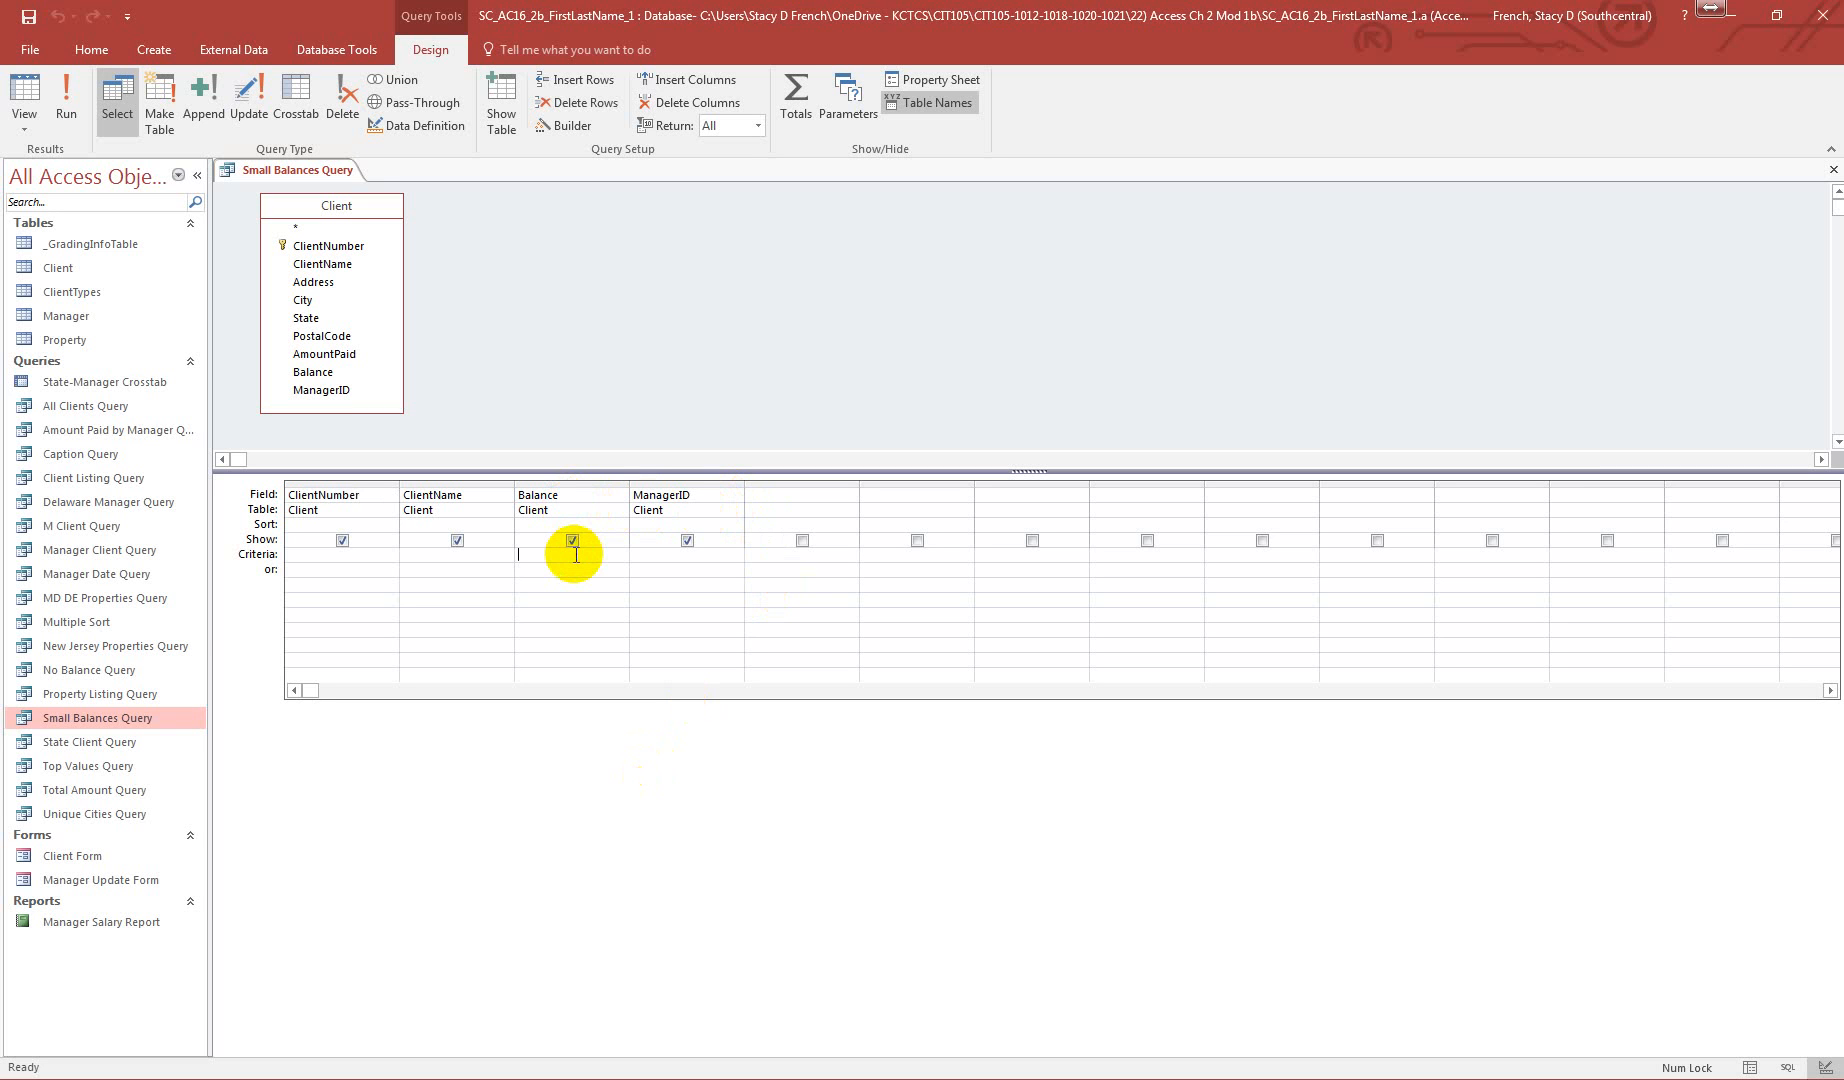
type("<2000")
- Run Small Balances Query and close it with the design changes saved
left_click(65, 89)
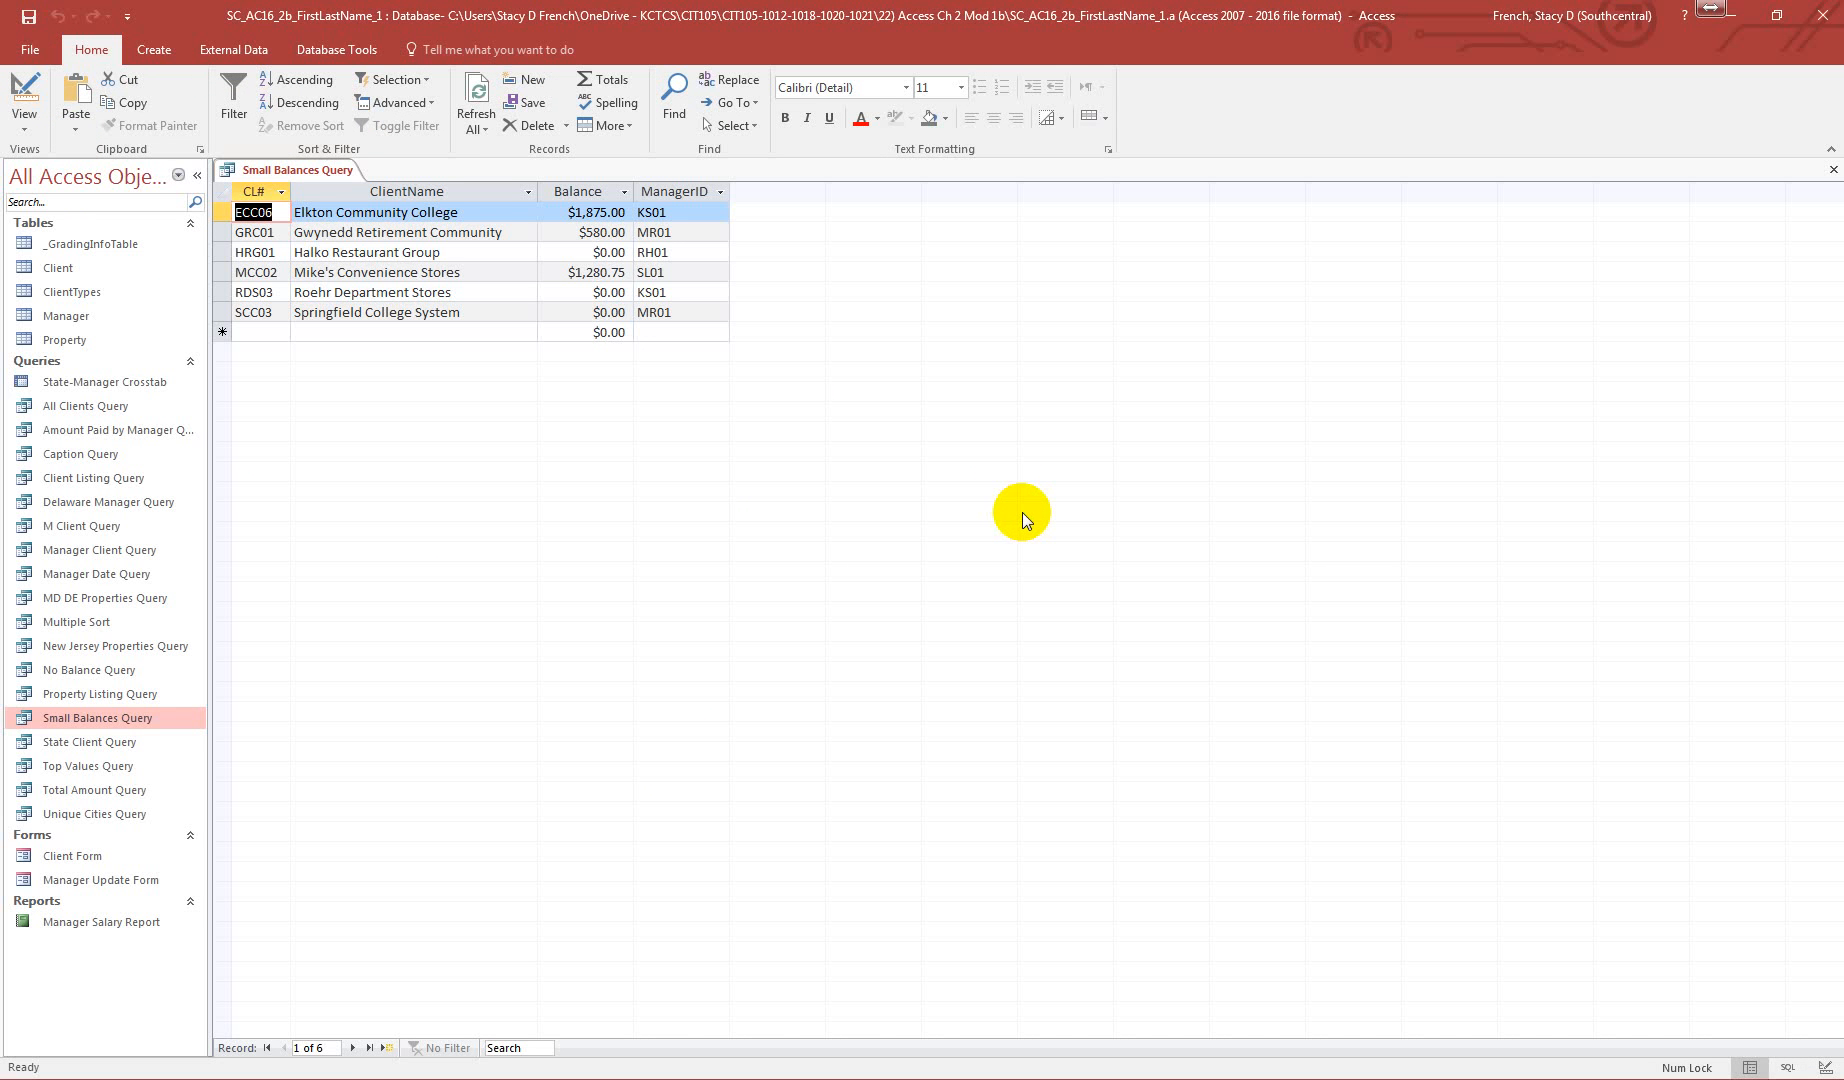
left_click(1833, 169)
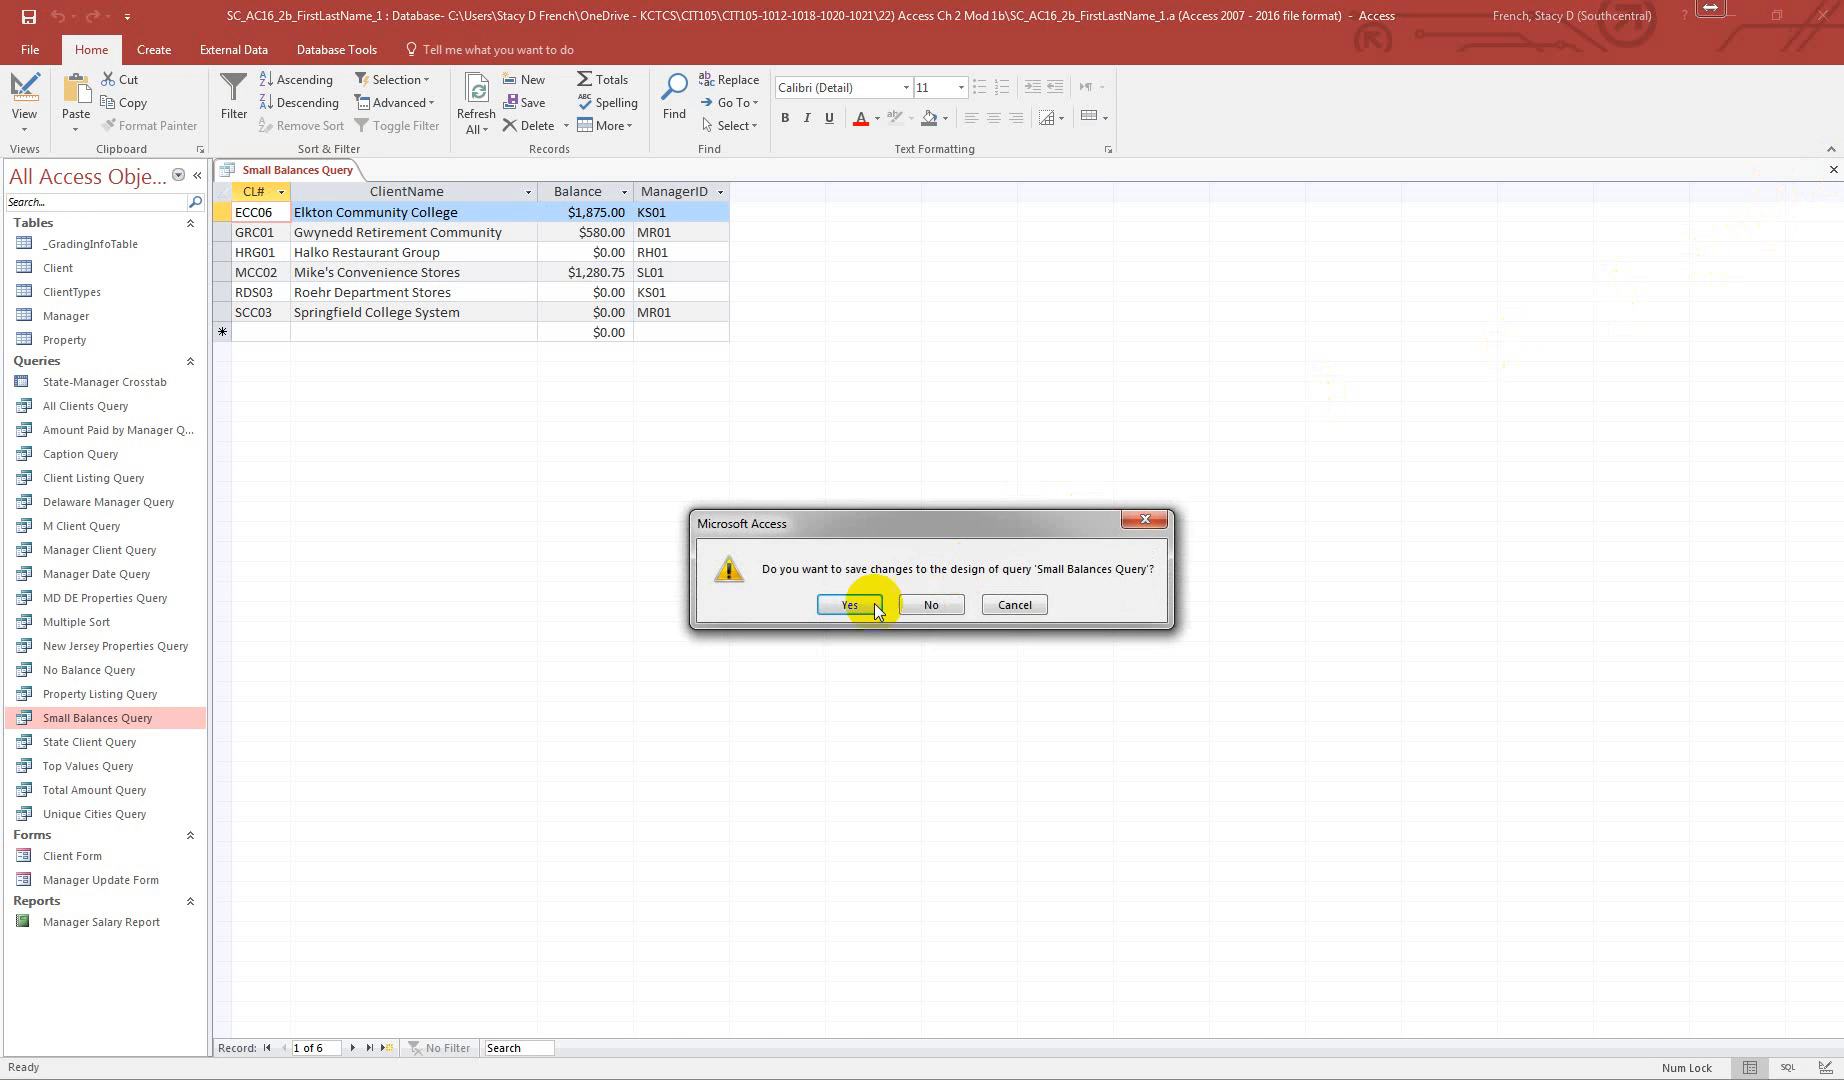
left_click(851, 604)
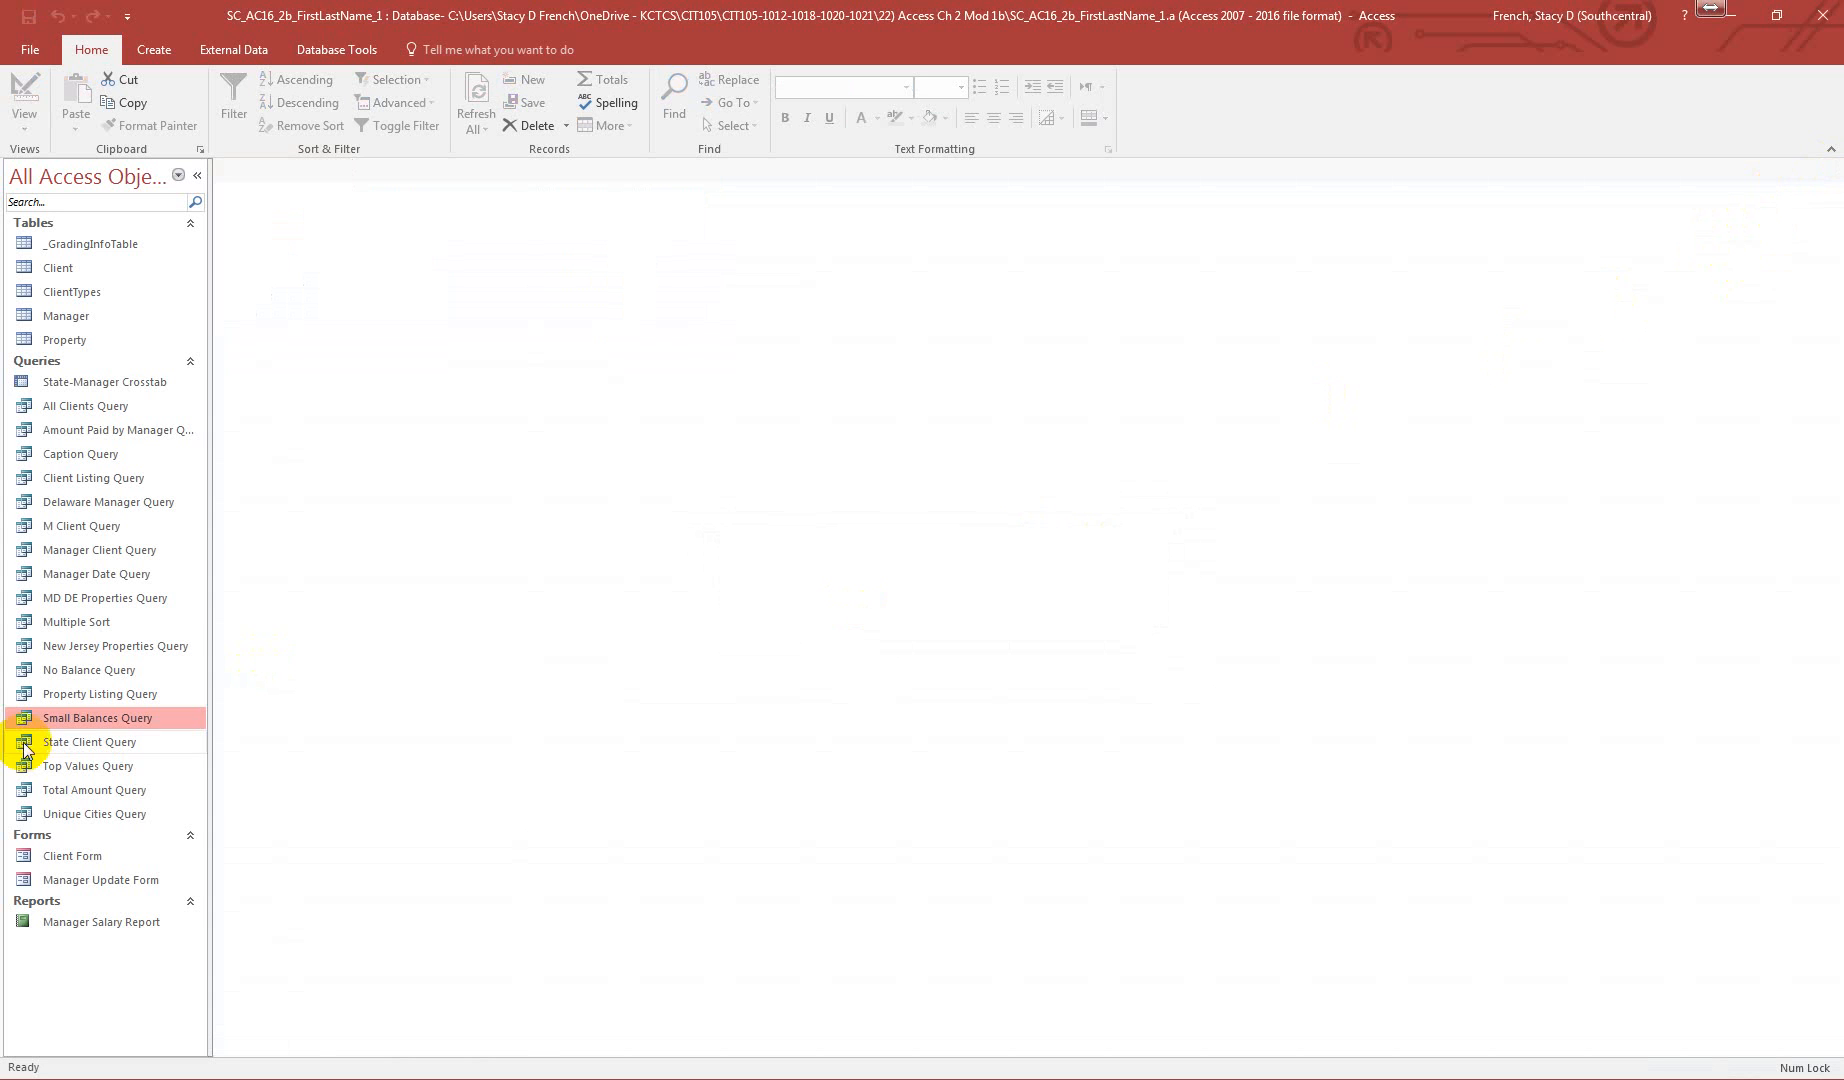
- Open Amount Paid by Manager Query in Design View, add totals, and summarize the AmountPaid field with Sum
right_click(118, 432)
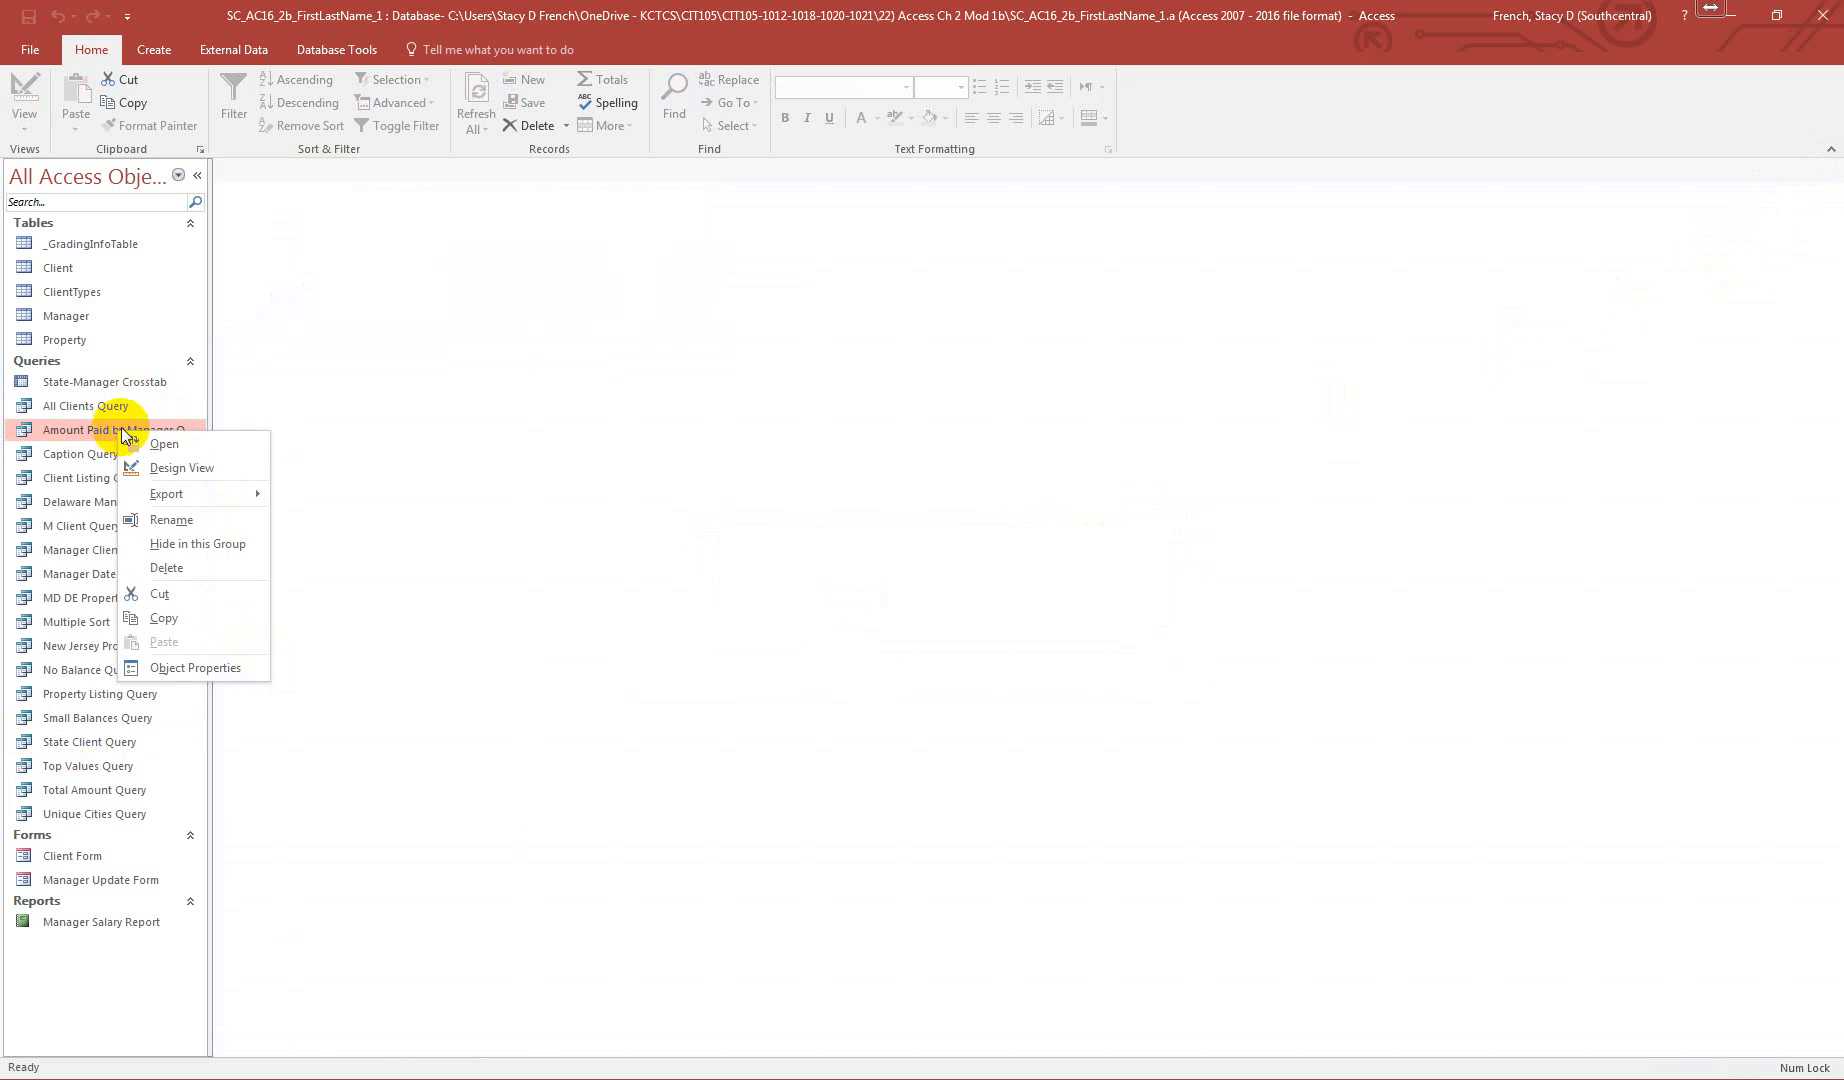
left_click(189, 468)
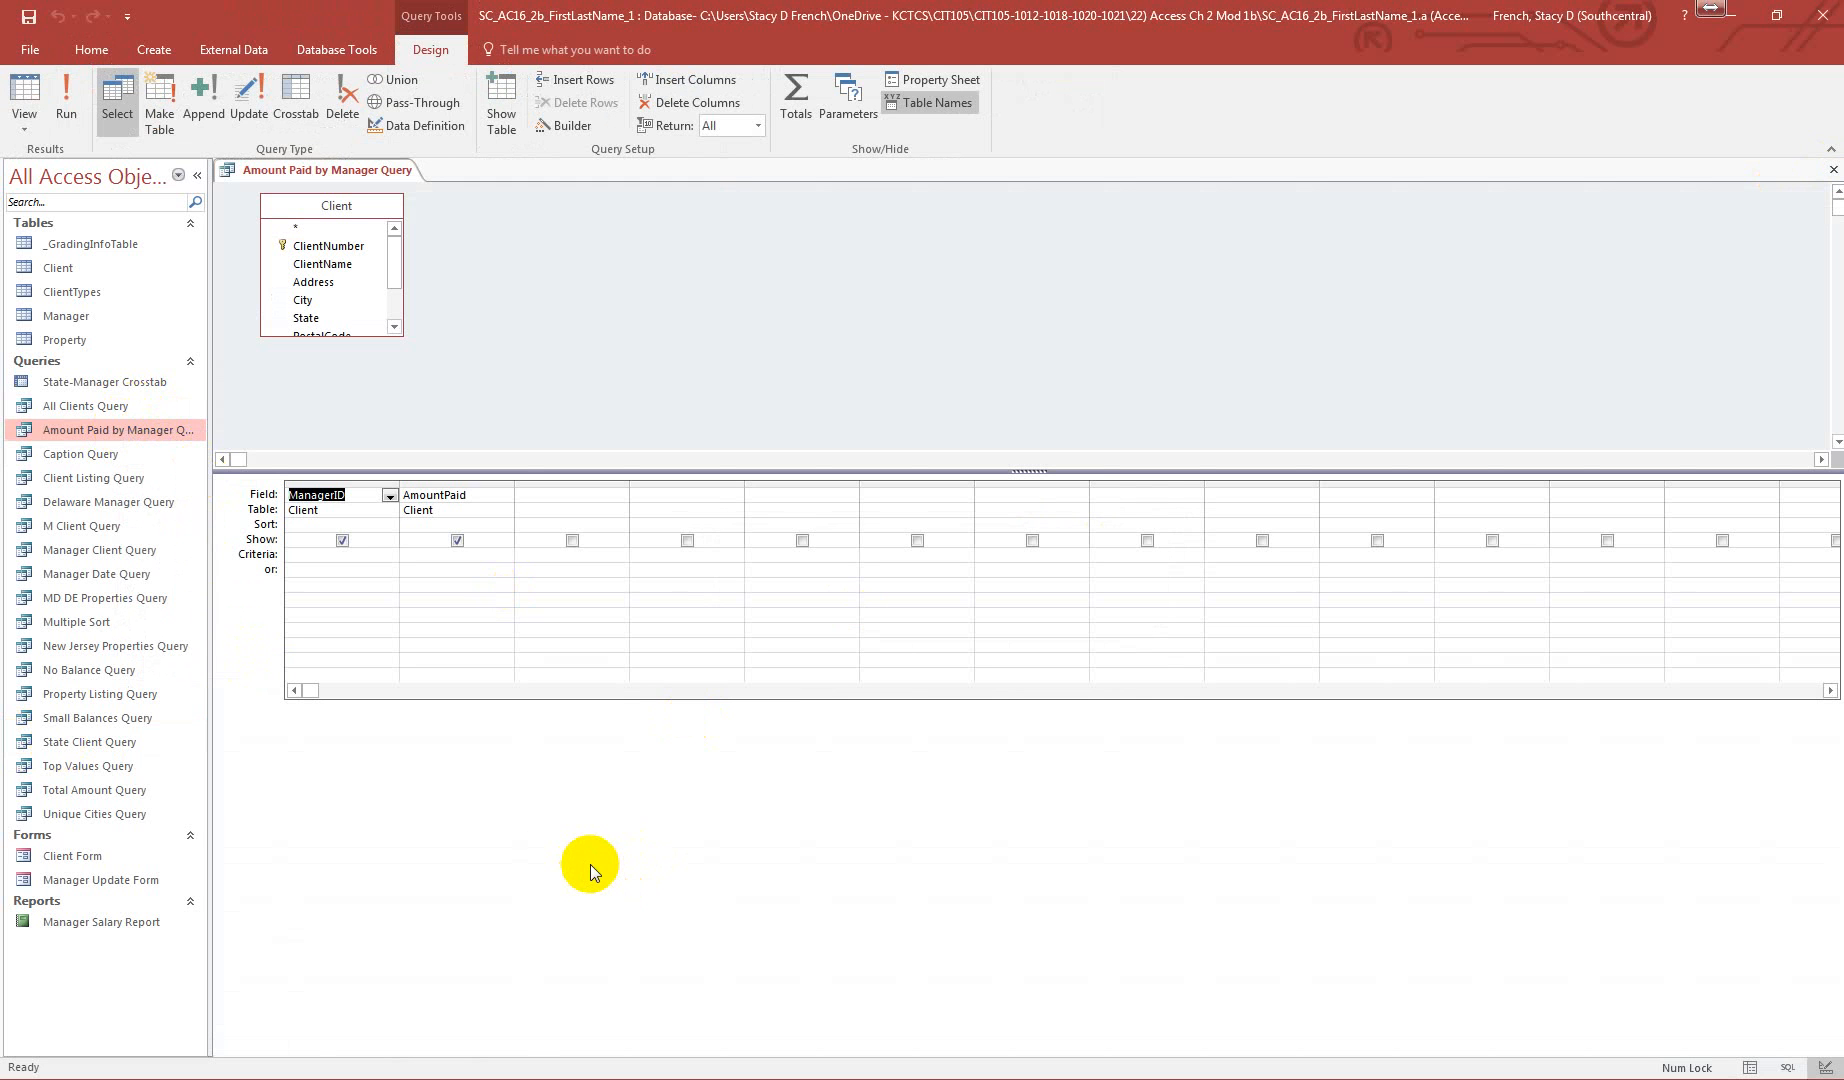
left_click(797, 105)
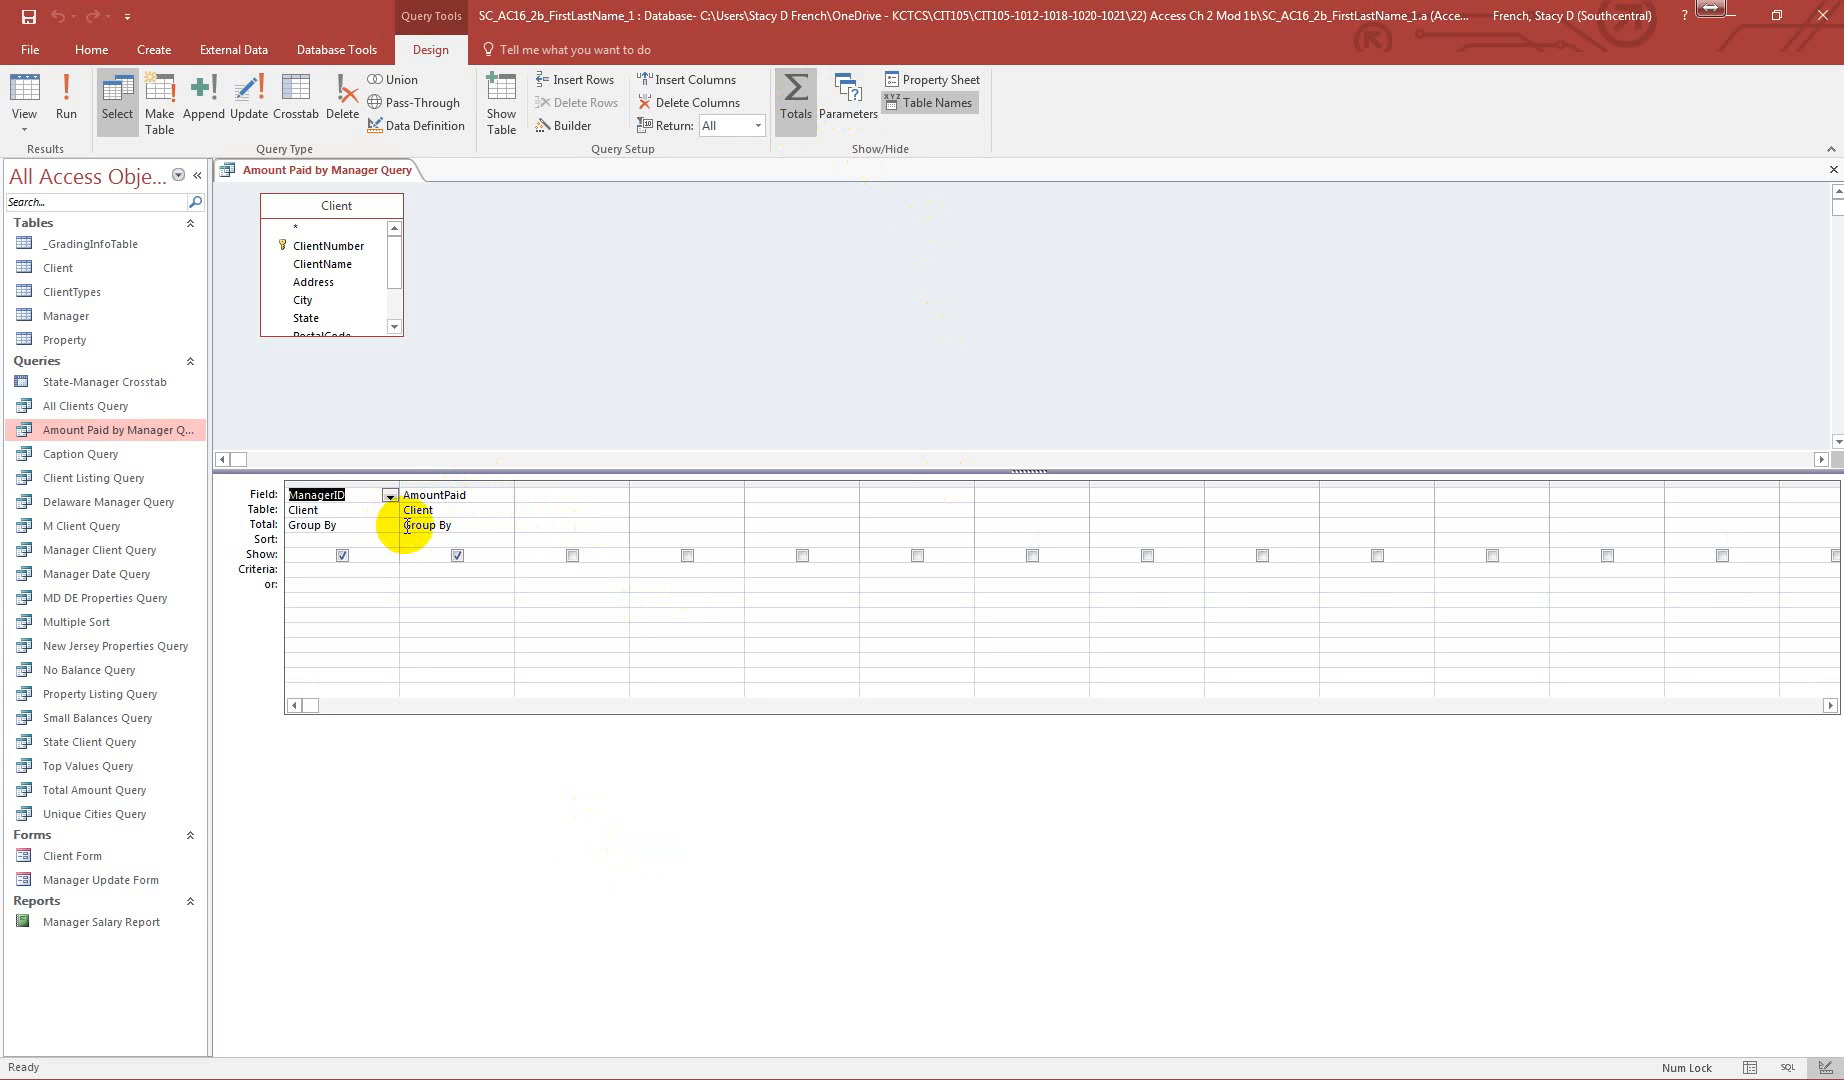
left_click(505, 525)
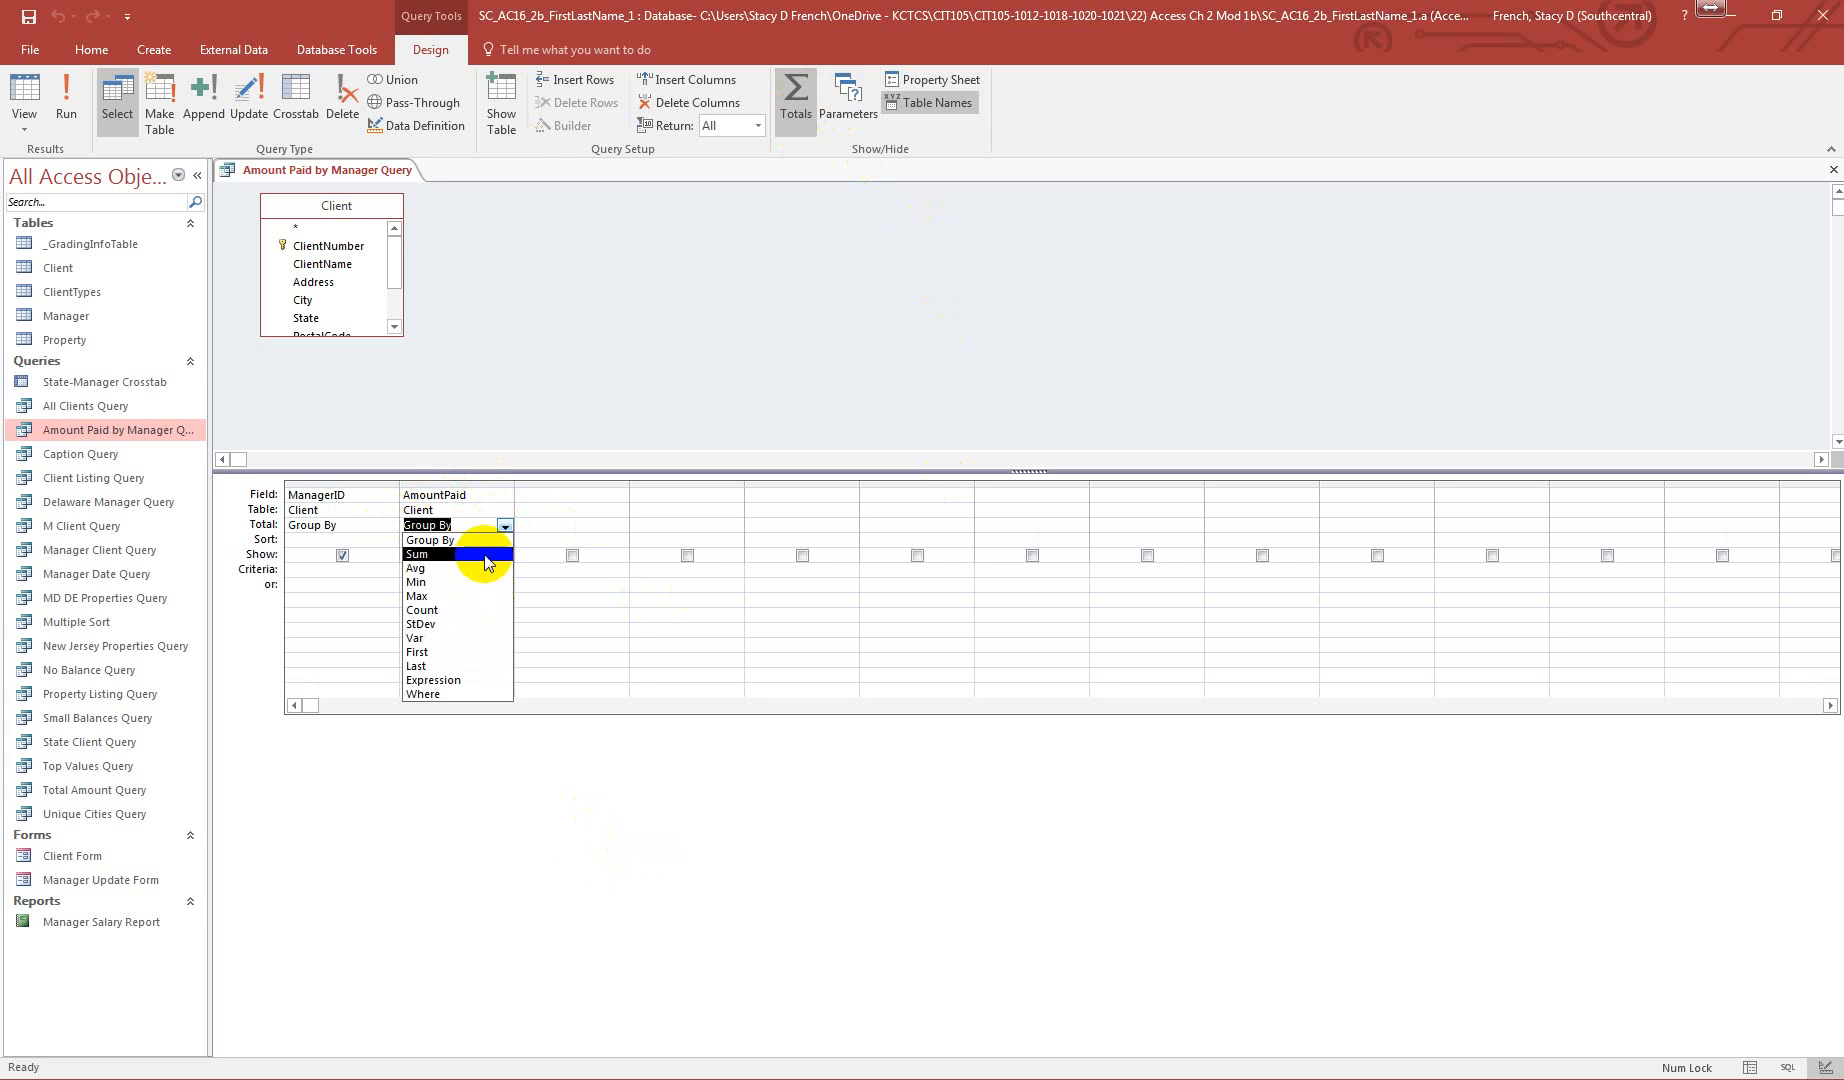
left_click(470, 554)
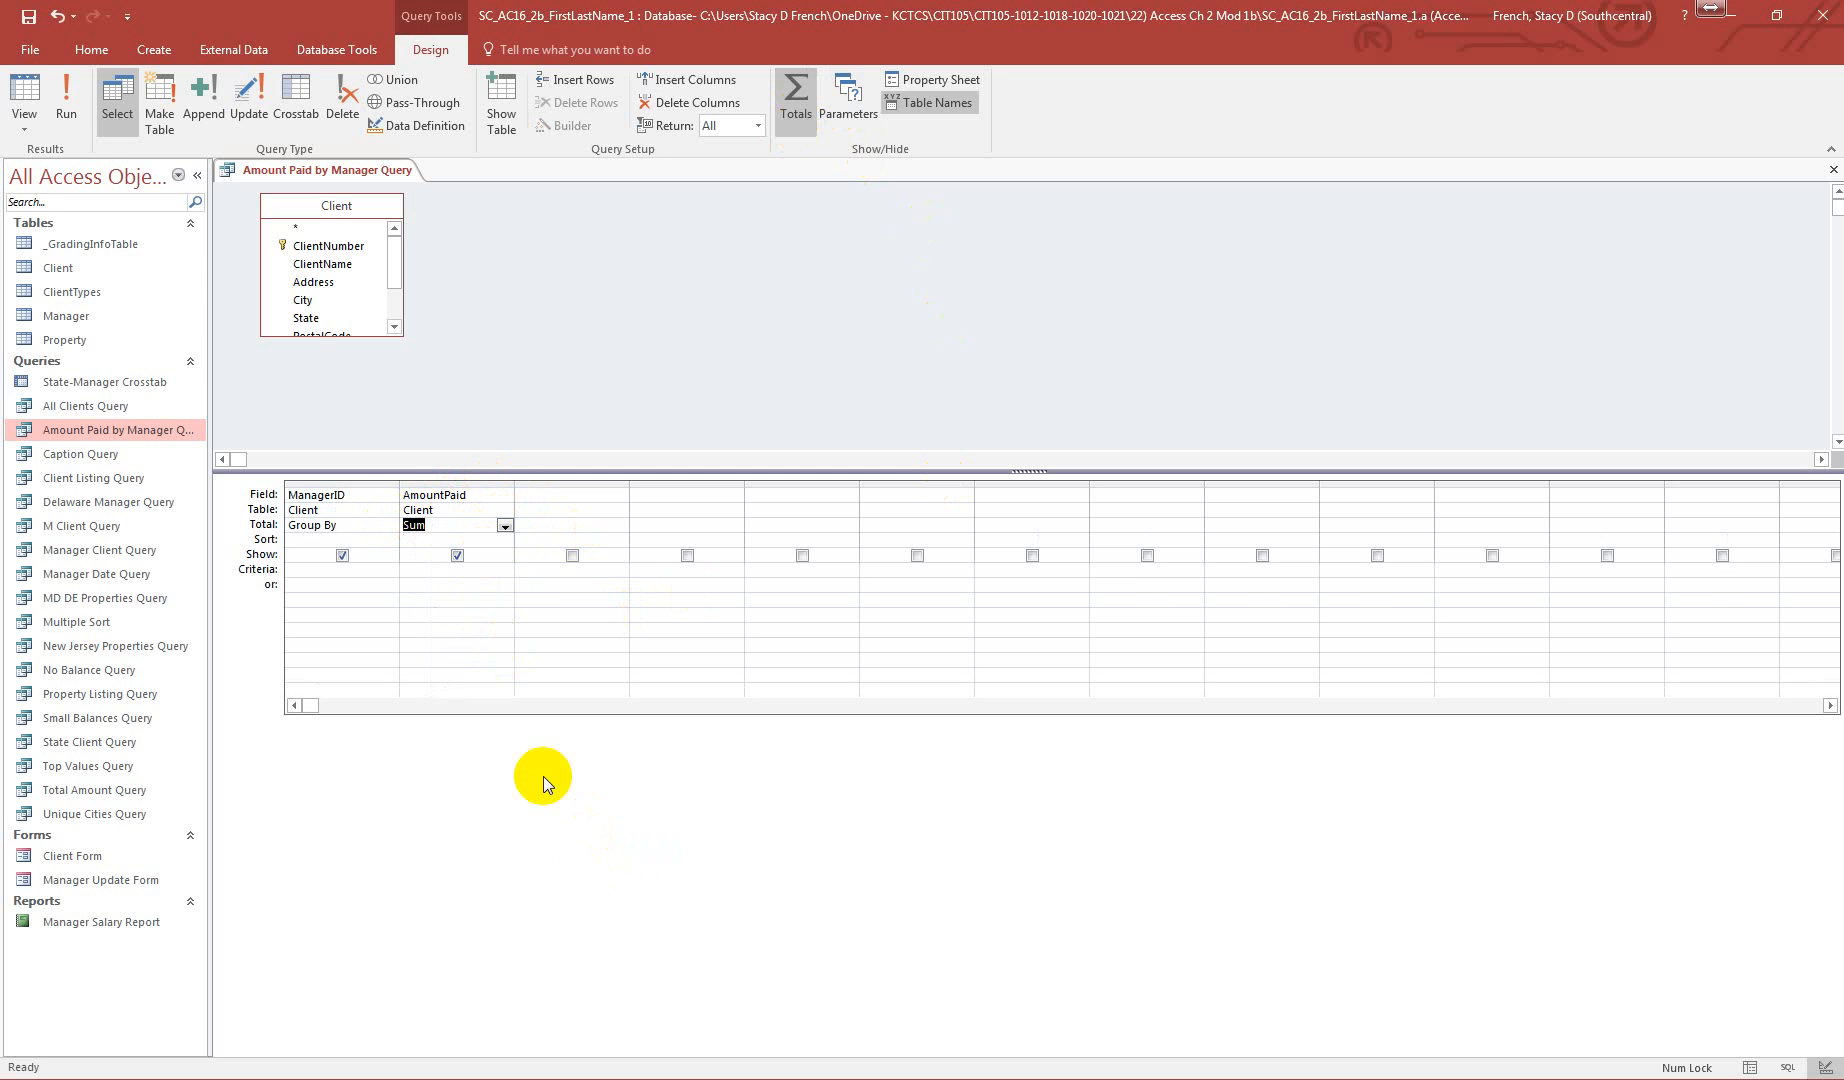
- Run Amount Paid by Manager Query and close it with the design changes saved
left_click(66, 100)
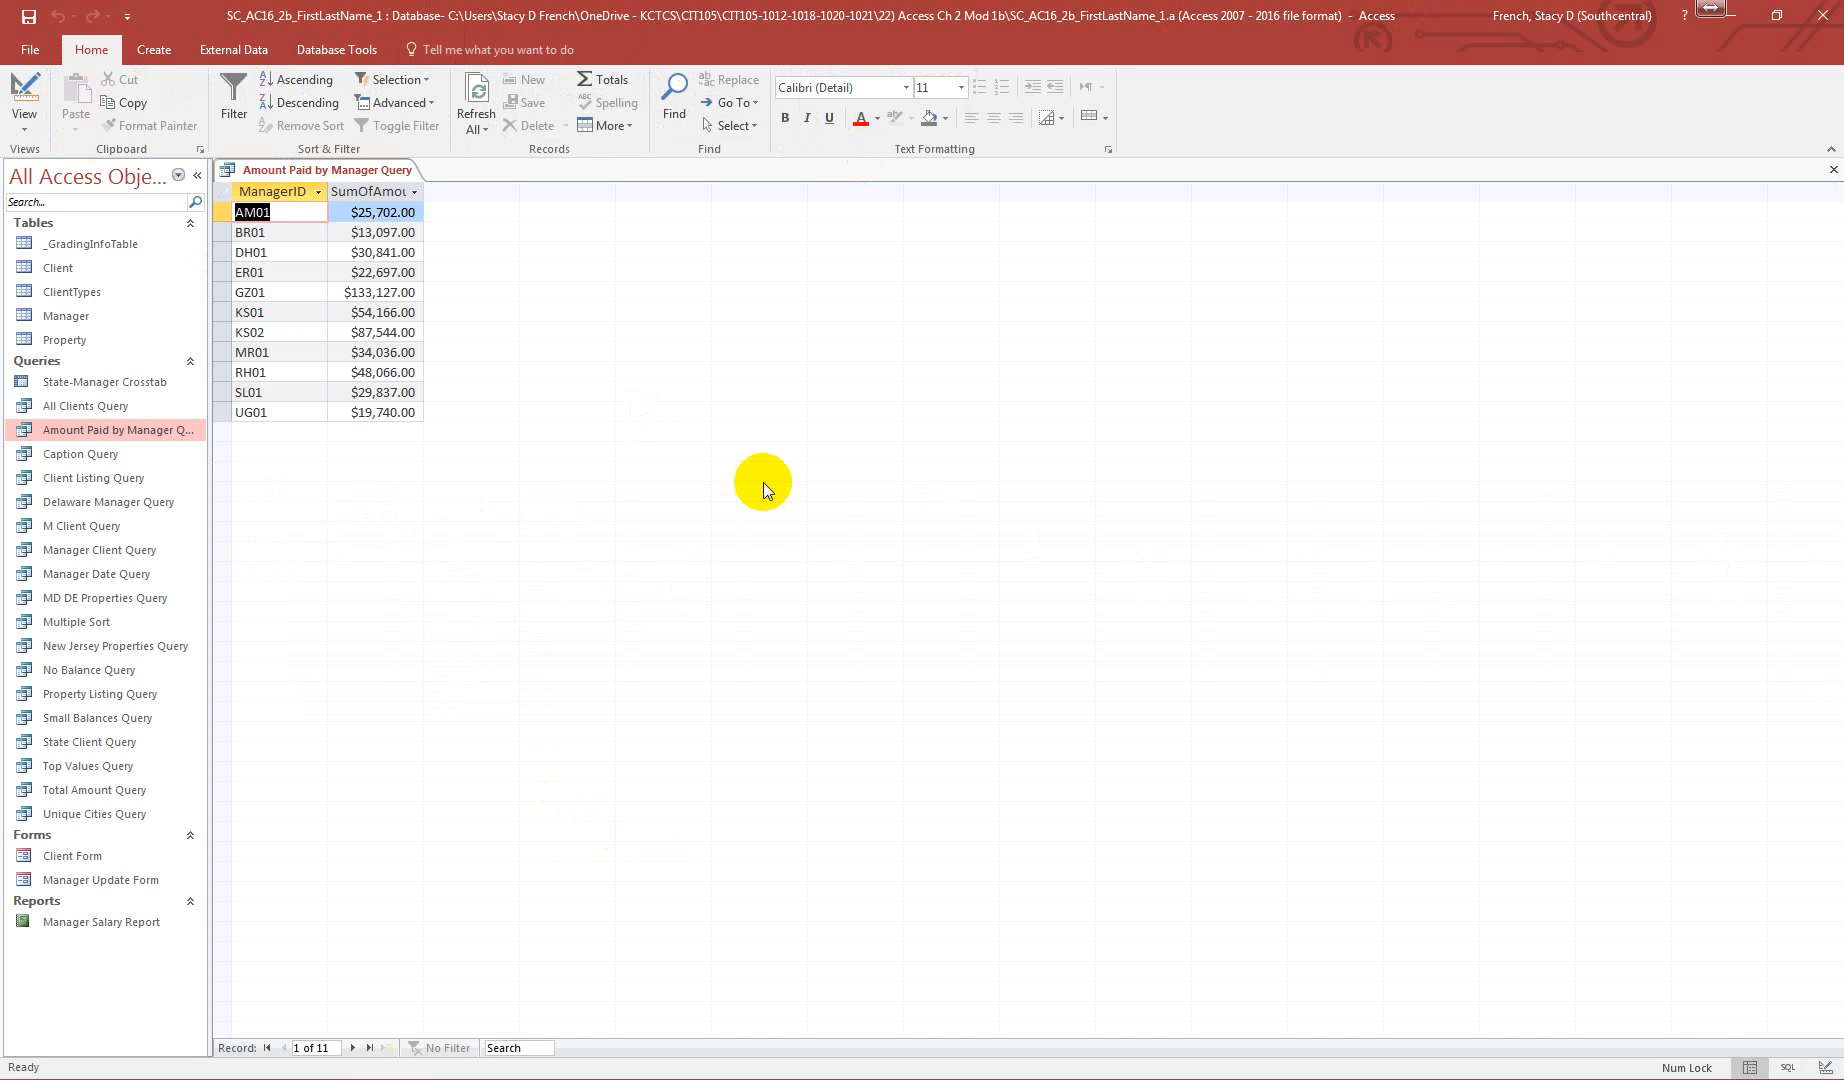
left_click(1831, 173)
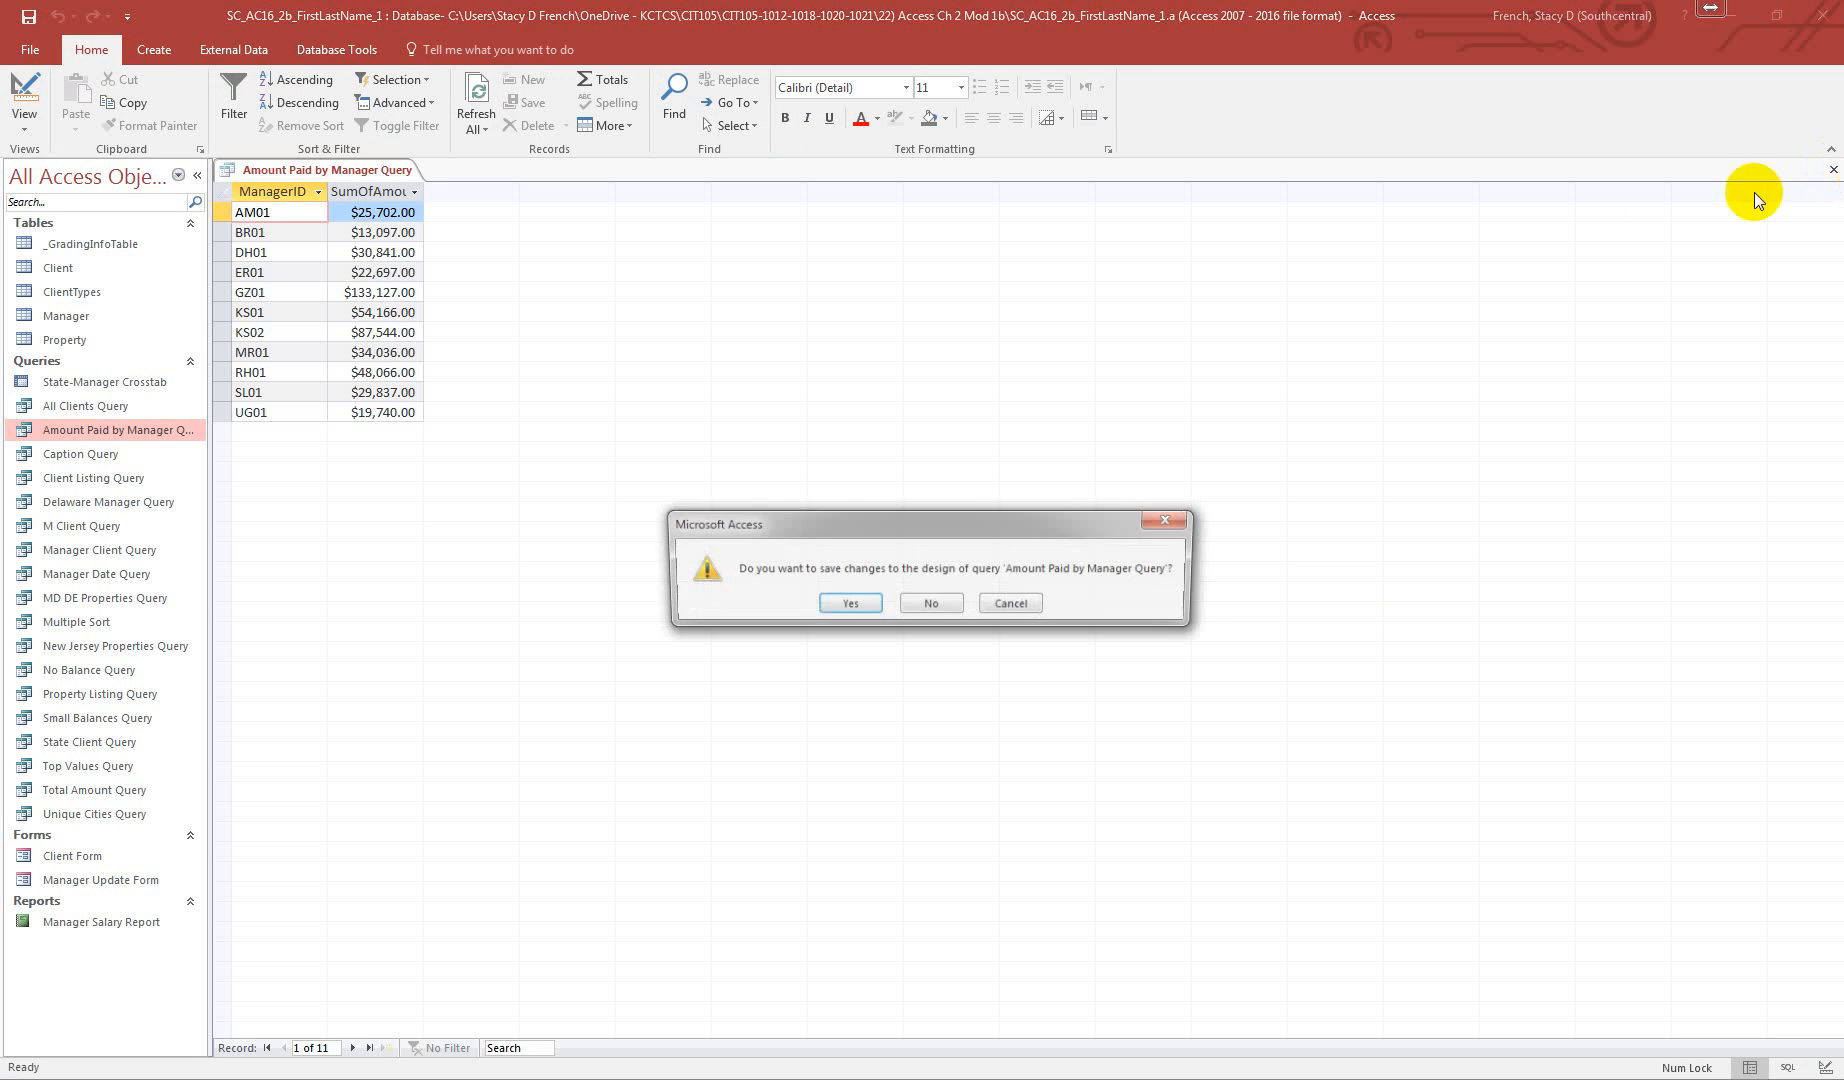
left_click(848, 606)
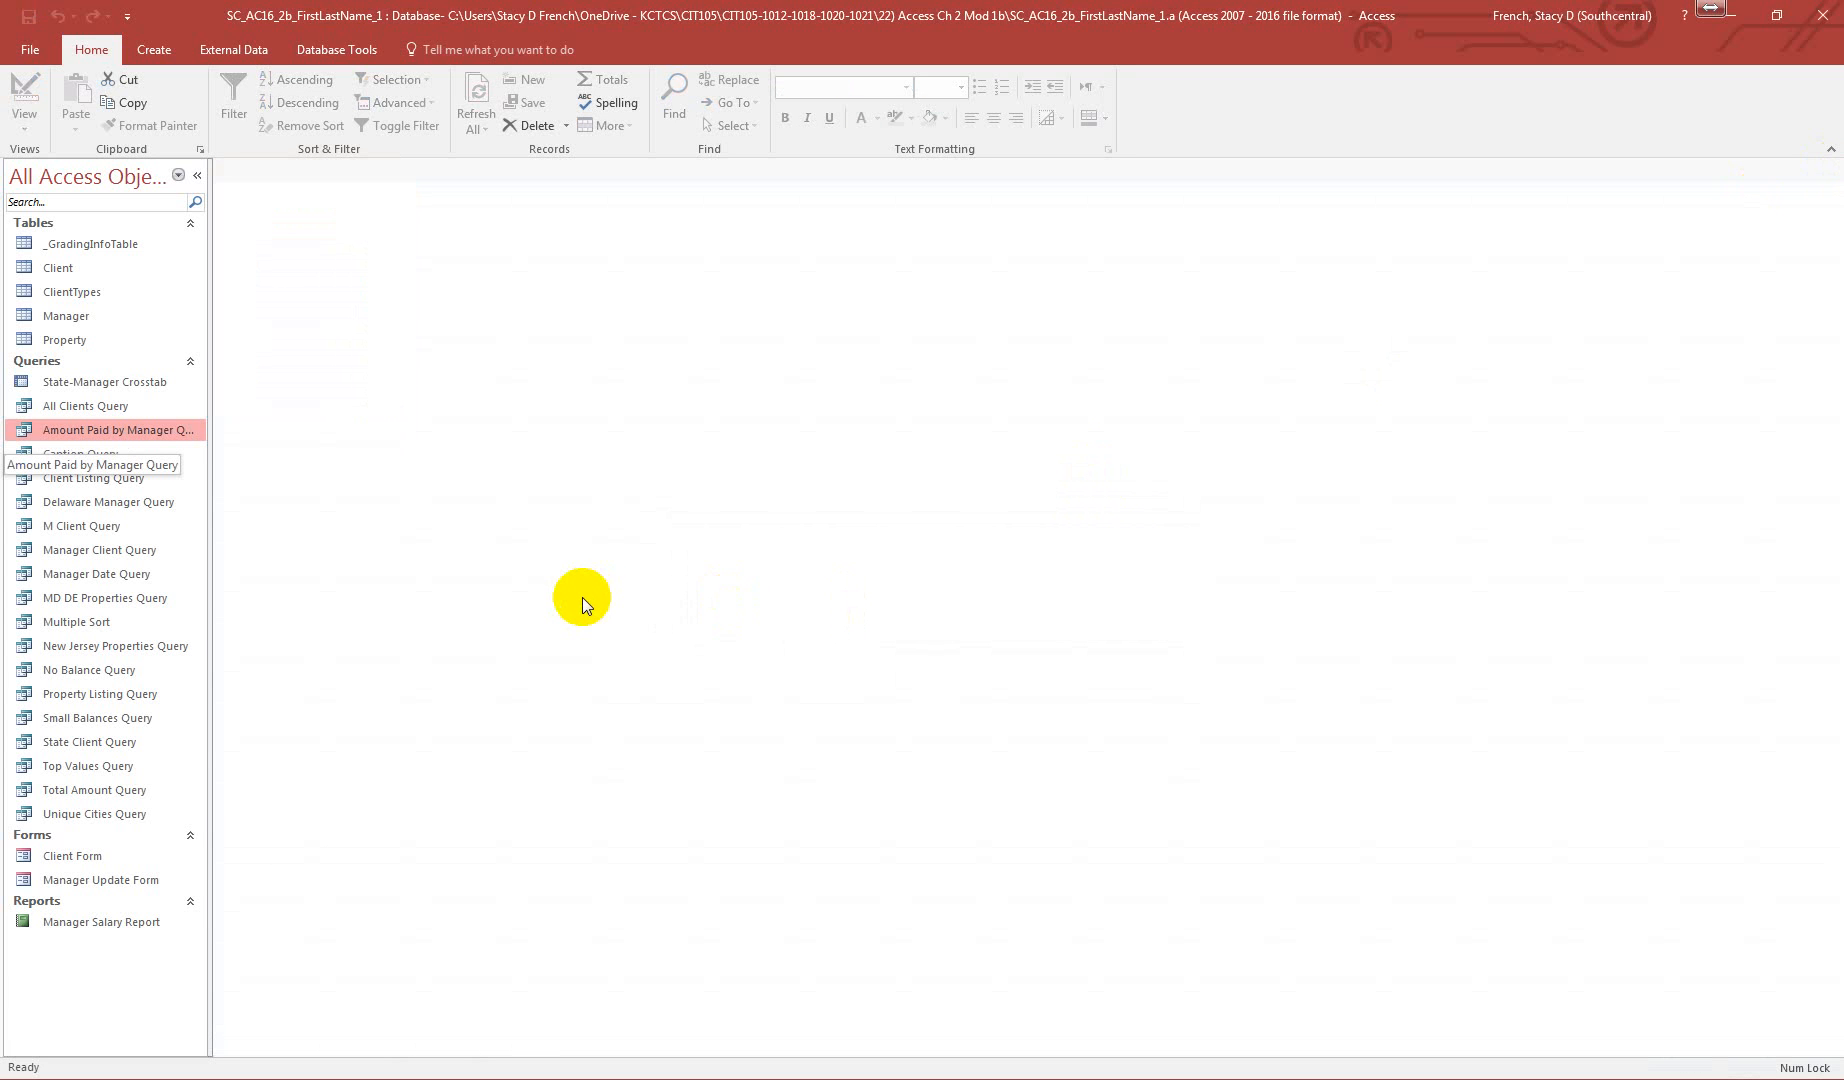
- Open M Client Query in Design View and set the ClientName field's criterion to M*
right_click(81, 525)
left_click(146, 550)
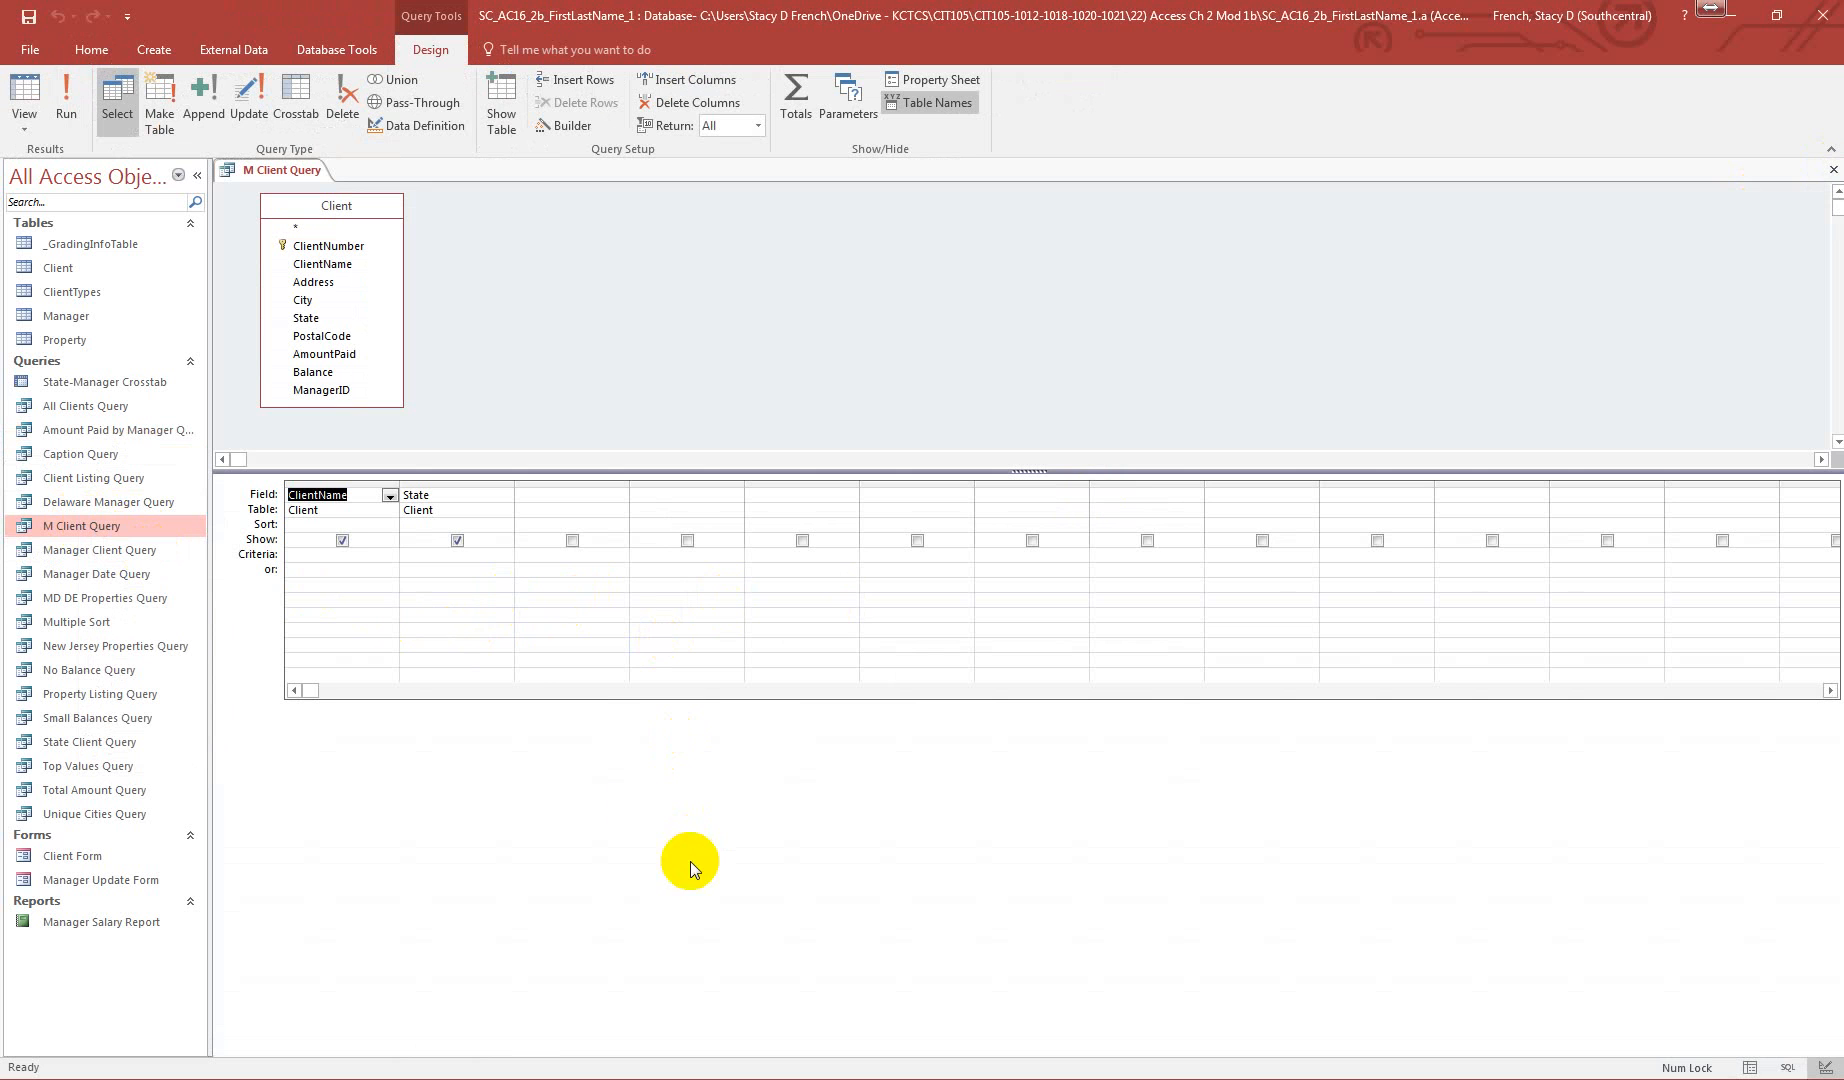
left_click(343, 558)
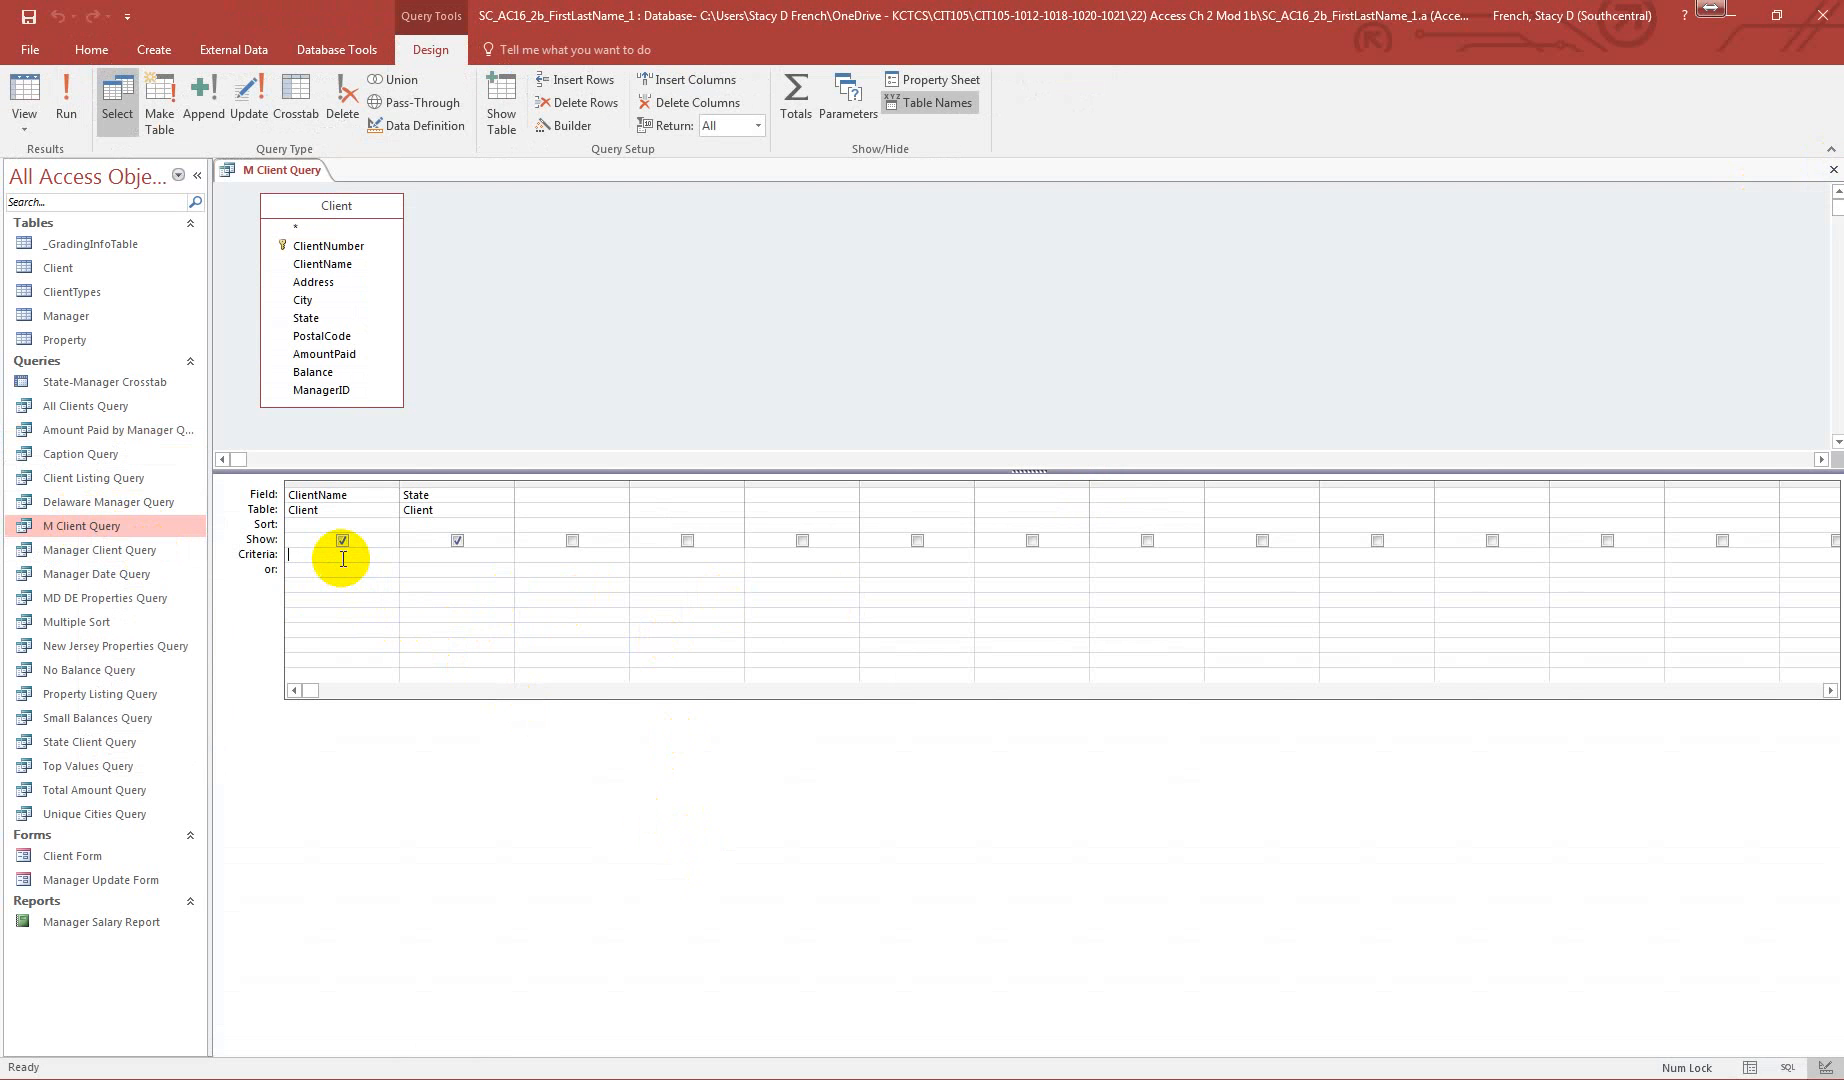
type("M*")
- Run M Client Query and close it with the design changes saved
left_click(67, 96)
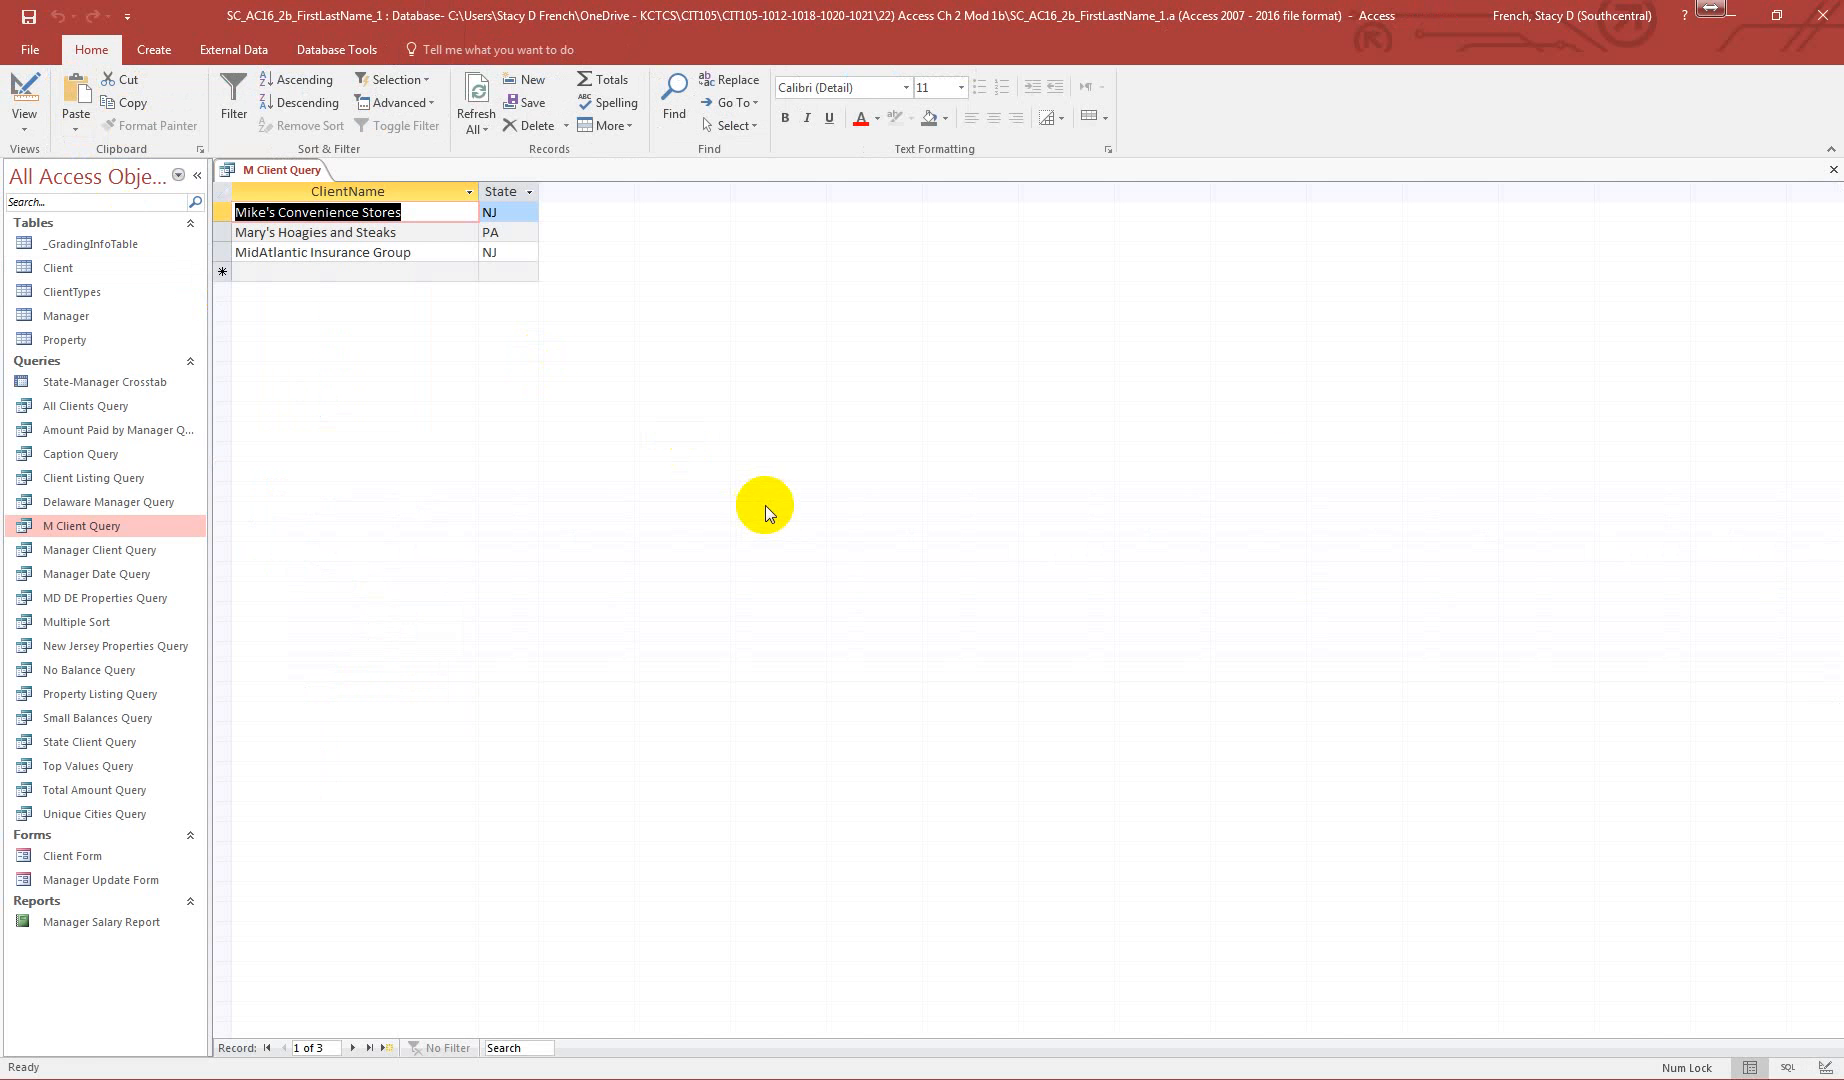
left_click(1832, 169)
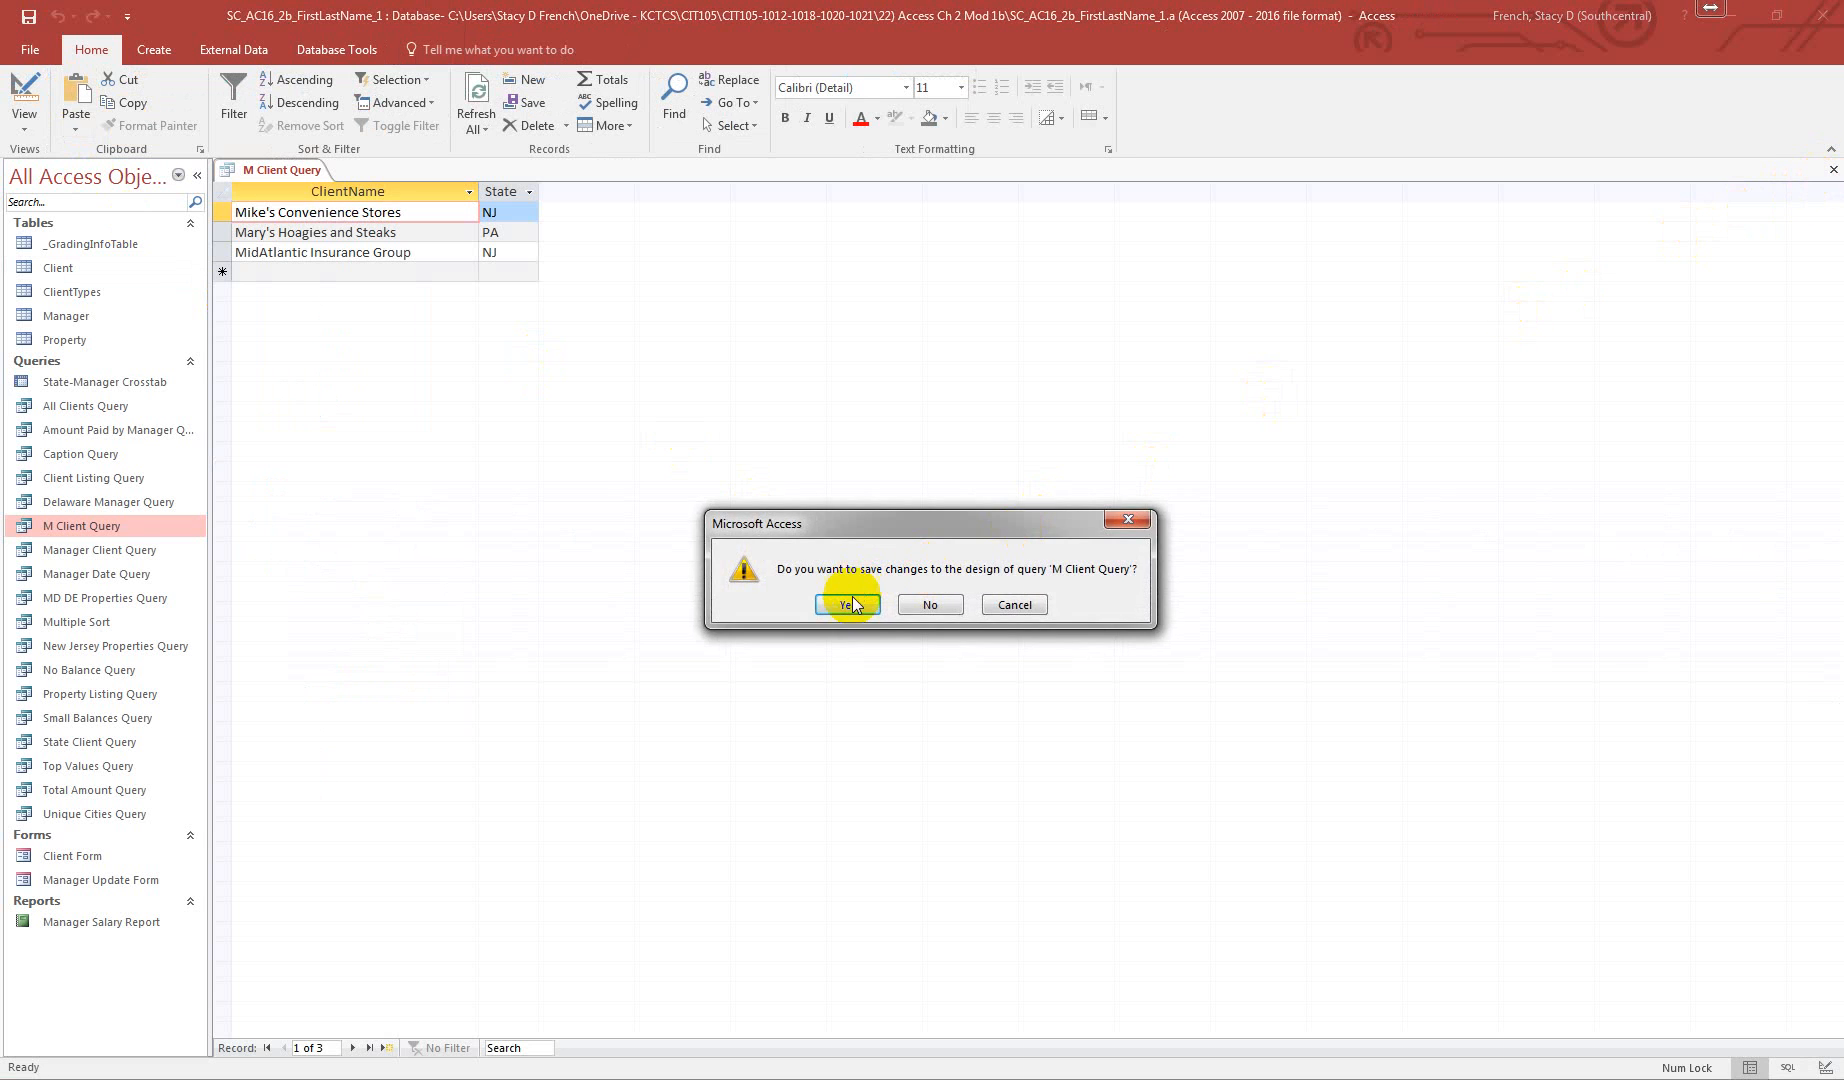
left_click(850, 604)
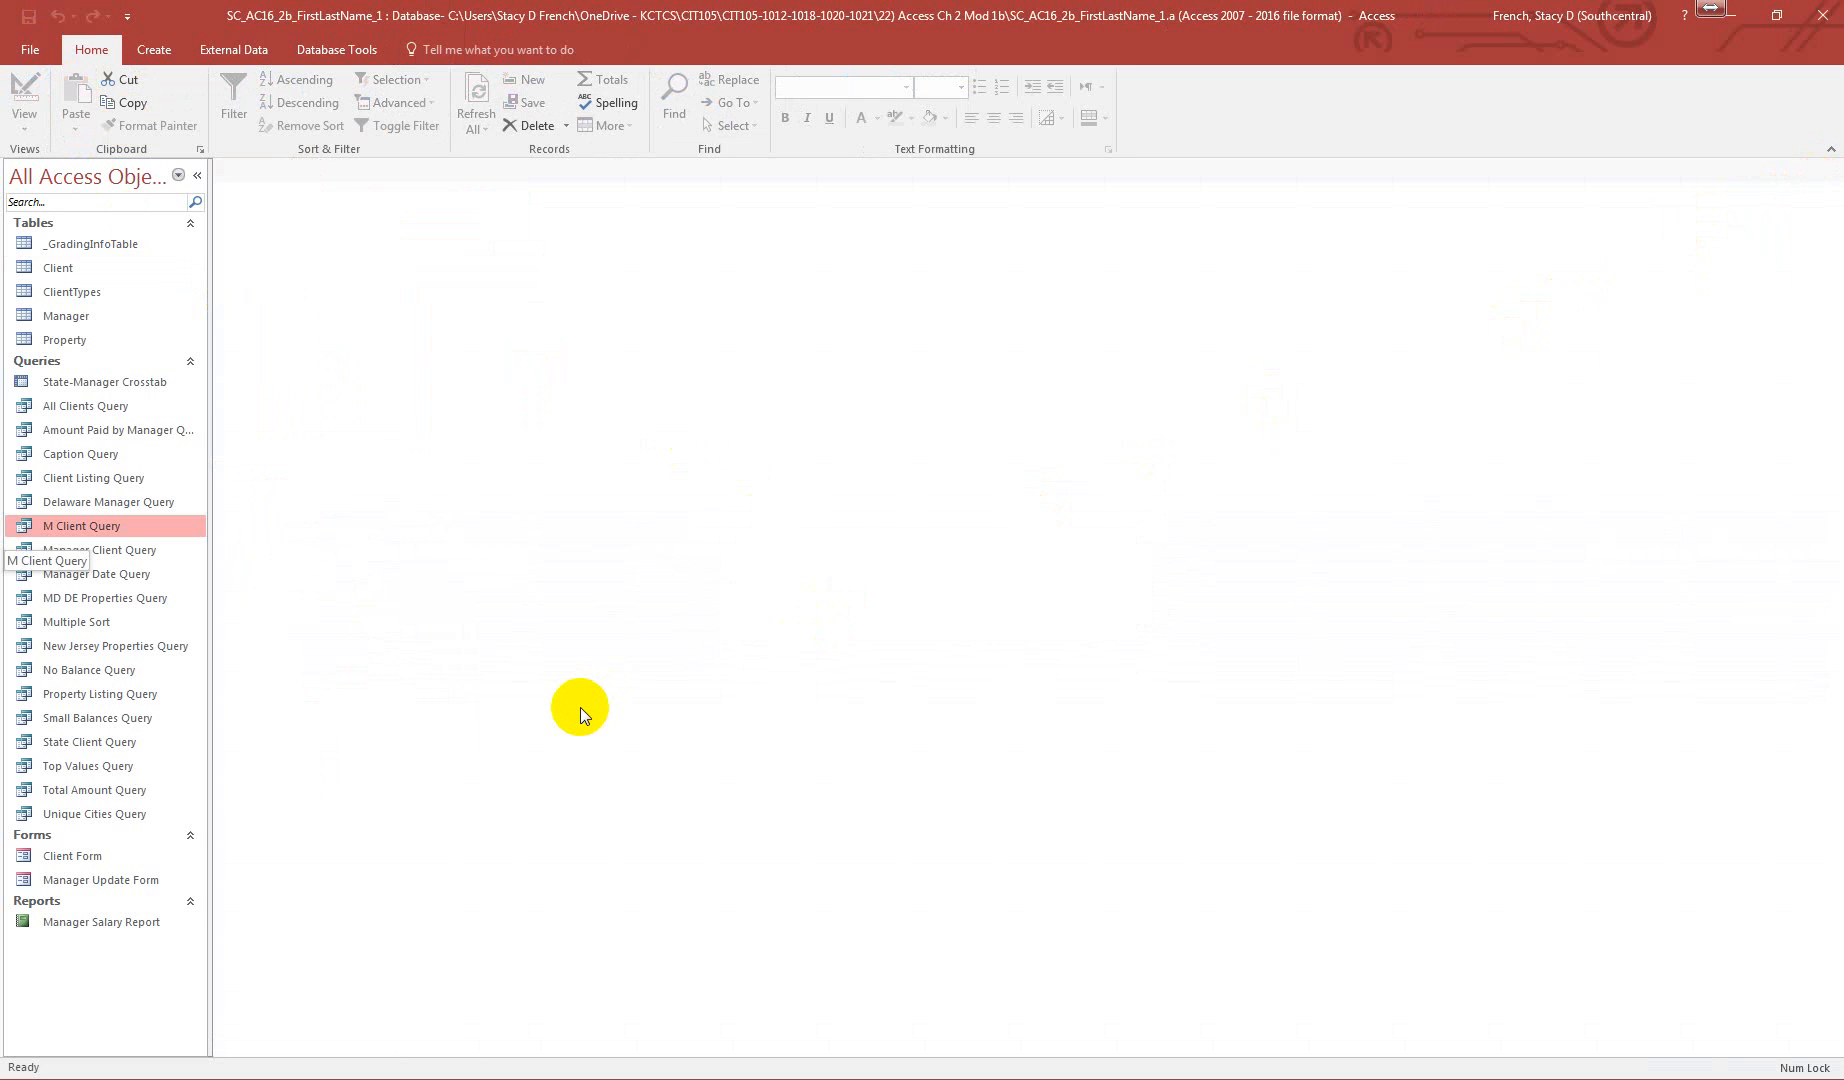
- Start the Report Wizard on All Clients Query and include all its fields: LastName, ClientName and Balance
left_click(97, 405)
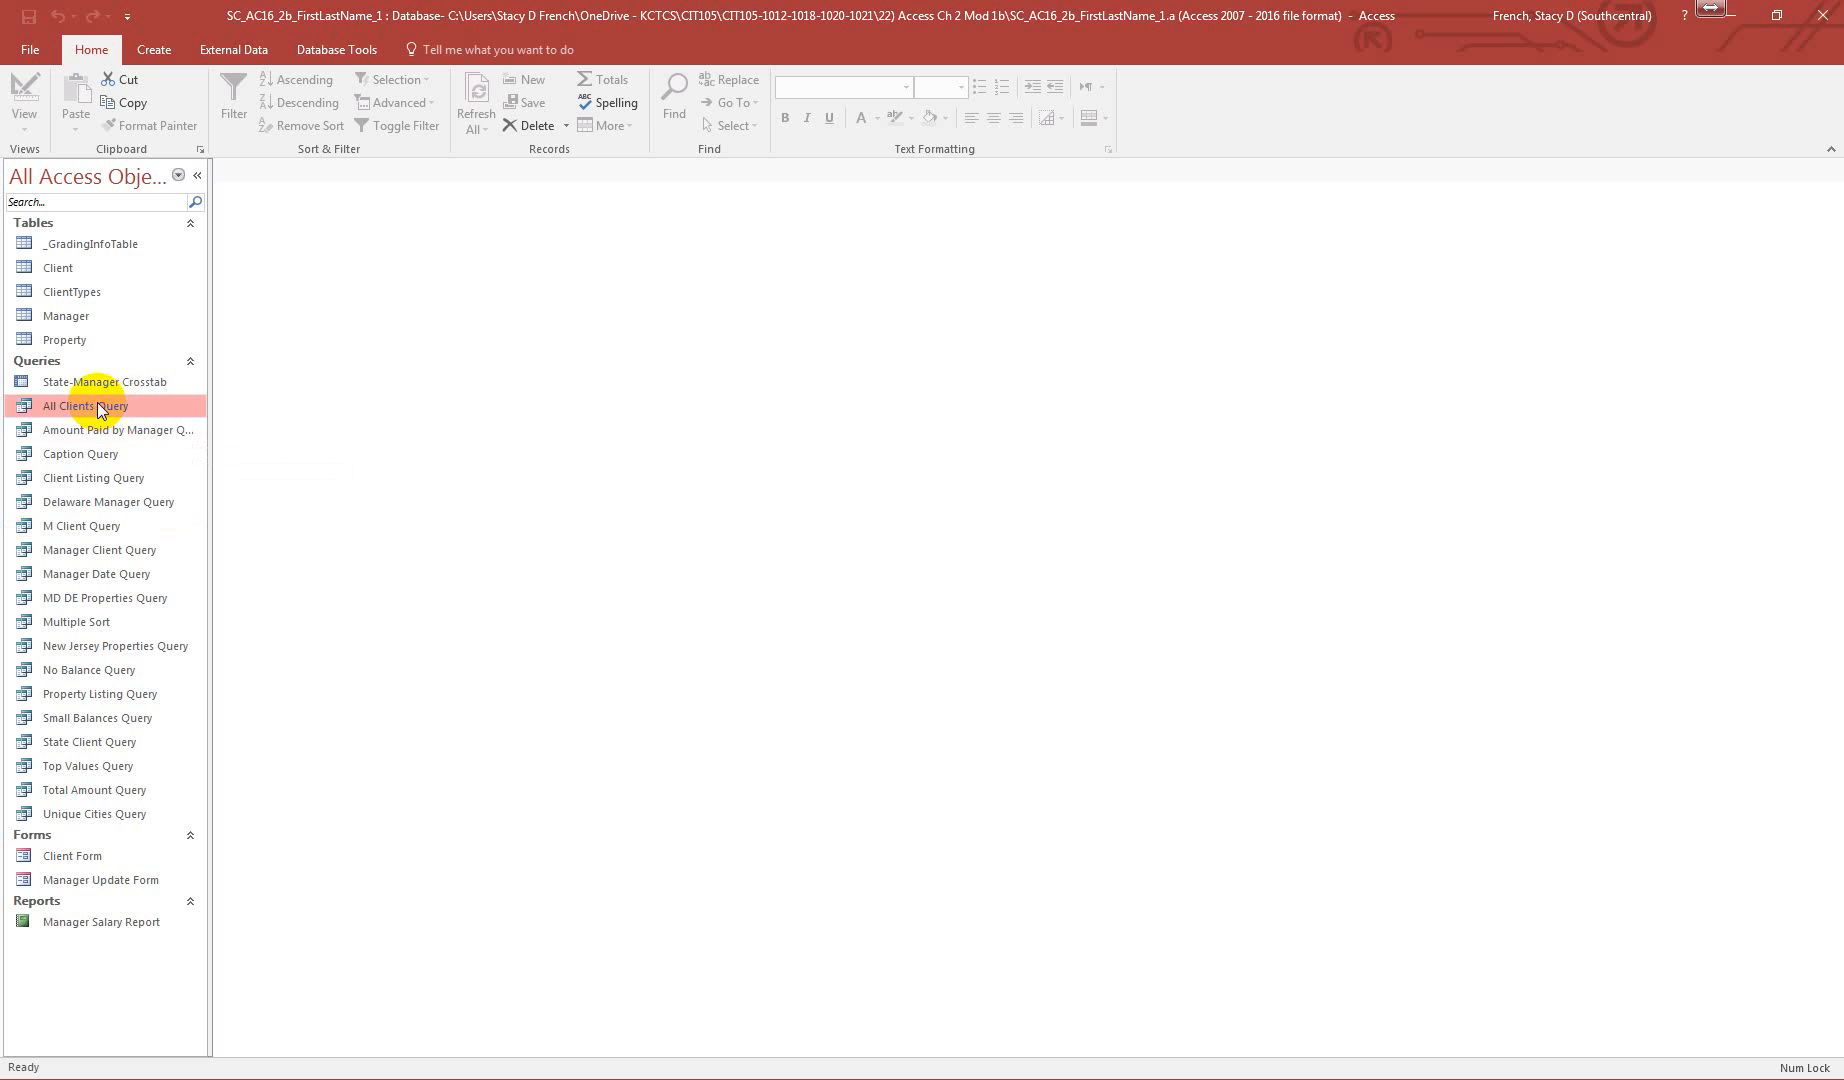
left_click(154, 49)
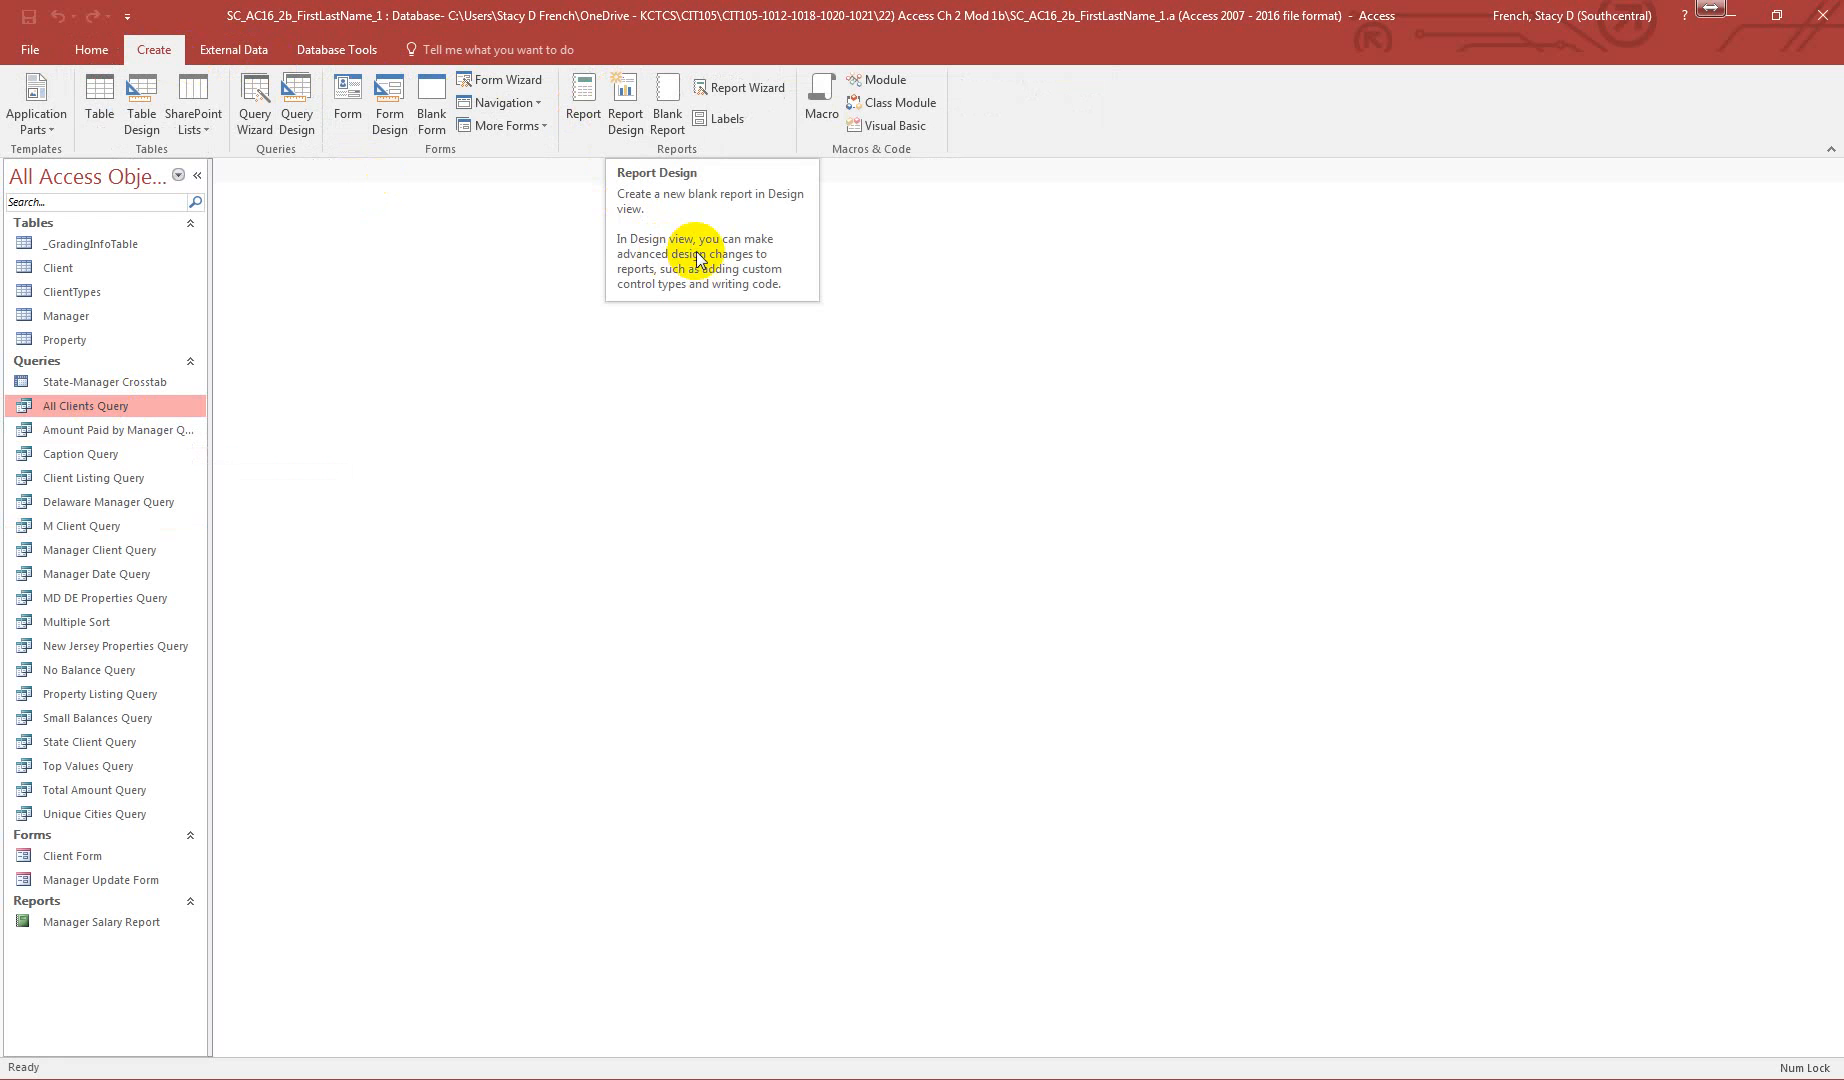
left_click(743, 87)
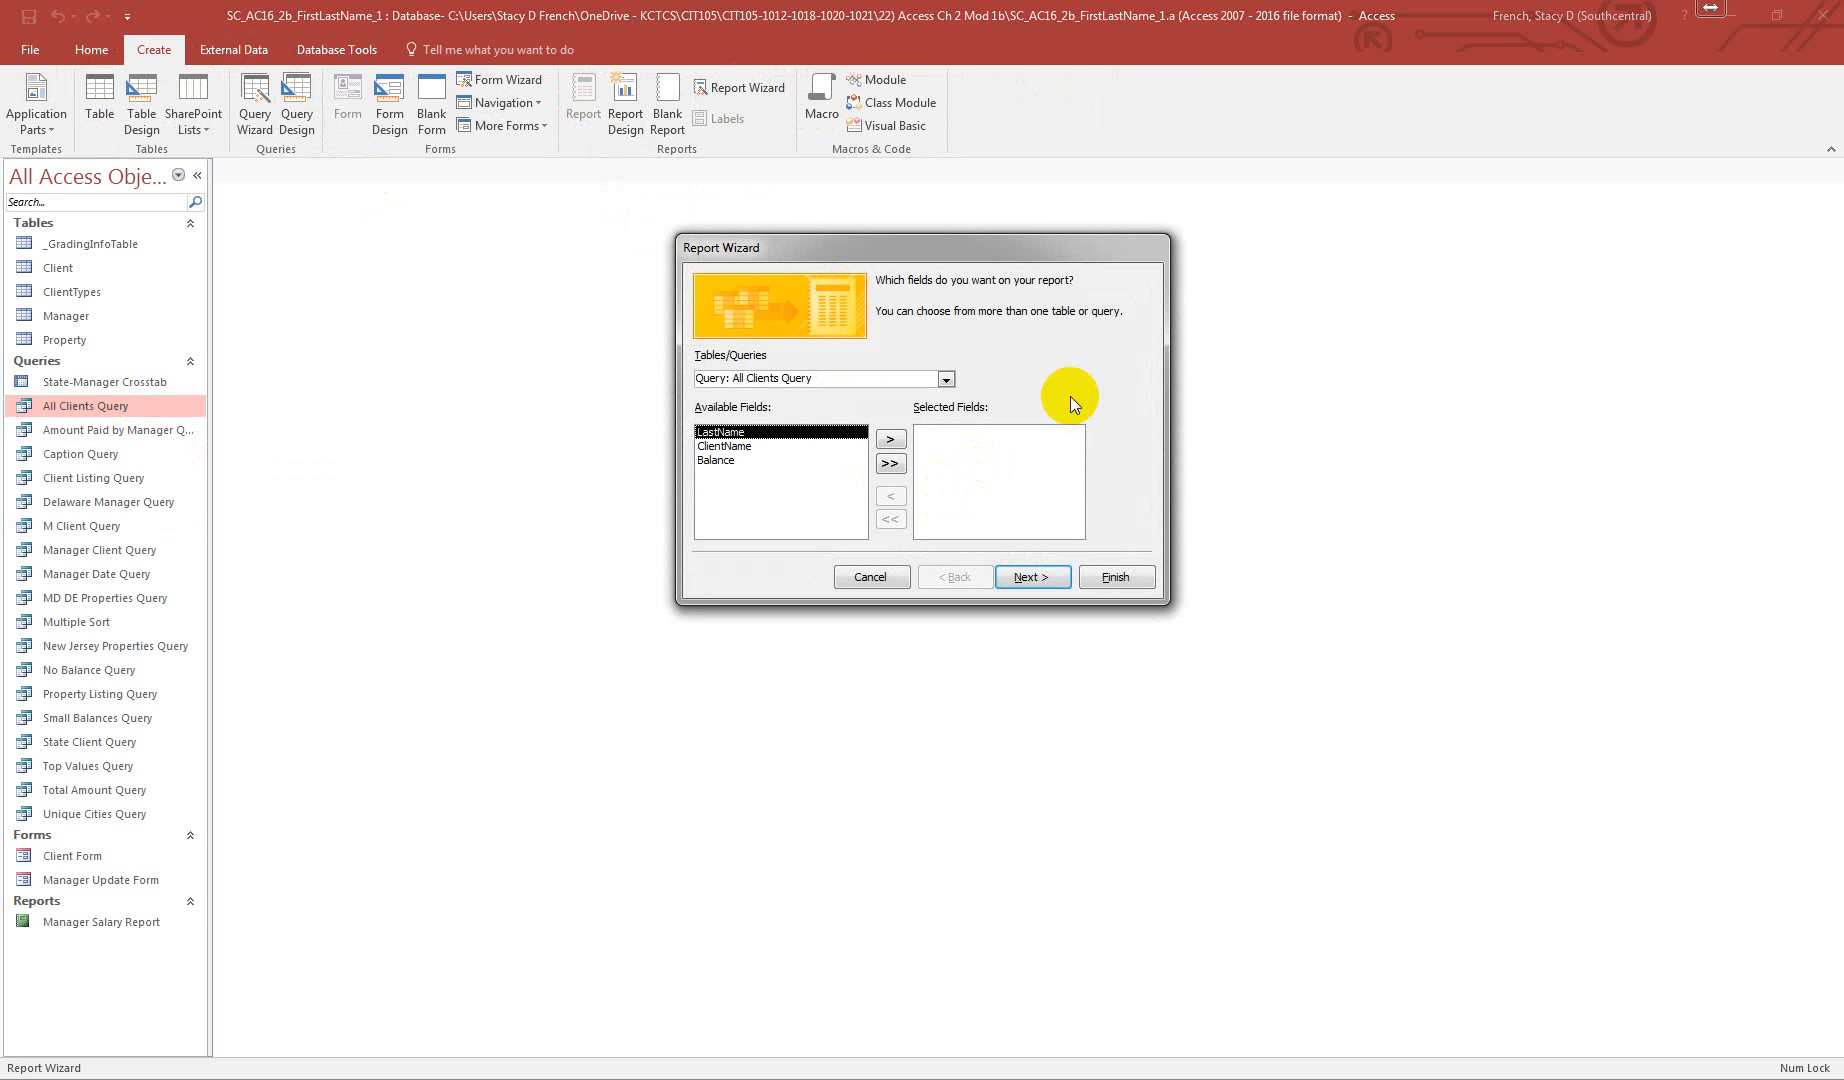
left_click(892, 467)
left_click(1027, 578)
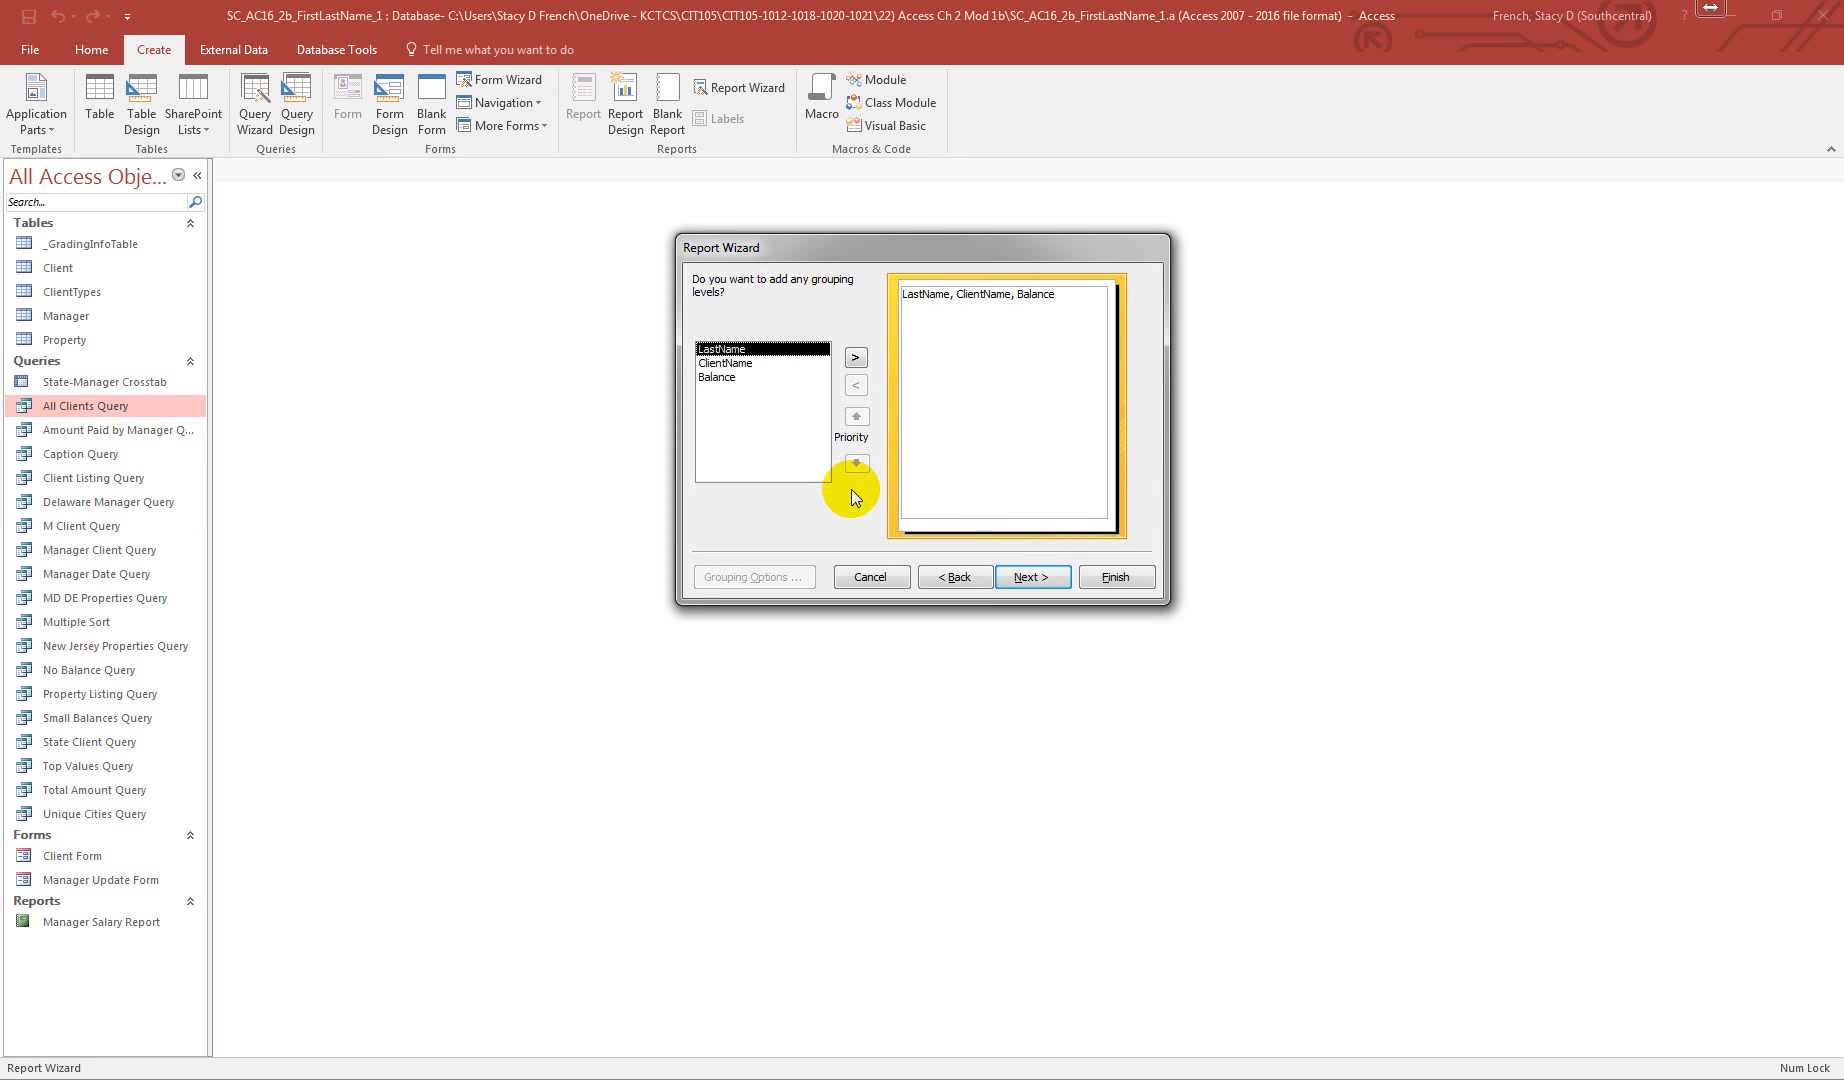
- Group the report by LastName without a detail sort, accepting the Stepped layout in Portrait orientation
left_click(855, 358)
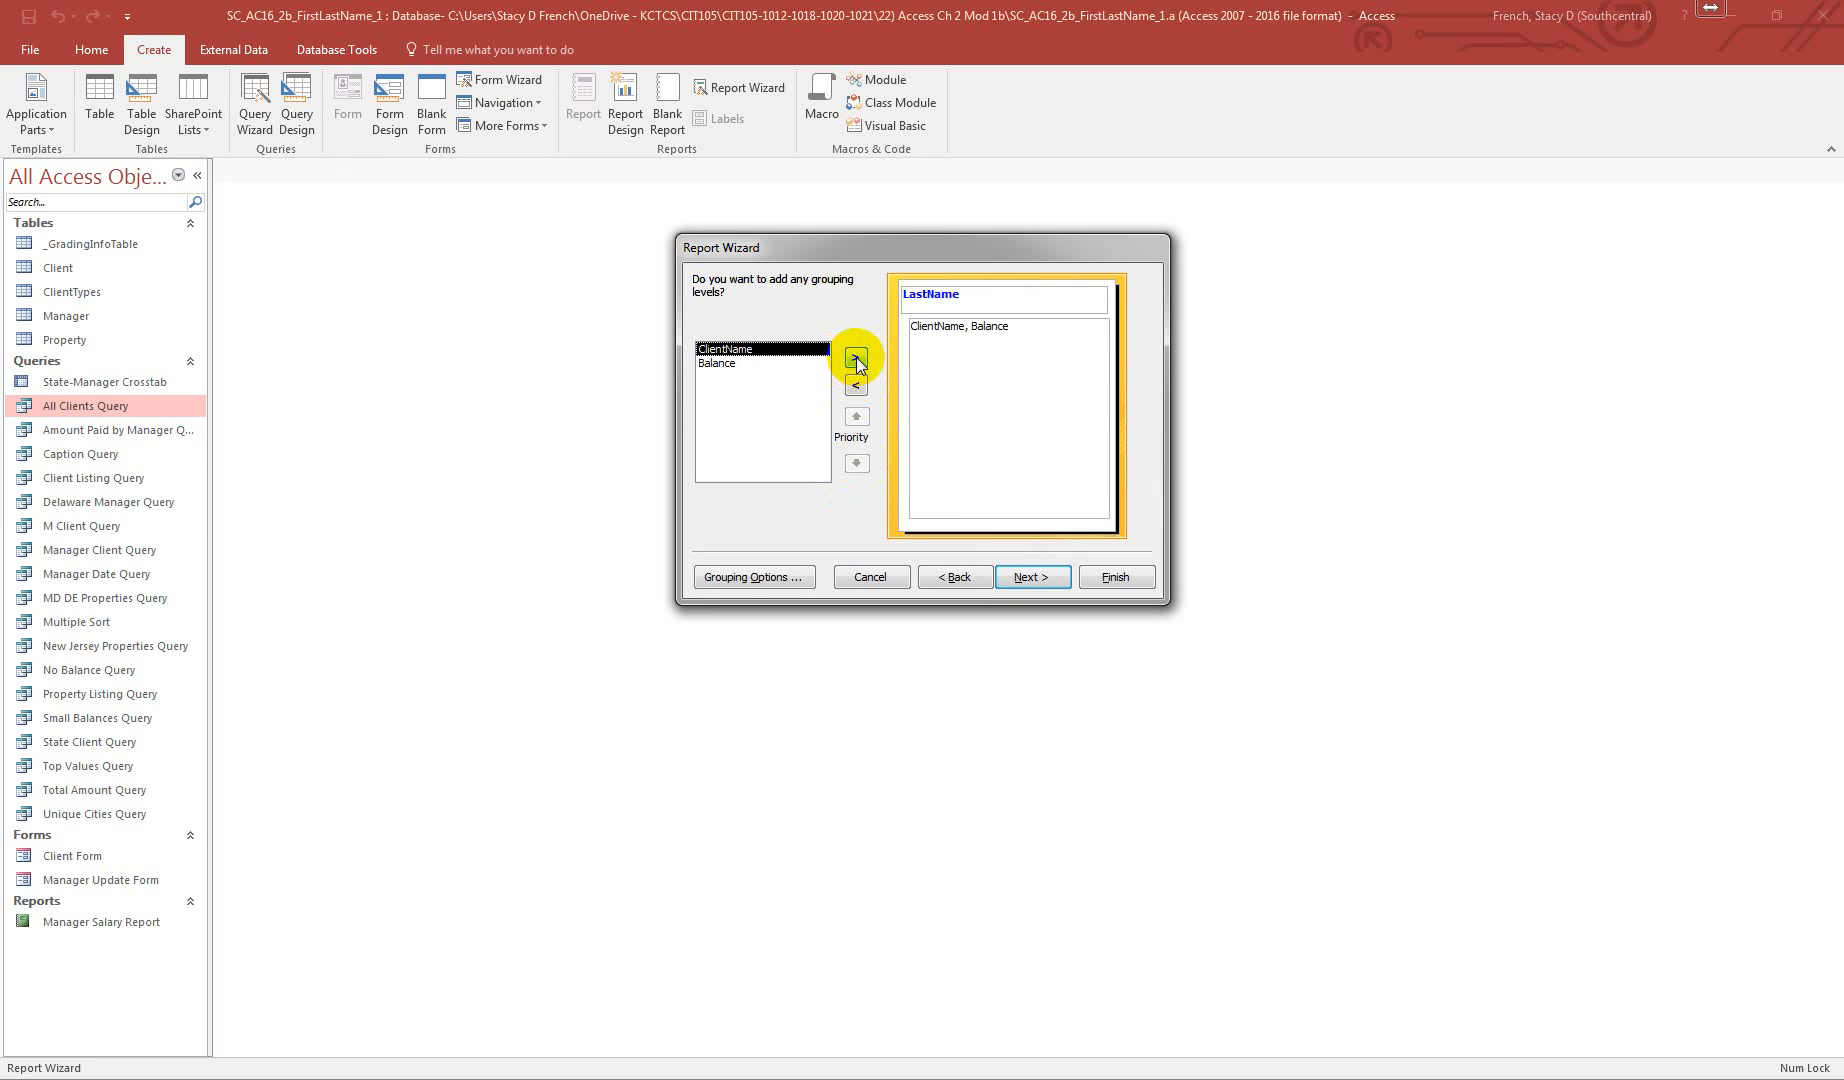
left_click(1026, 575)
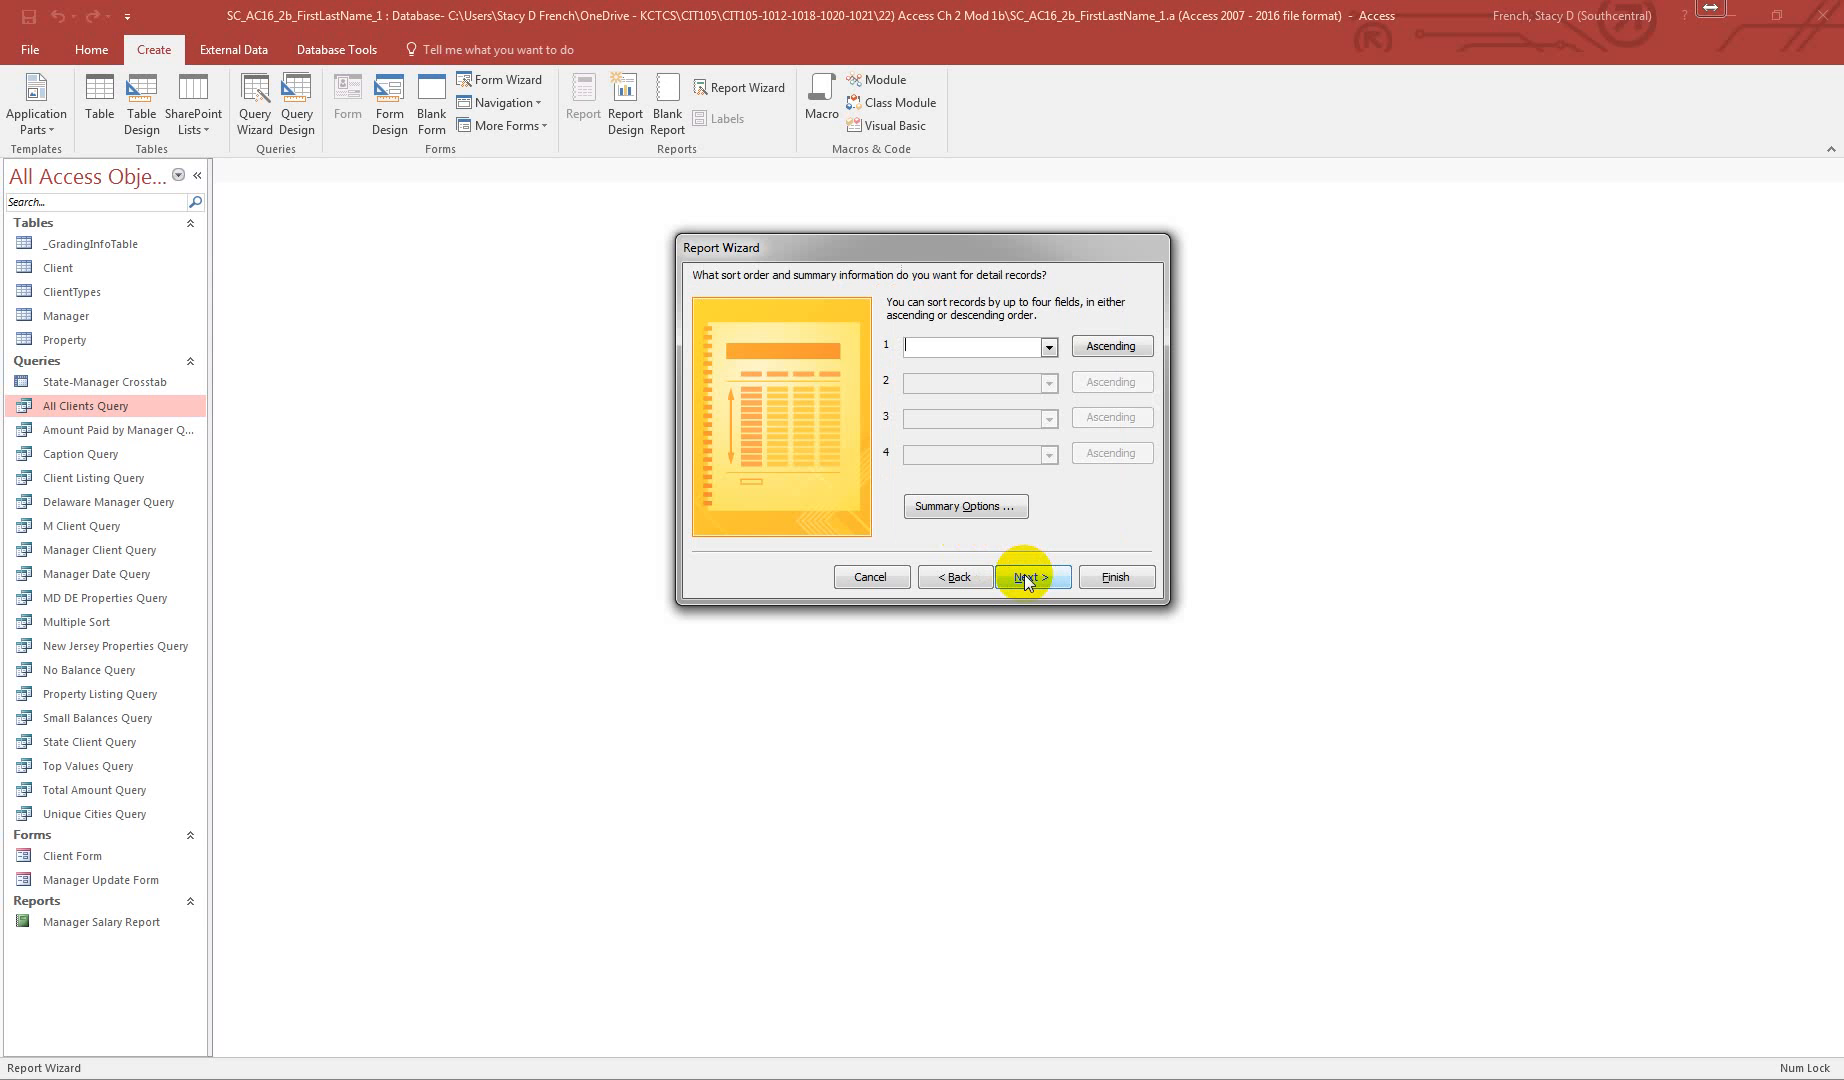
left_click(1026, 577)
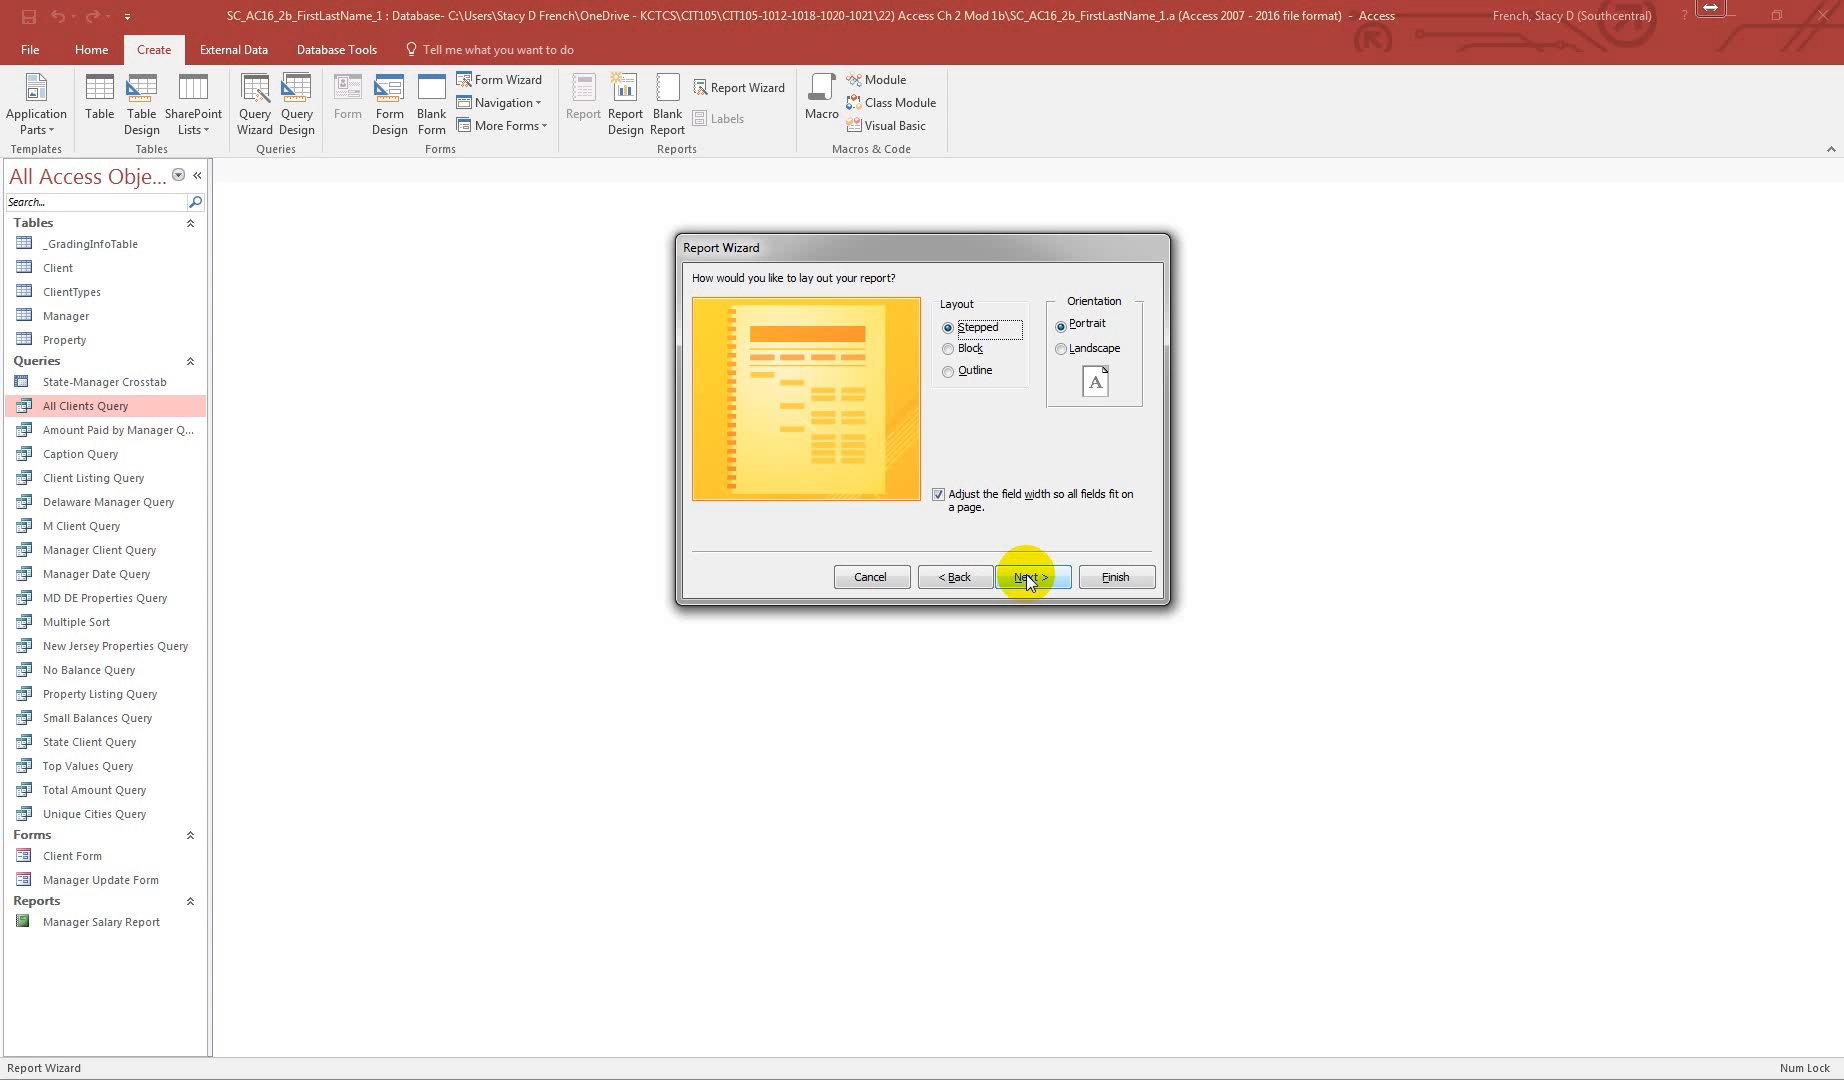
left_click(1027, 578)
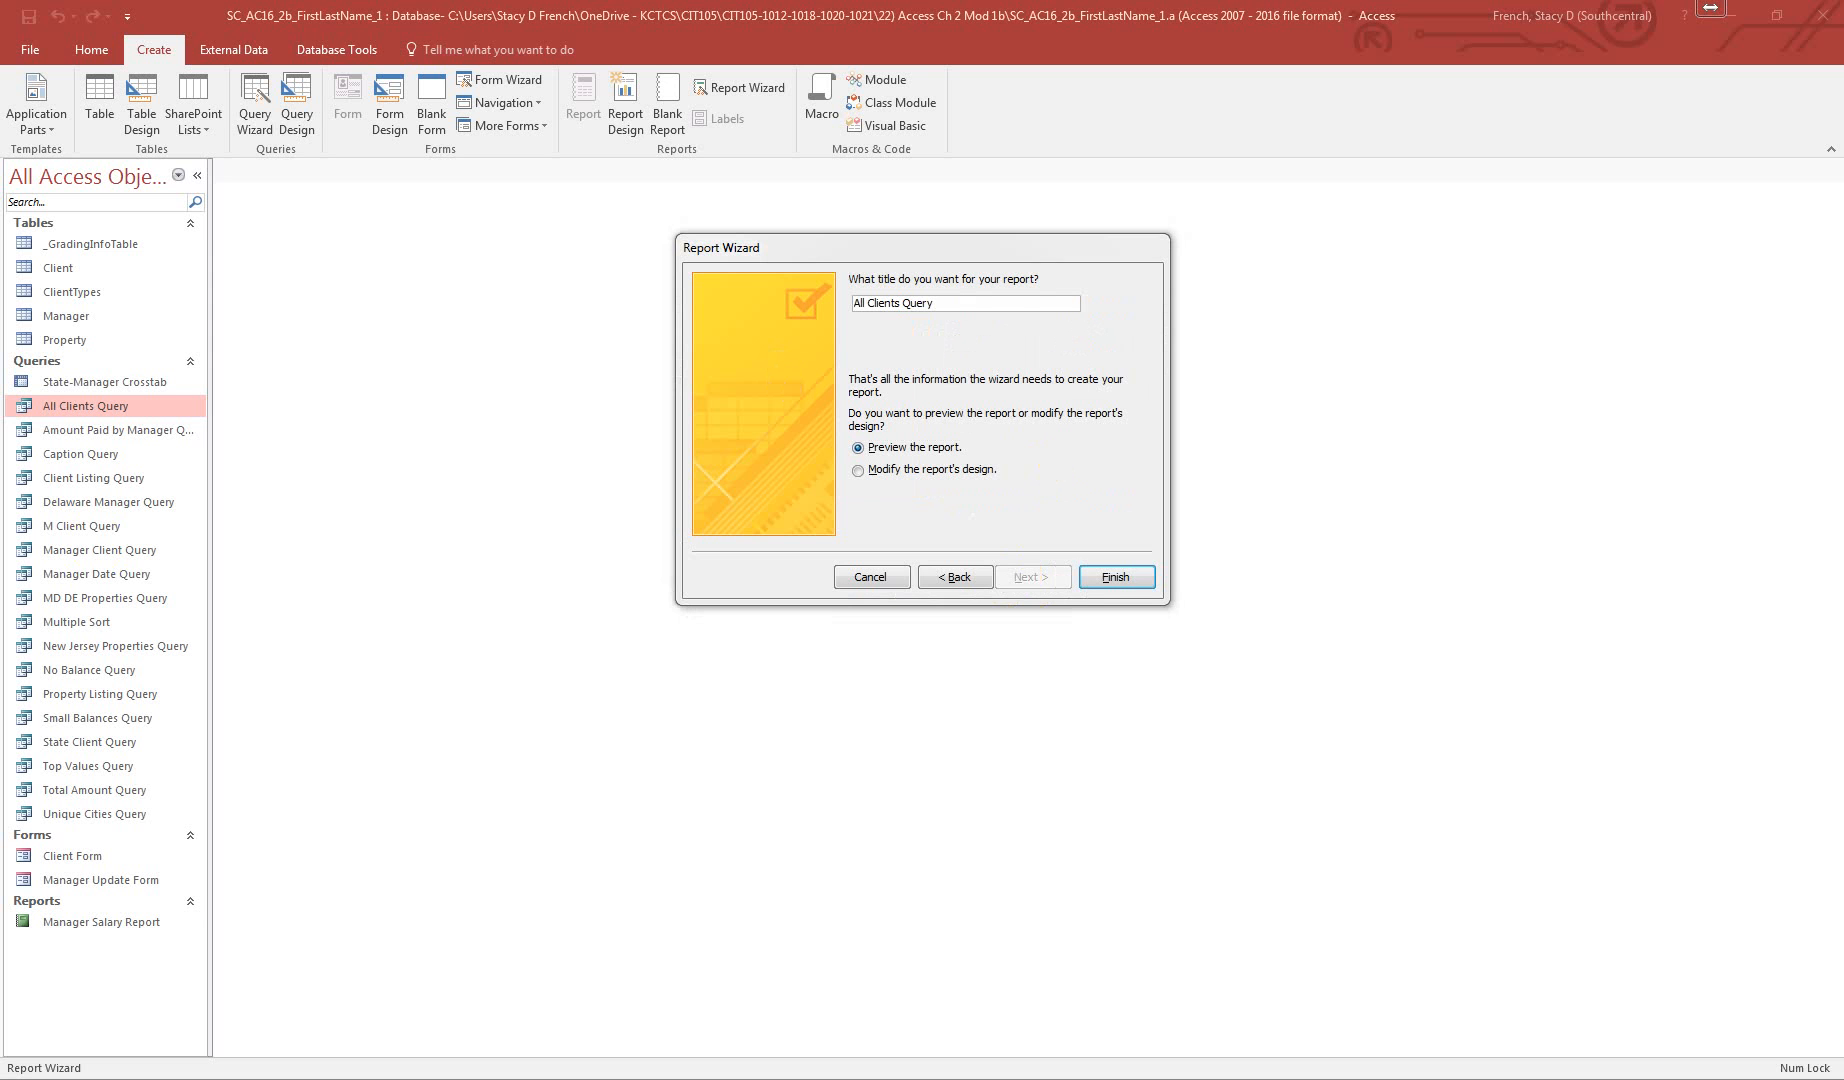
- Title the report All Clients Report, finish the wizard with a preview, and close the report
left_click(946, 306)
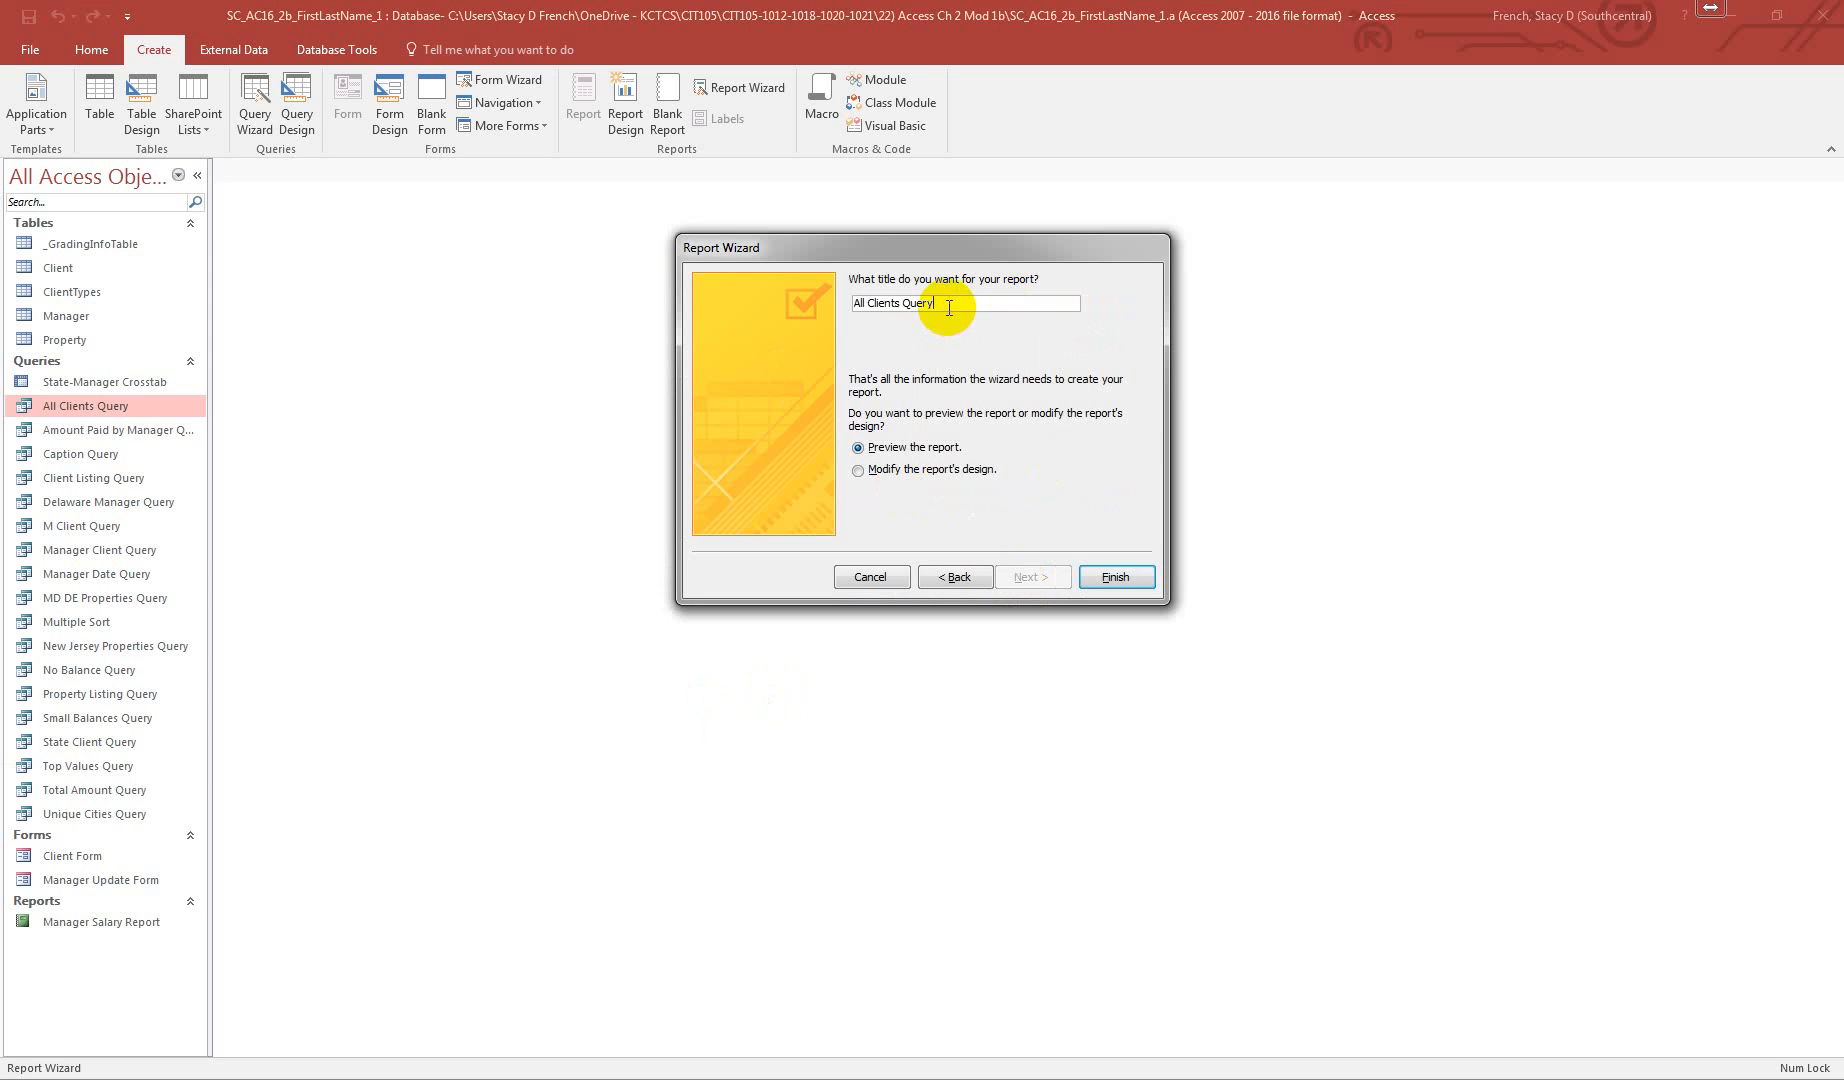
left_click_drag(836, 317, 816, 297)
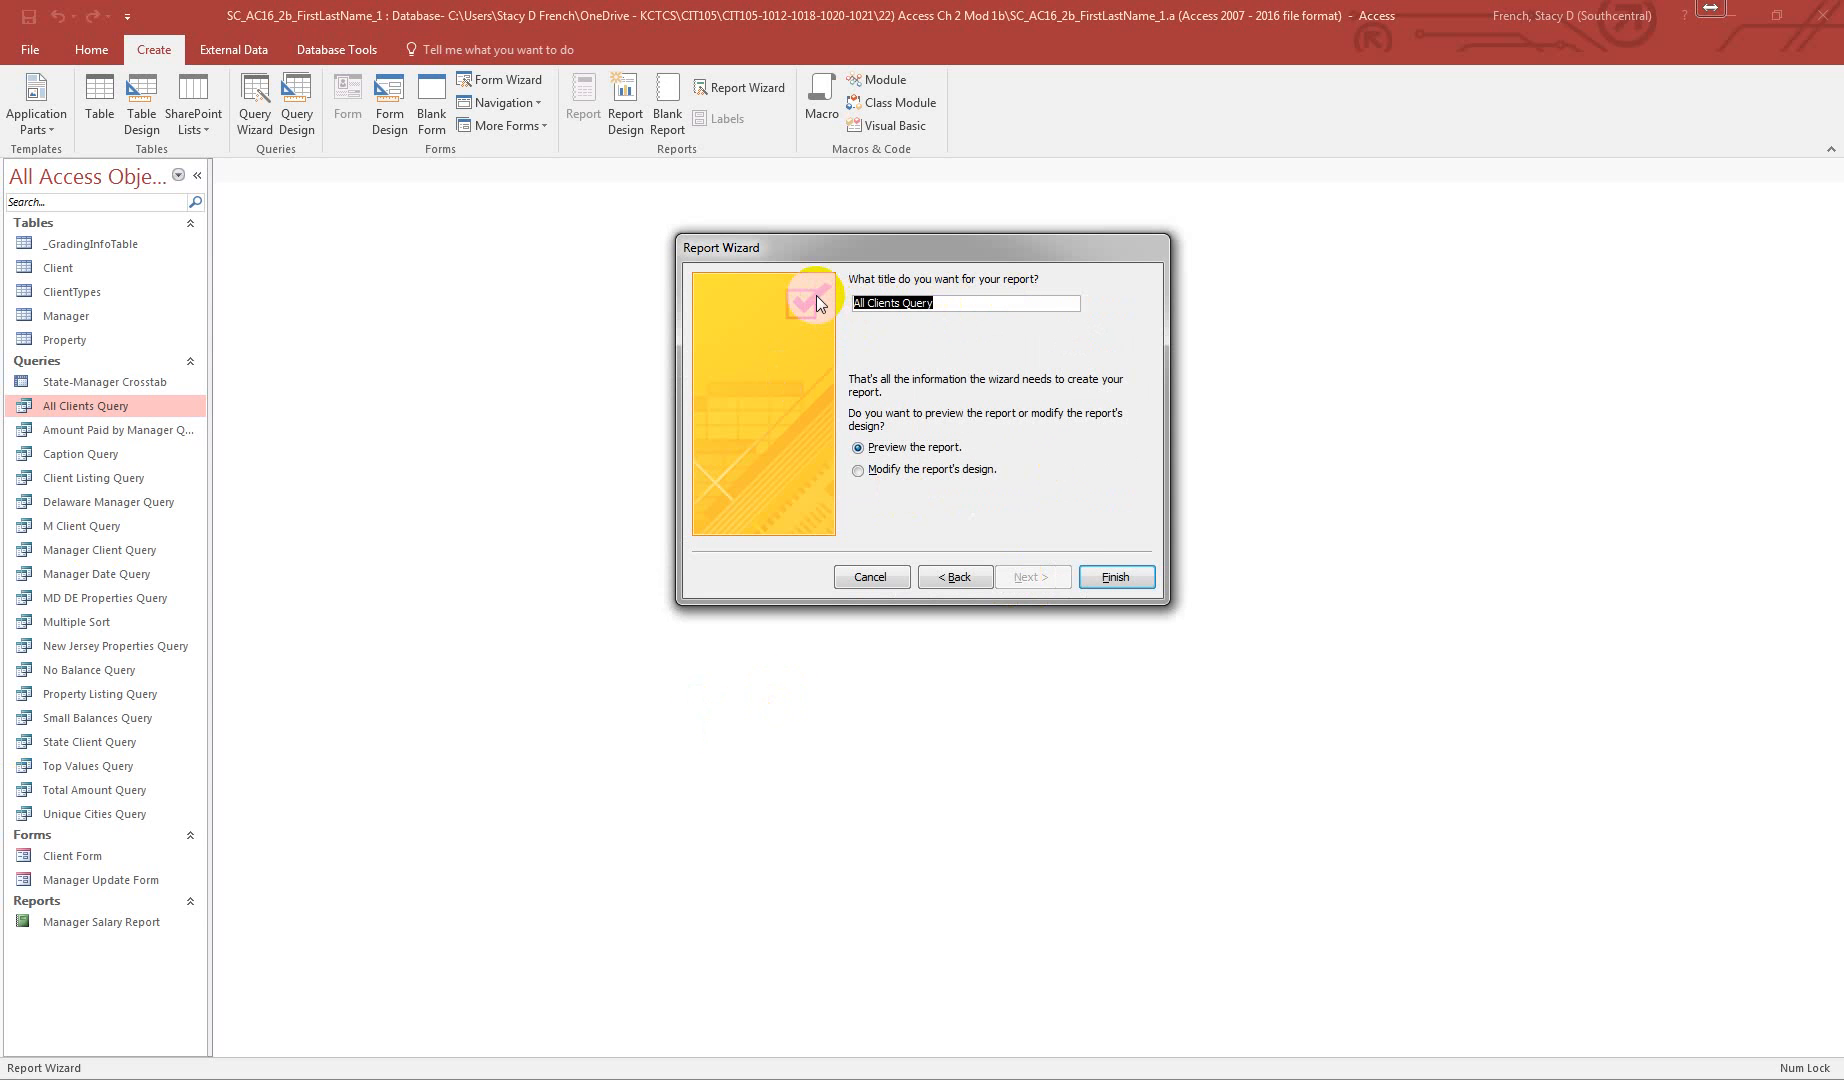
type("All Clients Report")
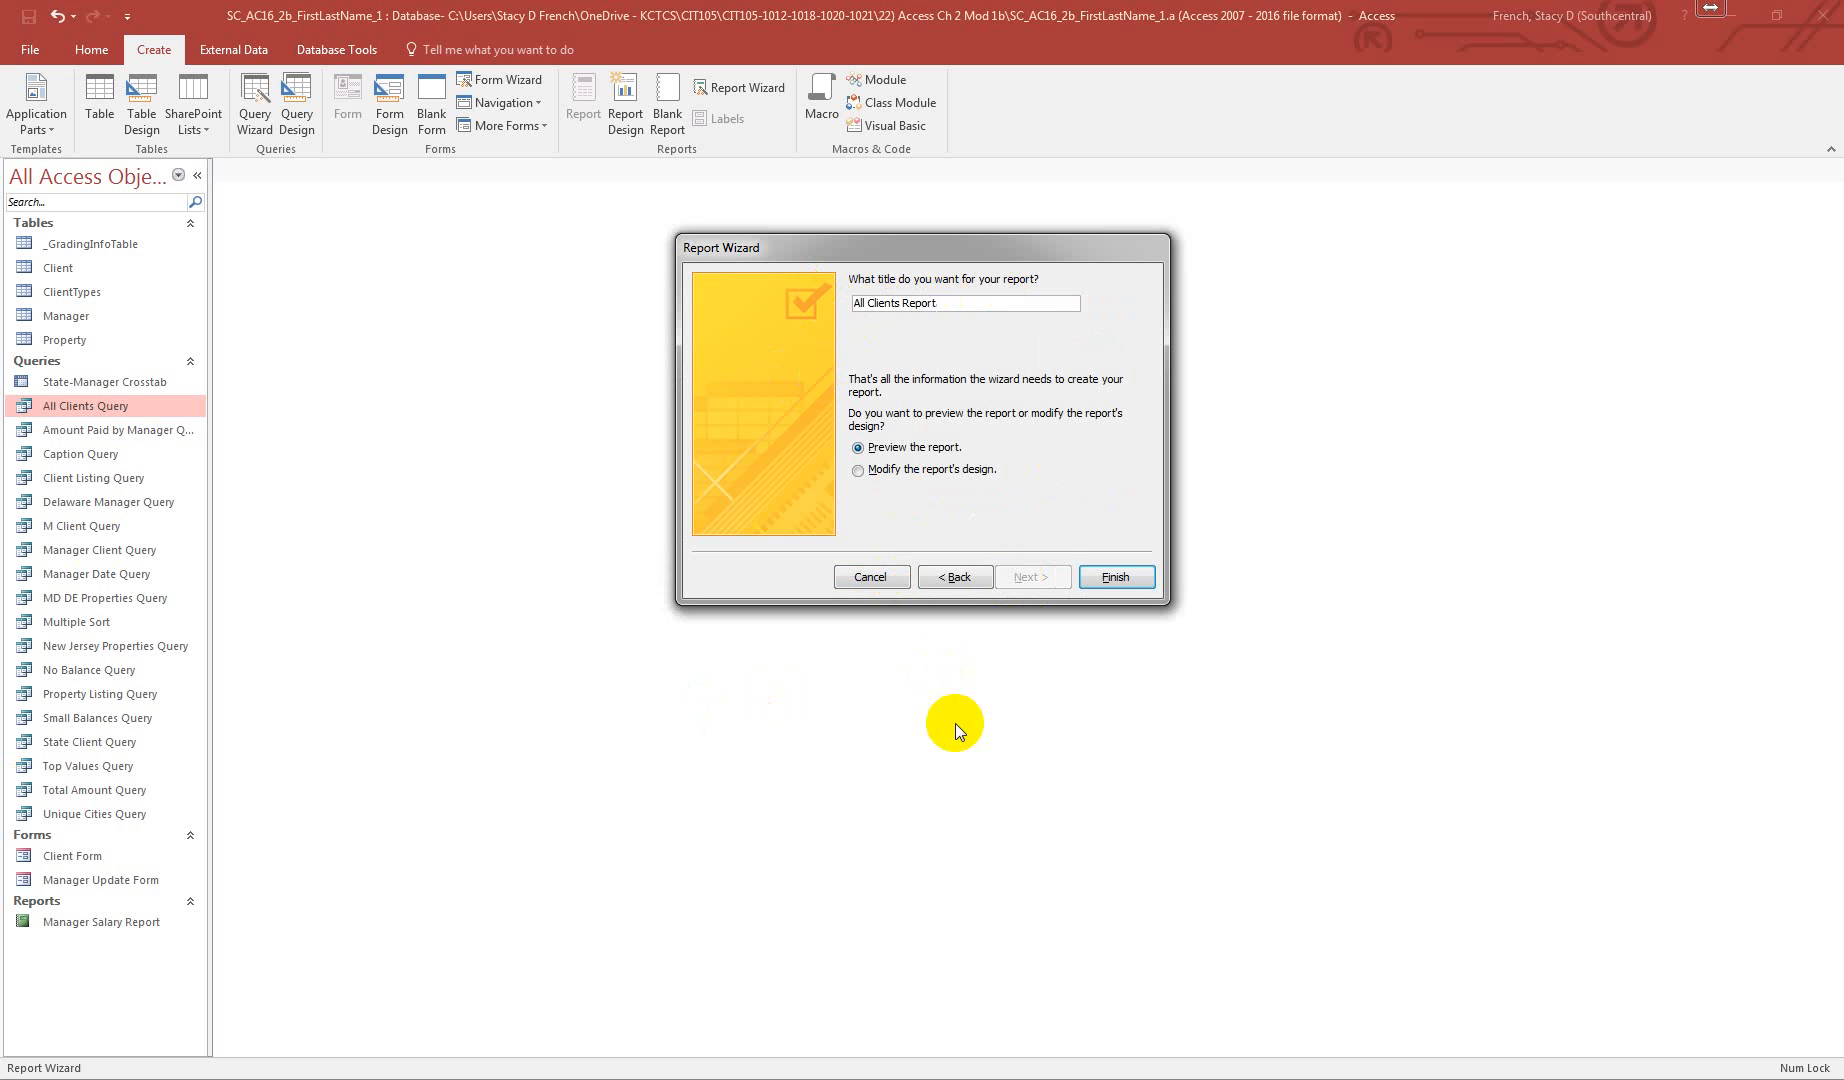
left_click(1102, 577)
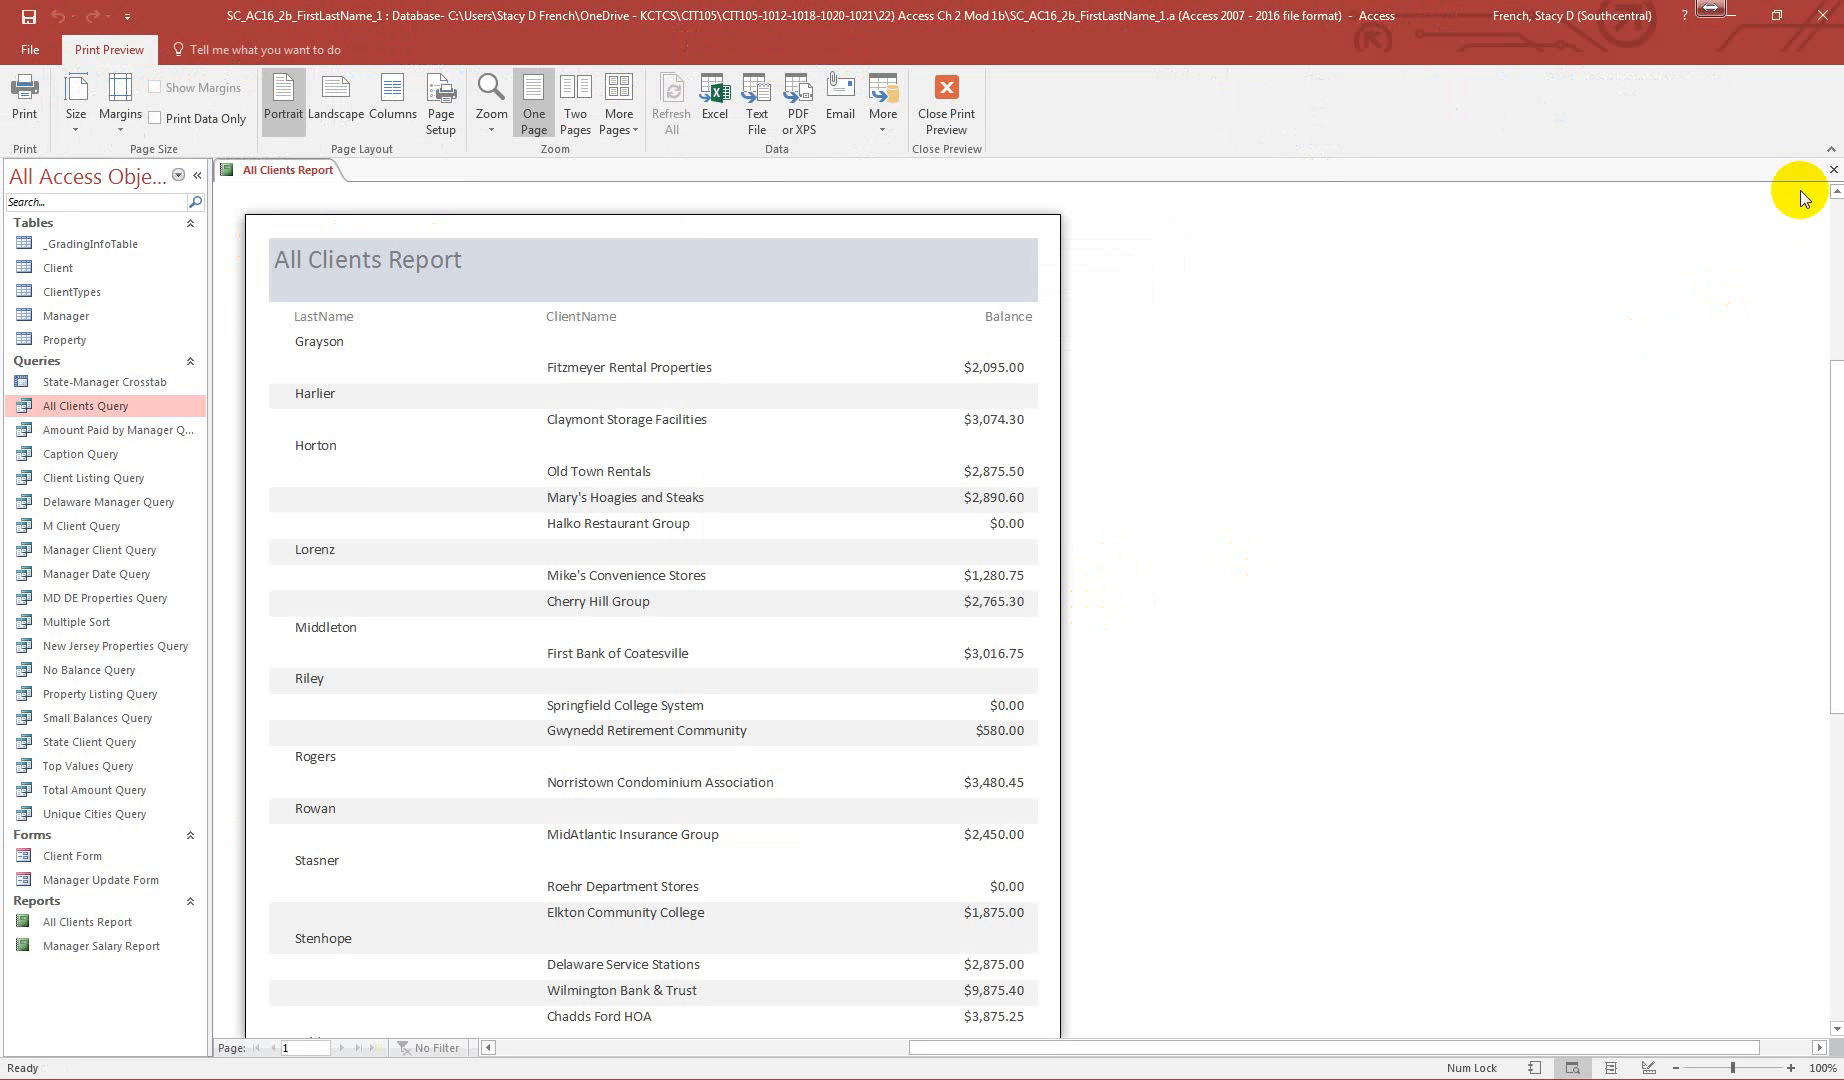
left_click(1834, 169)
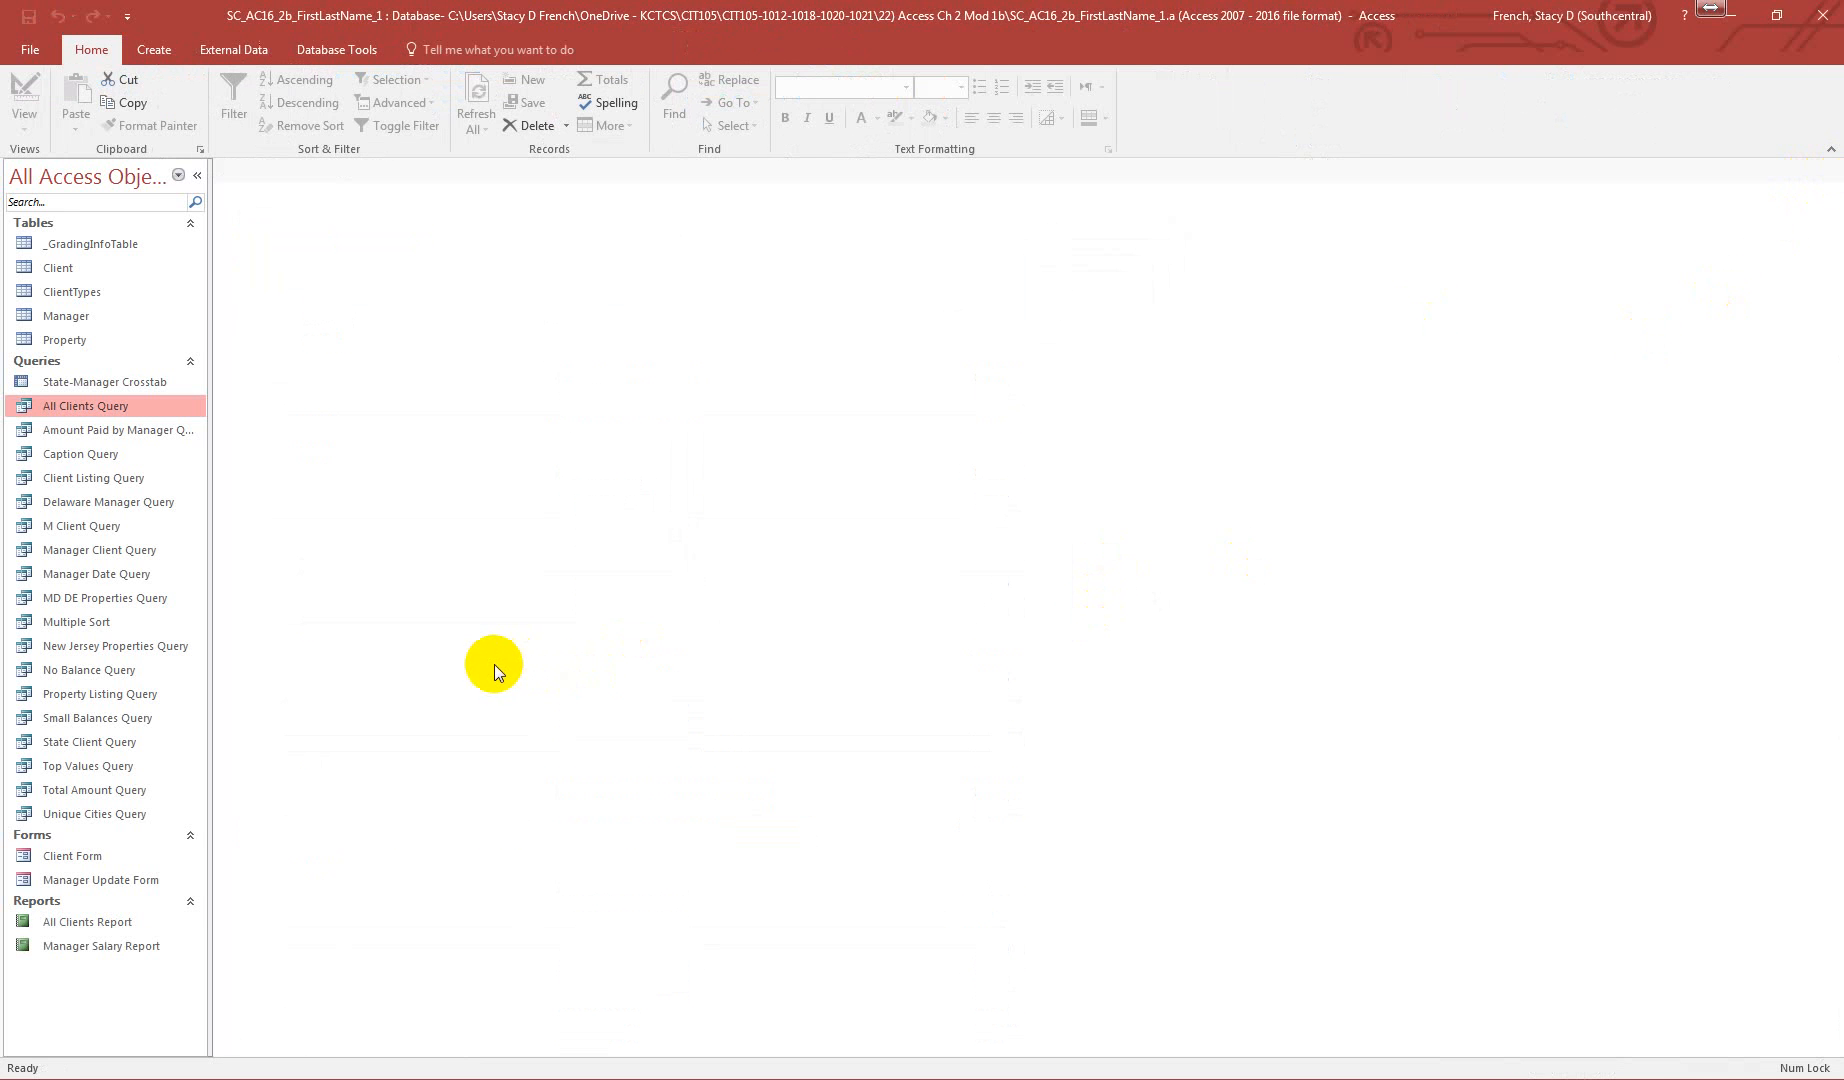
- Try to compact and repair the database
left_click(348, 48)
left_click(48, 97)
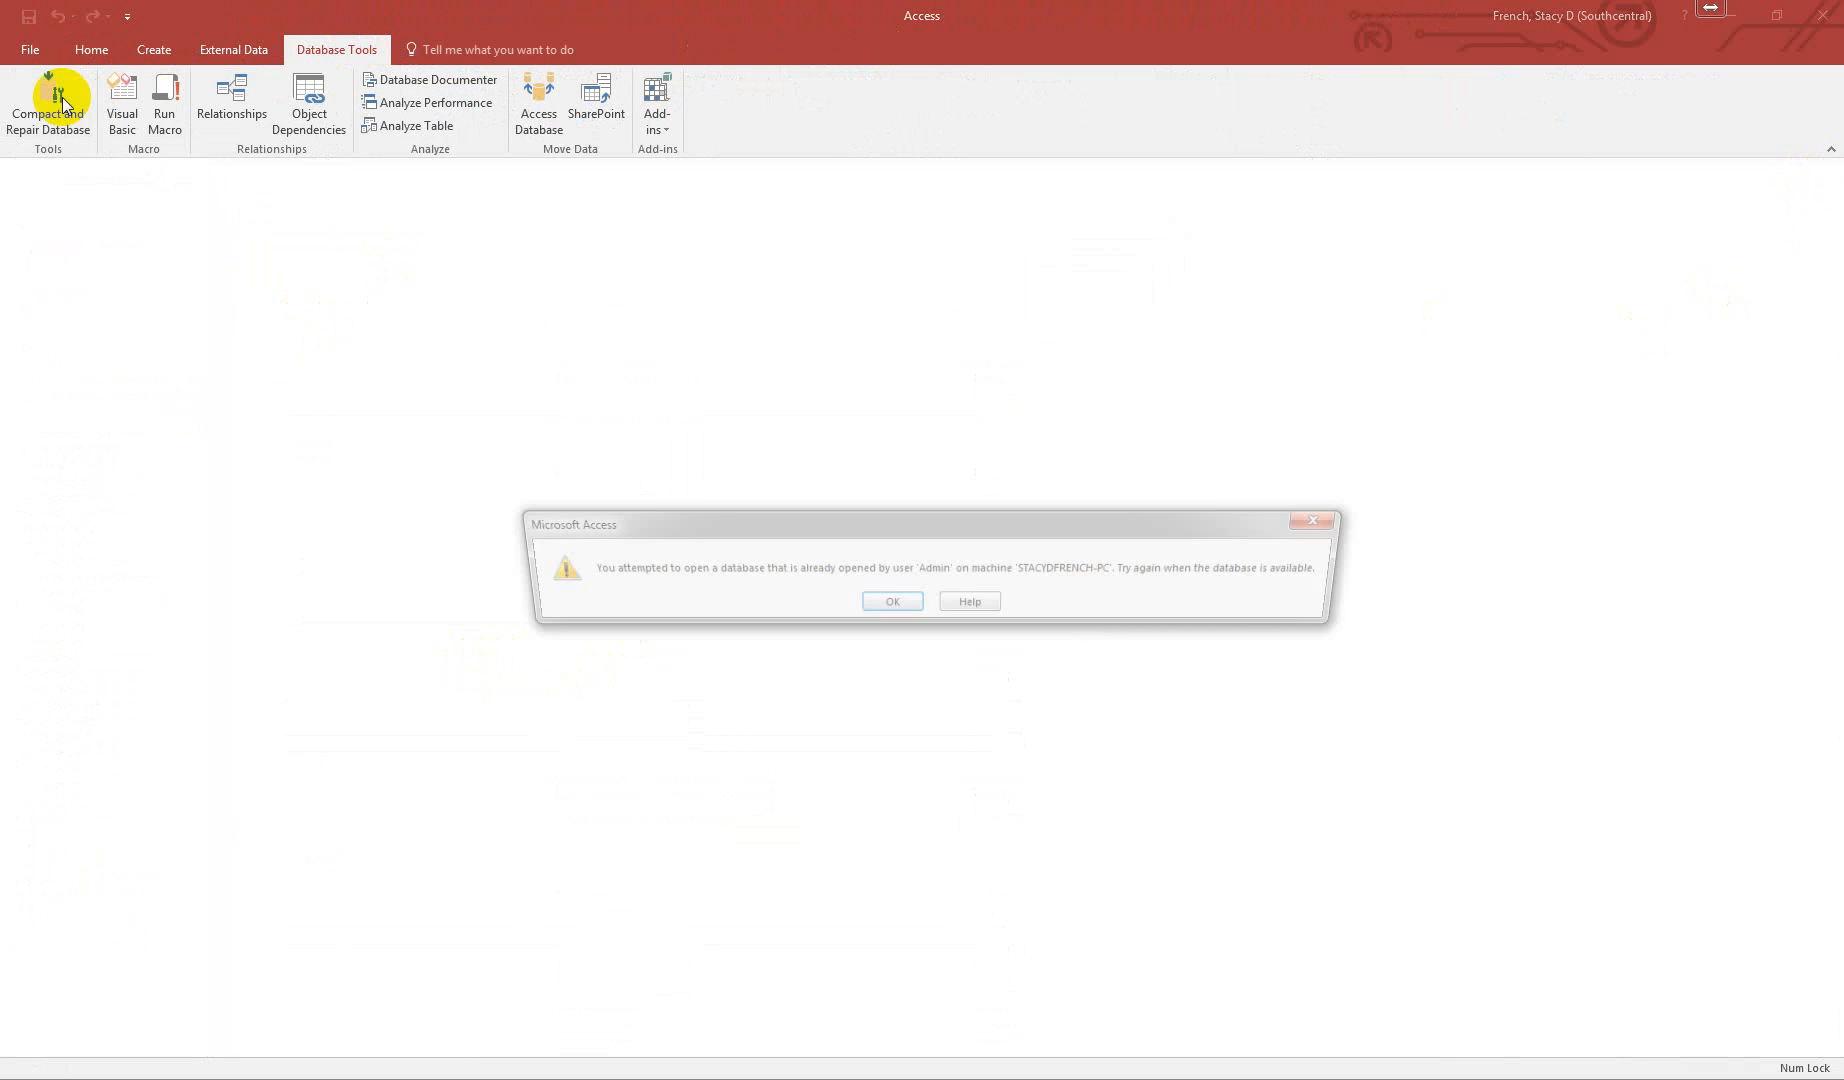
left_click(887, 603)
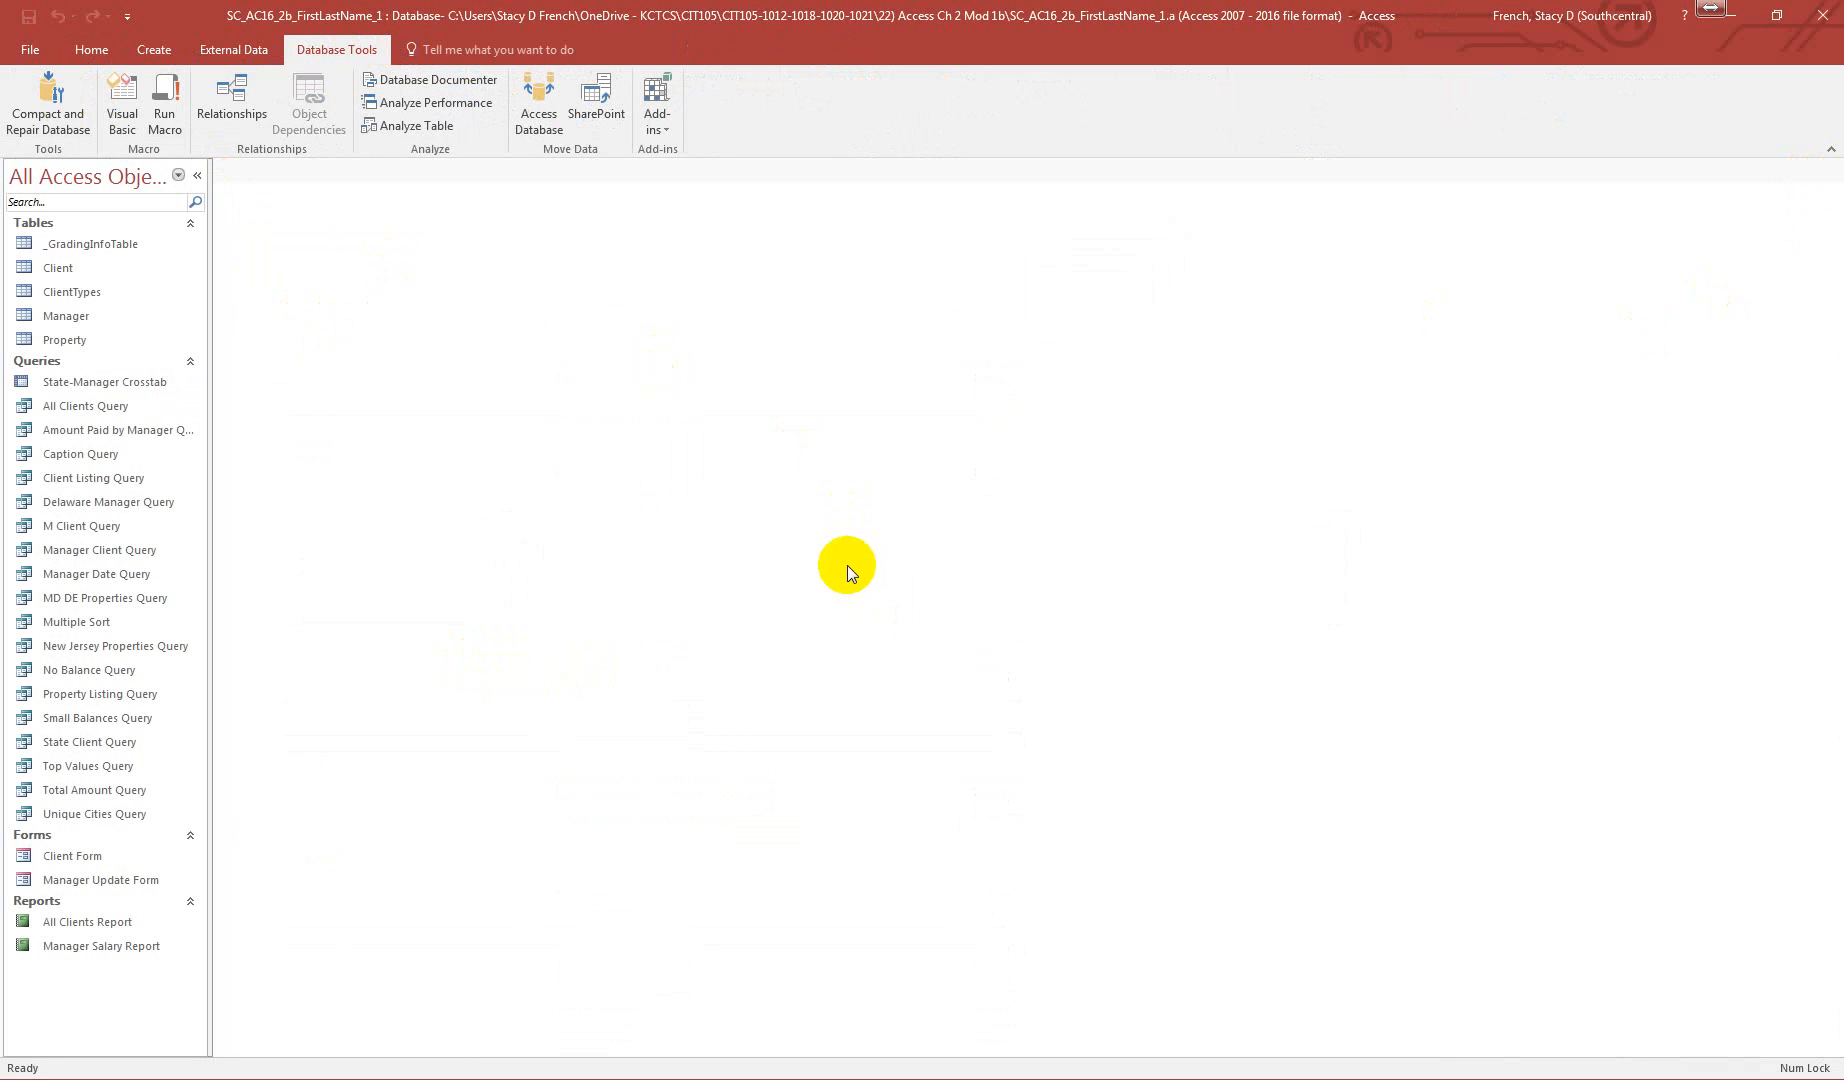
- Close and reopen SC_AC16_2b_FirstLastName_1.accdb to compact and repair the database, and exit it
left_click(1822, 15)
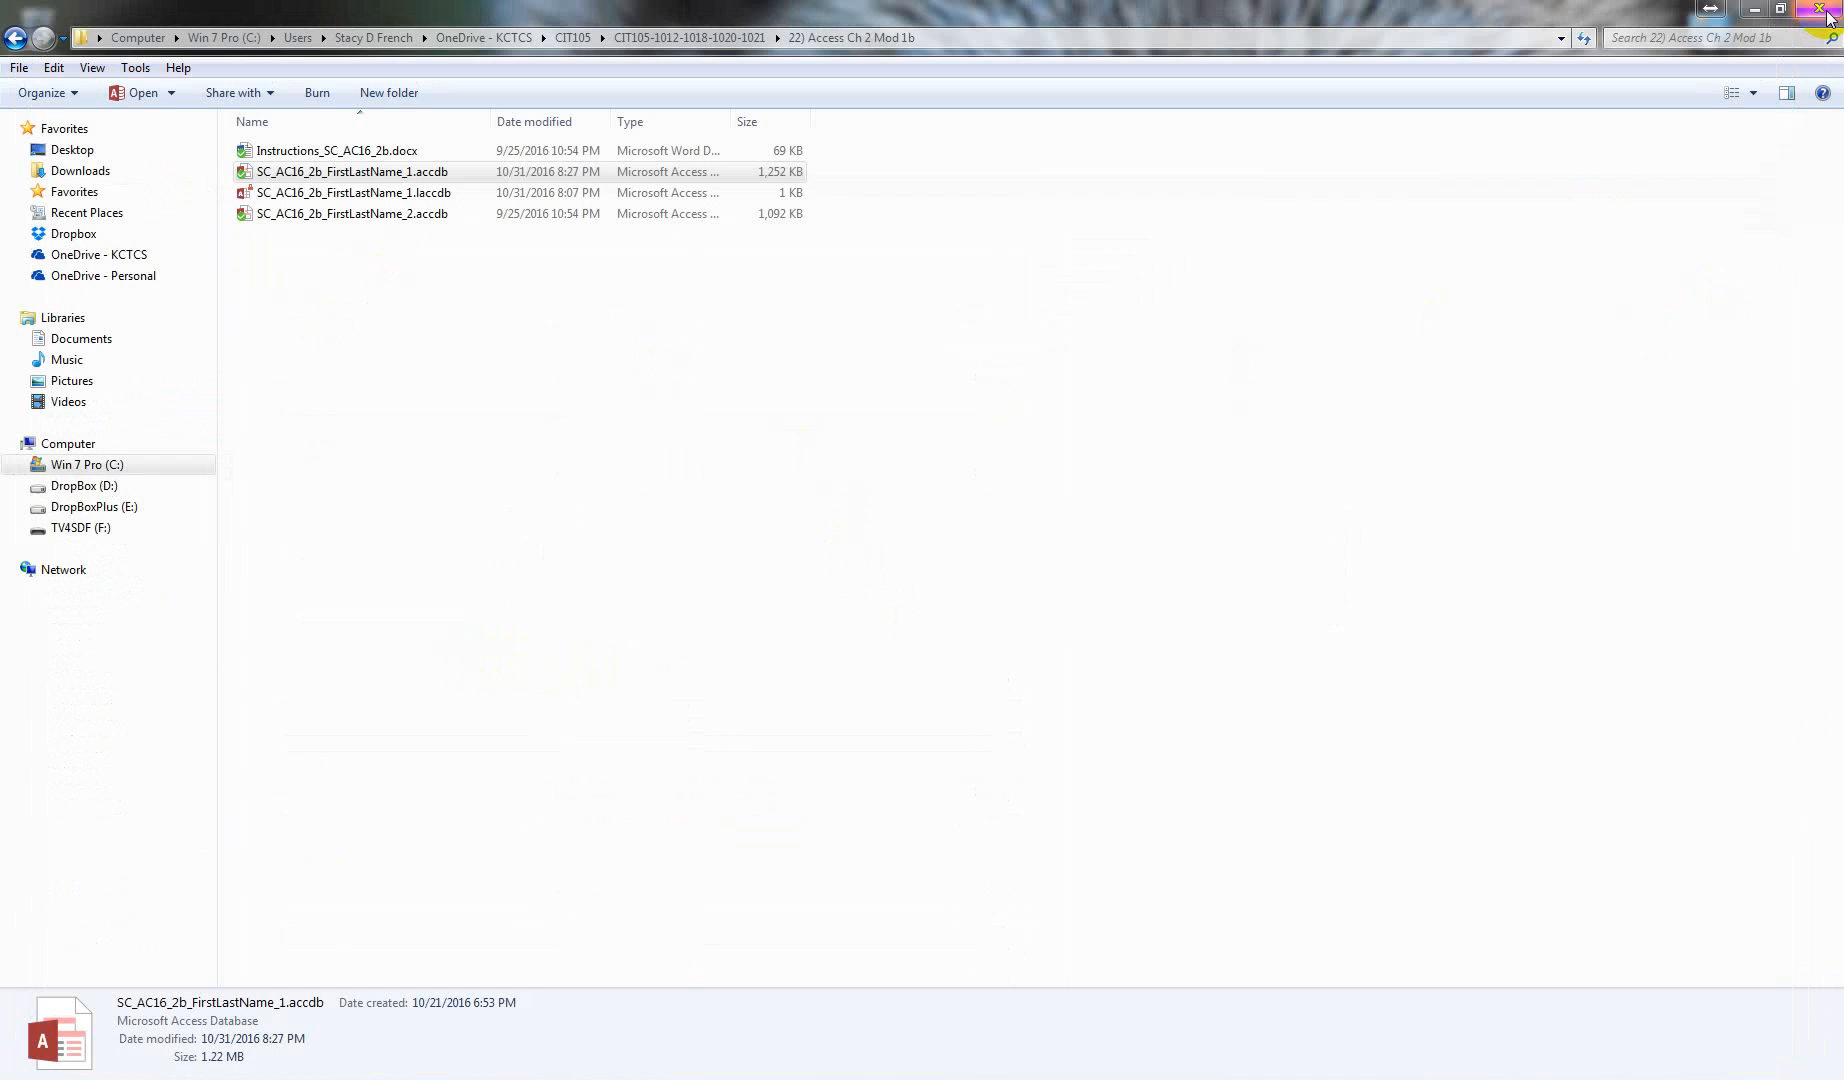
double_click(356, 174)
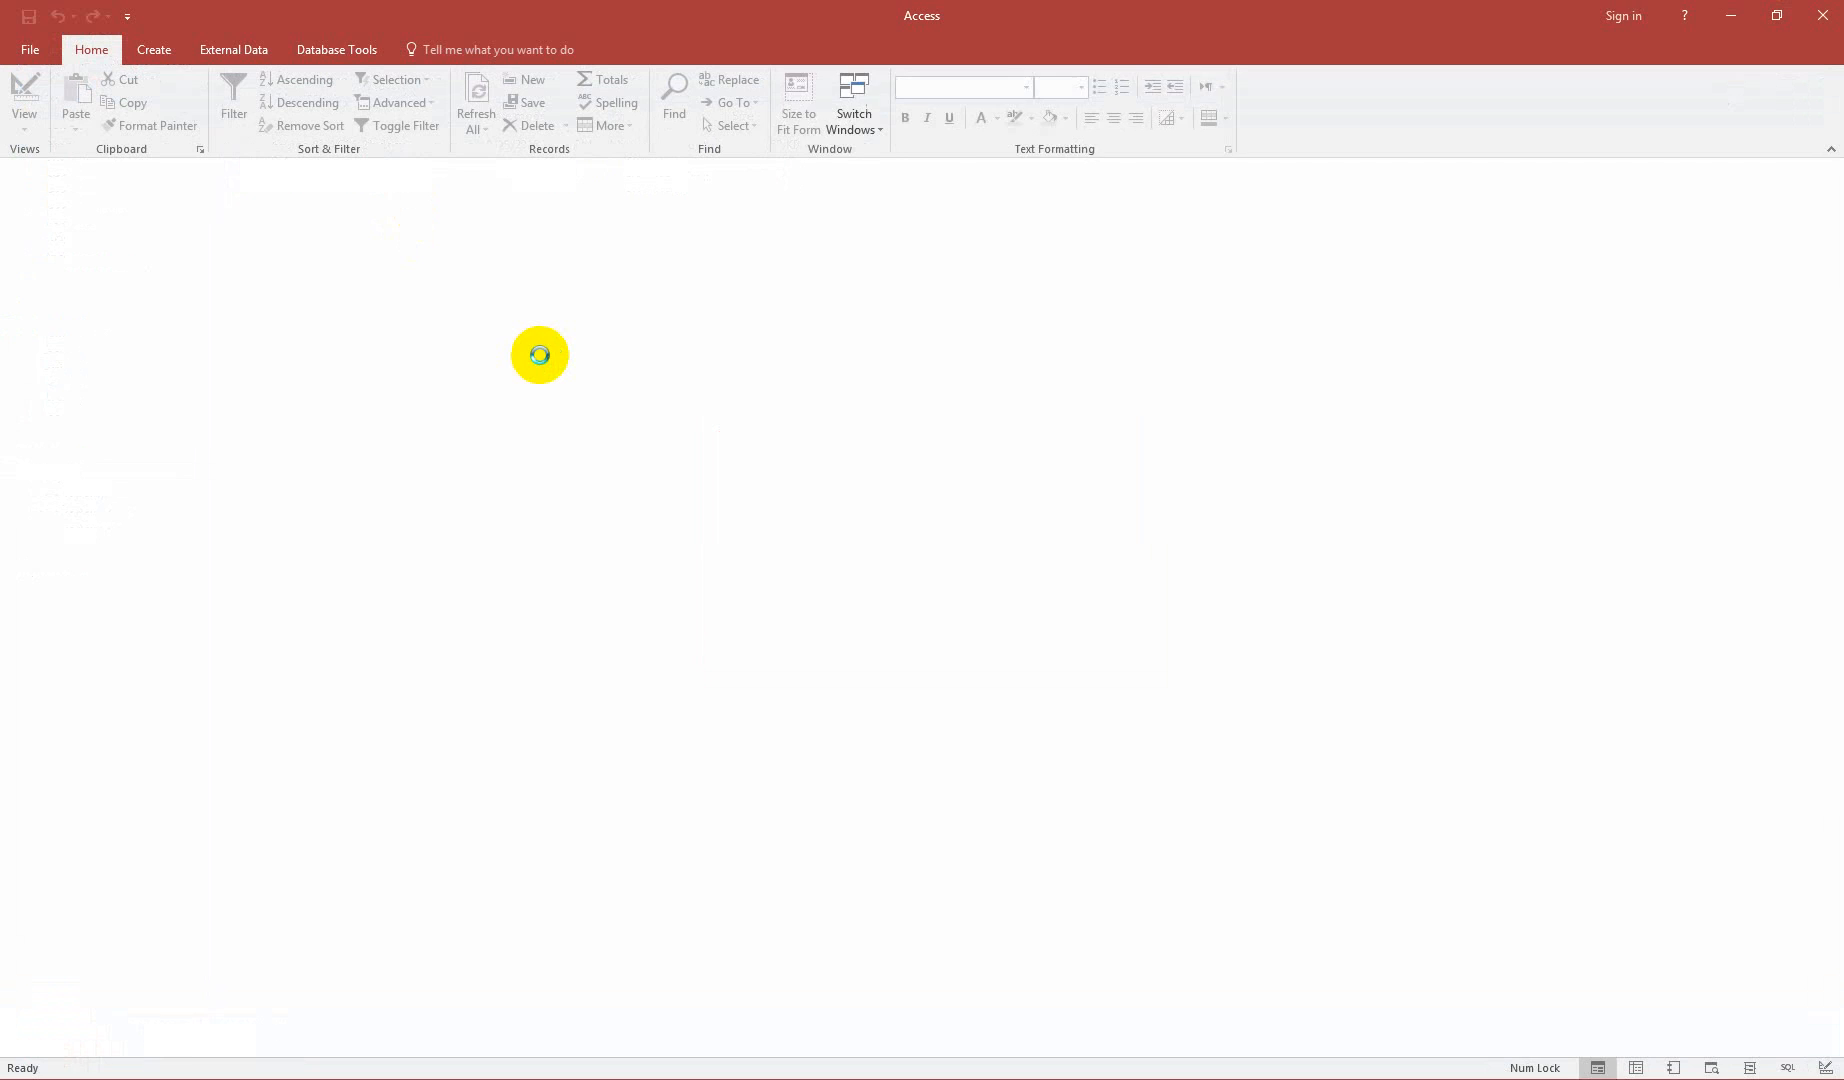
left_click(336, 49)
left_click(78, 109)
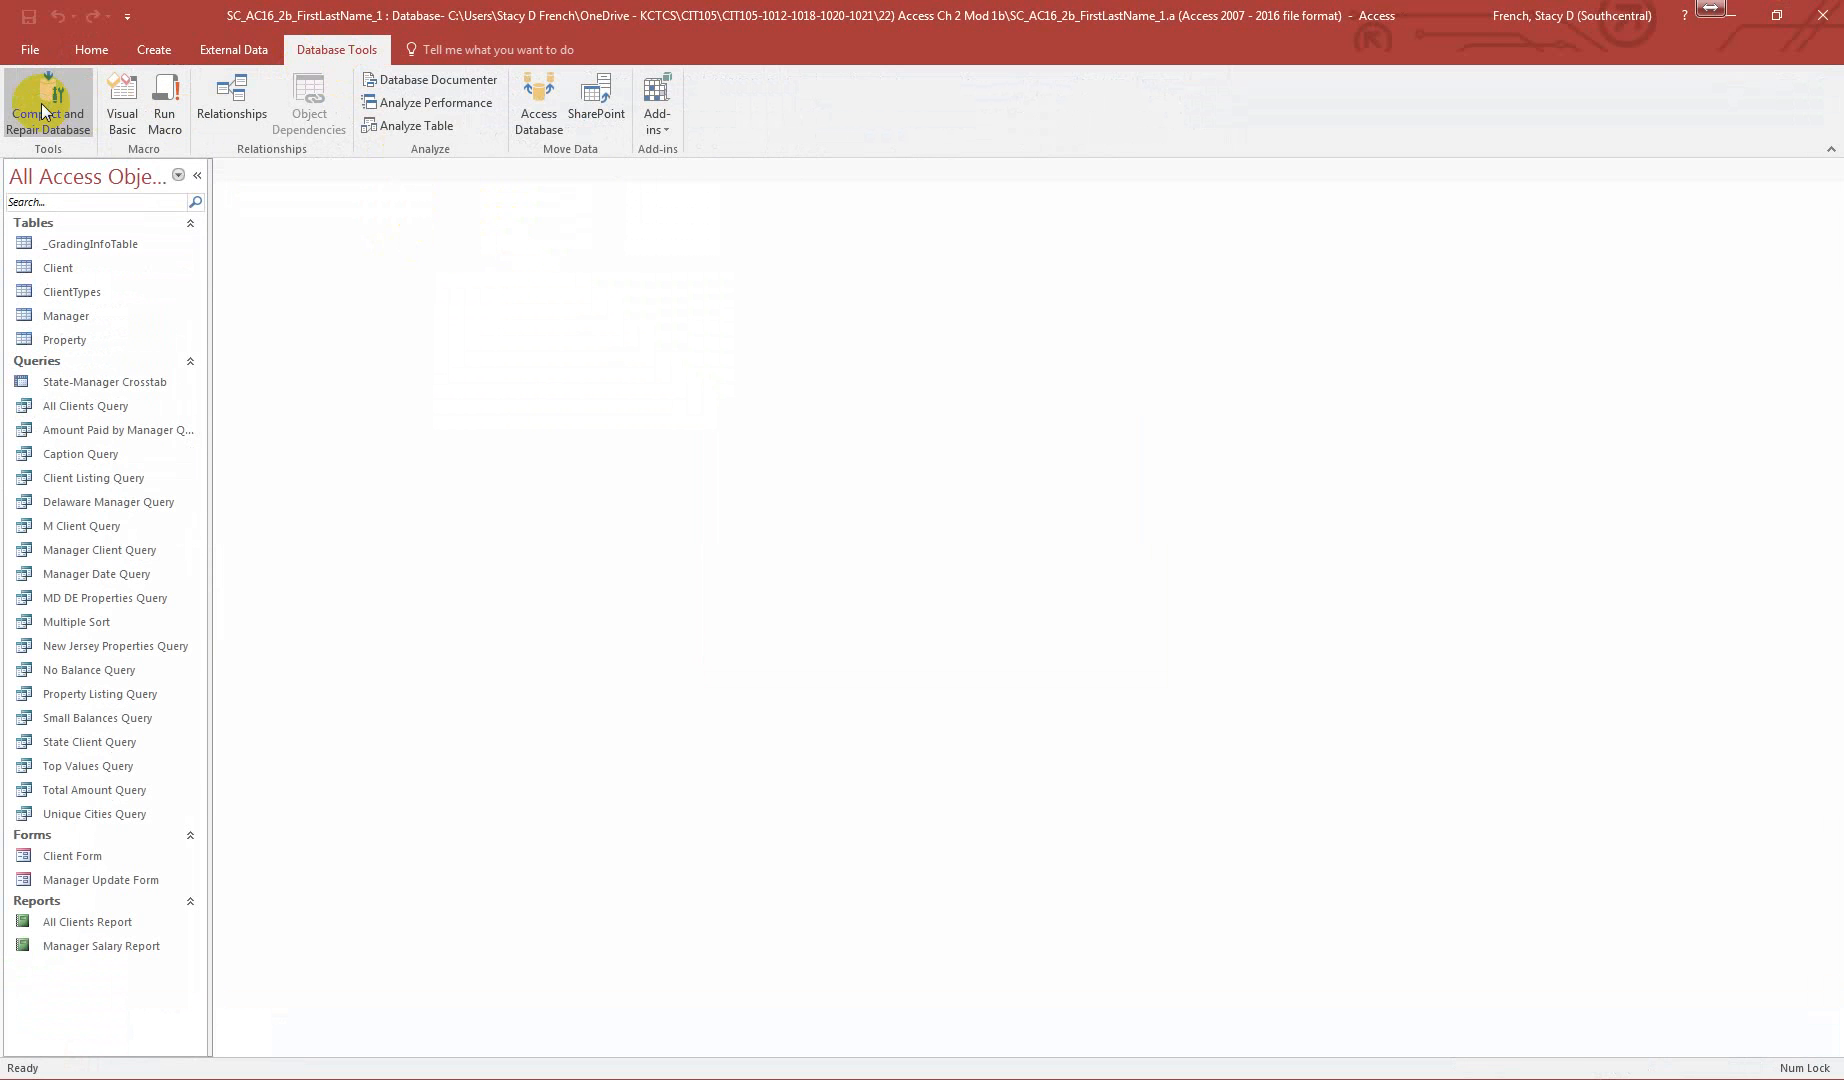
left_click(1822, 15)
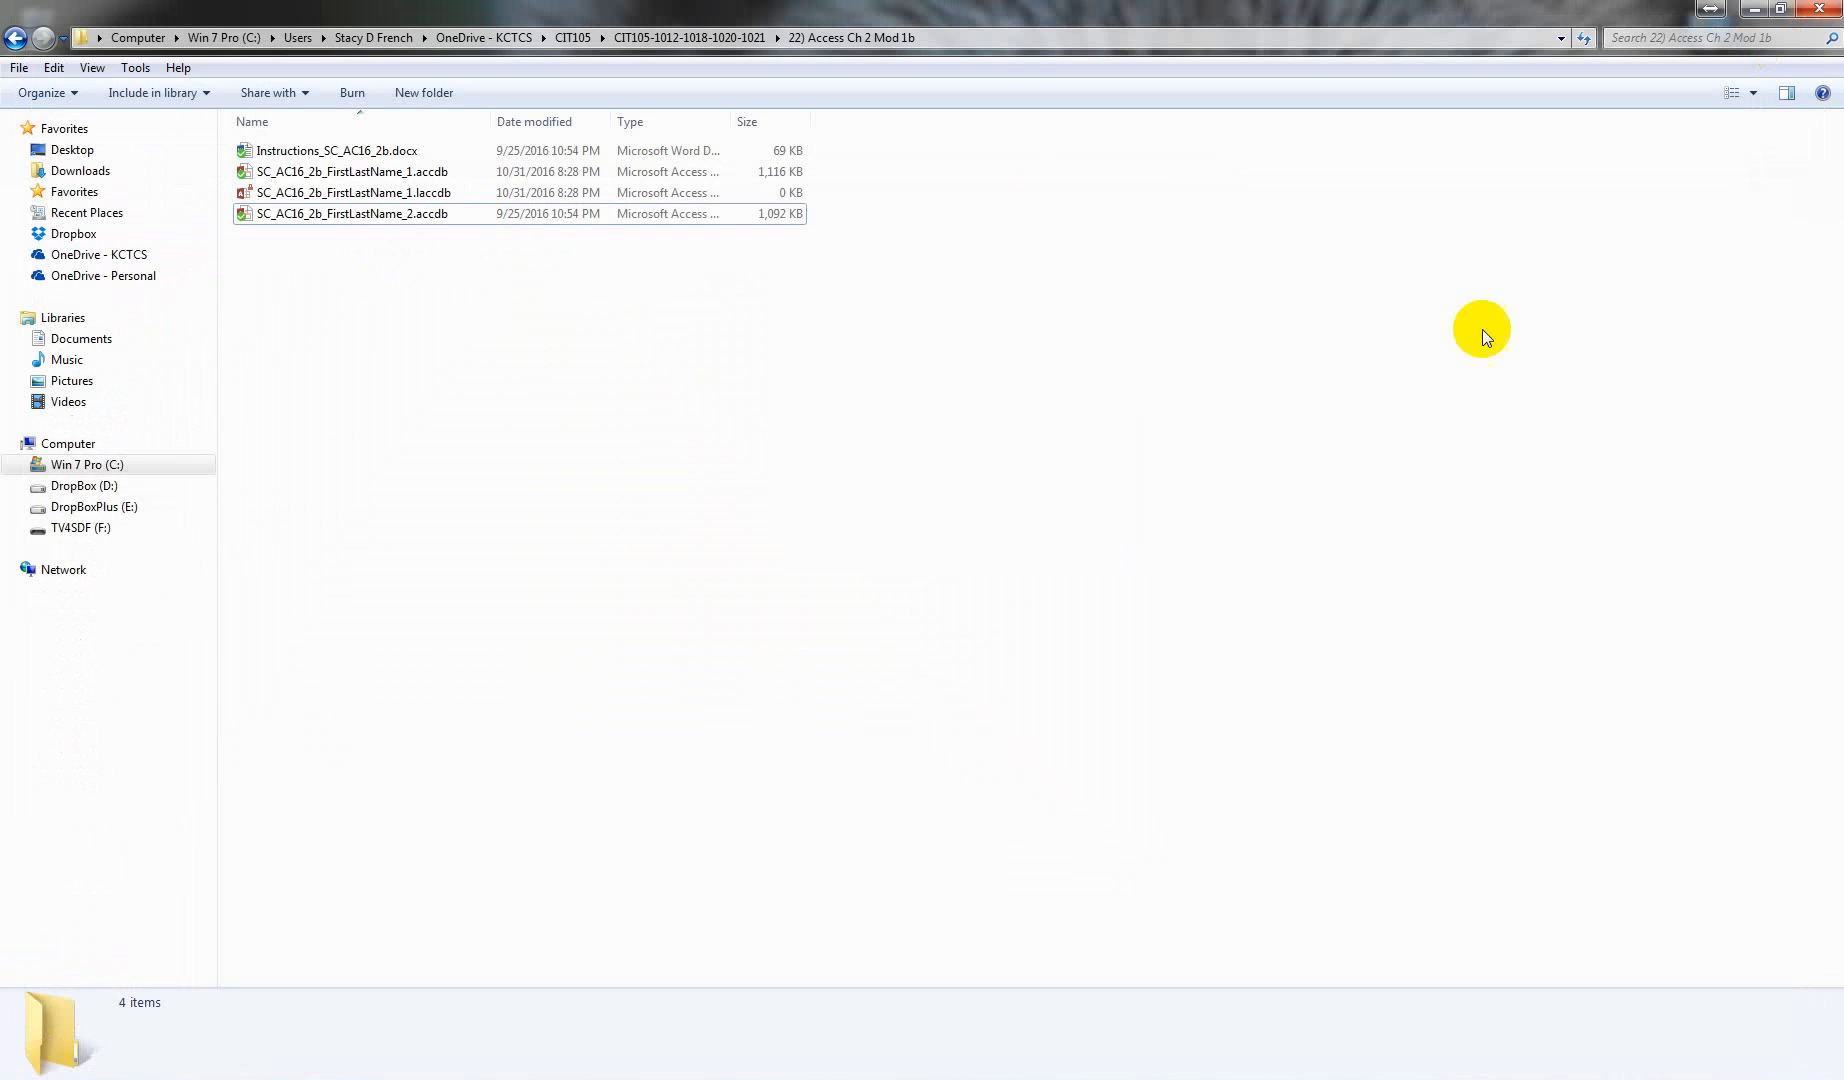